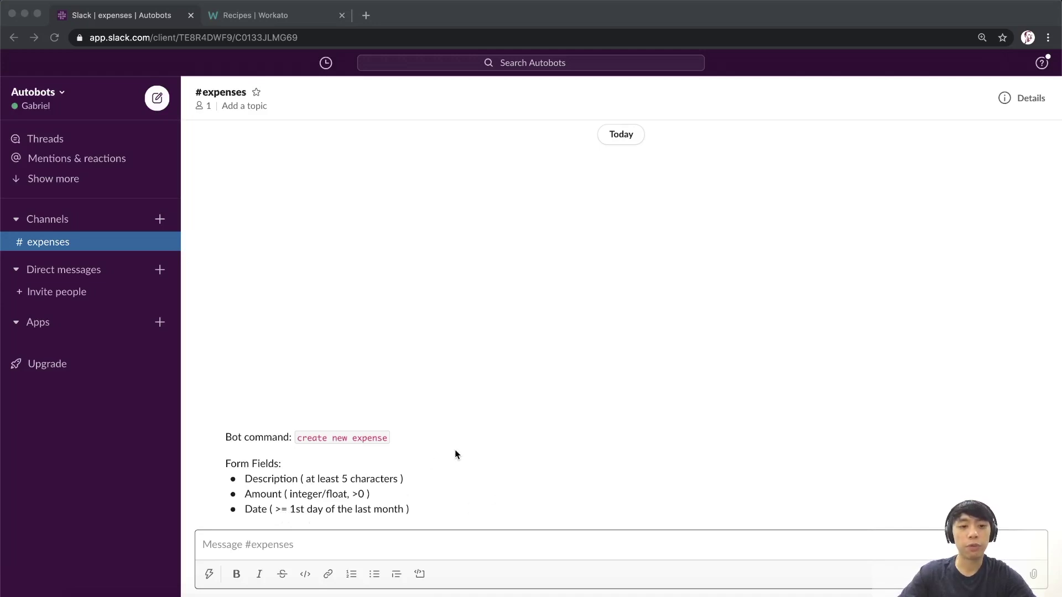
- Switch from the Slack requirements to Workato and create a folder named ExpenseBot under Home
{"action": "scroll", "coordinate": [454, 449], "scroll_direction": "down", "scroll_amount": 2}
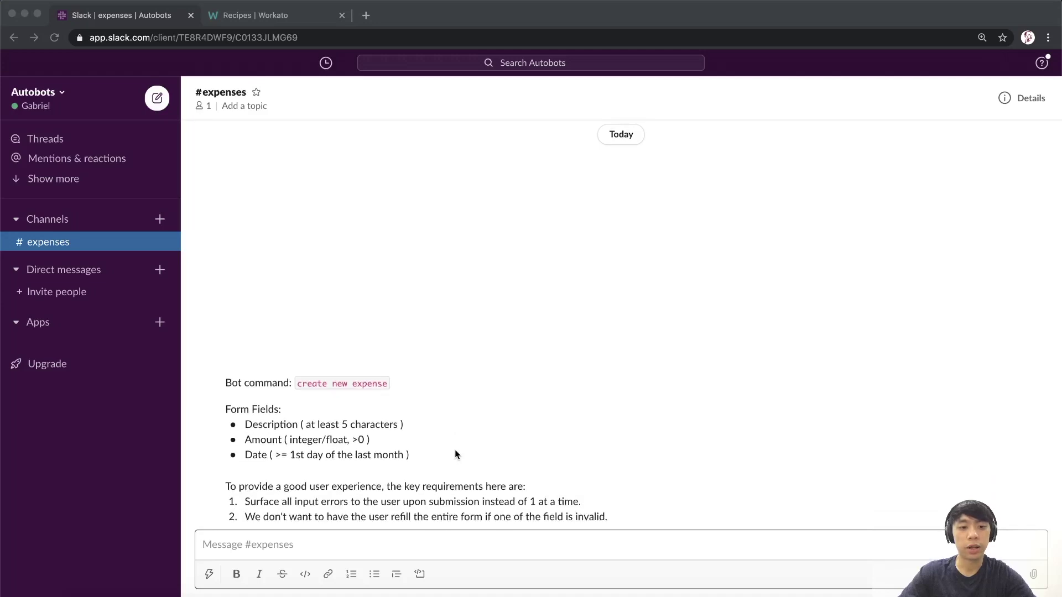
{"action": "scroll", "coordinate": [455, 450], "scroll_direction": "down", "scroll_amount": 1}
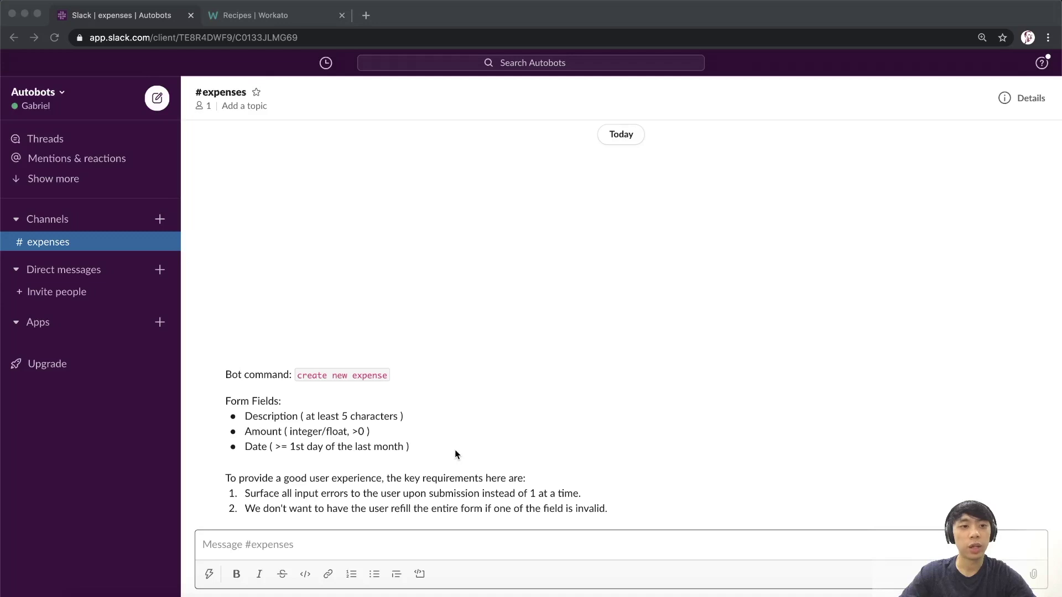
{"action": "left_click", "coordinate": [290, 16]}
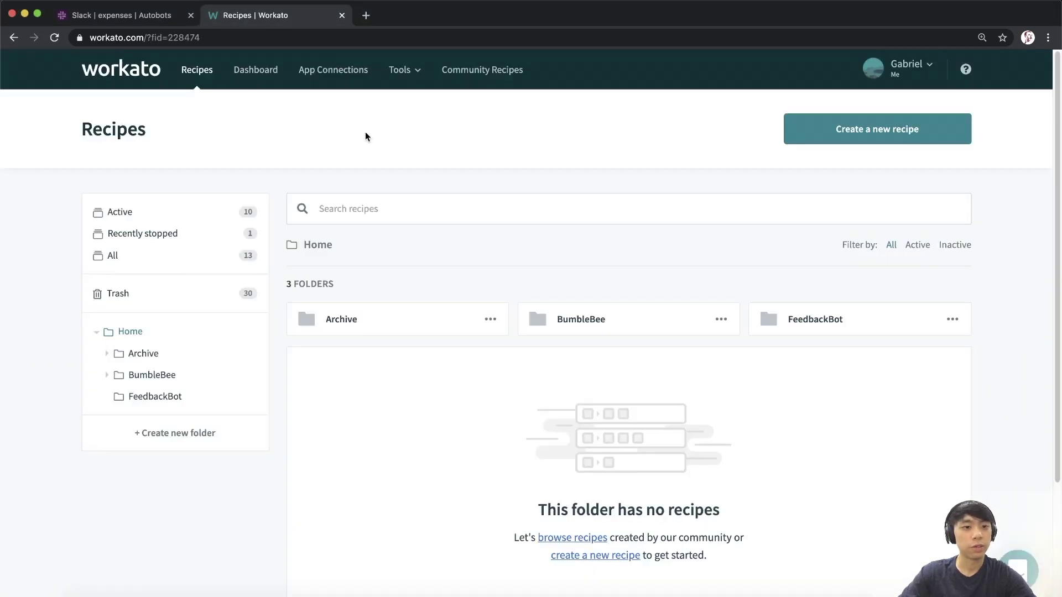
{"action": "left_click", "coordinate": [188, 439]}
{"action": "type", "text": "ExpenseBot"}
{"action": "left_click", "coordinate": [706, 410]}
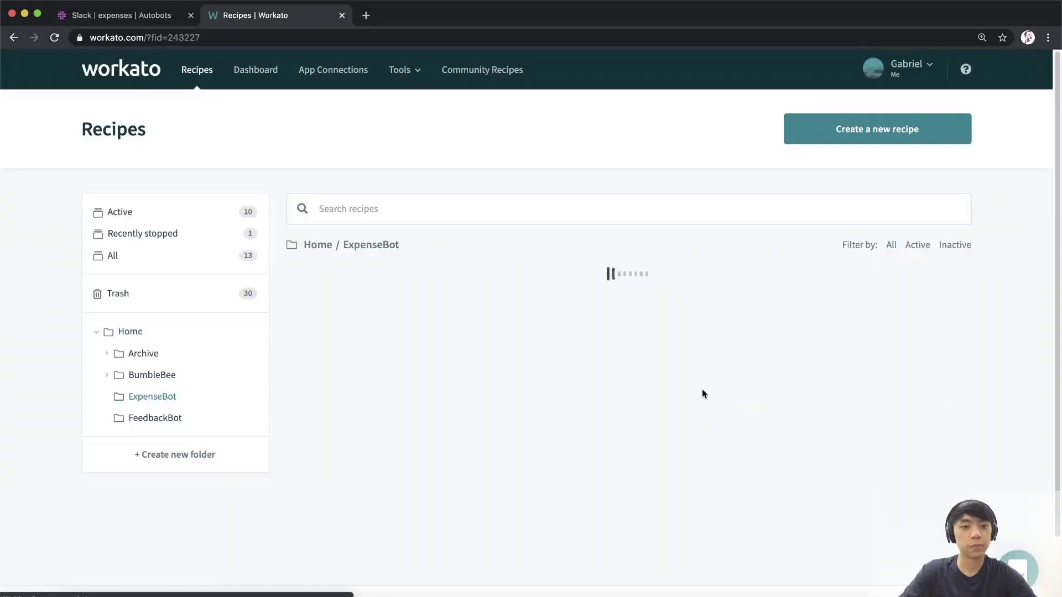
- Create a new recipe in the ExpenseBot folder, skip the guided setup, and begin its name with "1."
{"action": "left_click", "coordinate": [874, 144]}
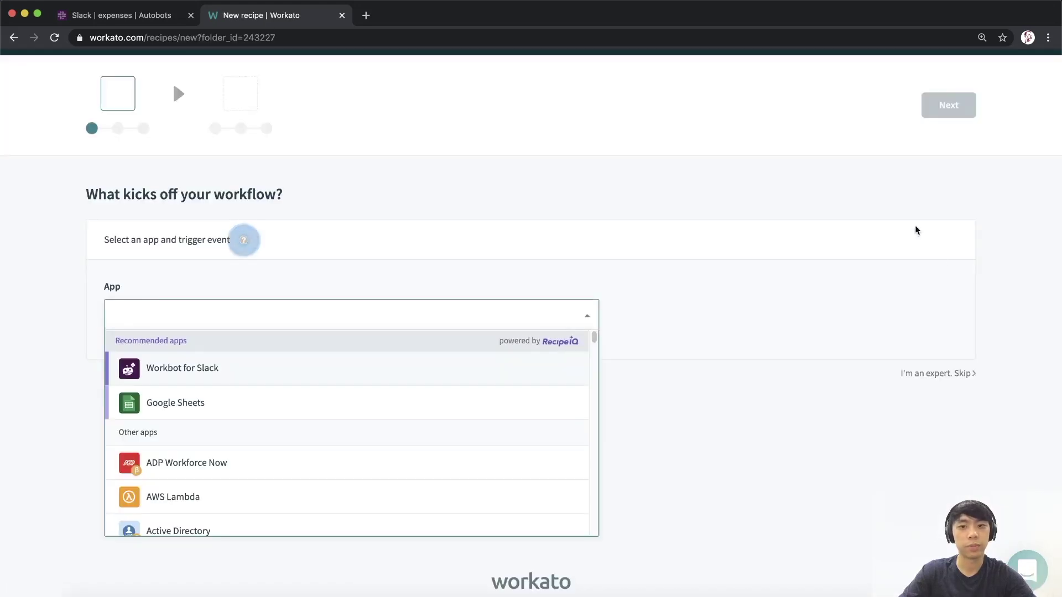
{"action": "left_click", "coordinate": [957, 373]}
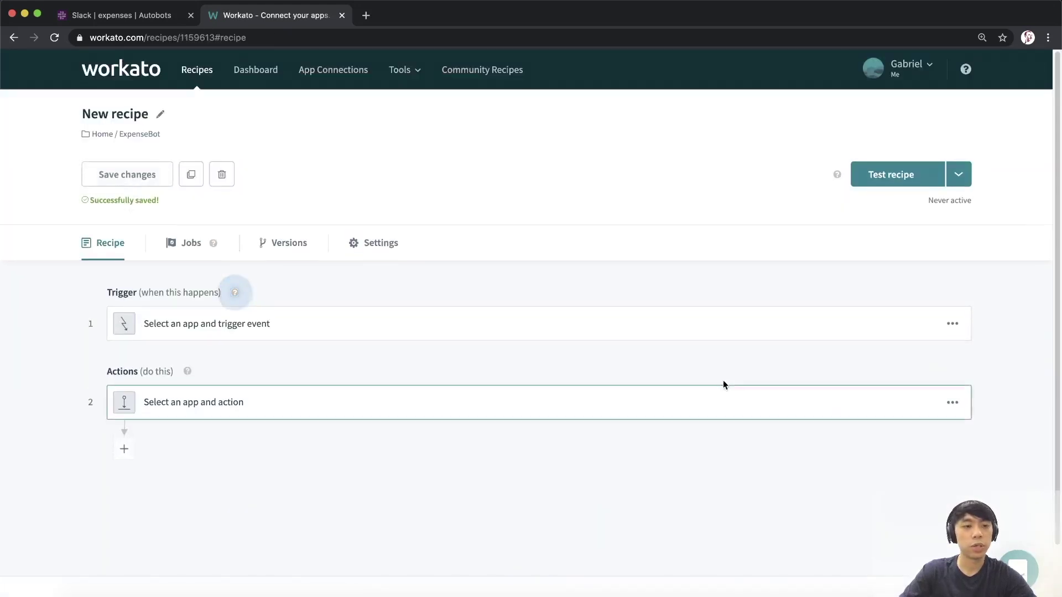
{"action": "left_click", "coordinate": [159, 114]}
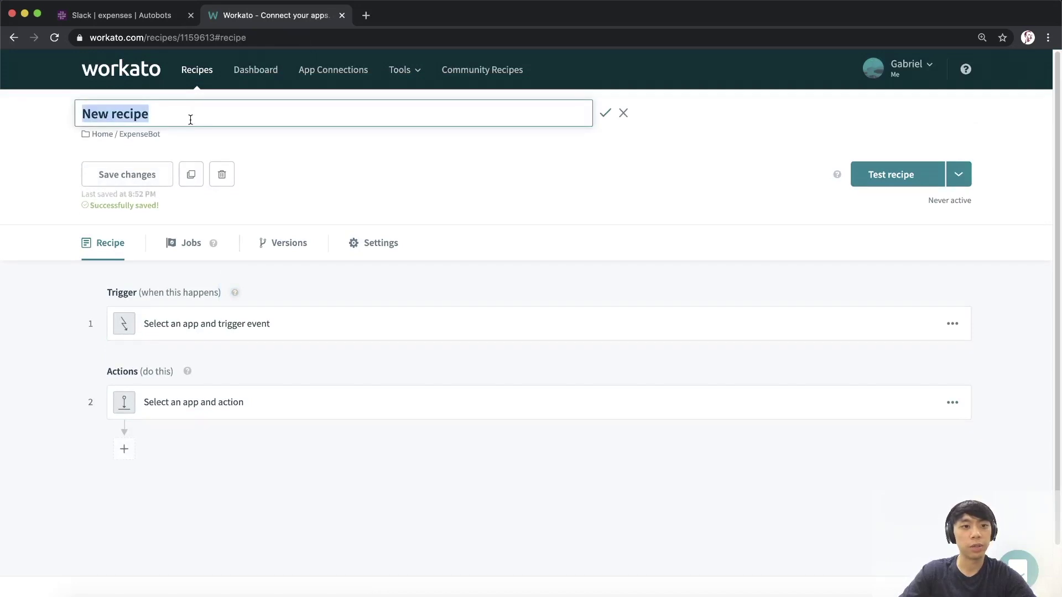
{"action": "type", "text": "1."}
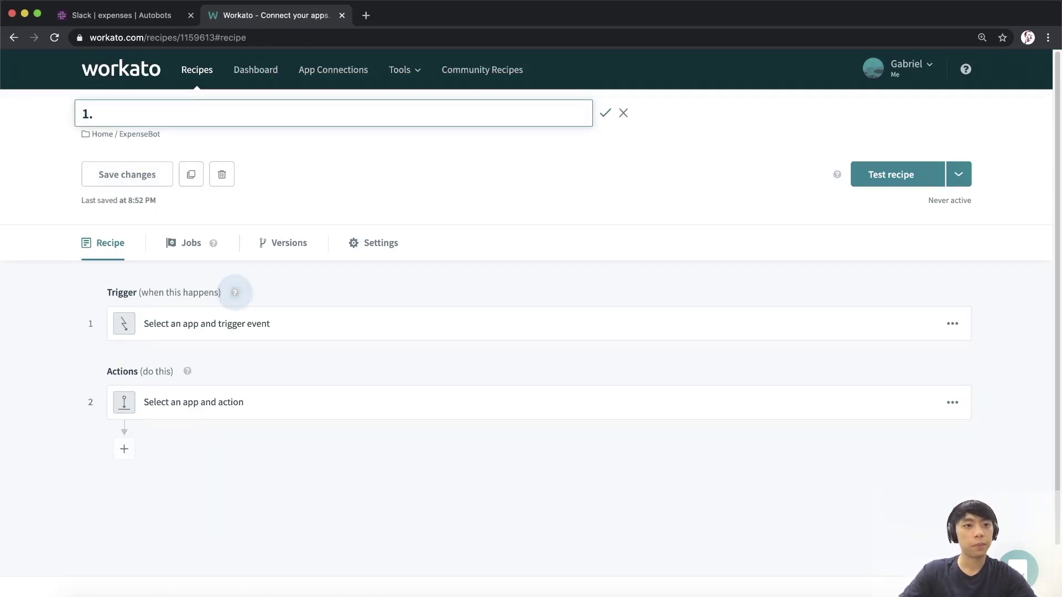
- Check the bot command in Slack's #expenses channel and return to the Workato recipe
{"action": "left_click", "coordinate": [102, 17]}
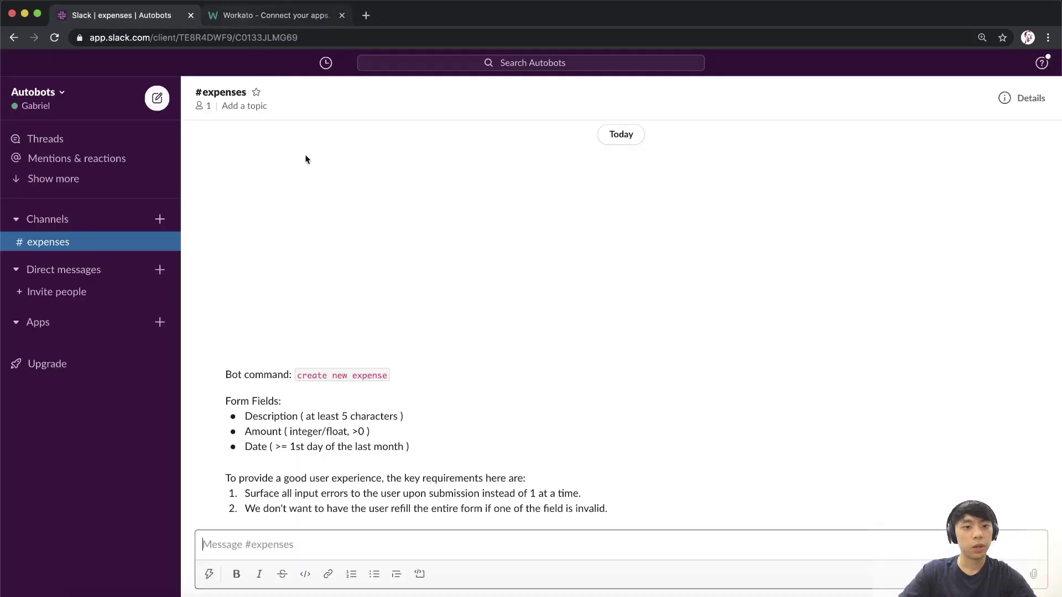
{"action": "left_click", "coordinate": [301, 375]}
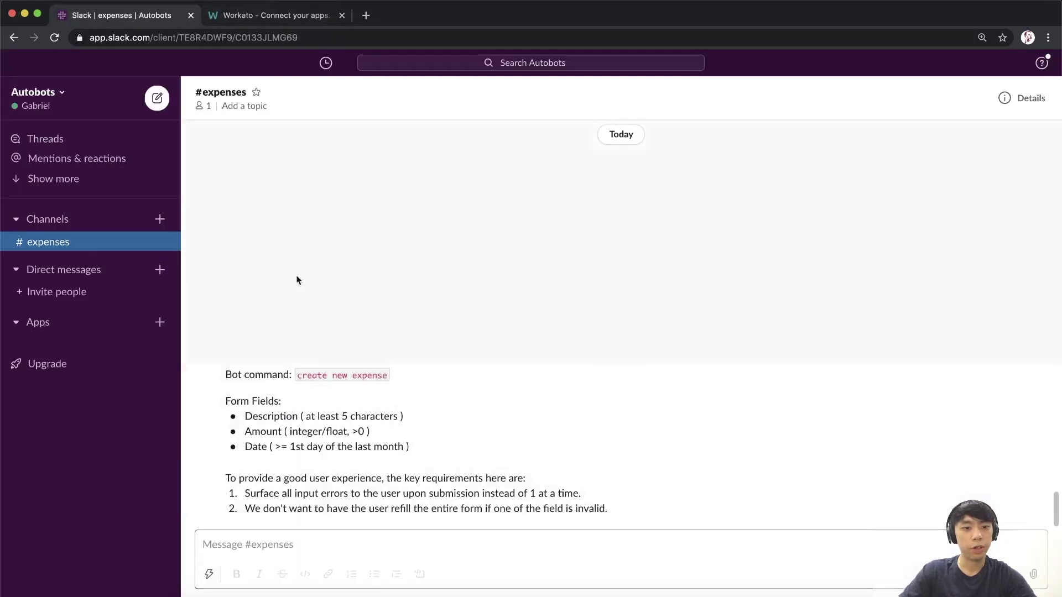
{"action": "left_click", "coordinate": [258, 16]}
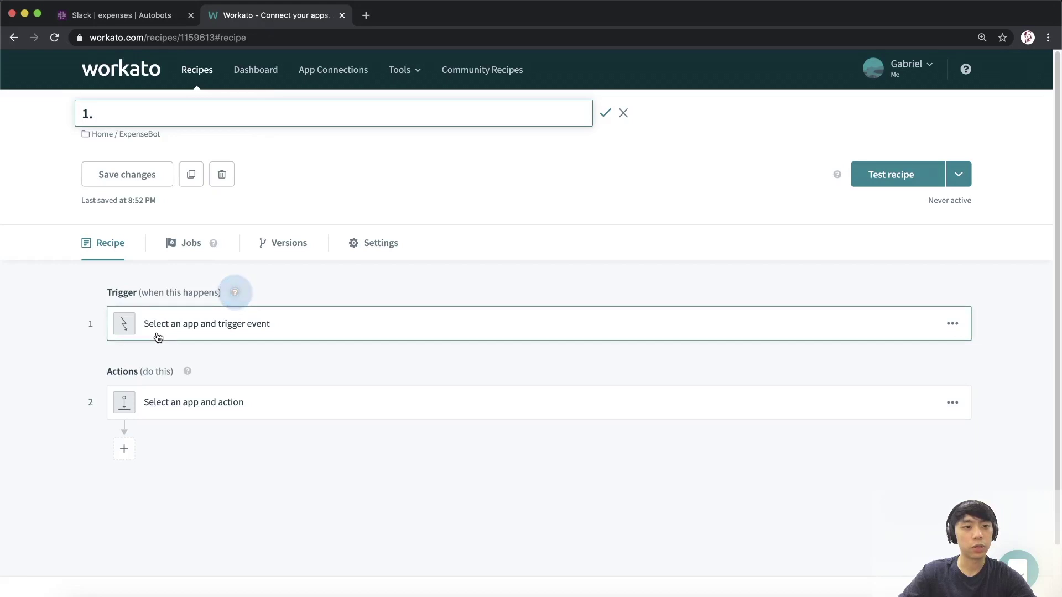
- Complete the recipe name as "1. Create New Expense" and save it
{"action": "left_click", "coordinate": [157, 332]}
{"action": "scroll", "coordinate": [100, 76], "scroll_direction": "up", "scroll_amount": 3}
{"action": "left_click", "coordinate": [110, 113]}
{"action": "left_click", "coordinate": [122, 116]}
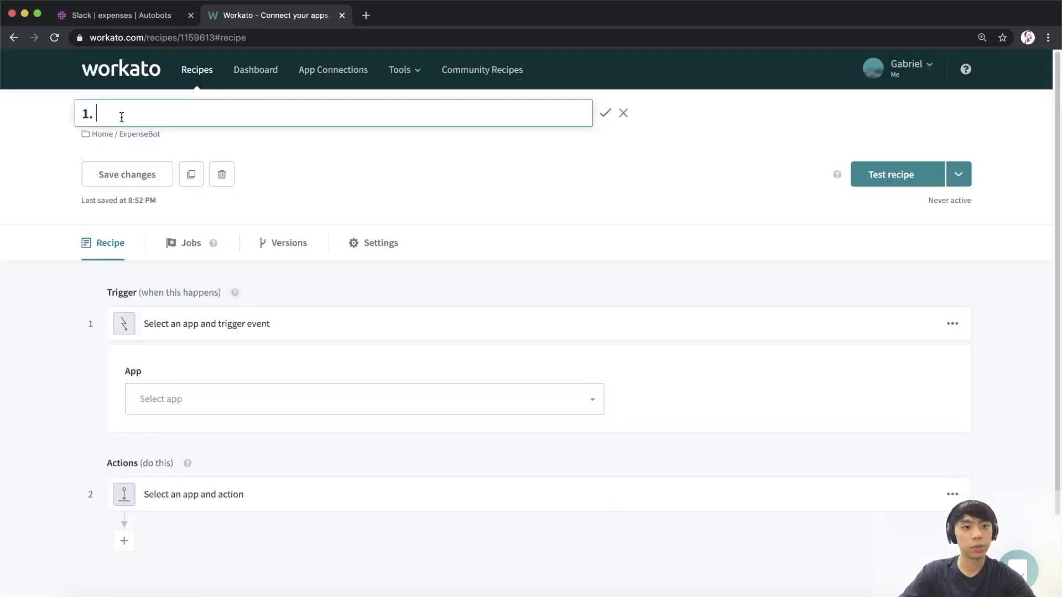
{"action": "type", "text": "Slac"}
{"action": "key", "text": "BackSpace"}
{"action": "key", "text": "BackSpace"}
{"action": "key", "text": "BackSpace"}
{"action": "key", "text": "BackSpace"}
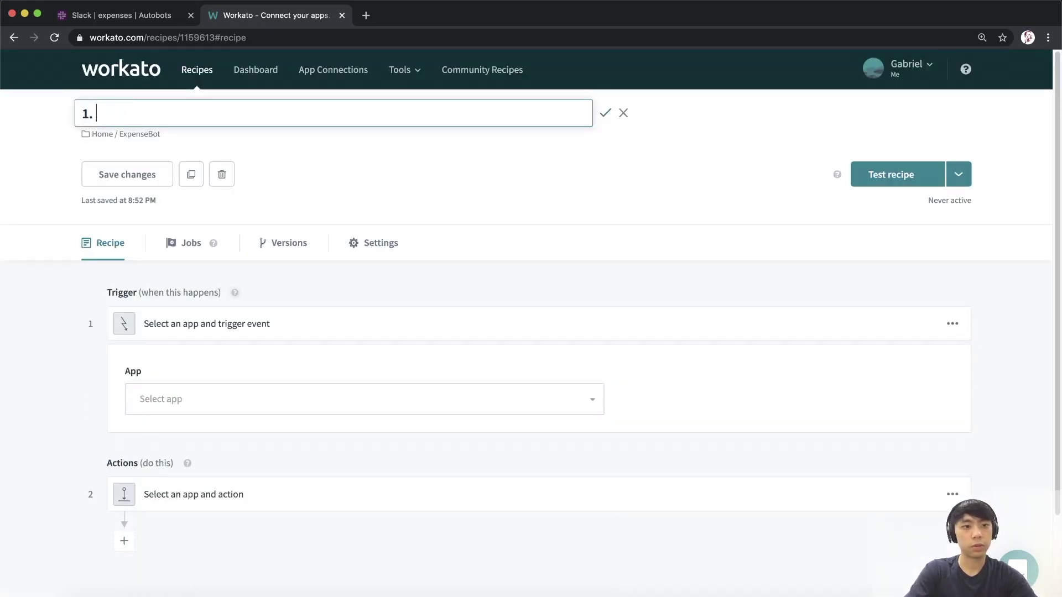
{"action": "type", "text": "Create New "}
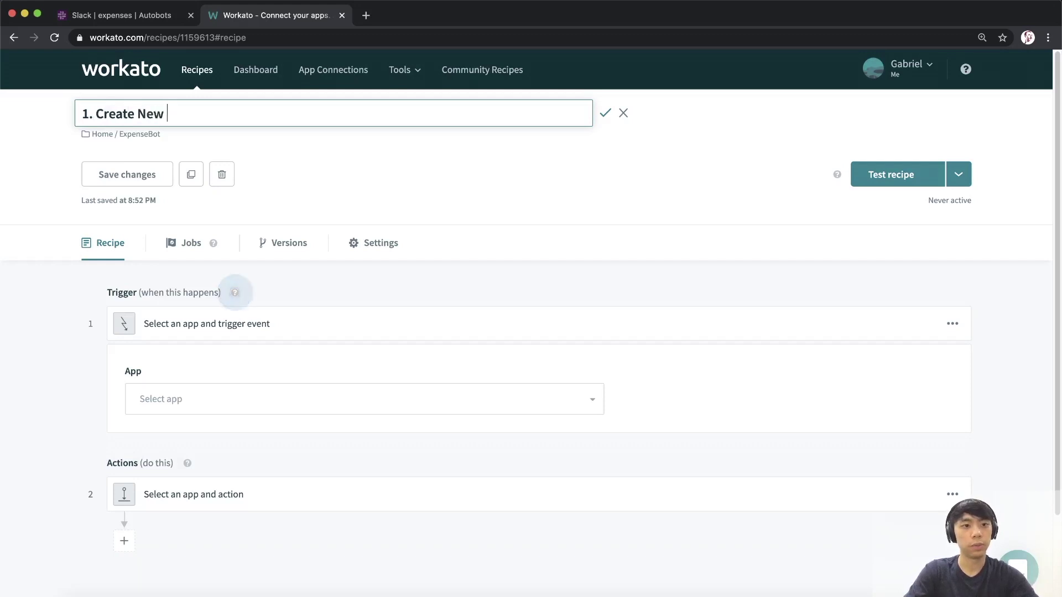
{"action": "type", "text": "Expense"}
{"action": "key", "text": "Return"}
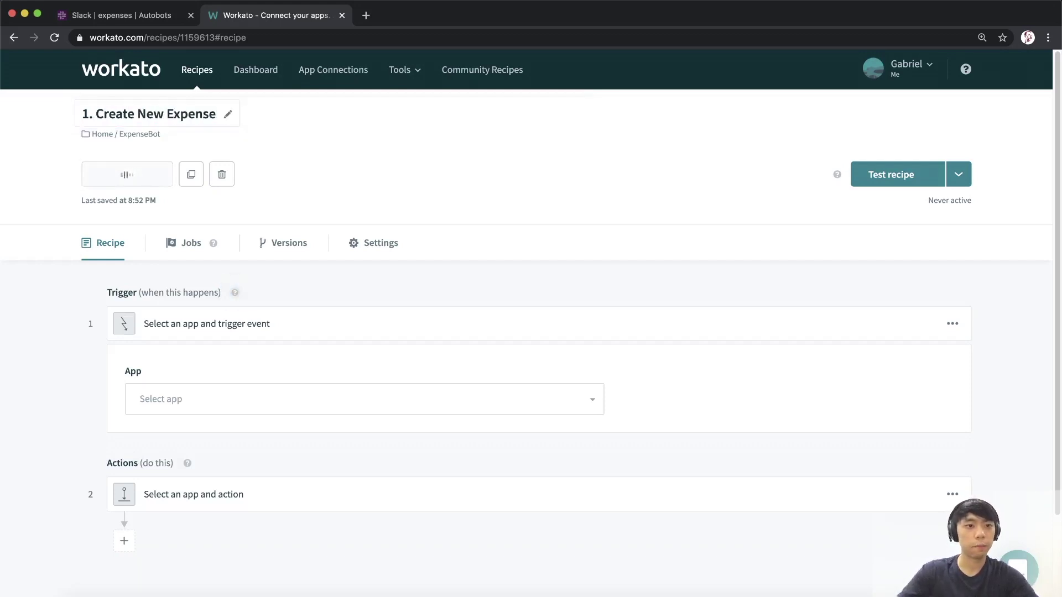
- Set the recipe trigger to the New command event of Workbot for Slack
{"action": "left_click", "coordinate": [237, 406]}
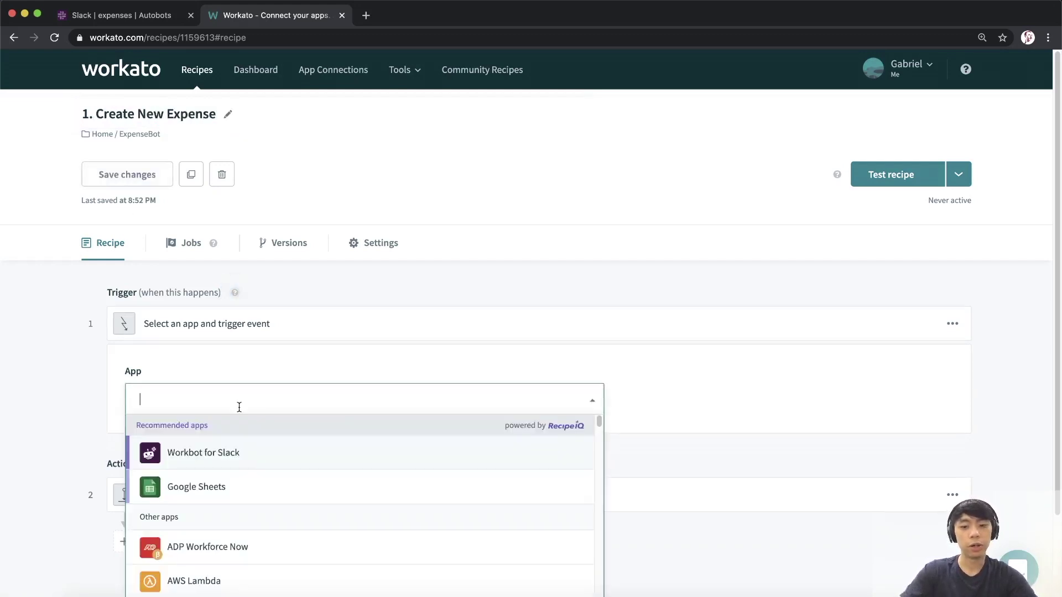
{"action": "type", "text": "workbot"}
{"action": "key", "text": "Return"}
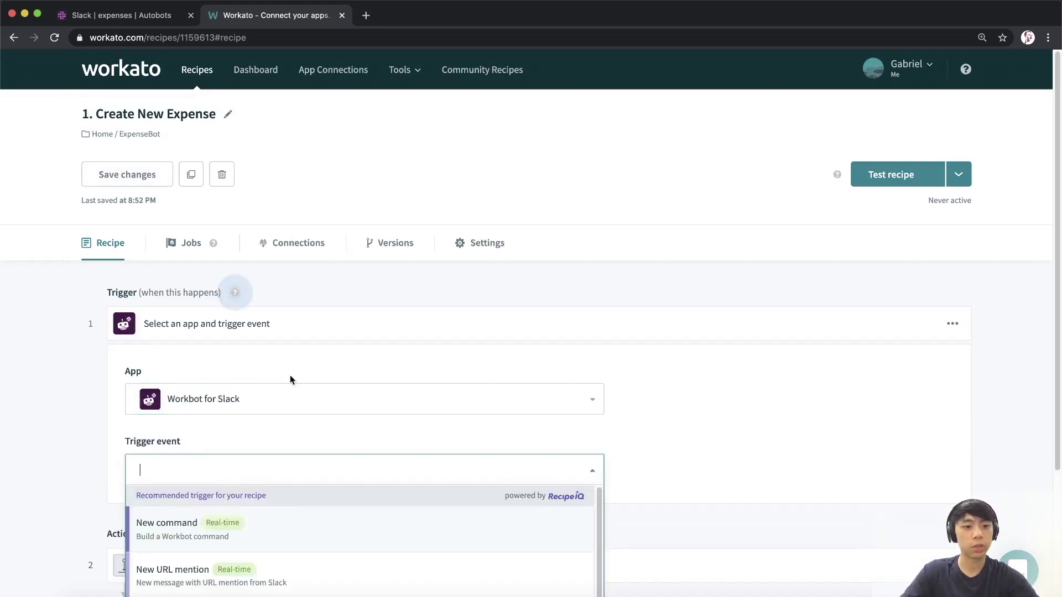
{"action": "left_click", "coordinate": [301, 455]}
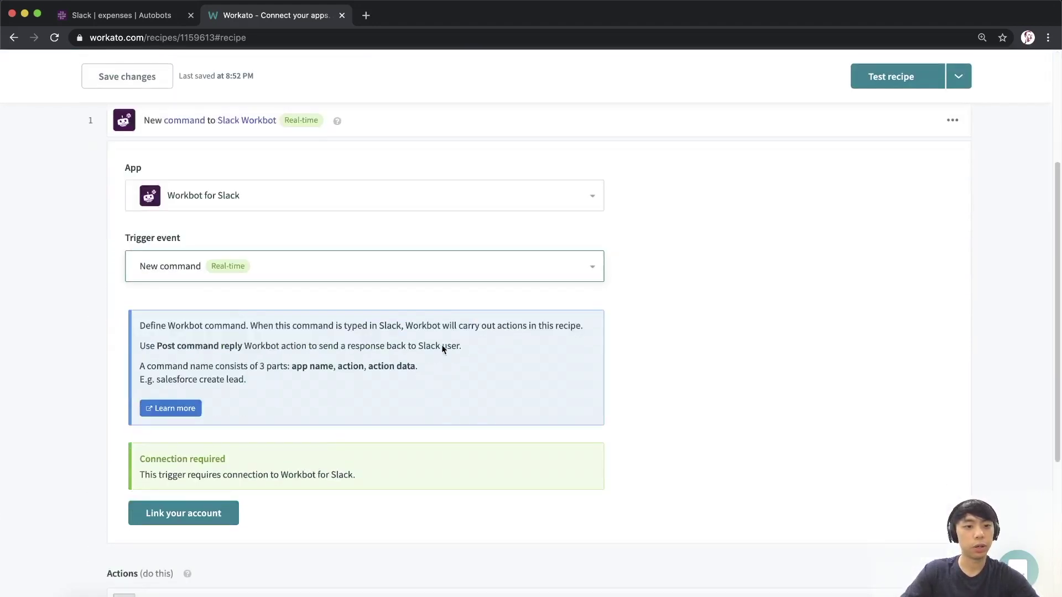
- Link the trigger to the existing BumbleBee connection for Workbot for Slack
{"action": "left_click", "coordinate": [208, 480]}
{"action": "left_click", "coordinate": [438, 293]}
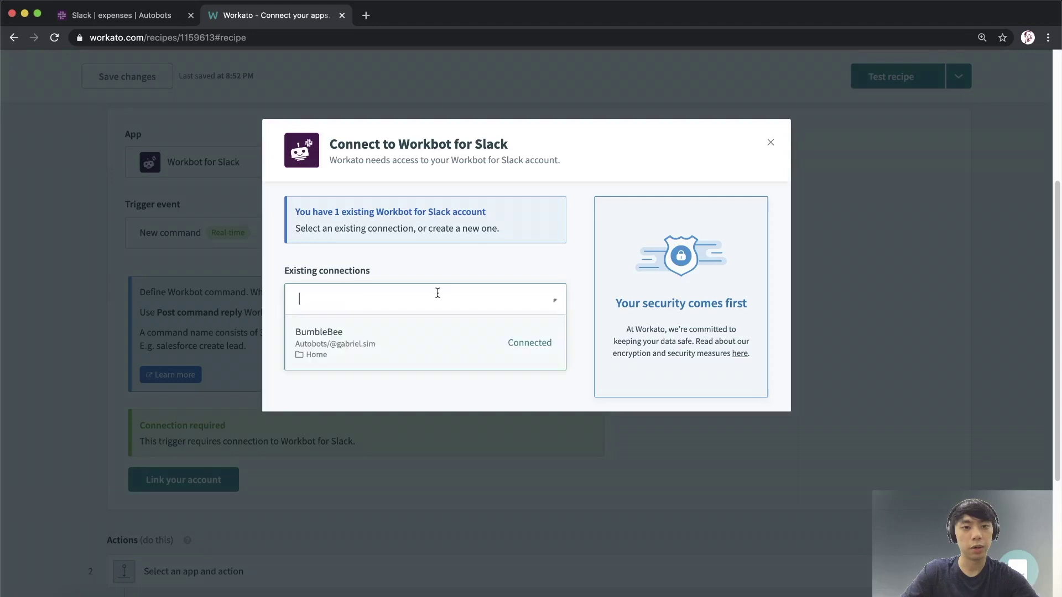
{"action": "left_click", "coordinate": [419, 339]}
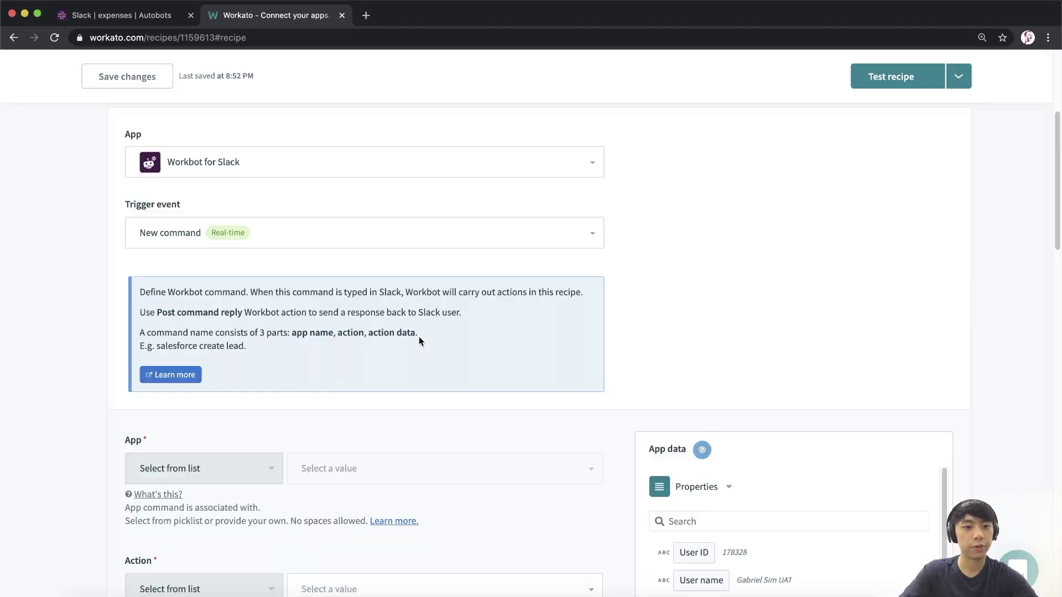
- Give the trigger command's application a custom value of "create"
{"action": "scroll", "coordinate": [277, 304], "scroll_direction": "down", "scroll_amount": 2}
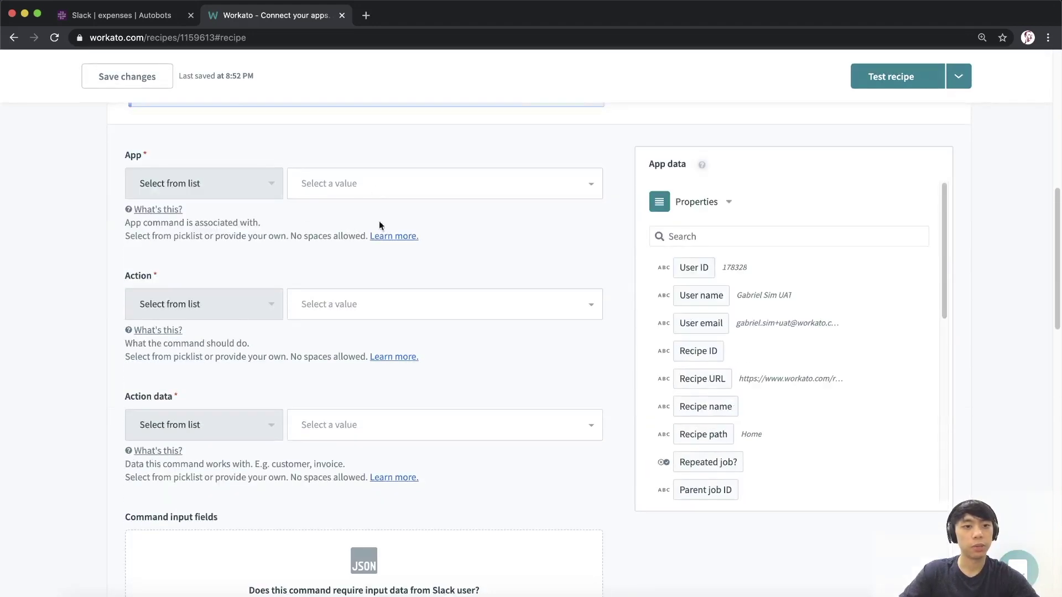
{"action": "left_click", "coordinate": [263, 188]}
{"action": "left_click", "coordinate": [228, 249]}
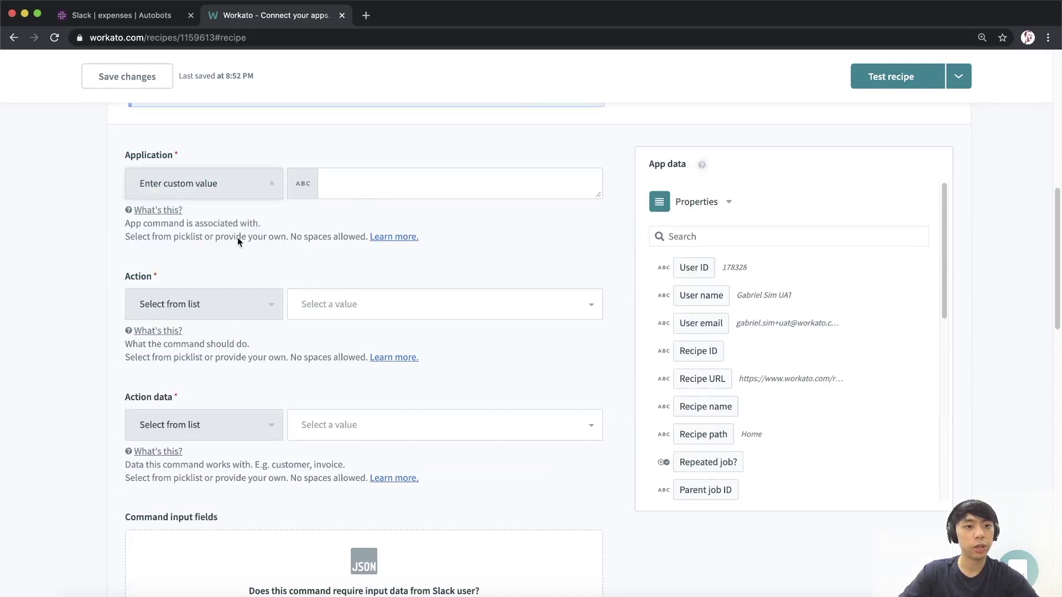
{"action": "left_click", "coordinate": [371, 192]}
{"action": "type", "text": "create"}
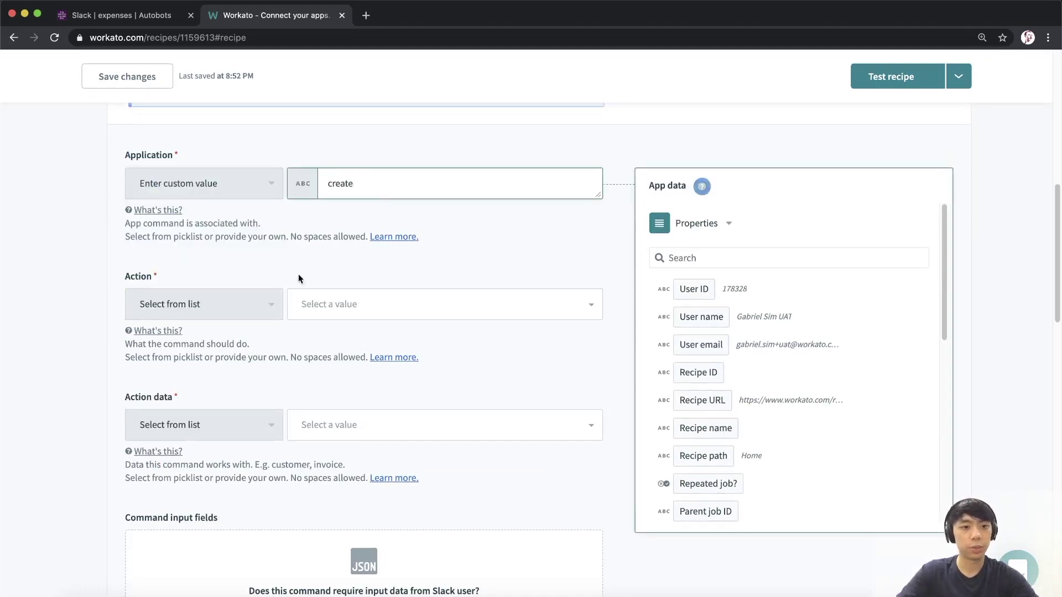
- Enter custom values for the rest of the command: "new" as the action and "expense" as the action data
{"action": "left_click", "coordinate": [253, 298]}
{"action": "left_click", "coordinate": [228, 366]}
{"action": "left_click", "coordinate": [348, 309]}
{"action": "type", "text": "new"}
{"action": "left_click", "coordinate": [249, 441]}
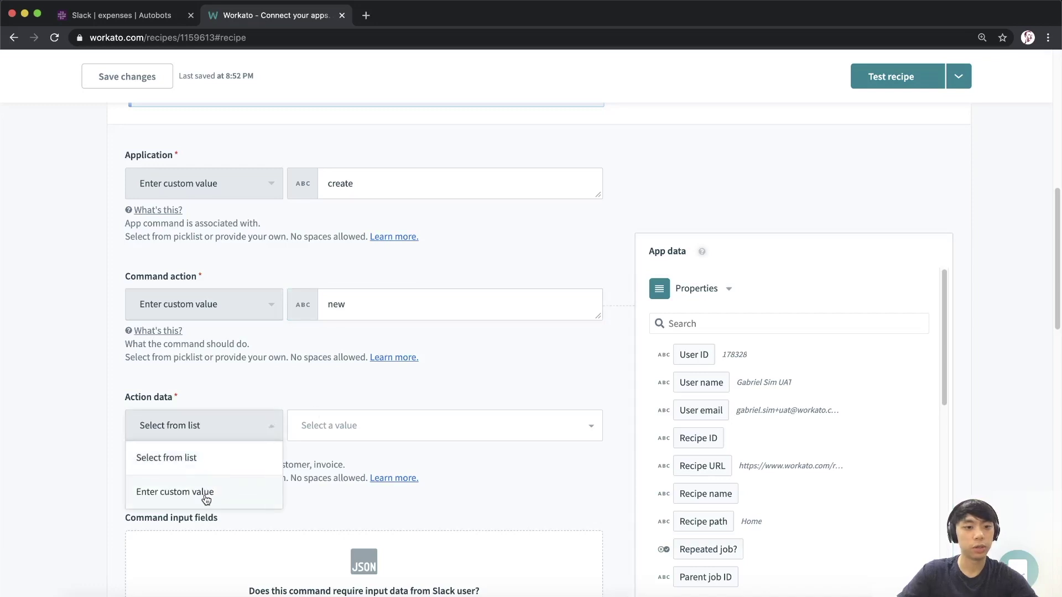
{"action": "left_click", "coordinate": [206, 491]}
{"action": "left_click", "coordinate": [353, 429]}
{"action": "type", "text": "expense"}
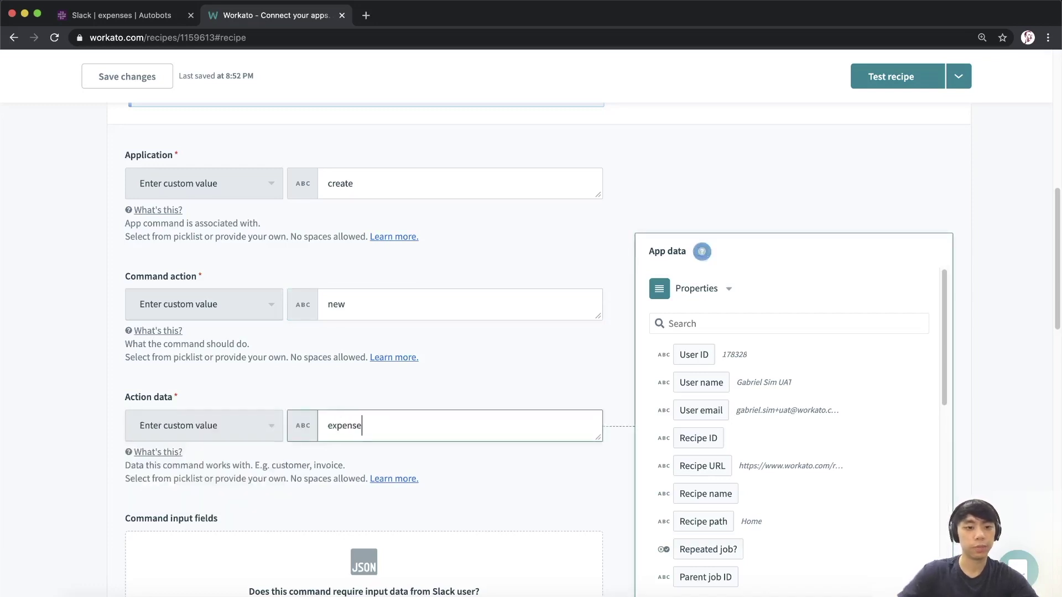
- Set the command hint to "Create an expense" and collapse the finished trigger step
{"action": "scroll", "coordinate": [340, 341], "scroll_direction": "down", "scroll_amount": 2}
{"action": "scroll", "coordinate": [341, 341], "scroll_direction": "down", "scroll_amount": 8}
{"action": "left_click", "coordinate": [217, 403]}
{"action": "scroll", "coordinate": [177, 352], "scroll_direction": "down", "scroll_amount": 1}
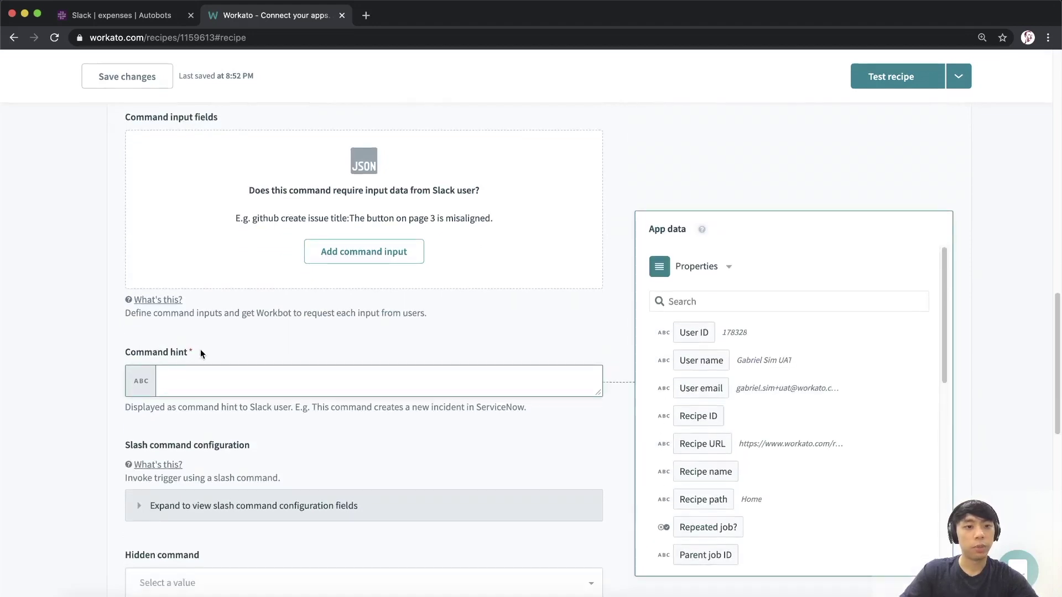
{"action": "type", "text": "Cr"}
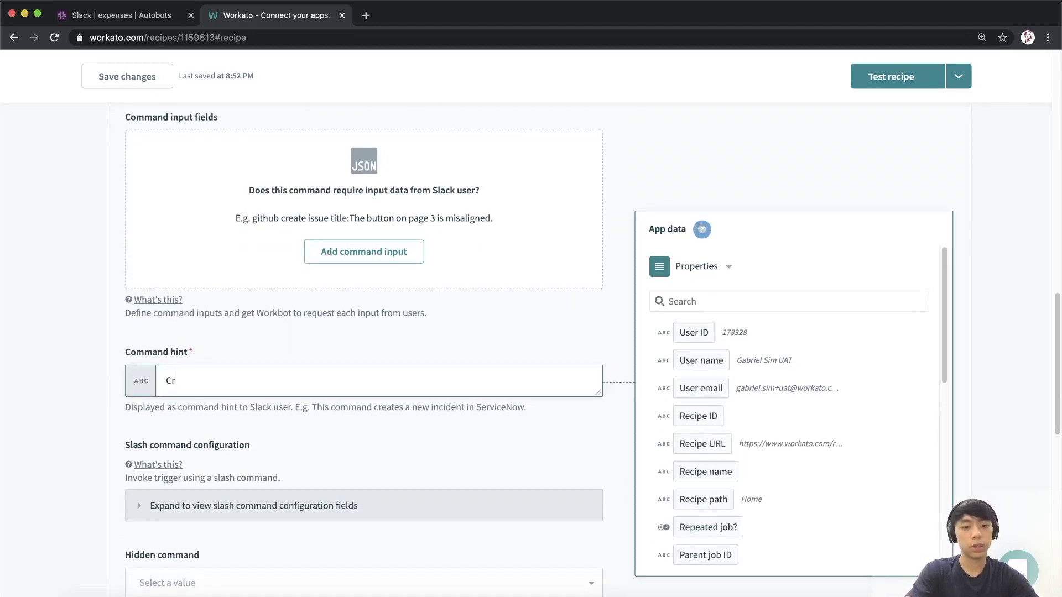
{"action": "type", "text": "eate an"}
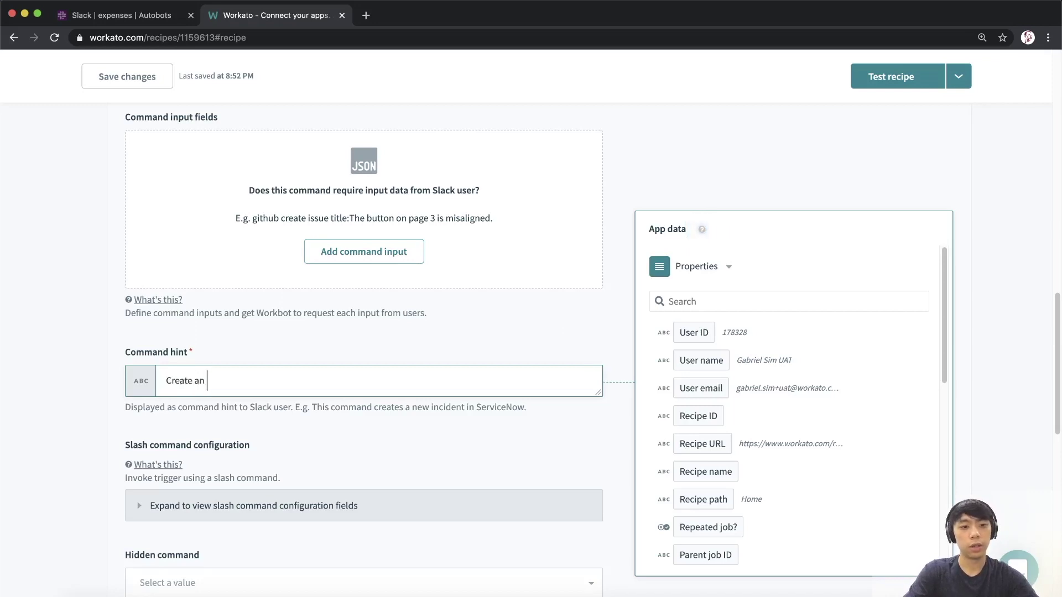
{"action": "type", "text": " expense"}
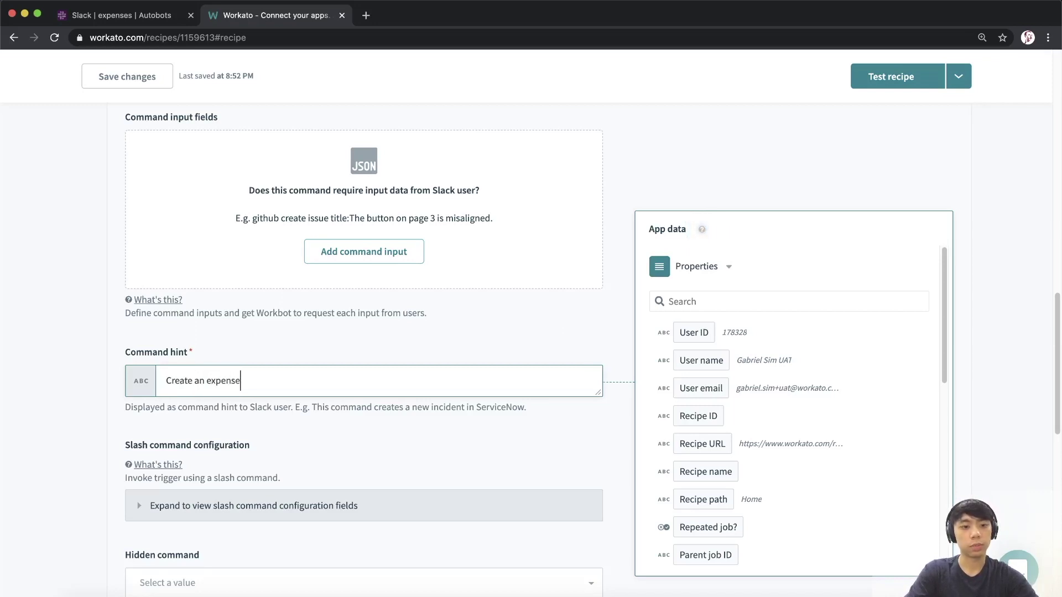
{"action": "left_click", "coordinate": [44, 337]}
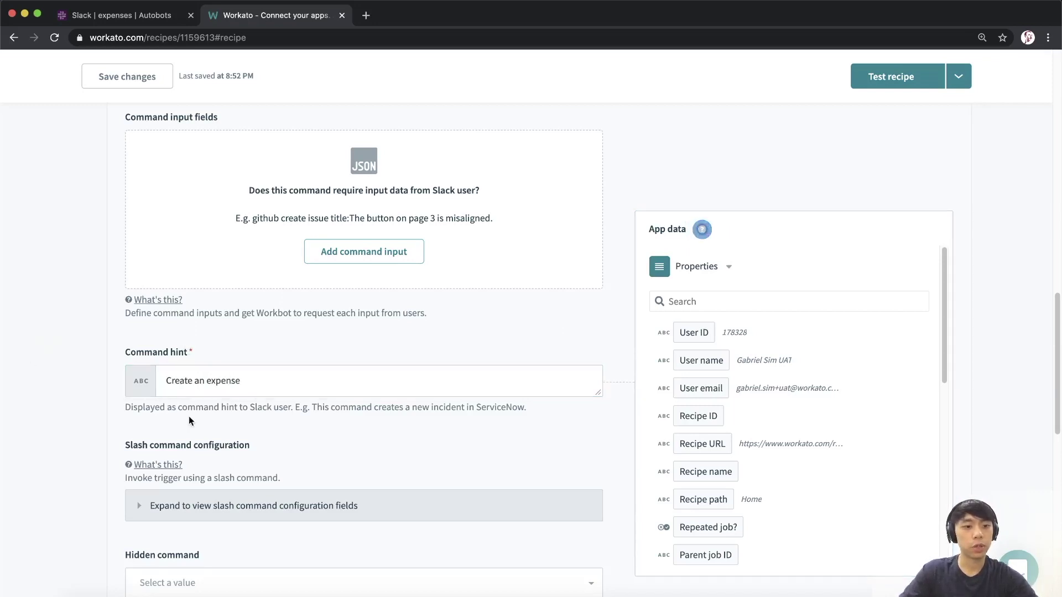
{"action": "scroll", "coordinate": [108, 414], "scroll_direction": "up", "scroll_amount": 10}
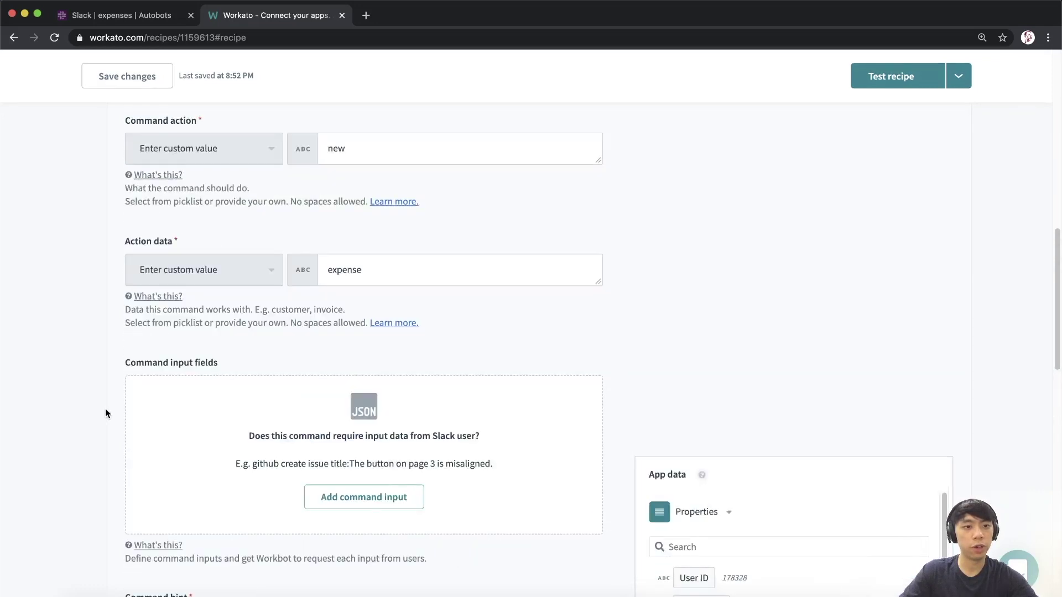
{"action": "scroll", "coordinate": [113, 412], "scroll_direction": "up", "scroll_amount": 6}
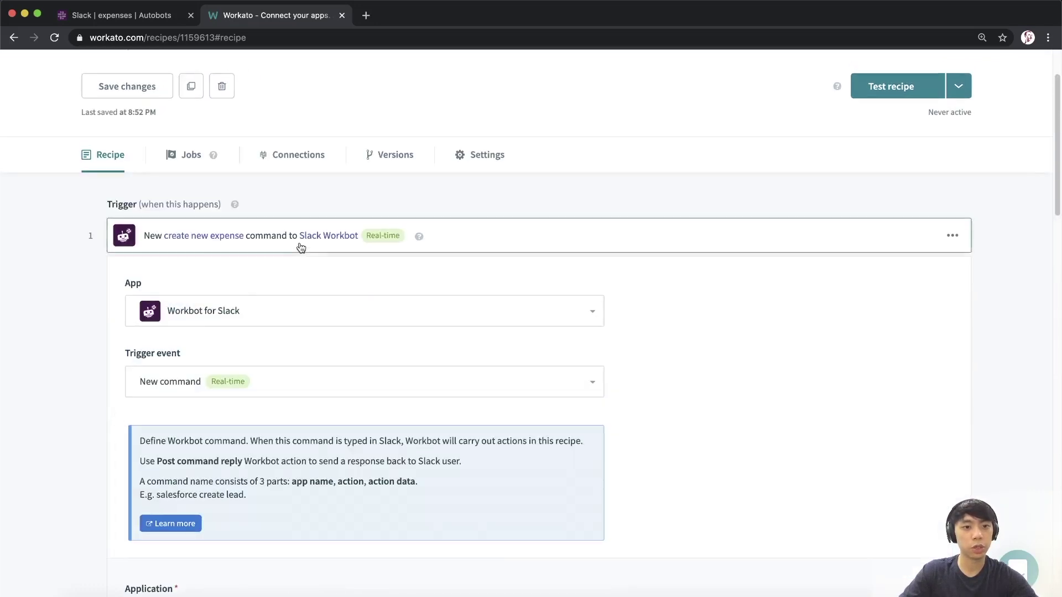
{"action": "left_click", "coordinate": [300, 250]}
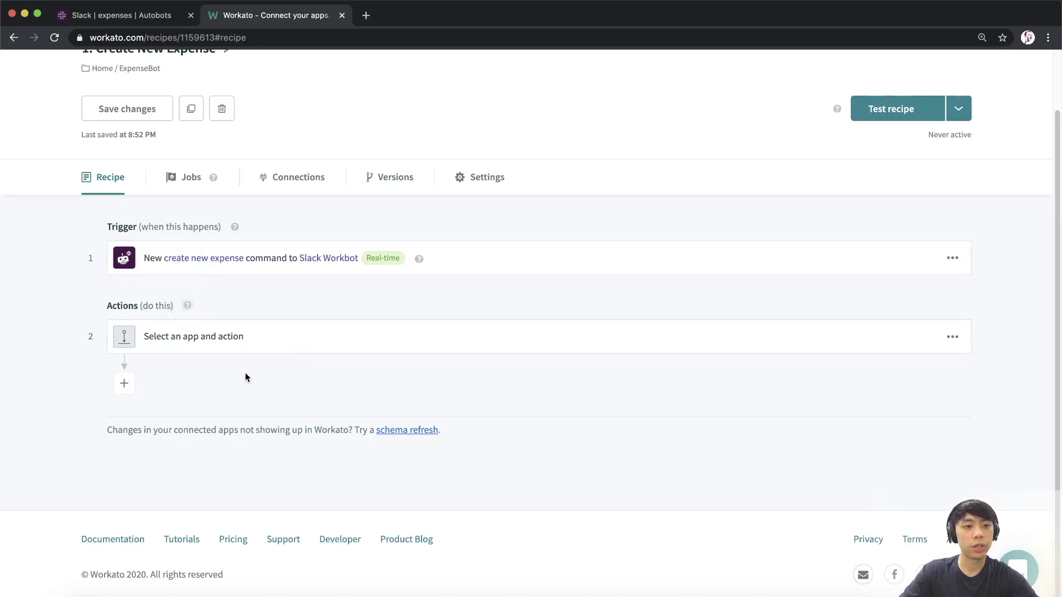
- Review the required form fields in Slack's #expenses channel and return to the Workato recipe
{"action": "left_click", "coordinate": [132, 15]}
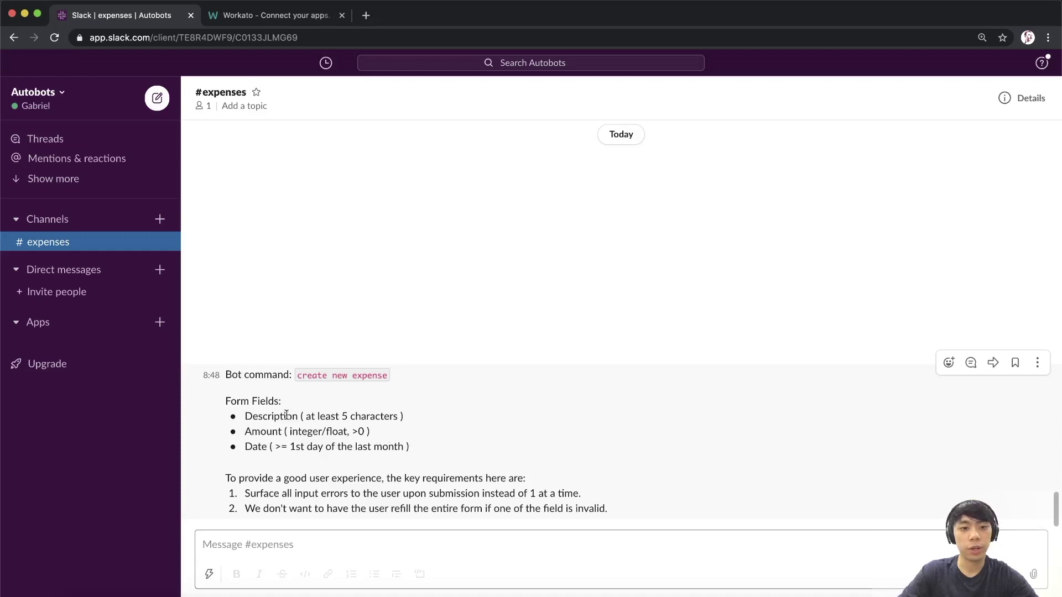
{"action": "left_click", "coordinate": [279, 16]}
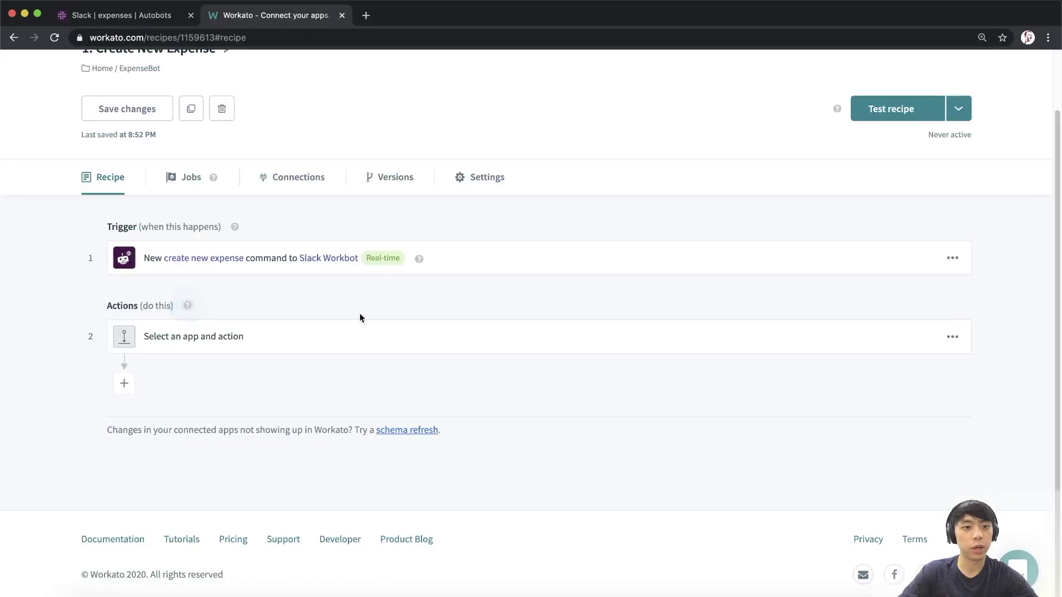
- Set the recipe's empty second step to Workbot for Slack with the "Open/update or push modal view" action
{"action": "left_click", "coordinate": [217, 344]}
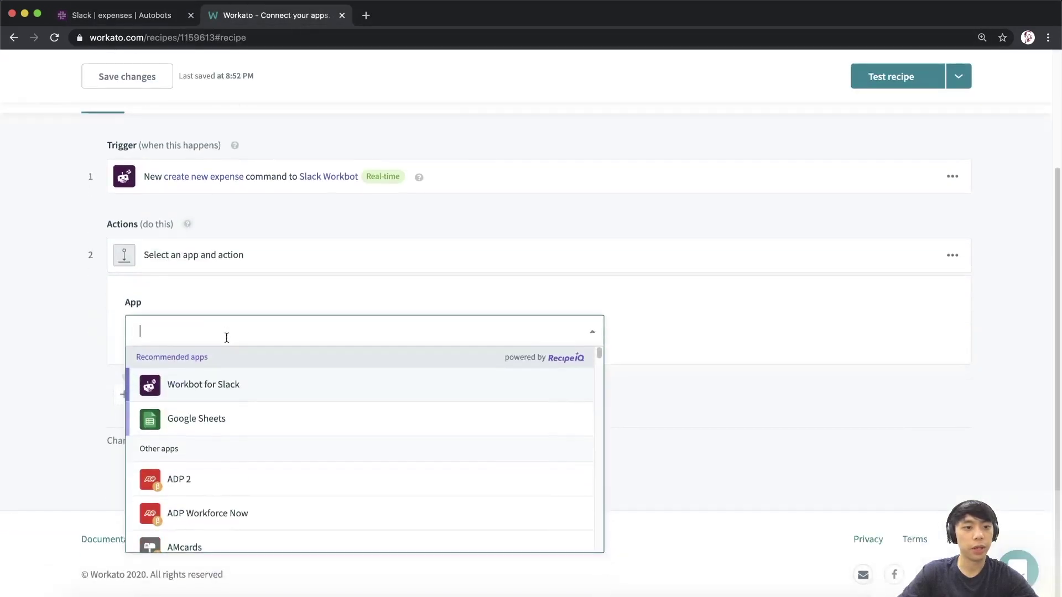
{"action": "left_click", "coordinate": [204, 384]}
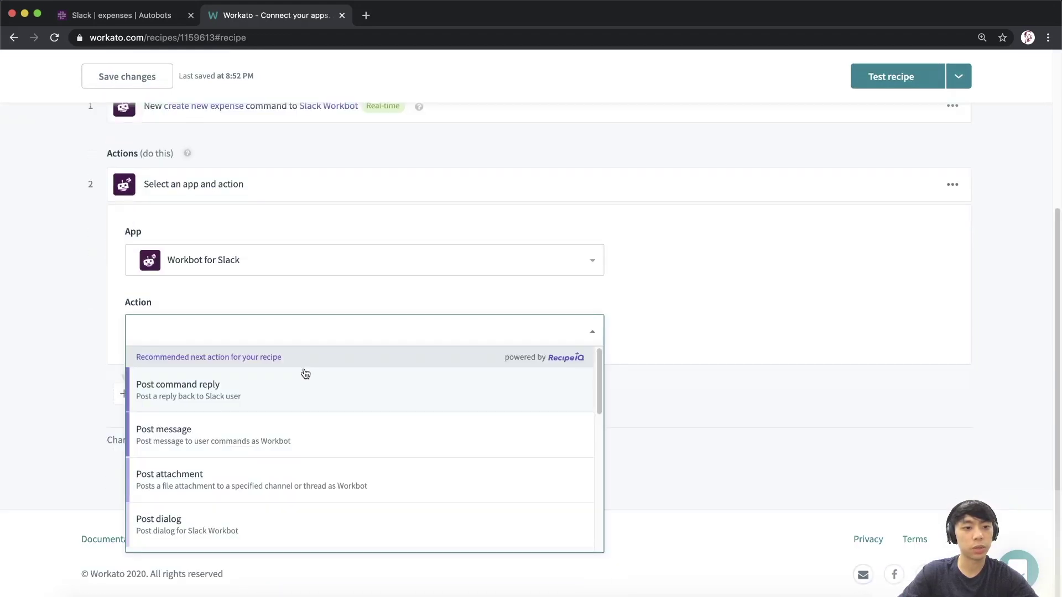
{"action": "type", "text": "modal"}
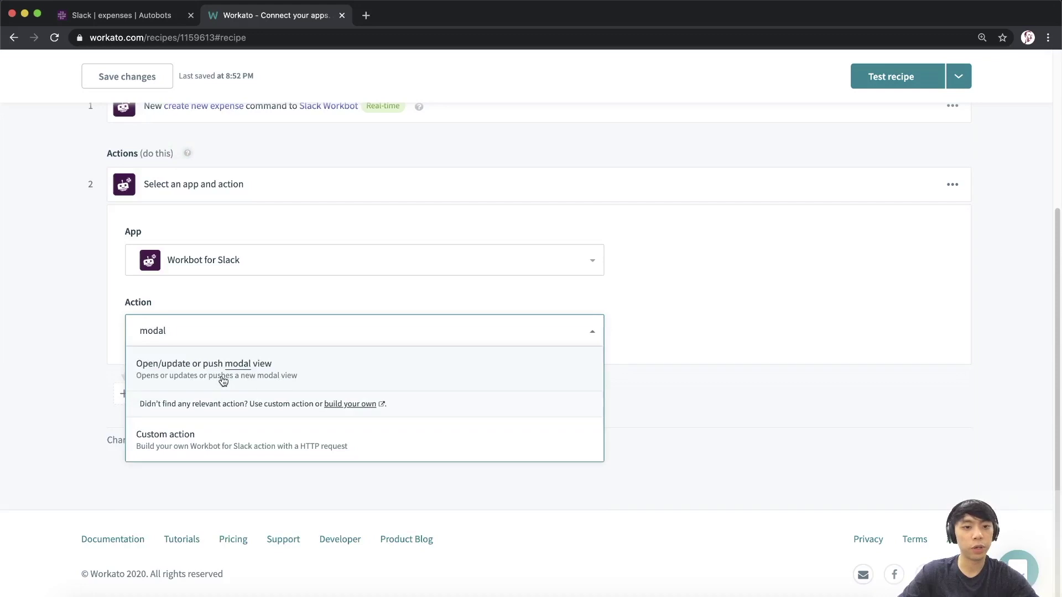
{"action": "left_click", "coordinate": [206, 375]}
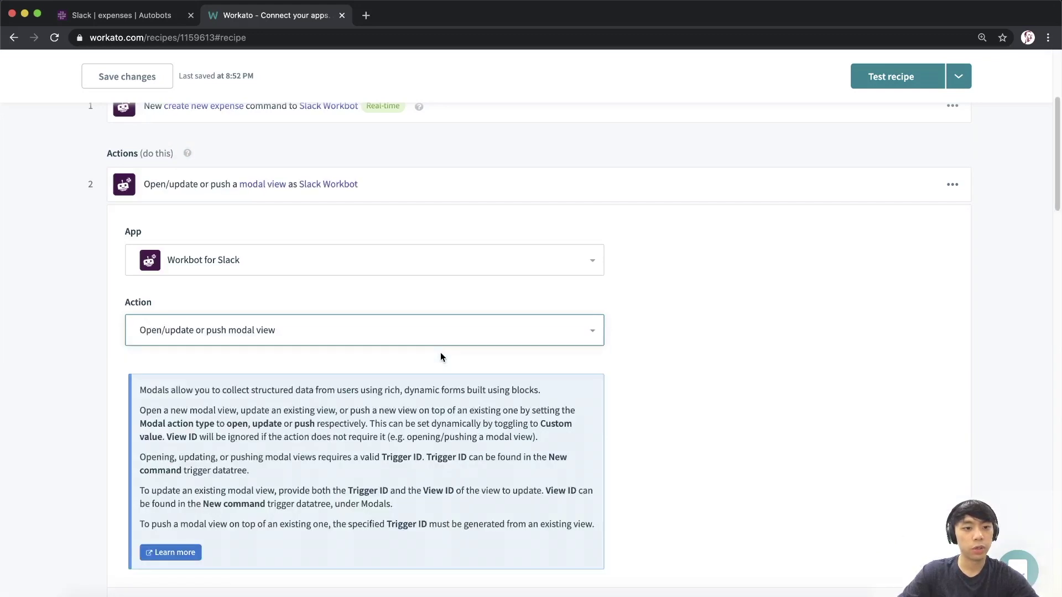
- Read the modal view action's help notes on opening, updating or pushing views and on the required Trigger ID
{"action": "scroll", "coordinate": [403, 353], "scroll_direction": "down", "scroll_amount": 3}
{"action": "scroll", "coordinate": [399, 351], "scroll_direction": "down", "scroll_amount": 2}
{"action": "scroll", "coordinate": [387, 332], "scroll_direction": "up", "scroll_amount": 2}
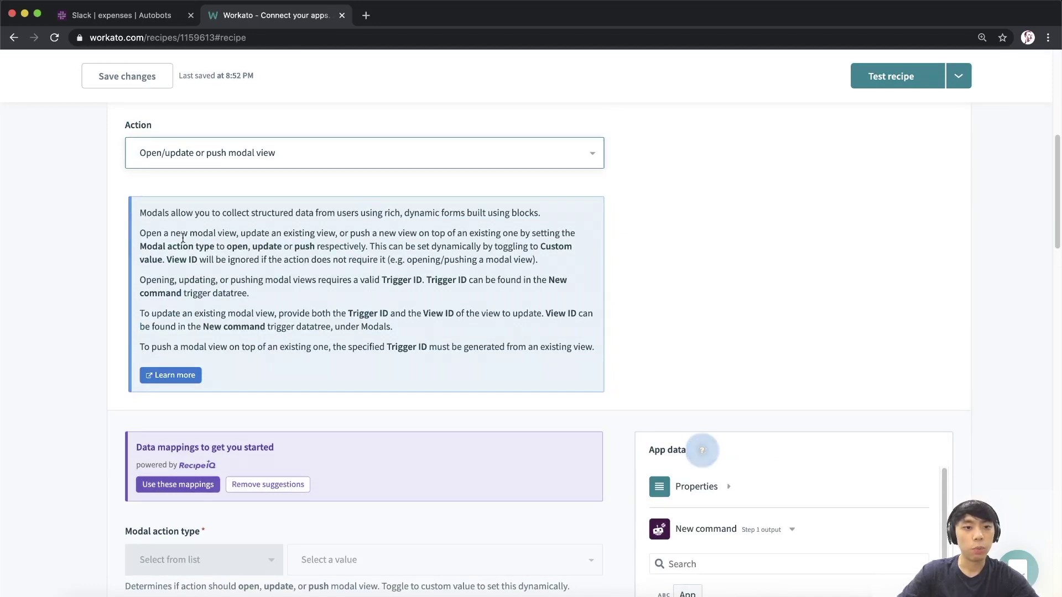
{"action": "left_click_drag", "start_coordinate": [146, 233], "coordinate": [273, 229]}
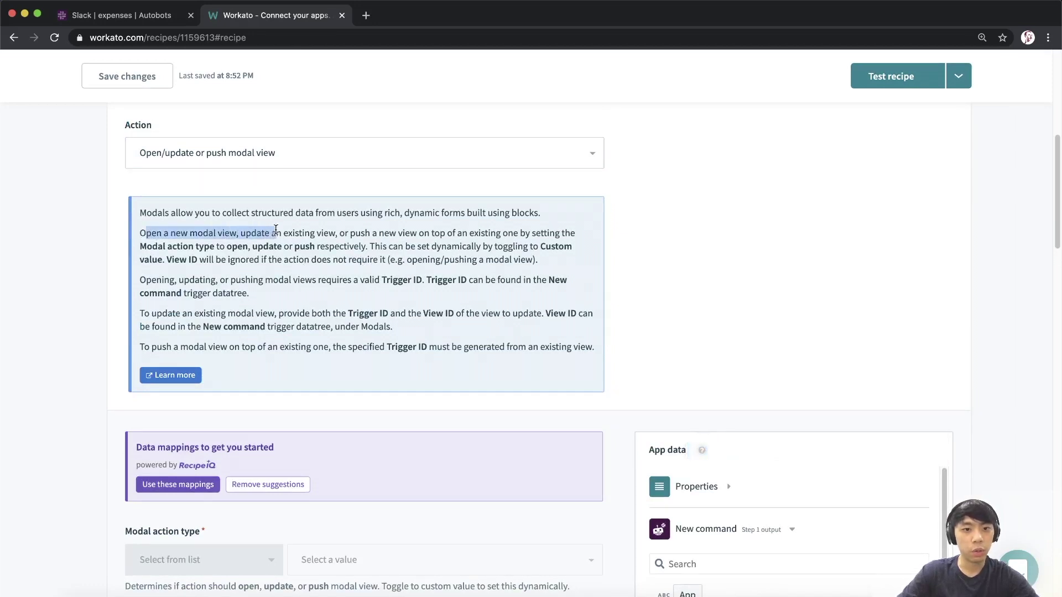
{"action": "left_click", "coordinate": [276, 229]}
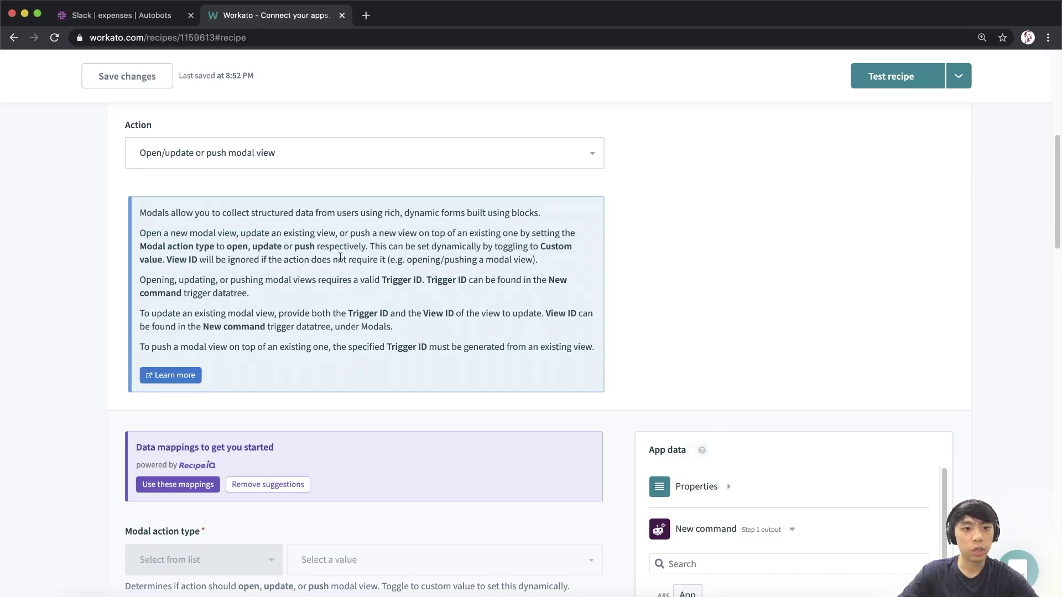
{"action": "left_click_drag", "start_coordinate": [365, 280], "coordinate": [422, 282]}
{"action": "left_click", "coordinate": [424, 284]}
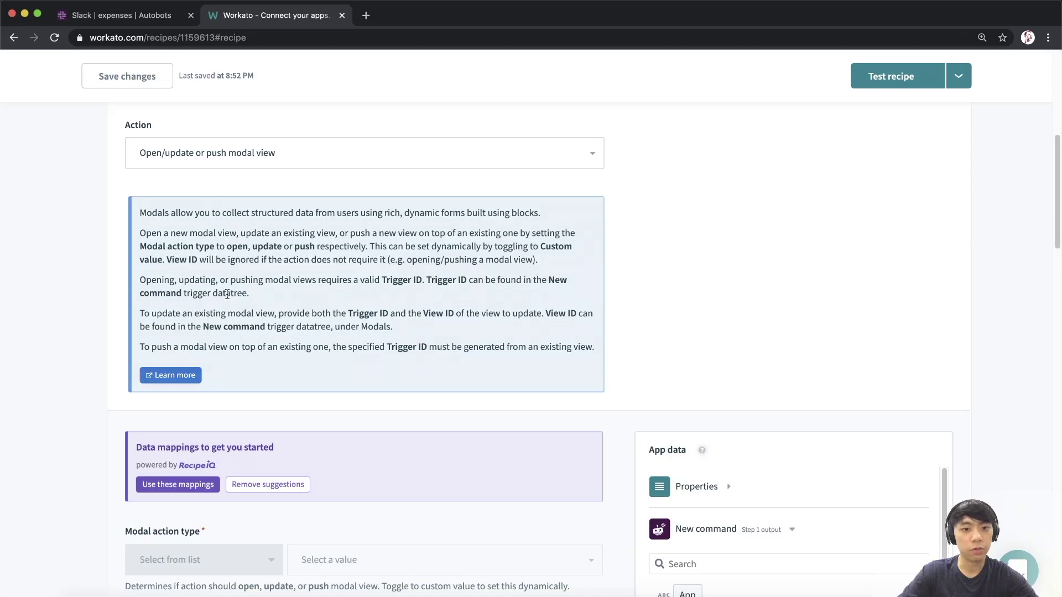
- Remove the suggested data mappings from the modal view step and set its modal action type to Open
{"action": "scroll", "coordinate": [228, 294], "scroll_direction": "down", "scroll_amount": 4}
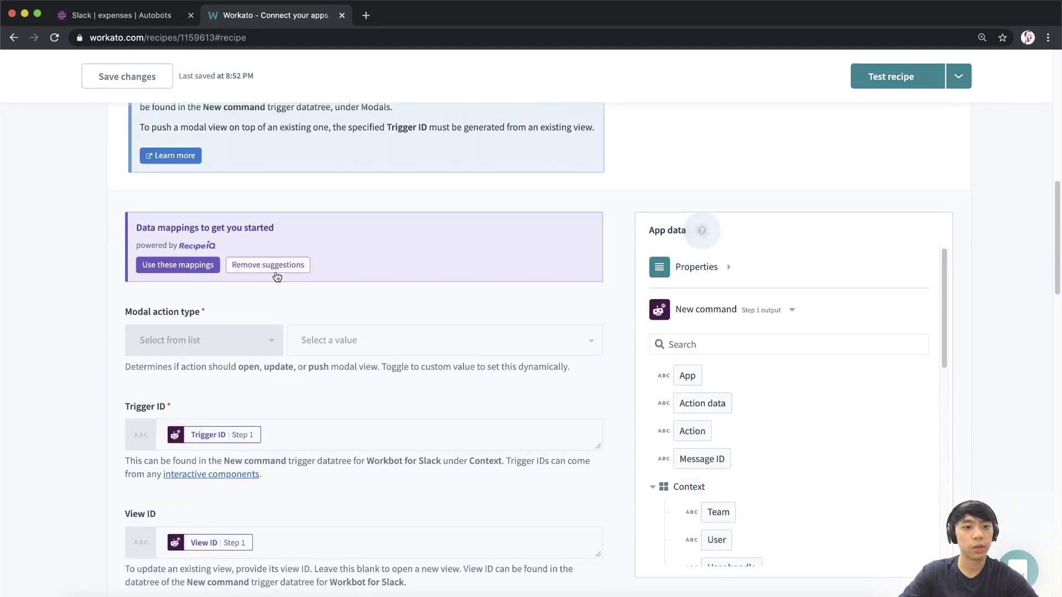
{"action": "left_click", "coordinate": [242, 269]}
{"action": "left_click", "coordinate": [236, 264]}
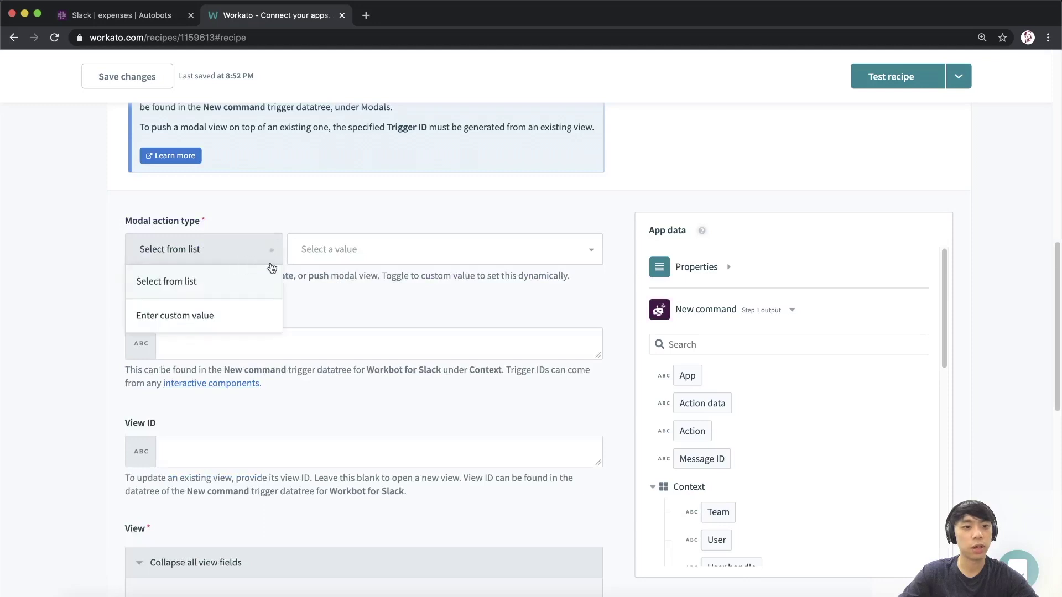
{"action": "left_click", "coordinate": [340, 219]}
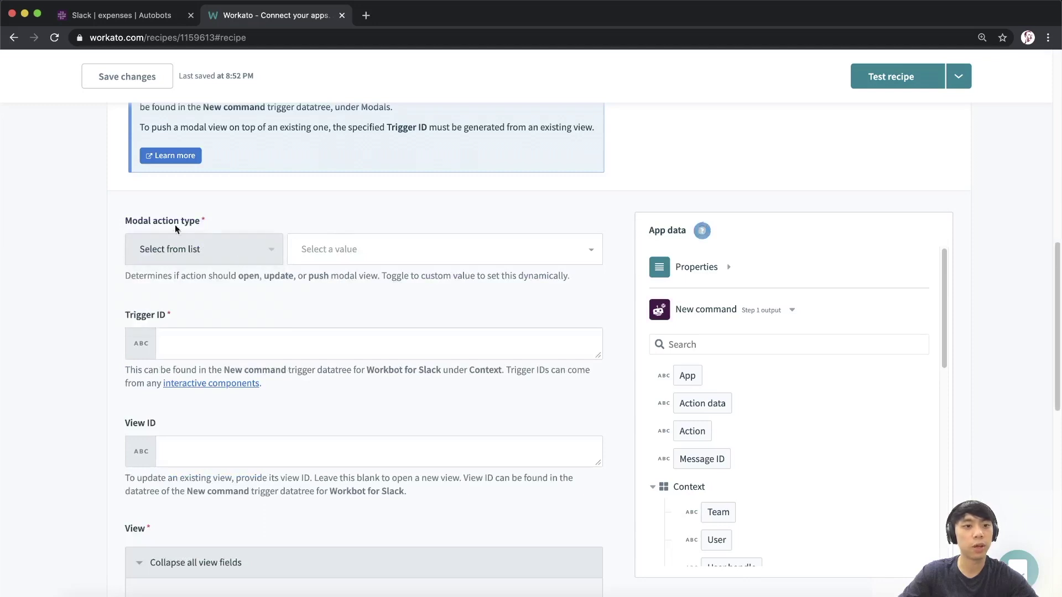
{"action": "left_click", "coordinate": [373, 246]}
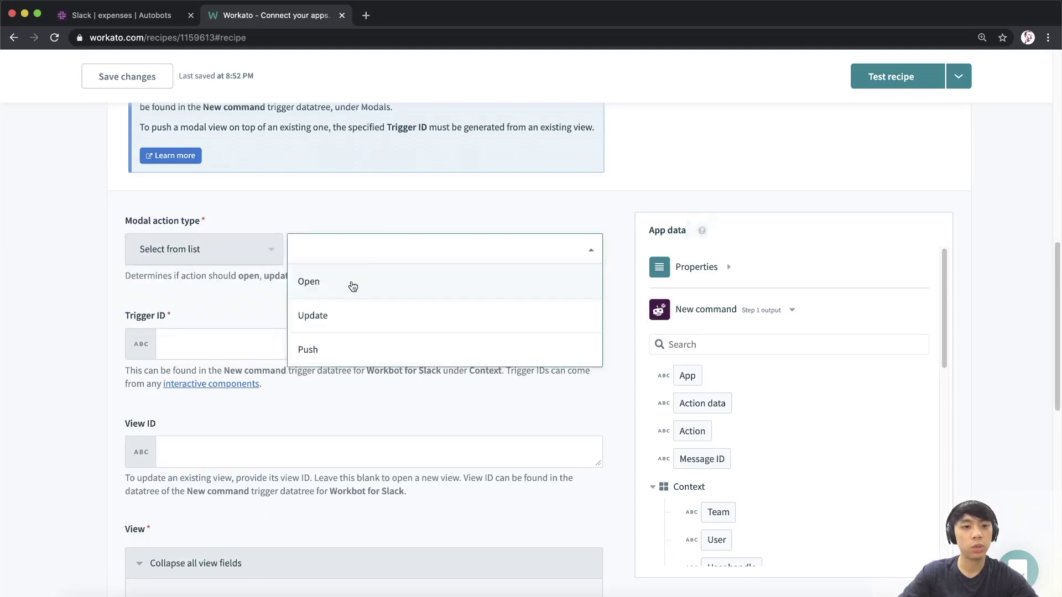
{"action": "left_click", "coordinate": [310, 281]}
- Fill the modal view's Trigger ID field with the Trigger ID datapill from step 1 and check the Context data
{"action": "left_click", "coordinate": [225, 340]}
{"action": "scroll", "coordinate": [173, 346], "scroll_direction": "down", "scroll_amount": 2}
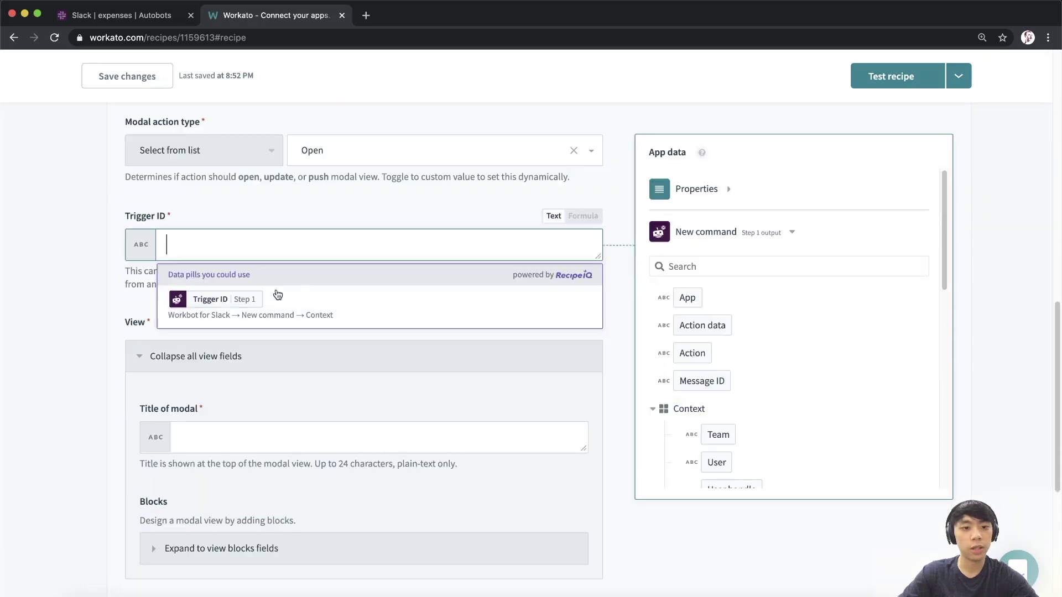
{"action": "left_click", "coordinate": [229, 309]}
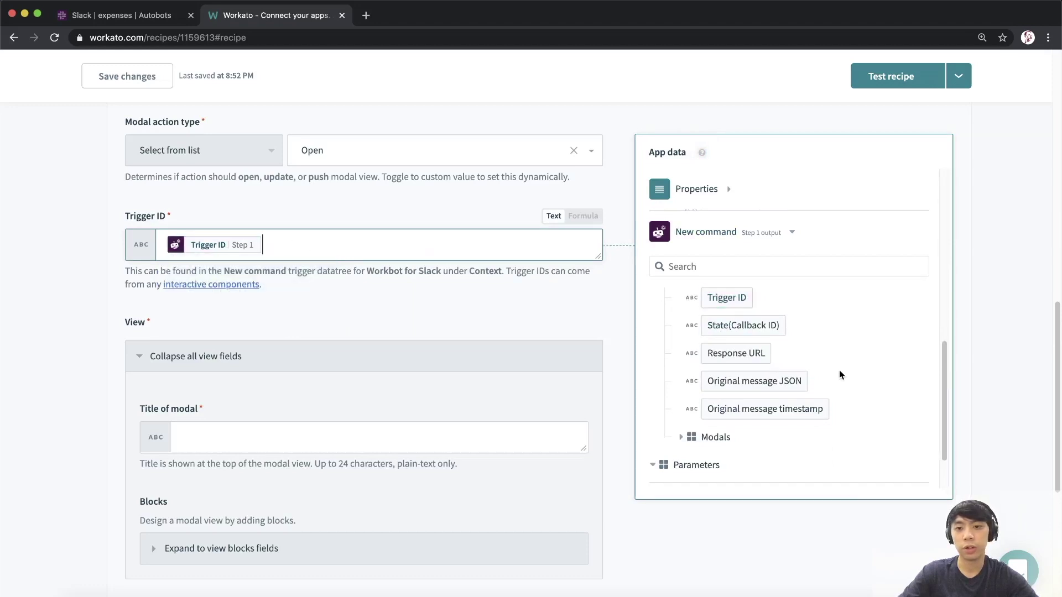
{"action": "scroll", "coordinate": [828, 374], "scroll_direction": "up", "scroll_amount": 3}
{"action": "scroll", "coordinate": [817, 374], "scroll_direction": "up", "scroll_amount": 6}
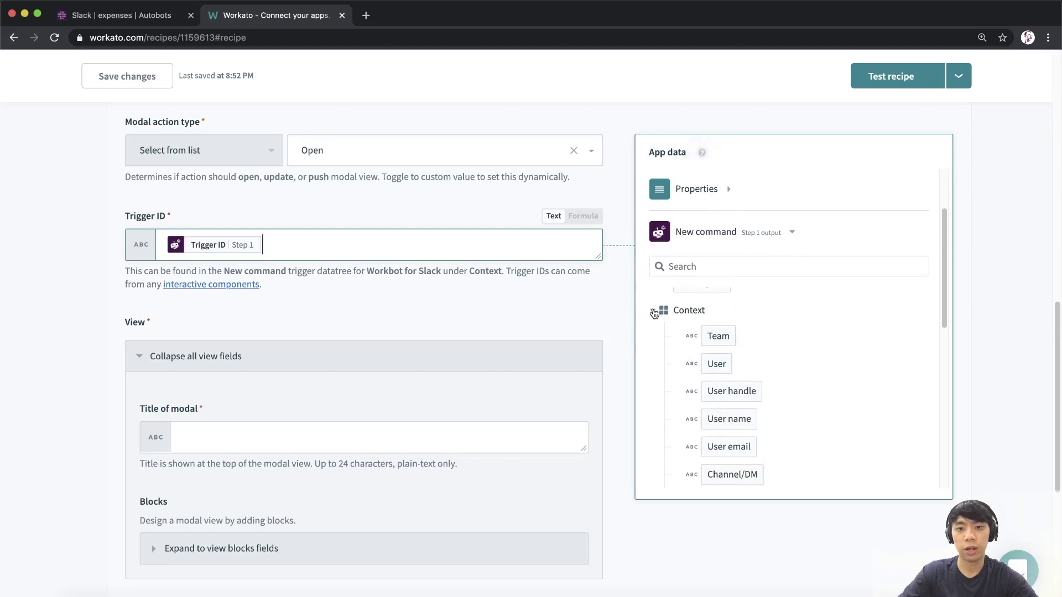
- Open the linked Slack API reference on interactive components in a new tab and review its component list
{"action": "scroll", "coordinate": [719, 344], "scroll_direction": "down", "scroll_amount": 1}
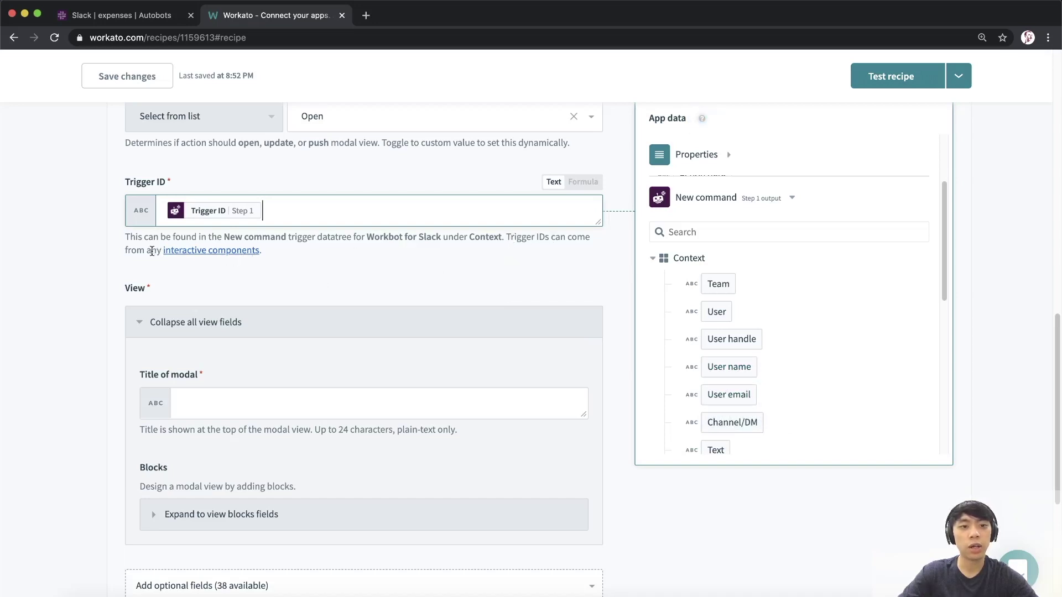
{"action": "right_click", "coordinate": [185, 253]}
{"action": "left_click", "coordinate": [241, 258]}
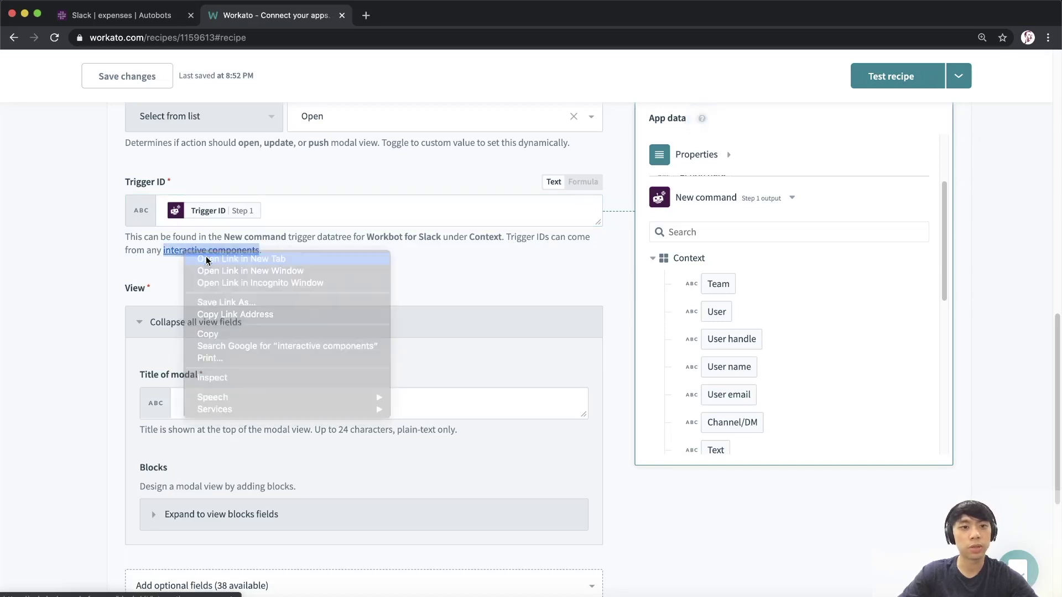
{"action": "left_click", "coordinate": [429, 15]}
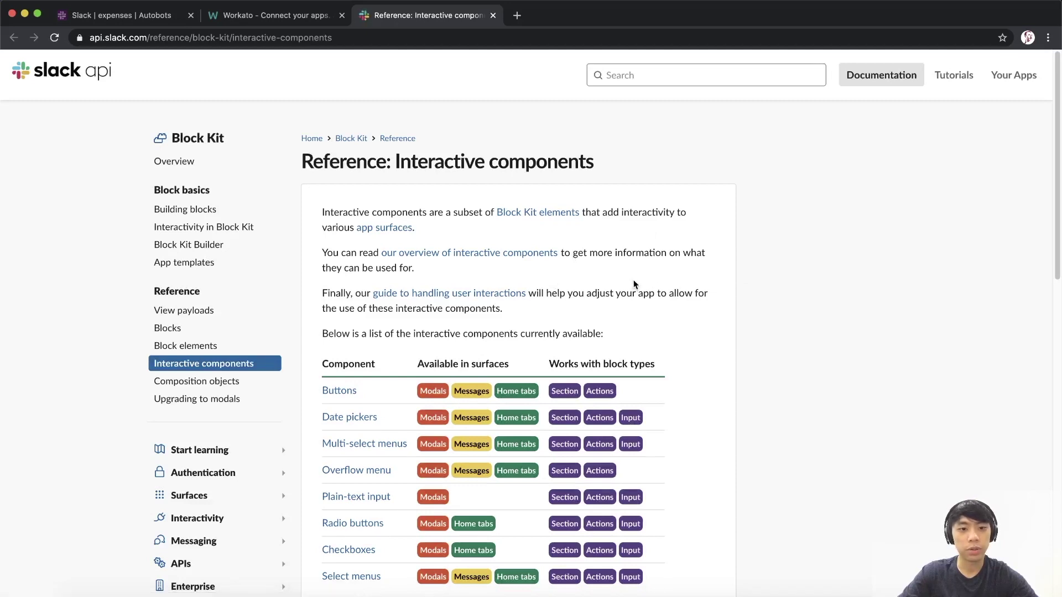
{"action": "scroll", "coordinate": [635, 284], "scroll_direction": "down", "scroll_amount": 2}
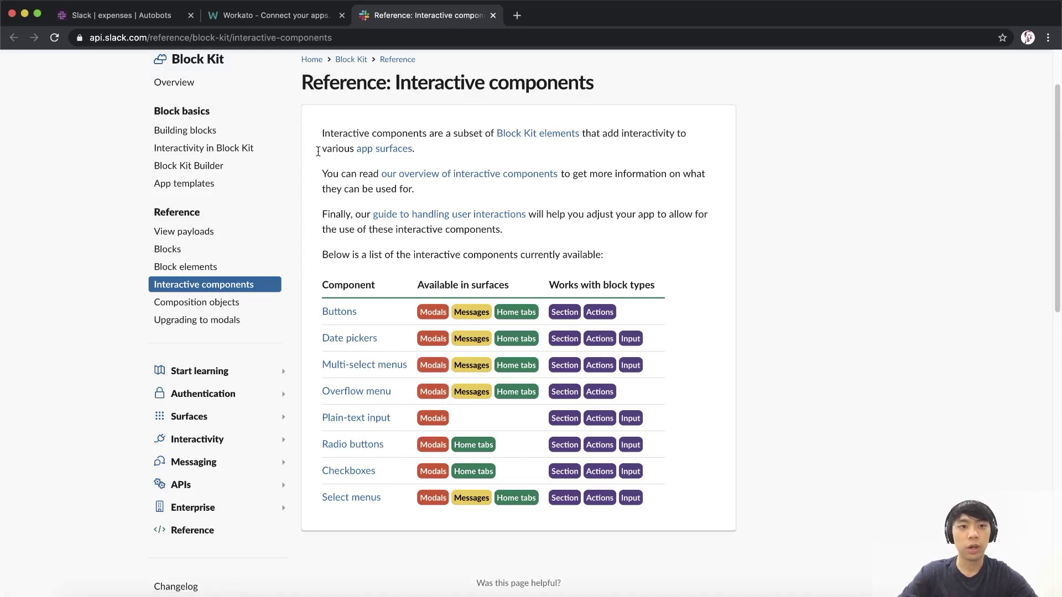
- Draft the message "create new expense" in Slack's #expenses channel without sending it, and go back to the Buttons entry in the components reference
{"action": "left_click", "coordinate": [127, 21]}
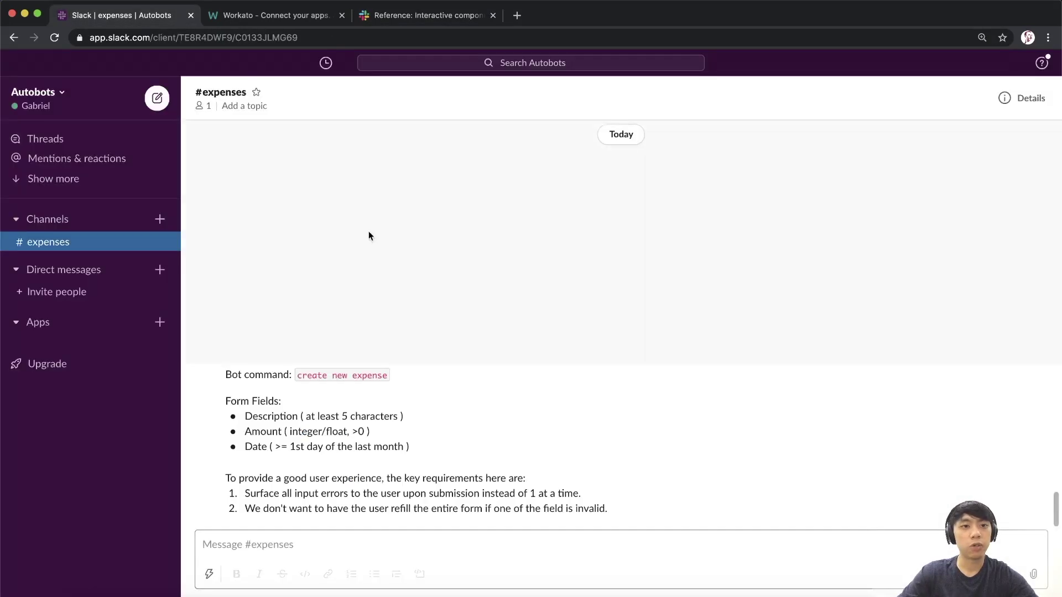
{"action": "left_click", "coordinate": [302, 542]}
{"action": "type", "text": "create new expense"}
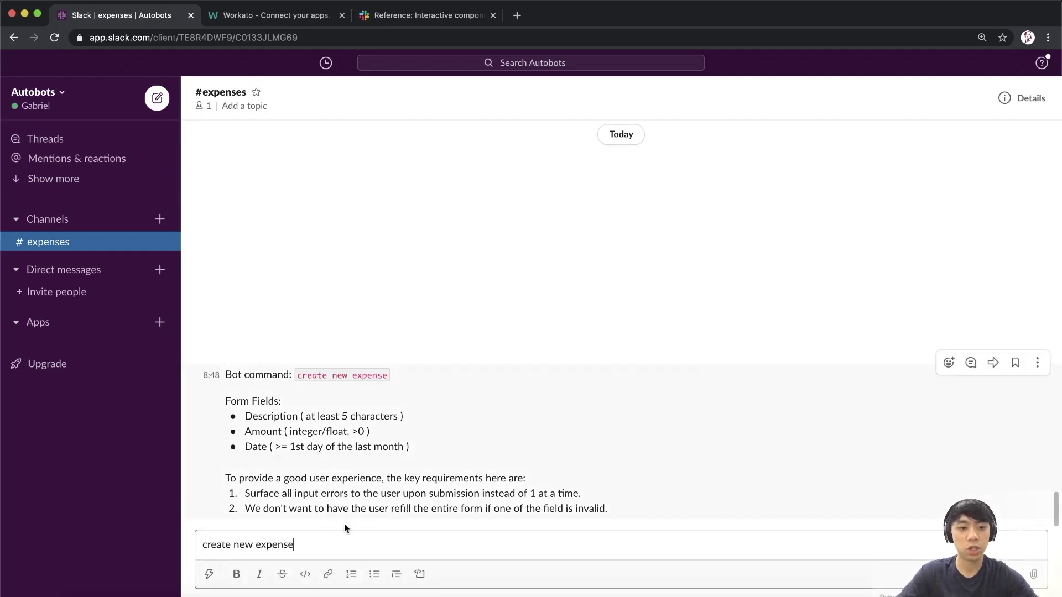
{"action": "key", "text": "super+Left"}
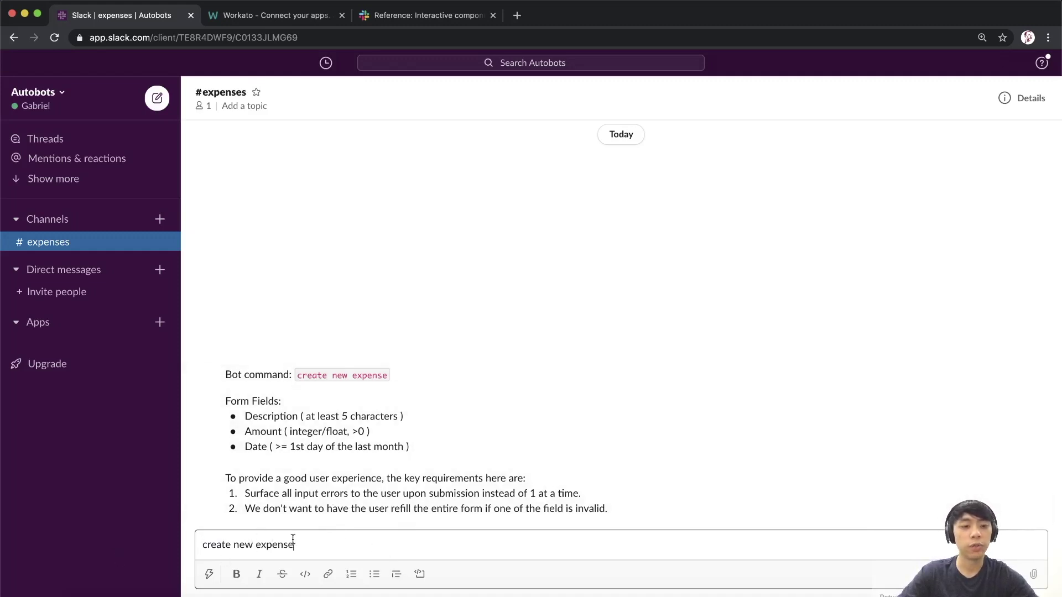
{"action": "left_click", "coordinate": [434, 15]}
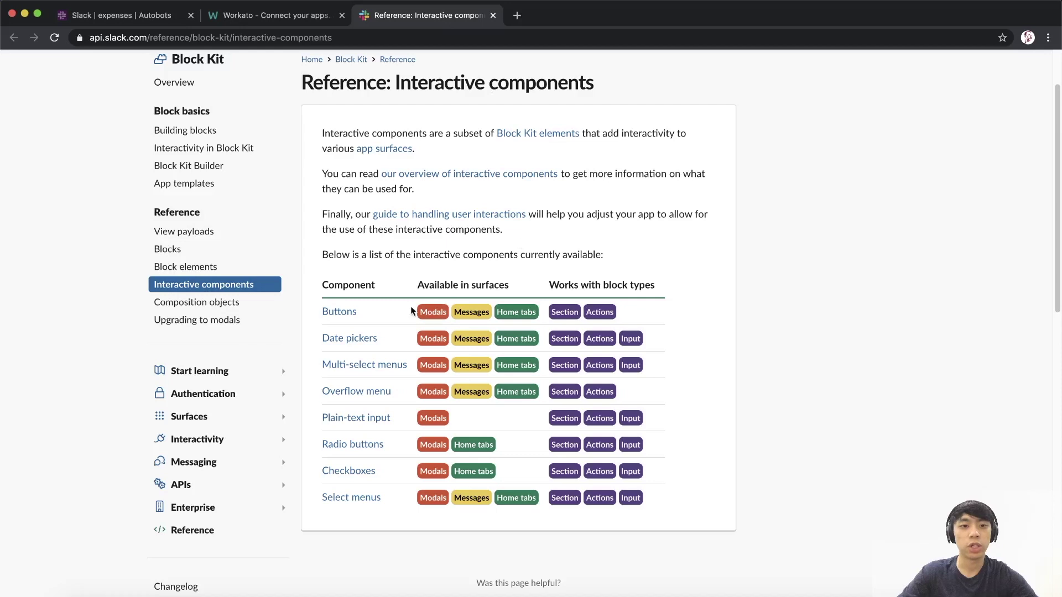
{"action": "left_click_drag", "start_coordinate": [370, 311], "coordinate": [315, 309]}
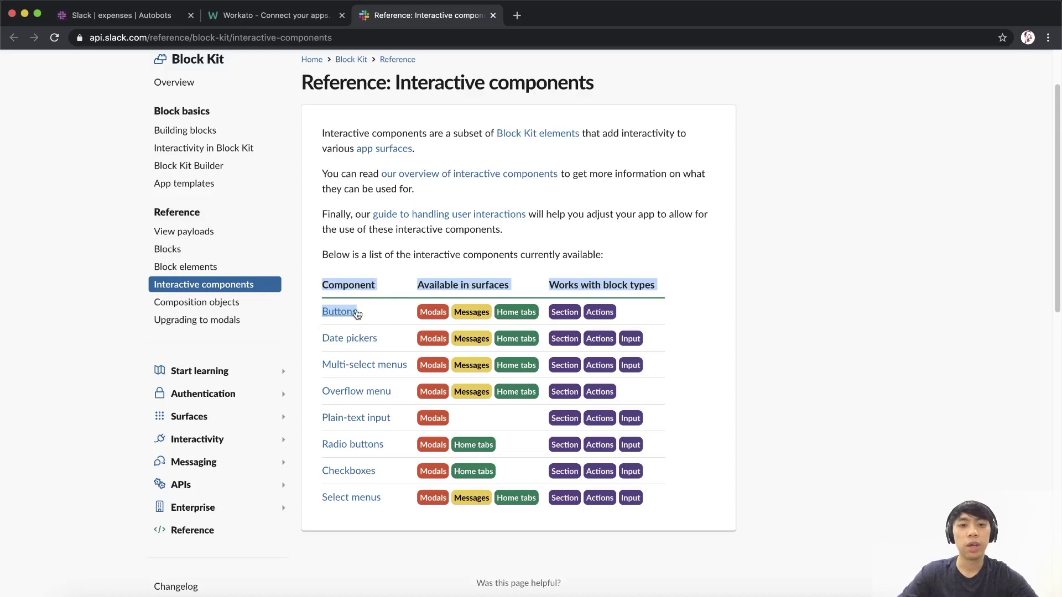
- Return to the Workato recipe, collapse the modal view step and add an IF/ELSE condition placed ahead of it
{"action": "left_click", "coordinate": [273, 15]}
{"action": "scroll", "coordinate": [344, 310], "scroll_direction": "up", "scroll_amount": 3}
{"action": "scroll", "coordinate": [341, 318], "scroll_direction": "up", "scroll_amount": 10}
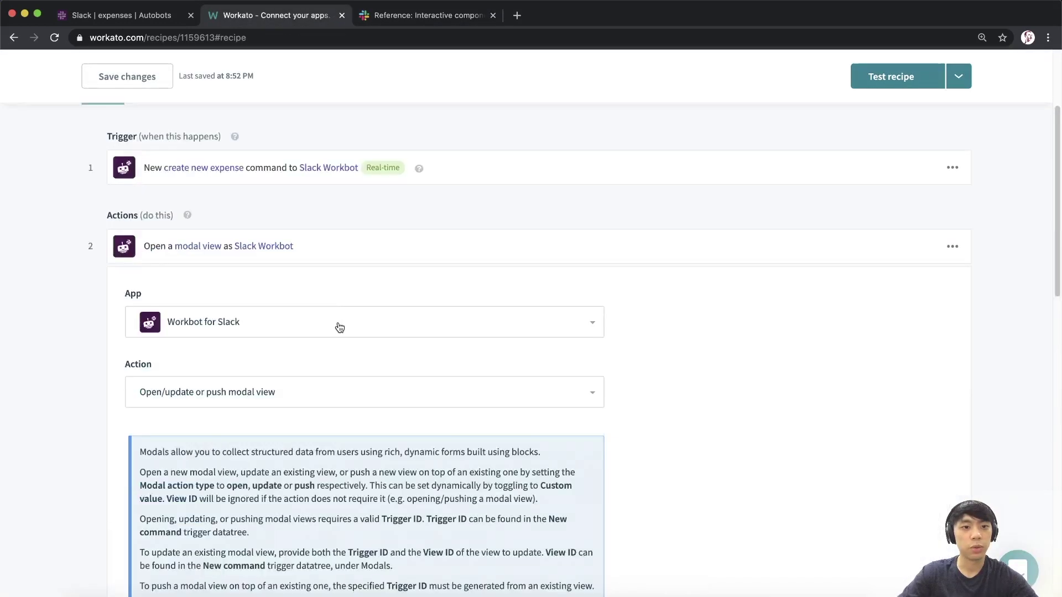
{"action": "left_click", "coordinate": [368, 244]}
{"action": "left_click", "coordinate": [117, 382]}
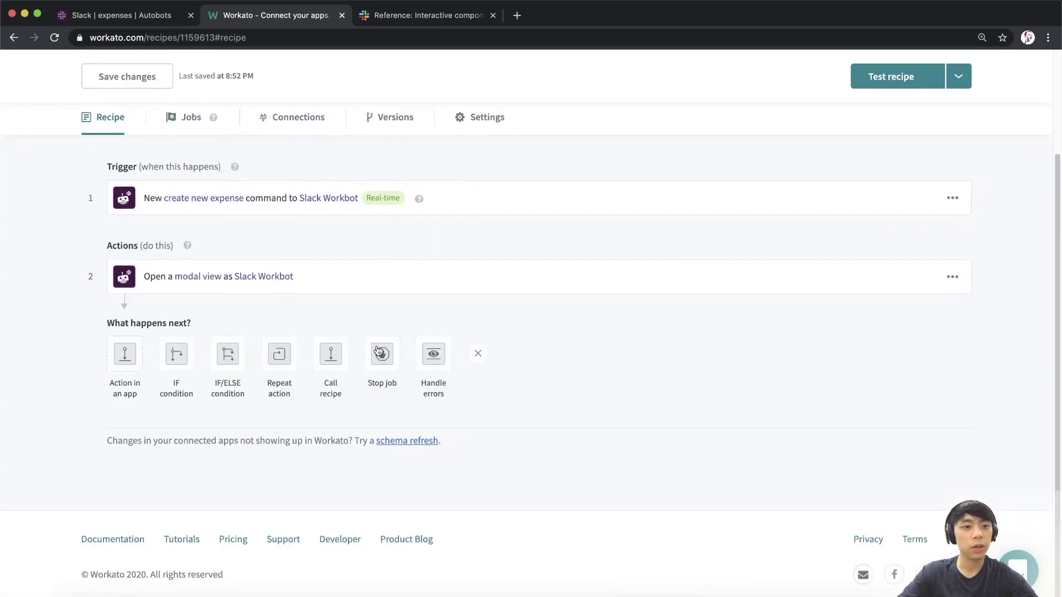
{"action": "left_click", "coordinate": [235, 357]}
{"action": "left_click_drag", "start_coordinate": [303, 275], "coordinate": [318, 227]}
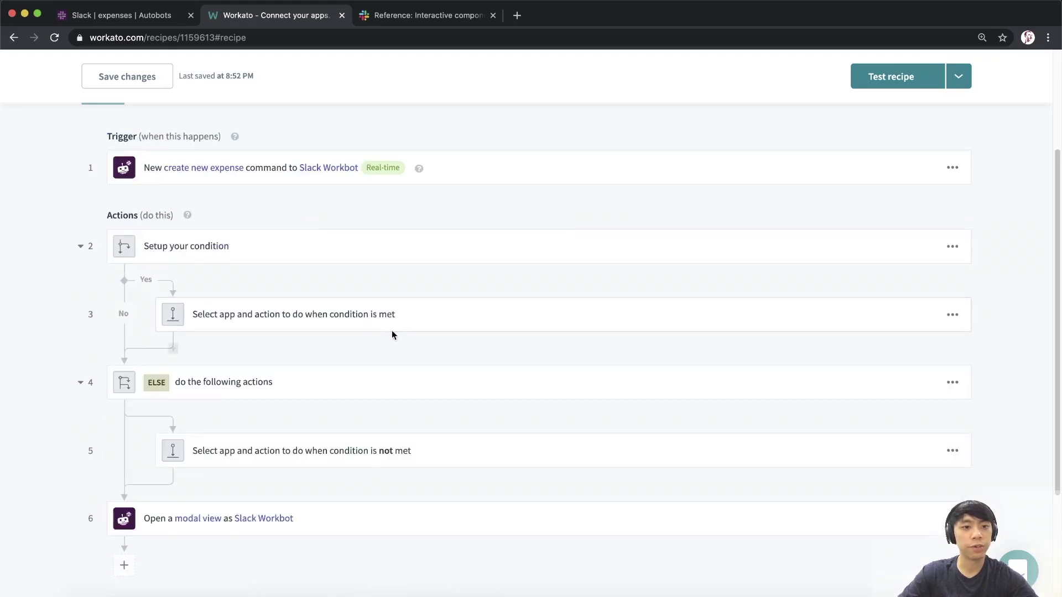
- Open the IF condition's setup and use step 1's Trigger ID datapill as its data field
{"action": "left_click", "coordinate": [253, 255]}
{"action": "scroll", "coordinate": [221, 193], "scroll_direction": "up", "scroll_amount": 1}
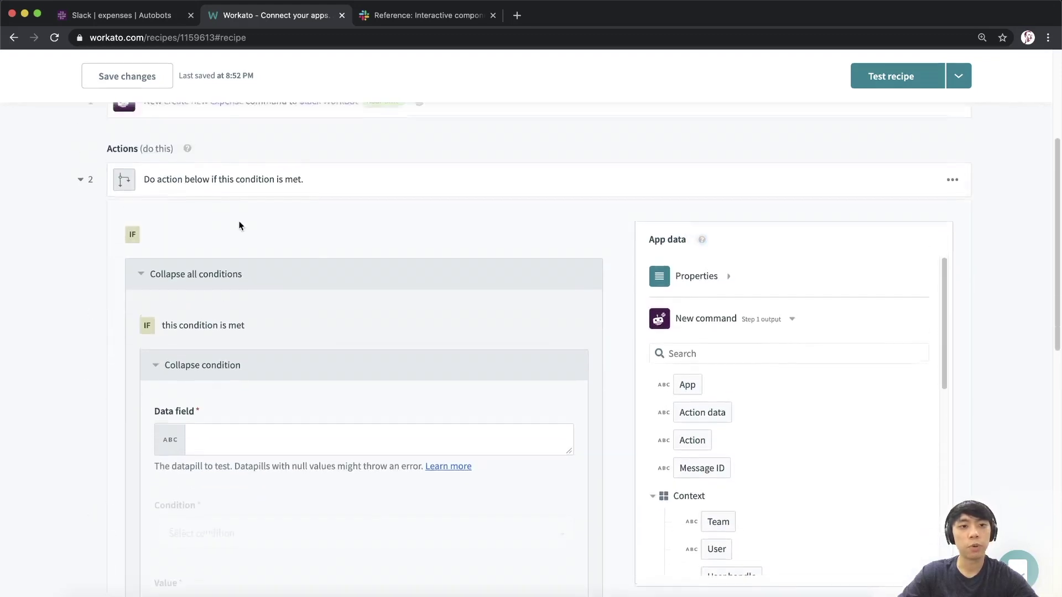
{"action": "scroll", "coordinate": [238, 225], "scroll_direction": "up", "scroll_amount": 2}
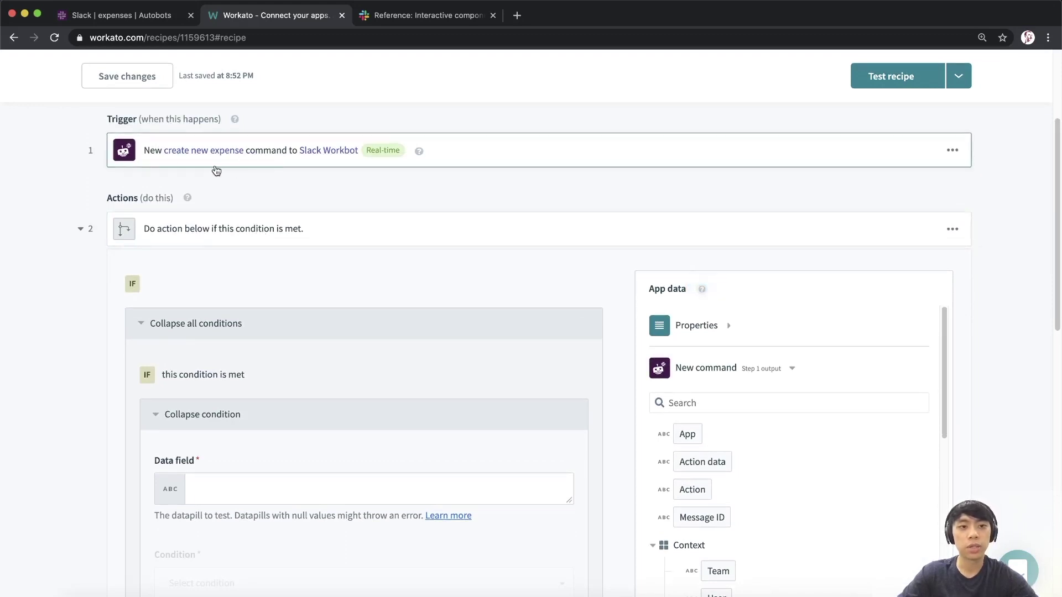
{"action": "scroll", "coordinate": [273, 239], "scroll_direction": "down", "scroll_amount": 4}
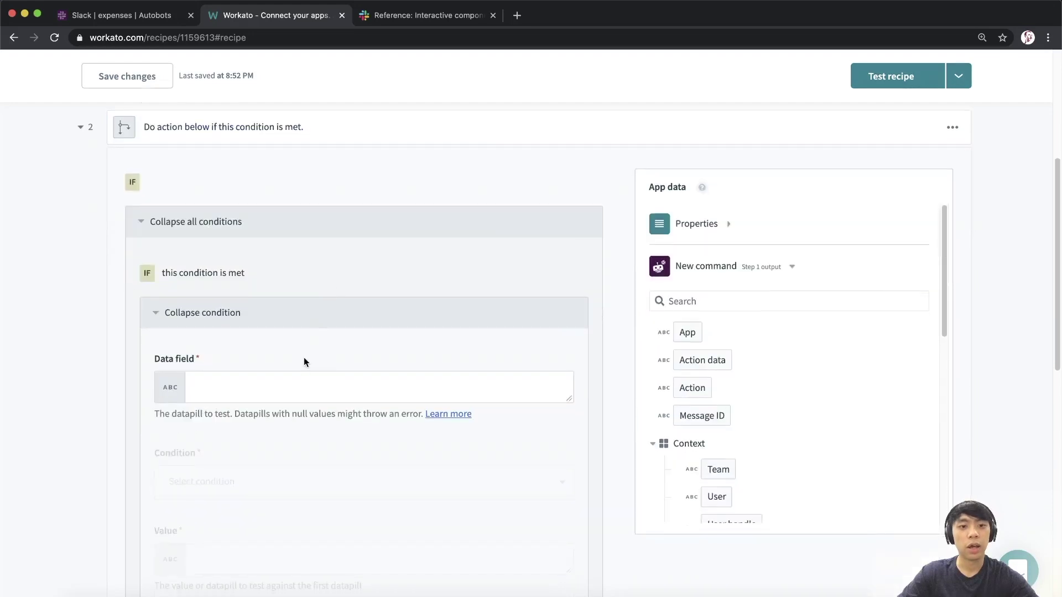
{"action": "left_click", "coordinate": [298, 376]}
{"action": "scroll", "coordinate": [498, 327], "scroll_direction": "down", "scroll_amount": 1}
{"action": "left_click", "coordinate": [697, 332]}
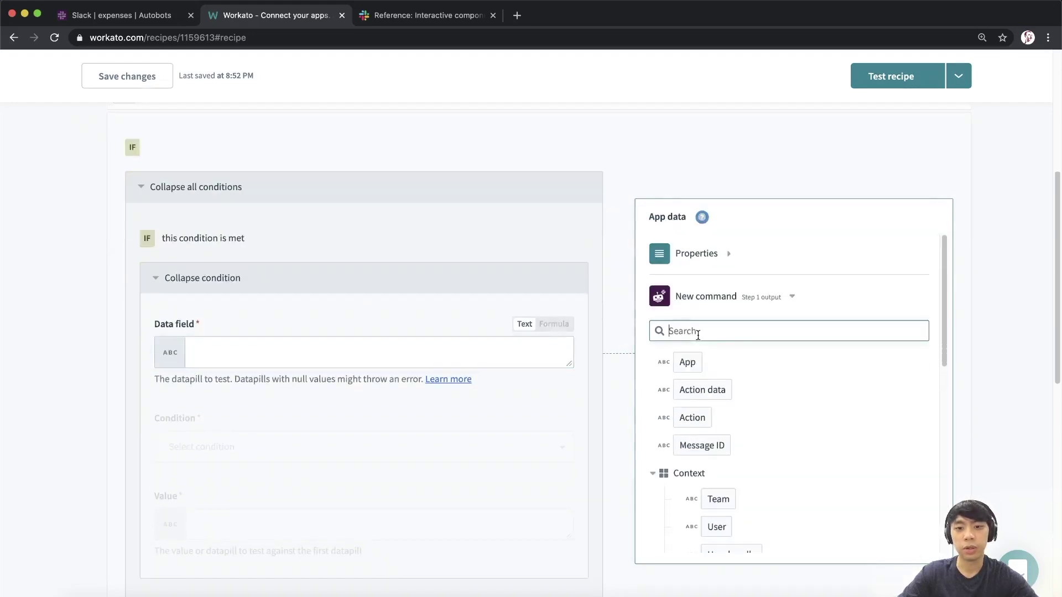
{"action": "type", "text": "trigger"}
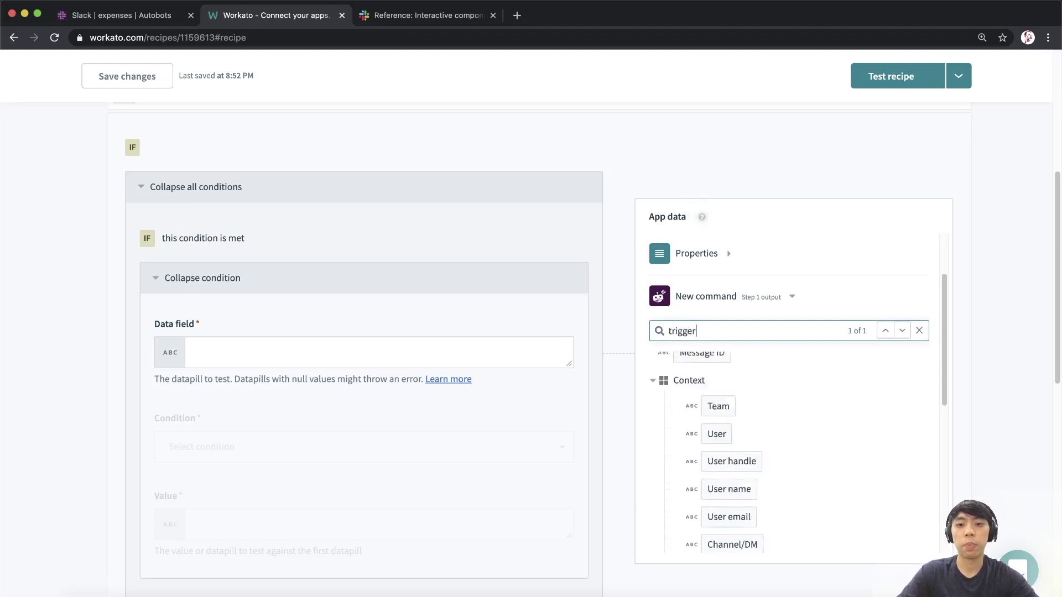
{"action": "left_click_drag", "start_coordinate": [736, 381], "coordinate": [310, 349]}
{"action": "scroll", "coordinate": [292, 318], "scroll_direction": "down", "scroll_amount": 2}
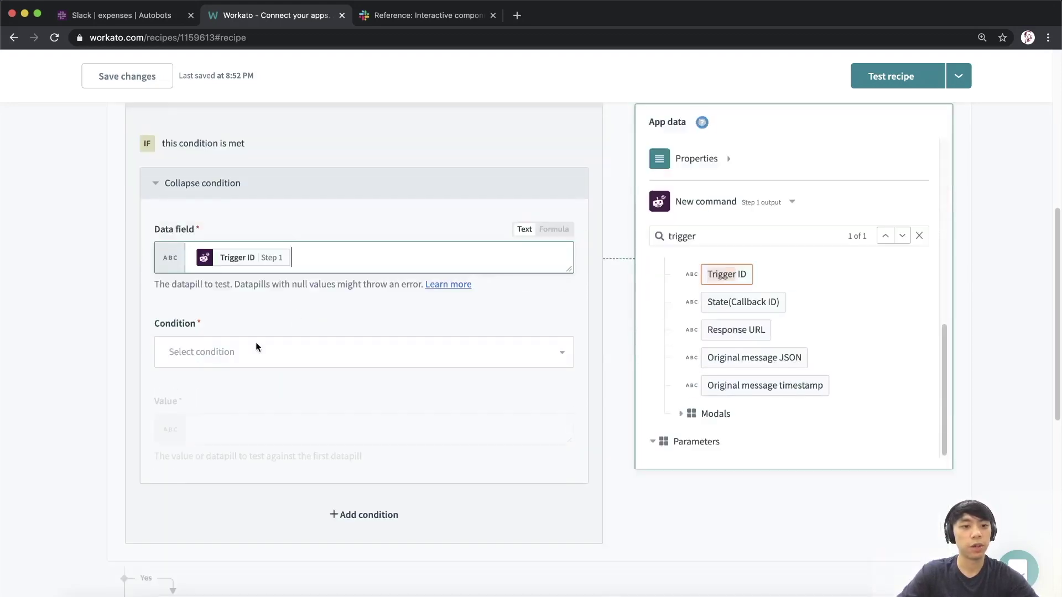
- Set the IF condition's comparison for the Trigger ID to "is not present"
{"action": "left_click", "coordinate": [250, 355]}
{"action": "type", "text": "is not pre"}
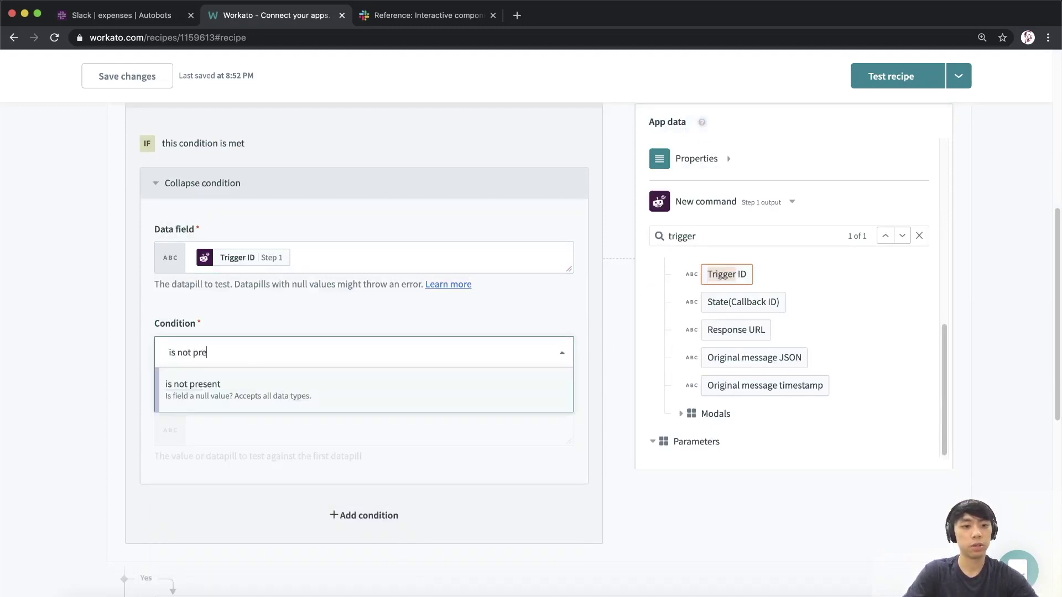
{"action": "key", "text": "Return"}
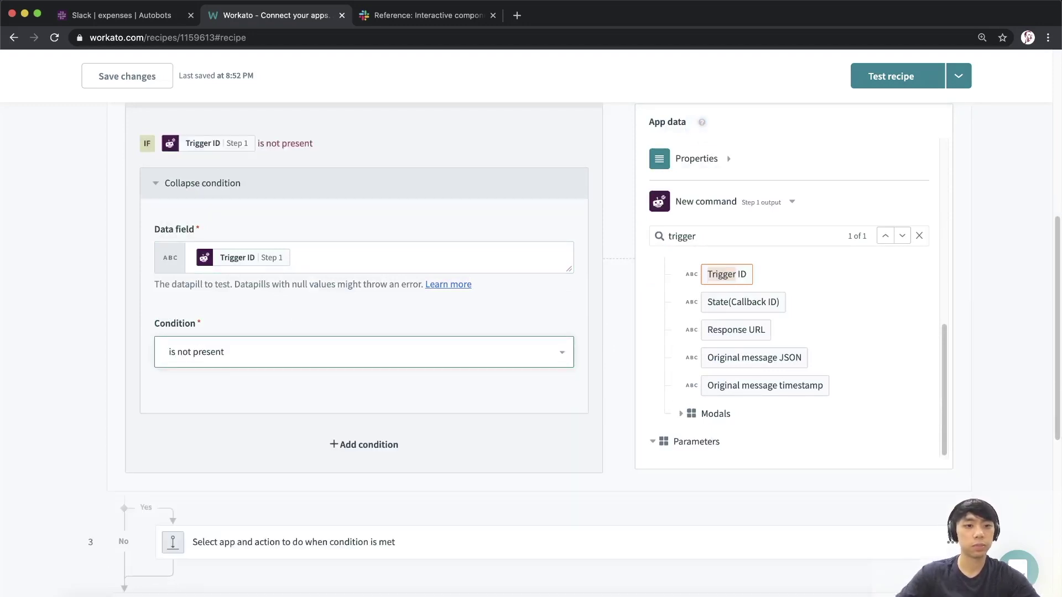
- Collapse the IF condition's setup and assign Workbot for Slack's Post command reply action to its Yes branch
{"action": "scroll", "coordinate": [245, 343], "scroll_direction": "up", "scroll_amount": 4}
{"action": "scroll", "coordinate": [251, 349], "scroll_direction": "up", "scroll_amount": 2}
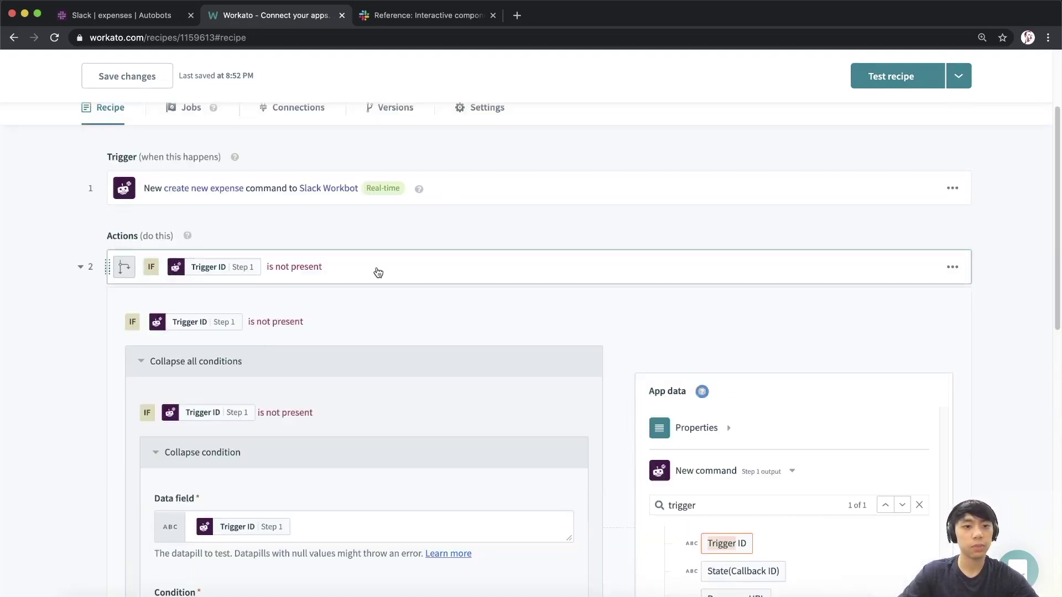
{"action": "left_click", "coordinate": [374, 271]}
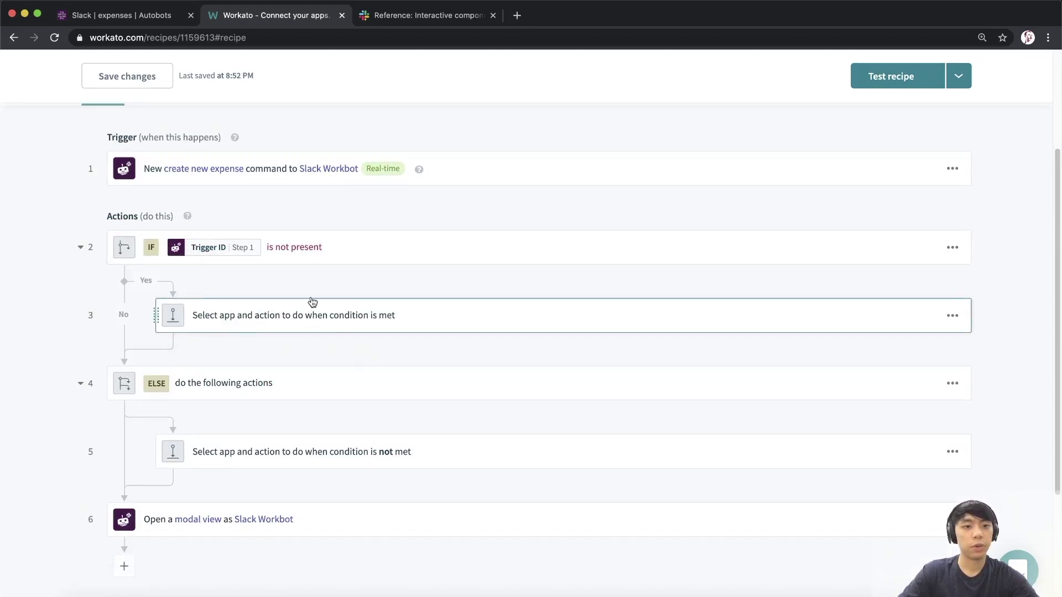
{"action": "left_click", "coordinate": [293, 315]}
{"action": "left_click", "coordinate": [253, 259]}
{"action": "left_click", "coordinate": [268, 279]}
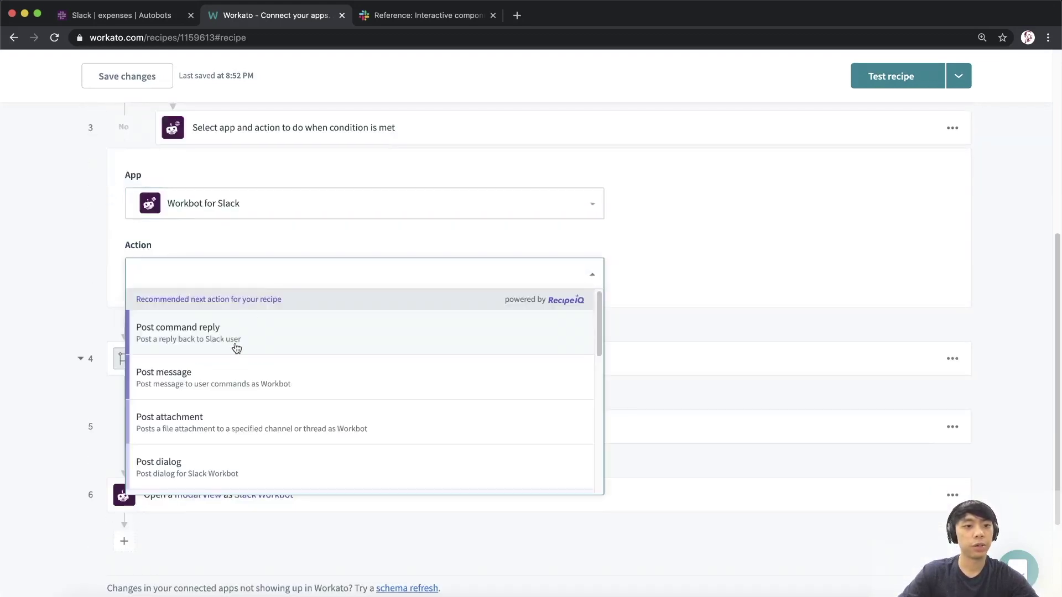
{"action": "left_click", "coordinate": [237, 347]}
- Remove the suggested data mappings from the command reply and add a button to the reply
{"action": "scroll", "coordinate": [302, 373], "scroll_direction": "down", "scroll_amount": 2}
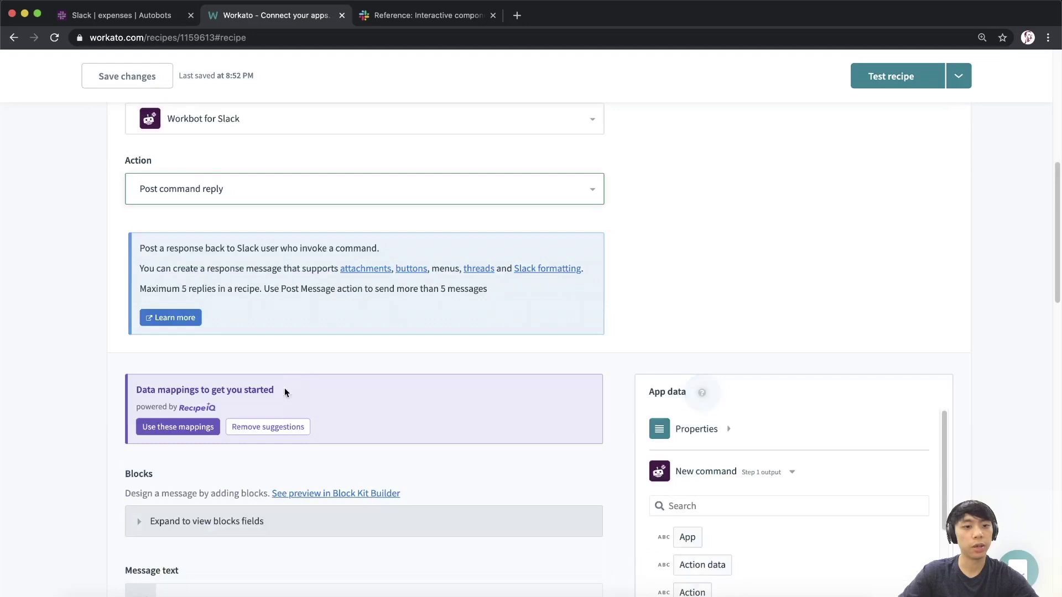
{"action": "left_click", "coordinate": [260, 426]}
{"action": "scroll", "coordinate": [414, 350], "scroll_direction": "down", "scroll_amount": 5}
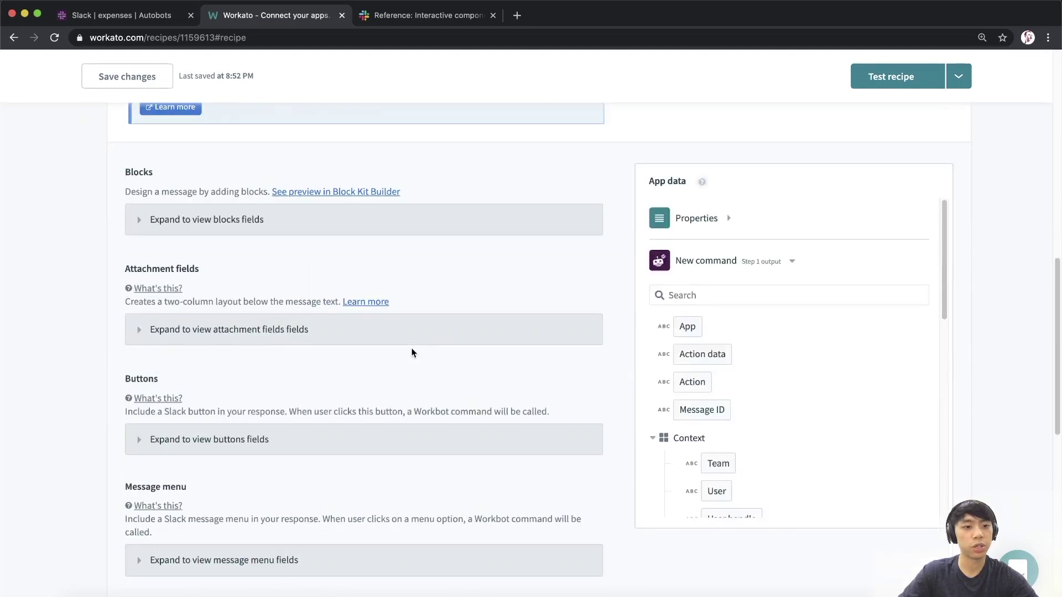
{"action": "scroll", "coordinate": [412, 352], "scroll_direction": "down", "scroll_amount": 3}
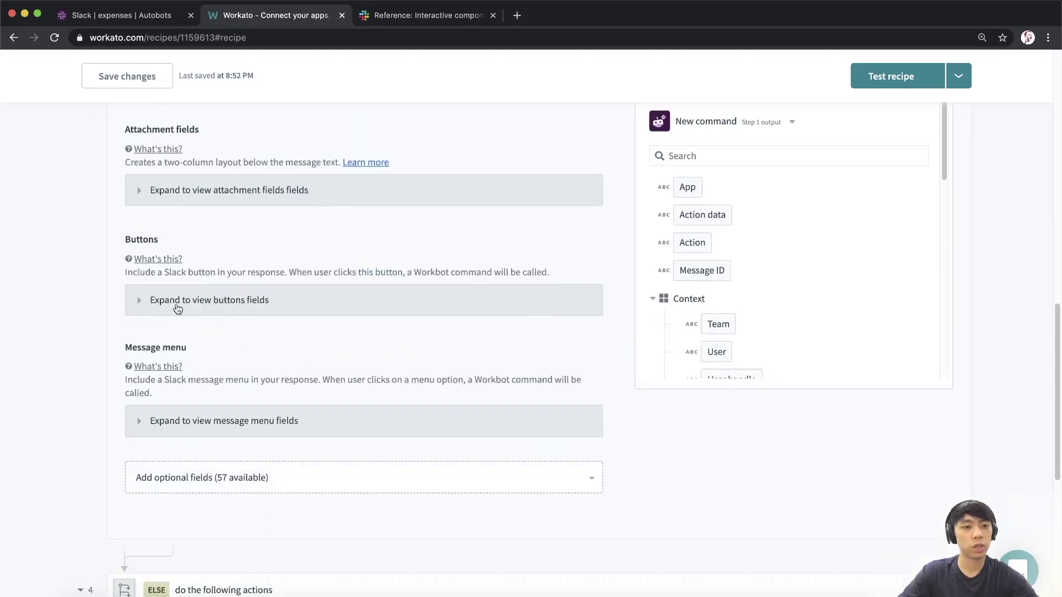
{"action": "left_click", "coordinate": [169, 304]}
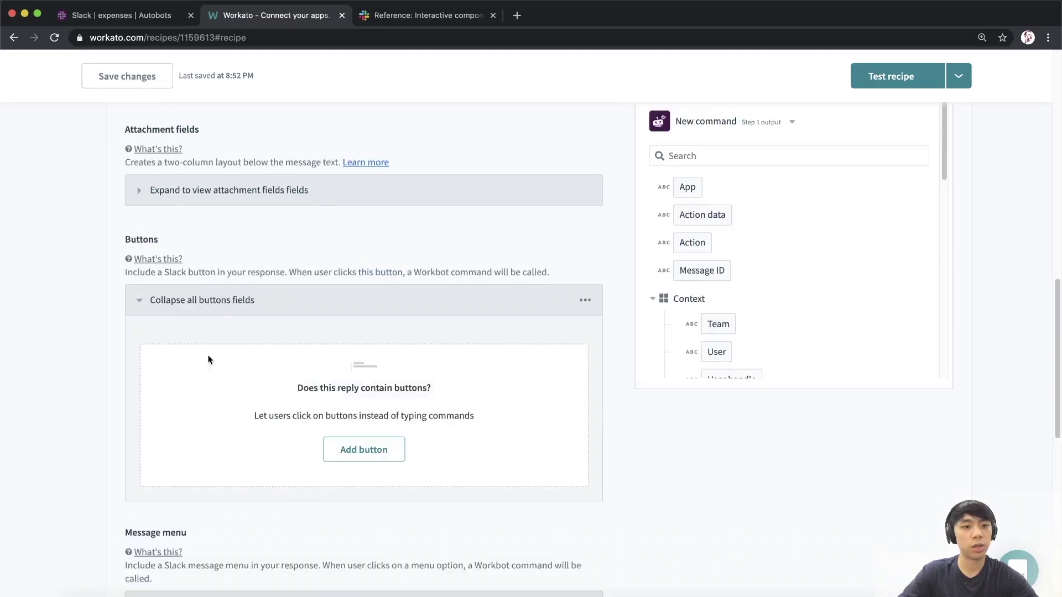
{"action": "left_click", "coordinate": [364, 450]}
- Enter "Create expense" as the title of Button #1
{"action": "left_click", "coordinate": [236, 458]}
{"action": "scroll", "coordinate": [344, 343], "scroll_direction": "down", "scroll_amount": 4}
{"action": "scroll", "coordinate": [337, 343], "scroll_direction": "up", "scroll_amount": 1}
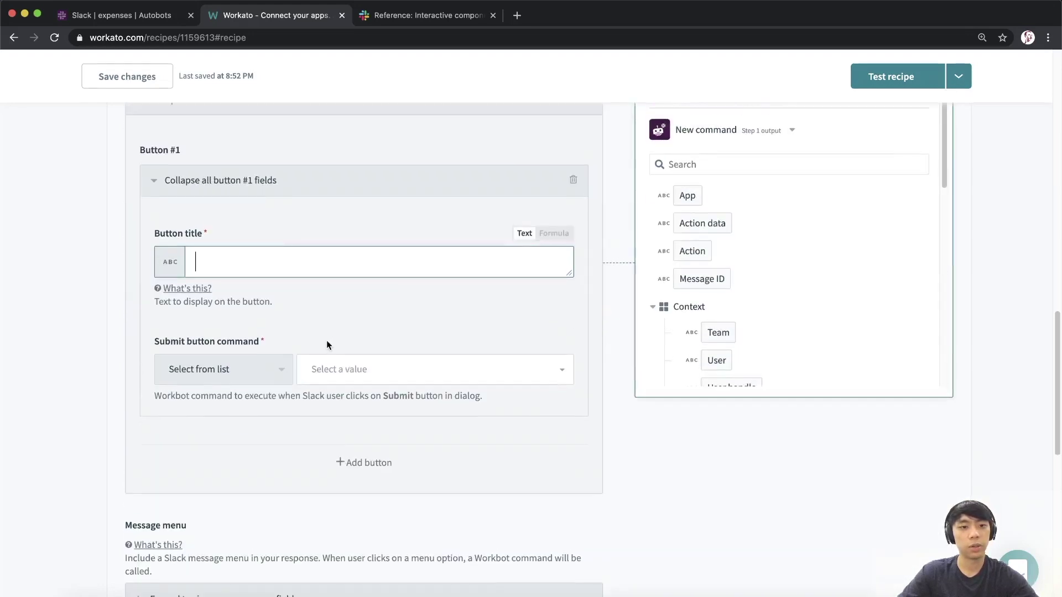
{"action": "type", "text": "Create"}
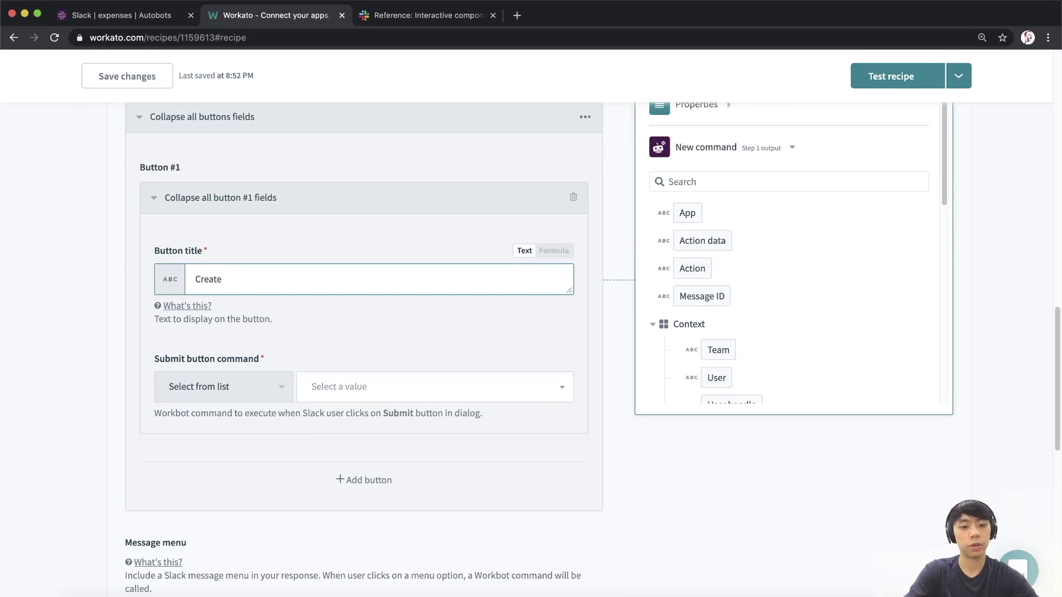
{"action": "type", "text": " expense"}
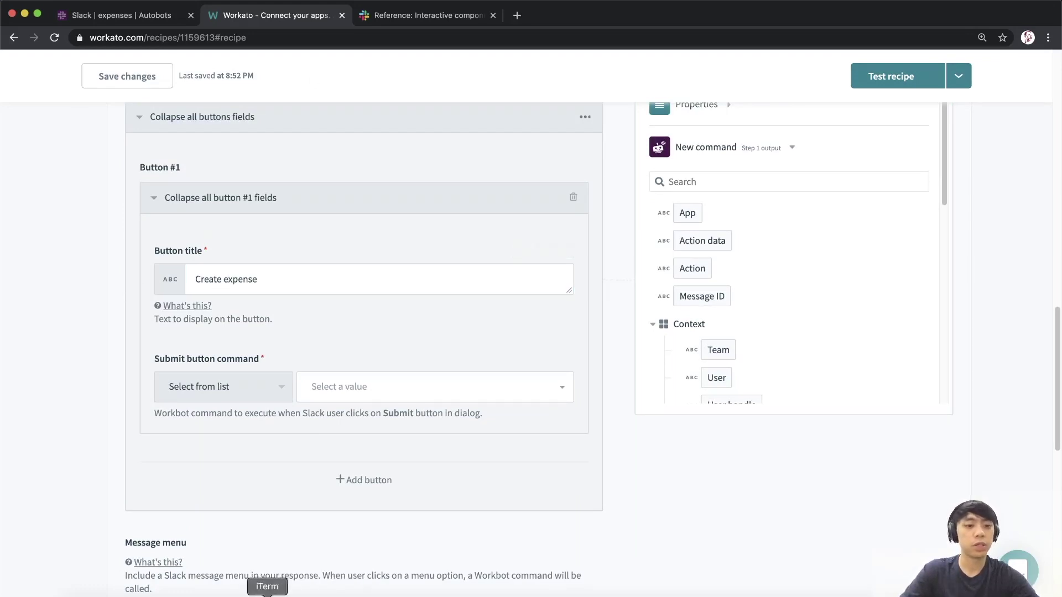
- Switch to Slack, replace the drafted #expenses message with a colon and the money bag emoji, and select the emoji
{"action": "left_click", "coordinate": [125, 14]}
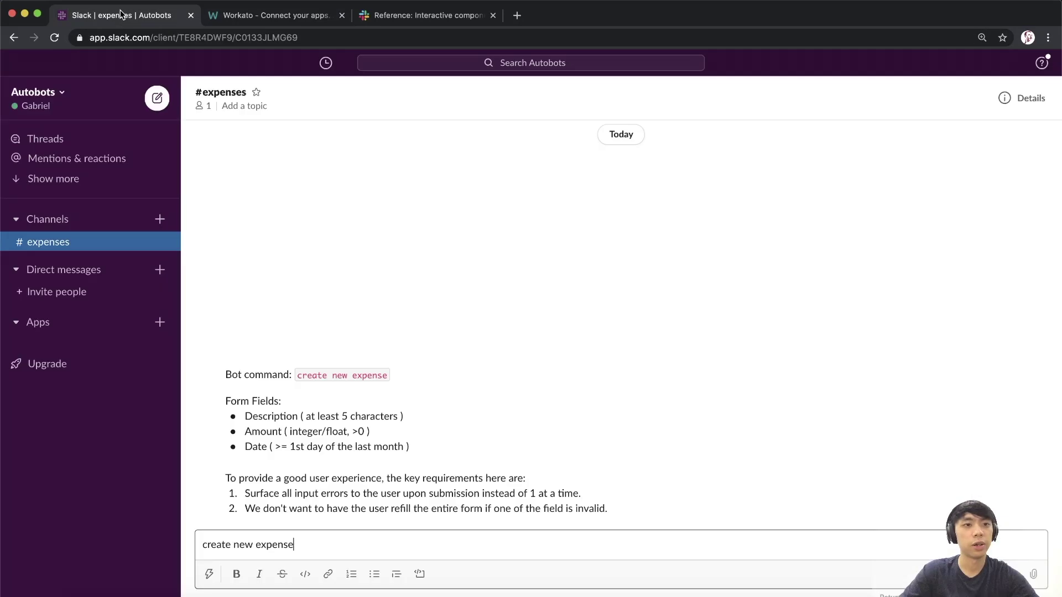
{"action": "triple_click", "coordinate": [351, 540]}
{"action": "key", "text": "BackSpace"}
{"action": "type", "text": ":"}
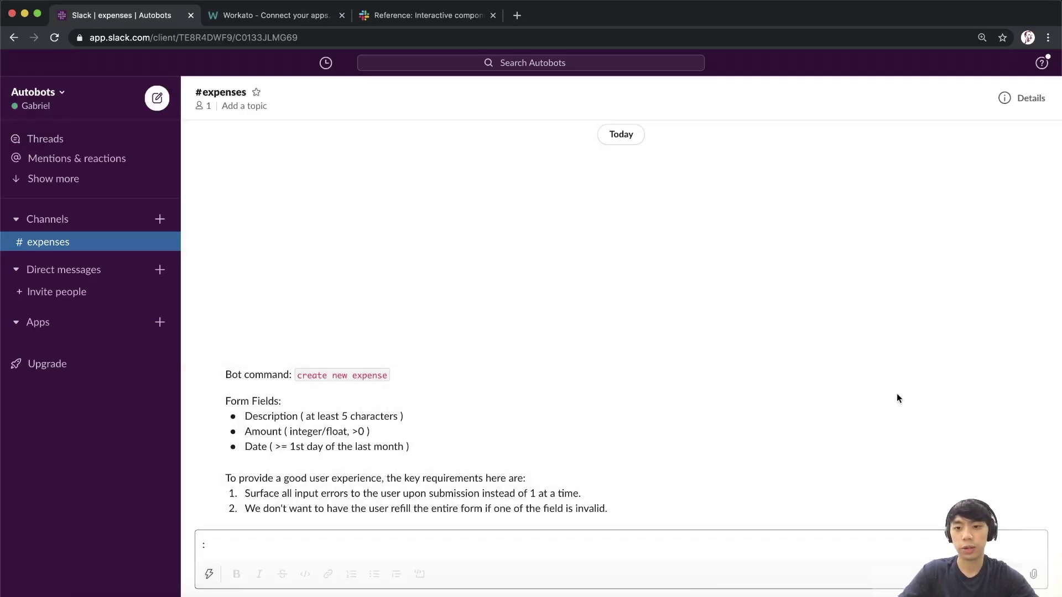
{"action": "left_click", "coordinate": [1011, 574]}
{"action": "type", "text": "doll"}
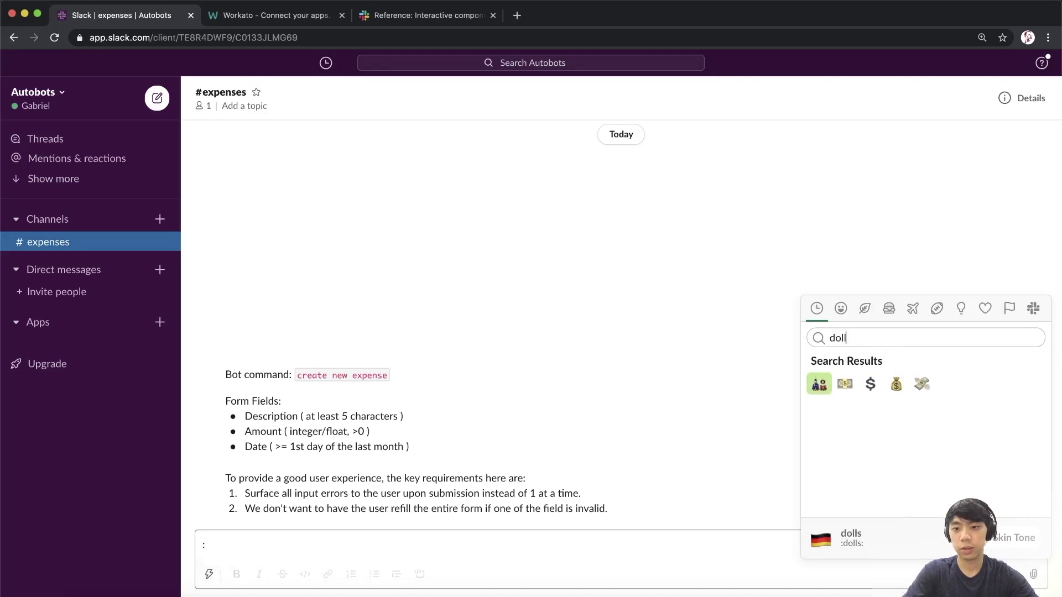
{"action": "left_click", "coordinate": [897, 384]}
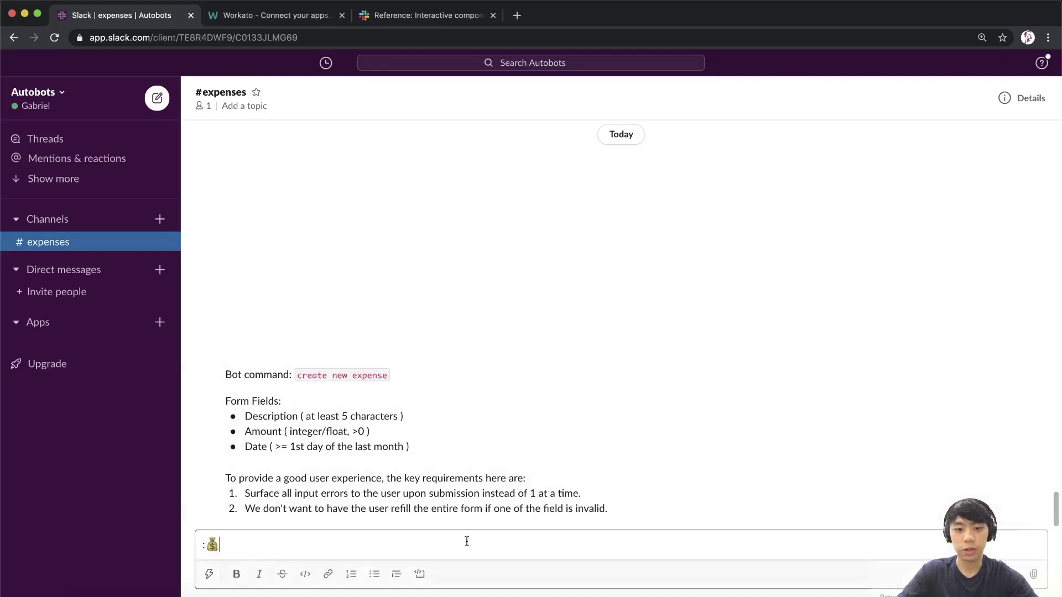
{"action": "key", "text": "shift+Left"}
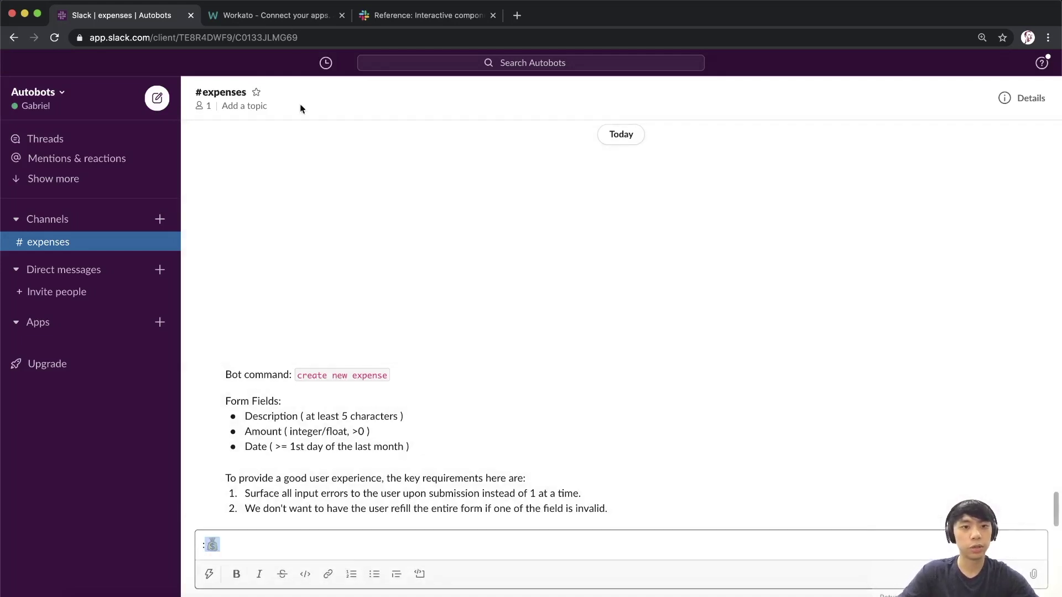
- Return to the Workato recipe and append ":moneybag:" to the Button #1 title
{"action": "left_click", "coordinate": [281, 8]}
{"action": "left_click", "coordinate": [303, 277]}
{"action": "type", "text": ":moneybag:"}
{"action": "left_click", "coordinate": [344, 252]}
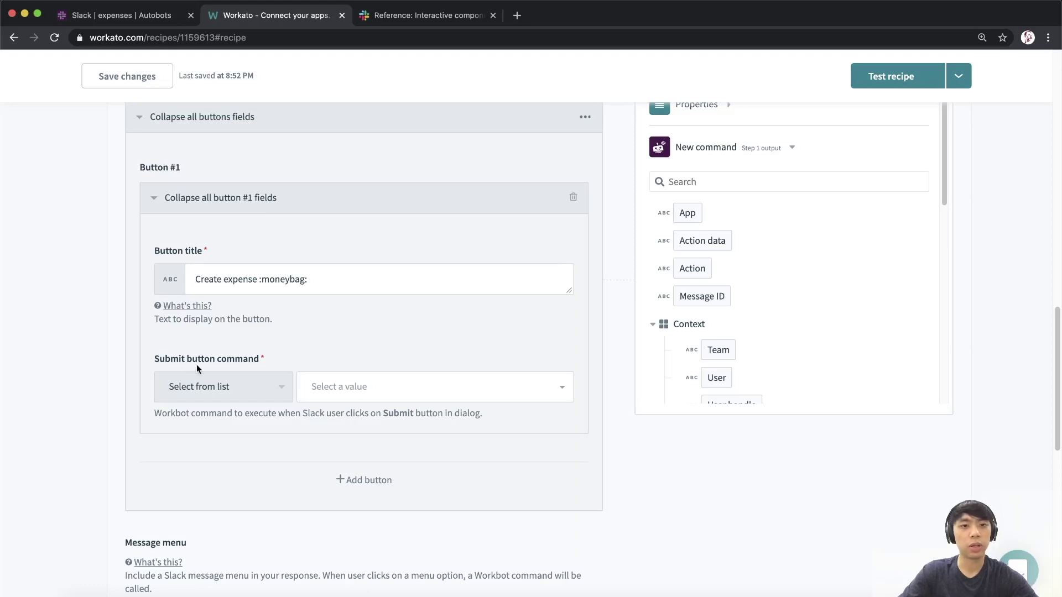
- Check the predefined submit button commands, and switch Button #1's command to a custom value
{"action": "scroll", "coordinate": [305, 387], "scroll_direction": "down", "scroll_amount": 1}
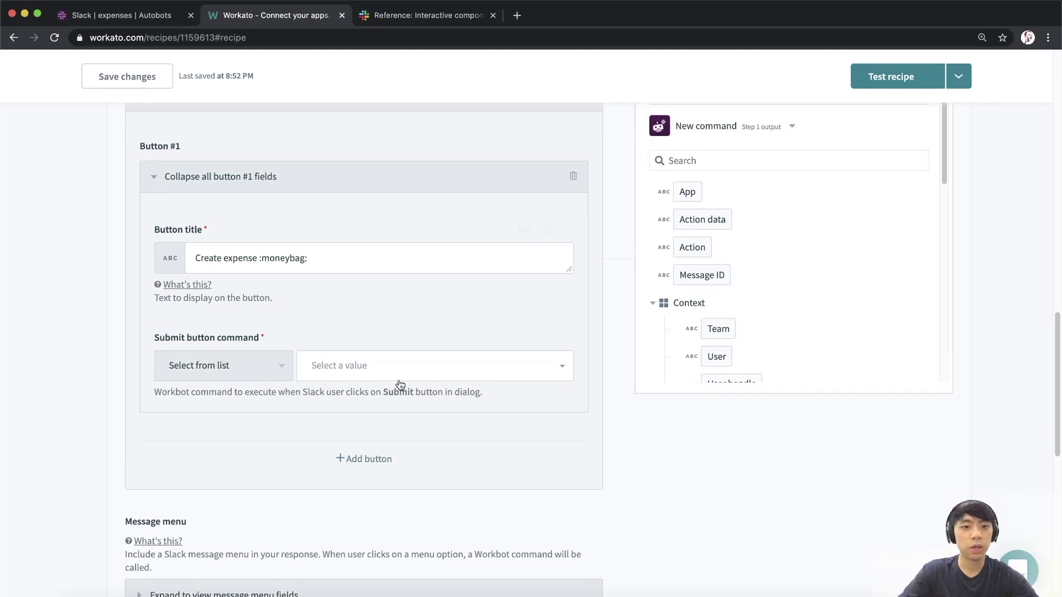
{"action": "left_click", "coordinate": [349, 370]}
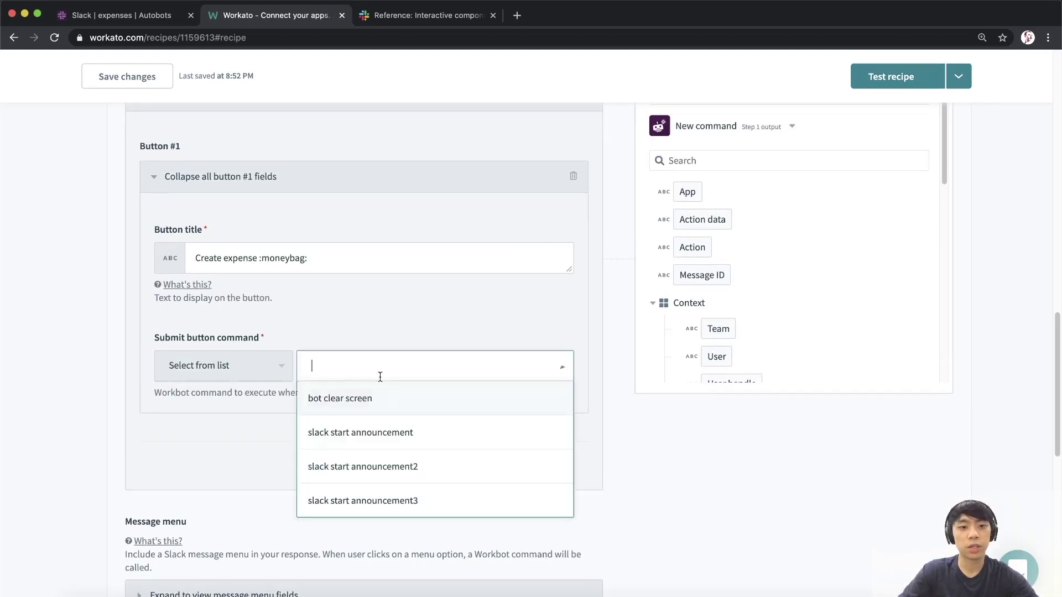
{"action": "left_click", "coordinate": [345, 369]}
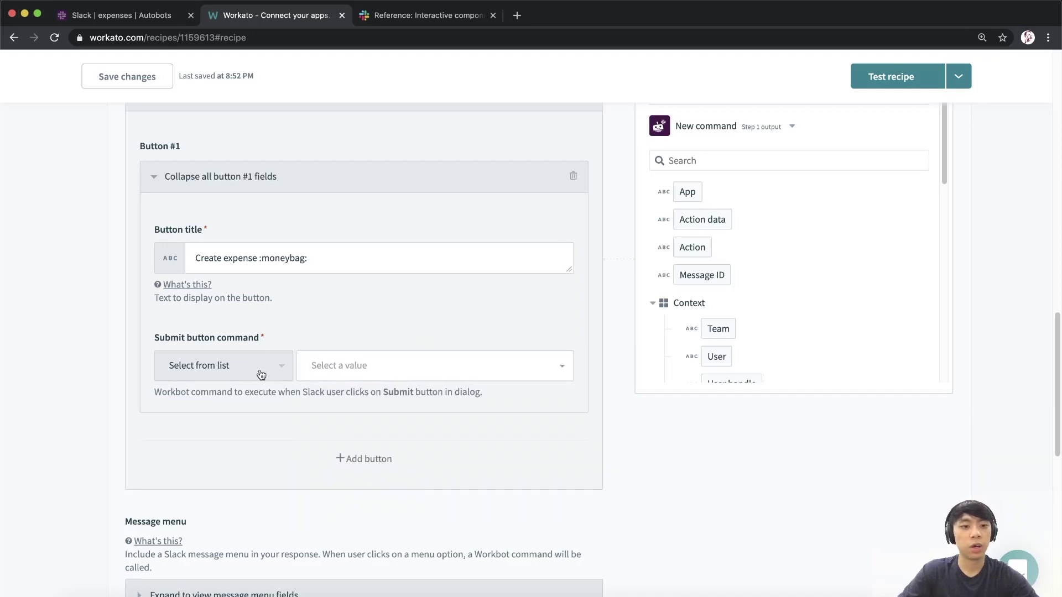
{"action": "left_click", "coordinate": [261, 375]}
{"action": "left_click", "coordinate": [228, 434]}
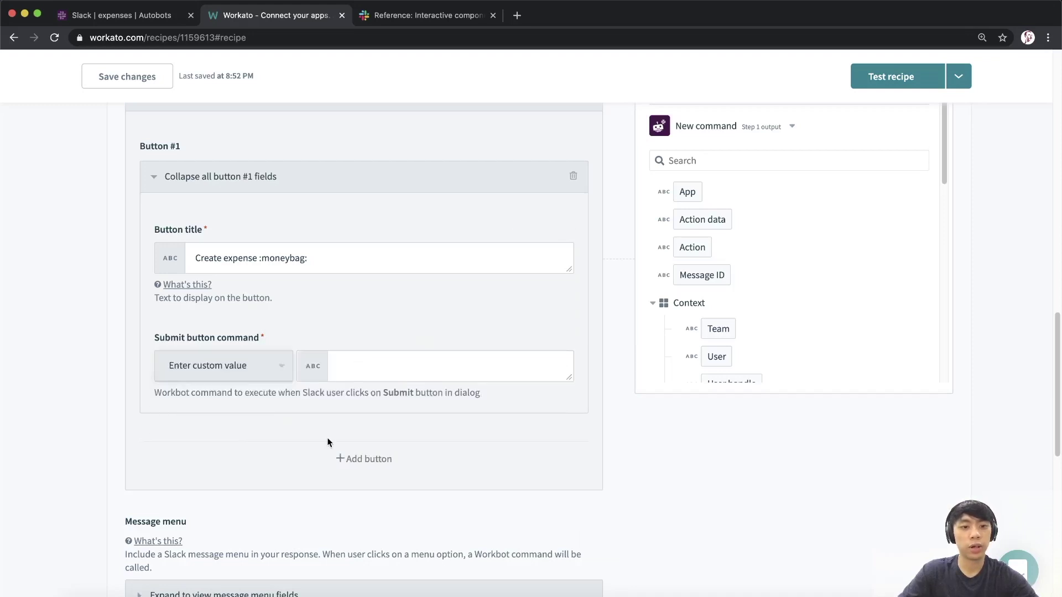
- Use the Recipe ID datapill from Properties as Button #1's submit button command
{"action": "left_click", "coordinate": [401, 375]}
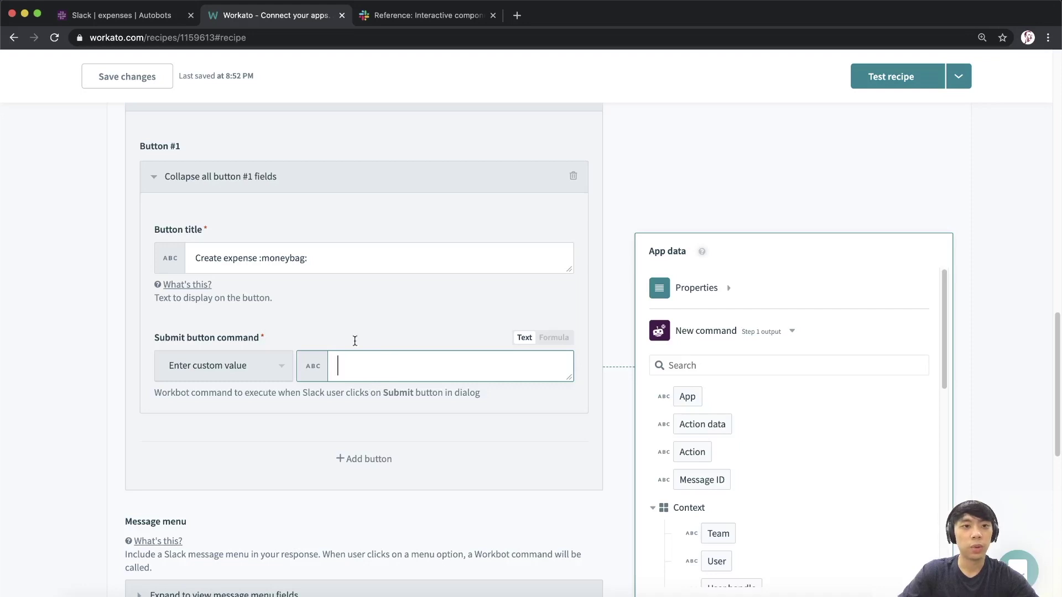
{"action": "double_click", "coordinate": [212, 37]}
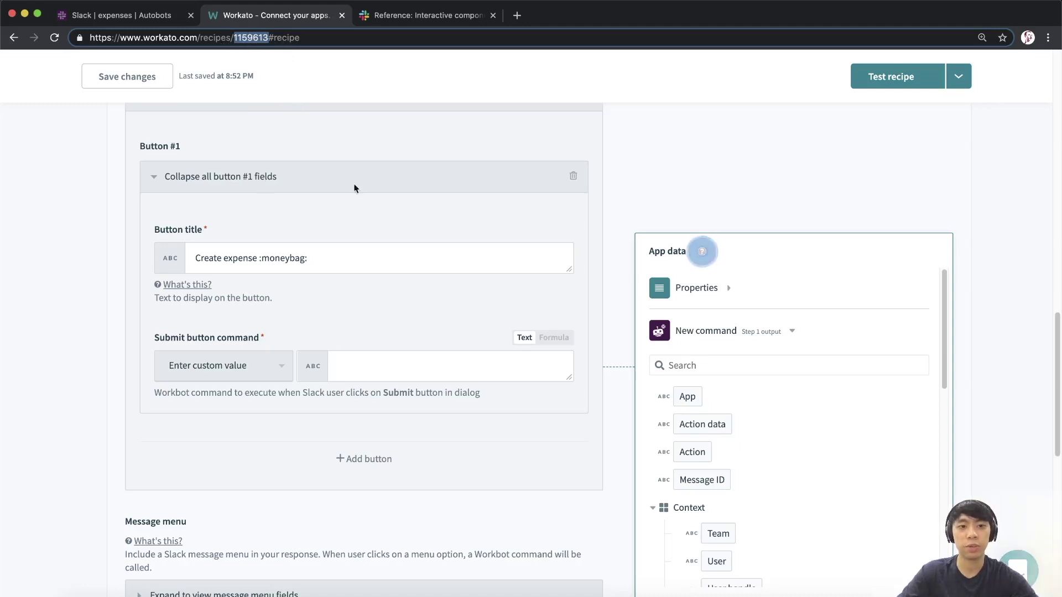
{"action": "left_click", "coordinate": [378, 356]}
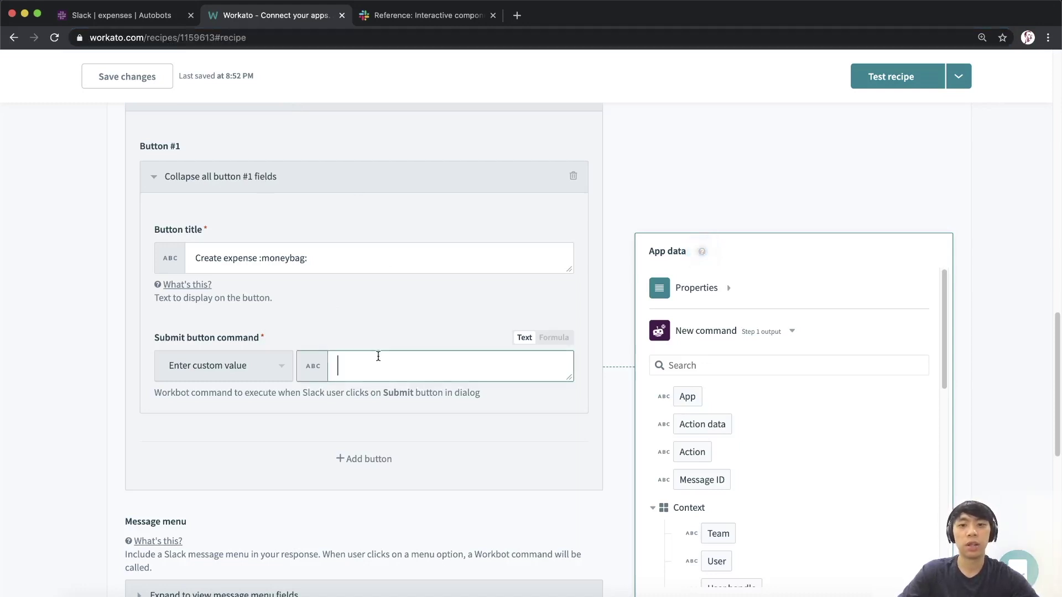
{"action": "left_click", "coordinate": [704, 290]}
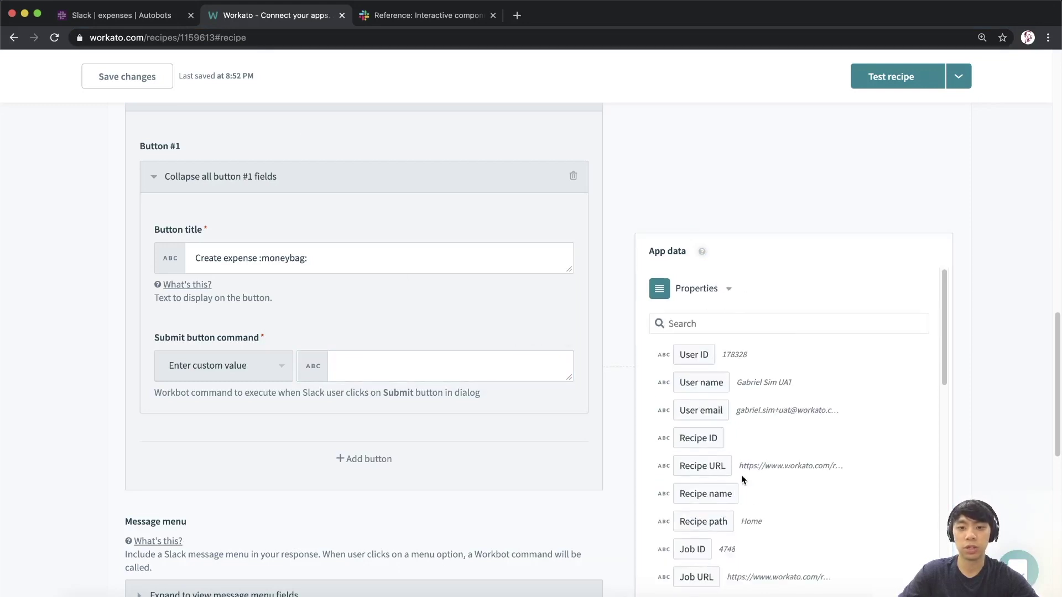
{"action": "left_click_drag", "start_coordinate": [702, 440], "coordinate": [377, 366]}
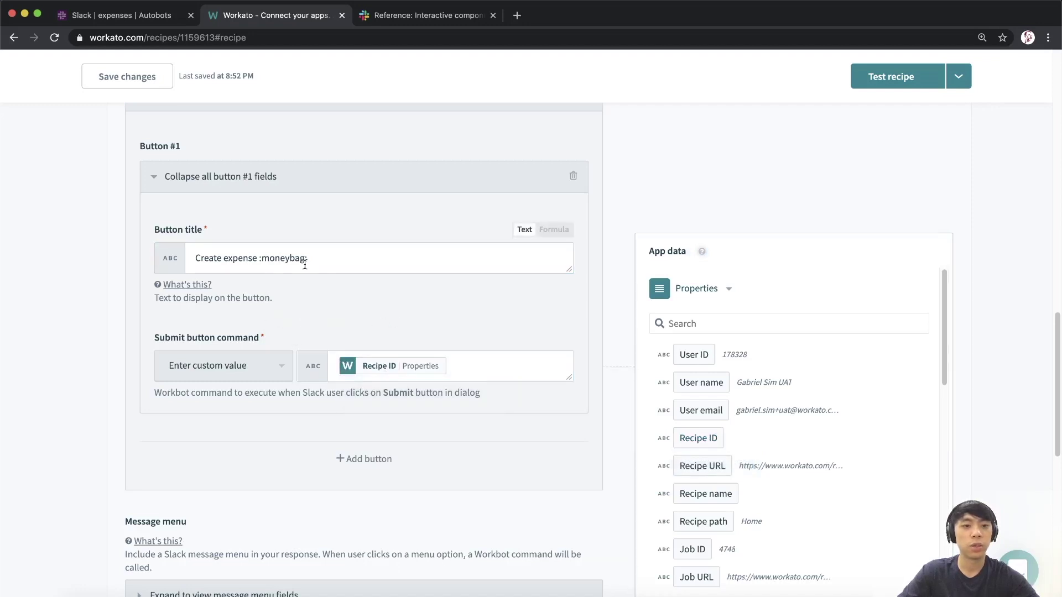
{"action": "triple_click", "coordinate": [250, 255]}
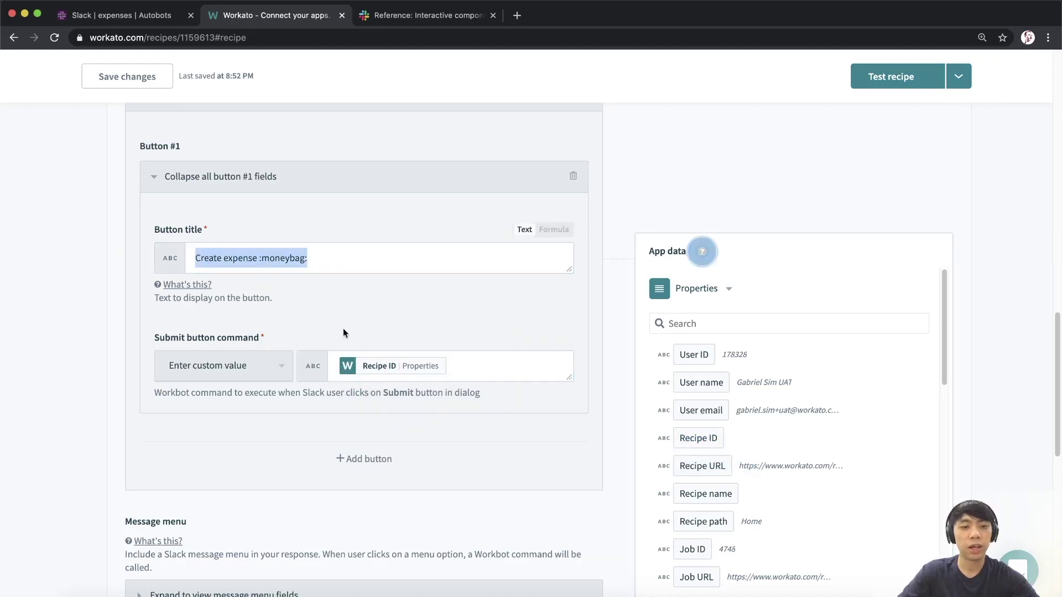
{"action": "left_click", "coordinate": [458, 363]}
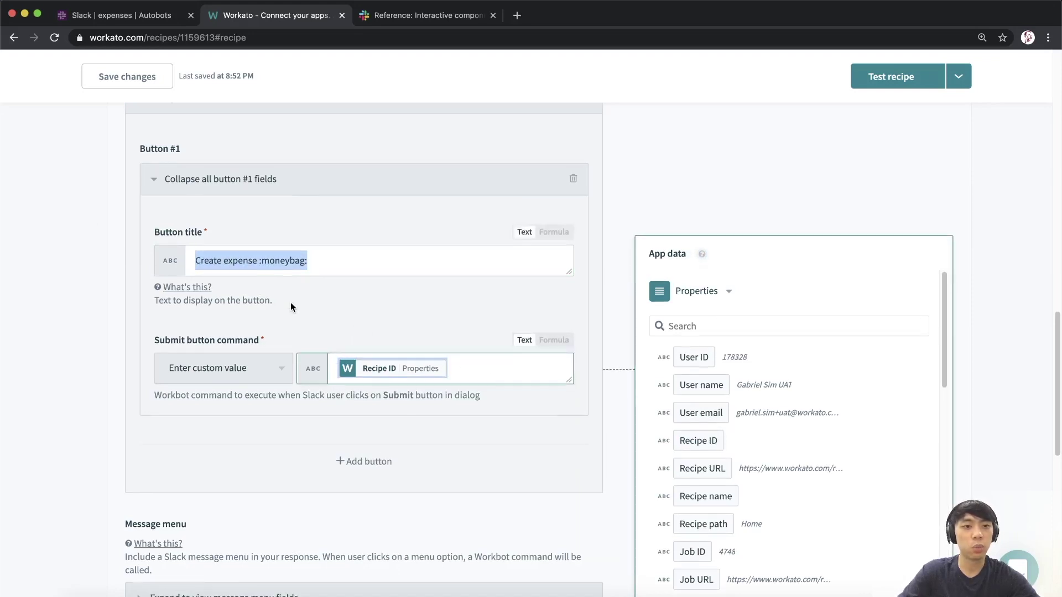
- Collapse the command reply step and move the modal view step into the ELSE branch, ahead of the empty action
{"action": "scroll", "coordinate": [291, 303], "scroll_direction": "up", "scroll_amount": 10}
{"action": "left_click", "coordinate": [277, 309]}
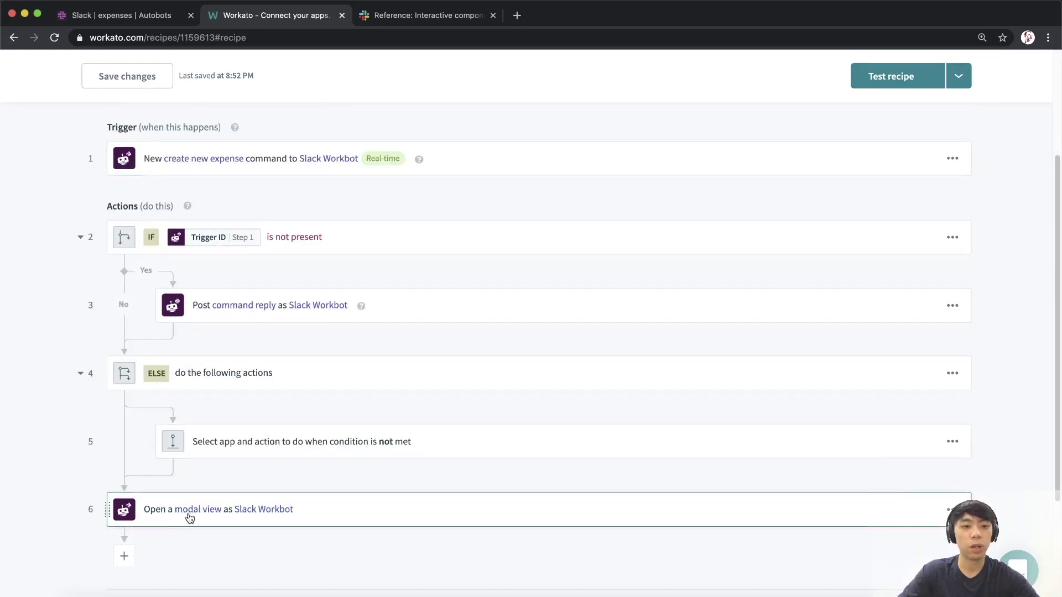
{"action": "left_click_drag", "start_coordinate": [207, 509], "coordinate": [284, 409]}
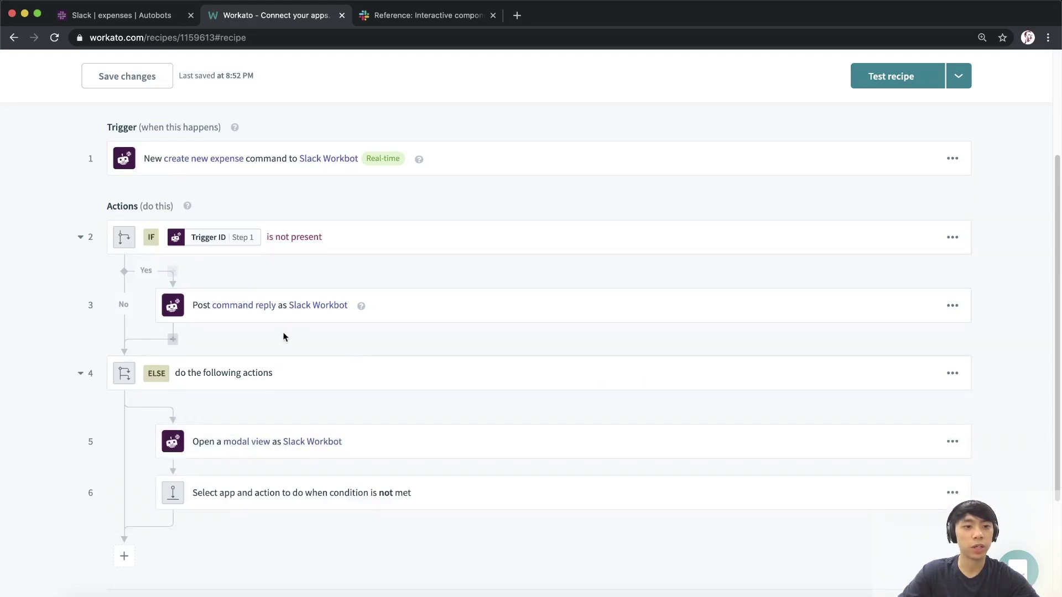
- Add the comment "Give user a button to click on to generate the Trigger ID" to the IF step
{"action": "scroll", "coordinate": [362, 338], "scroll_direction": "down", "scroll_amount": 1}
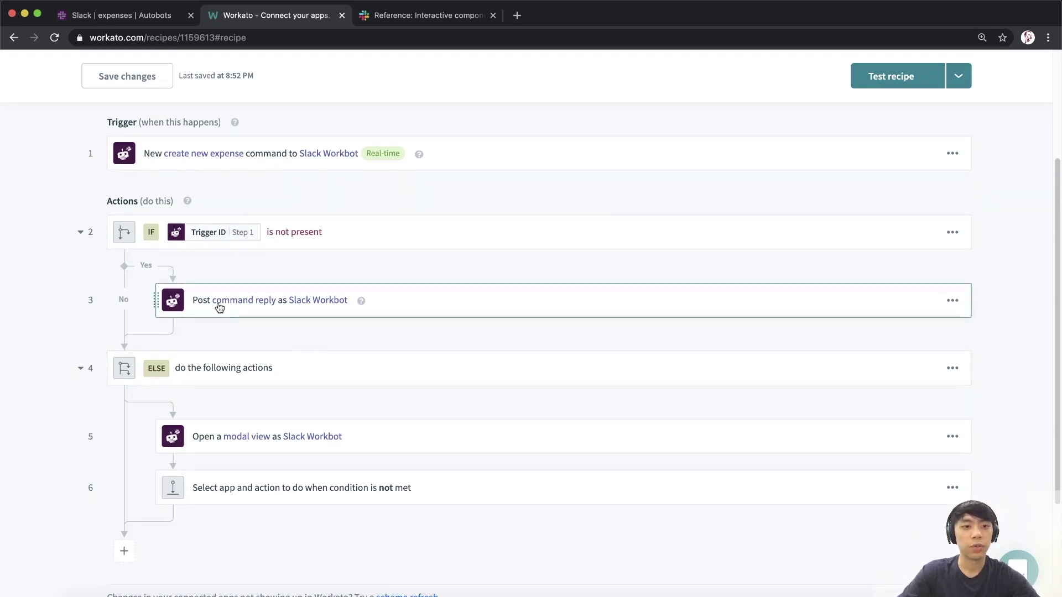
{"action": "left_click", "coordinate": [951, 233]}
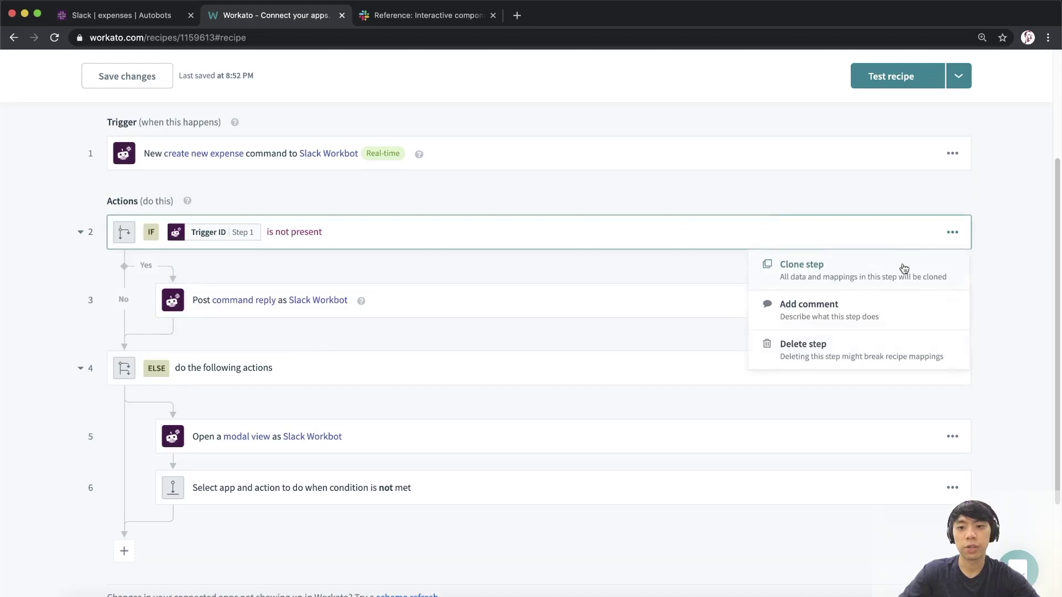
{"action": "left_click", "coordinate": [847, 308]}
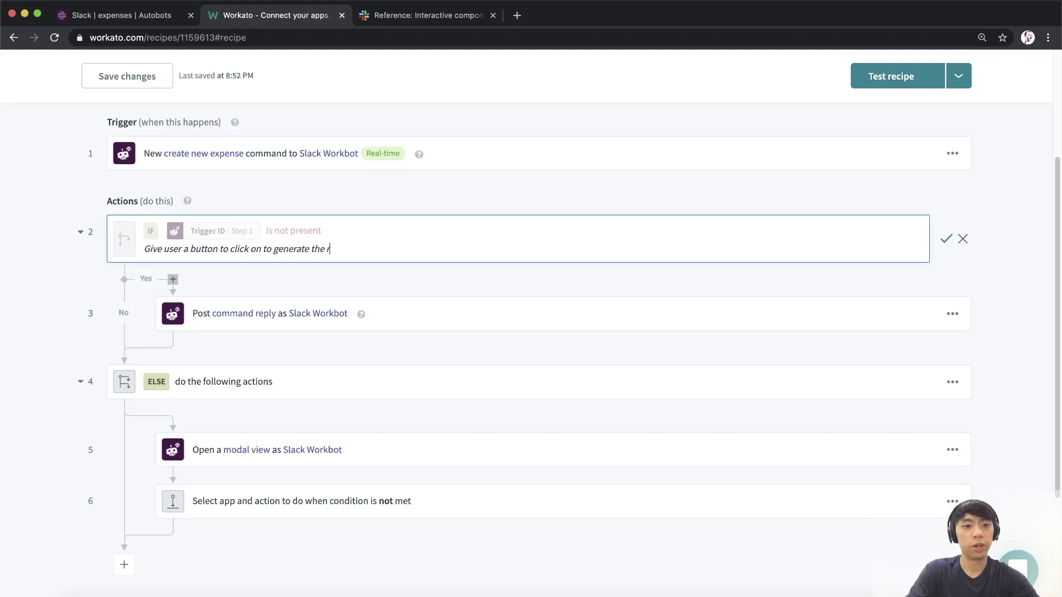
{"action": "key", "text": "Return"}
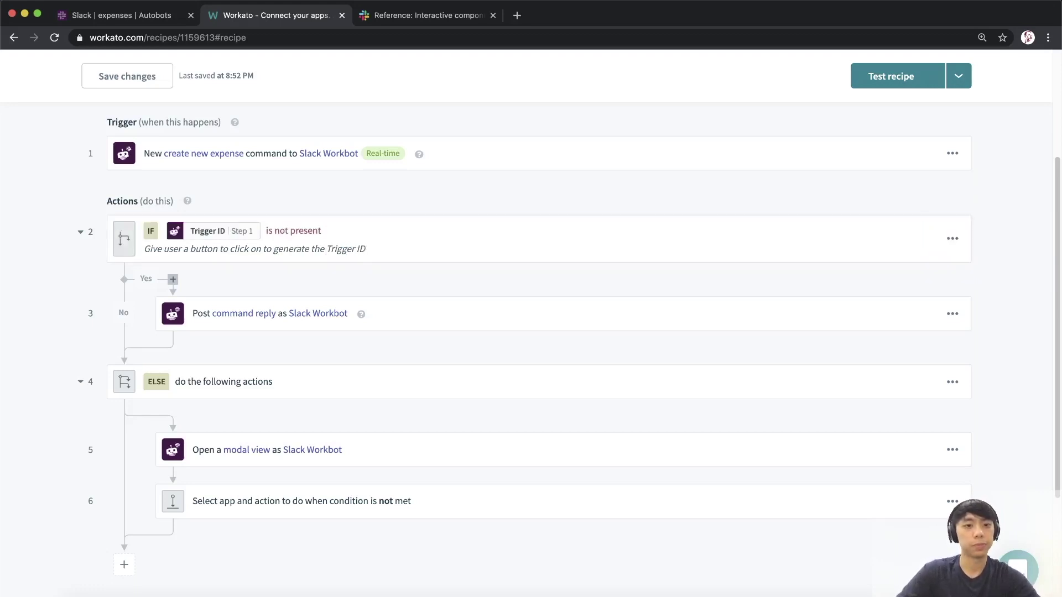
{"action": "scroll", "coordinate": [233, 383], "scroll_direction": "down", "scroll_amount": 1}
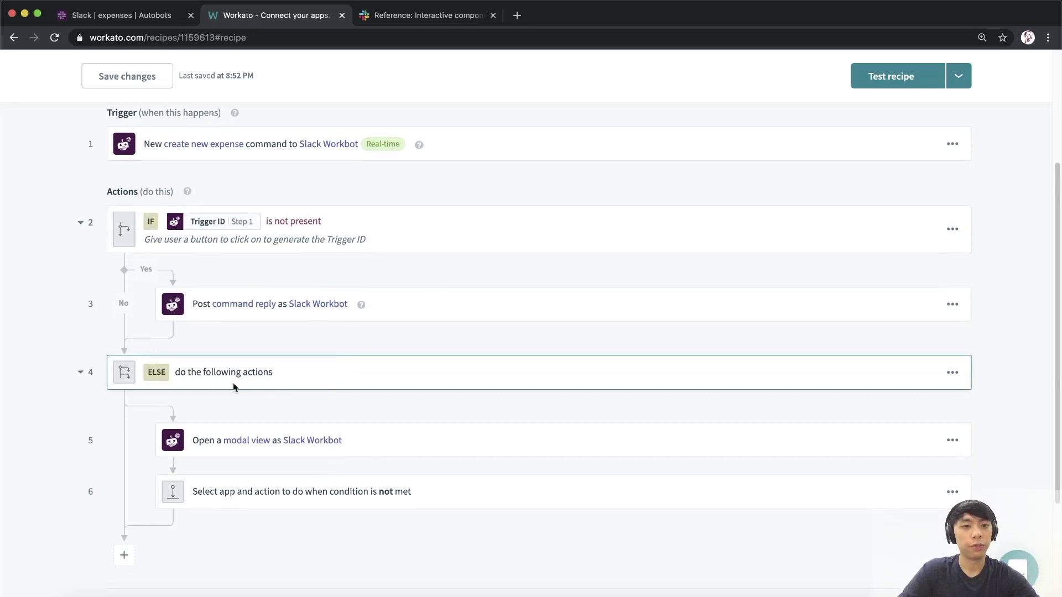
{"action": "scroll", "coordinate": [273, 434], "scroll_direction": "down", "scroll_amount": 3}
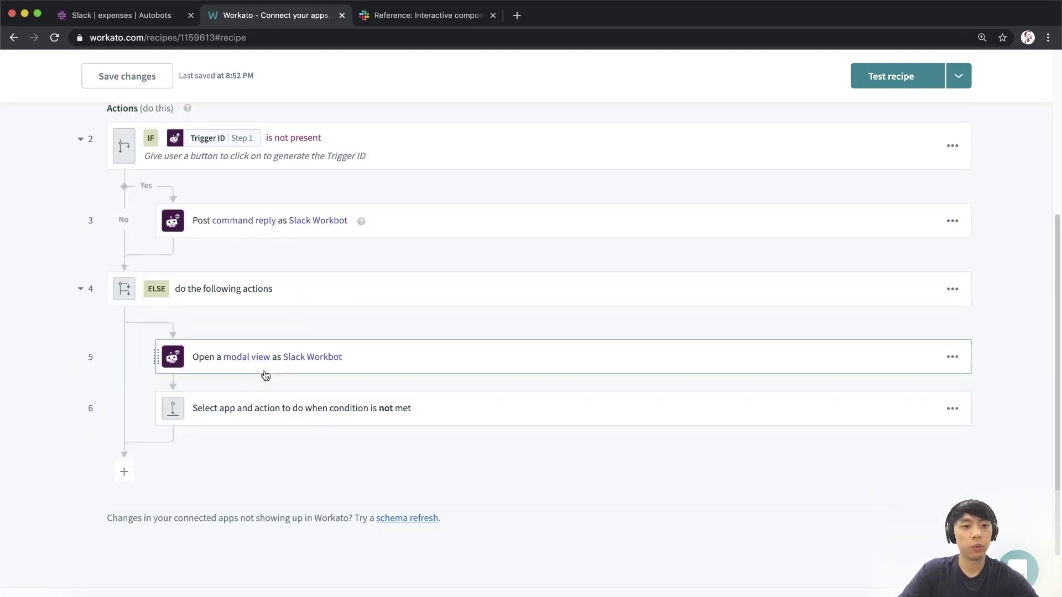
- Open the modal view step, expand its blocks fields and set the modal title to "Create an expense"
{"action": "left_click", "coordinate": [298, 360]}
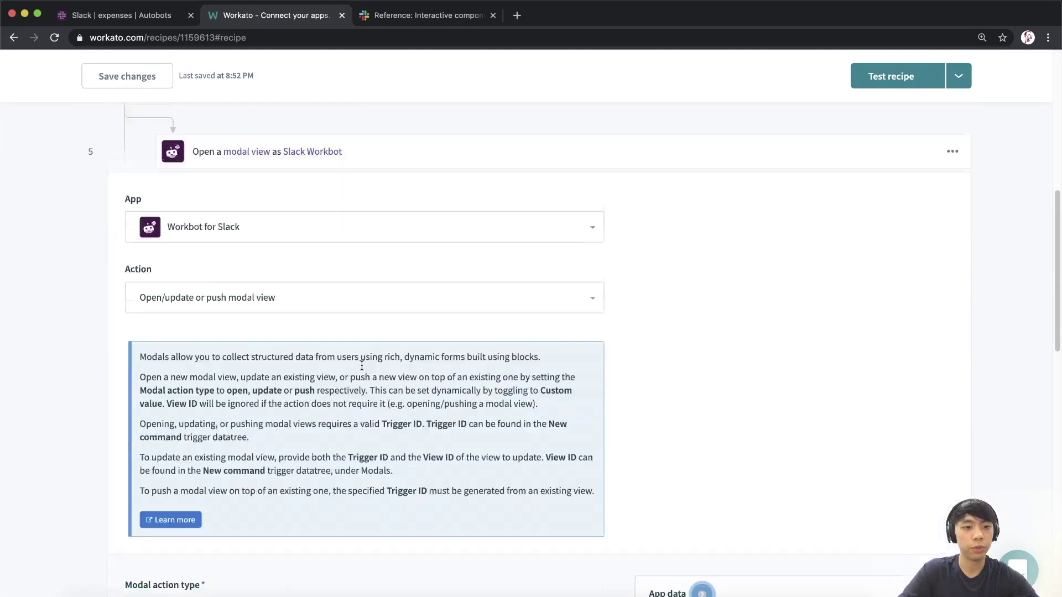
{"action": "scroll", "coordinate": [336, 353], "scroll_direction": "down", "scroll_amount": 15}
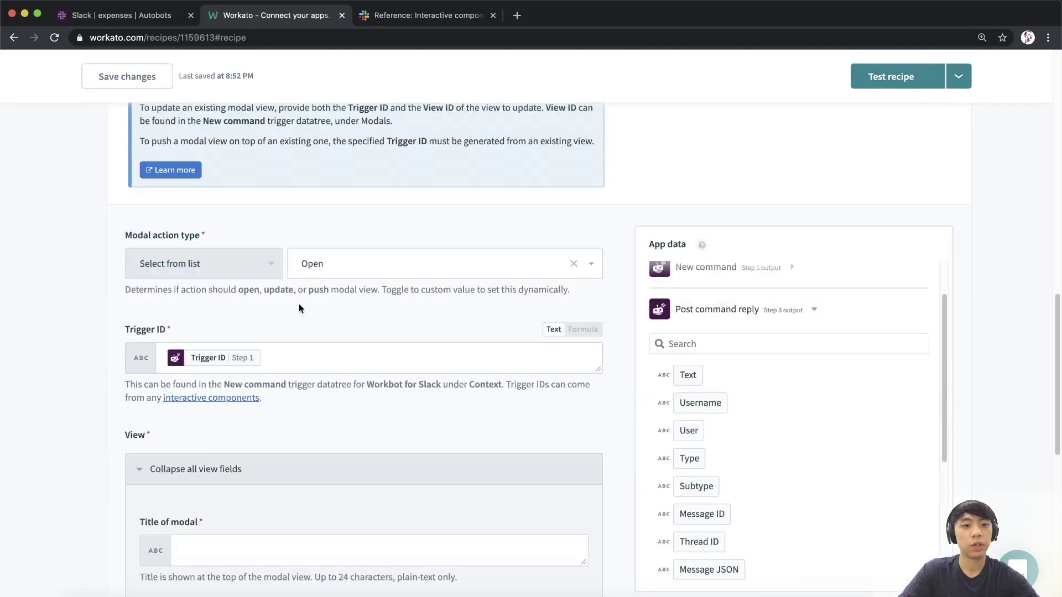
{"action": "scroll", "coordinate": [288, 321], "scroll_direction": "down", "scroll_amount": 1}
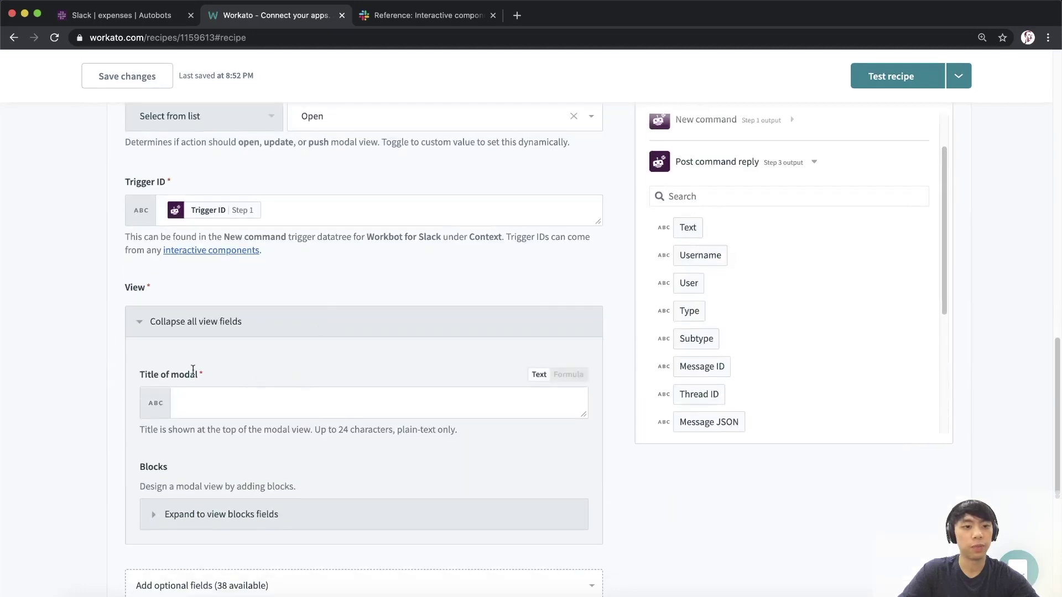
{"action": "scroll", "coordinate": [199, 374], "scroll_direction": "down", "scroll_amount": 1}
{"action": "scroll", "coordinate": [221, 320], "scroll_direction": "down", "scroll_amount": 1}
{"action": "left_click", "coordinate": [212, 367]}
{"action": "scroll", "coordinate": [240, 383], "scroll_direction": "down", "scroll_amount": 3}
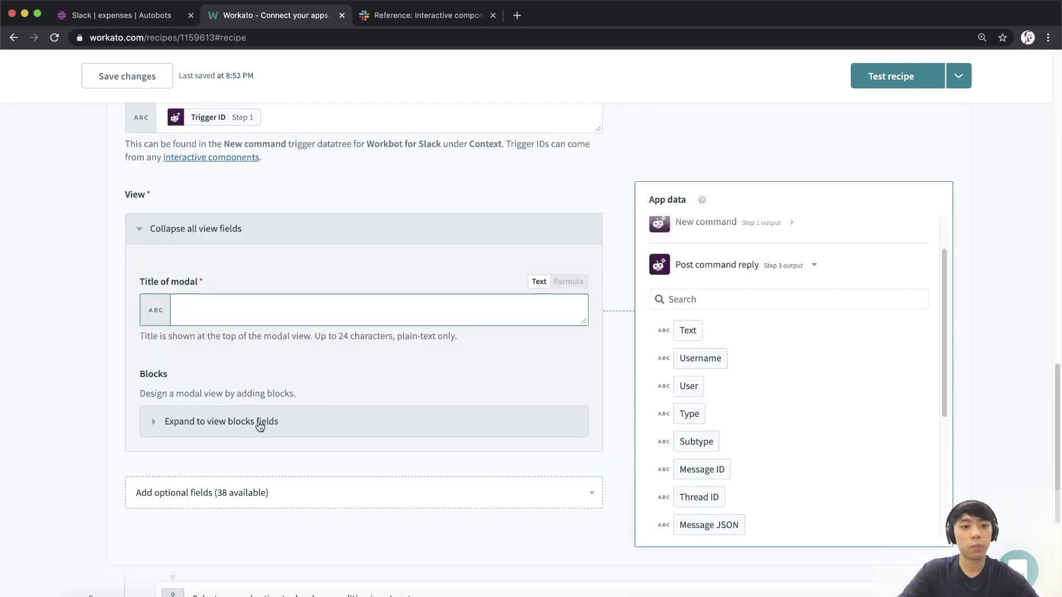
{"action": "left_click", "coordinate": [202, 433]}
{"action": "scroll", "coordinate": [170, 434], "scroll_direction": "down", "scroll_amount": 4}
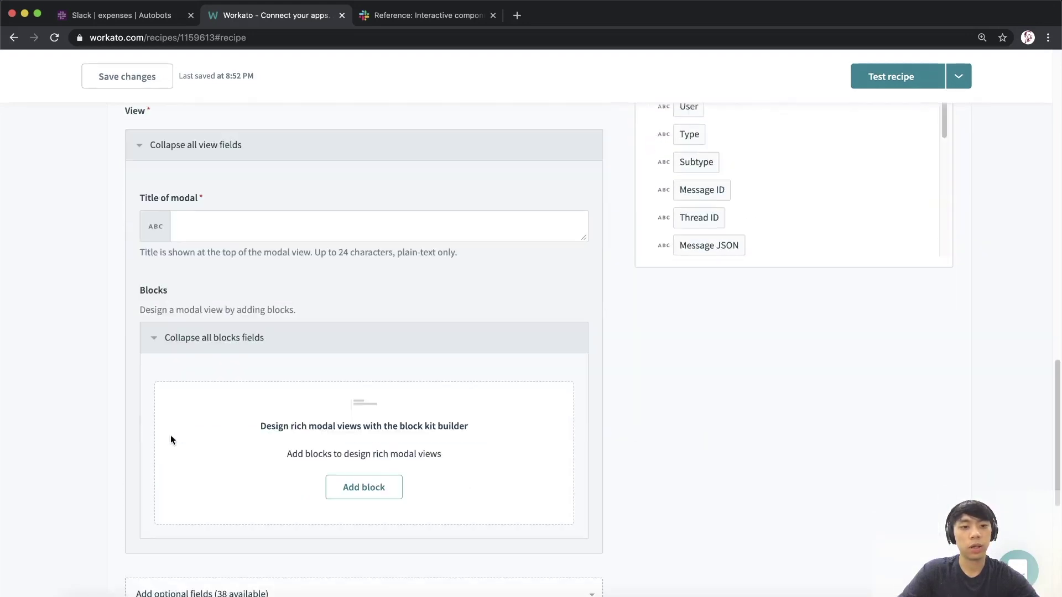
{"action": "scroll", "coordinate": [271, 279], "scroll_direction": "up", "scroll_amount": 1}
{"action": "type", "text": "Create an expense"}
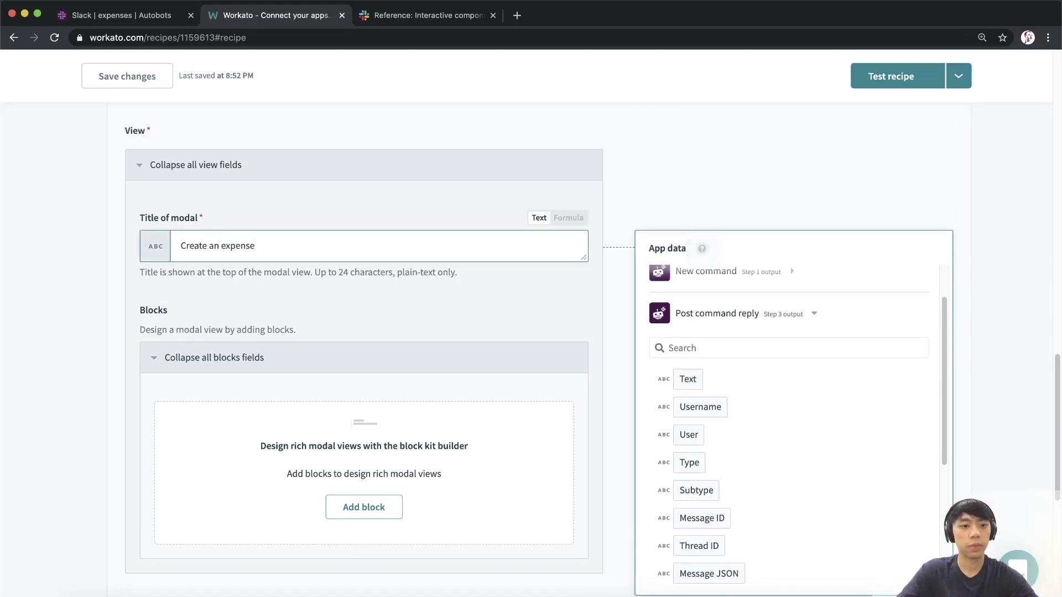
- Add Block #1 as a Multi-line input, consulting the description requirement in Slack's #expenses channel
{"action": "scroll", "coordinate": [296, 291], "scroll_direction": "down", "scroll_amount": 5}
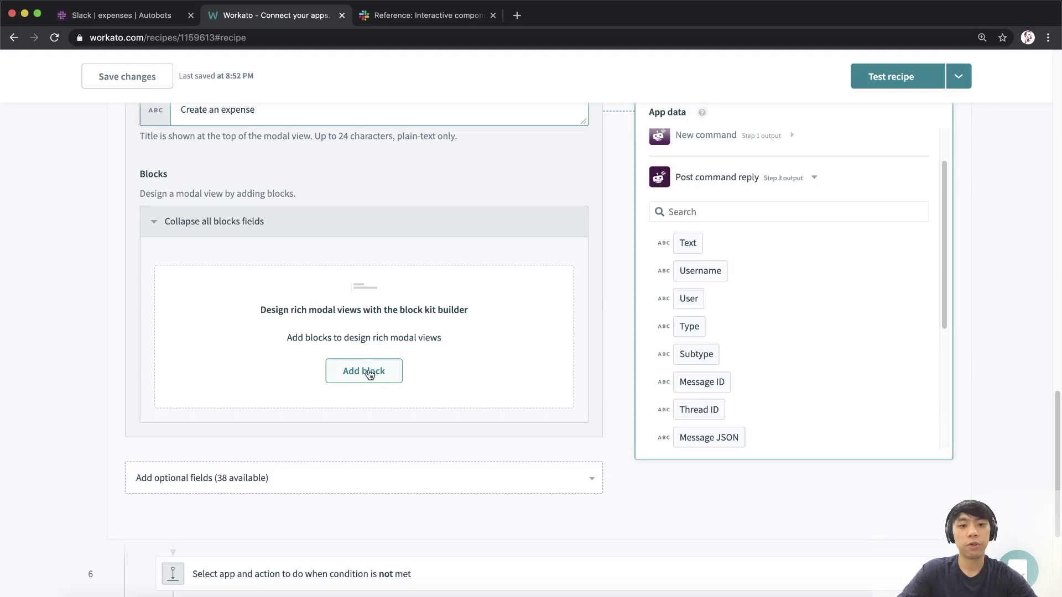
{"action": "left_click", "coordinate": [369, 374]}
{"action": "scroll", "coordinate": [347, 267], "scroll_direction": "down", "scroll_amount": 1}
{"action": "left_click", "coordinate": [303, 360]}
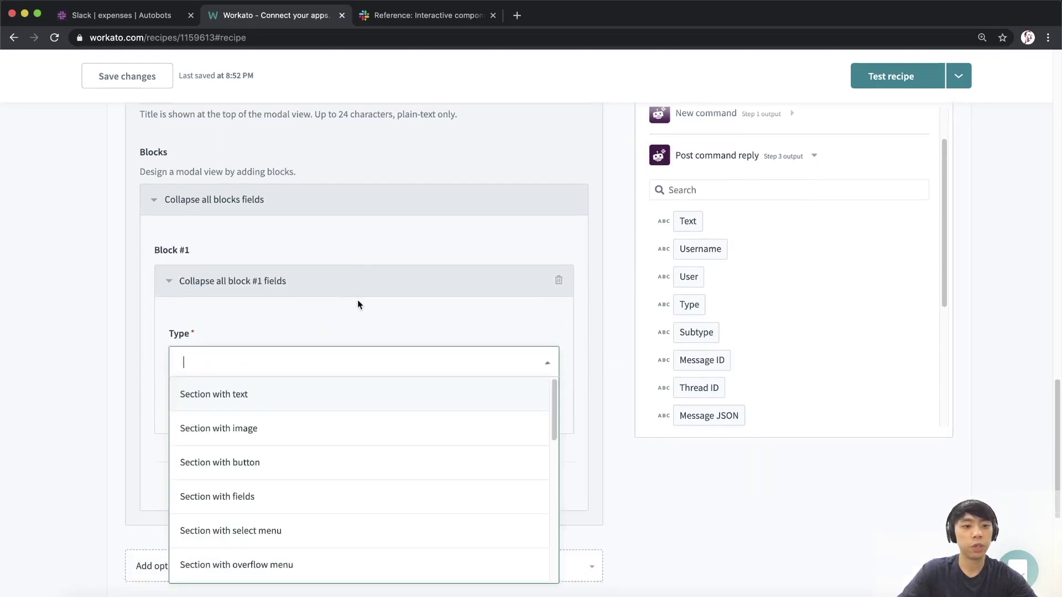
{"action": "scroll", "coordinate": [360, 296], "scroll_direction": "down", "scroll_amount": 1}
{"action": "left_click", "coordinate": [117, 15]}
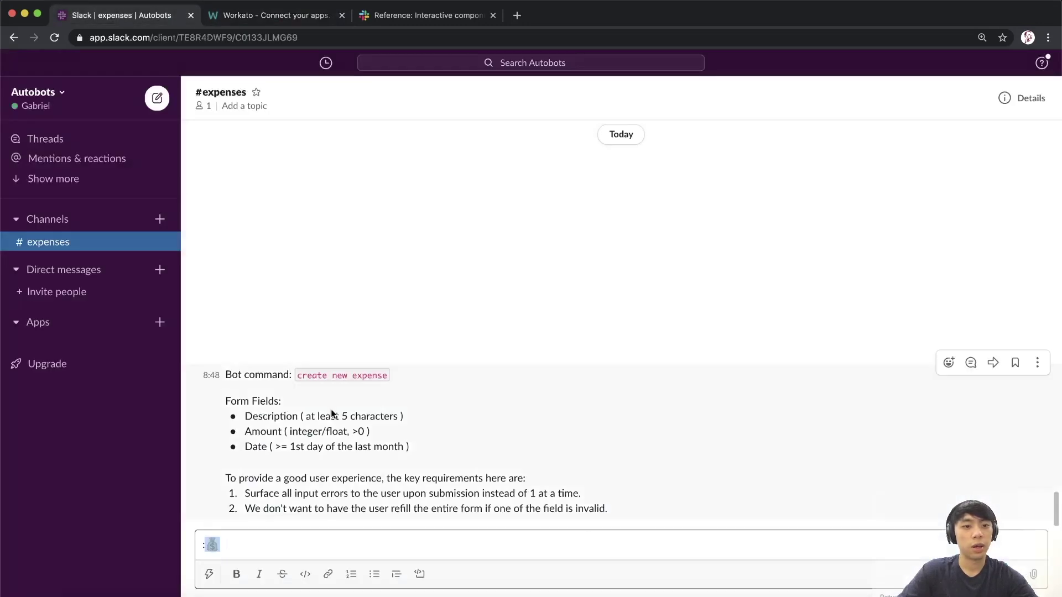
{"action": "left_click_drag", "start_coordinate": [245, 420], "coordinate": [437, 421]}
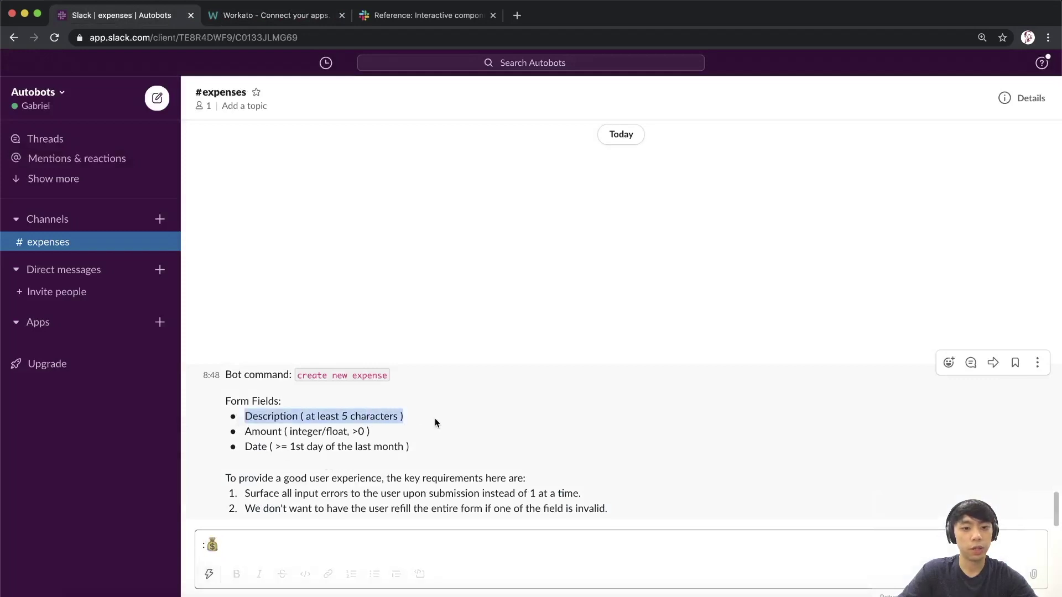
{"action": "left_click", "coordinate": [297, 13]}
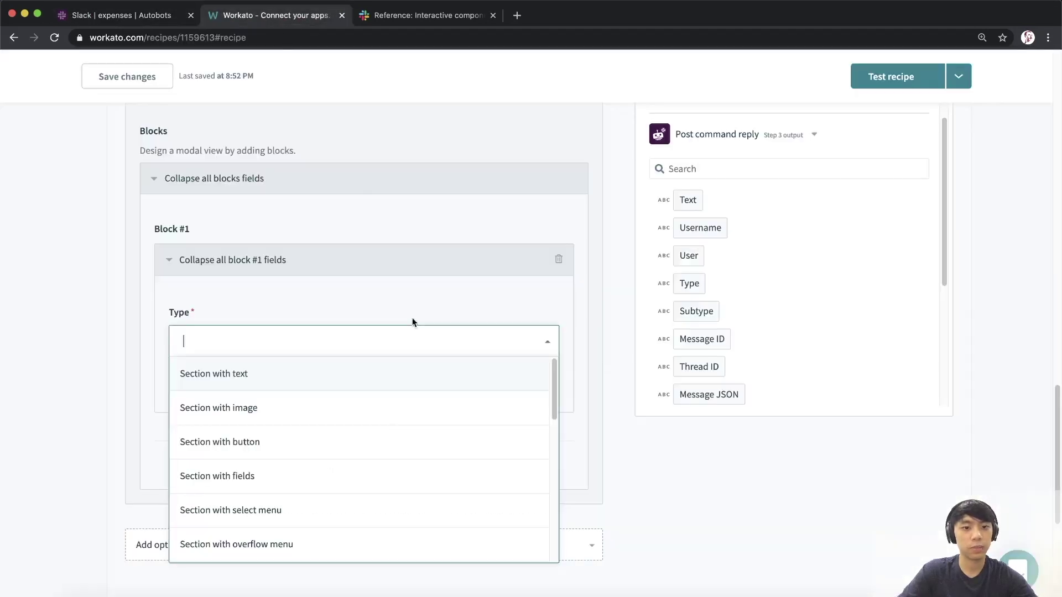
{"action": "left_click_drag", "start_coordinate": [555, 378], "coordinate": [509, 508]}
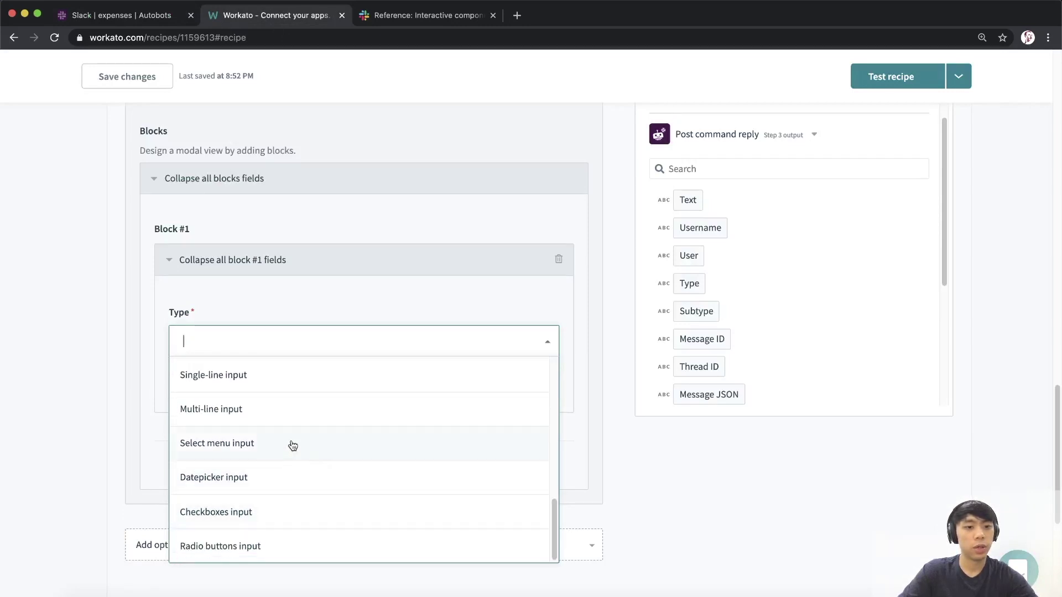
{"action": "left_click", "coordinate": [265, 415]}
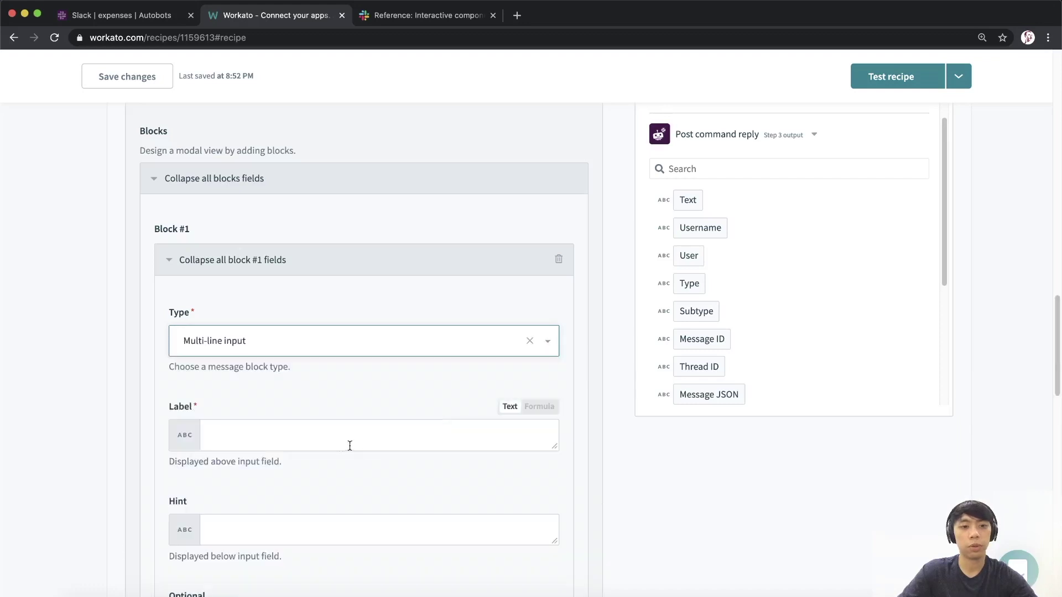
- Label Block #1 "Description of your expense"
{"action": "left_click", "coordinate": [267, 438]}
{"action": "scroll", "coordinate": [288, 409], "scroll_direction": "down", "scroll_amount": 2}
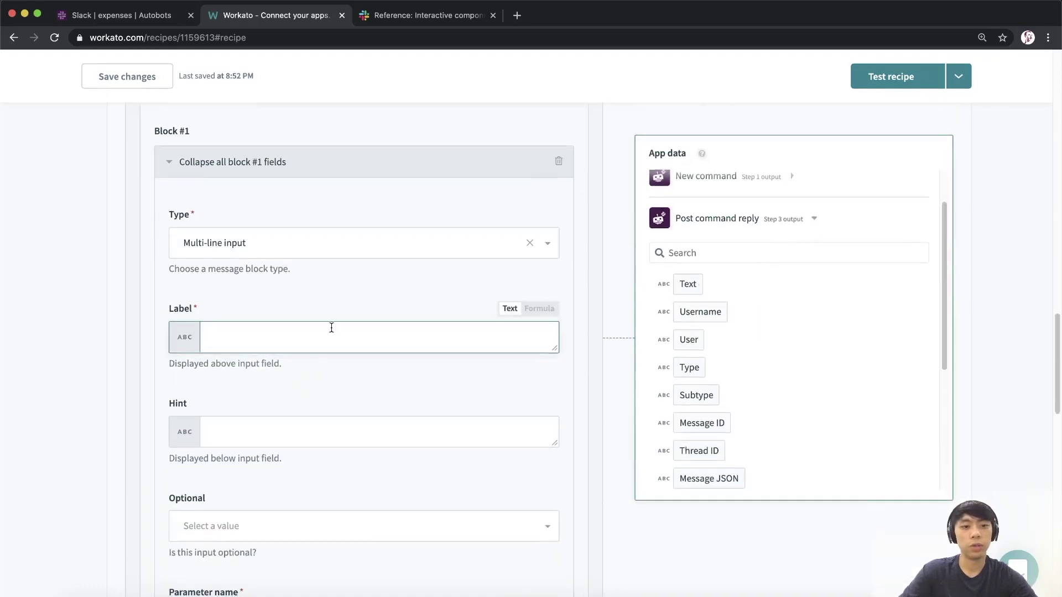
{"action": "type", "text": "Description of your exp"}
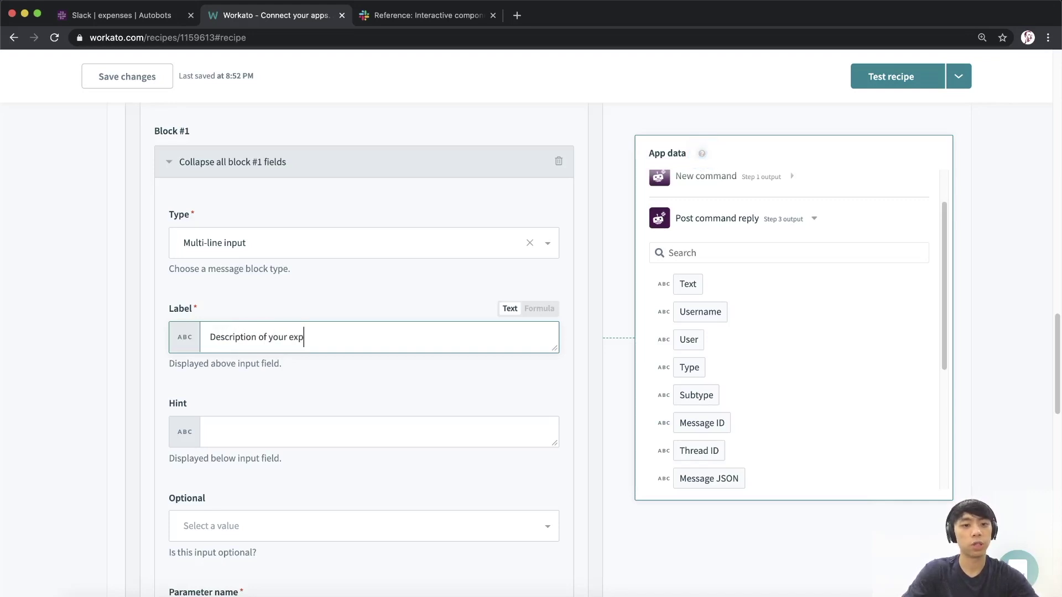
{"action": "type", "text": "ense"}
- Set Block #1's Optional setting to No and its parameter name to "description"
{"action": "scroll", "coordinate": [333, 319], "scroll_direction": "down", "scroll_amount": 5}
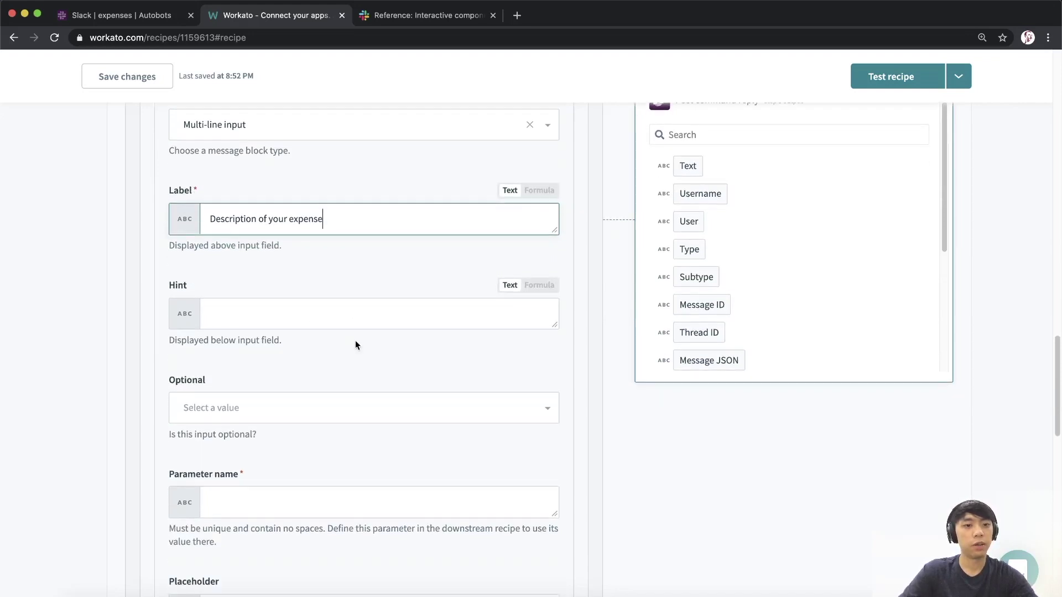
{"action": "scroll", "coordinate": [356, 343], "scroll_direction": "down", "scroll_amount": 4}
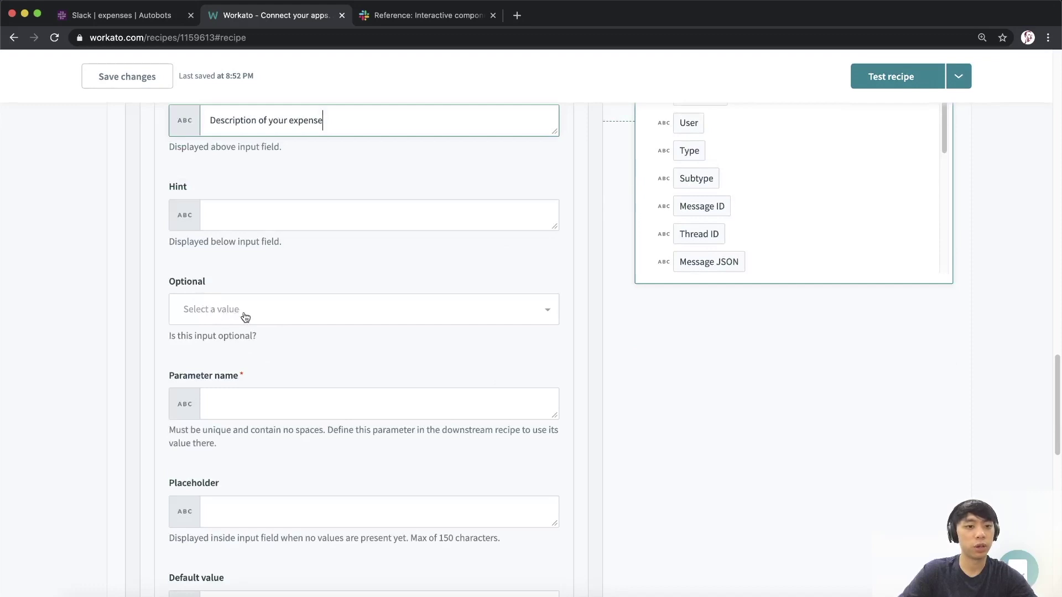
{"action": "left_click", "coordinate": [244, 315]}
{"action": "left_click", "coordinate": [265, 372]}
{"action": "scroll", "coordinate": [110, 359], "scroll_direction": "down", "scroll_amount": 4}
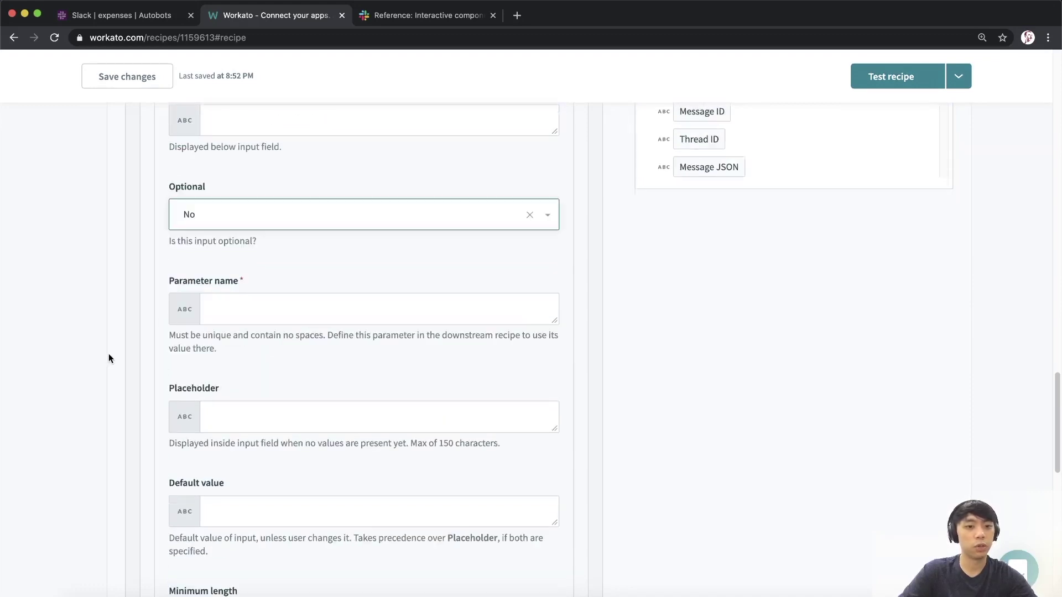
{"action": "left_click", "coordinate": [269, 318]}
{"action": "scroll", "coordinate": [244, 337], "scroll_direction": "up", "scroll_amount": 1}
{"action": "type", "text": "description"}
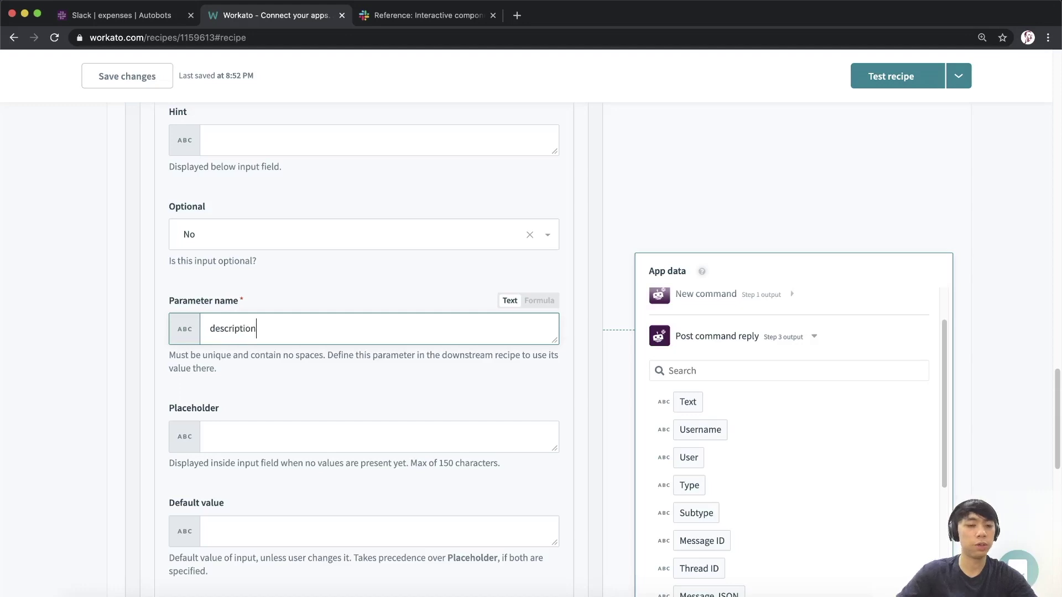
- Recheck the description's character requirement in Slack and set Block #1's minimum length to 5 in Workato
{"action": "scroll", "coordinate": [137, 322], "scroll_direction": "down", "scroll_amount": 3}
{"action": "scroll", "coordinate": [137, 322], "scroll_direction": "down", "scroll_amount": 2}
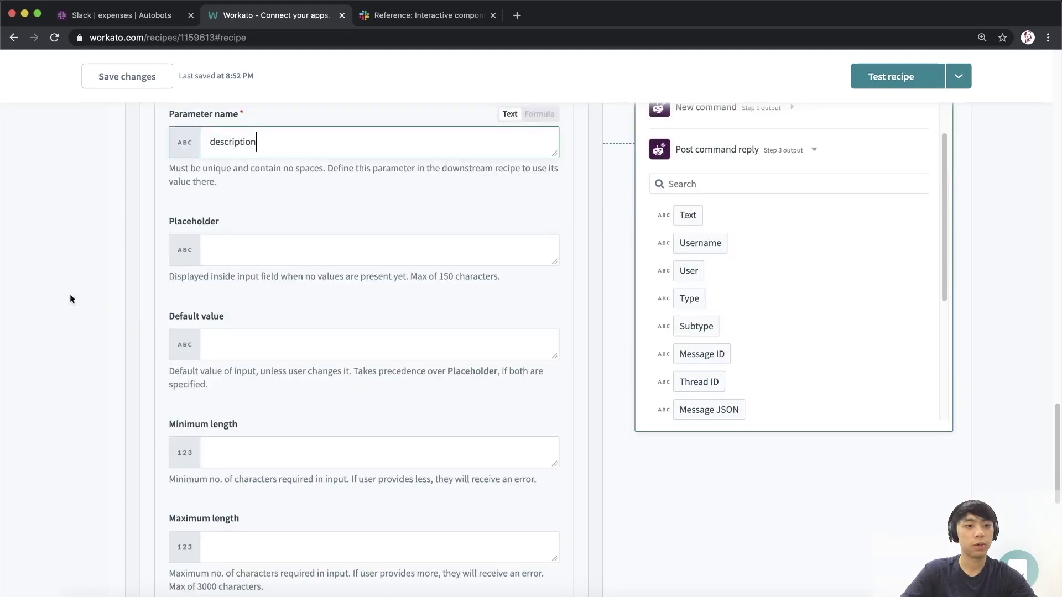
{"action": "scroll", "coordinate": [201, 254], "scroll_direction": "down", "scroll_amount": 1}
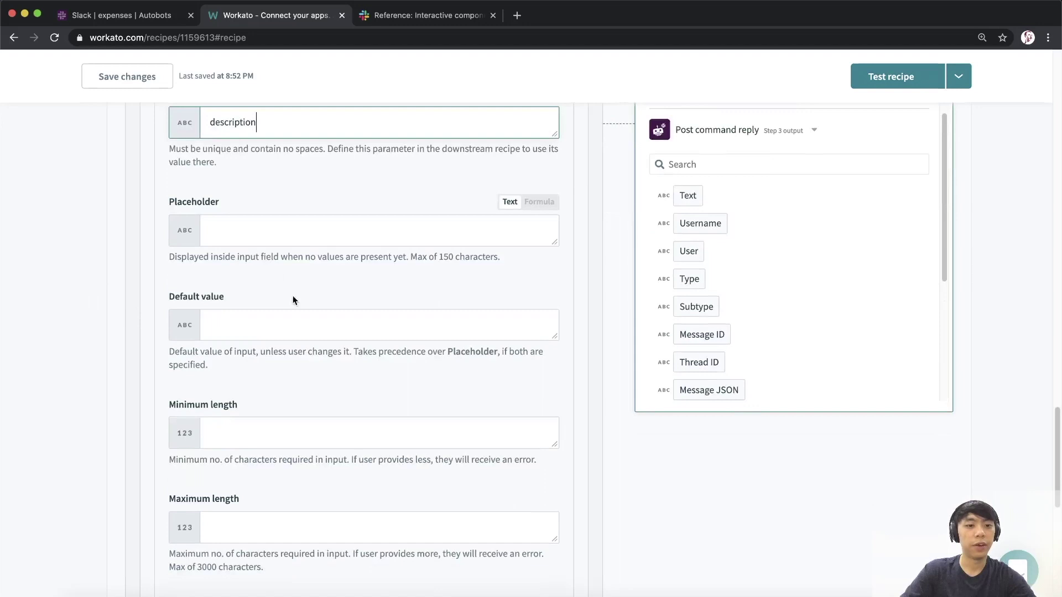
{"action": "scroll", "coordinate": [250, 298], "scroll_direction": "down", "scroll_amount": 1}
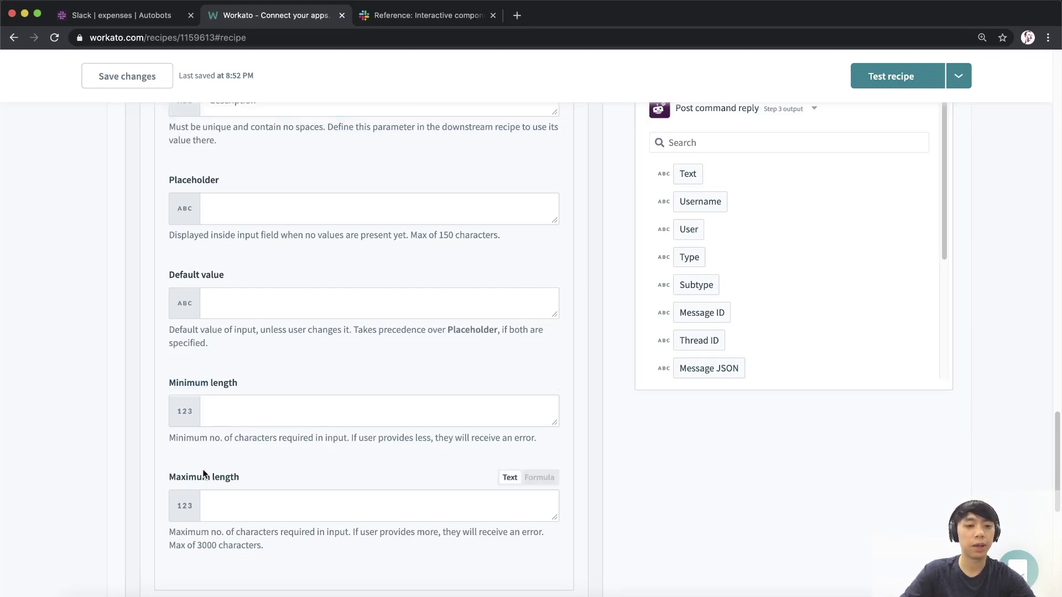
{"action": "scroll", "coordinate": [285, 465], "scroll_direction": "down", "scroll_amount": 2}
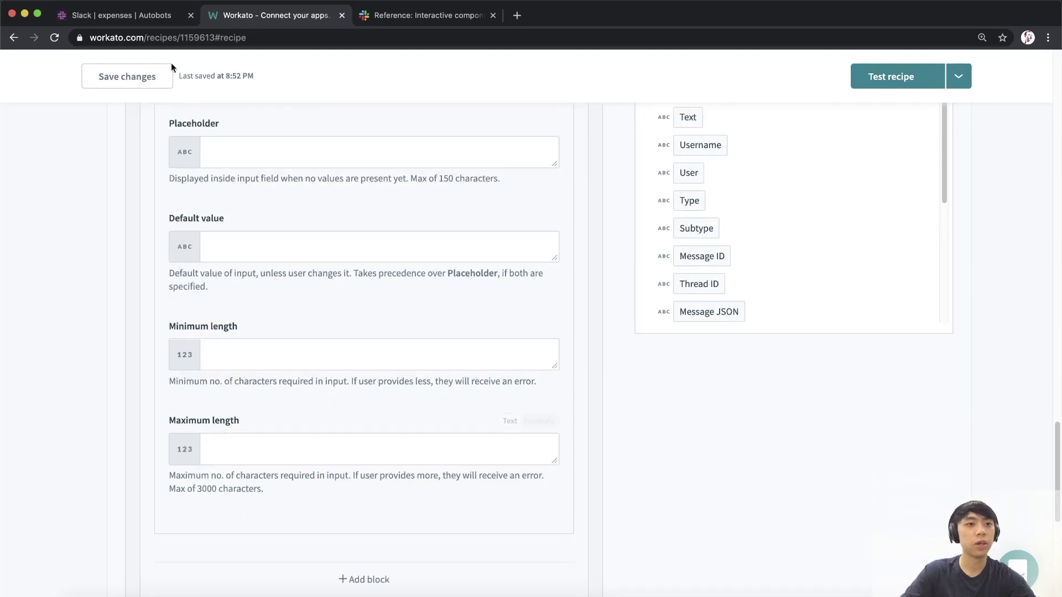
{"action": "left_click", "coordinate": [153, 16]}
{"action": "left_click", "coordinate": [322, 415]}
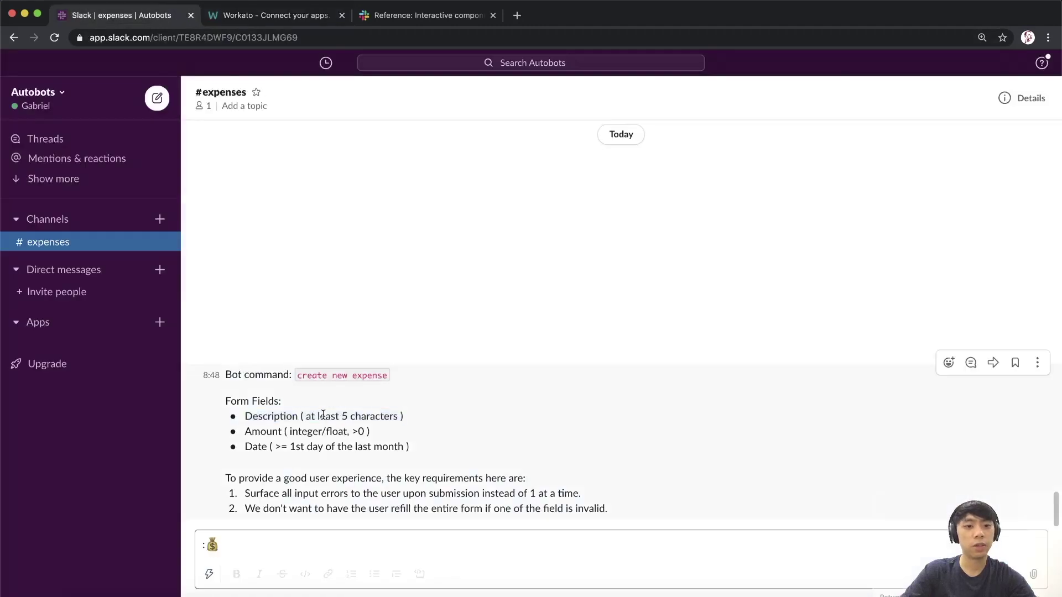
{"action": "left_click_drag", "start_coordinate": [297, 415], "coordinate": [380, 415]}
{"action": "left_click", "coordinate": [347, 416]}
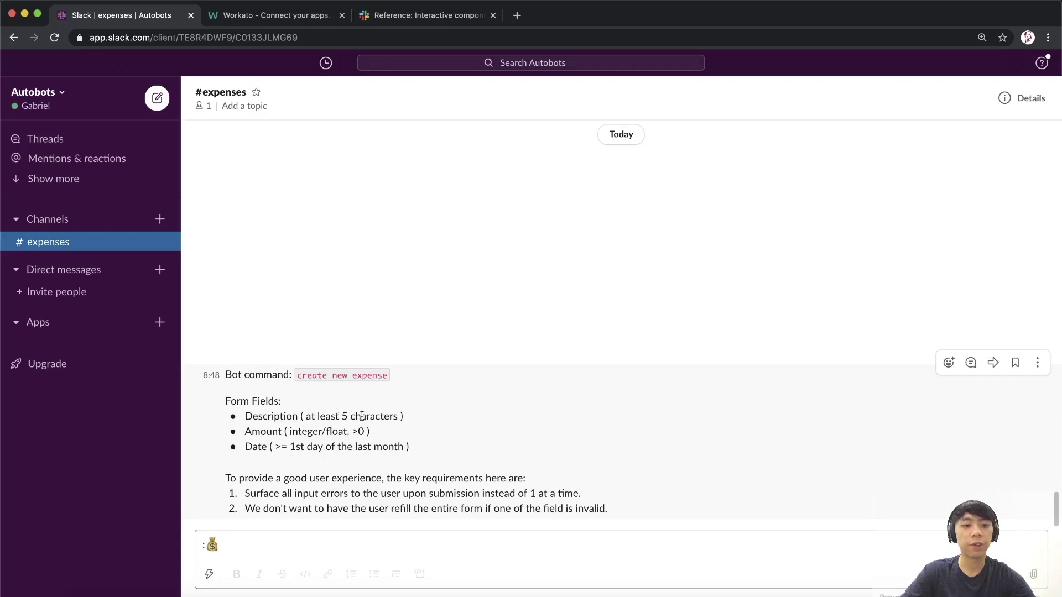
{"action": "left_click", "coordinate": [287, 15]}
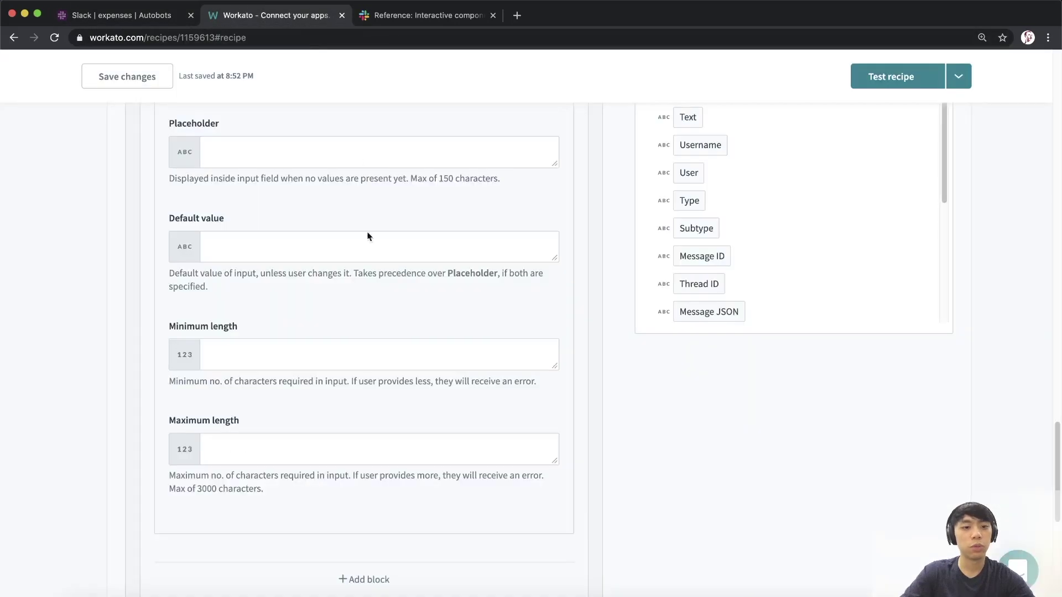
{"action": "left_click", "coordinate": [246, 351]}
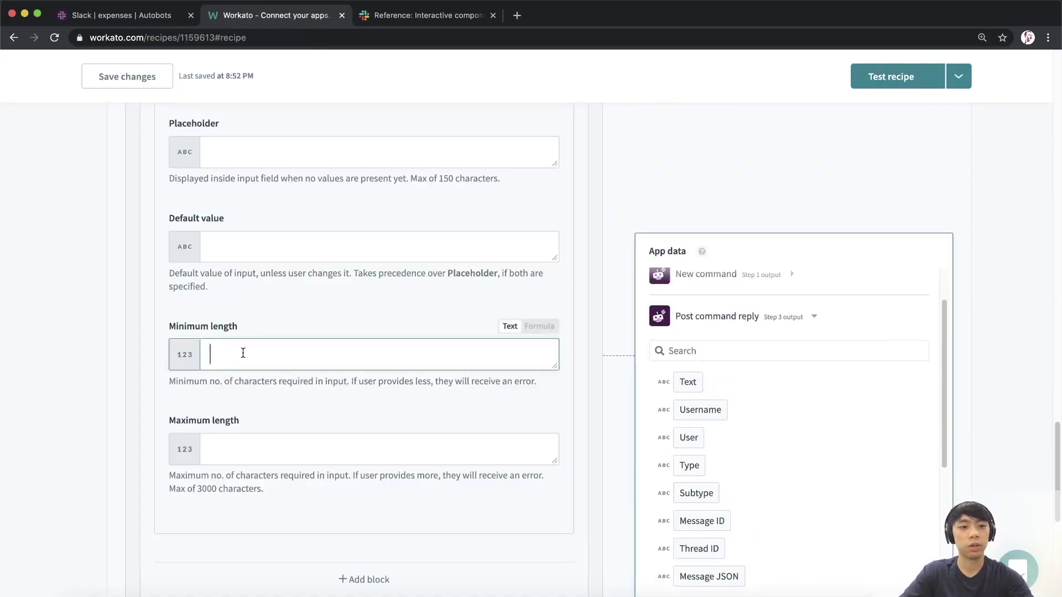
{"action": "left_click", "coordinate": [73, 340]}
- Collapse Block #1 and add Block #2 as a Single-line input, consulting the amount requirement in Slack's #expenses channel
{"action": "scroll", "coordinate": [205, 377], "scroll_direction": "up", "scroll_amount": 7}
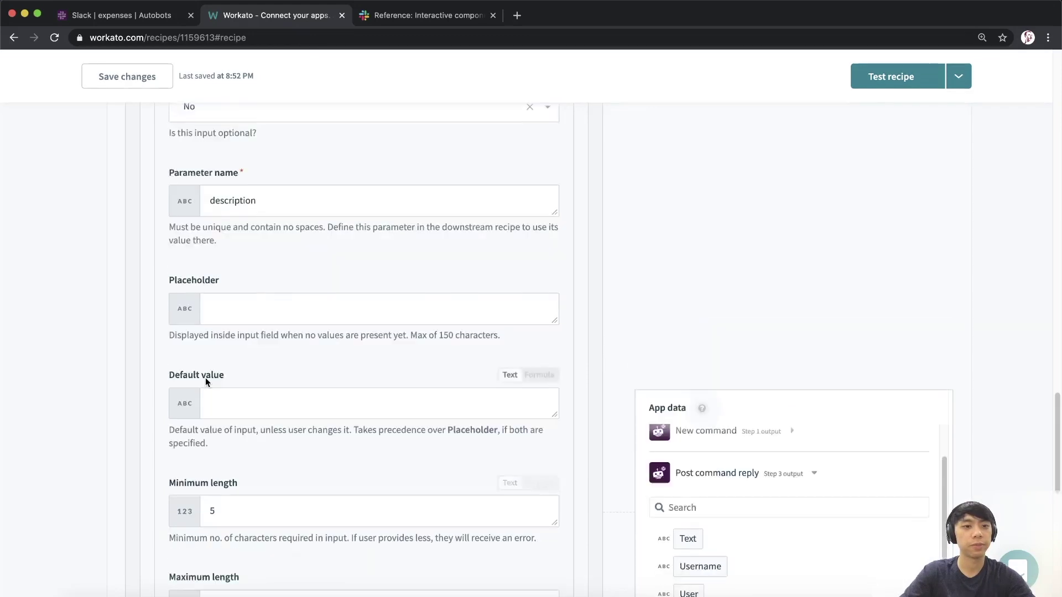
{"action": "scroll", "coordinate": [269, 388], "scroll_direction": "up", "scroll_amount": 7}
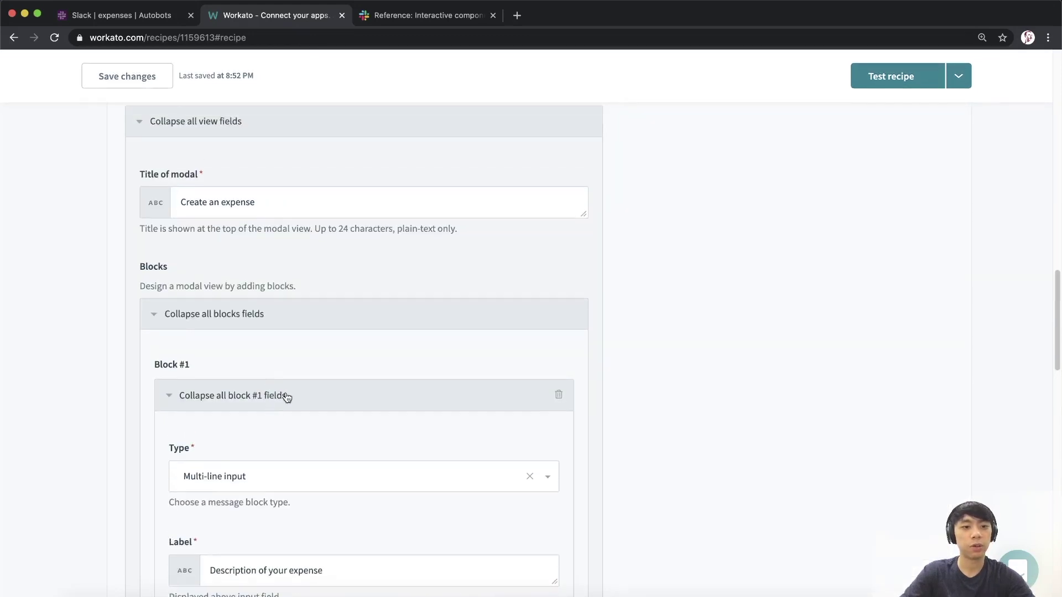
{"action": "left_click", "coordinate": [281, 396]}
{"action": "scroll", "coordinate": [97, 354], "scroll_direction": "down", "scroll_amount": 3}
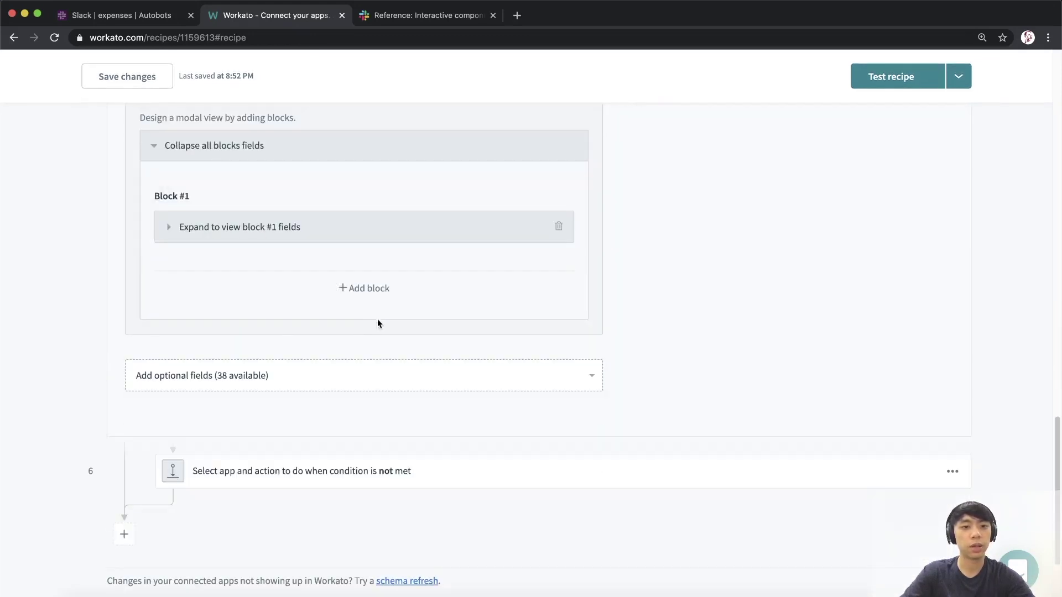
{"action": "left_click", "coordinate": [379, 288]}
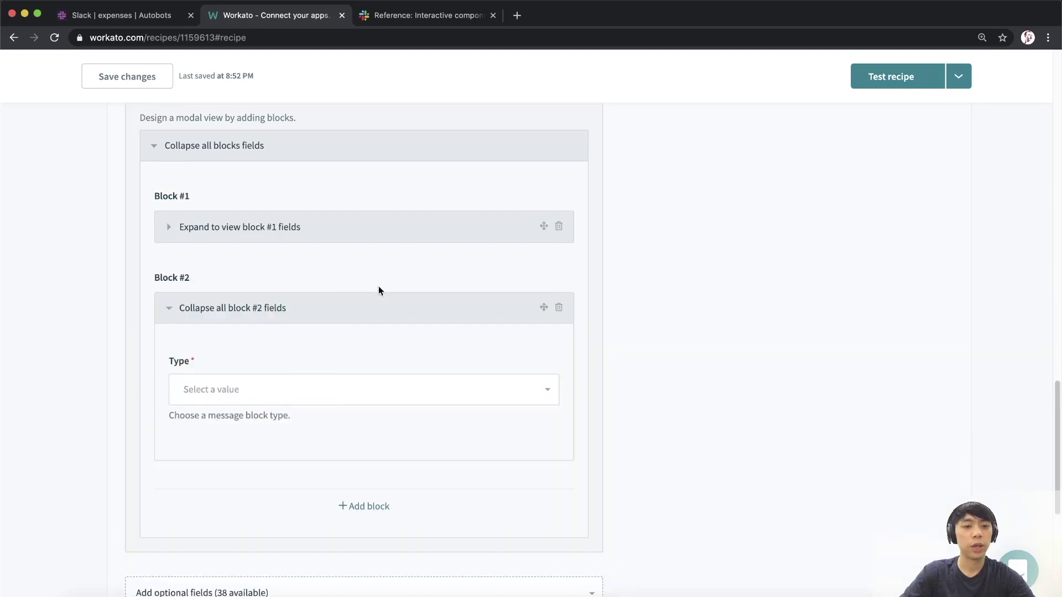
{"action": "left_click", "coordinate": [135, 22]}
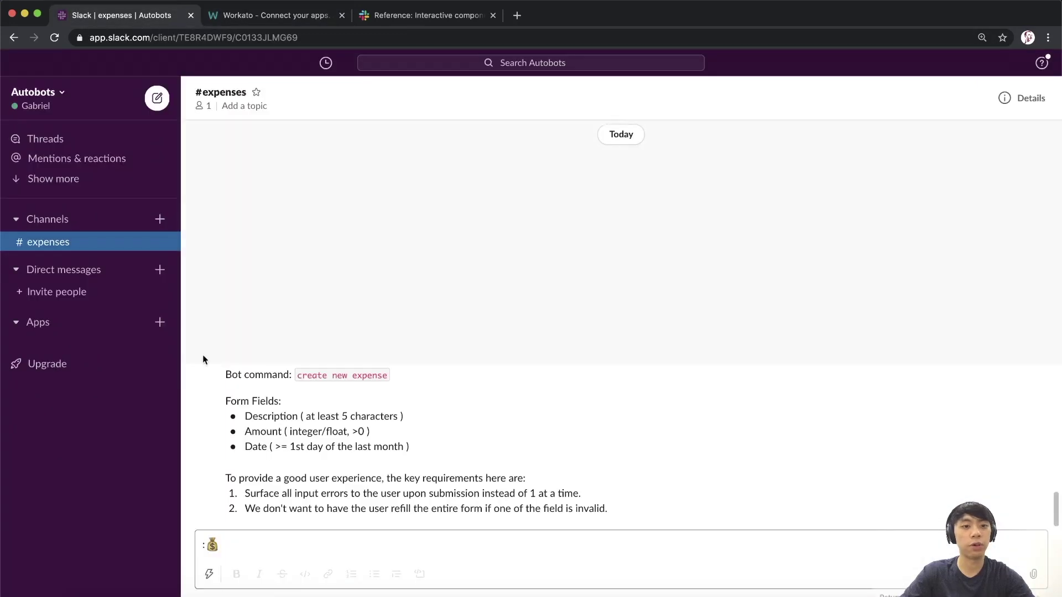
{"action": "double_click", "coordinate": [263, 432]}
{"action": "left_click", "coordinate": [282, 18]}
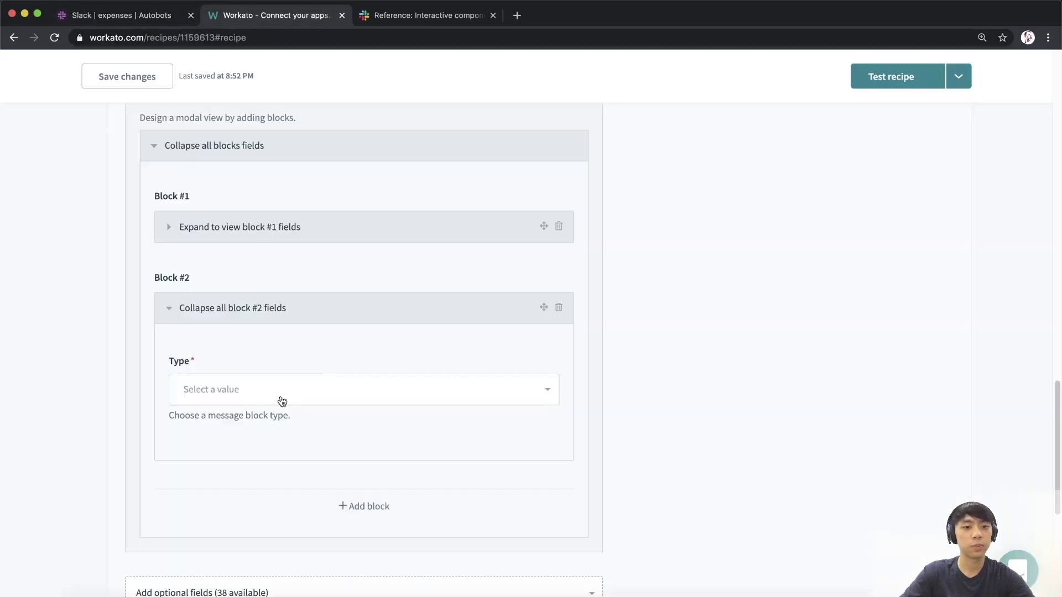
{"action": "left_click", "coordinate": [282, 393]}
{"action": "scroll", "coordinate": [609, 355], "scroll_direction": "down", "scroll_amount": 3}
{"action": "left_click_drag", "start_coordinate": [552, 265], "coordinate": [529, 399]}
{"action": "left_click", "coordinate": [299, 325]}
- Label Block #2 "Amount of your expense"
{"action": "left_click", "coordinate": [266, 332]}
{"action": "type", "text": "Amount of your expense"}
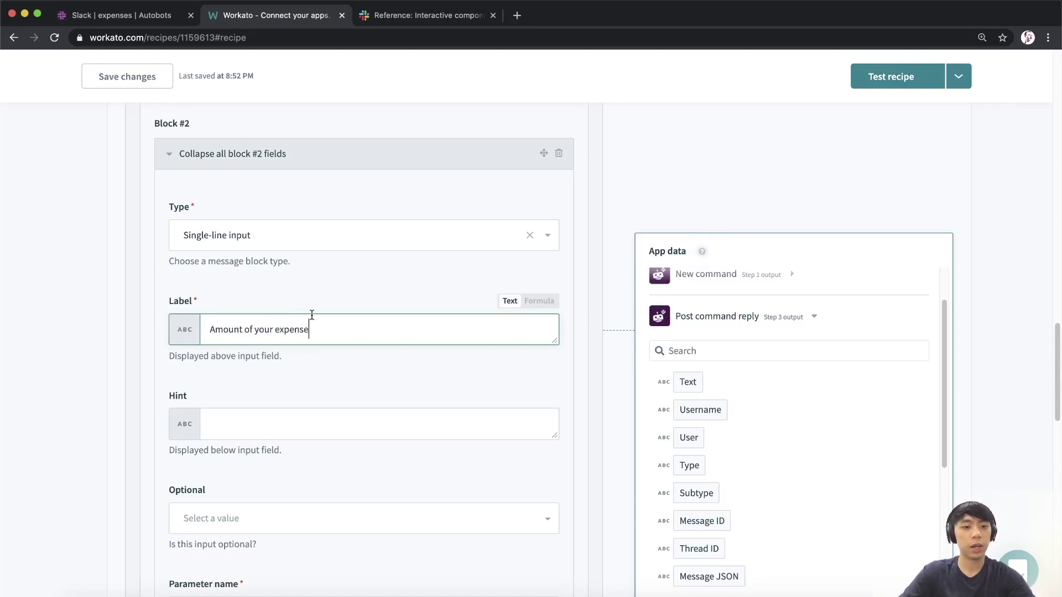
{"action": "scroll", "coordinate": [308, 308], "scroll_direction": "down", "scroll_amount": 5}
{"action": "scroll", "coordinate": [298, 315], "scroll_direction": "up", "scroll_amount": 2}
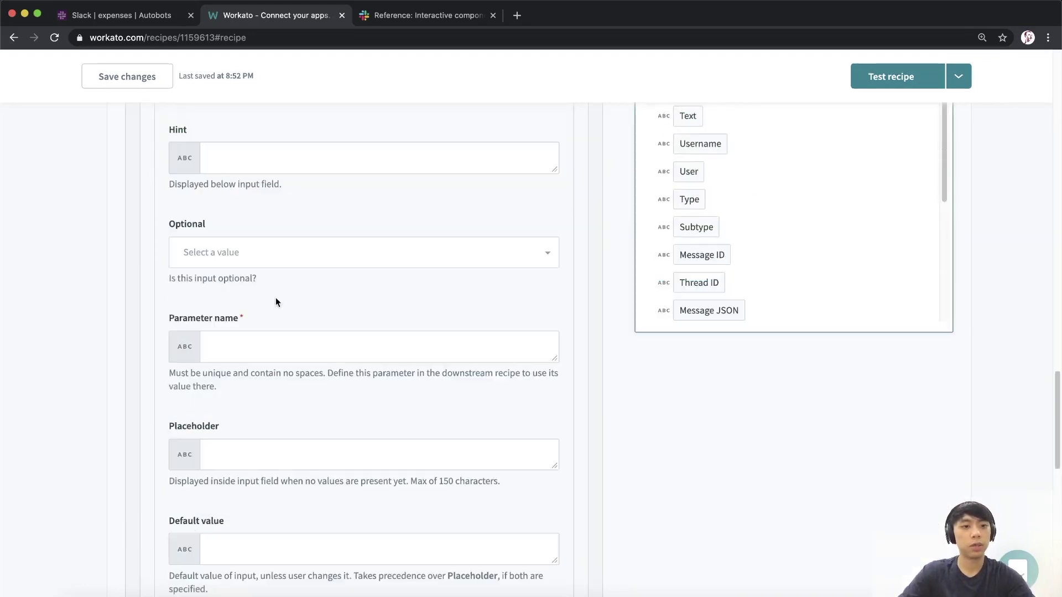
- Set Block #2's Optional setting to No and its parameter name to "amount"
{"action": "left_click", "coordinate": [257, 260]}
{"action": "left_click", "coordinate": [220, 317]}
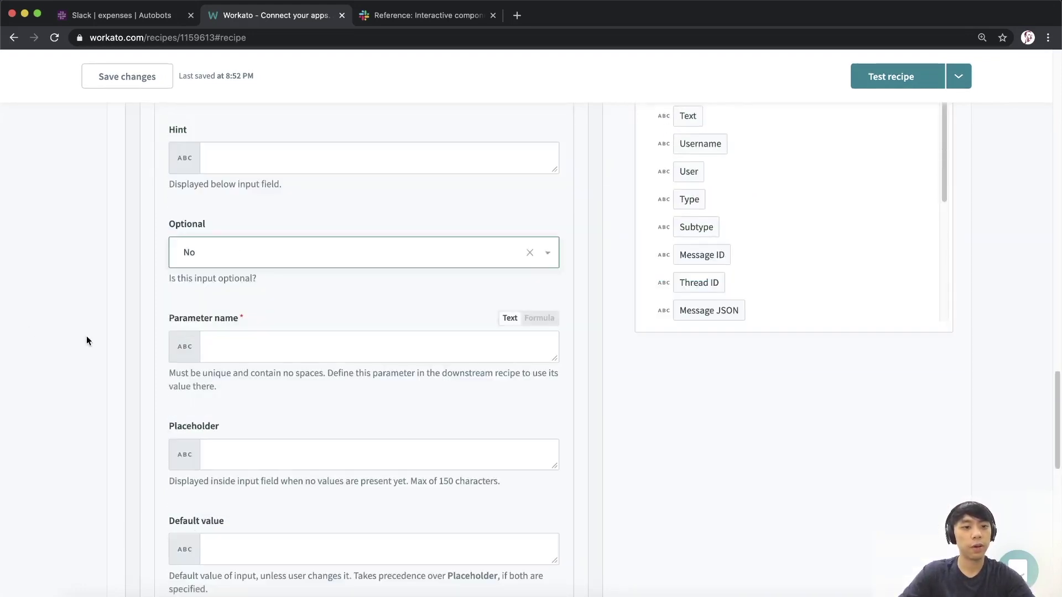
{"action": "left_click", "coordinate": [223, 342]}
{"action": "type", "text": "amount"}
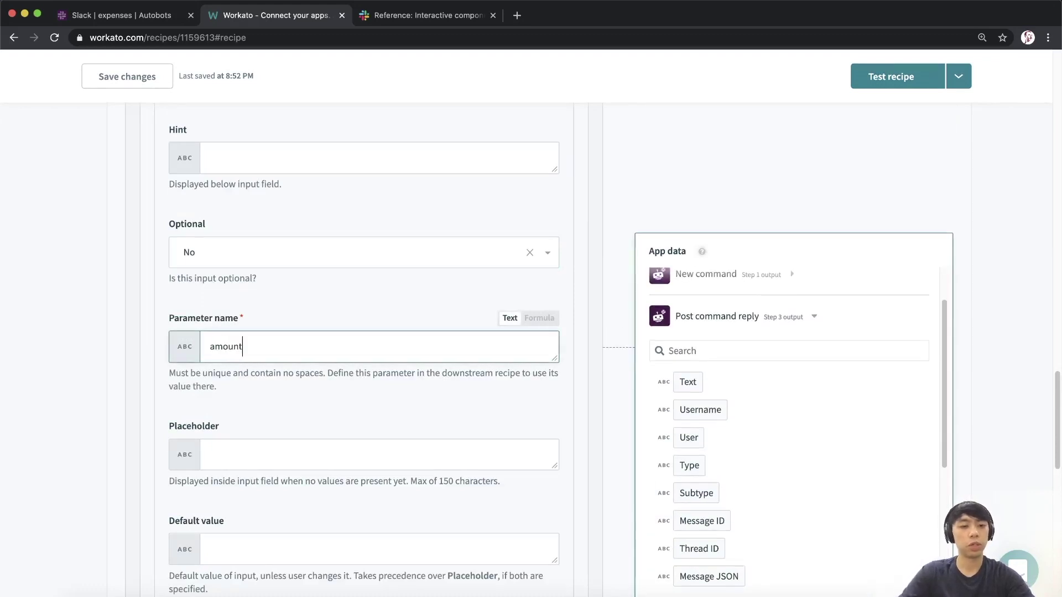
- Review Block #2's remaining settings, focusing on the minimum and maximum length
{"action": "scroll", "coordinate": [188, 362], "scroll_direction": "down", "scroll_amount": 2}
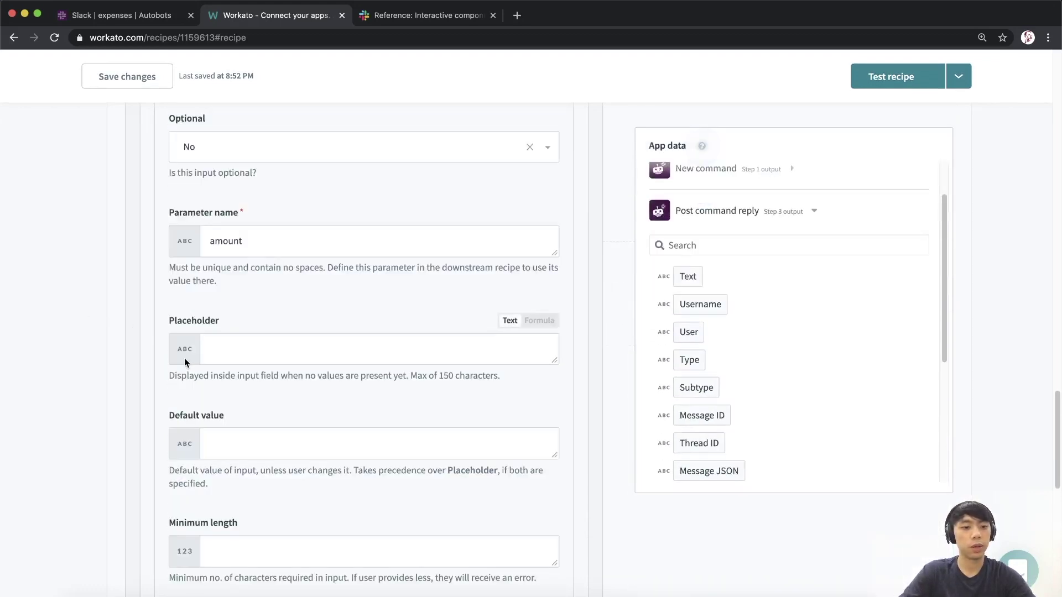
{"action": "scroll", "coordinate": [330, 241], "scroll_direction": "down", "scroll_amount": 2}
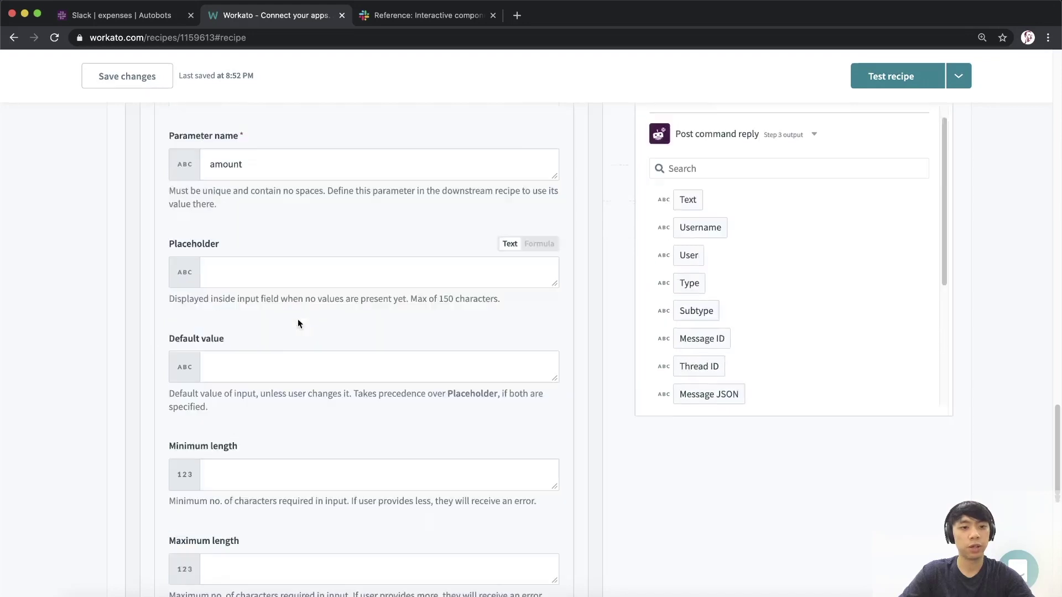
{"action": "scroll", "coordinate": [296, 343], "scroll_direction": "down", "scroll_amount": 3}
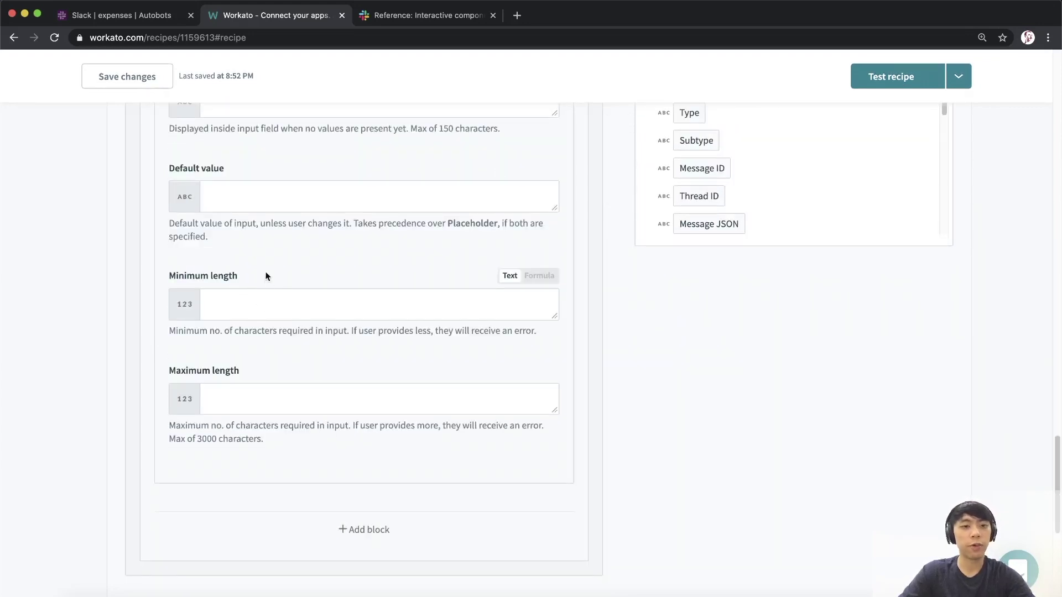
{"action": "double_click", "coordinate": [185, 274]}
{"action": "left_click_drag", "start_coordinate": [184, 274], "coordinate": [247, 282]}
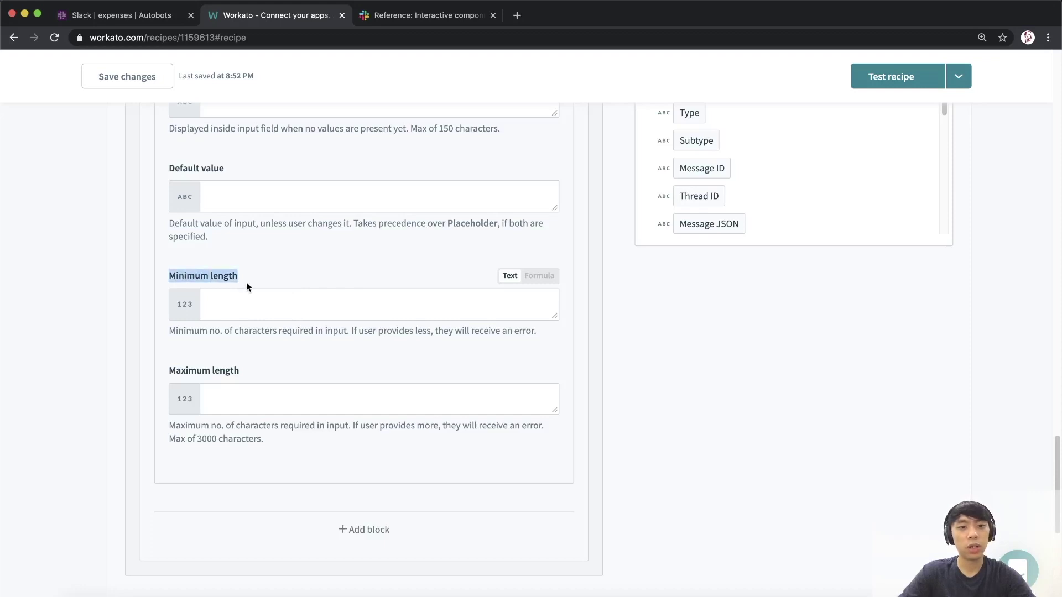
{"action": "left_click", "coordinate": [240, 278]}
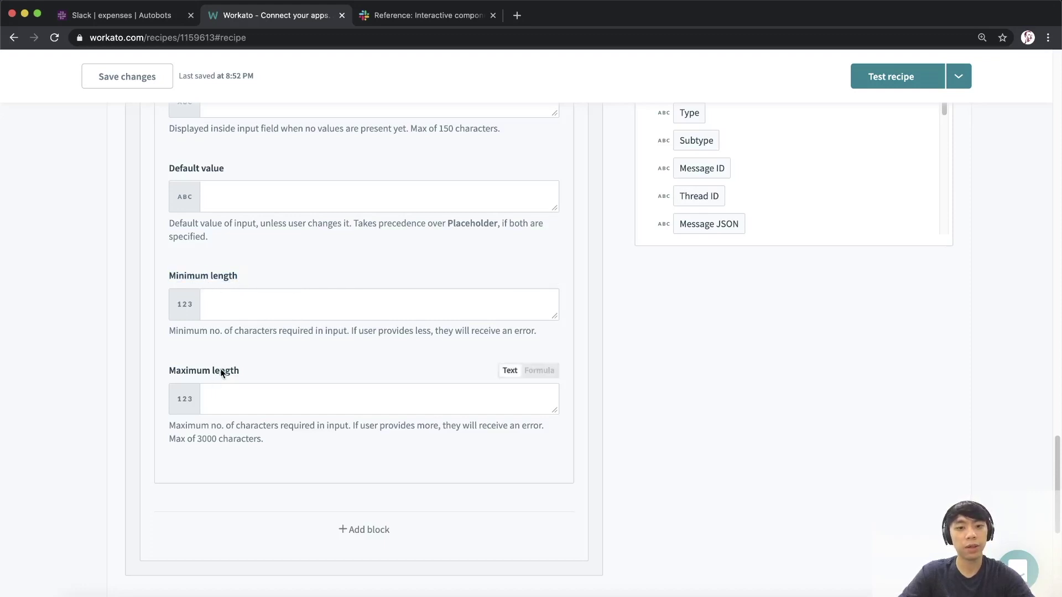
- Switch to Slack and draft the sample text "abcdef" in the #expenses message box without sending it
{"action": "left_click", "coordinate": [131, 17]}
{"action": "left_click_drag", "start_coordinate": [252, 546], "coordinate": [204, 547]}
{"action": "type", "text": "abcdef"}
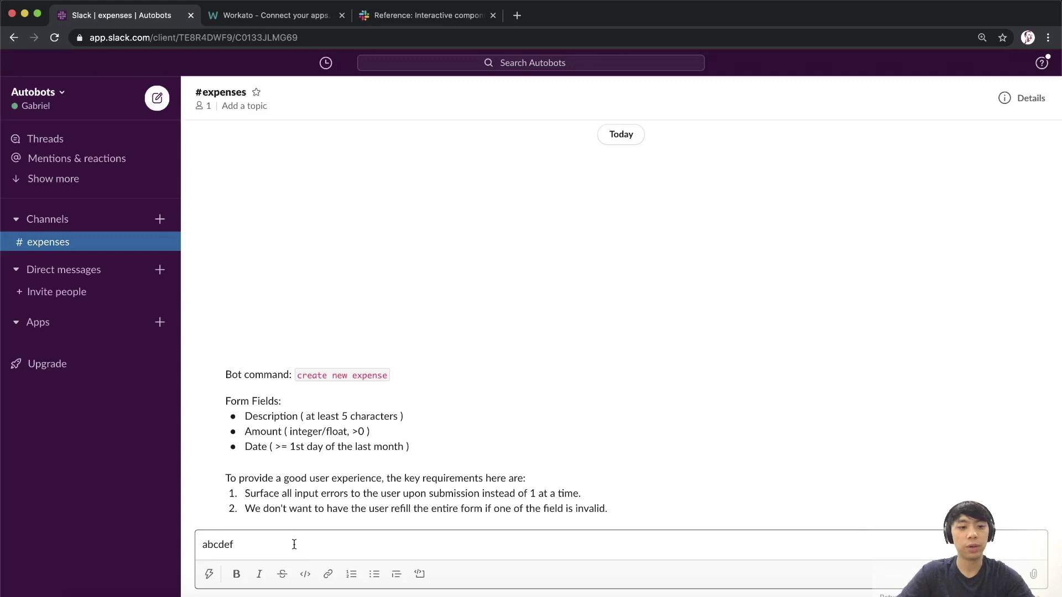
{"action": "left_click_drag", "start_coordinate": [294, 545], "coordinate": [132, 544]}
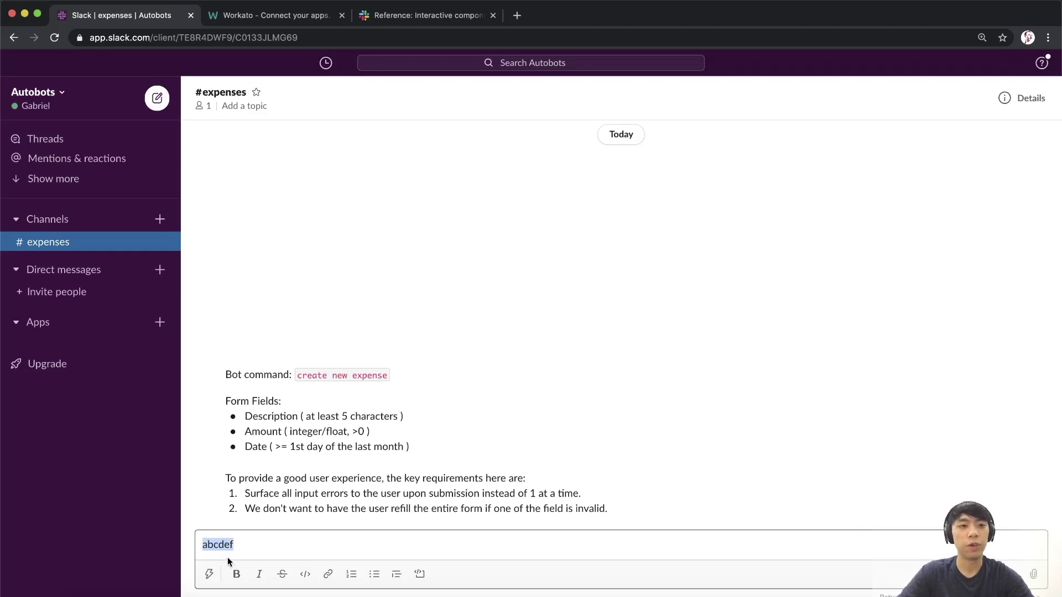
- Return to Workato, collapse Block #2 and add Block #3 to the modal view
{"action": "left_click", "coordinate": [250, 20]}
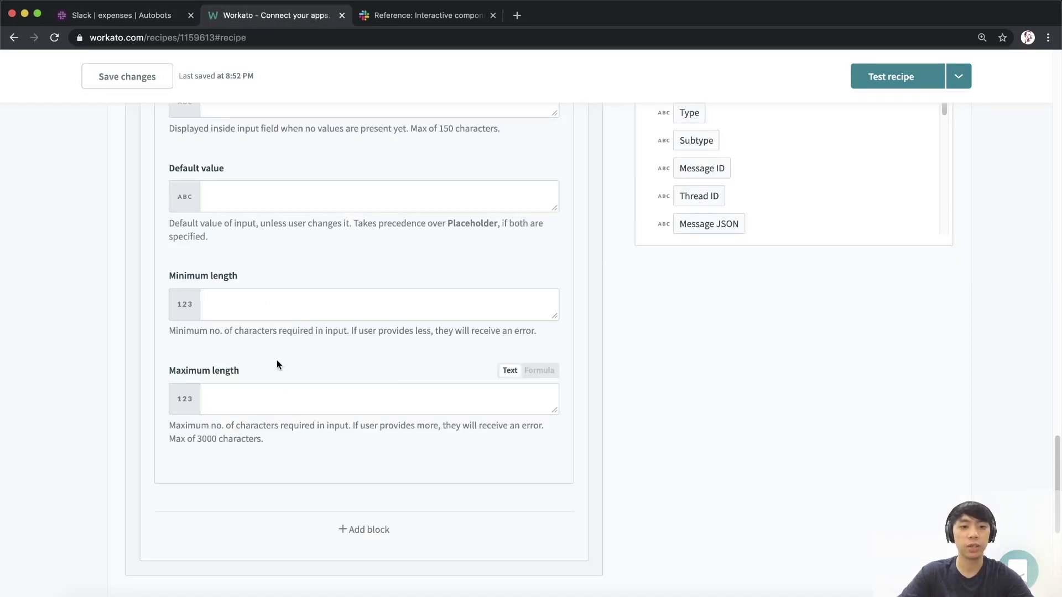
{"action": "scroll", "coordinate": [356, 425], "scroll_direction": "up", "scroll_amount": 10}
{"action": "scroll", "coordinate": [354, 432], "scroll_direction": "up", "scroll_amount": 3}
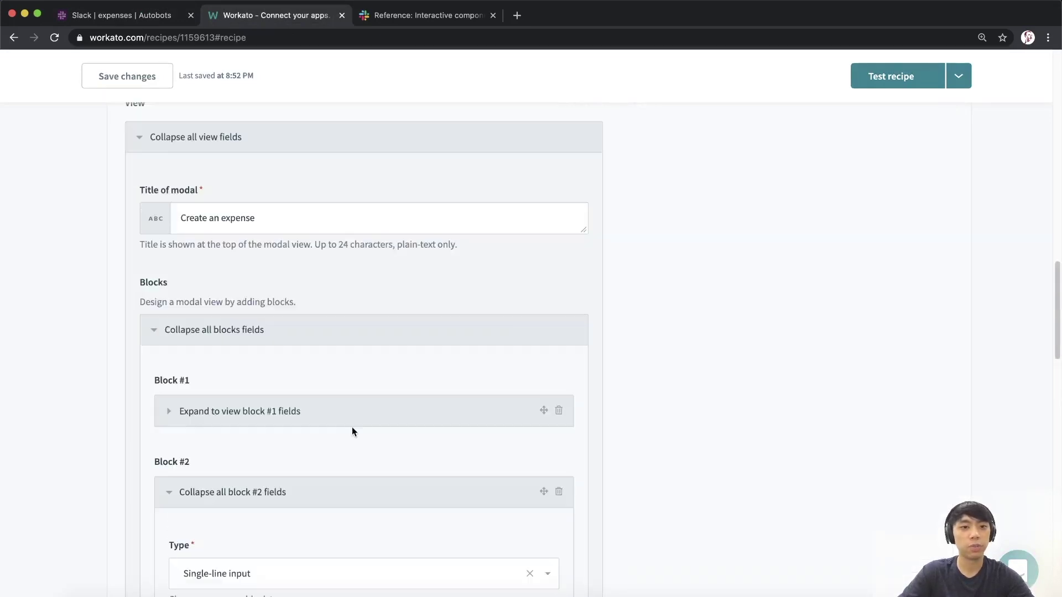
{"action": "left_click", "coordinate": [247, 491]}
{"action": "scroll", "coordinate": [245, 438], "scroll_direction": "down", "scroll_amount": 4}
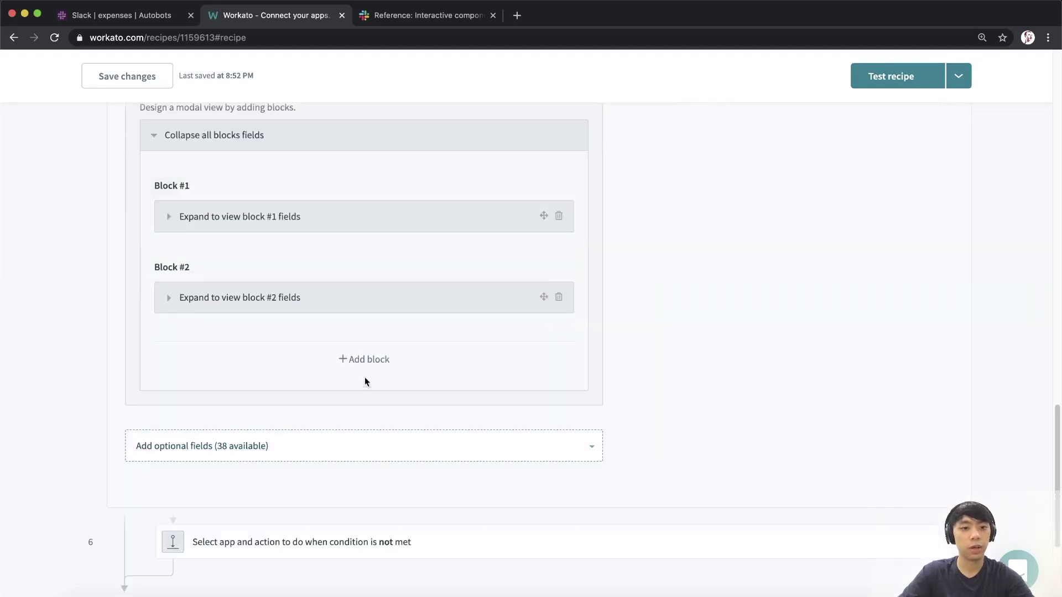
{"action": "left_click", "coordinate": [366, 365]}
{"action": "scroll", "coordinate": [294, 390], "scroll_direction": "down", "scroll_amount": 2}
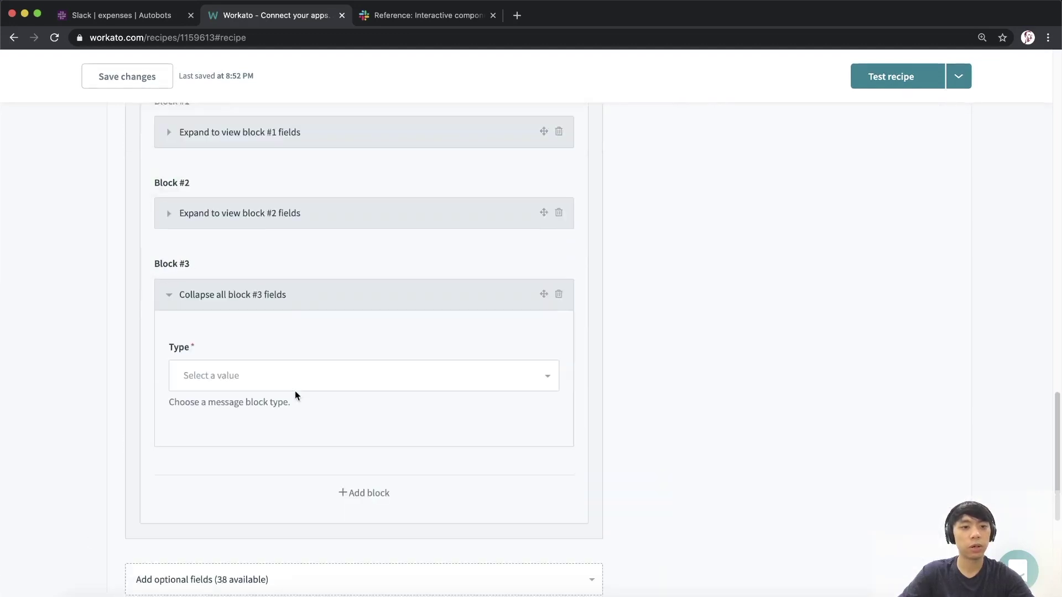
- Check the Date form field in Slack's #expenses channel and set Block #3's type to Datepicker input in Workato
{"action": "left_click", "coordinate": [146, 25]}
{"action": "double_click", "coordinate": [255, 446]}
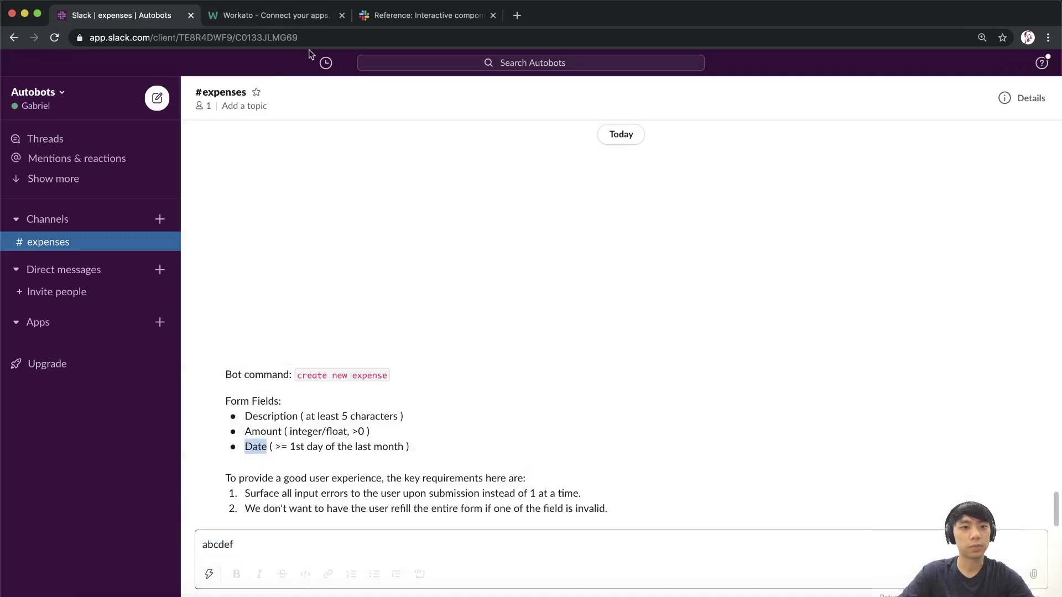
{"action": "left_click", "coordinate": [286, 18]}
{"action": "left_click", "coordinate": [272, 376]}
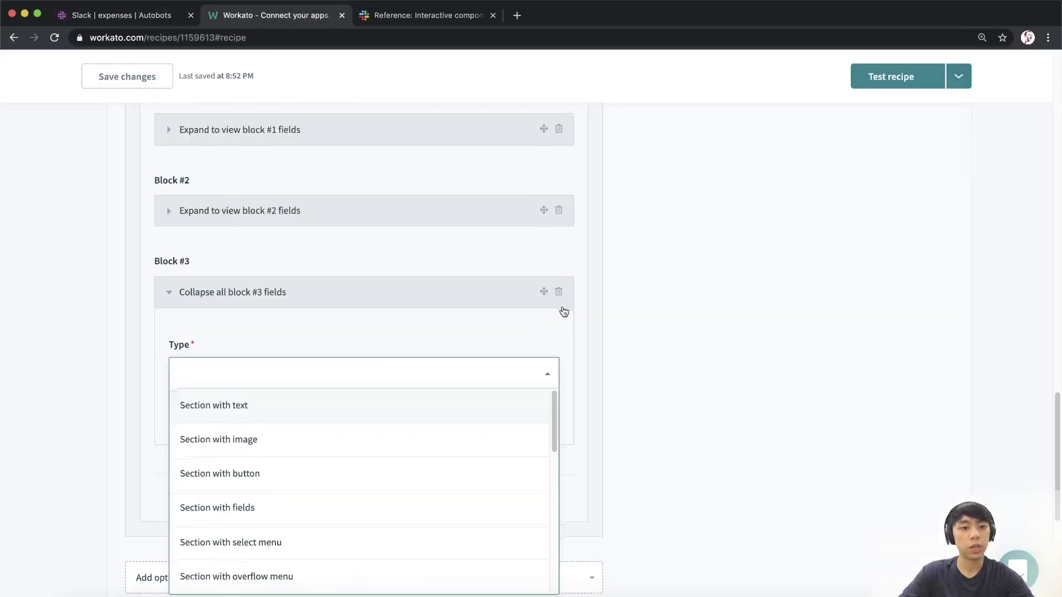
{"action": "scroll", "coordinate": [553, 327], "scroll_direction": "down", "scroll_amount": 2}
{"action": "scroll", "coordinate": [547, 354], "scroll_direction": "down", "scroll_amount": 5}
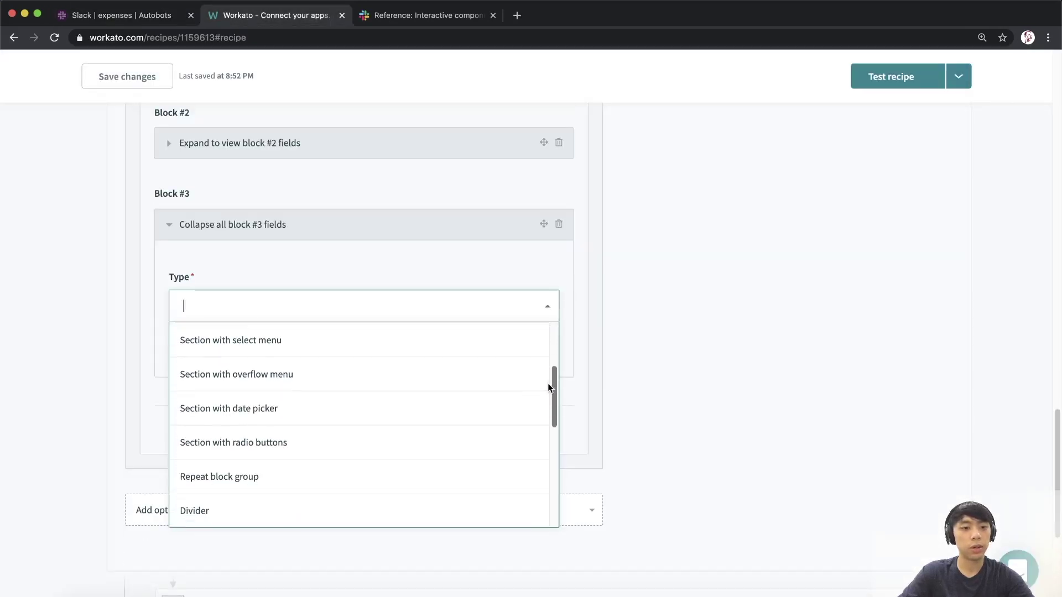
{"action": "scroll", "coordinate": [459, 402], "scroll_direction": "down", "scroll_amount": 6}
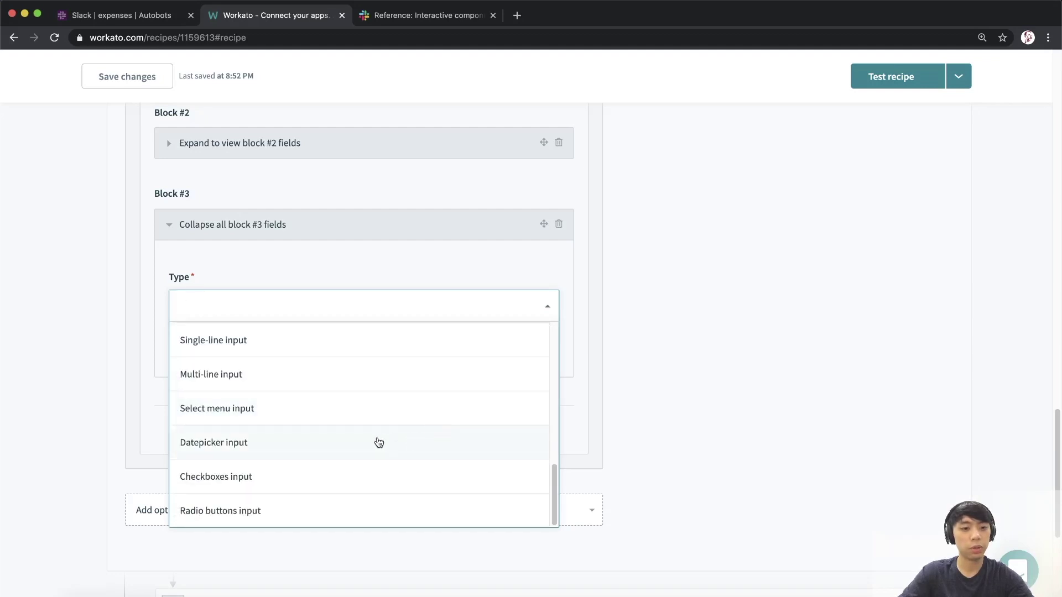
{"action": "left_click", "coordinate": [376, 442]}
- Label Block #3 "Date of your expense"
{"action": "left_click", "coordinate": [339, 393]}
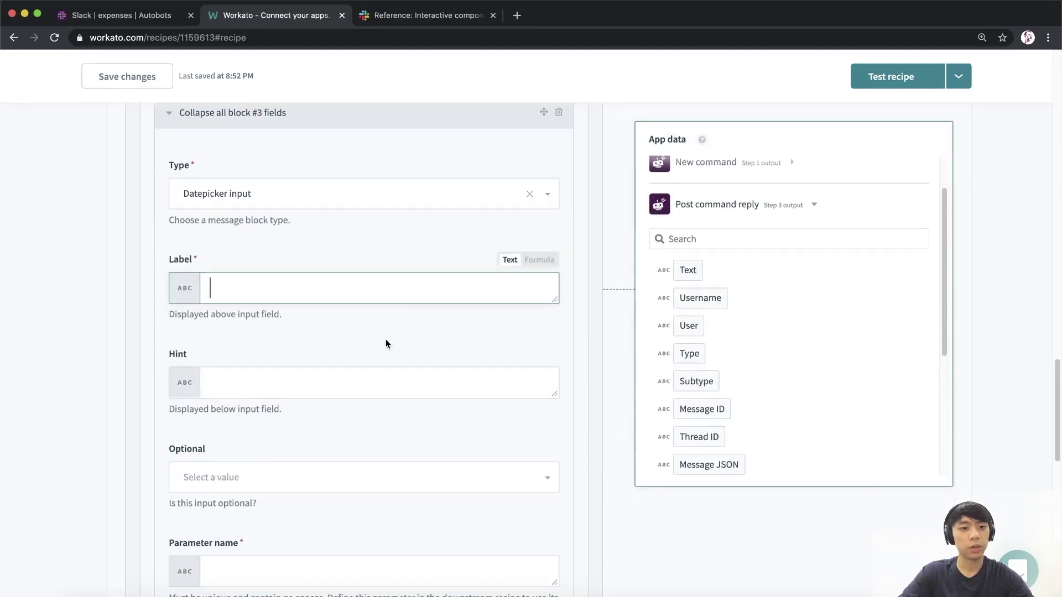
{"action": "type", "text": "Date of you"}
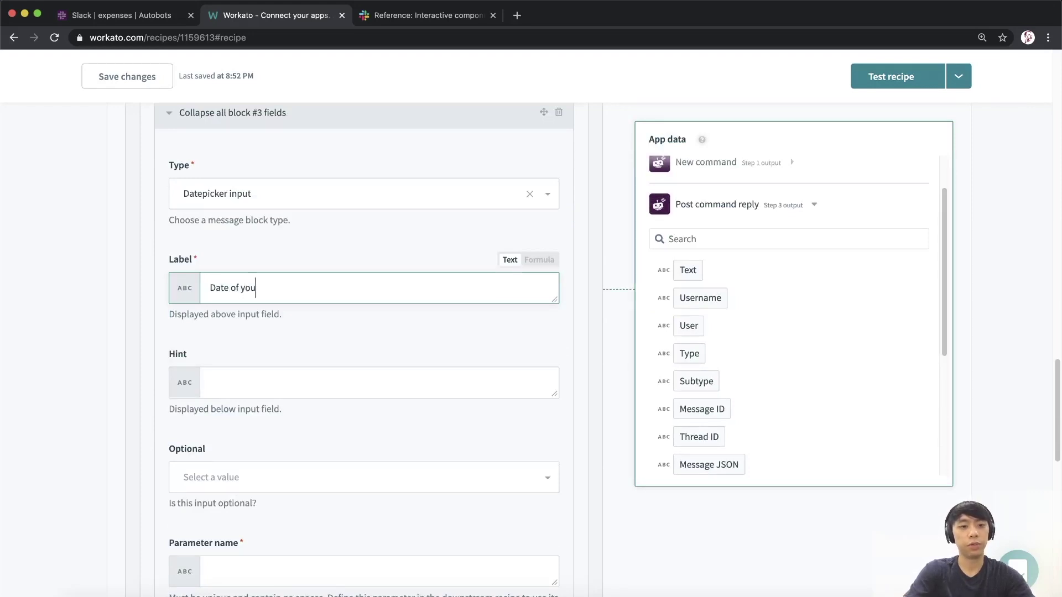
{"action": "type", "text": "r expense"}
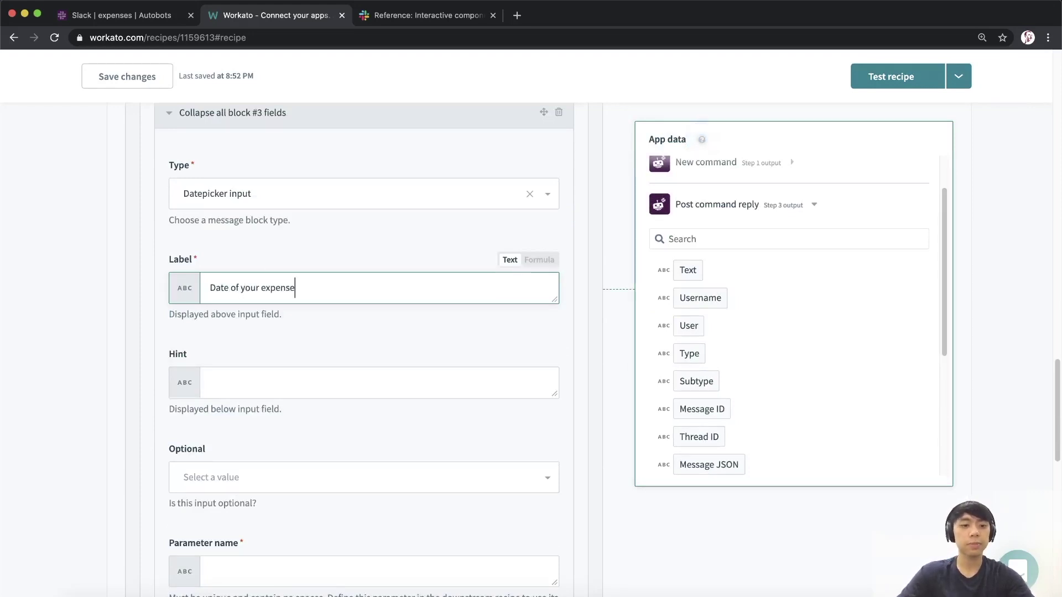
- Set Block #3's Optional setting to No and its parameter name to "date"
{"action": "scroll", "coordinate": [378, 328], "scroll_direction": "down", "scroll_amount": 4}
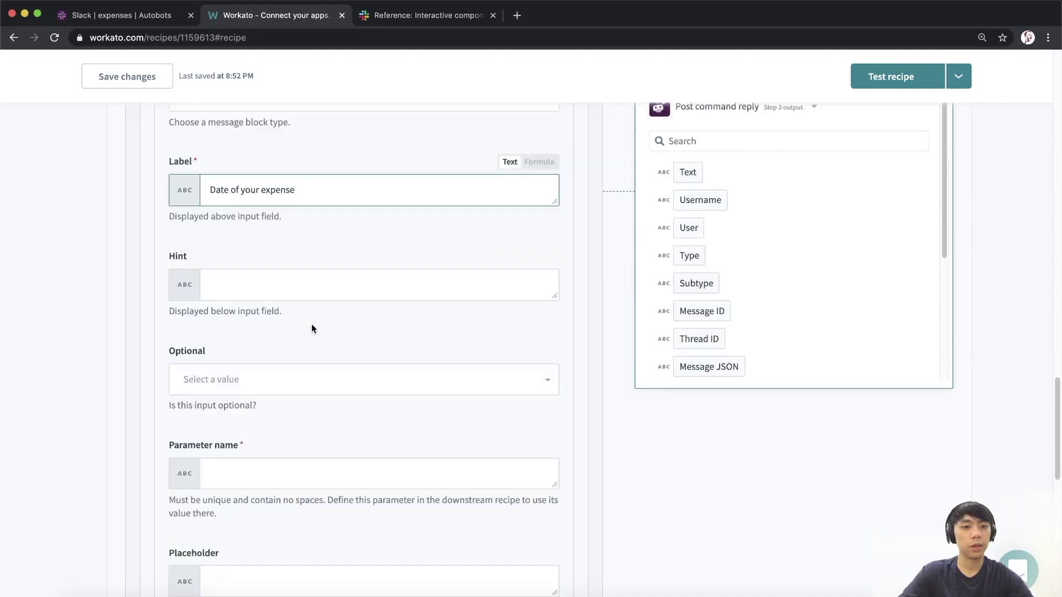
{"action": "scroll", "coordinate": [288, 316], "scroll_direction": "down", "scroll_amount": 2}
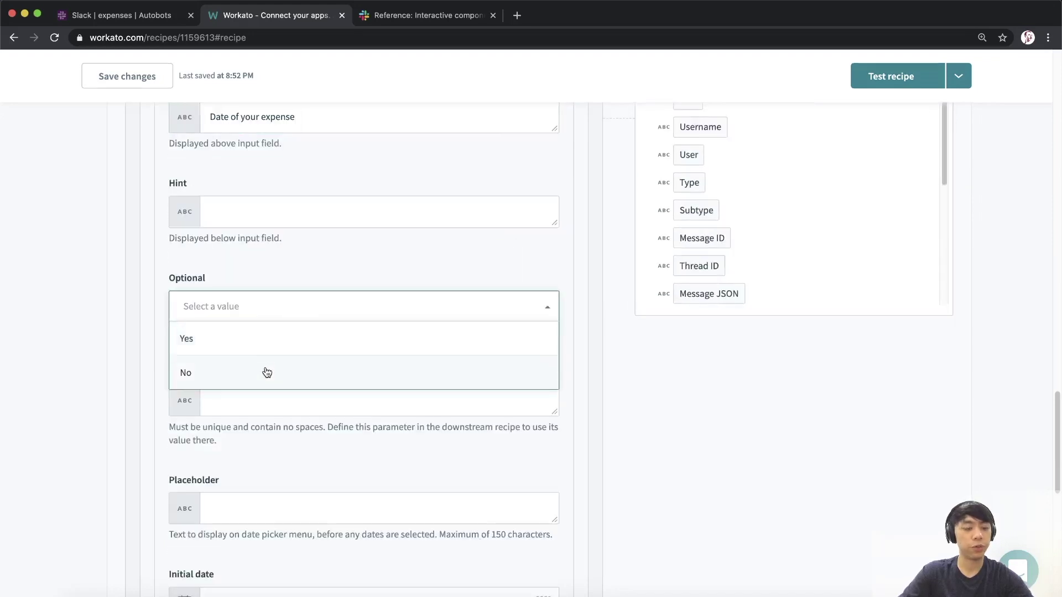
{"action": "left_click", "coordinate": [265, 371]}
{"action": "scroll", "coordinate": [156, 309], "scroll_direction": "down", "scroll_amount": 2}
{"action": "left_click", "coordinate": [279, 292]}
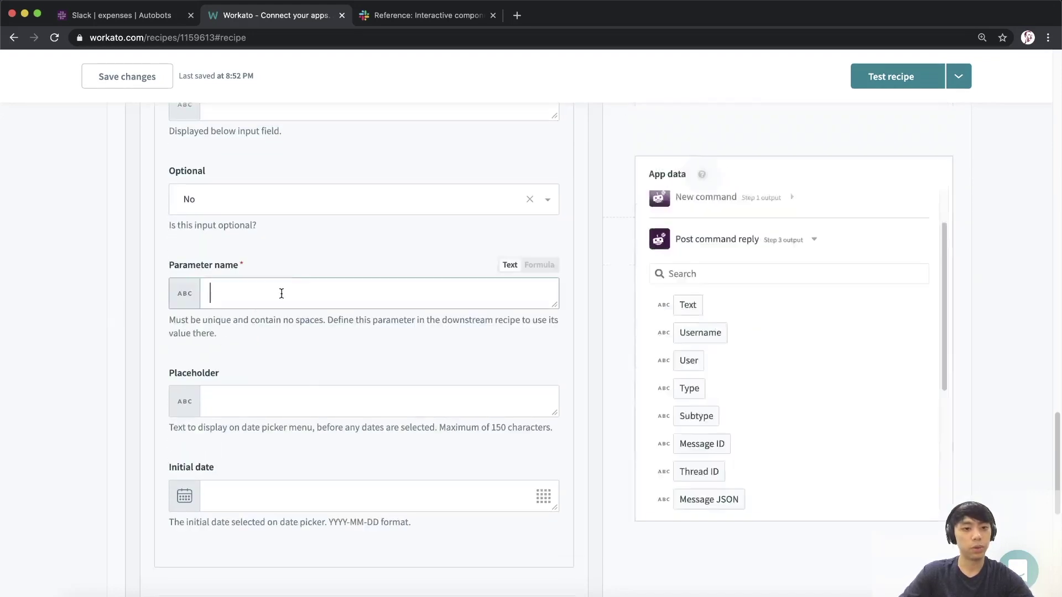
{"action": "type", "text": "date"}
{"action": "left_click", "coordinate": [45, 313]}
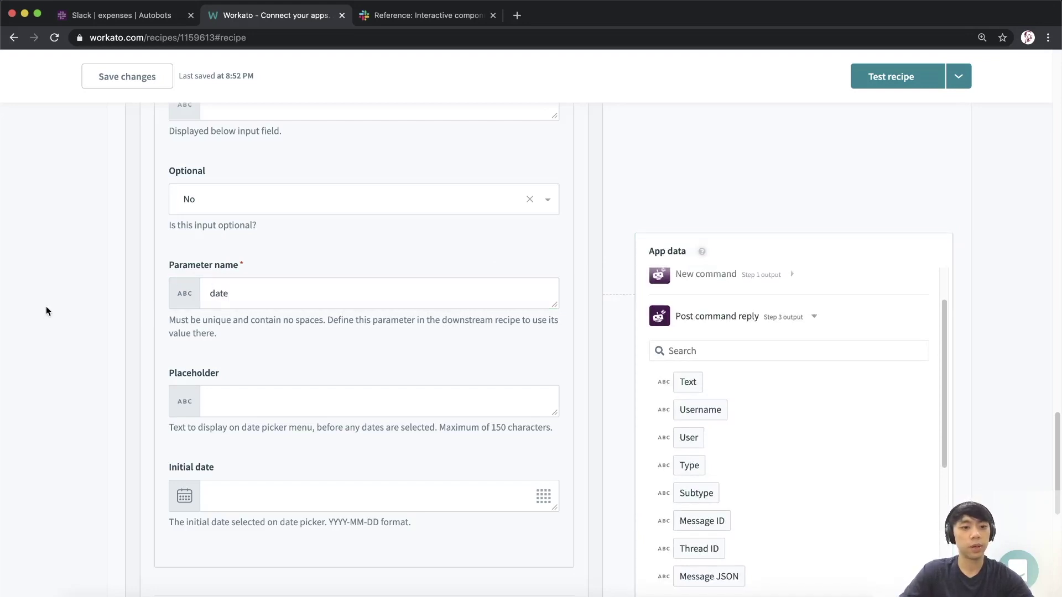
- Review Block #3's remaining datepicker settings against the date requirement in Slack's #expenses channel
{"action": "scroll", "coordinate": [218, 422], "scroll_direction": "down", "scroll_amount": 1}
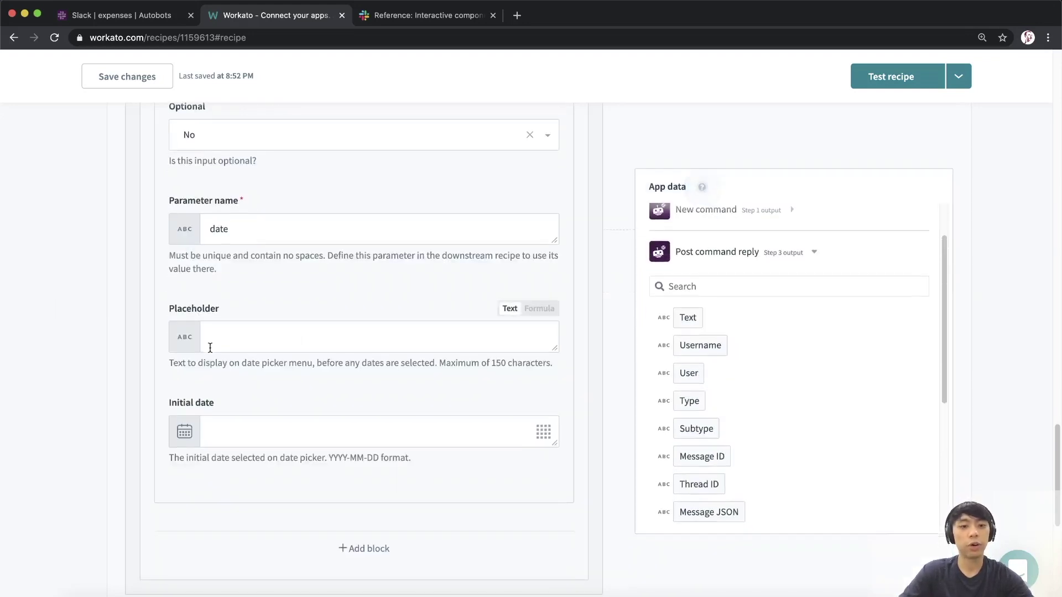
{"action": "scroll", "coordinate": [282, 383], "scroll_direction": "up", "scroll_amount": 1}
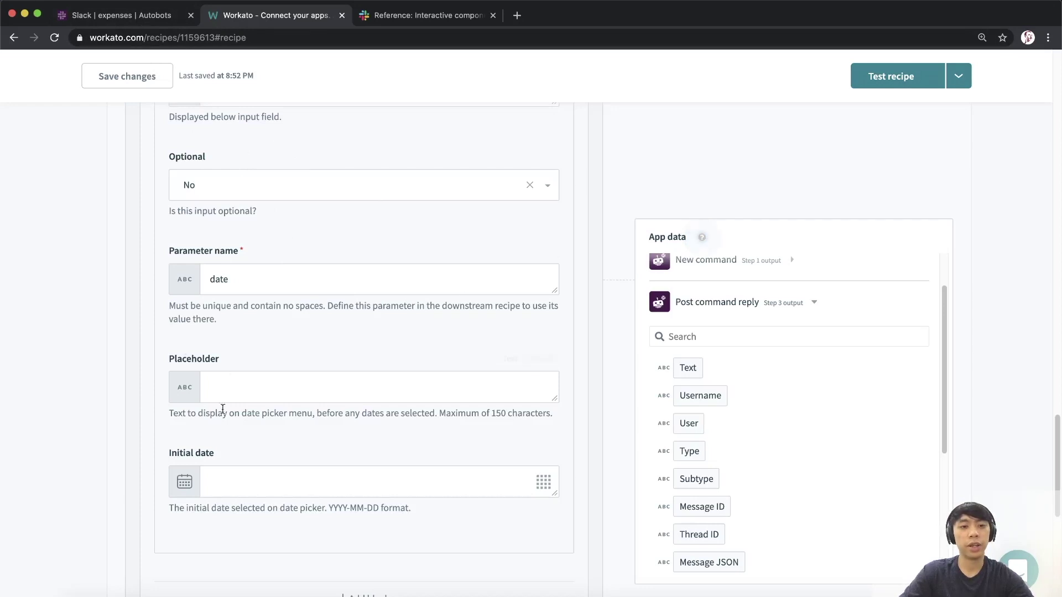
{"action": "left_click", "coordinate": [119, 14]}
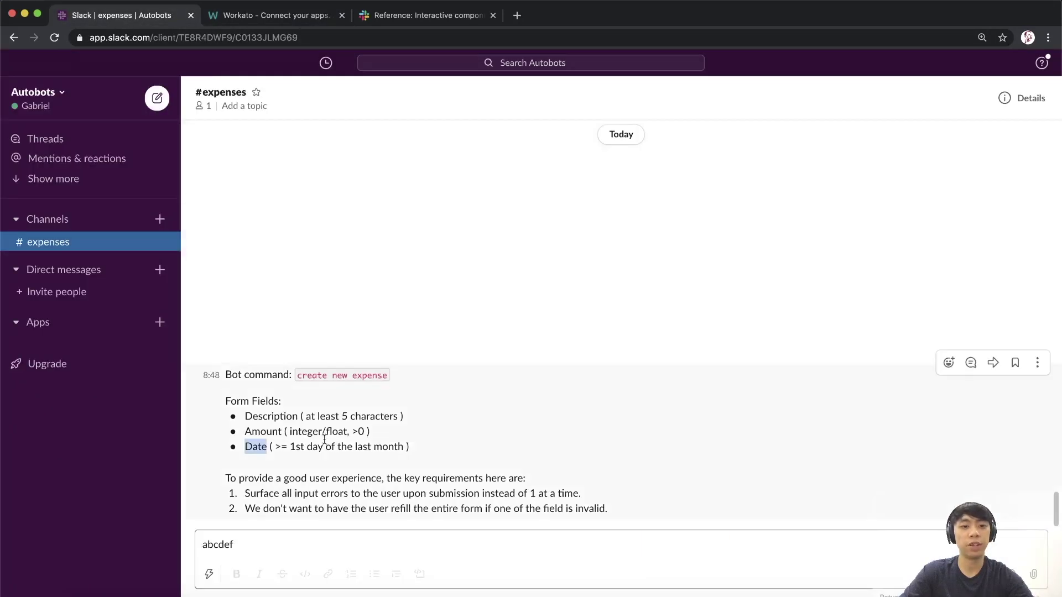
{"action": "left_click_drag", "start_coordinate": [277, 445], "coordinate": [408, 449]}
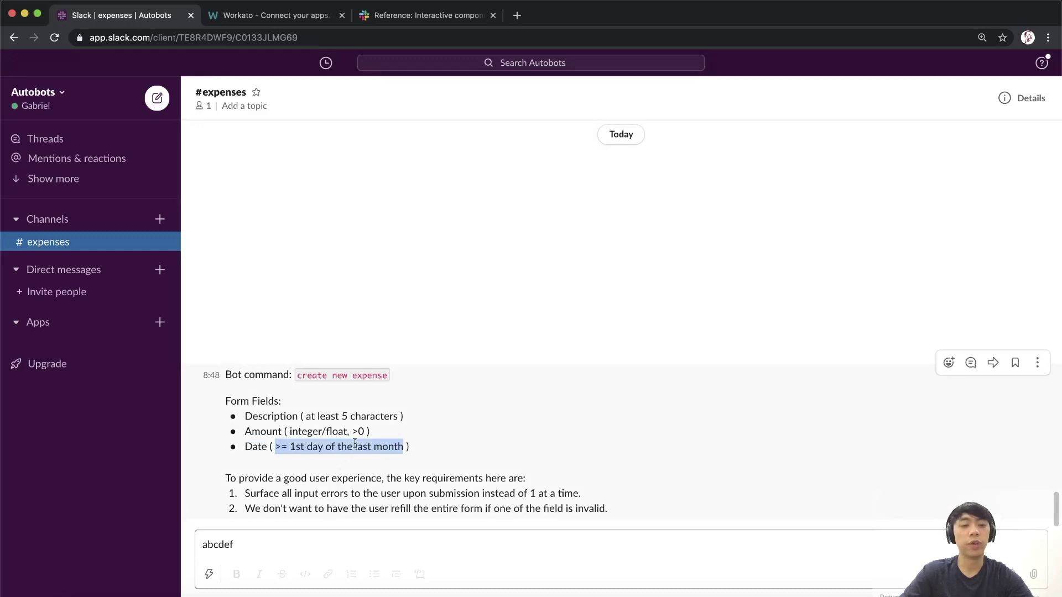
- Return to Workato and collapse all the blocks fields of the "Create an expense" modal
{"action": "left_click", "coordinate": [296, 15]}
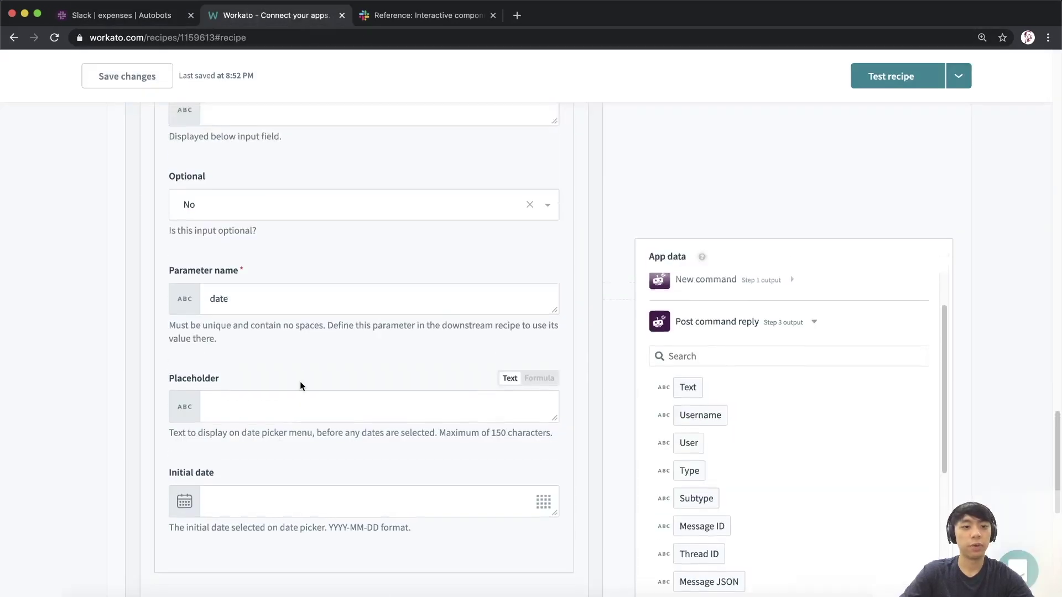
{"action": "scroll", "coordinate": [300, 380], "scroll_direction": "up", "scroll_amount": 10}
{"action": "scroll", "coordinate": [301, 380], "scroll_direction": "down", "scroll_amount": 2}
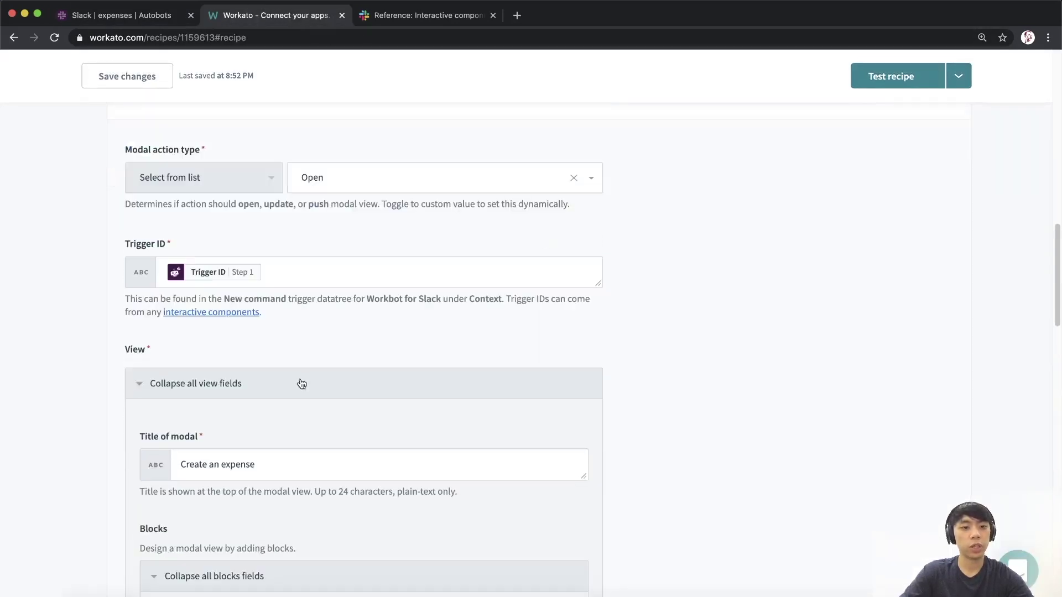
{"action": "scroll", "coordinate": [301, 381], "scroll_direction": "down", "scroll_amount": 2}
{"action": "scroll", "coordinate": [360, 296], "scroll_direction": "down", "scroll_amount": 3}
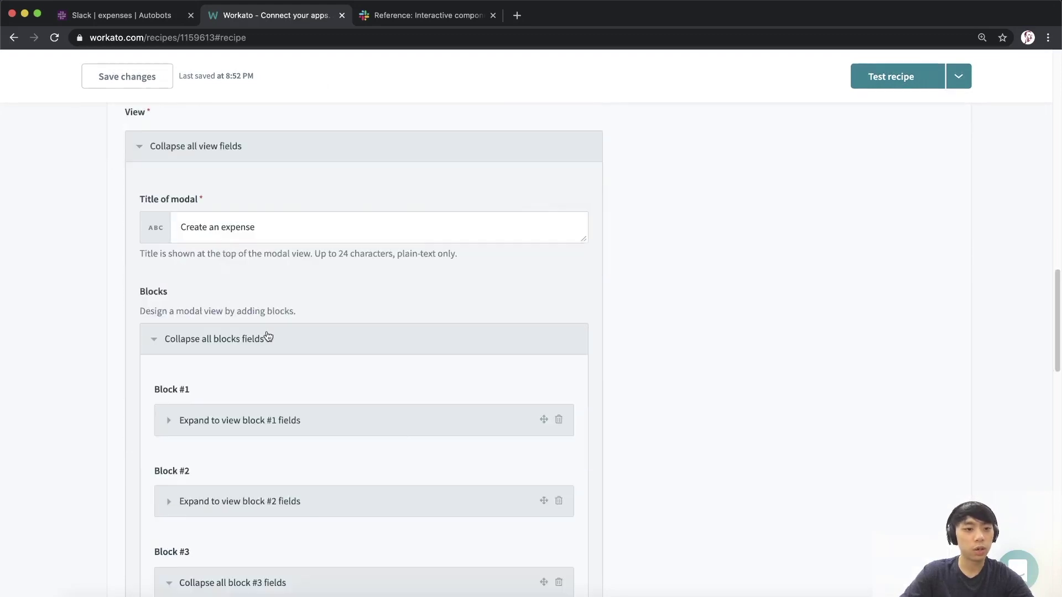
{"action": "left_click", "coordinate": [275, 338]}
- Add all 38 optional fields to the "Create an expense" modal action
{"action": "scroll", "coordinate": [53, 327], "scroll_direction": "down", "scroll_amount": 2}
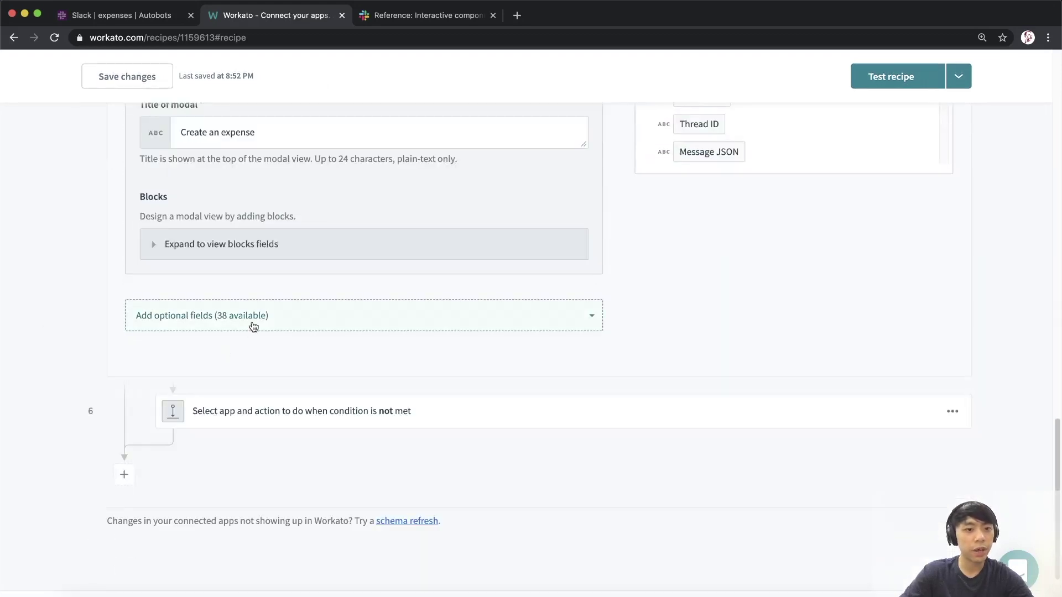
{"action": "left_click", "coordinate": [253, 326]}
{"action": "scroll", "coordinate": [59, 324], "scroll_direction": "down", "scroll_amount": 1}
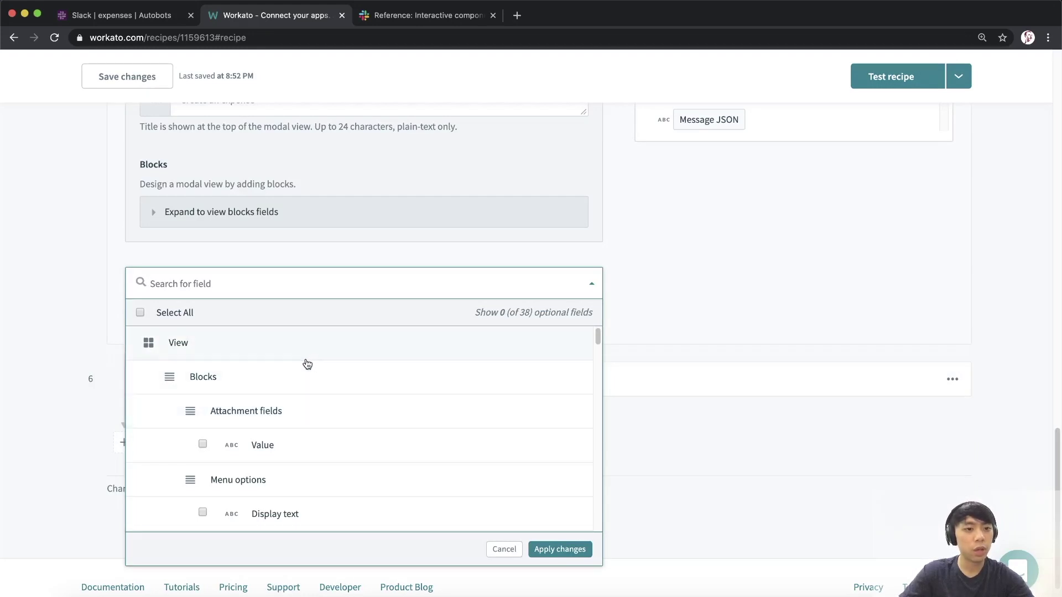
{"action": "left_click", "coordinate": [181, 315]}
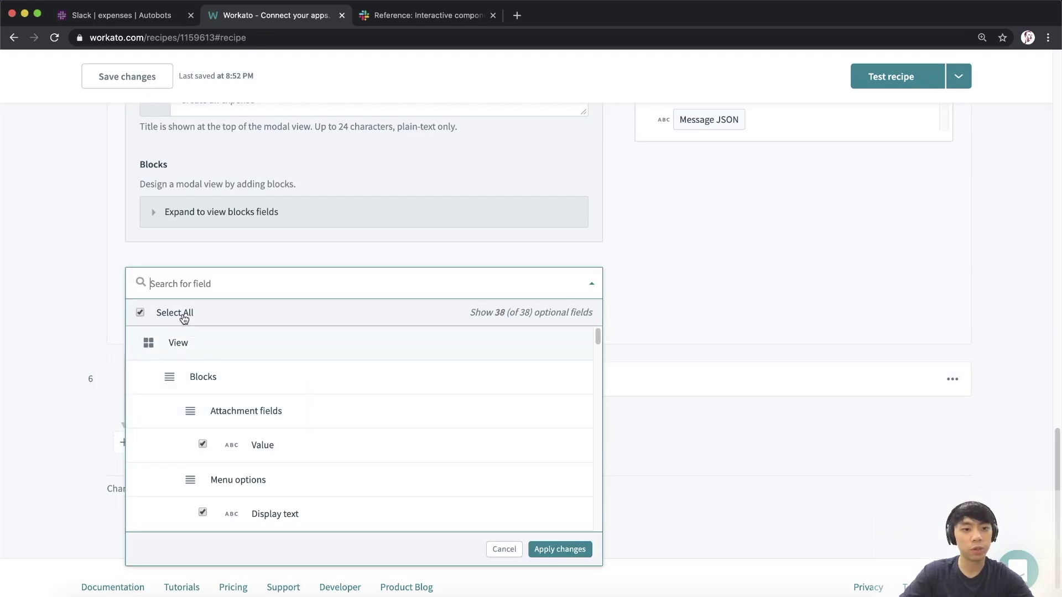
{"action": "scroll", "coordinate": [548, 466], "scroll_direction": "down", "scroll_amount": 5}
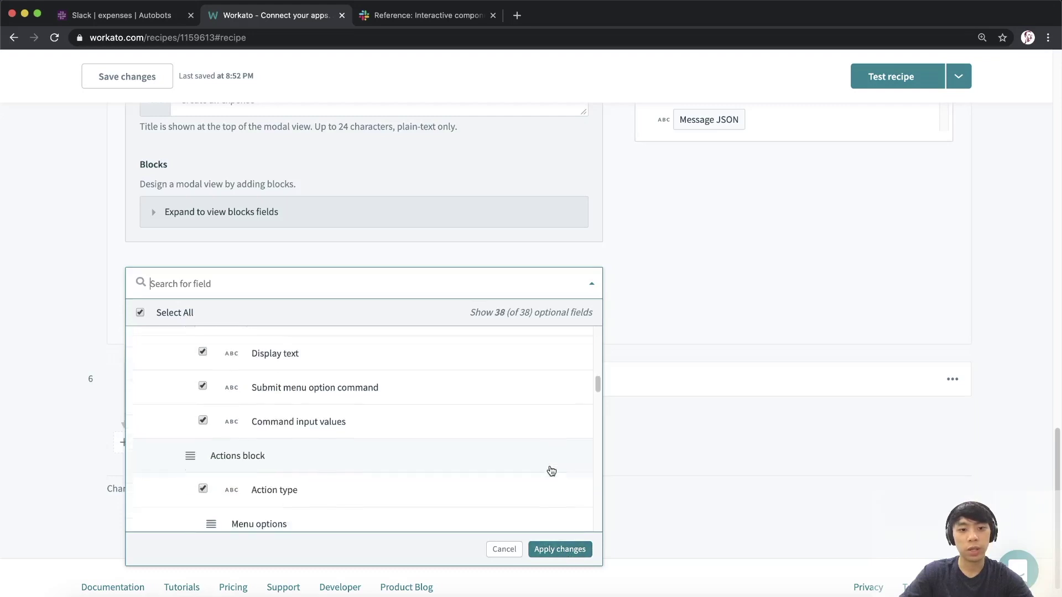
{"action": "left_click", "coordinate": [560, 550]}
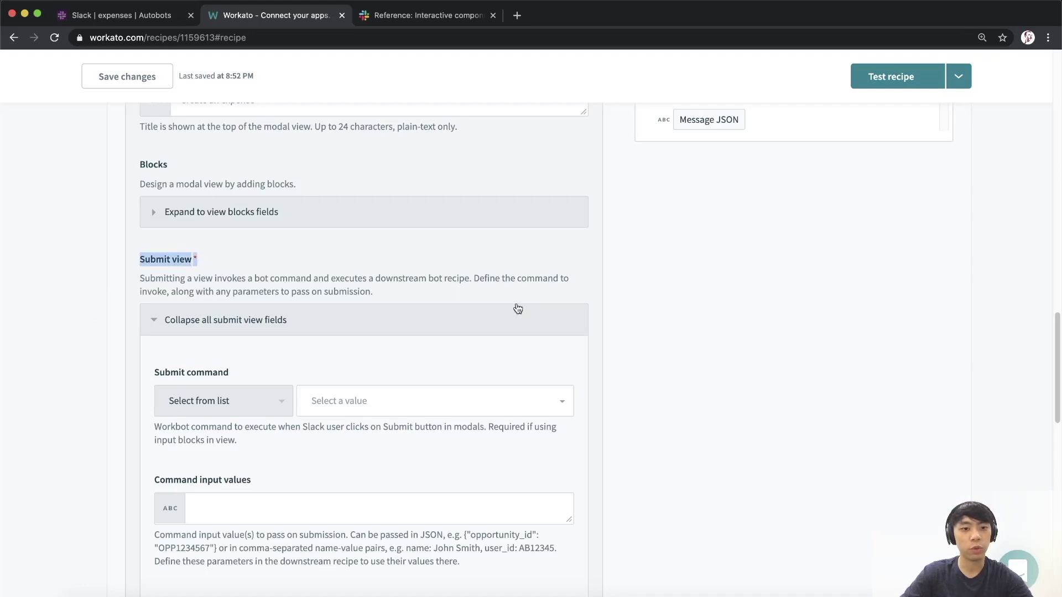
- Review the Submit view requirements and switch the Submit command from list selection to a custom value
{"action": "scroll", "coordinate": [210, 300], "scroll_direction": "down", "scroll_amount": 1}
{"action": "scroll", "coordinate": [211, 300], "scroll_direction": "down", "scroll_amount": 2}
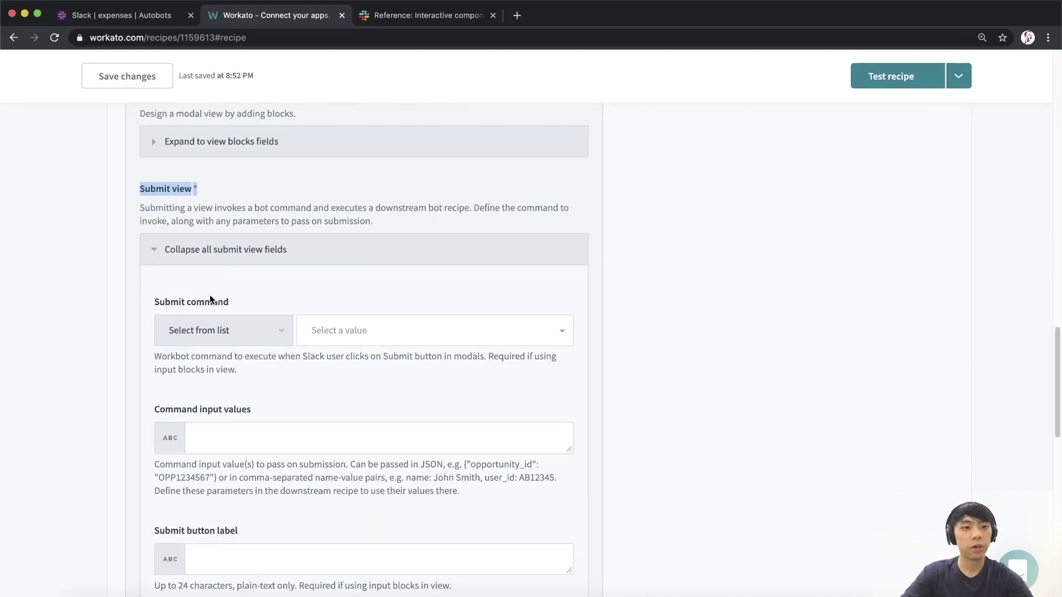
{"action": "scroll", "coordinate": [210, 297], "scroll_direction": "down", "scroll_amount": 1}
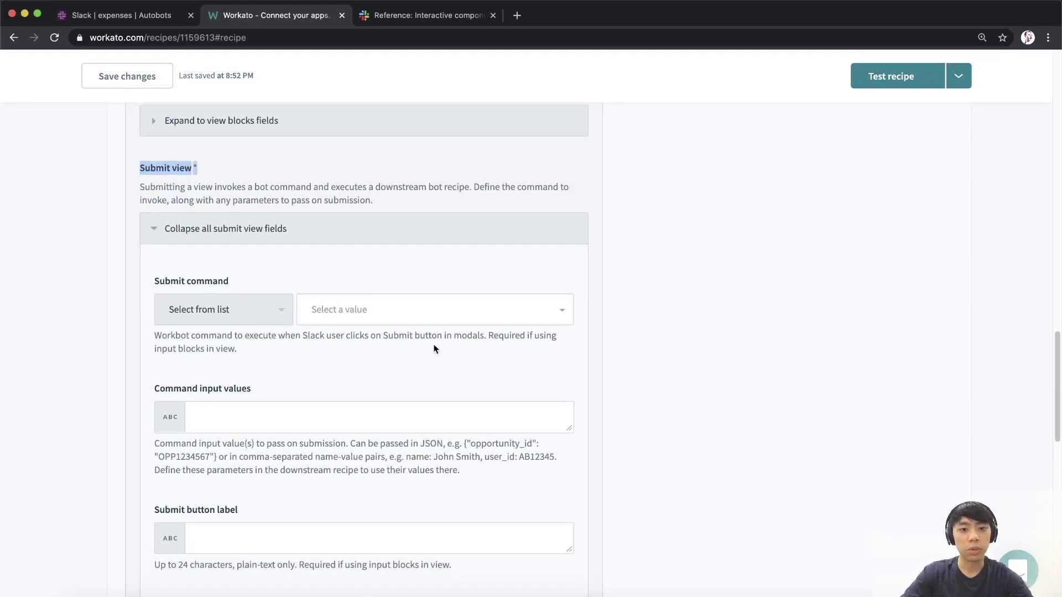
{"action": "left_click_drag", "start_coordinate": [489, 335], "coordinate": [512, 349]}
{"action": "scroll", "coordinate": [585, 347], "scroll_direction": "down", "scroll_amount": 2}
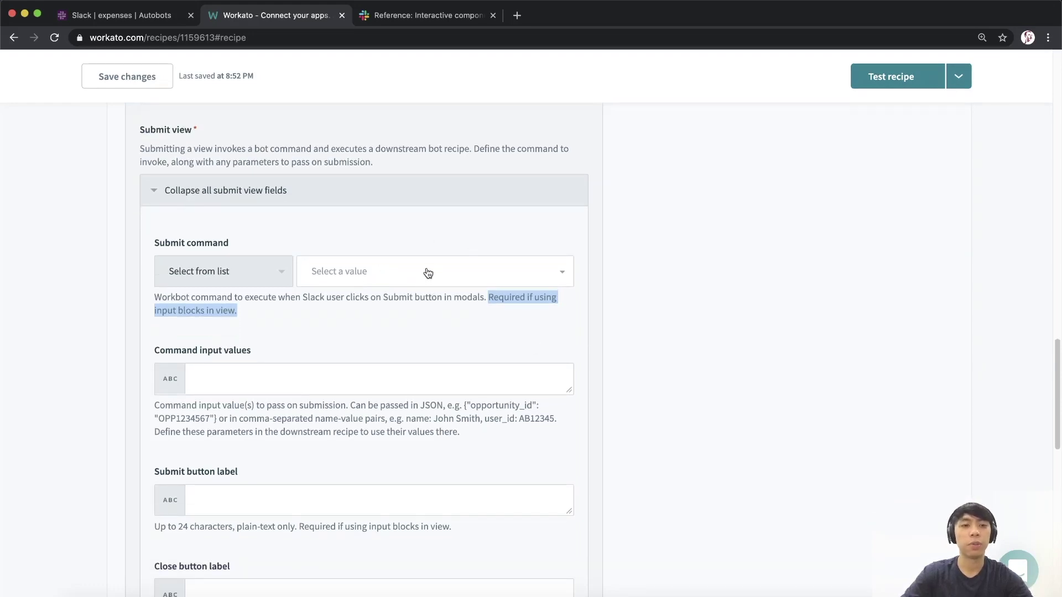
{"action": "left_click", "coordinate": [369, 228]}
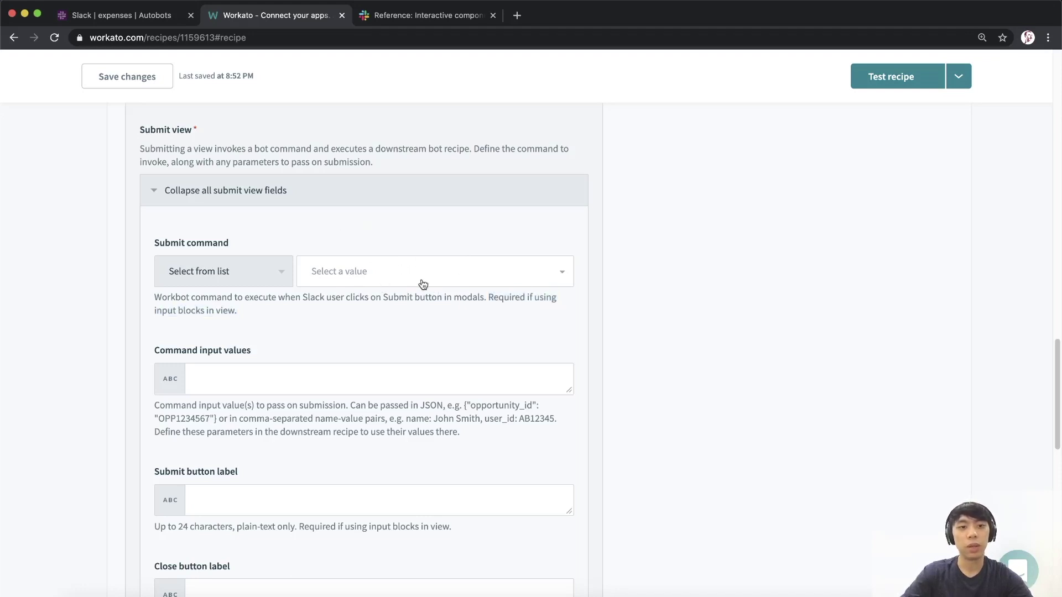
{"action": "left_click", "coordinate": [367, 276]}
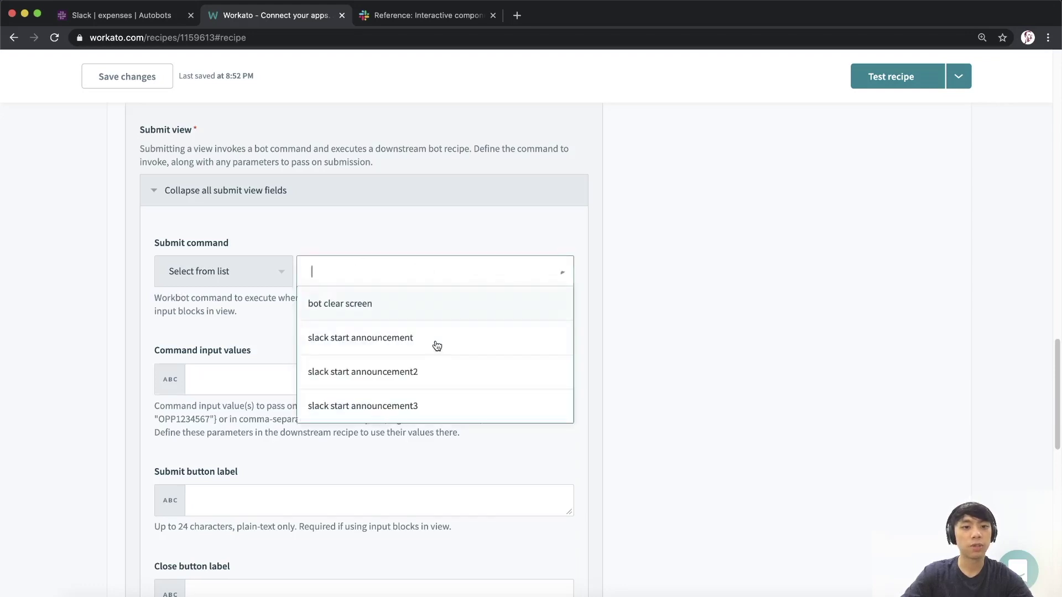
{"action": "left_click", "coordinate": [410, 269]}
{"action": "left_click", "coordinate": [262, 272]}
{"action": "left_click", "coordinate": [250, 346]}
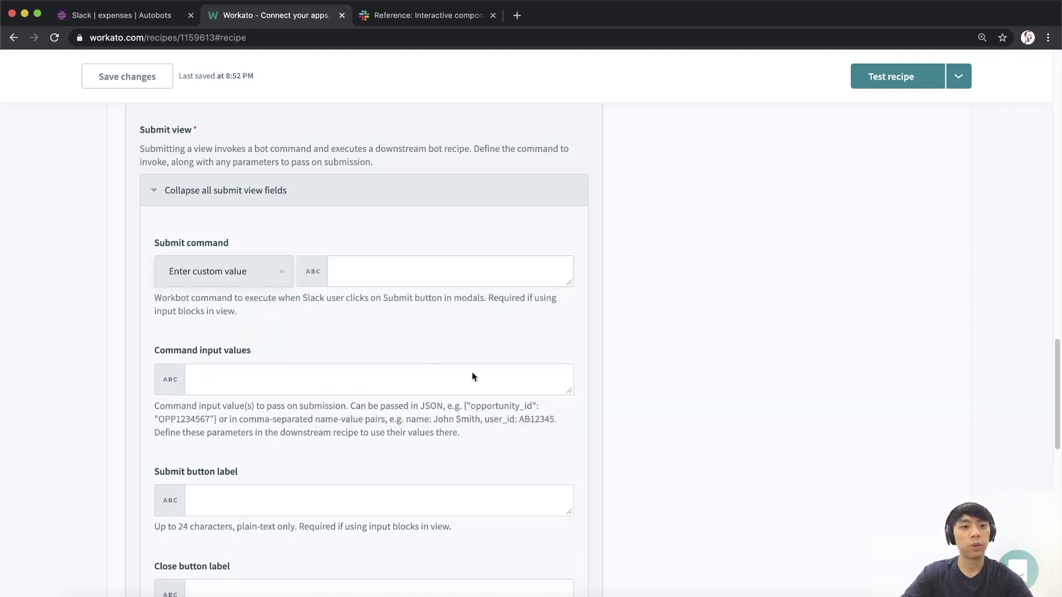
- Fill the Submit command with the Recipe ID datapill from Properties
{"action": "left_click", "coordinate": [449, 282]}
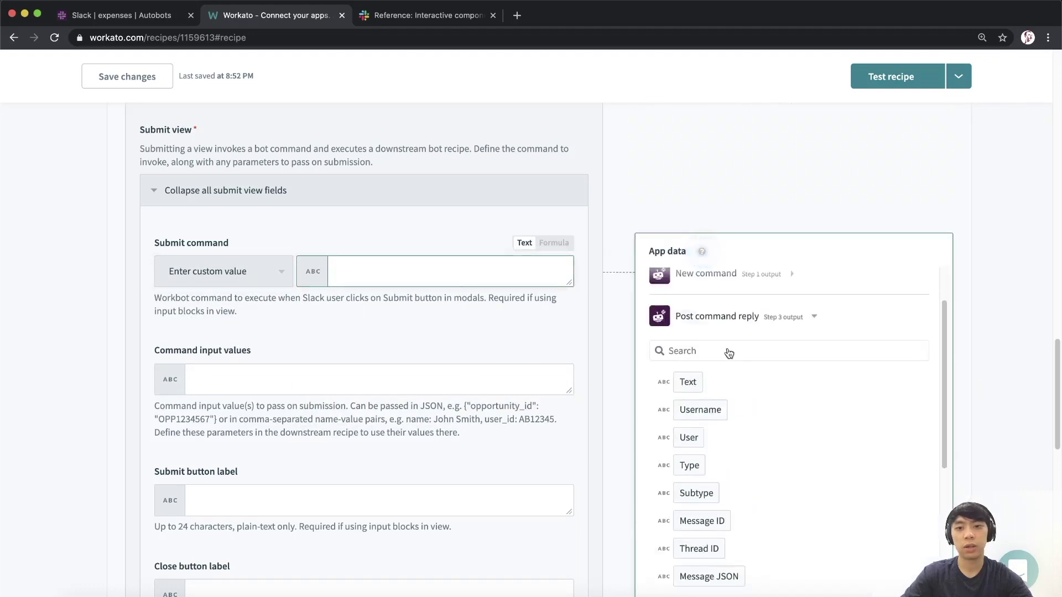
{"action": "scroll", "coordinate": [771, 387], "scroll_direction": "up", "scroll_amount": 3}
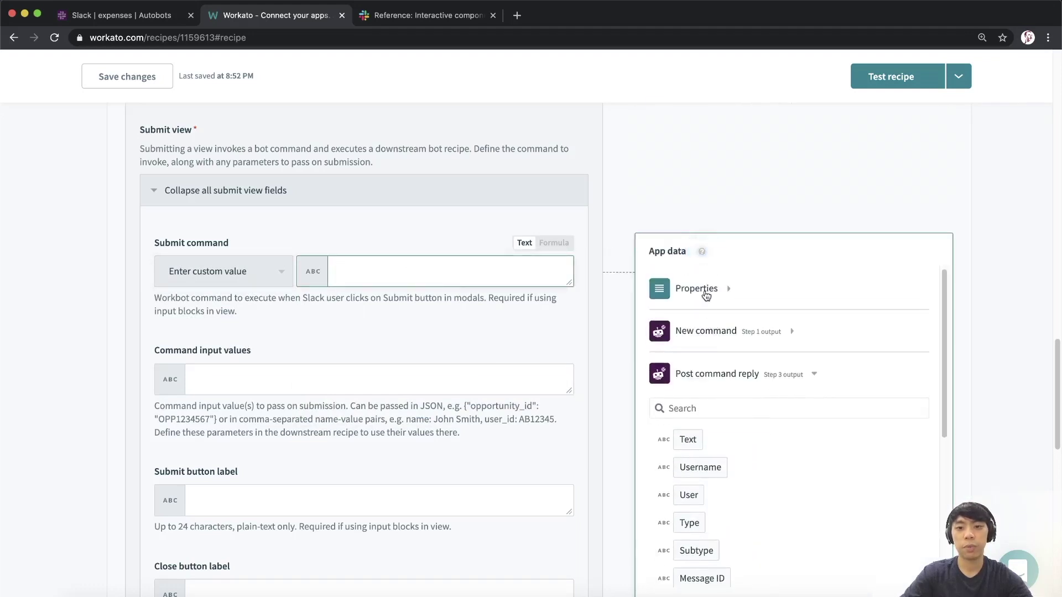
{"action": "left_click", "coordinate": [706, 293]}
{"action": "scroll", "coordinate": [736, 427], "scroll_direction": "down", "scroll_amount": 1}
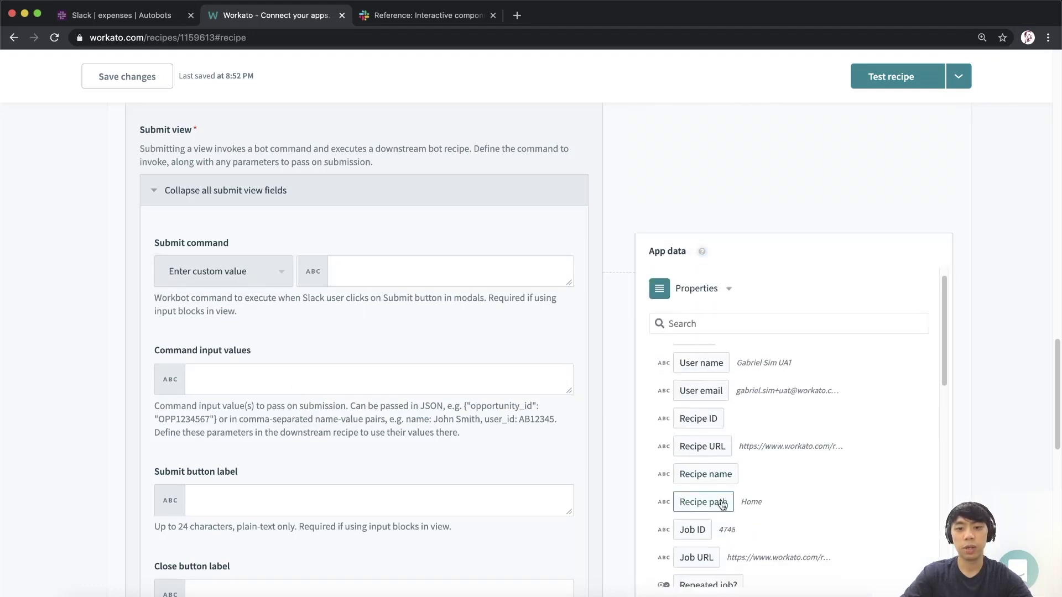
{"action": "left_click", "coordinate": [714, 420]}
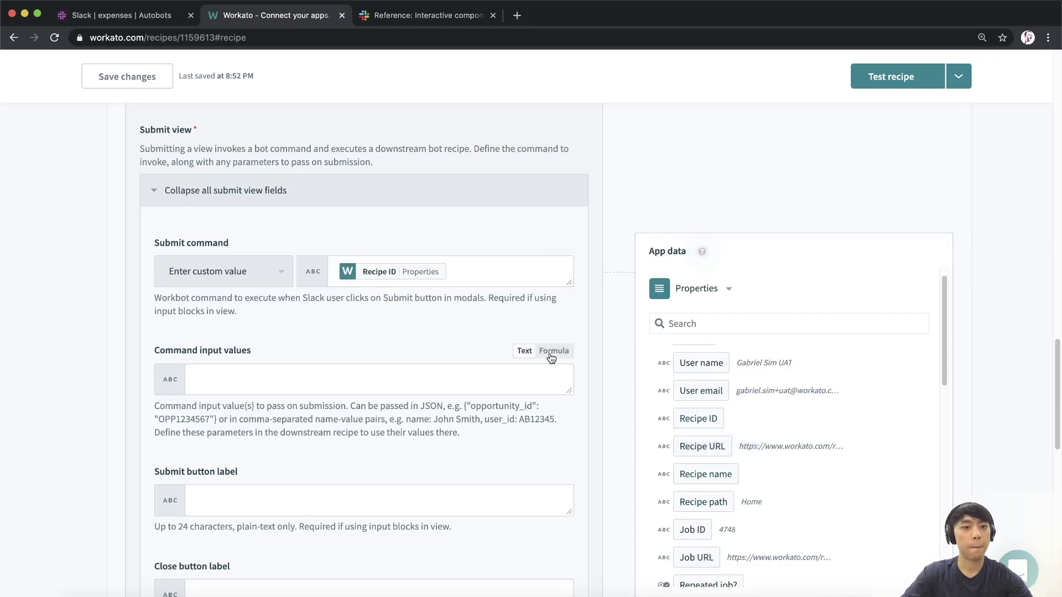
- Label the modal's submit button "Create expense" and its close button "Cancel"
{"action": "scroll", "coordinate": [228, 277], "scroll_direction": "down", "scroll_amount": 5}
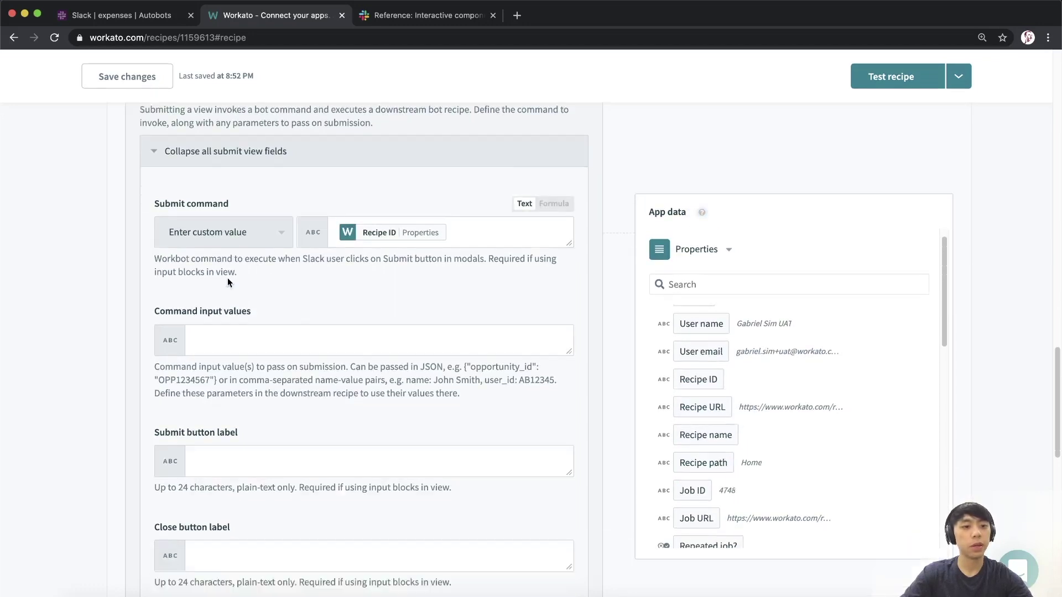
{"action": "scroll", "coordinate": [213, 297], "scroll_direction": "down", "scroll_amount": 2}
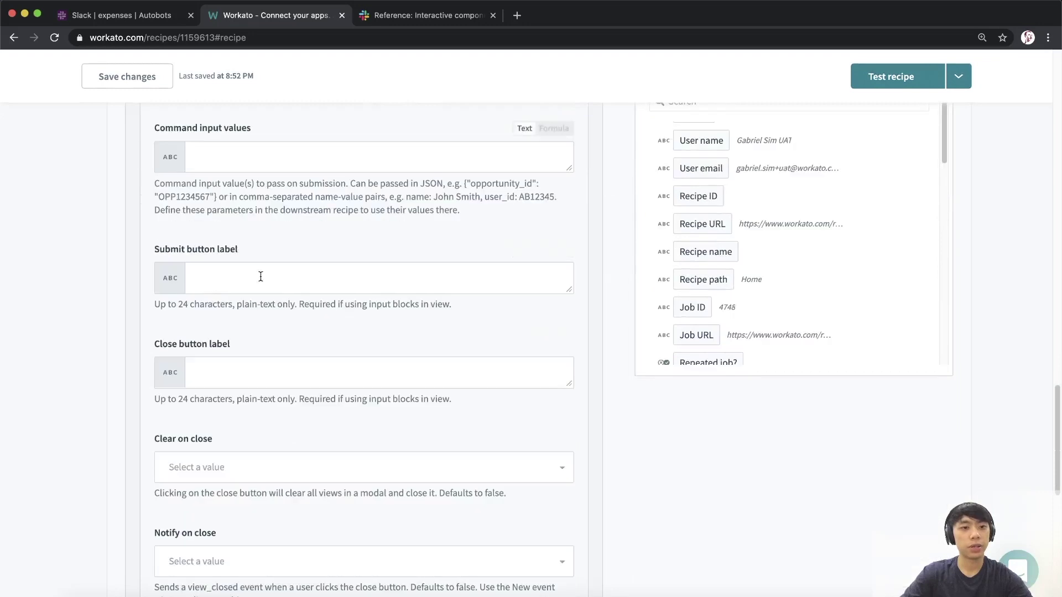
{"action": "left_click", "coordinate": [198, 272]}
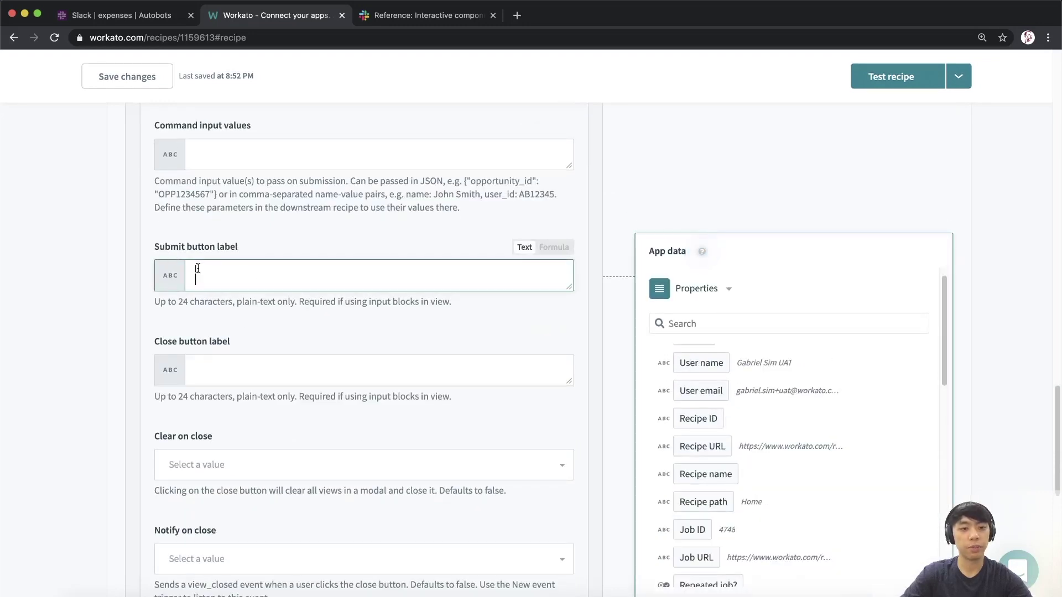
{"action": "type", "text": "C"}
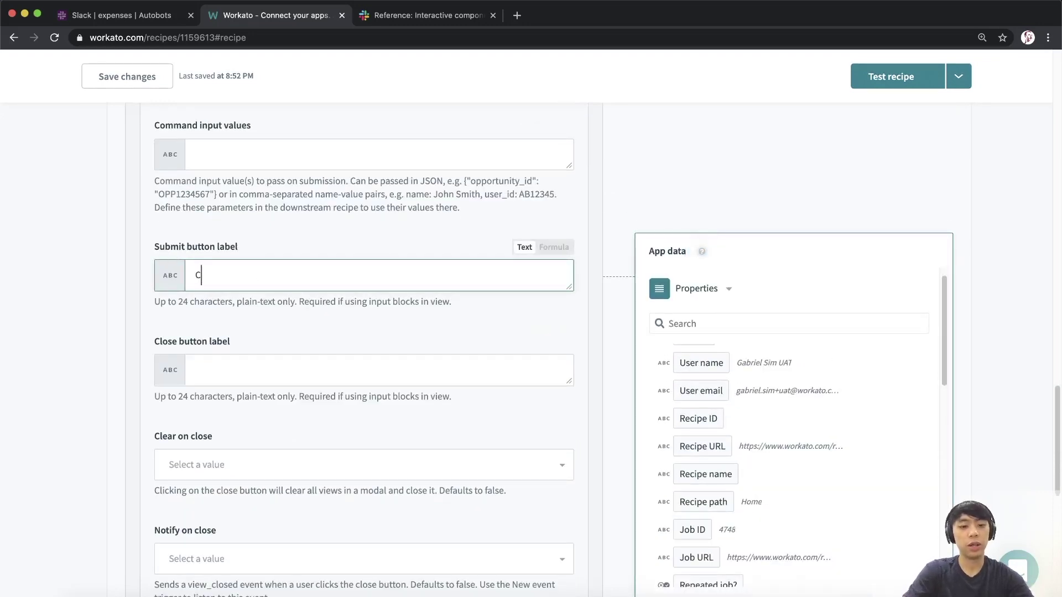
{"action": "type", "text": "reate expense"}
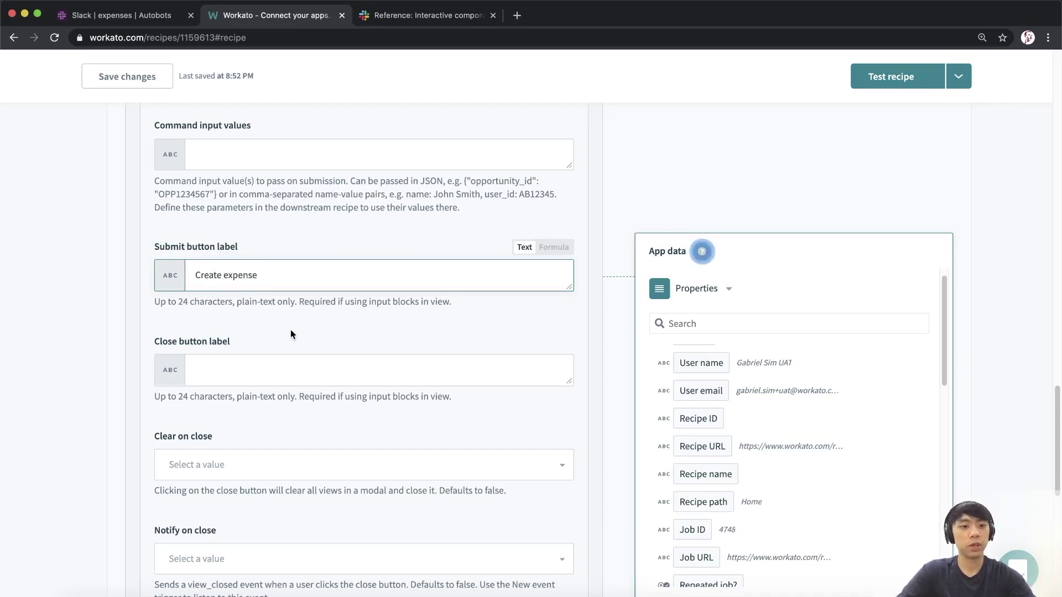
{"action": "left_click", "coordinate": [285, 363]}
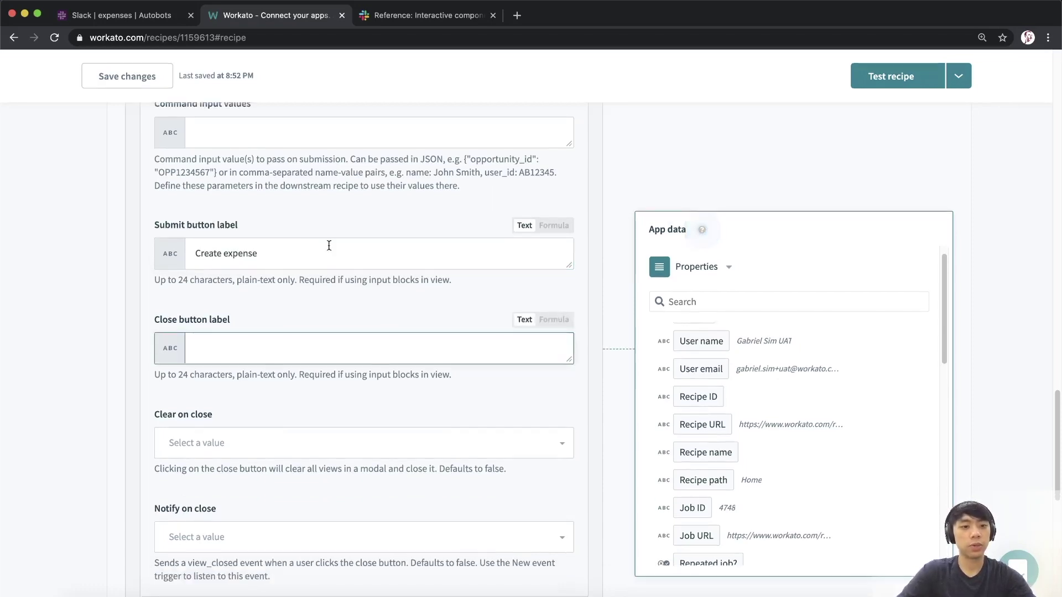
{"action": "type", "text": "Cancel"}
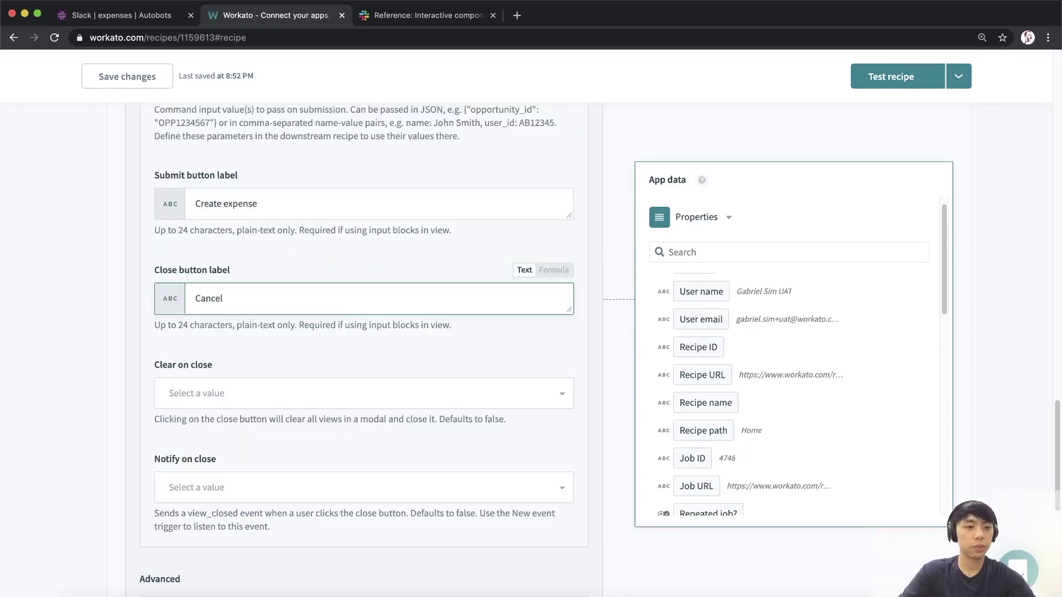
- Collapse the modal view action and delete the empty step 6 from the ELSE branch
{"action": "scroll", "coordinate": [144, 307], "scroll_direction": "down", "scroll_amount": 3}
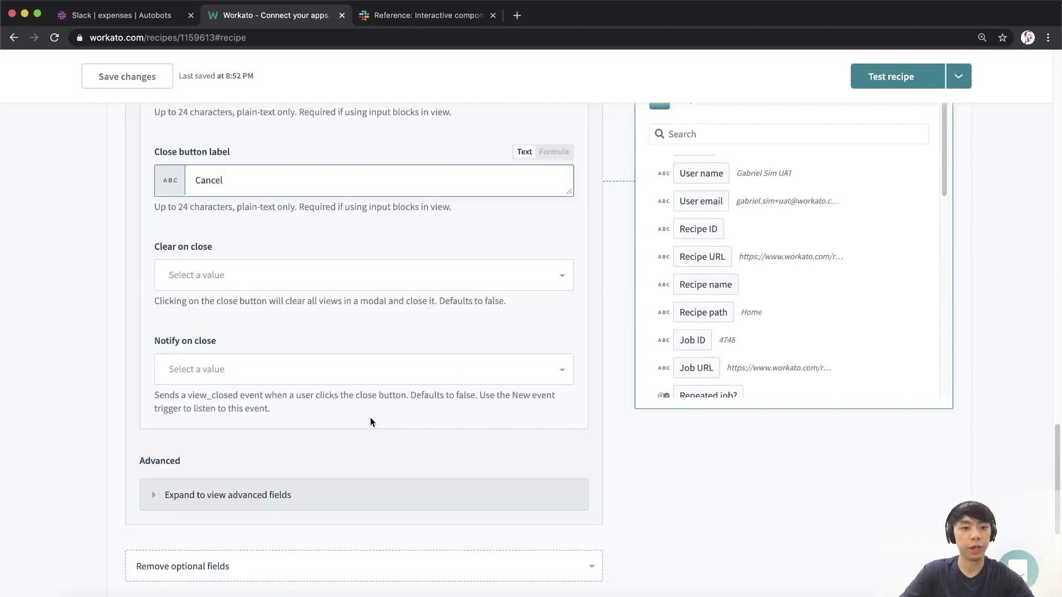
{"action": "scroll", "coordinate": [370, 422], "scroll_direction": "up", "scroll_amount": 20}
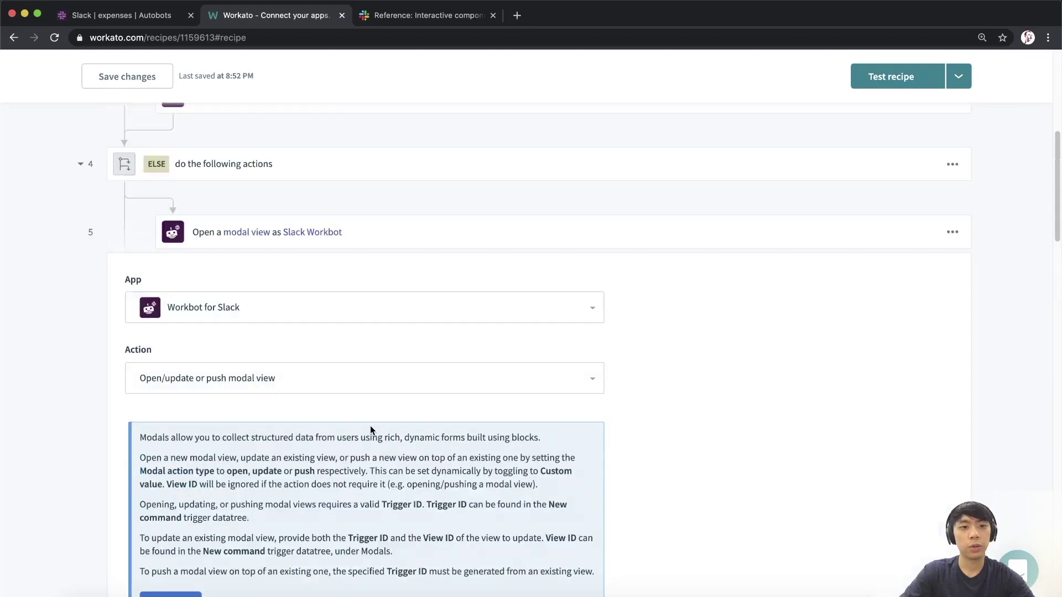
{"action": "left_click", "coordinate": [417, 250]}
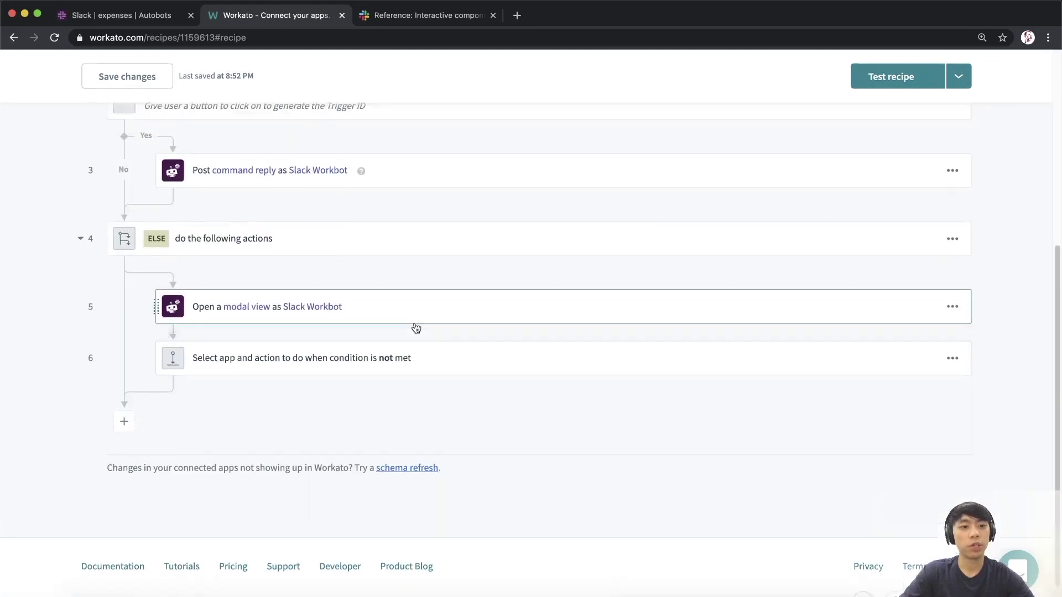
{"action": "scroll", "coordinate": [416, 328], "scroll_direction": "up", "scroll_amount": 3}
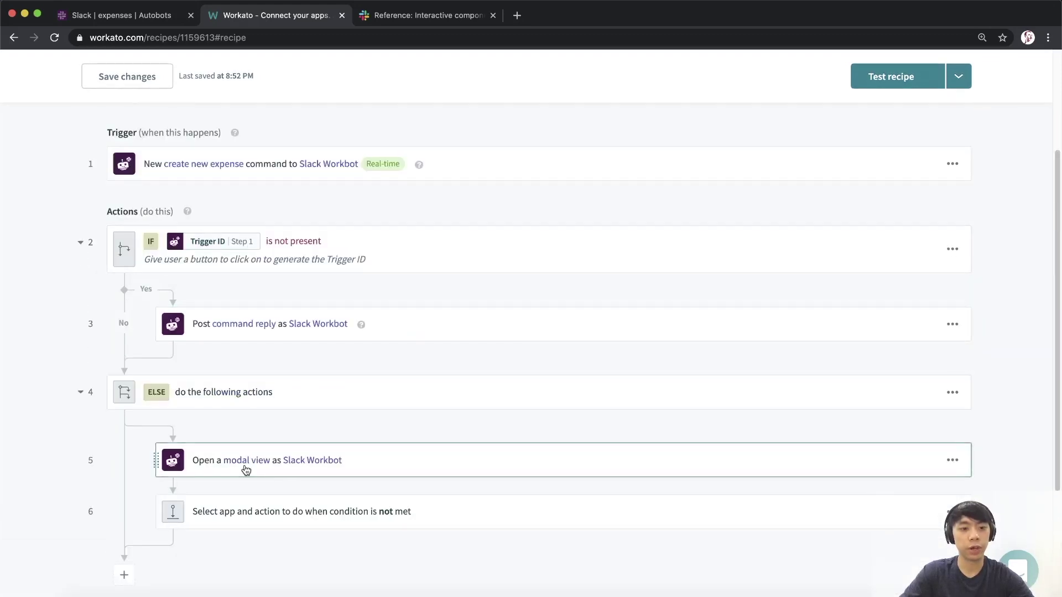
{"action": "left_click", "coordinate": [953, 511]}
{"action": "left_click", "coordinate": [864, 539]}
{"action": "left_click", "coordinate": [858, 573]}
- Start the "1. Create New Expense" recipe
{"action": "scroll", "coordinate": [592, 464], "scroll_direction": "up", "scroll_amount": 5}
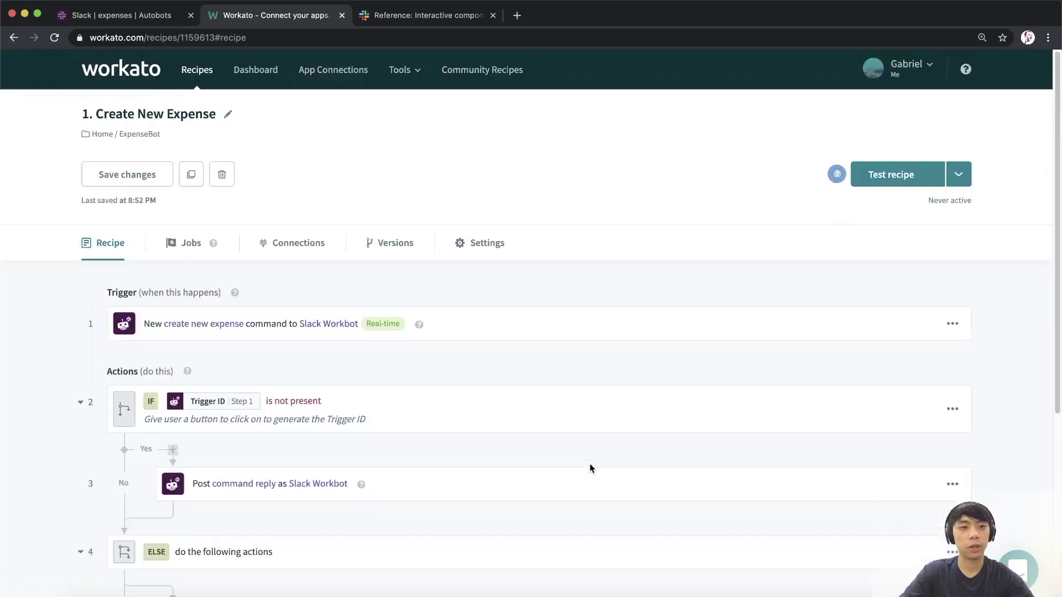
{"action": "left_click", "coordinate": [952, 181]}
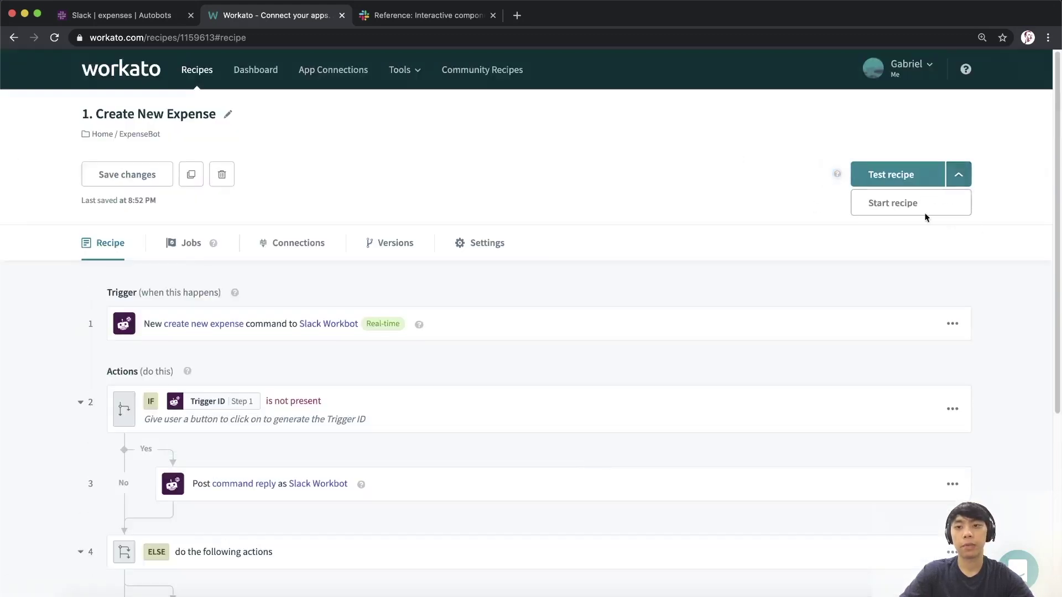
{"action": "left_click", "coordinate": [910, 202]}
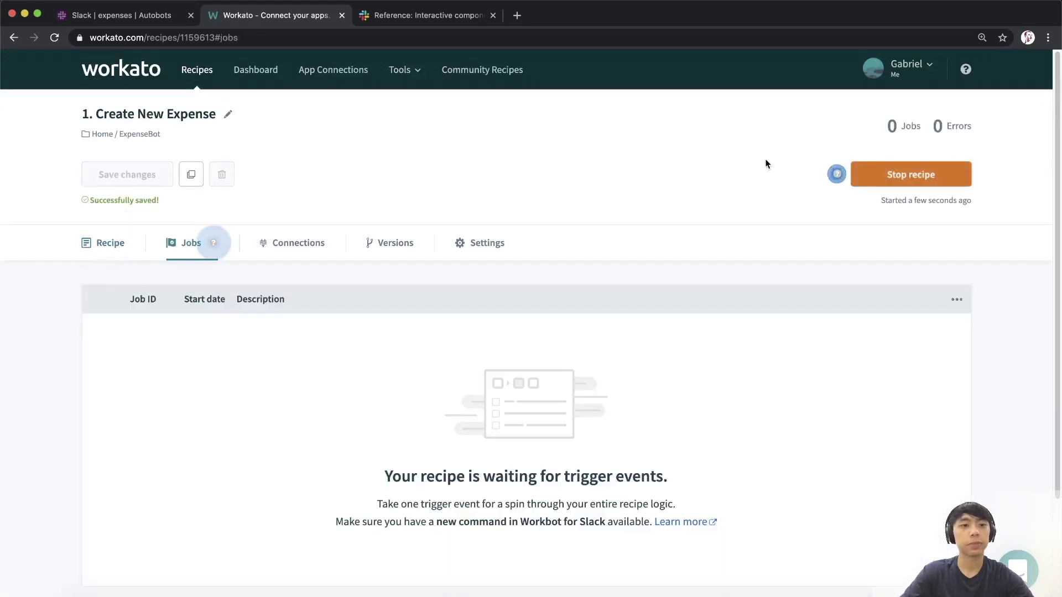
- Switch to Slack and jump to the BumbleBee app's conversation
{"action": "left_click", "coordinate": [130, 17]}
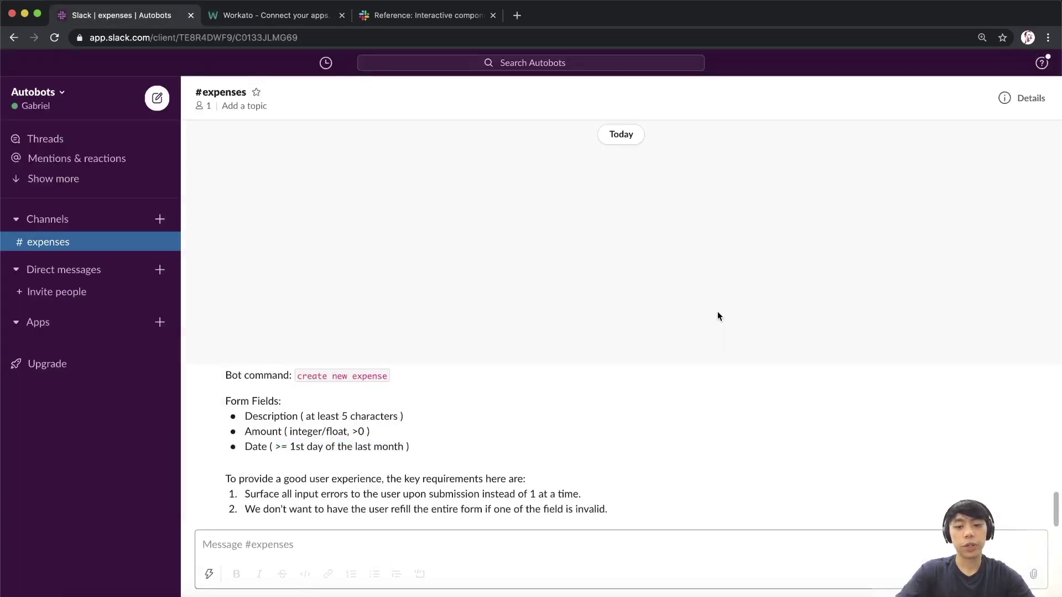
{"action": "key", "text": "super+k"}
{"action": "type", "text": "bumble"}
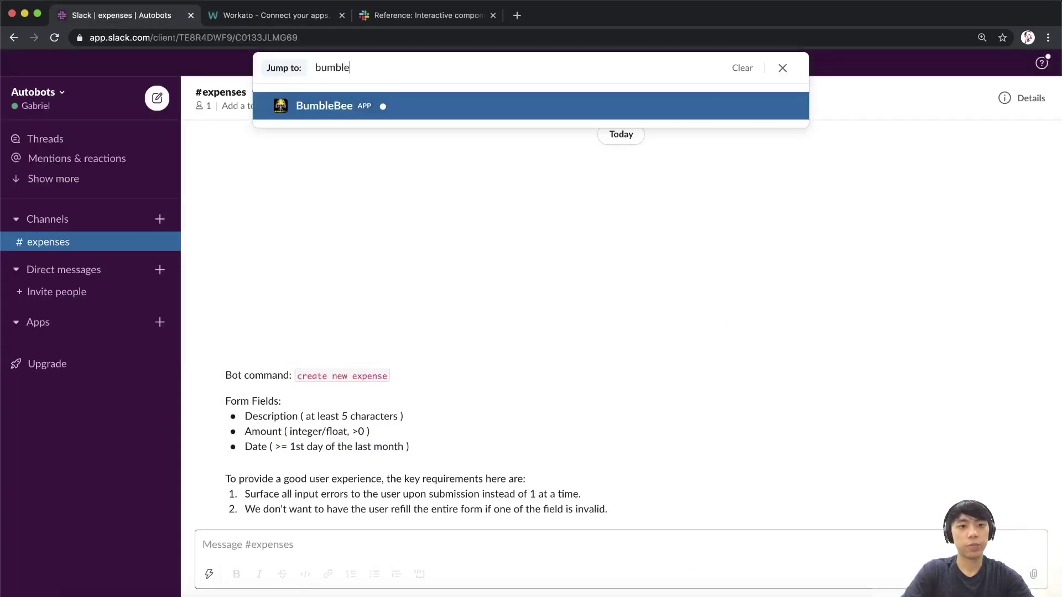
{"action": "key", "text": "Return"}
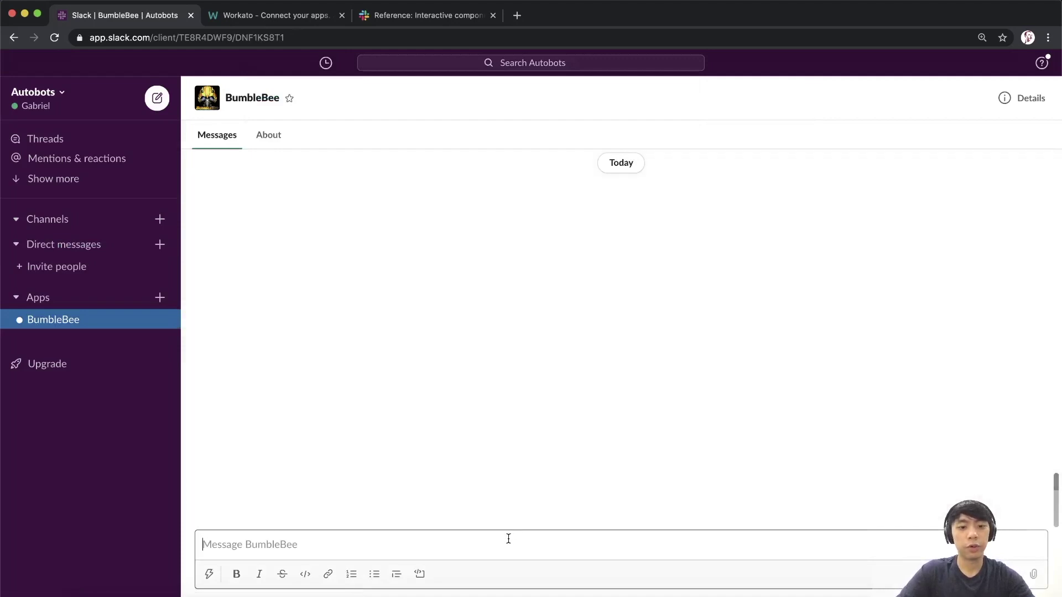
- Send the command "create new expense" to BumbleBee
{"action": "type", "text": "create"}
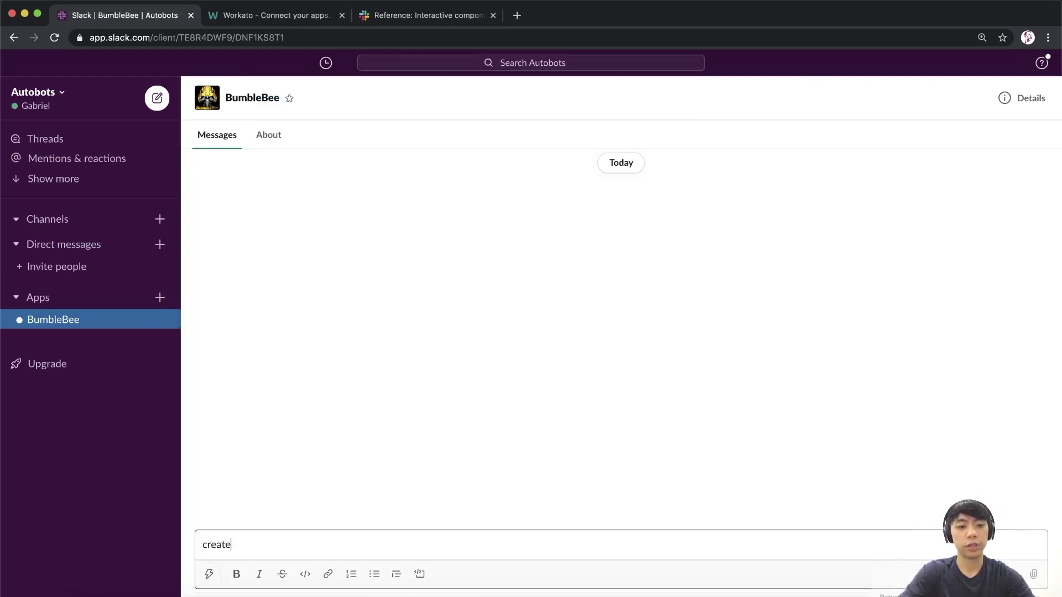
{"action": "type", "text": " new expens"}
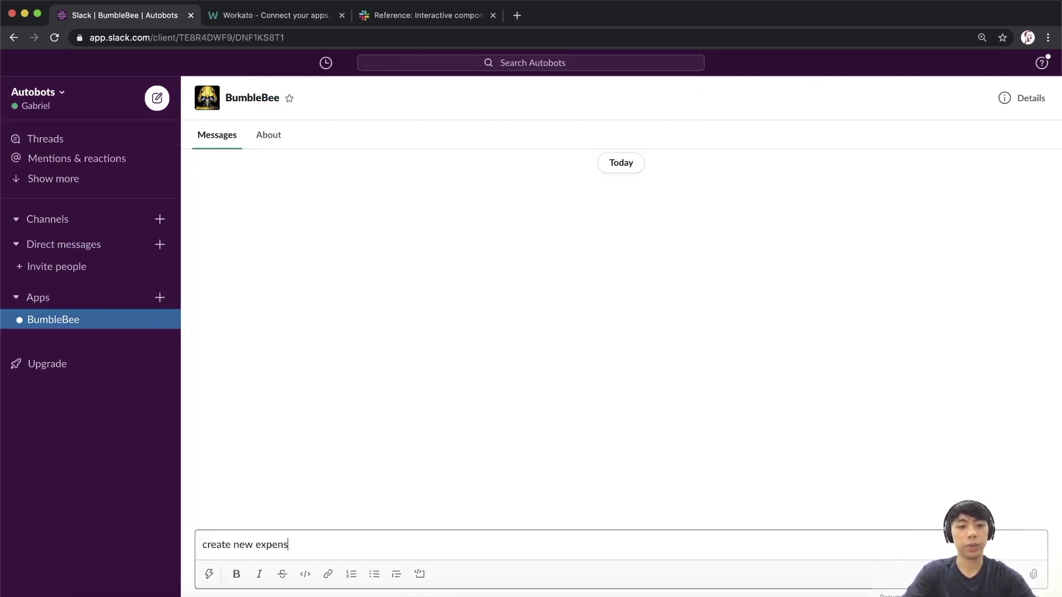
{"action": "type", "text": "e"}
{"action": "key", "text": "Return"}
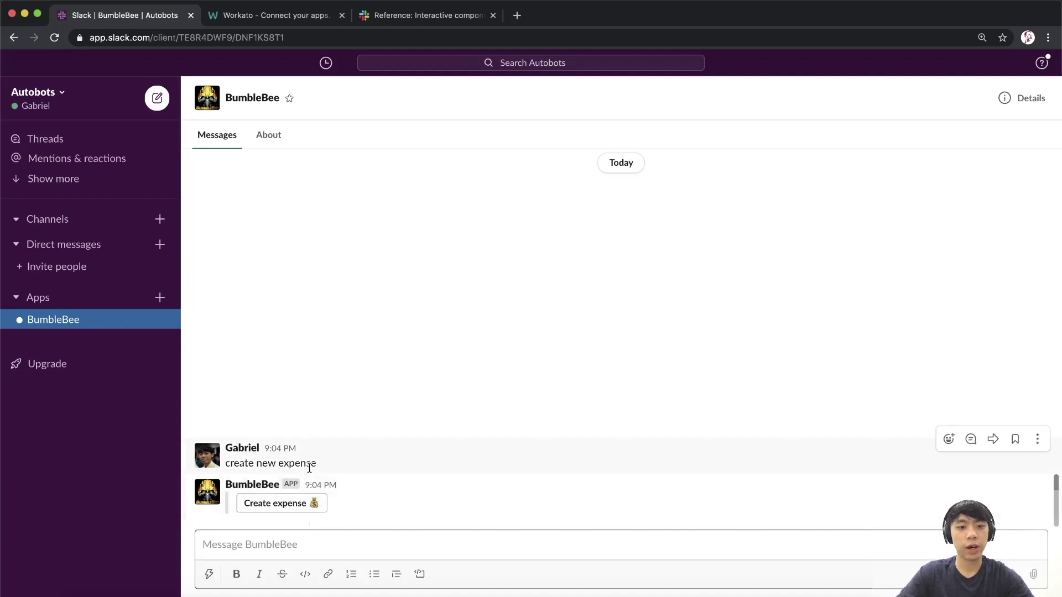
- Open the "Create an expense" form from BumbleBee's "Create expense" reply and place the cursor in its description
{"action": "left_click_drag", "start_coordinate": [315, 465], "coordinate": [235, 462]}
{"action": "left_click", "coordinate": [227, 463]}
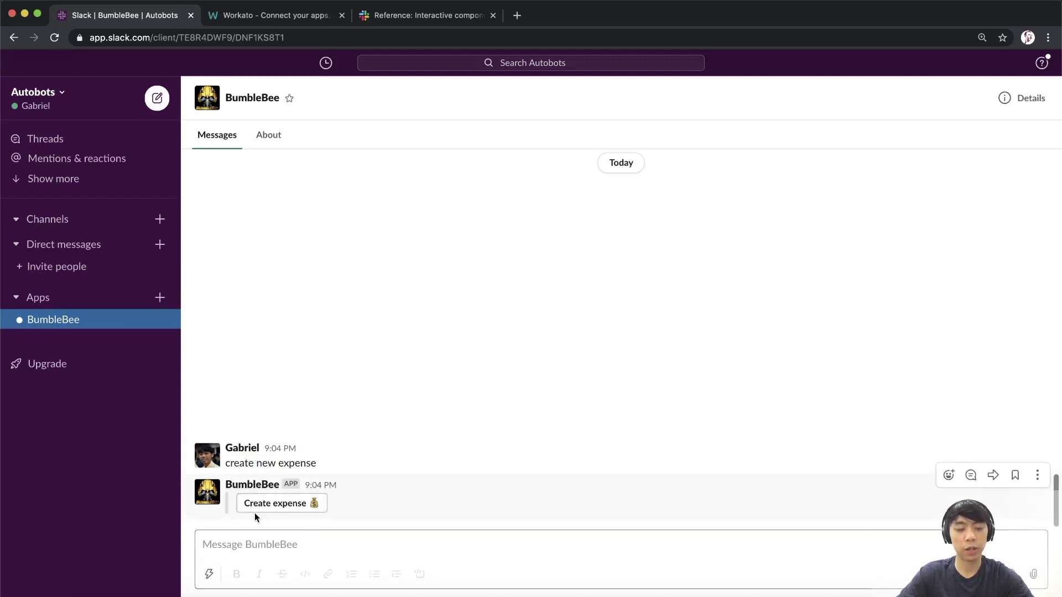
{"action": "left_click", "coordinate": [307, 506]}
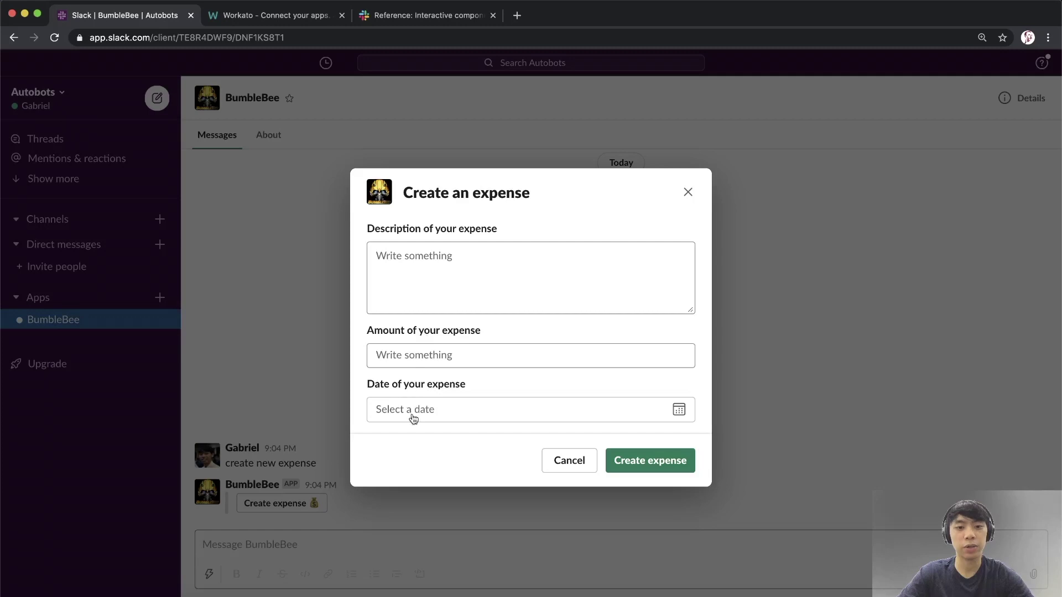
{"action": "left_click", "coordinate": [460, 262]}
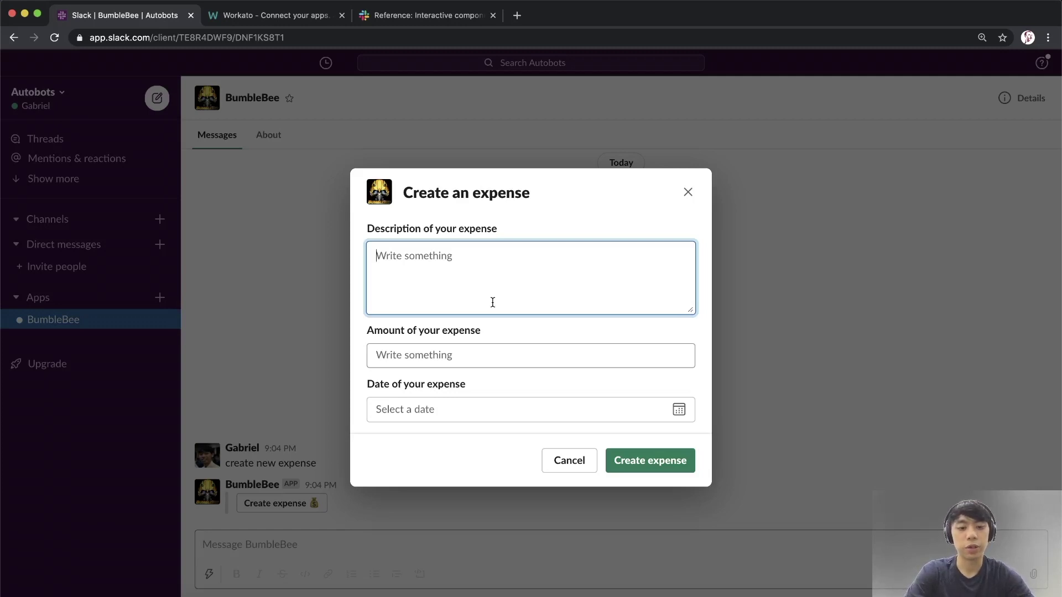
{"action": "type", "text": "This is a"}
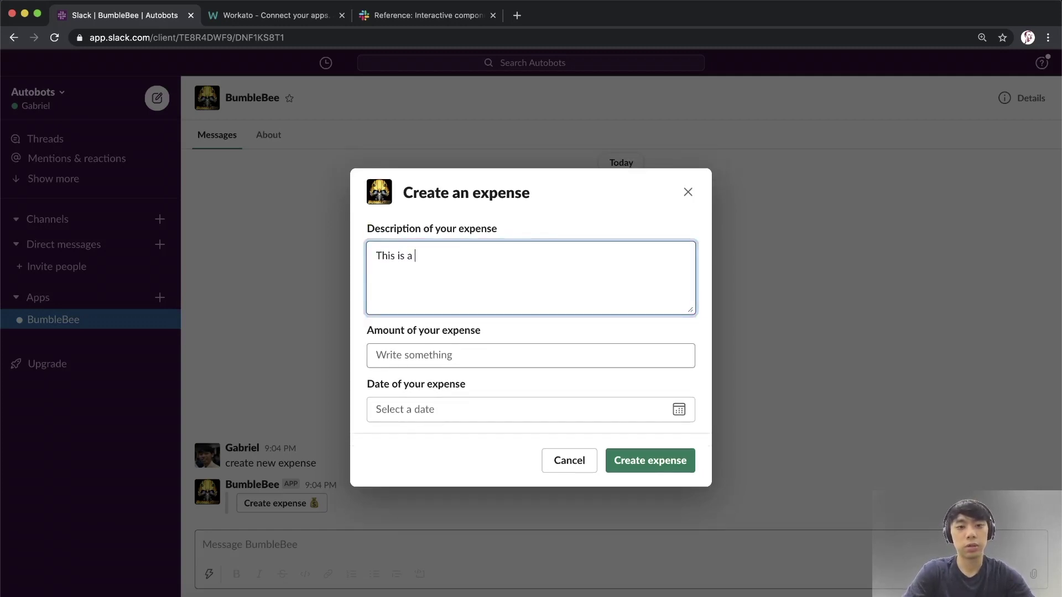
{"action": "key", "text": "ctrl+a"}
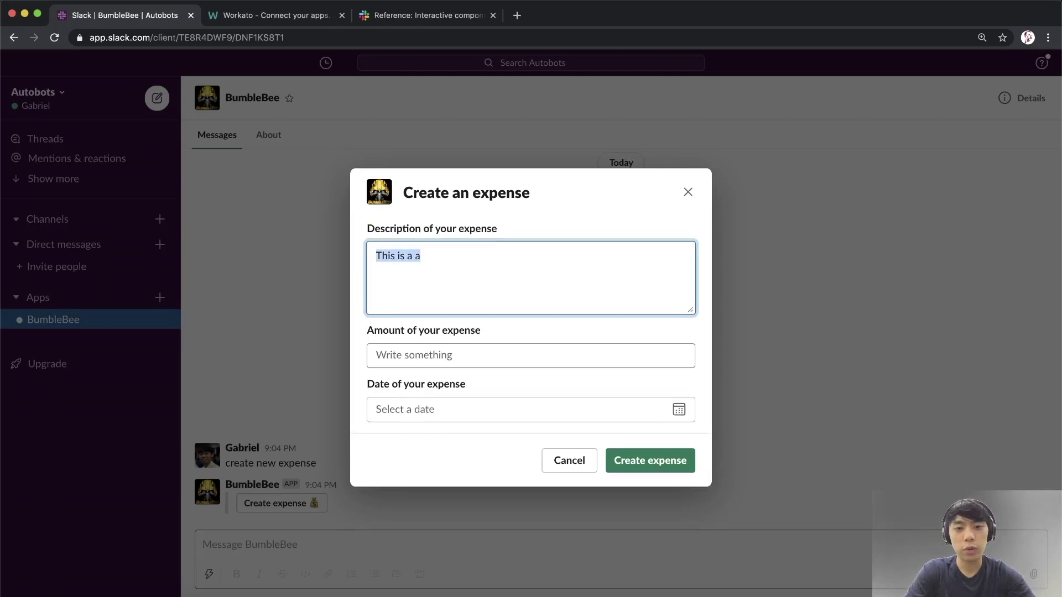
{"action": "key", "text": "BackSpace"}
{"action": "type", "text": "thi"}
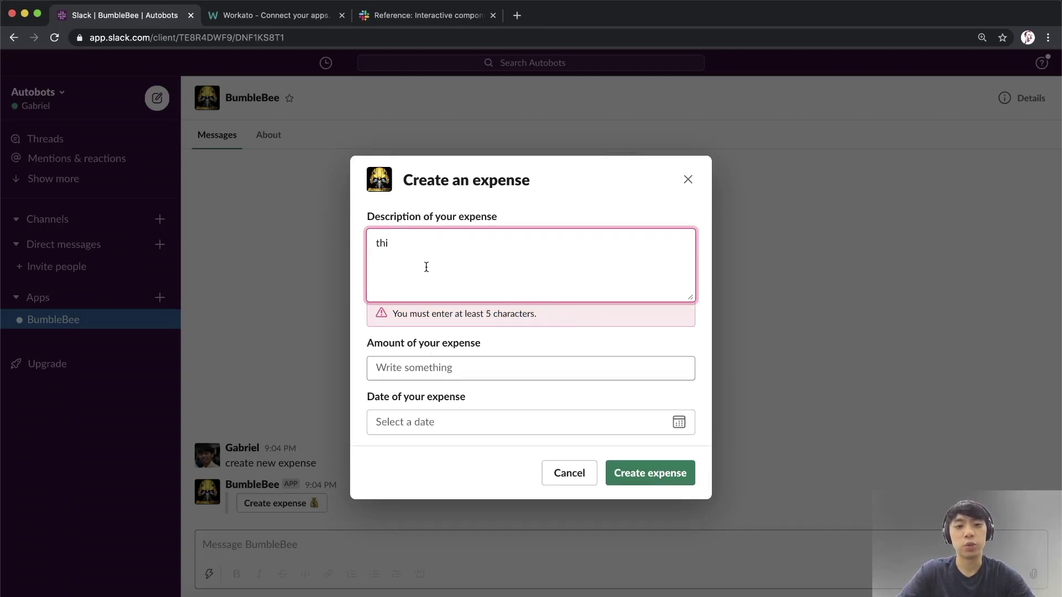
- Fill in the expense with description "This is a test.", amount 10 and date May 5, 2020, and submit it
{"action": "key", "text": "super+a"}
{"action": "type", "text": "Thi"}
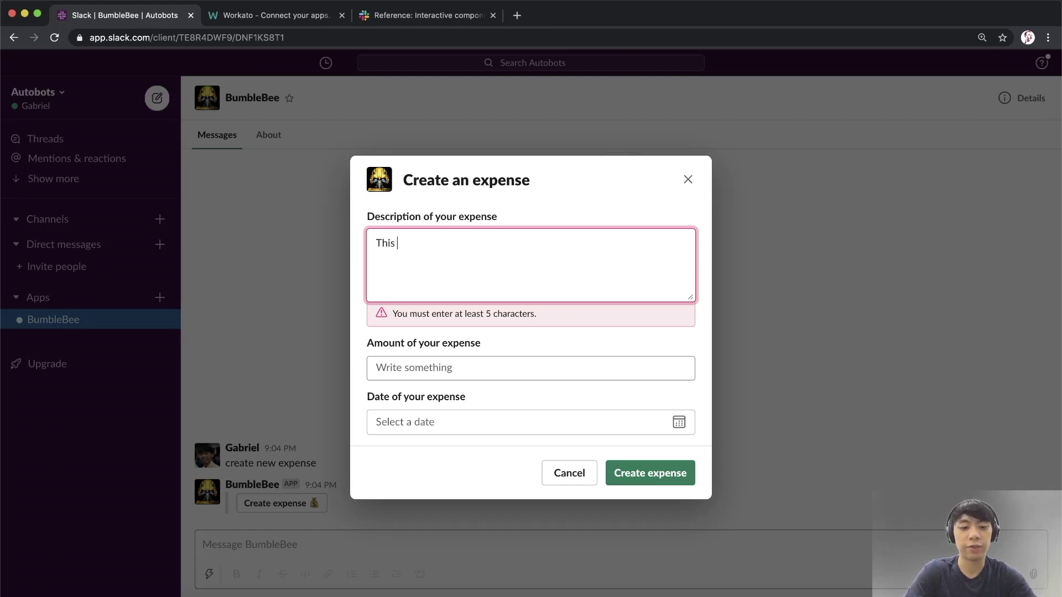
{"action": "type", "text": "s is a test."}
{"action": "left_click", "coordinate": [451, 354]}
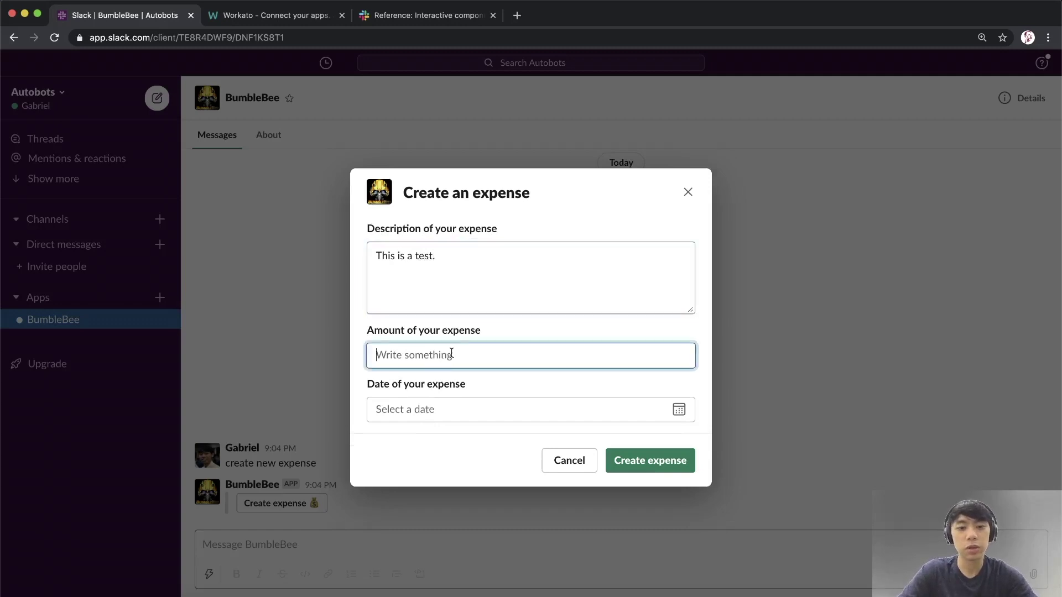
{"action": "type", "text": "10"}
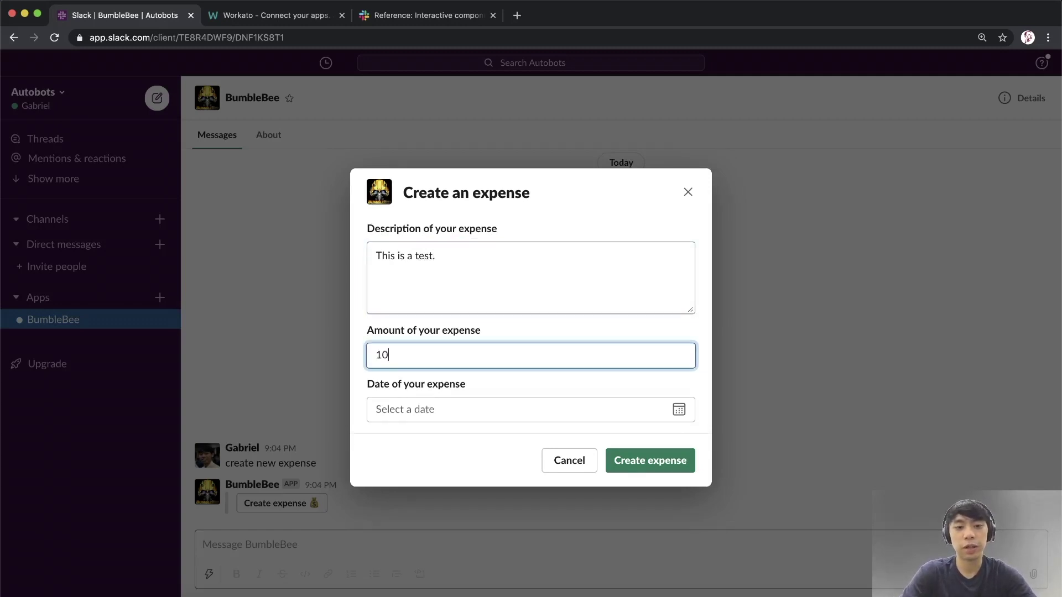
{"action": "left_click", "coordinate": [445, 411]}
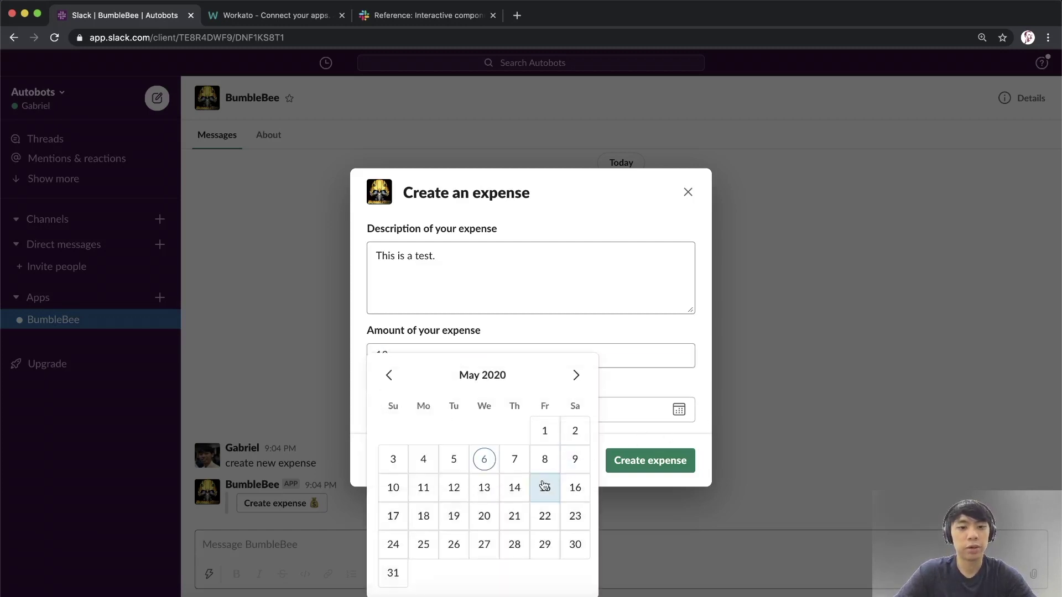
{"action": "left_click", "coordinate": [452, 462]}
{"action": "left_click", "coordinate": [655, 468]}
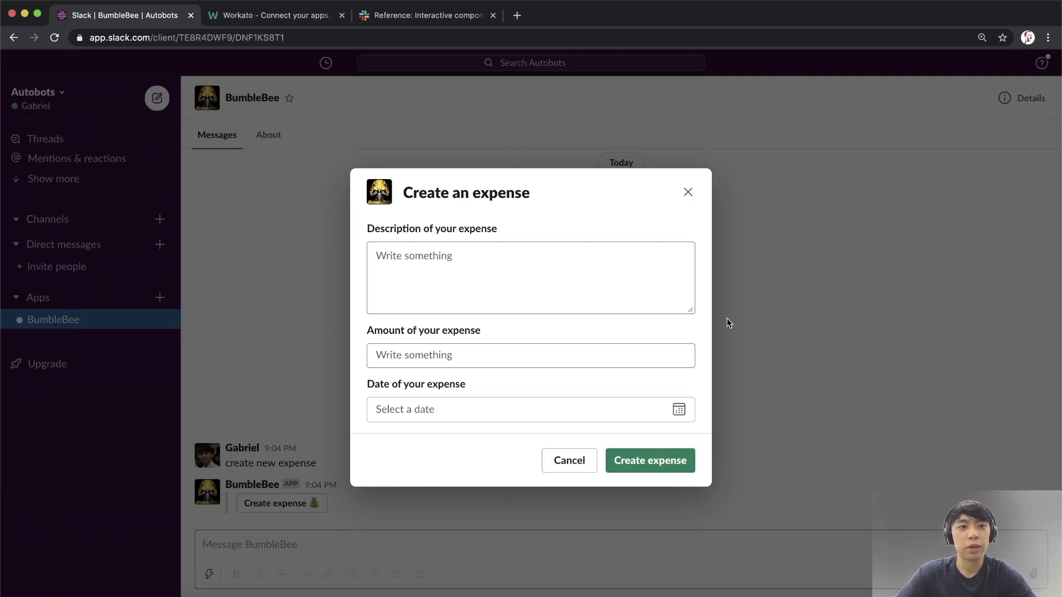
- Switch to Workato and show the job history of the "1. Create New Expense" recipe
{"action": "left_click", "coordinate": [287, 16]}
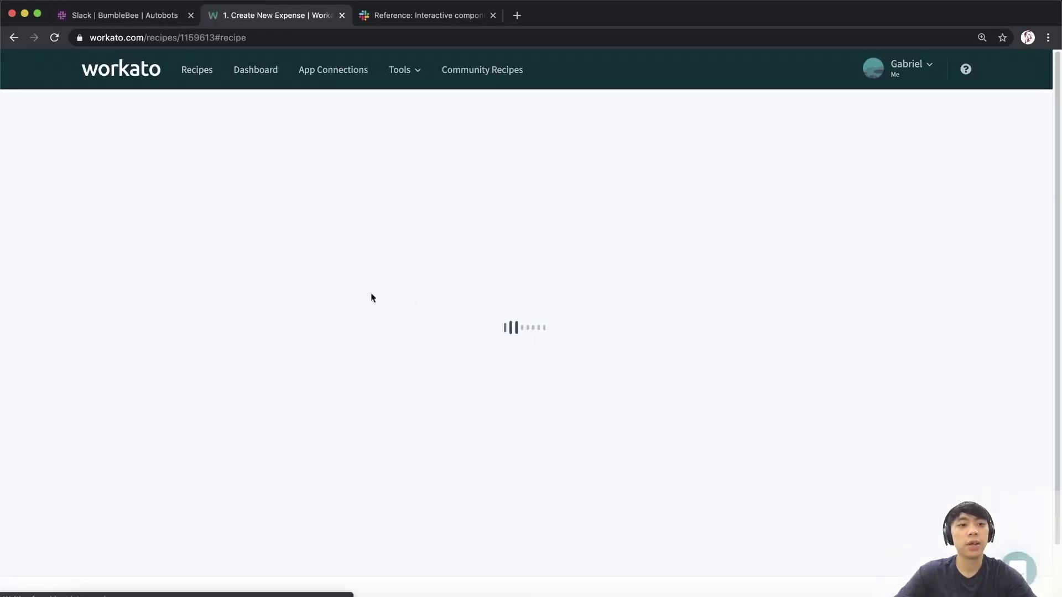
{"action": "left_click", "coordinate": [186, 243]}
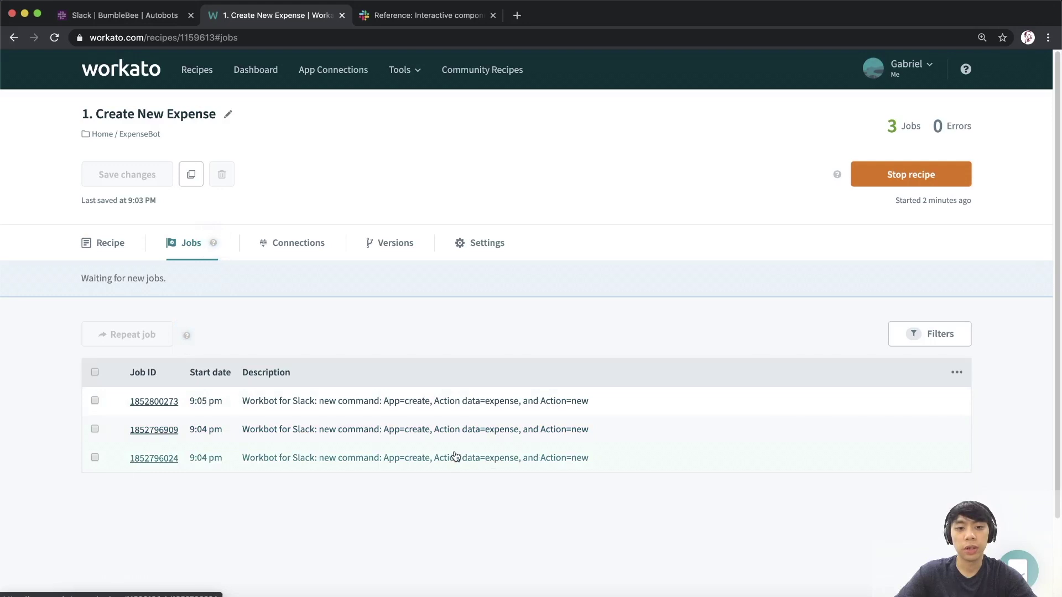
- Switch back to Slack, close the empty expense form and highlight the "create new expense" message
{"action": "left_click", "coordinate": [139, 21]}
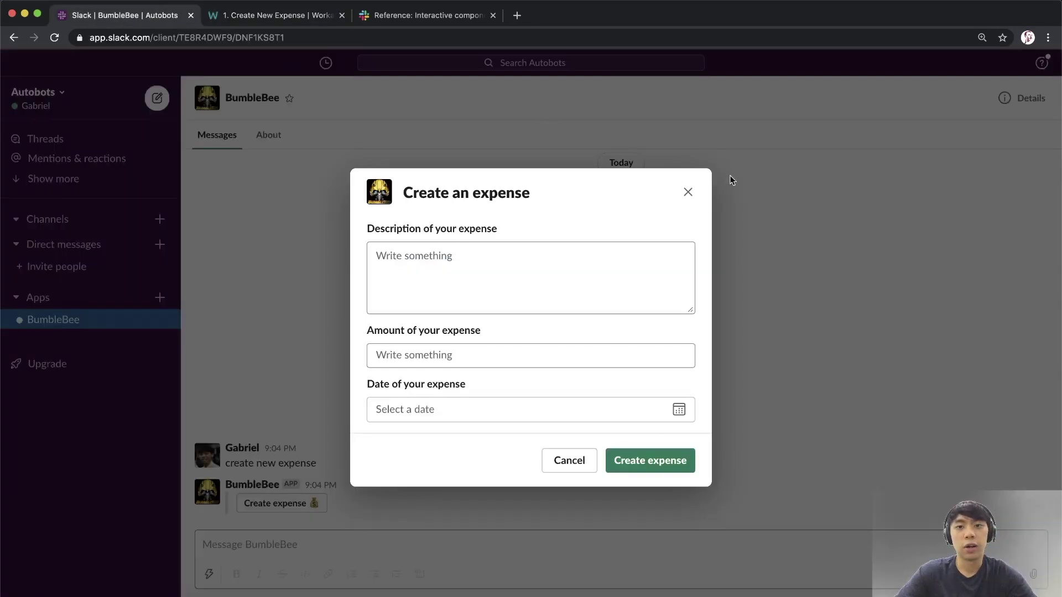
{"action": "left_click", "coordinate": [688, 192]}
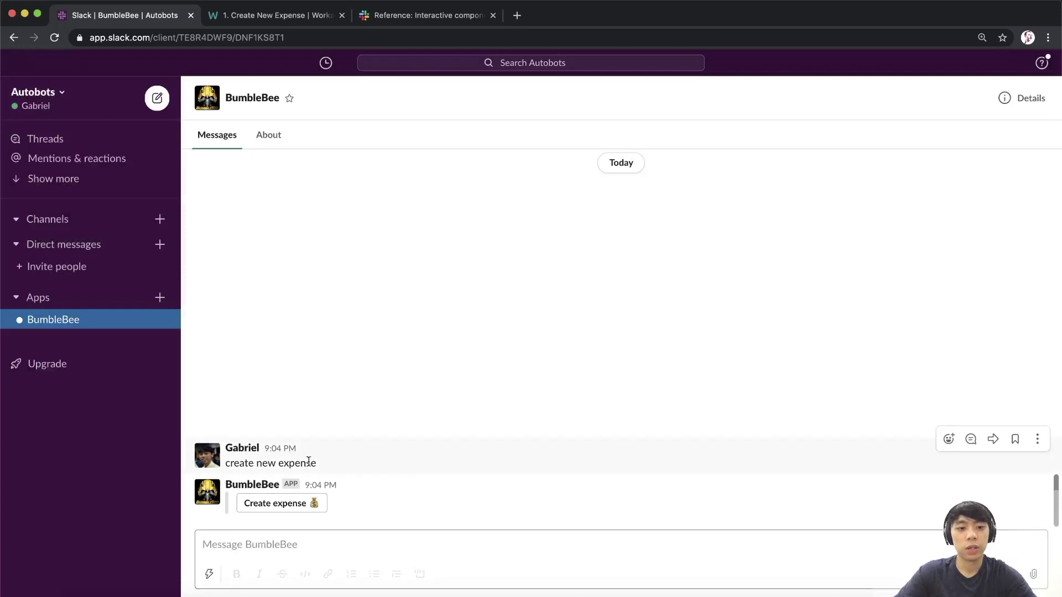
{"action": "mouse_move", "coordinate": [313, 463]}
{"action": "left_mouse_down"}
{"action": "mouse_move", "coordinate": [226, 466]}
{"action": "mouse_move", "coordinate": [317, 466]}
{"action": "left_mouse_up"}
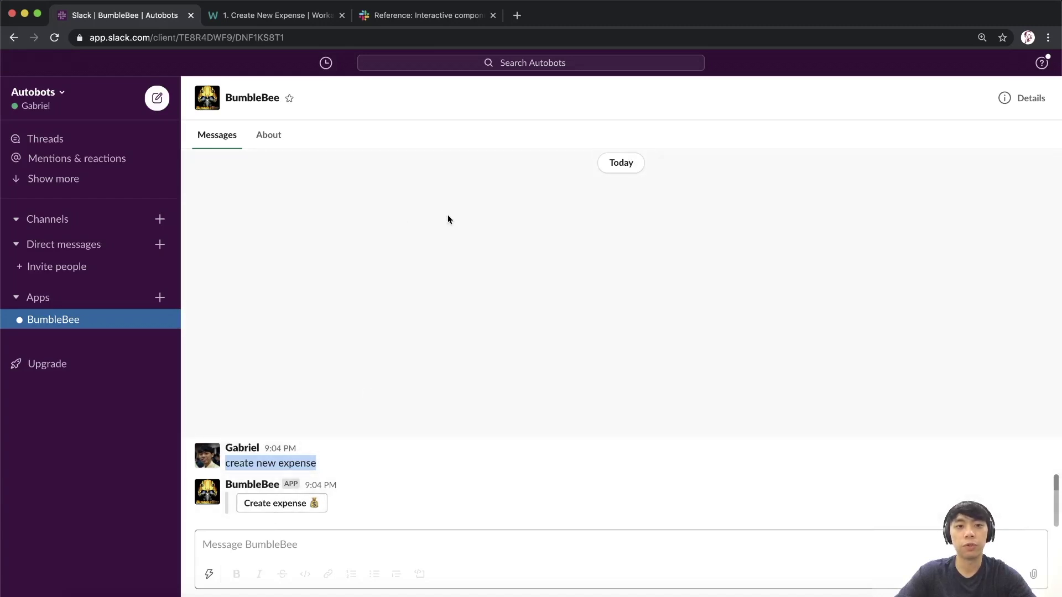
- Switch to Workato, open the 9:05 pm job's report and expand Context in the trigger's output
{"action": "left_click", "coordinate": [276, 15]}
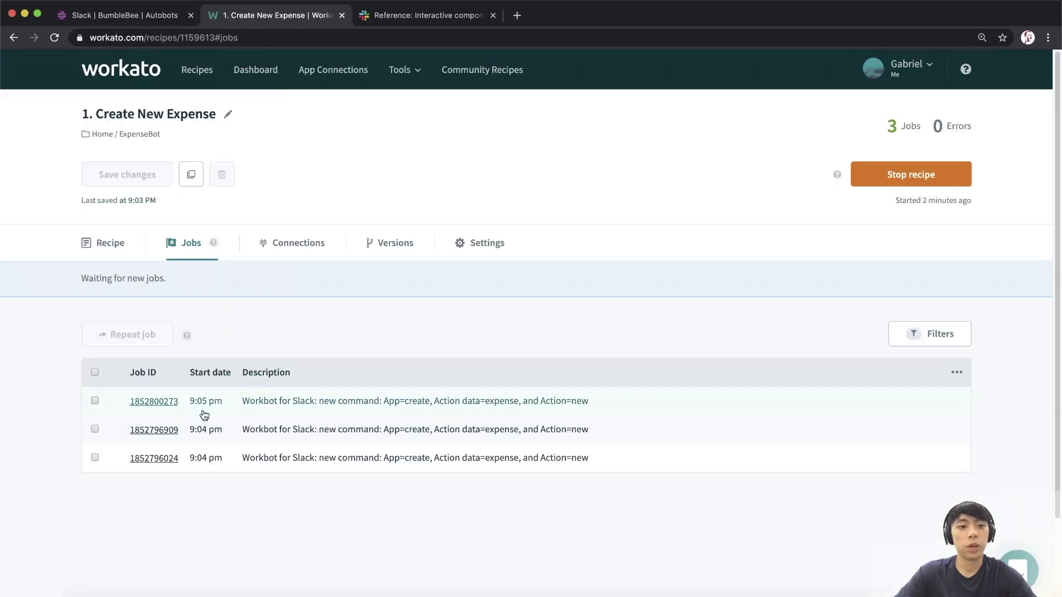
{"action": "left_click", "coordinate": [464, 403]}
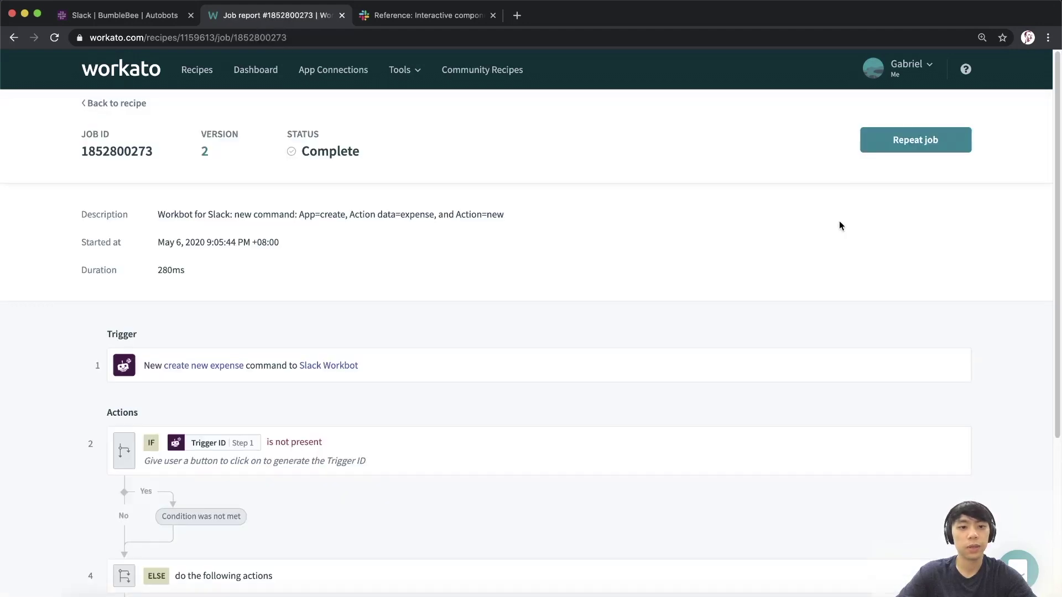
{"action": "scroll", "coordinate": [838, 224], "scroll_direction": "down", "scroll_amount": 3}
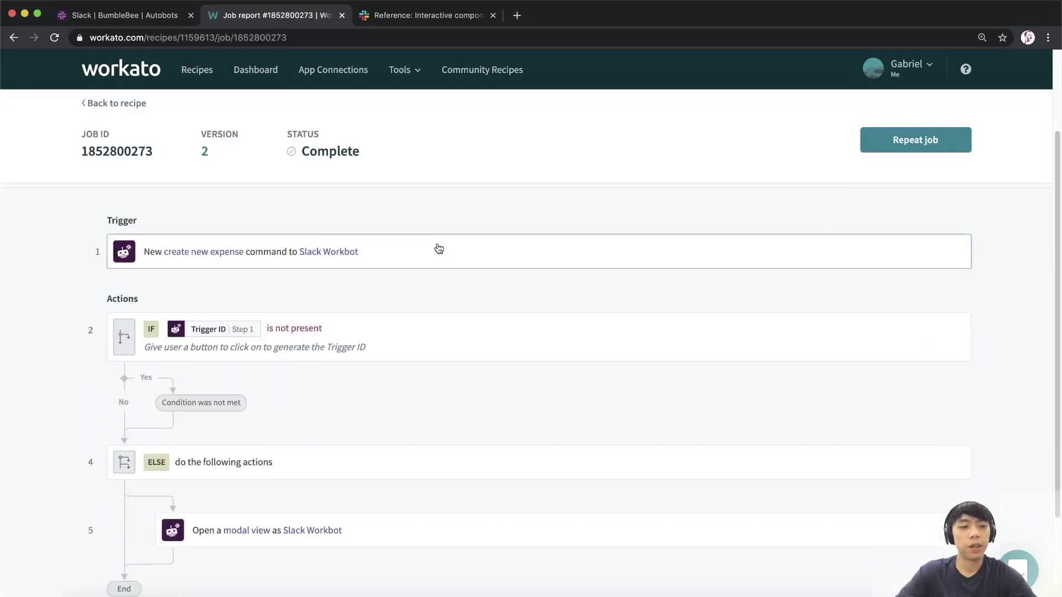
{"action": "left_click", "coordinate": [216, 270]}
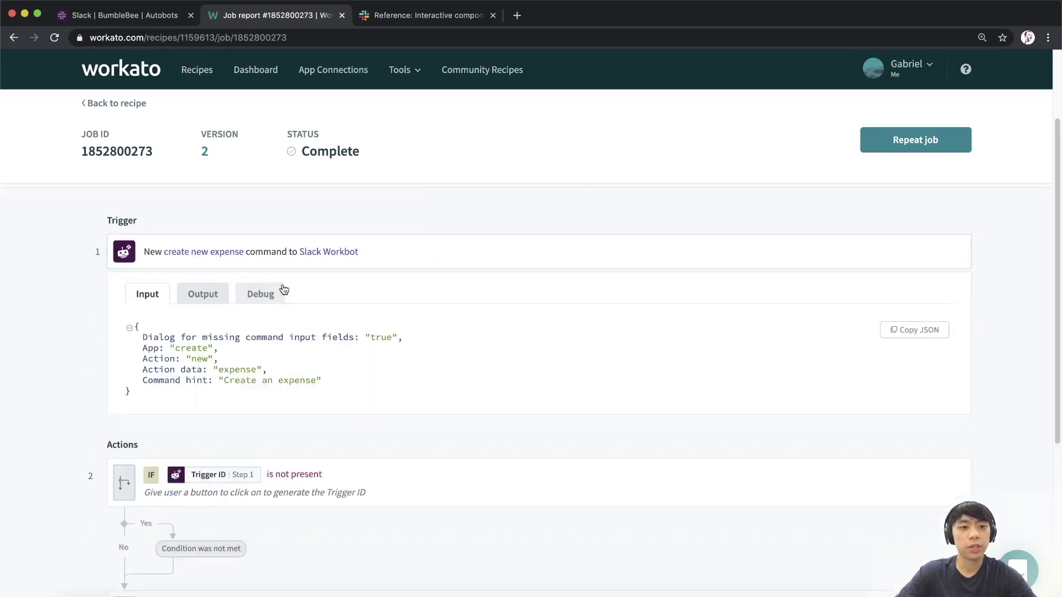
{"action": "left_click", "coordinate": [201, 295]}
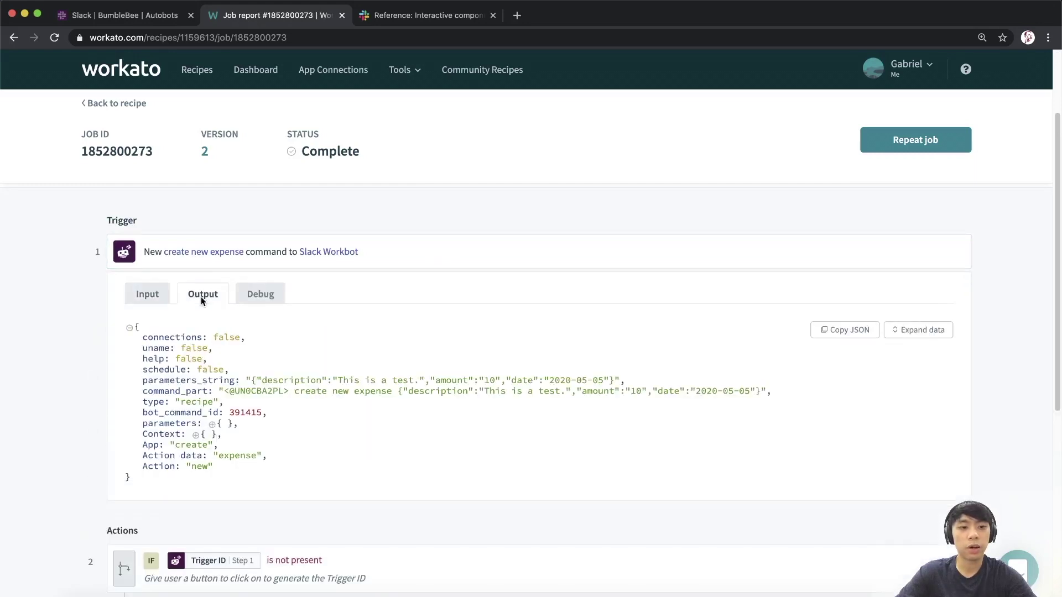
{"action": "scroll", "coordinate": [203, 329], "scroll_direction": "down", "scroll_amount": 2}
{"action": "left_click", "coordinate": [196, 375]}
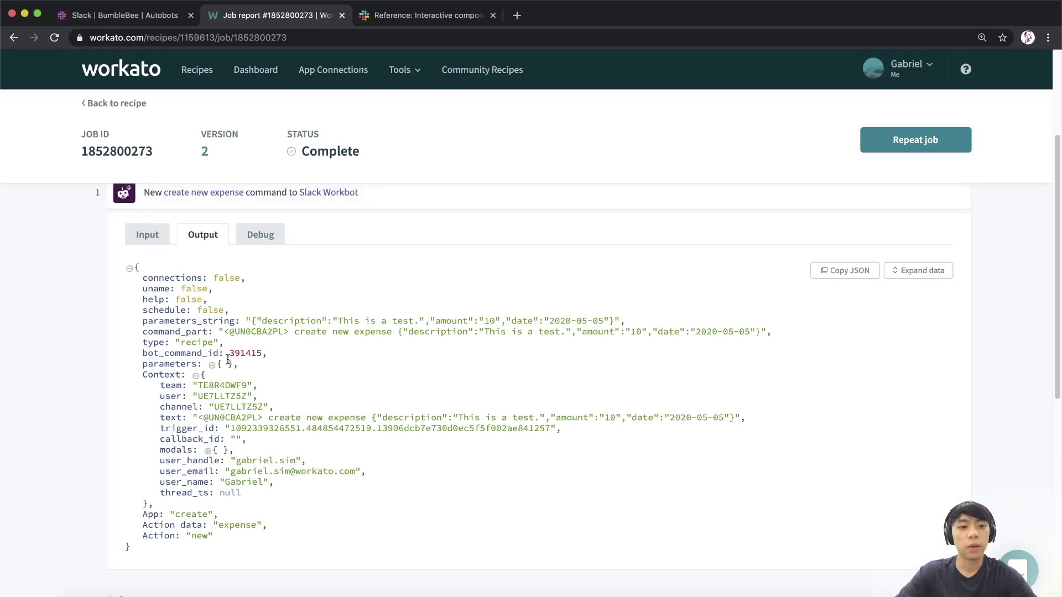
- Expand the modals data inside Context and examine its view_submission value along with the other context fields
{"action": "scroll", "coordinate": [253, 353], "scroll_direction": "down", "scroll_amount": 1}
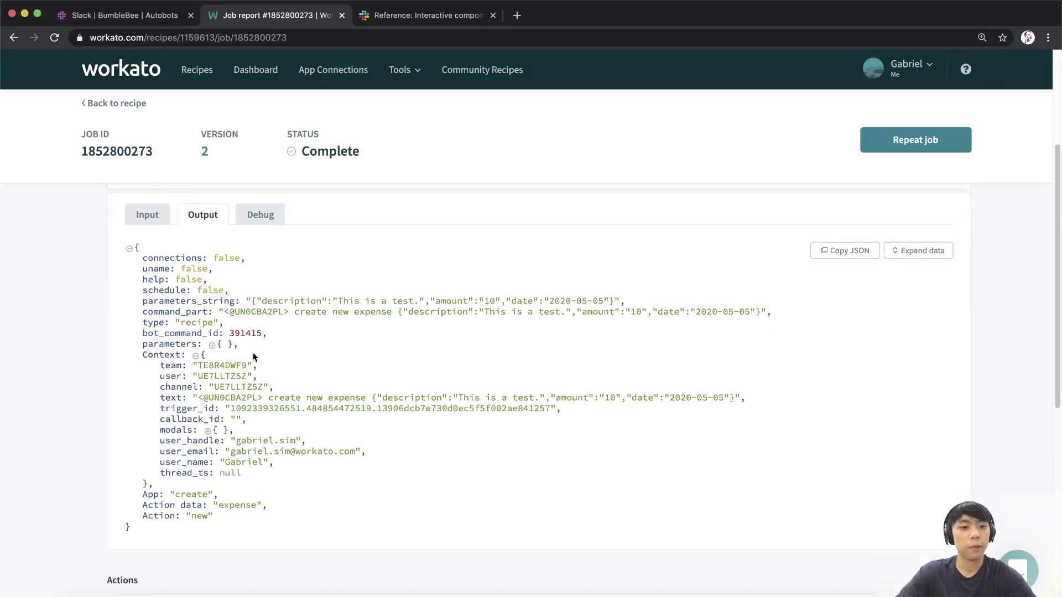
{"action": "left_click_drag", "start_coordinate": [146, 327], "coordinate": [169, 328]}
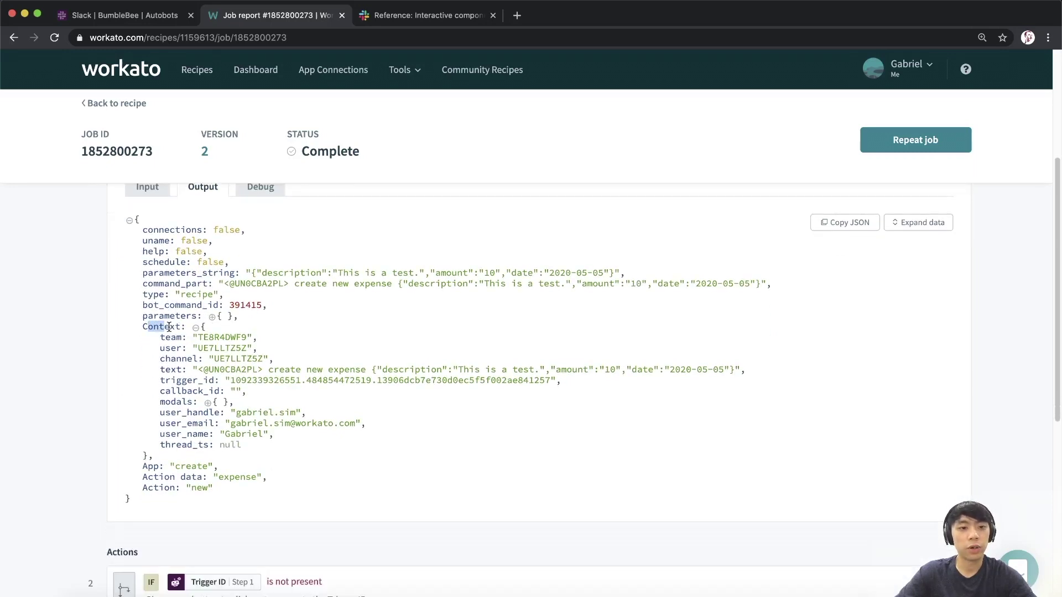
{"action": "left_click", "coordinate": [176, 328]}
{"action": "double_click", "coordinate": [167, 406]}
{"action": "left_click", "coordinate": [208, 403]}
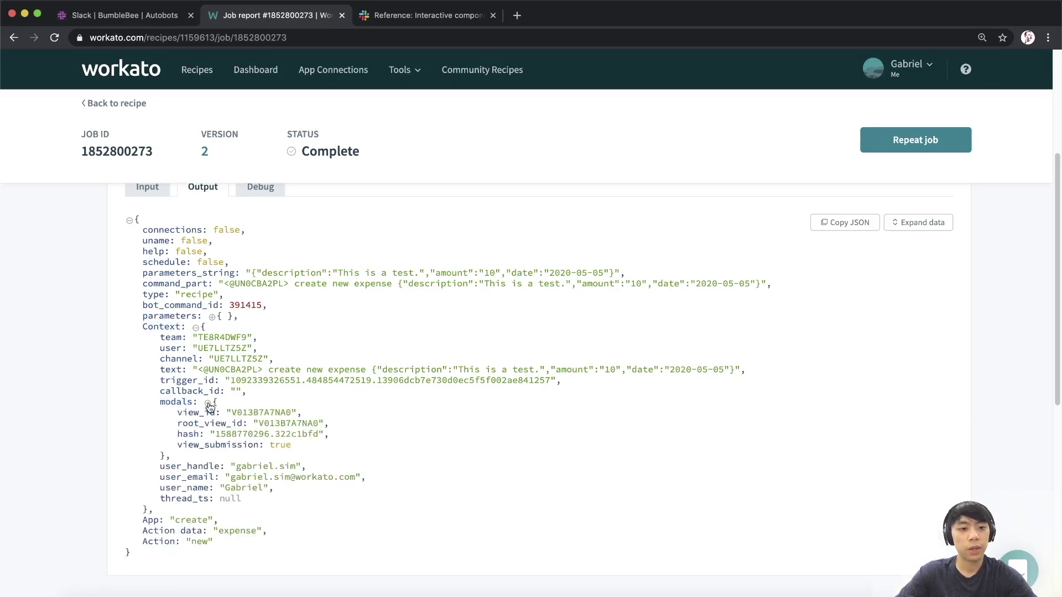
{"action": "scroll", "coordinate": [252, 434], "scroll_direction": "down", "scroll_amount": 2}
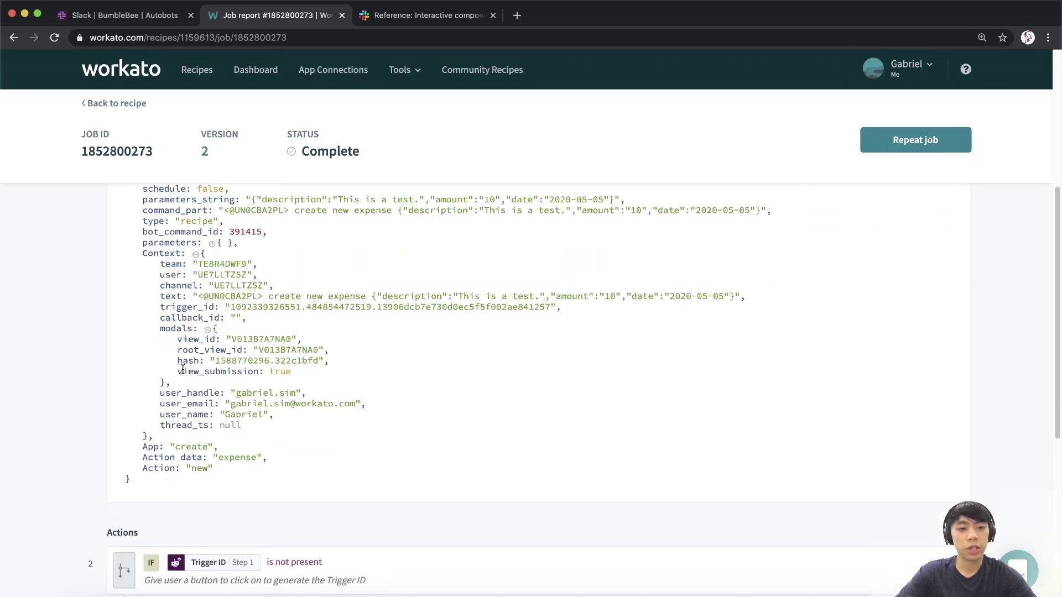
{"action": "scroll", "coordinate": [203, 365], "scroll_direction": "up", "scroll_amount": 1}
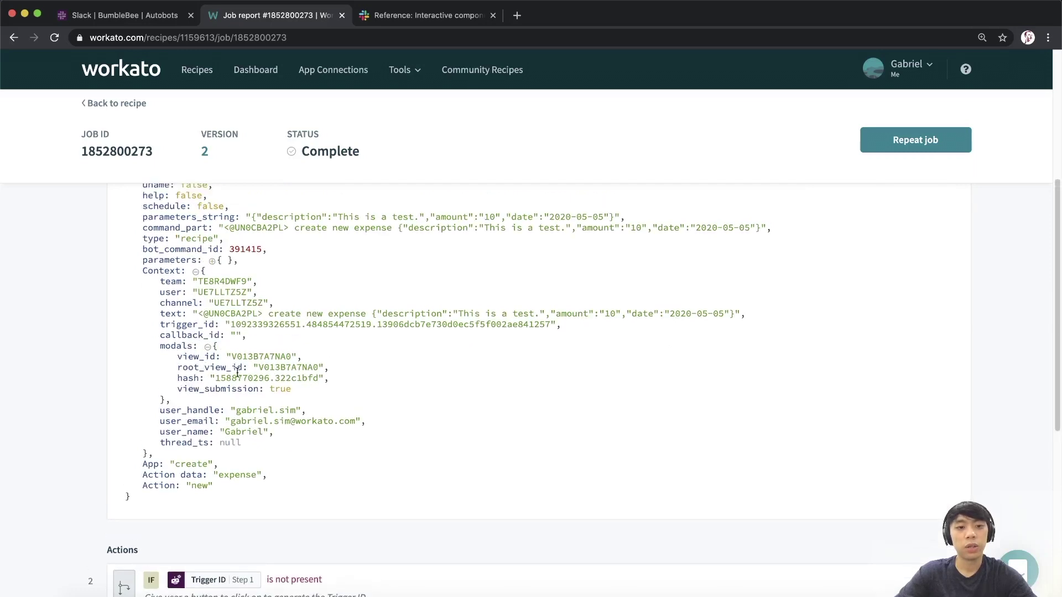
{"action": "double_click", "coordinate": [237, 390]}
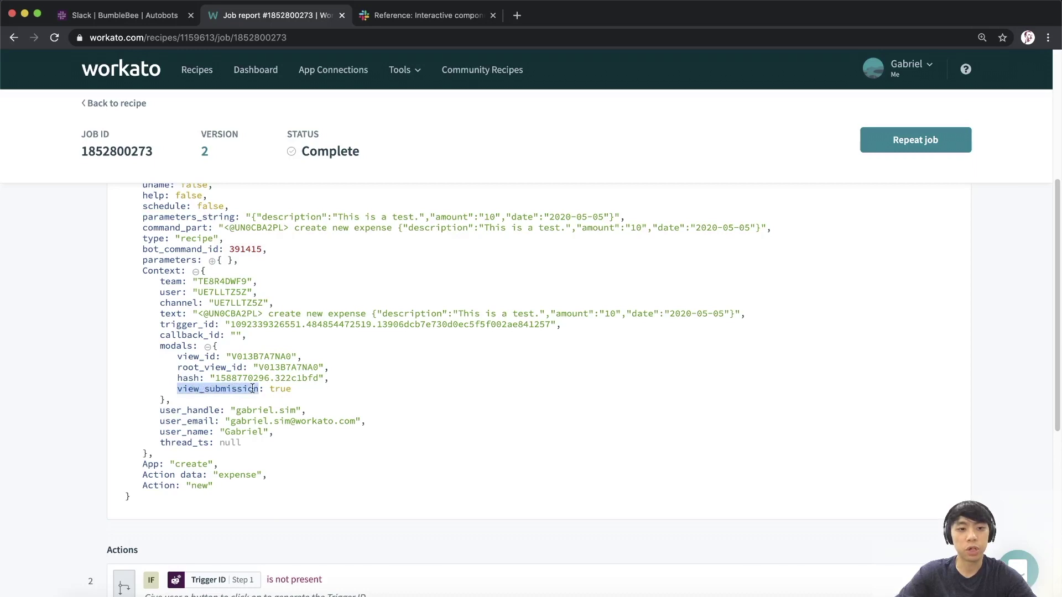
{"action": "double_click", "coordinate": [280, 390]}
{"action": "left_click", "coordinate": [457, 397]}
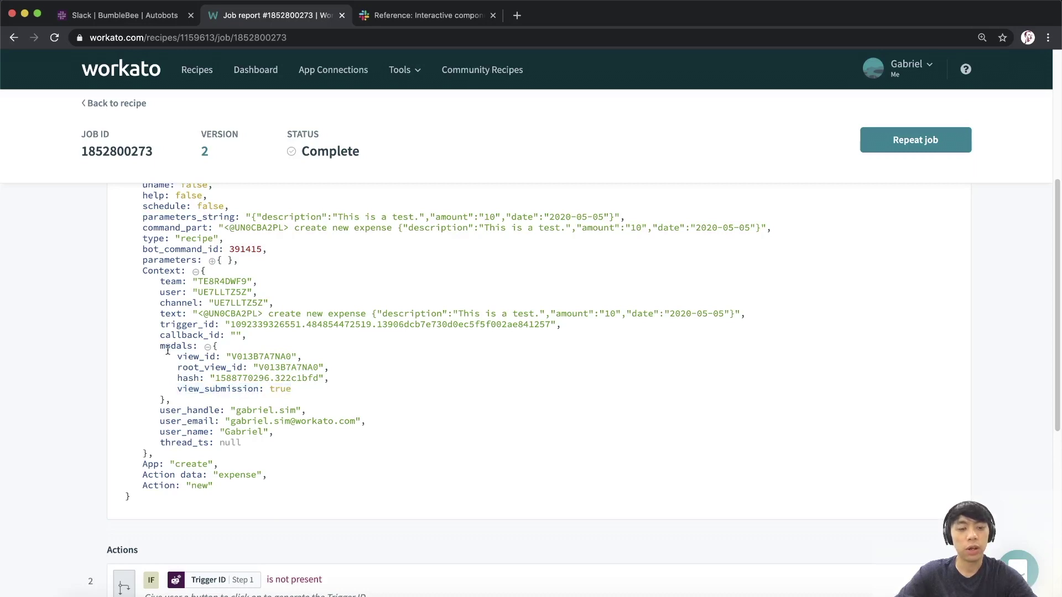
{"action": "left_click_drag", "start_coordinate": [146, 268], "coordinate": [273, 423]}
{"action": "left_click", "coordinate": [280, 380]}
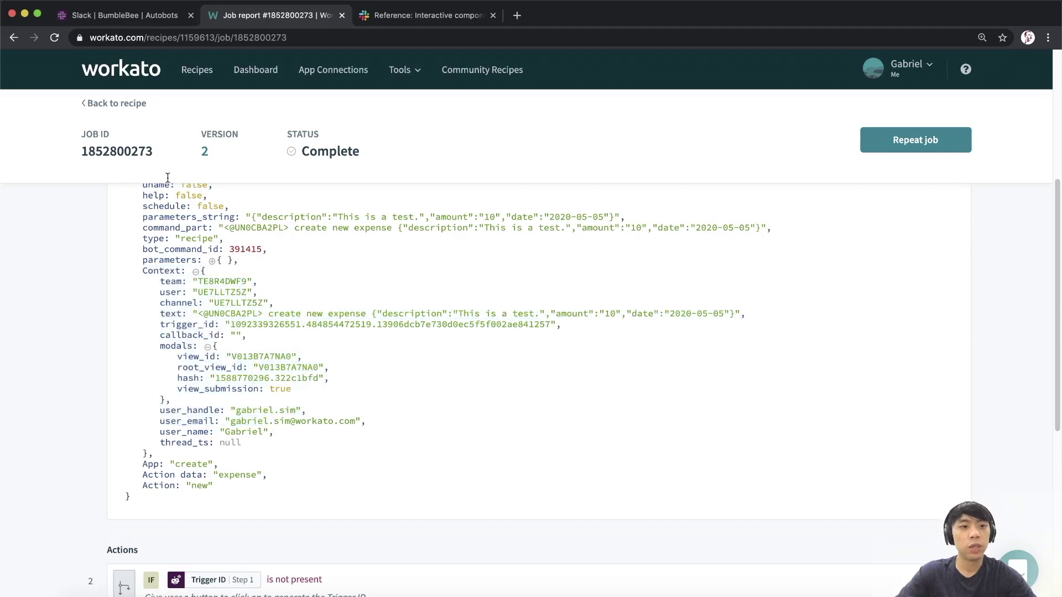
- Open the report of the recipe's earliest 9:04 pm job and examine the Context fields in its trigger output
{"action": "left_click", "coordinate": [116, 104]}
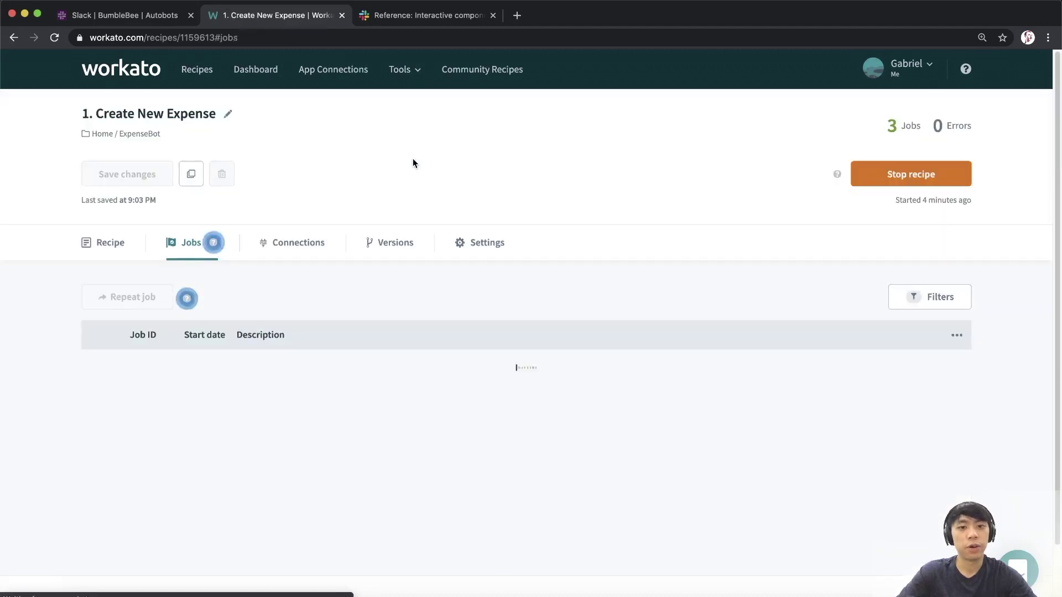
{"action": "left_click", "coordinate": [176, 459]}
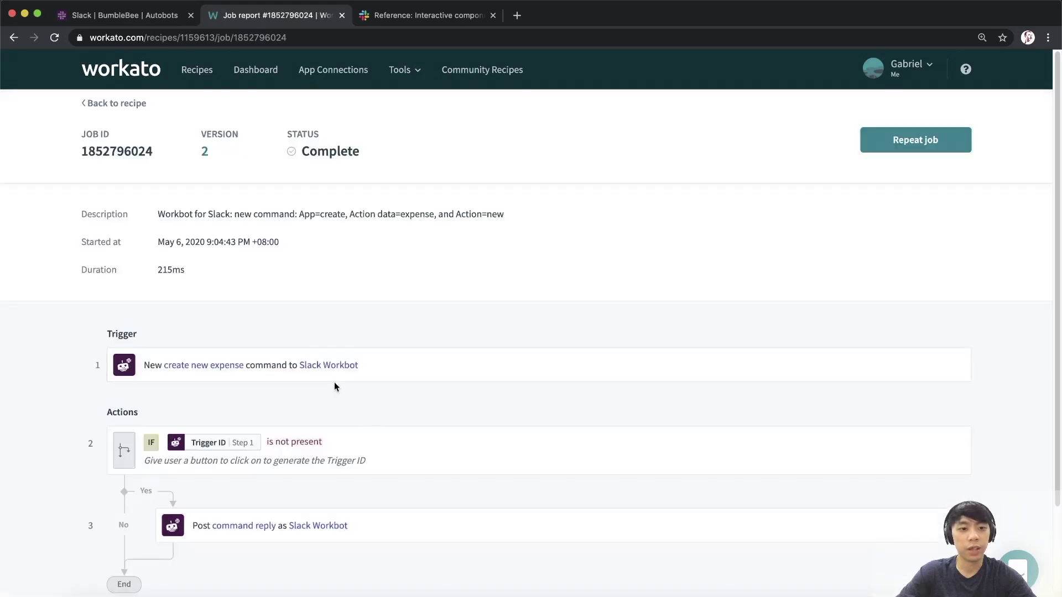
{"action": "left_click", "coordinate": [305, 366]}
{"action": "left_click", "coordinate": [209, 410]}
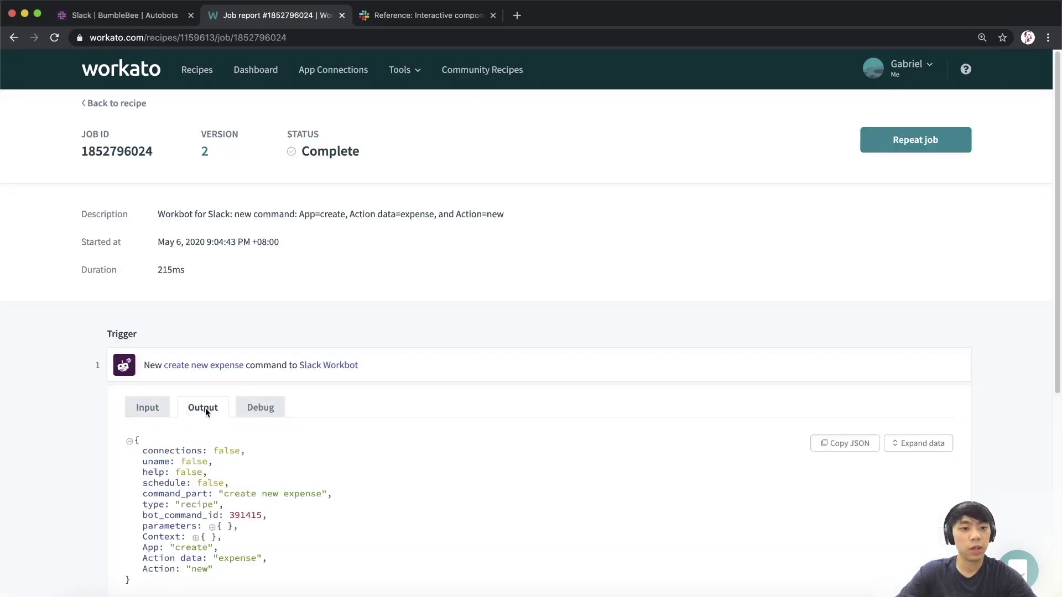
{"action": "scroll", "coordinate": [188, 481], "scroll_direction": "down", "scroll_amount": 2}
{"action": "left_click", "coordinate": [197, 480]}
{"action": "scroll", "coordinate": [191, 475], "scroll_direction": "down", "scroll_amount": 2}
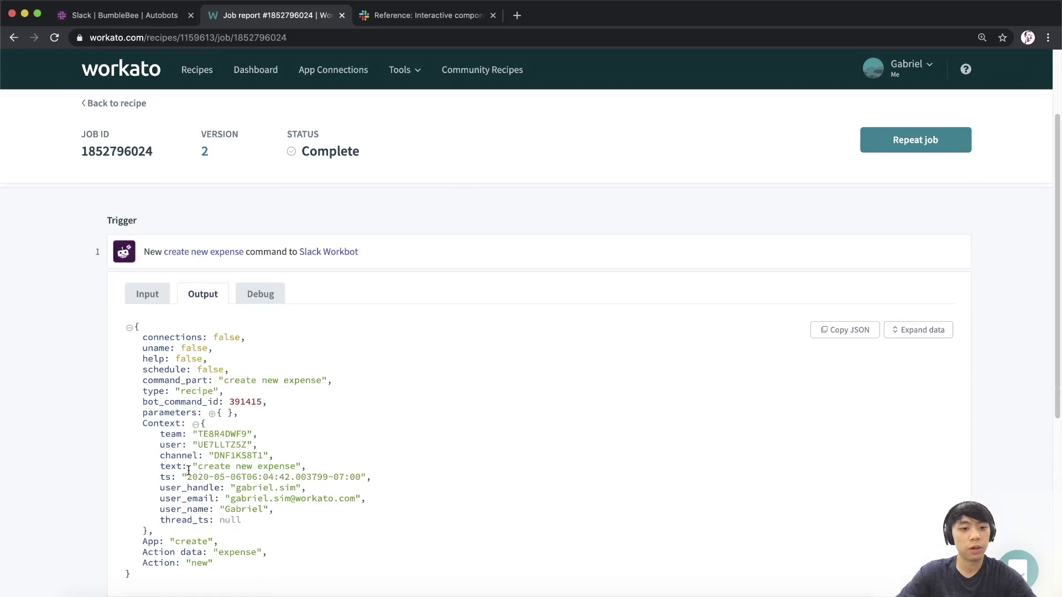
{"action": "left_click_drag", "start_coordinate": [156, 435], "coordinate": [252, 525]}
{"action": "left_click", "coordinate": [253, 524]}
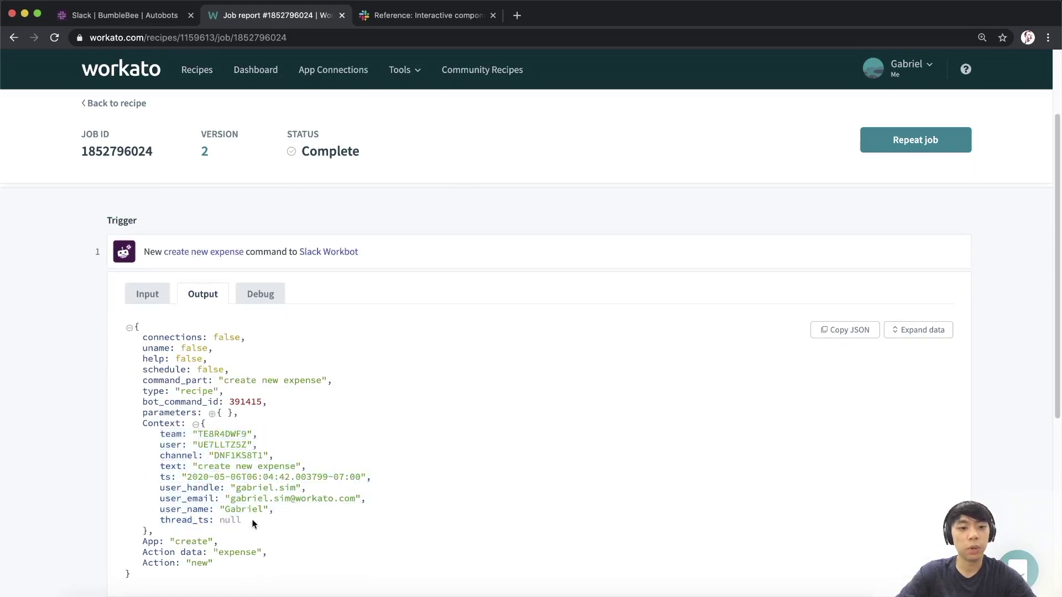
- Open the report of the later 9:04 pm job and examine the Context fields in its trigger output
{"action": "left_click", "coordinate": [133, 104]}
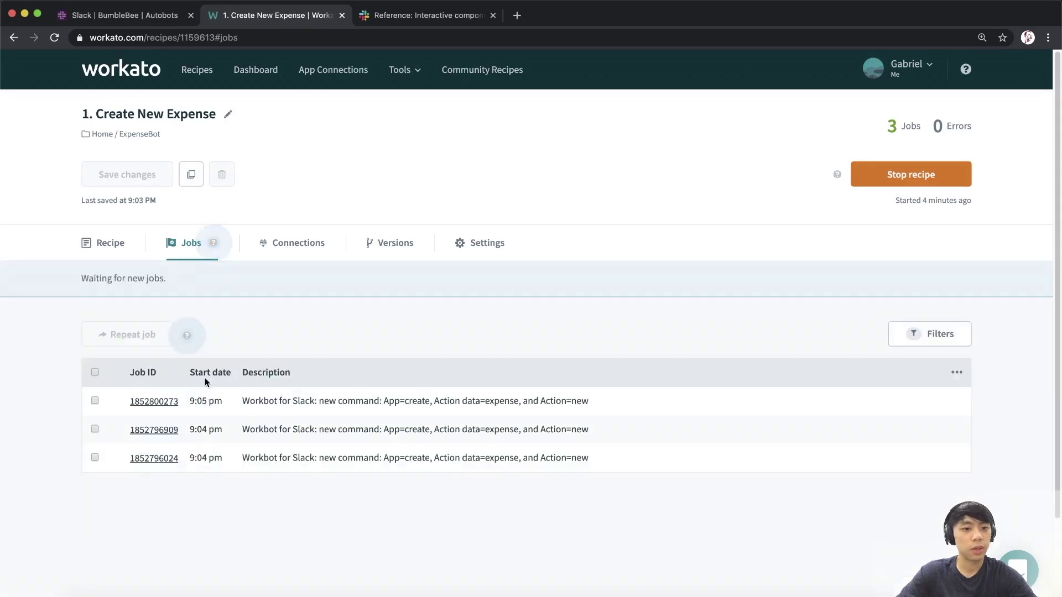
{"action": "left_click", "coordinate": [177, 431]}
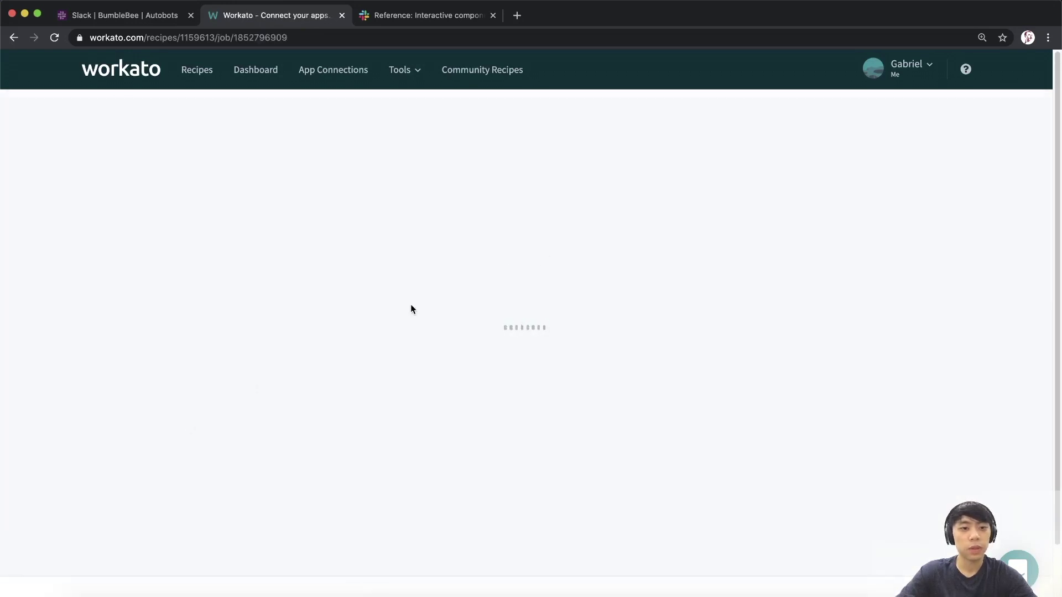
{"action": "left_click", "coordinate": [235, 371]}
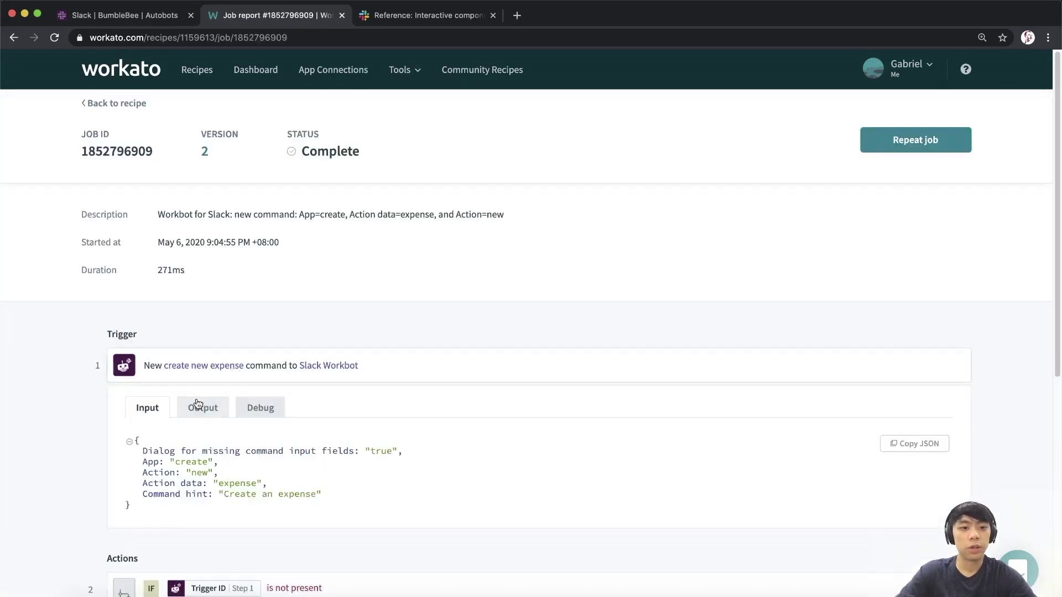
{"action": "left_click", "coordinate": [202, 408]}
{"action": "scroll", "coordinate": [215, 382], "scroll_direction": "down", "scroll_amount": 3}
{"action": "left_click", "coordinate": [196, 379]}
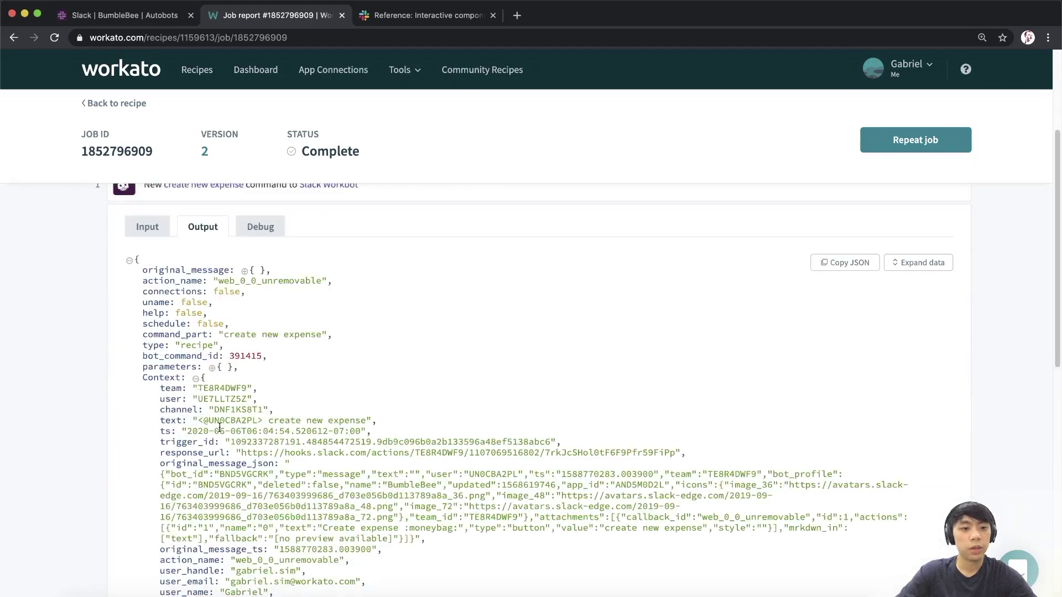
{"action": "scroll", "coordinate": [188, 354], "scroll_direction": "down", "scroll_amount": 3}
{"action": "scroll", "coordinate": [172, 307], "scroll_direction": "up", "scroll_amount": 1}
{"action": "left_click_drag", "start_coordinate": [161, 271], "coordinate": [348, 402]}
{"action": "left_click", "coordinate": [348, 402]}
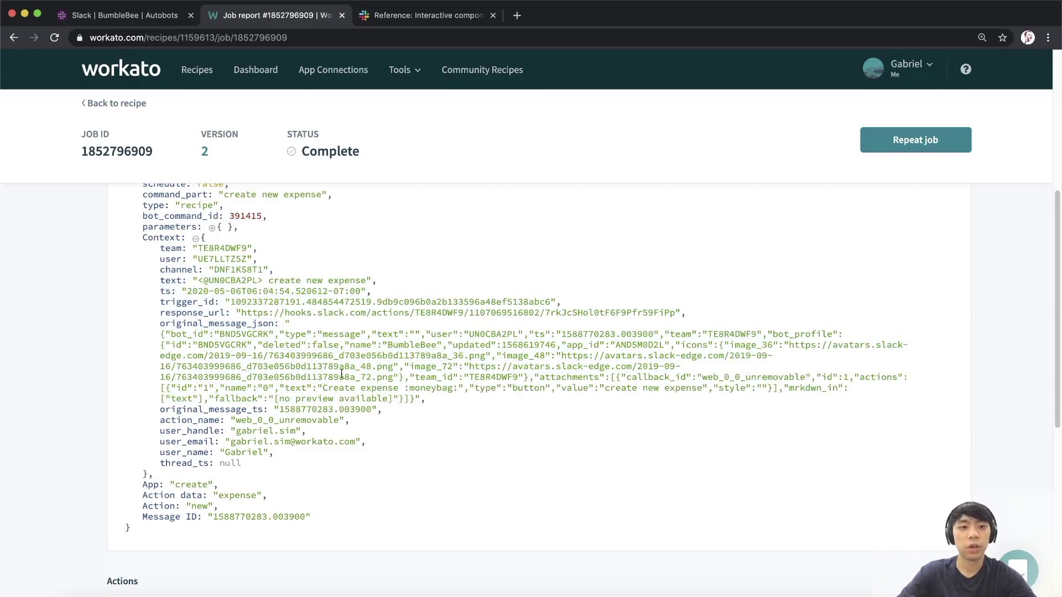
{"action": "scroll", "coordinate": [324, 368], "scroll_direction": "up", "scroll_amount": 1}
- Return to the Create New Expense recipe's steps and stop the recipe
{"action": "left_click", "coordinate": [142, 108]}
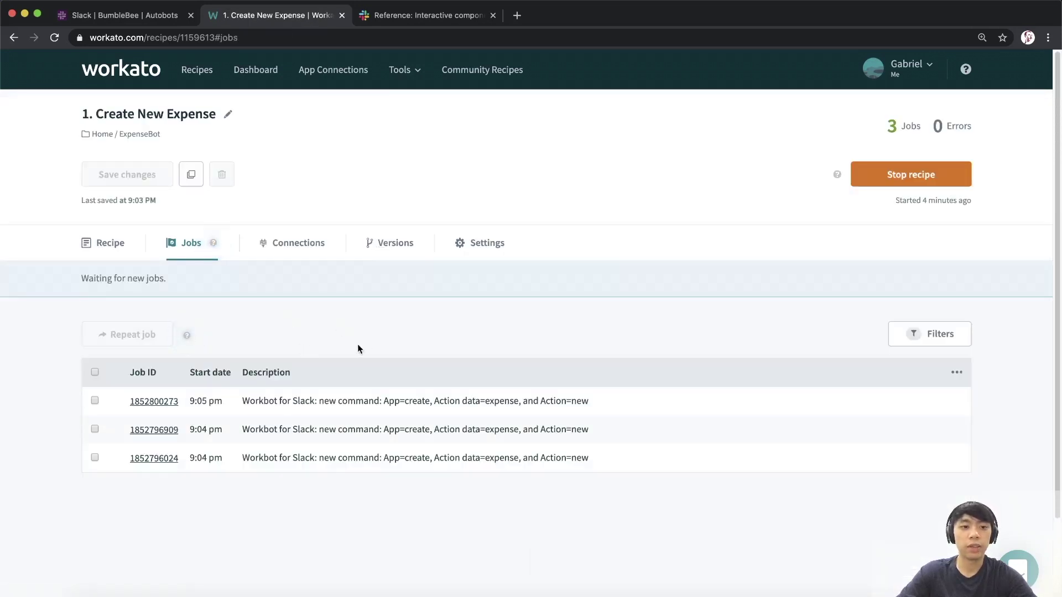
{"action": "left_click", "coordinate": [113, 244]}
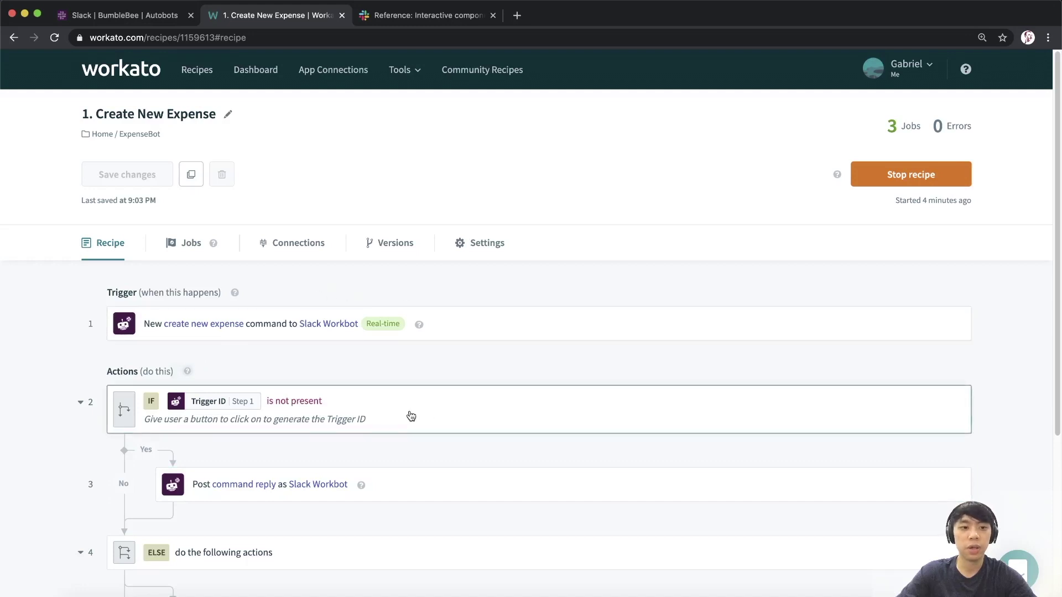
{"action": "scroll", "coordinate": [387, 426], "scroll_direction": "down", "scroll_amount": 3}
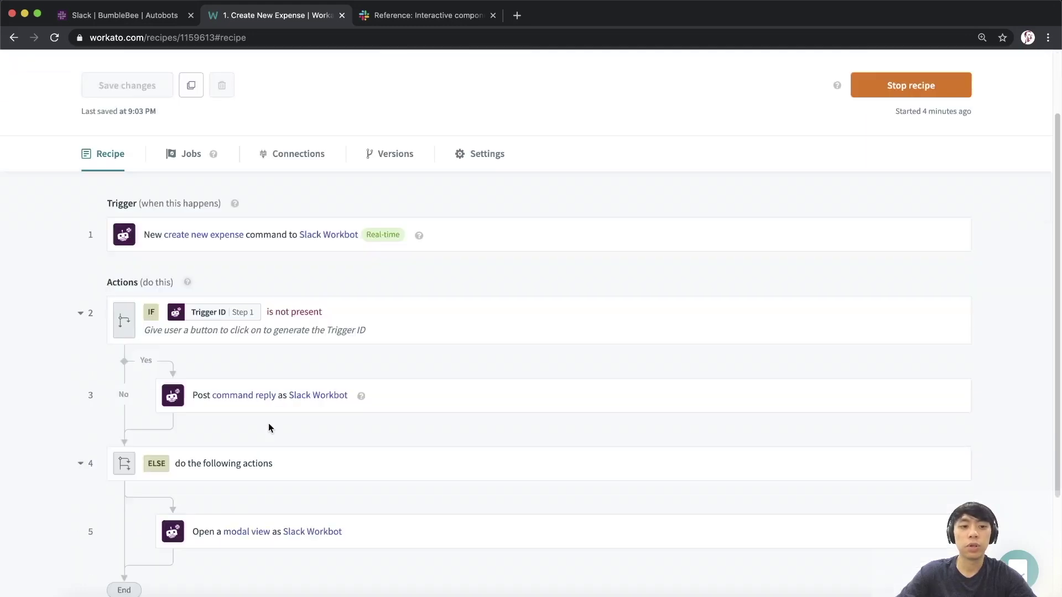
{"action": "scroll", "coordinate": [237, 420], "scroll_direction": "down", "scroll_amount": 4}
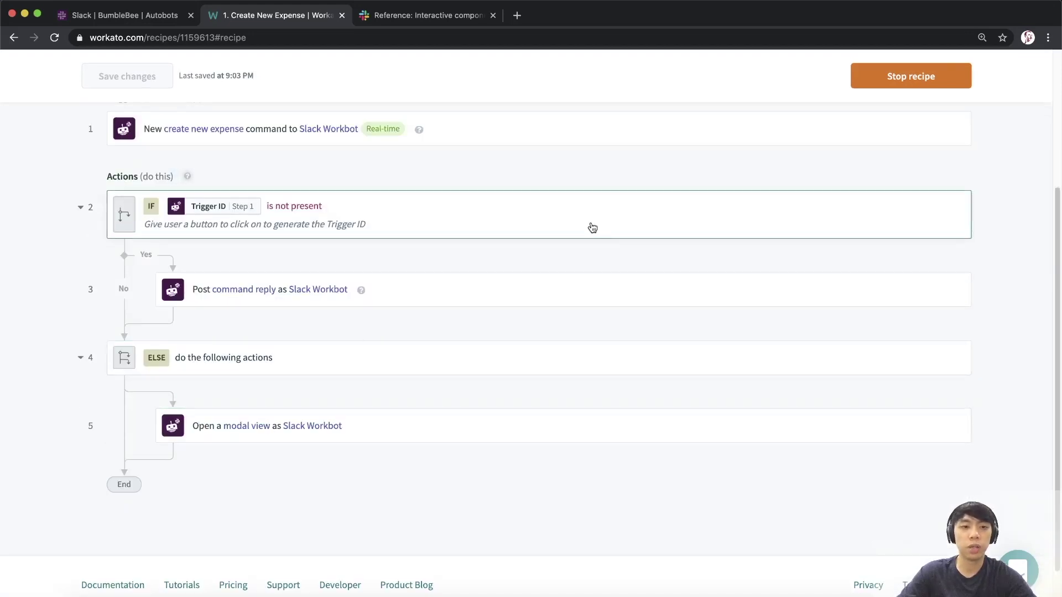
{"action": "left_click", "coordinate": [919, 78]}
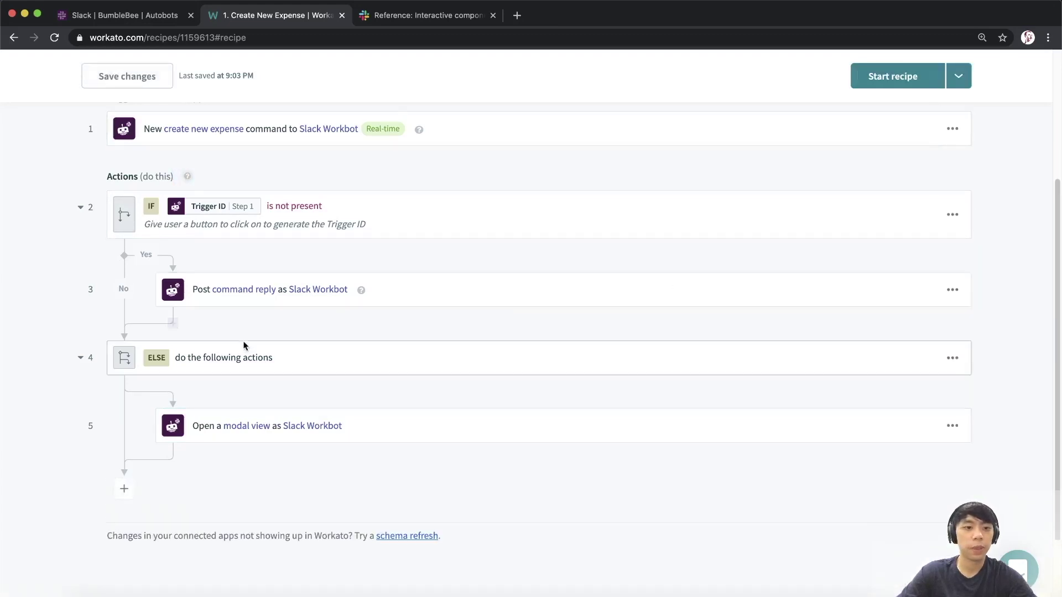
- Add an IF/ELSE condition inside the ELSE block and move the modal view action into its Yes branch
{"action": "scroll", "coordinate": [244, 346], "scroll_direction": "down", "scroll_amount": 1}
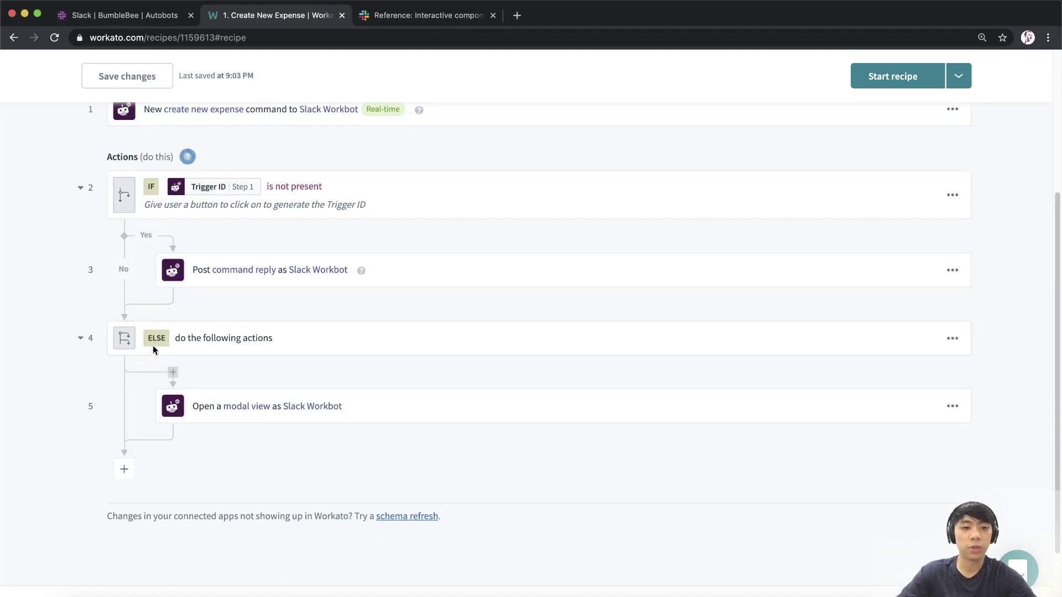
{"action": "left_click", "coordinate": [173, 372]}
{"action": "scroll", "coordinate": [325, 397], "scroll_direction": "down", "scroll_amount": 2}
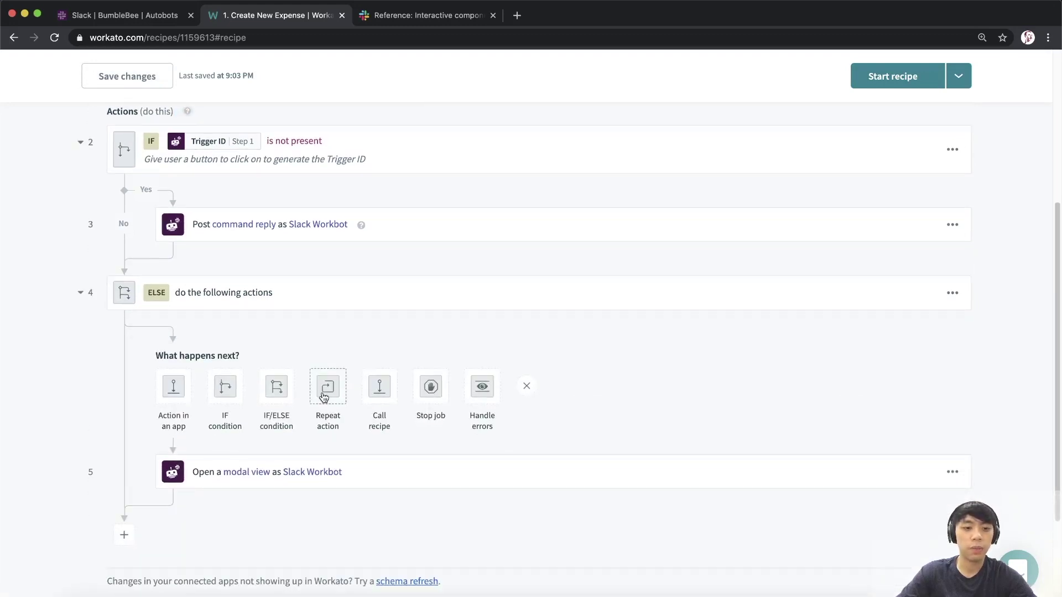
{"action": "left_click", "coordinate": [269, 392]}
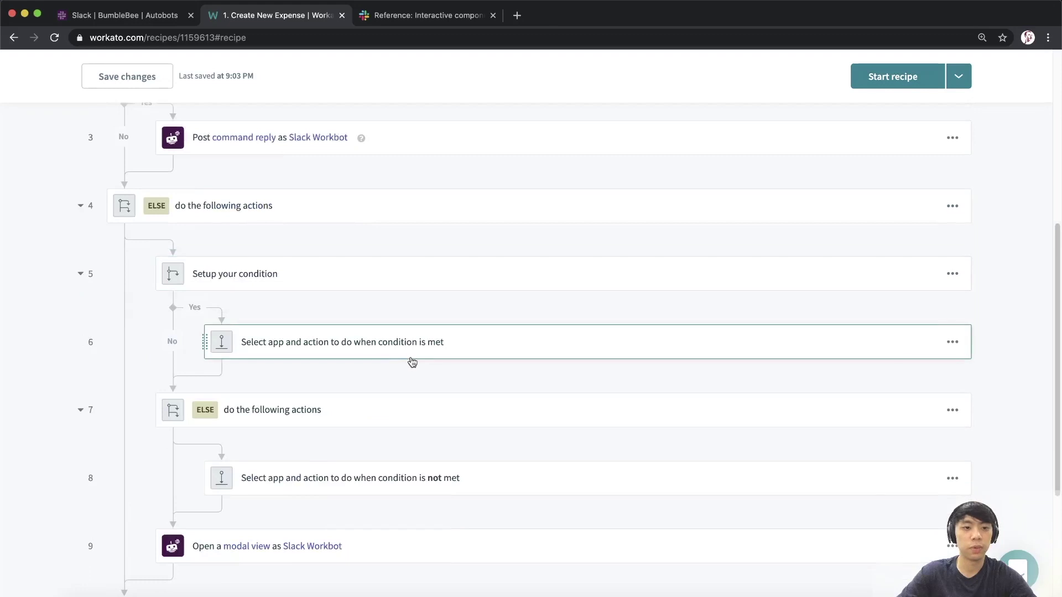
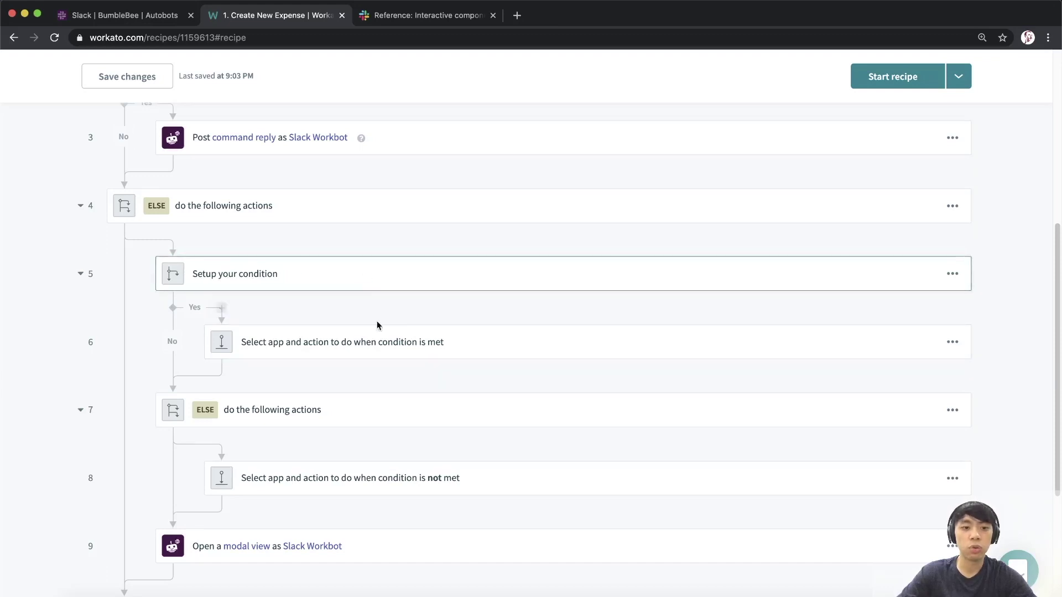
{"action": "left_click_drag", "start_coordinate": [276, 548], "coordinate": [382, 321]}
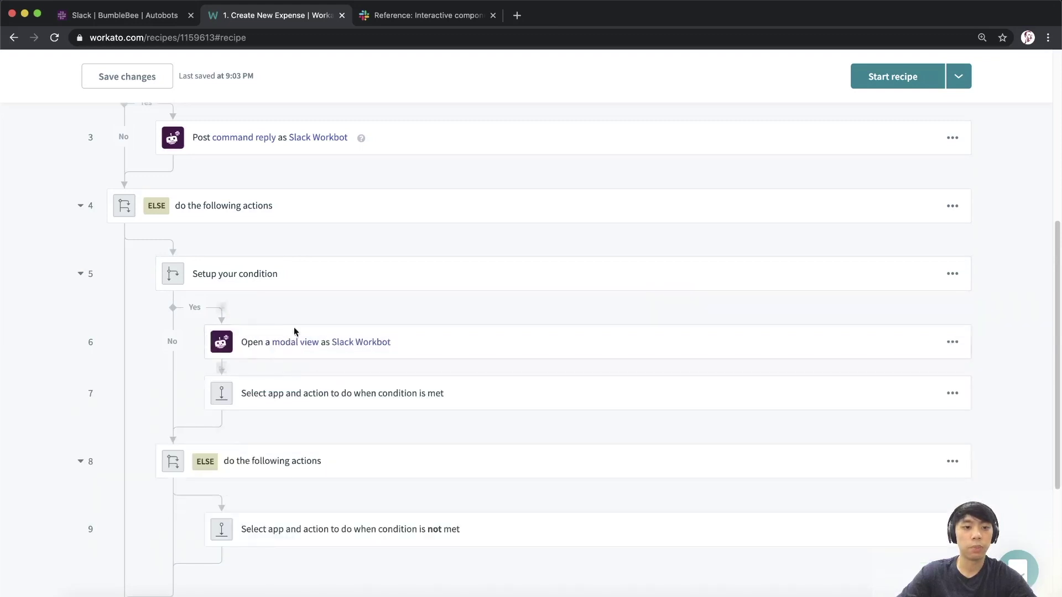
- Open the new condition's setup and expand the Modals datapills under Context in the New command output
{"action": "left_click", "coordinate": [256, 279]}
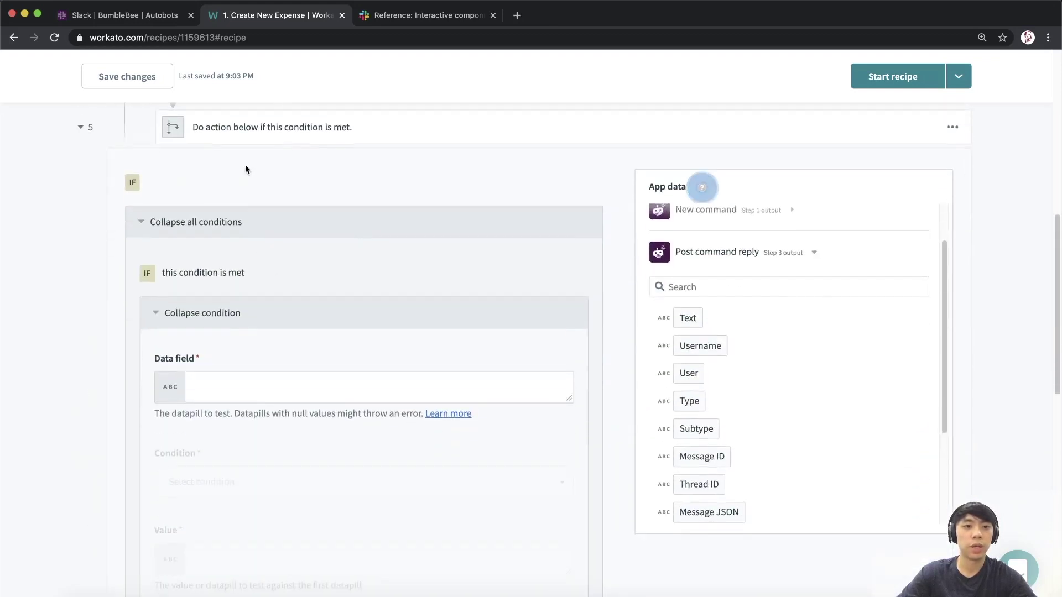
{"action": "left_click", "coordinate": [291, 396]}
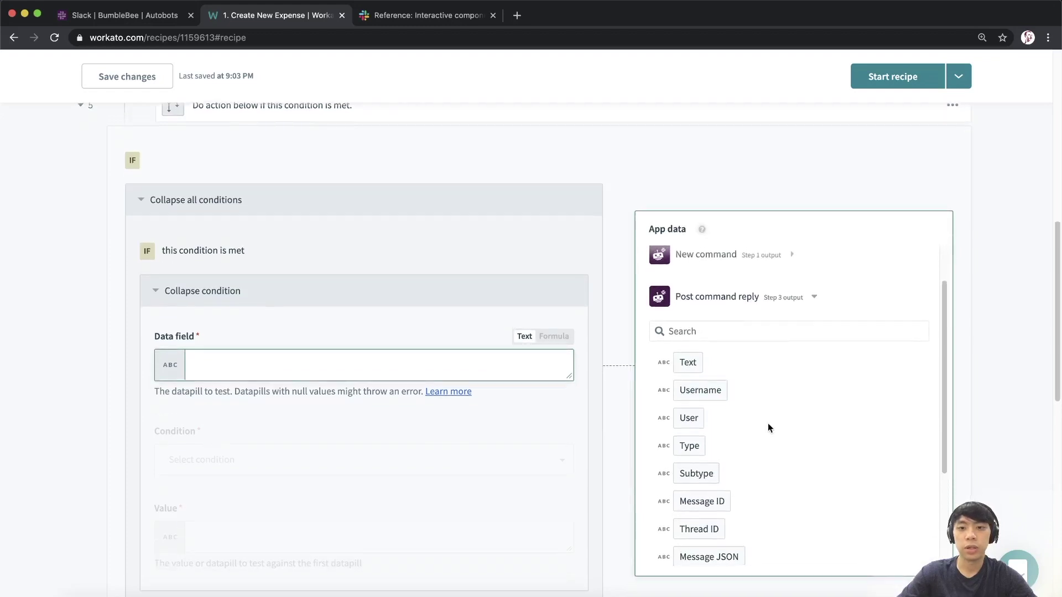
{"action": "left_click", "coordinate": [750, 316]}
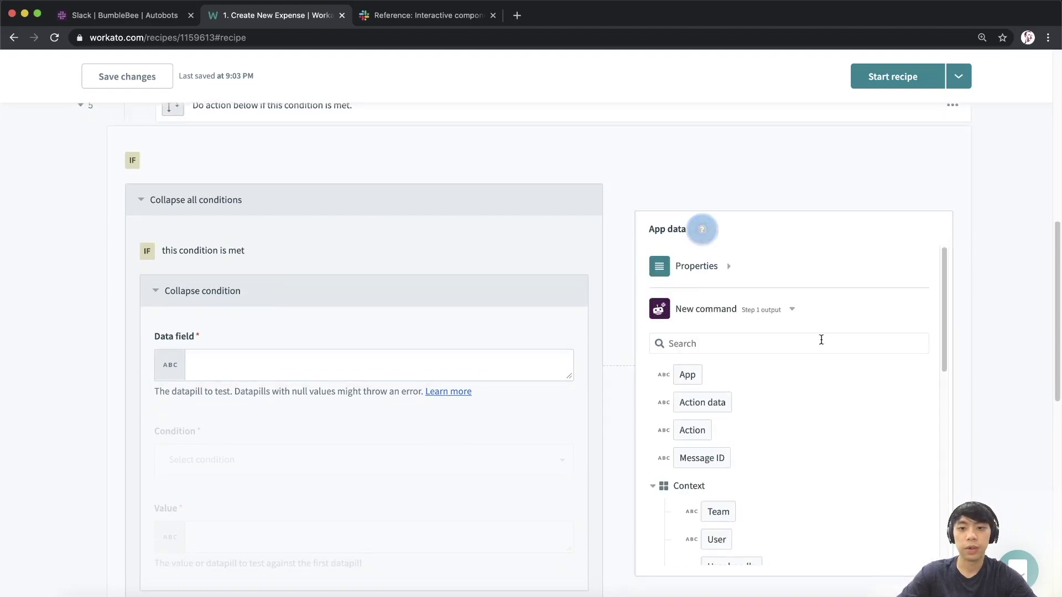
{"action": "scroll", "coordinate": [721, 443], "scroll_direction": "down", "scroll_amount": 2}
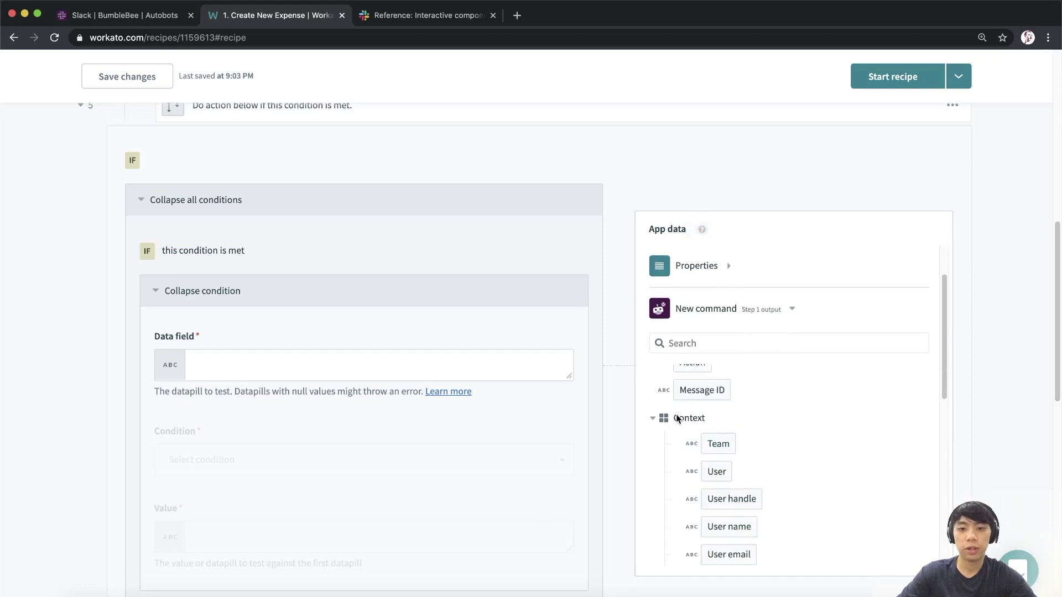
{"action": "scroll", "coordinate": [779, 438], "scroll_direction": "down", "scroll_amount": 8}
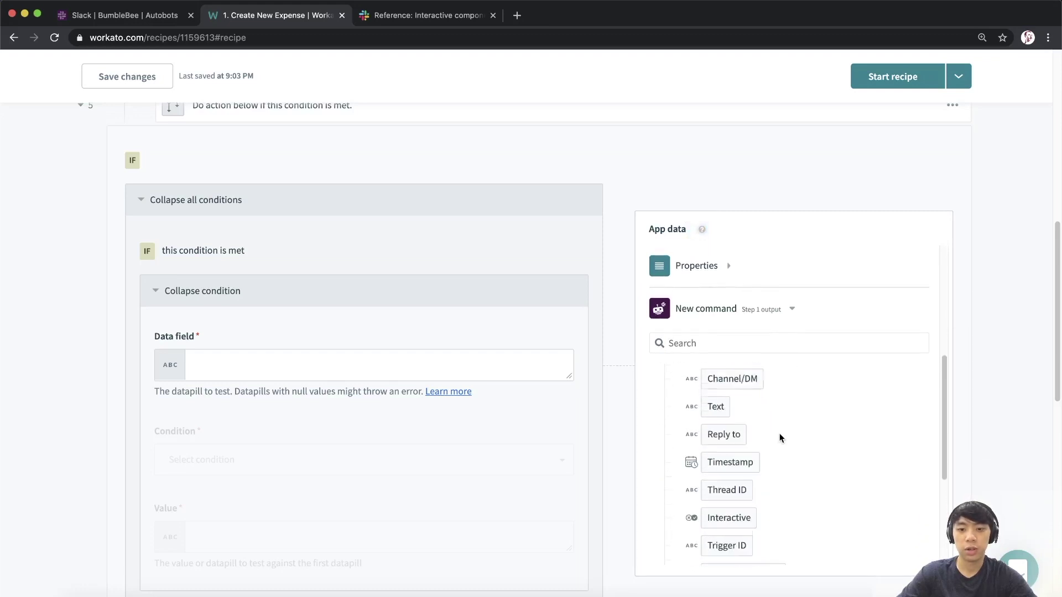
{"action": "scroll", "coordinate": [779, 433], "scroll_direction": "down", "scroll_amount": 5}
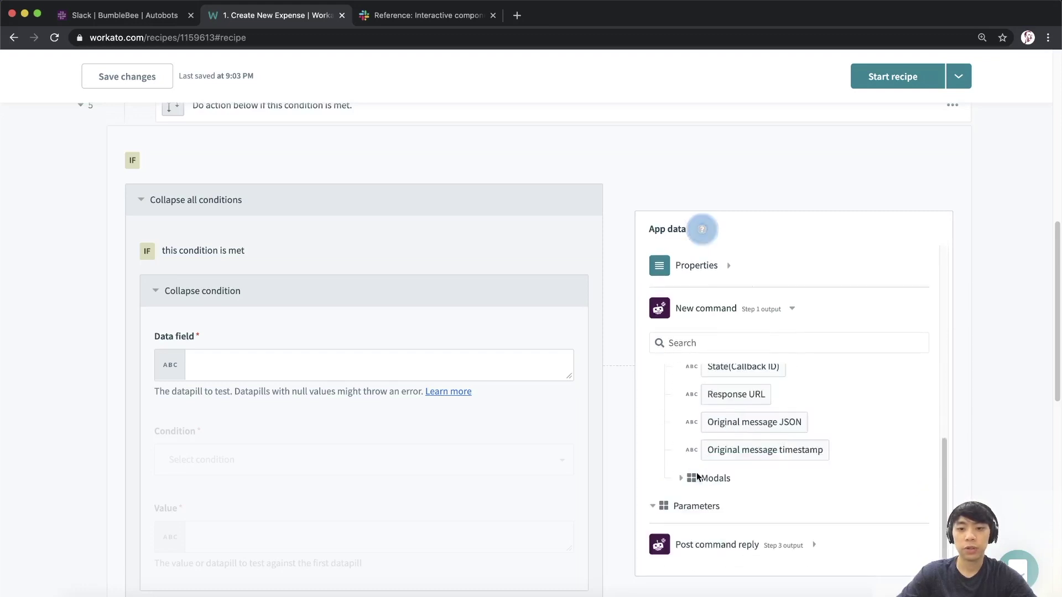
{"action": "left_click", "coordinate": [681, 478]}
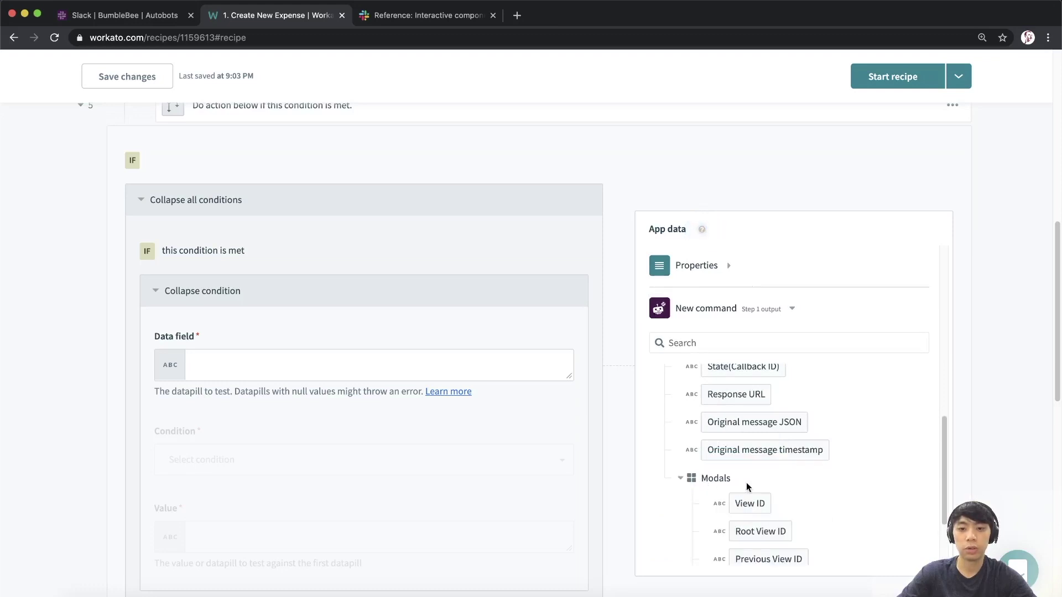
{"action": "scroll", "coordinate": [750, 481], "scroll_direction": "down", "scroll_amount": 1}
{"action": "scroll", "coordinate": [750, 485], "scroll_direction": "down", "scroll_amount": 1}
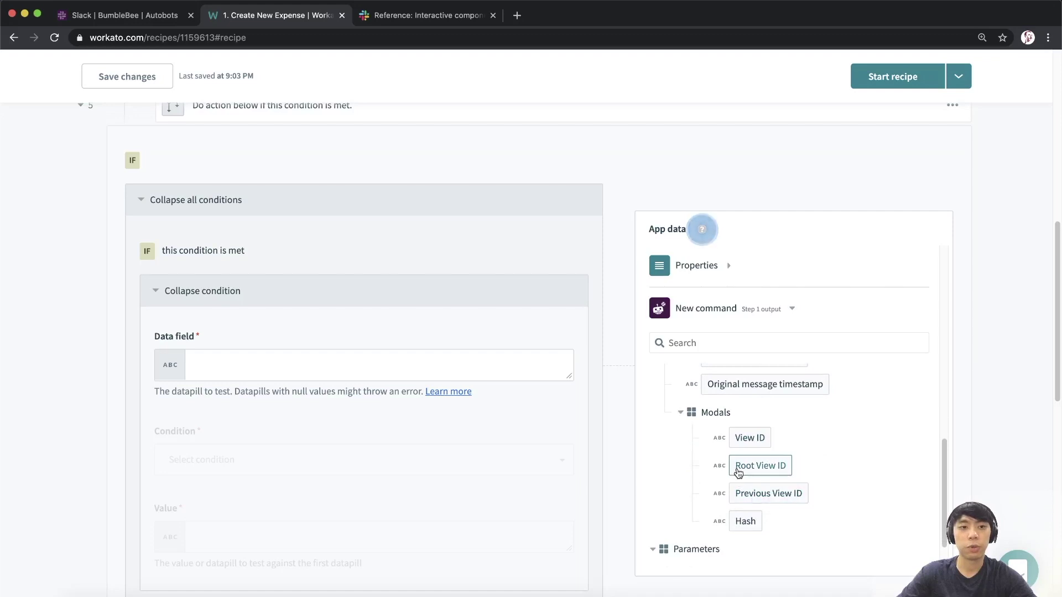
- Open the 9:05 pm job's report in a separate browser tab while keeping the recipe's condition setup open
{"action": "scroll", "coordinate": [988, 433], "scroll_direction": "up", "scroll_amount": 10}
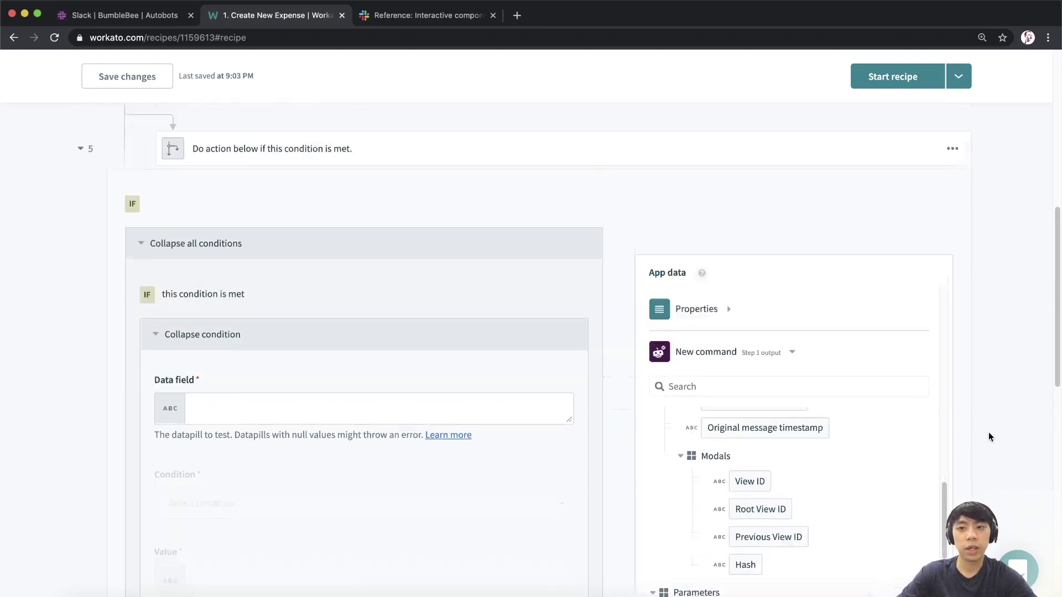
{"action": "left_click", "coordinate": [189, 248]}
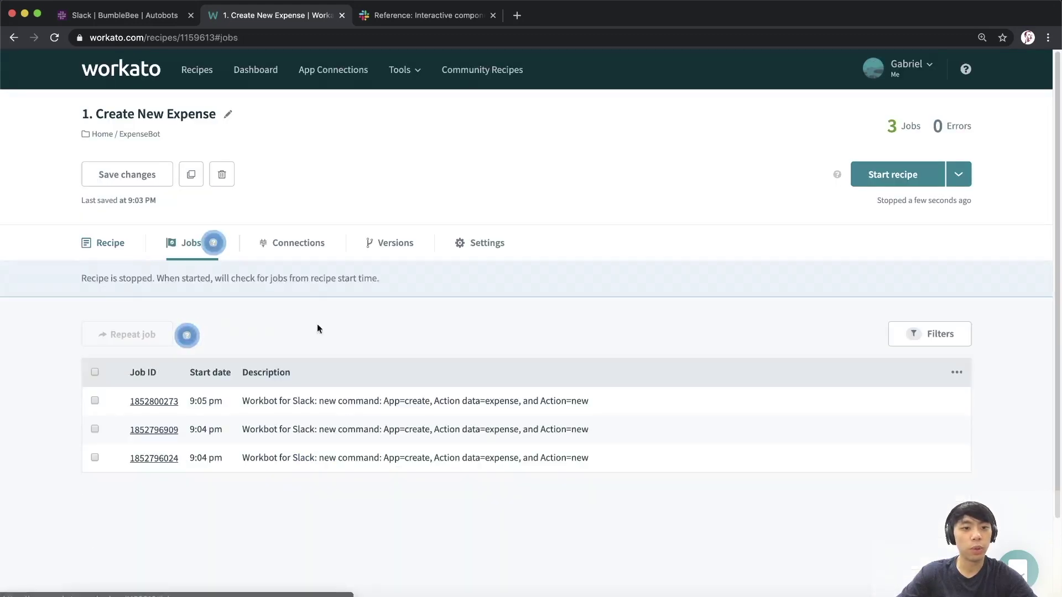
{"action": "left_click", "coordinate": [119, 244]}
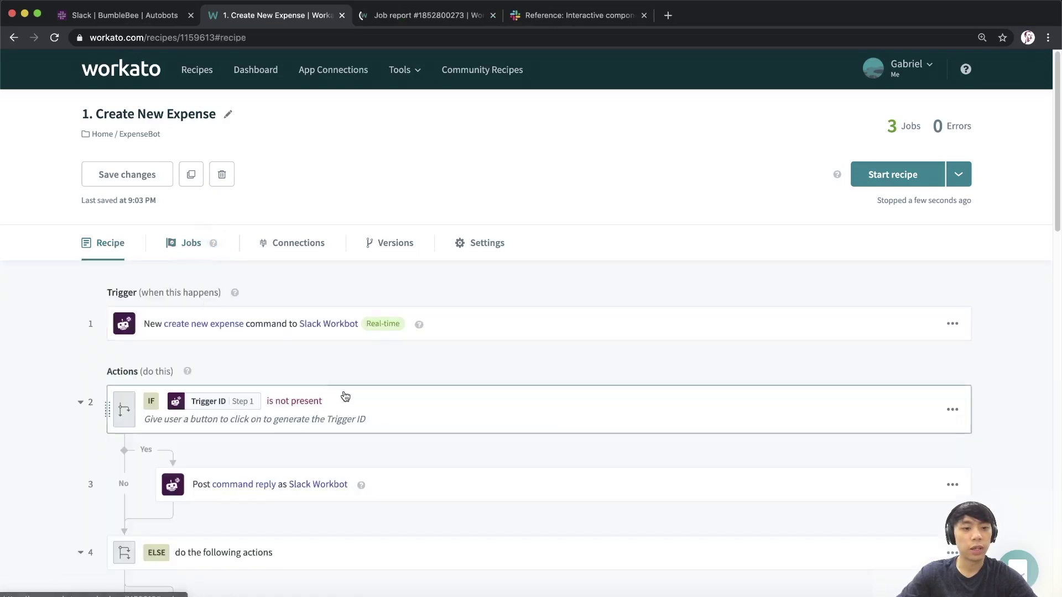
{"action": "scroll", "coordinate": [347, 410], "scroll_direction": "down", "scroll_amount": 10}
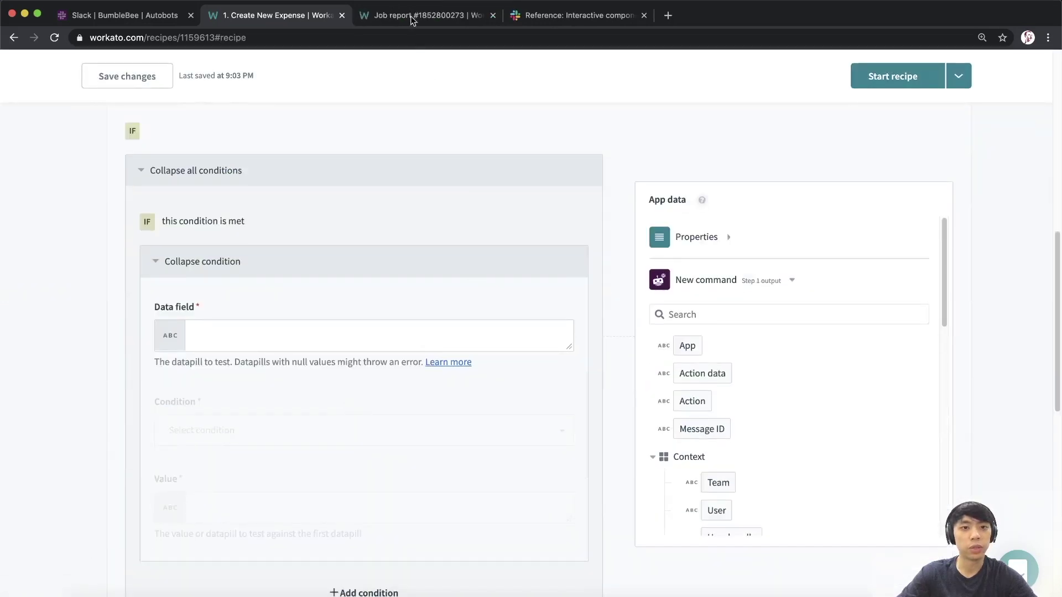
{"action": "left_click", "coordinate": [411, 17]}
- Expand Context and modals in the 9:05 pm job's trigger output and highlight the view_submission field and its value
{"action": "left_click", "coordinate": [296, 365]}
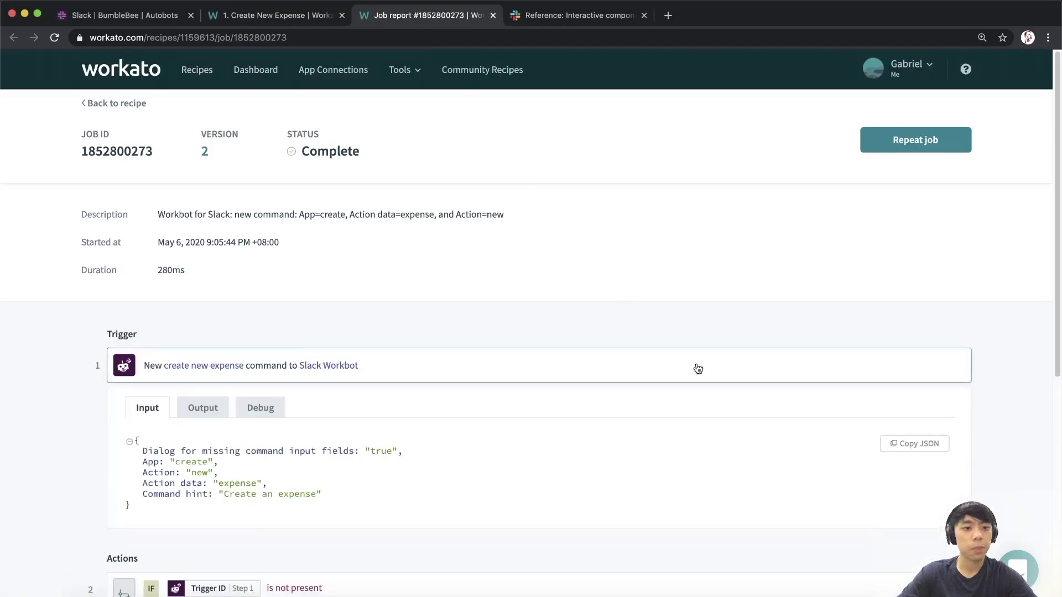
{"action": "left_click", "coordinate": [201, 410]}
{"action": "scroll", "coordinate": [197, 436], "scroll_direction": "down", "scroll_amount": 3}
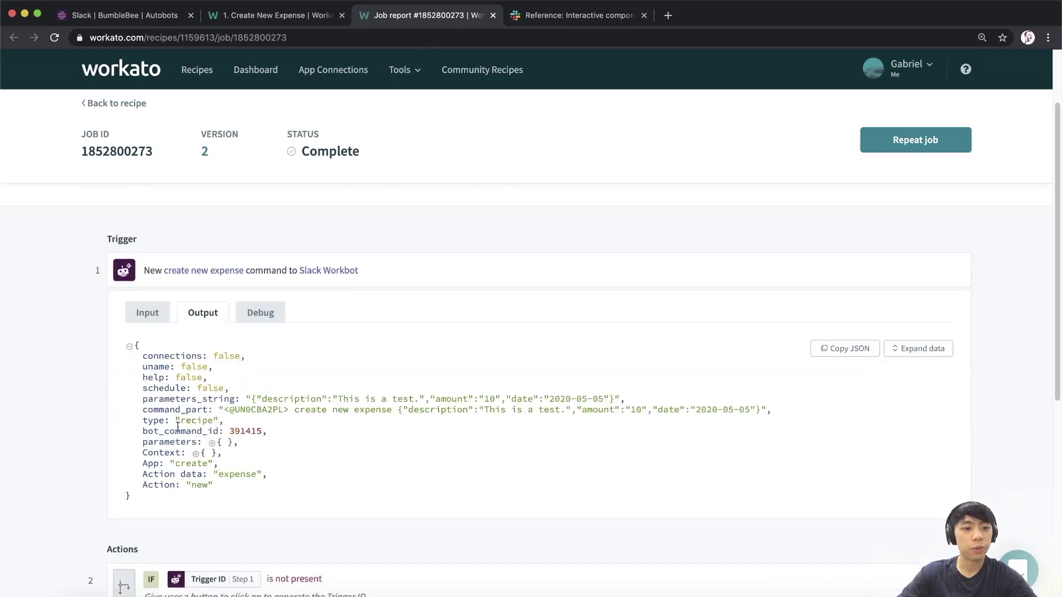
{"action": "left_click", "coordinate": [198, 453]}
{"action": "scroll", "coordinate": [191, 420], "scroll_direction": "down", "scroll_amount": 3}
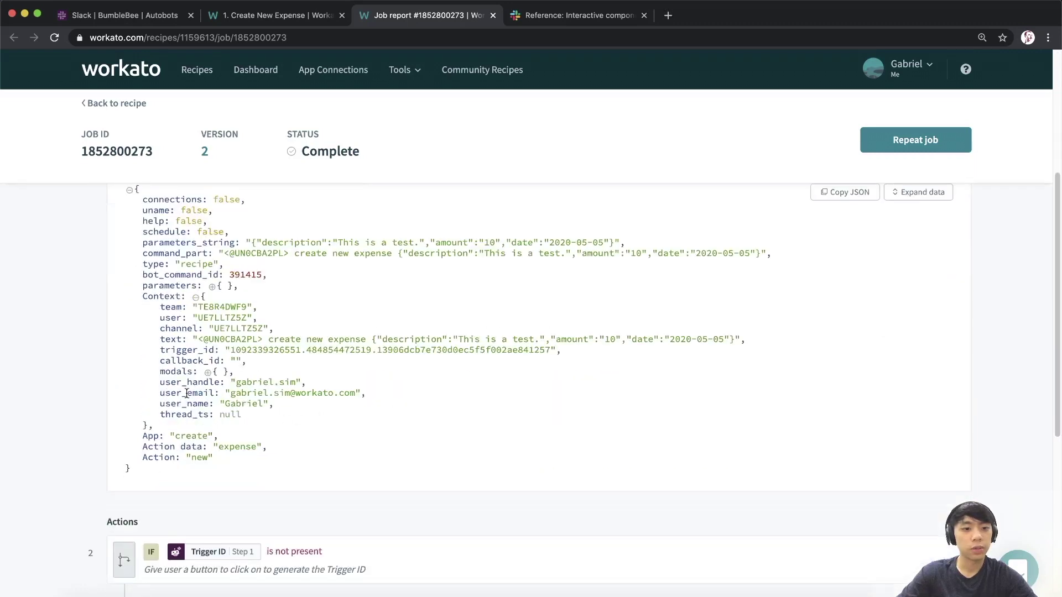
{"action": "left_click", "coordinate": [208, 372]}
{"action": "double_click", "coordinate": [188, 416]}
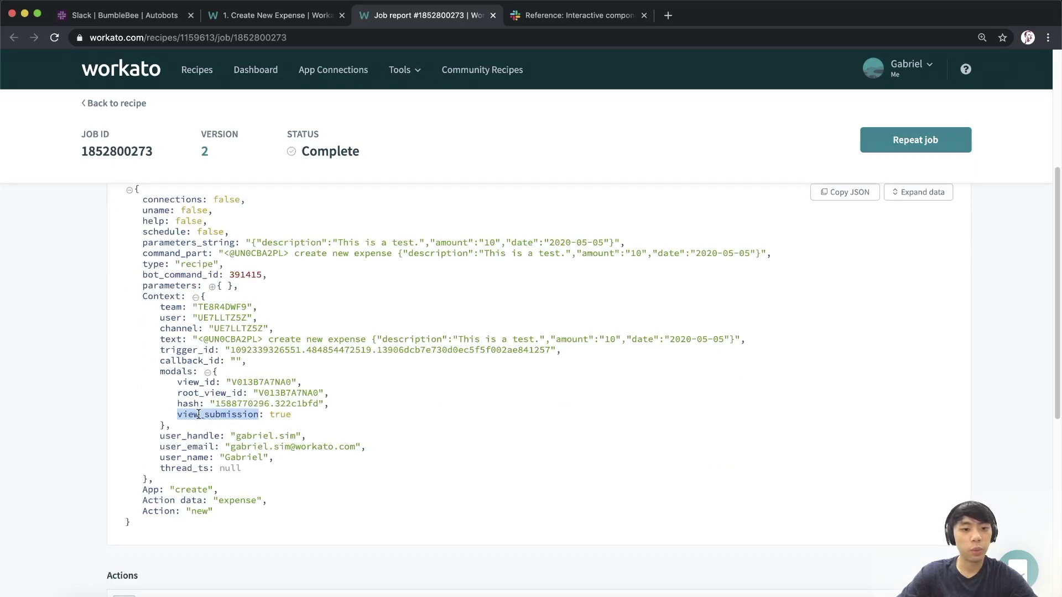
{"action": "left_click_drag", "start_coordinate": [295, 419], "coordinate": [279, 416]}
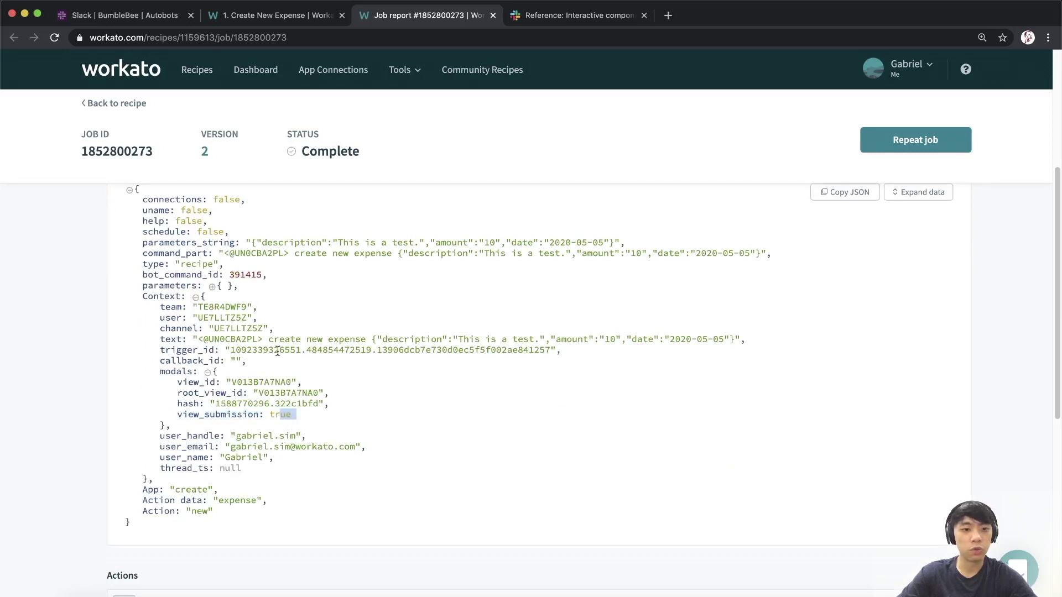
- Switch back to the recipe's condition setup and check the Modals datapills for a view submission field
{"action": "left_click", "coordinate": [264, 15]}
{"action": "scroll", "coordinate": [535, 291], "scroll_direction": "down", "scroll_amount": 1}
{"action": "scroll", "coordinate": [749, 364], "scroll_direction": "down", "scroll_amount": 6}
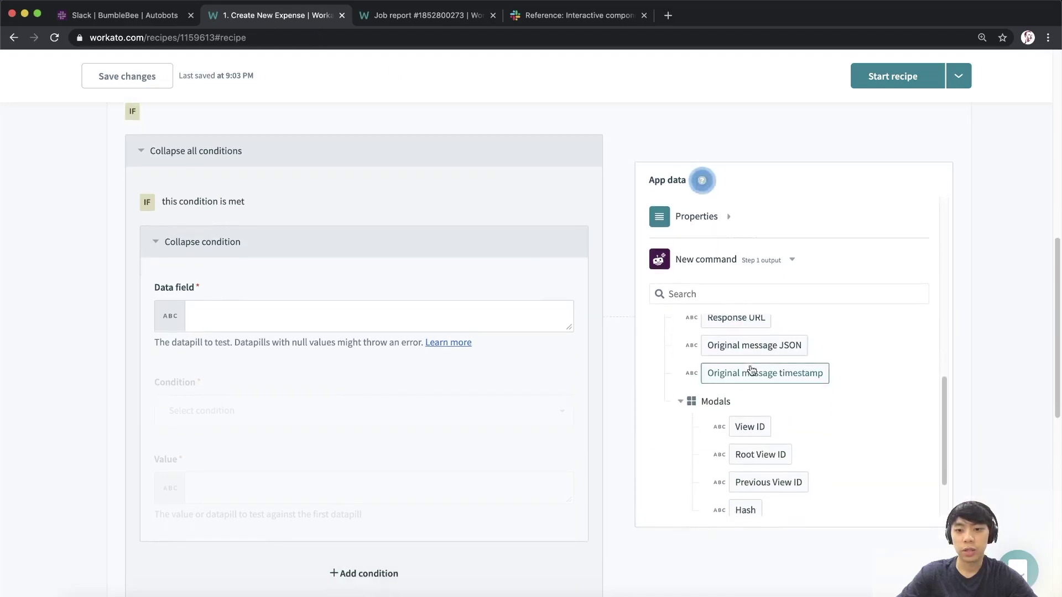
{"action": "scroll", "coordinate": [753, 368], "scroll_direction": "down", "scroll_amount": 1}
{"action": "scroll", "coordinate": [746, 459], "scroll_direction": "down", "scroll_amount": 2}
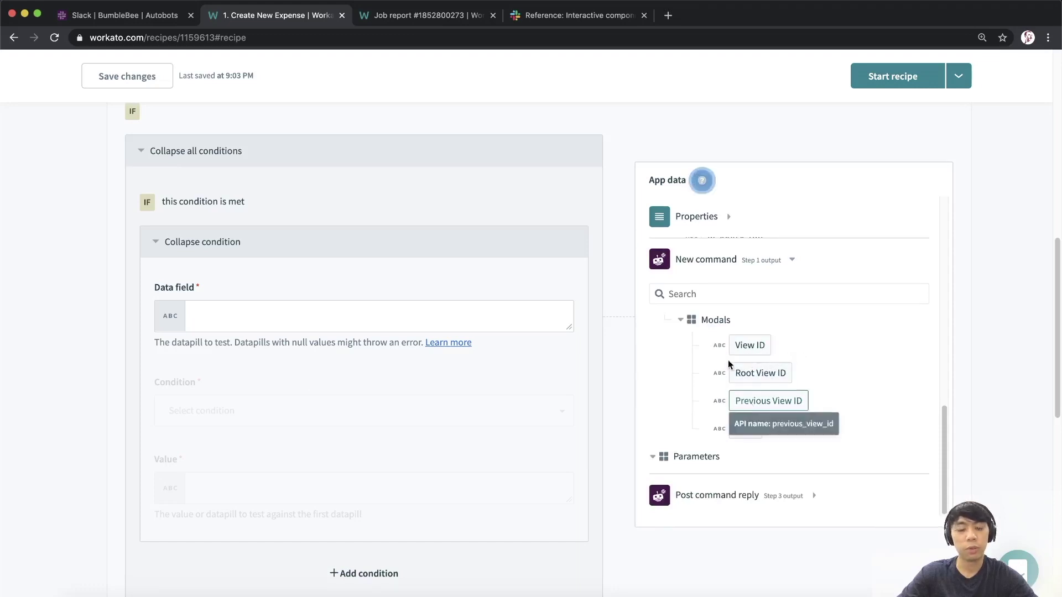
{"action": "scroll", "coordinate": [719, 365], "scroll_direction": "up", "scroll_amount": 1}
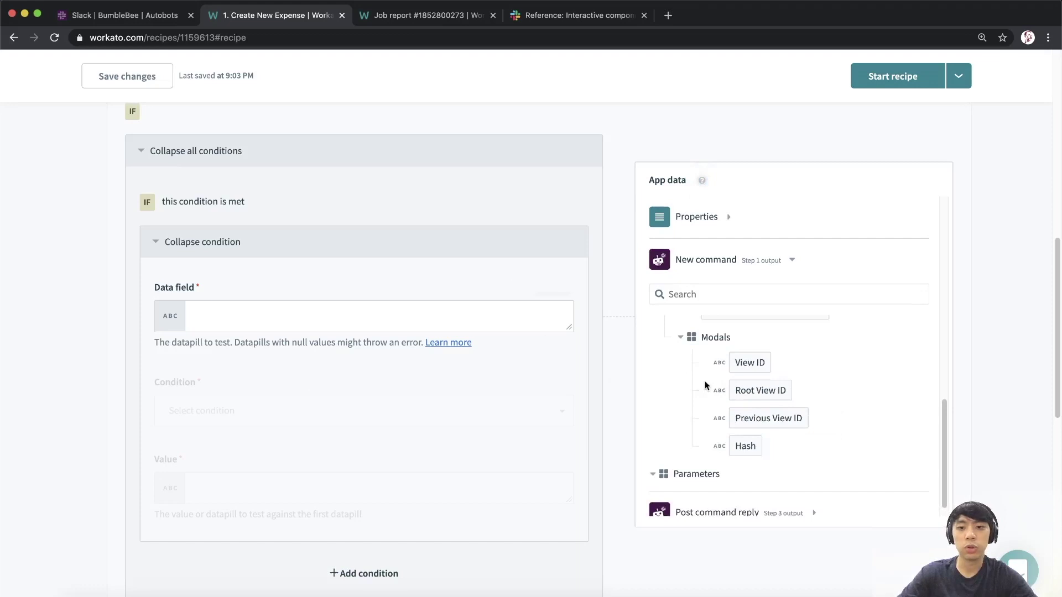
- Examine the modals object in the job report's trigger output, highlighting the whole block and its view_submission field
{"action": "left_click", "coordinate": [436, 16]}
{"action": "left_click", "coordinate": [234, 398]}
{"action": "left_click_drag", "start_coordinate": [141, 300], "coordinate": [289, 438]}
{"action": "left_click", "coordinate": [398, 431]}
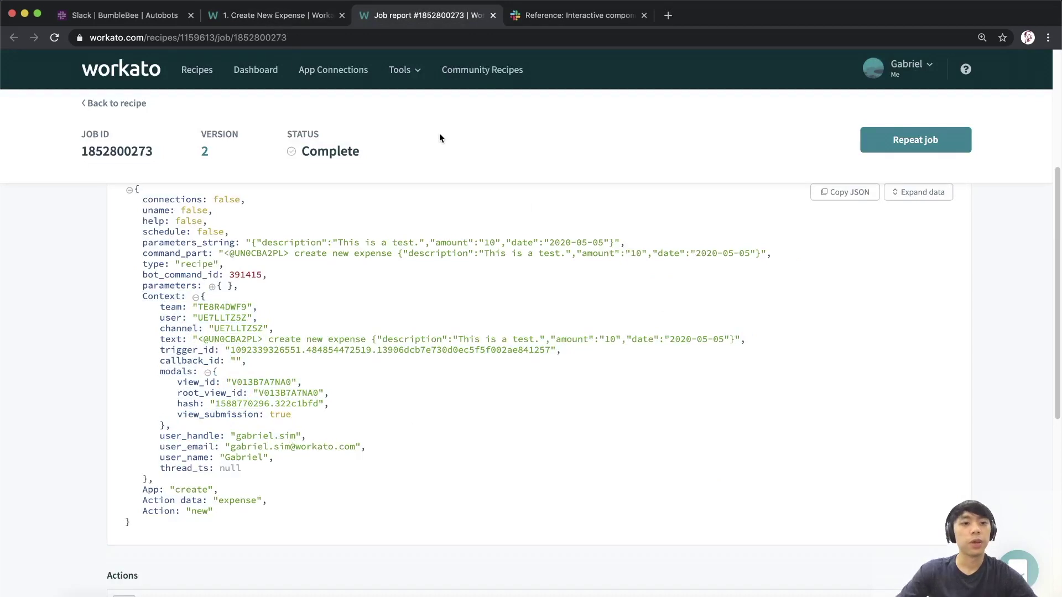
{"action": "double_click", "coordinate": [169, 375]}
{"action": "left_click_drag", "start_coordinate": [160, 373], "coordinate": [225, 424]}
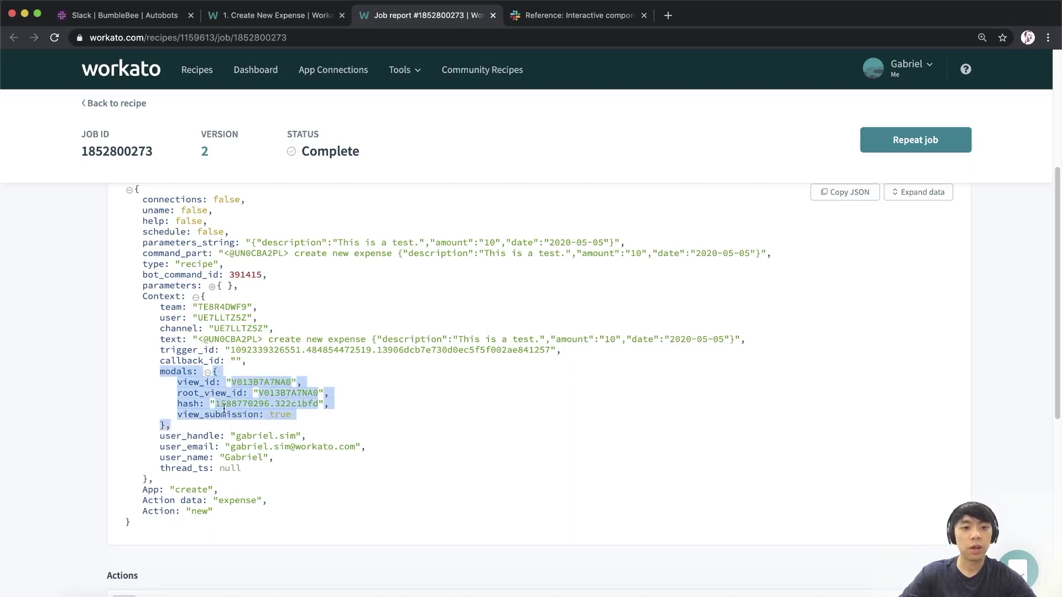
{"action": "left_click", "coordinate": [201, 396]}
{"action": "double_click", "coordinate": [175, 374]}
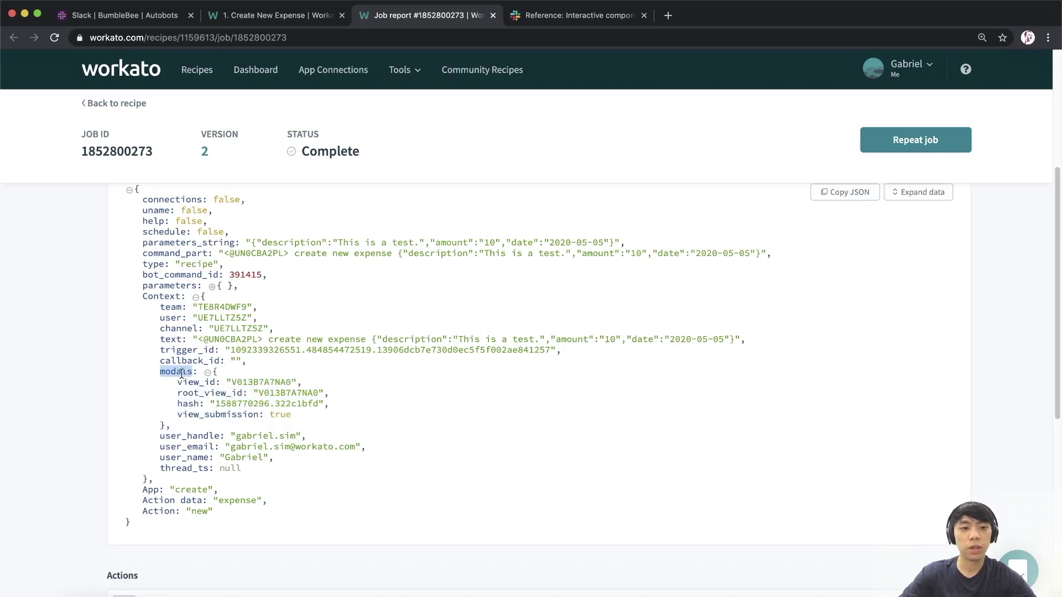
{"action": "double_click", "coordinate": [196, 416]}
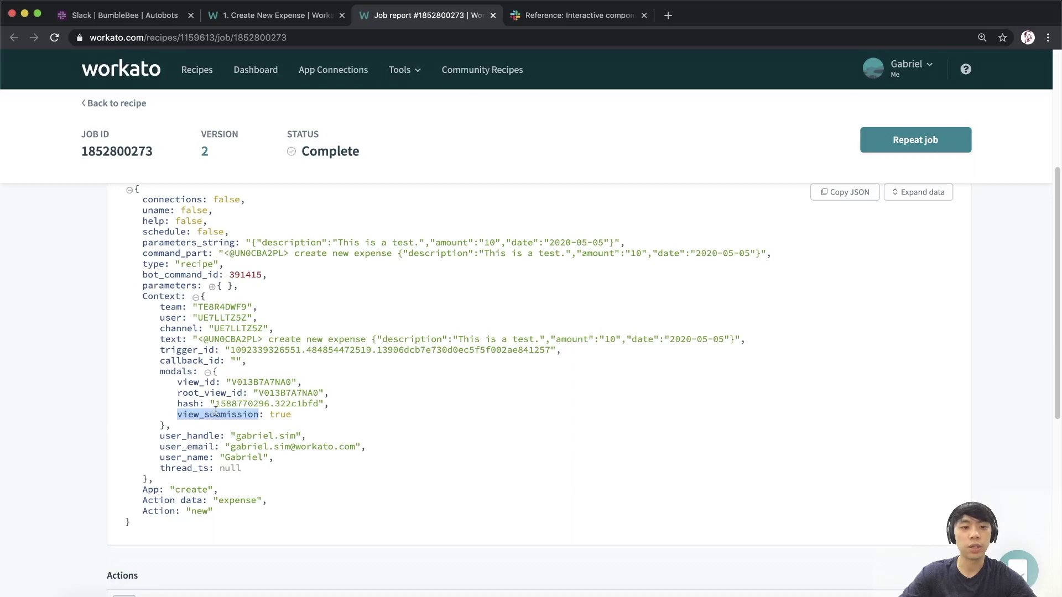
- Return to the recipe and set the IF condition to a formula with the Modals datapill from New command and "is present"
{"action": "left_click", "coordinate": [286, 16]}
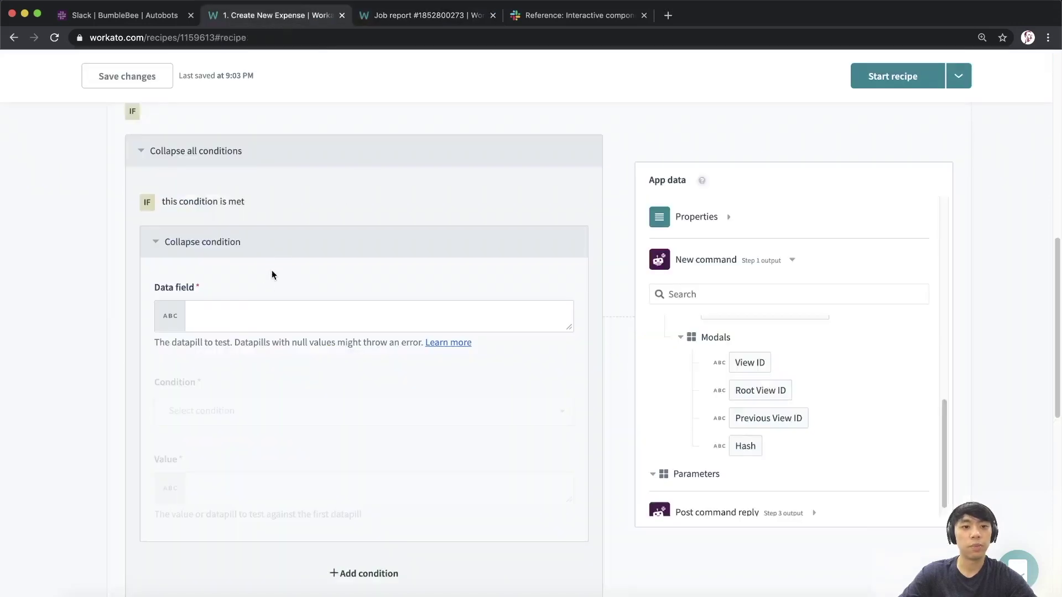
{"action": "left_click", "coordinate": [230, 313]}
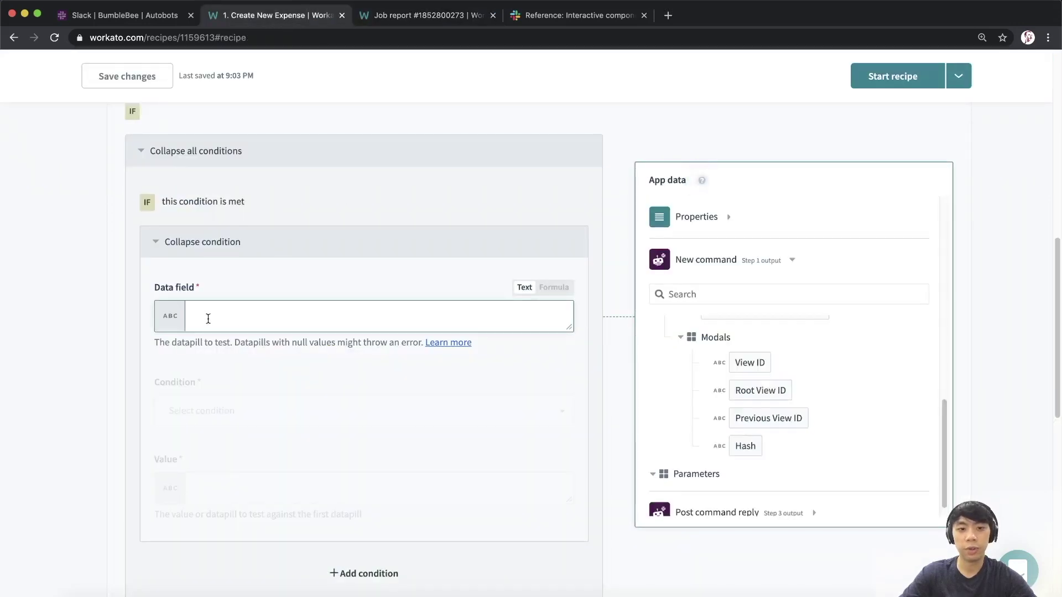
{"action": "left_click", "coordinate": [555, 289]}
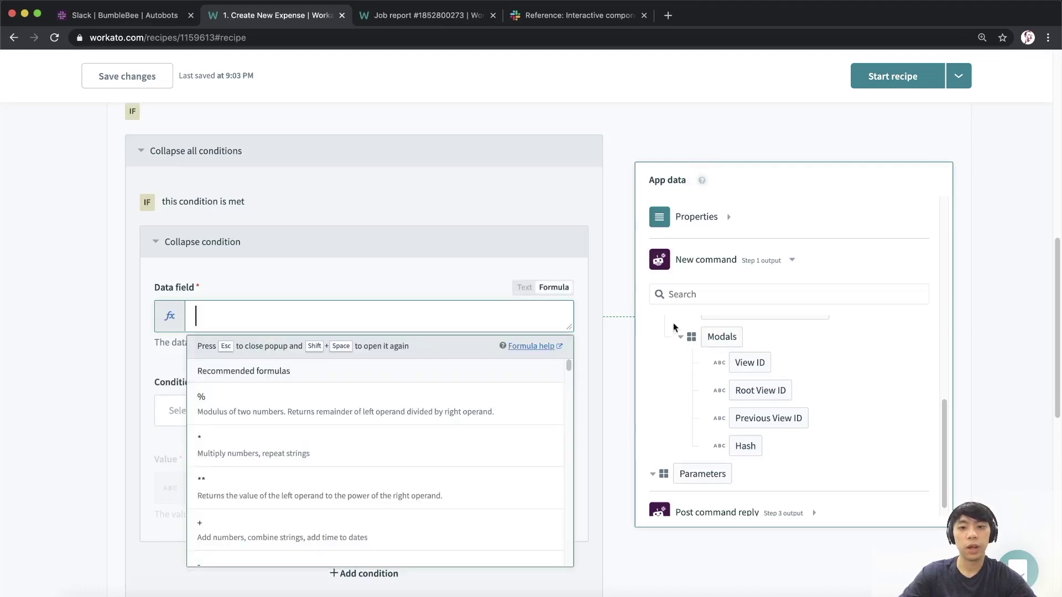
{"action": "left_click_drag", "start_coordinate": [722, 337], "coordinate": [323, 326]}
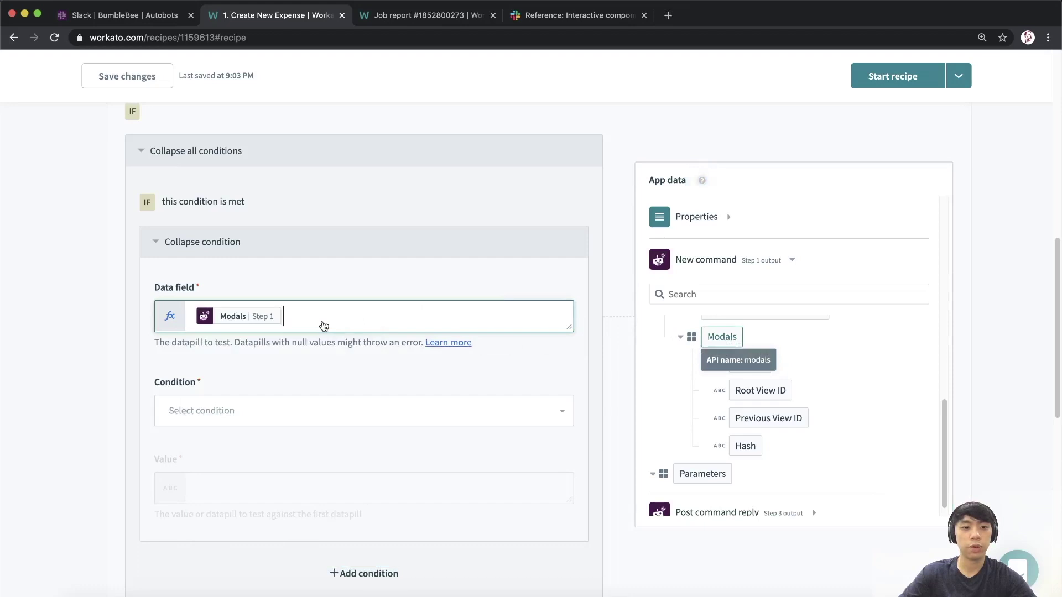
{"action": "left_click", "coordinate": [270, 410]}
{"action": "type", "text": "is"}
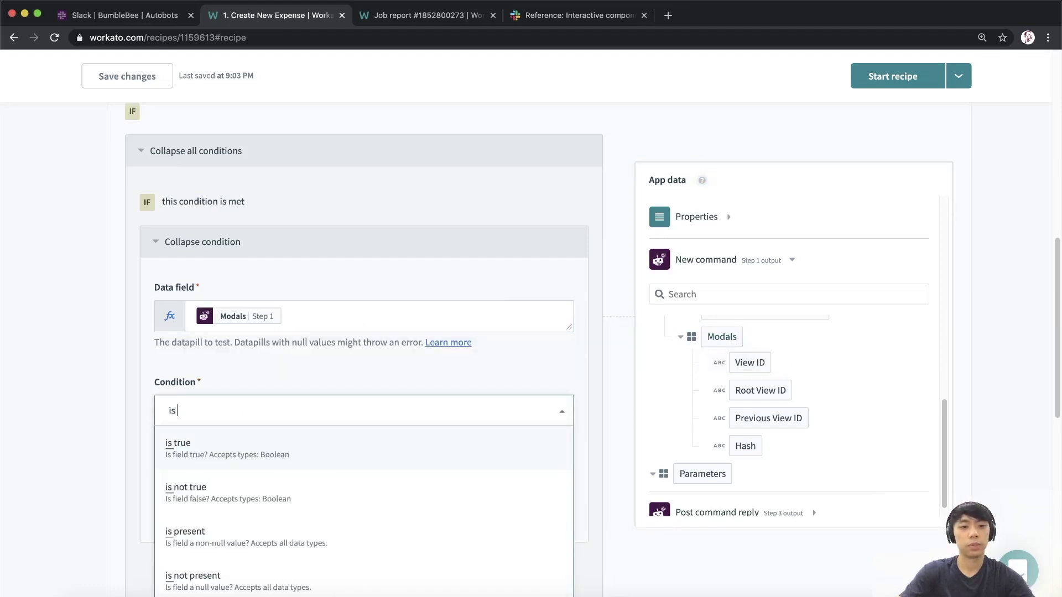
{"action": "type", "text": " prese"}
{"action": "key", "text": "Return"}
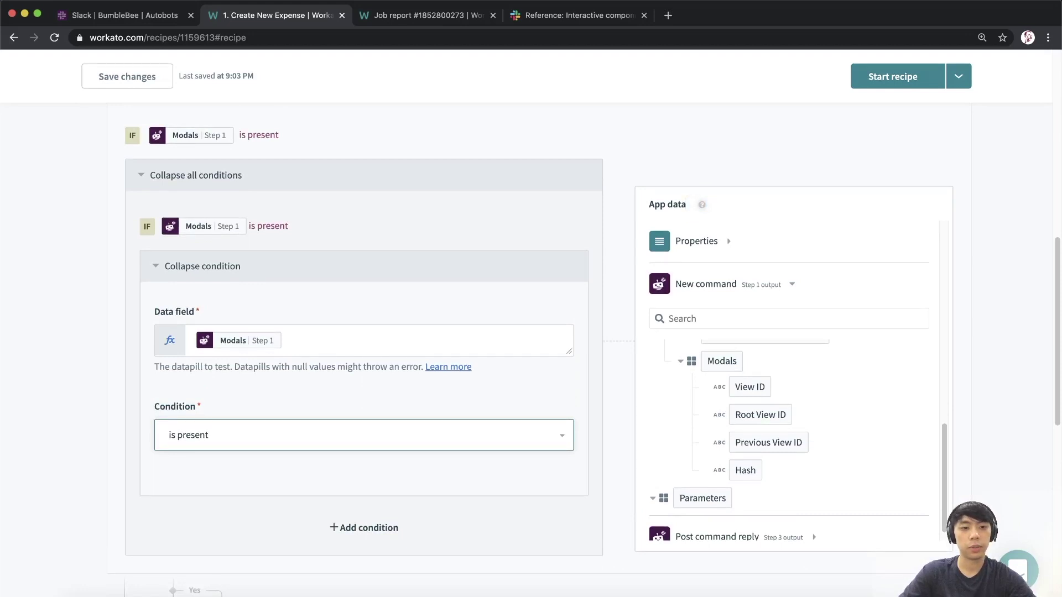
- Add an AND condition with the Modals datapill as its data field in formula mode
{"action": "scroll", "coordinate": [268, 399], "scroll_direction": "up", "scroll_amount": 5}
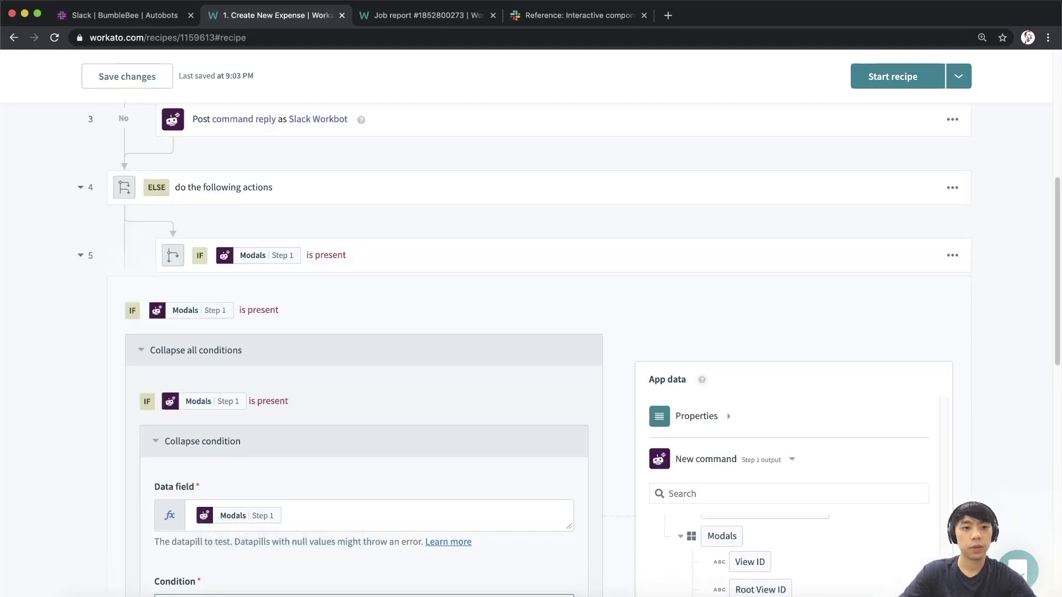
{"action": "scroll", "coordinate": [268, 399], "scroll_direction": "down", "scroll_amount": 3}
{"action": "scroll", "coordinate": [267, 399], "scroll_direction": "down", "scroll_amount": 4}
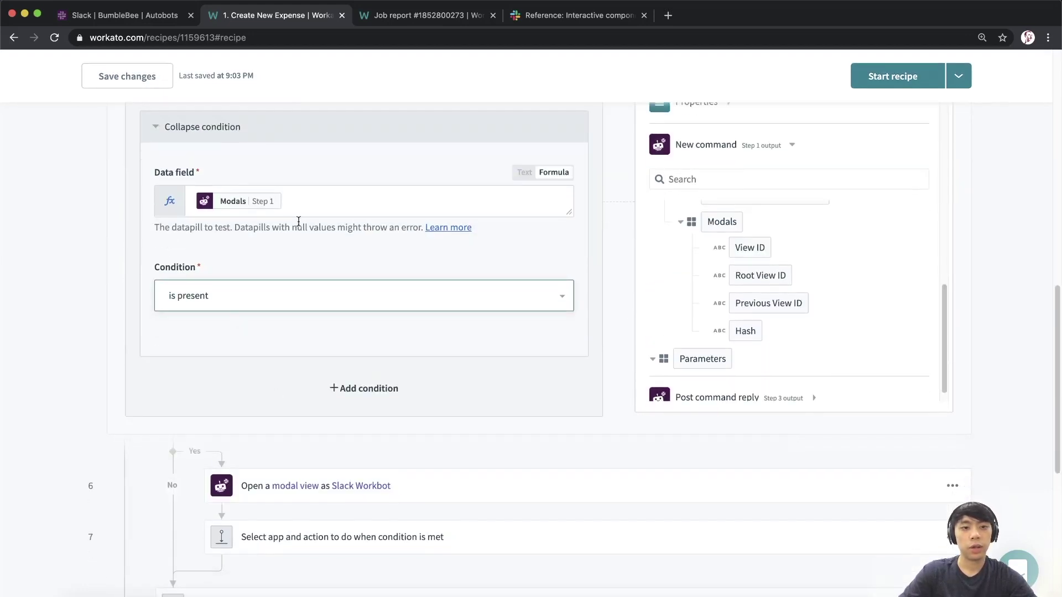
{"action": "left_click", "coordinate": [368, 391]}
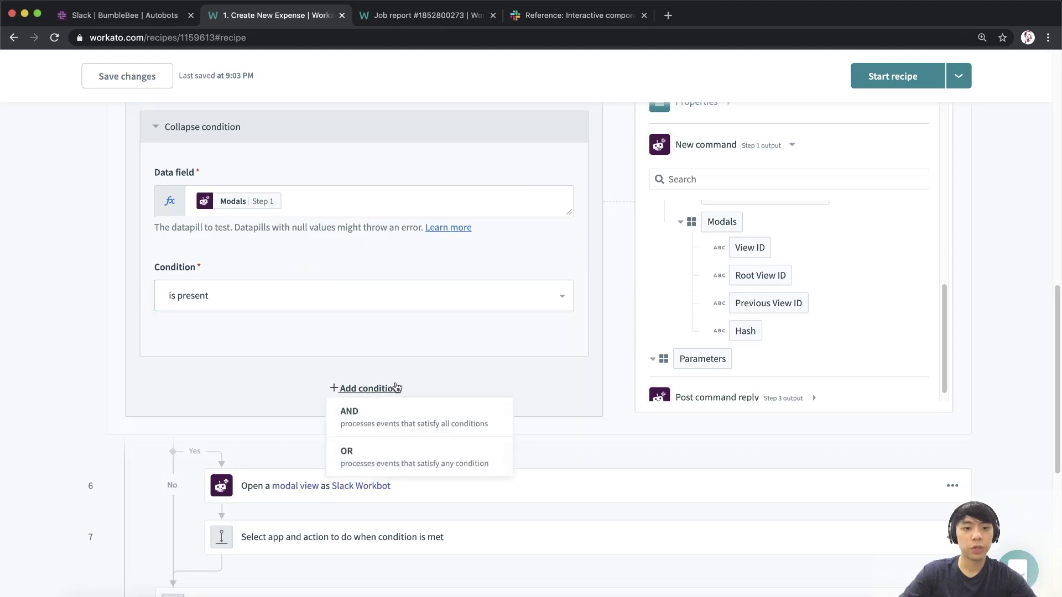
{"action": "left_click", "coordinate": [394, 415]}
{"action": "left_click", "coordinate": [260, 494]}
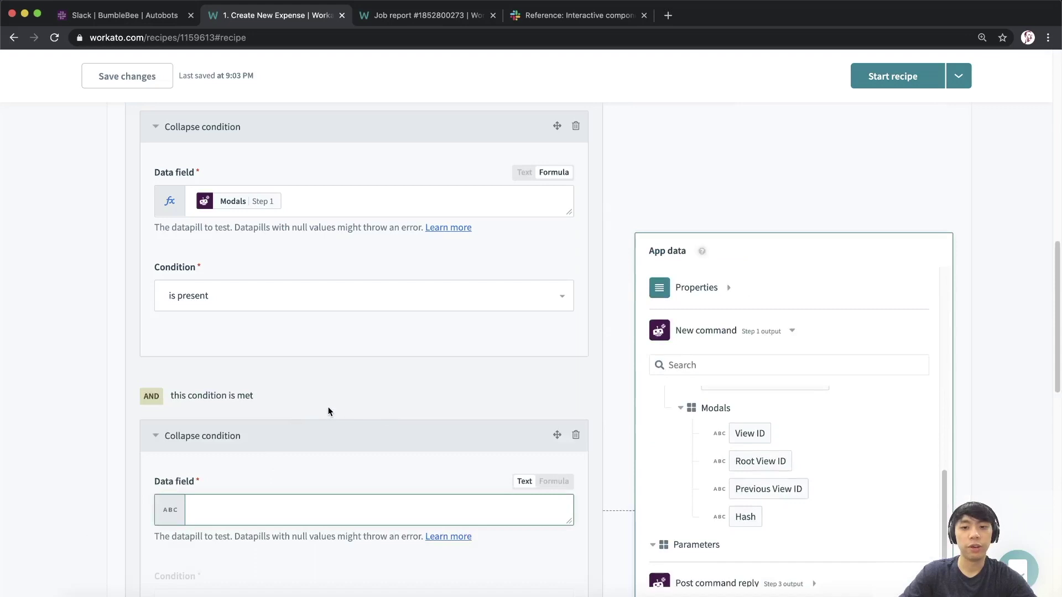
{"action": "scroll", "coordinate": [328, 409], "scroll_direction": "down", "scroll_amount": 1}
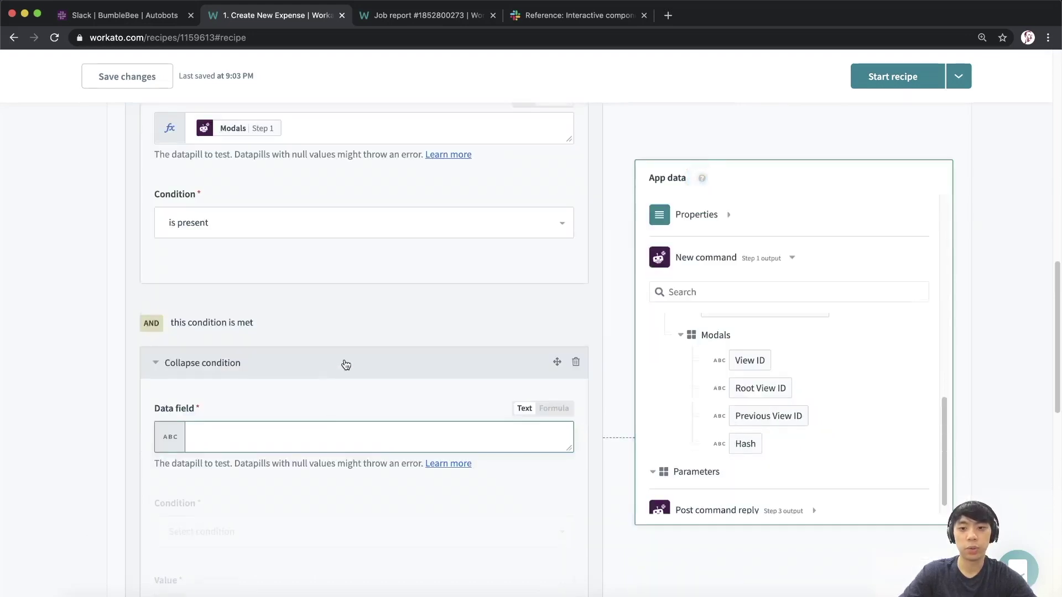
{"action": "scroll", "coordinate": [344, 362], "scroll_direction": "down", "scroll_amount": 1}
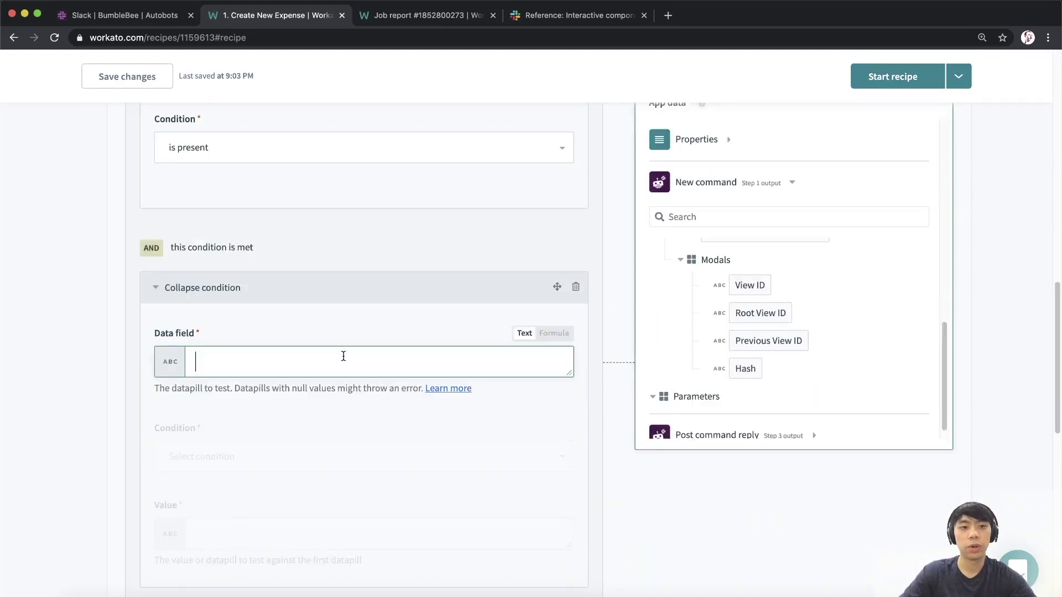
{"action": "left_click", "coordinate": [553, 333]}
{"action": "left_click", "coordinate": [730, 266]}
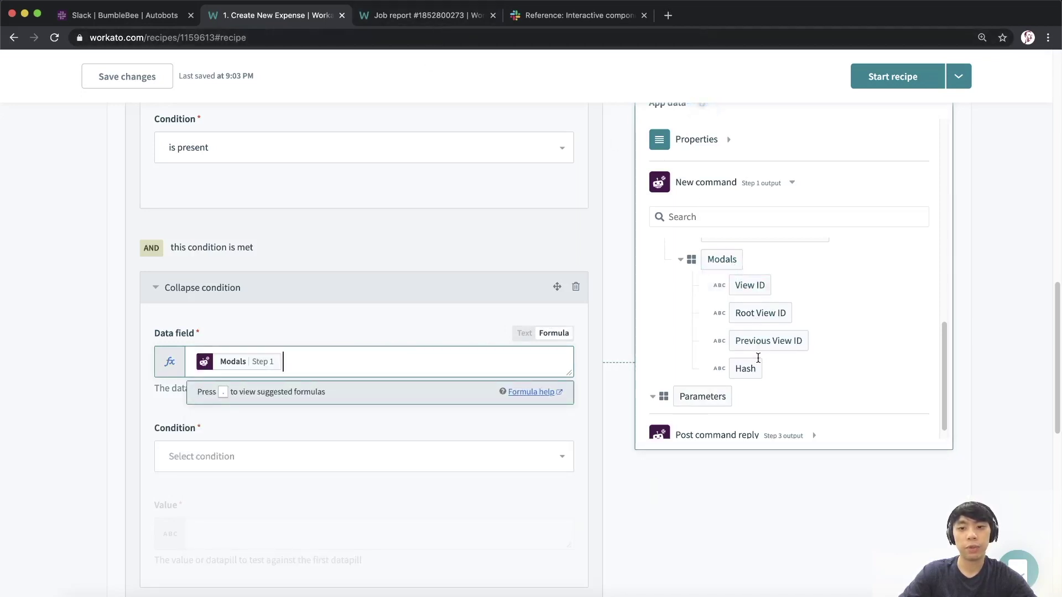
- Copy the view_submission key from the job report and append ['view_submission'] to the Modals datapill in the AND condition's data field
{"action": "left_click", "coordinate": [417, 15]}
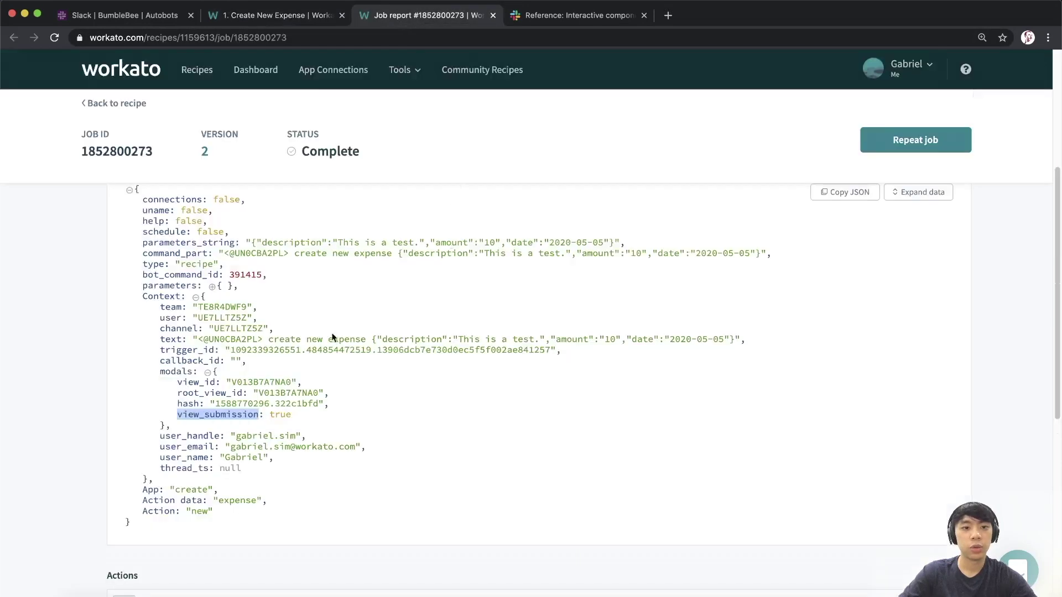
{"action": "double_click", "coordinate": [204, 412]}
{"action": "right_click", "coordinate": [215, 414]}
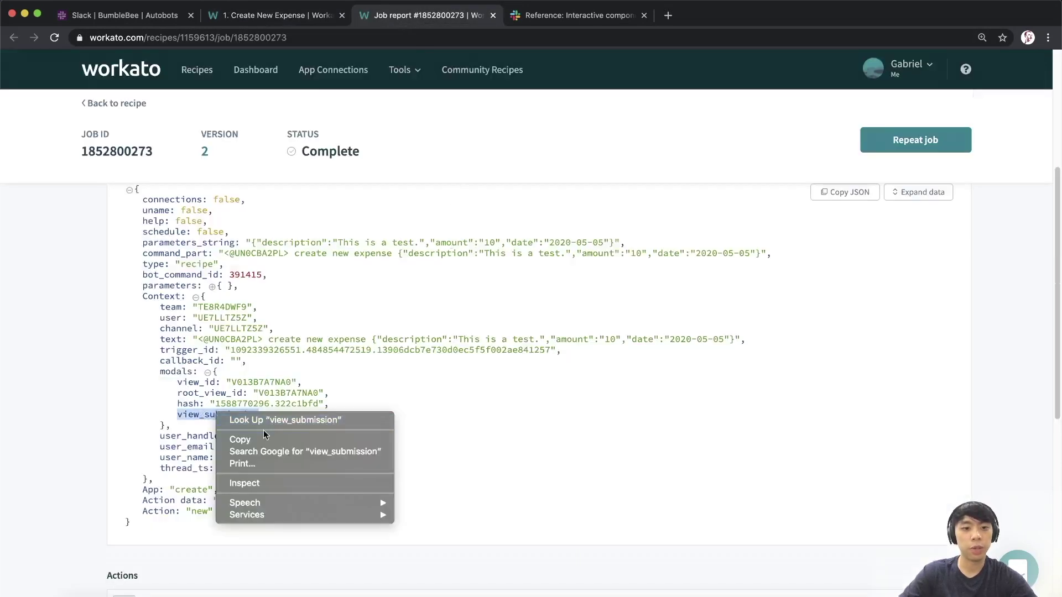
{"action": "left_click", "coordinate": [268, 439]}
{"action": "left_click", "coordinate": [275, 19]}
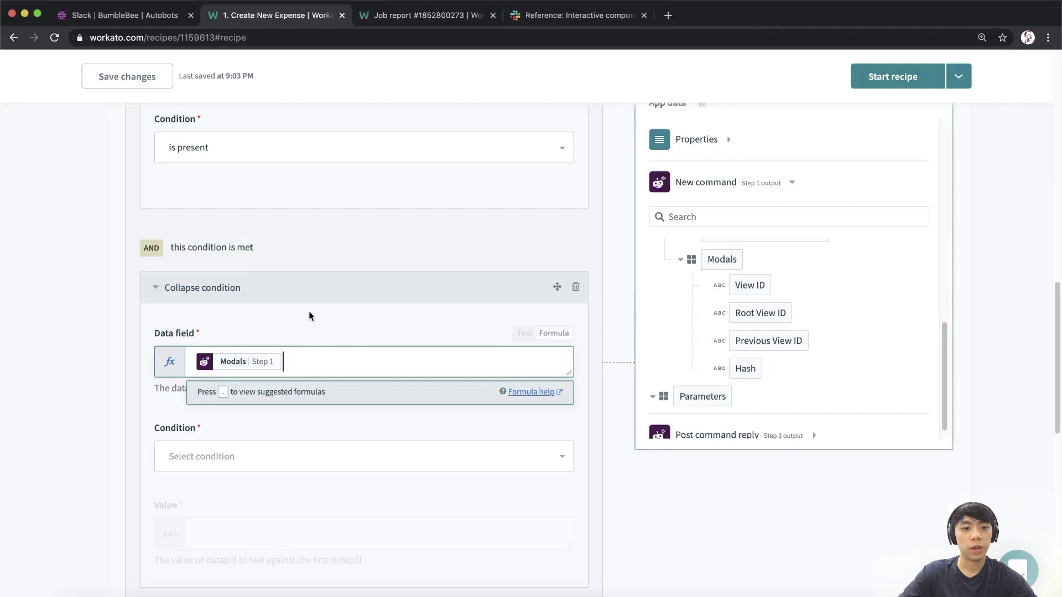
{"action": "type", "text": "['"}
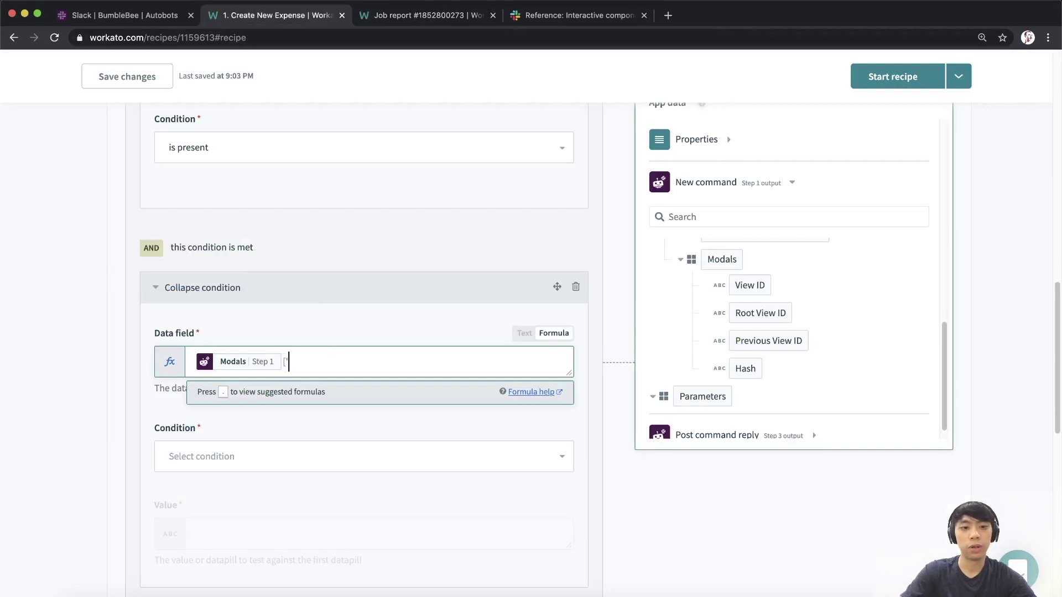
{"action": "key", "text": "ctrl+v"}
{"action": "type", "text": "']"}
{"action": "left_click", "coordinate": [22, 330]}
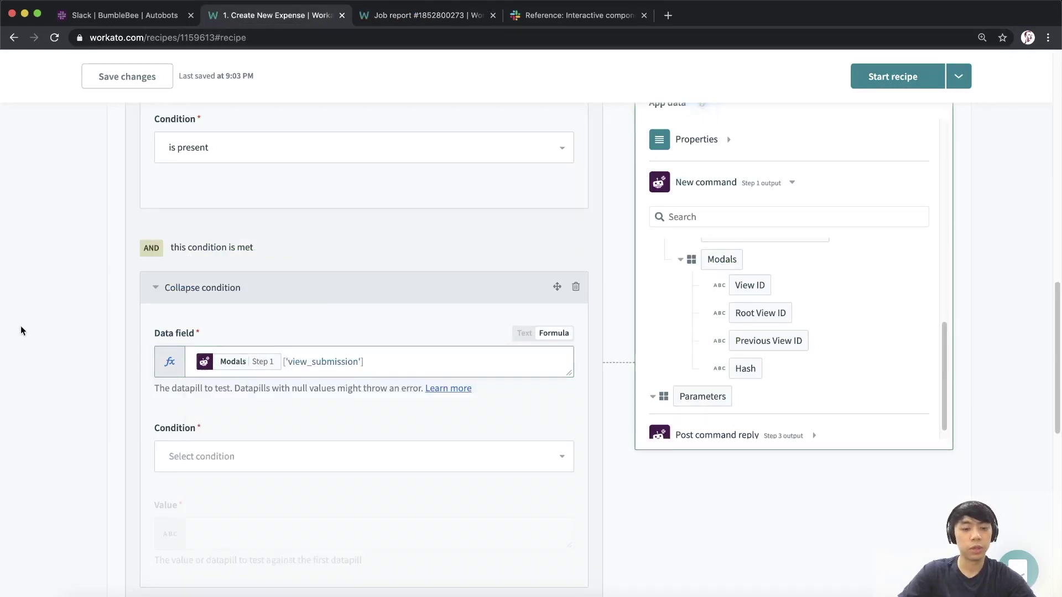
- Set the AND condition on Modals['view_submission'] to "is true"
{"action": "scroll", "coordinate": [331, 332], "scroll_direction": "down", "scroll_amount": 3}
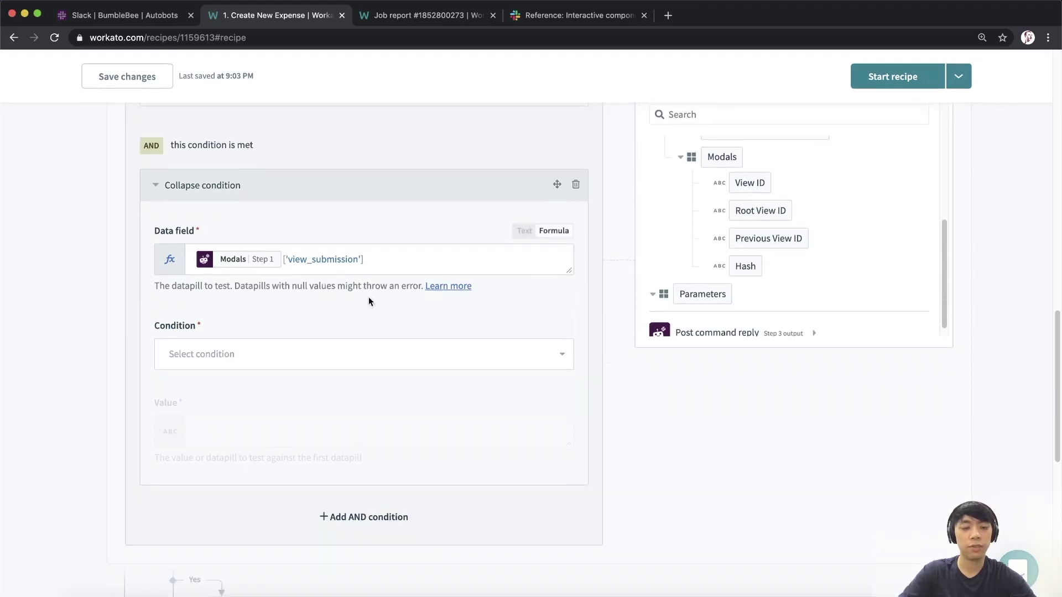
{"action": "left_click", "coordinate": [293, 358]}
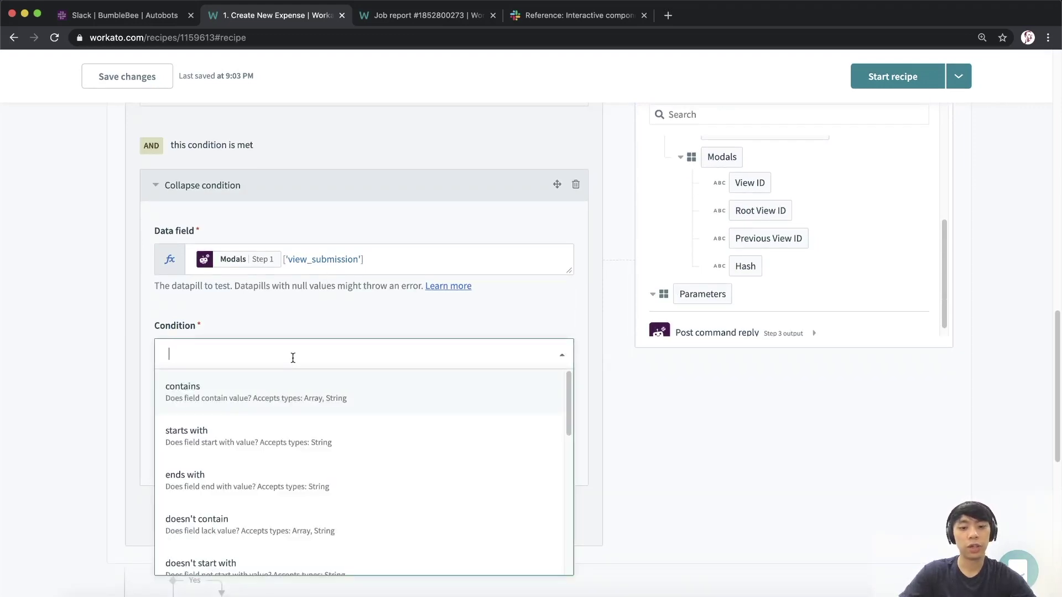
{"action": "type", "text": "is true"}
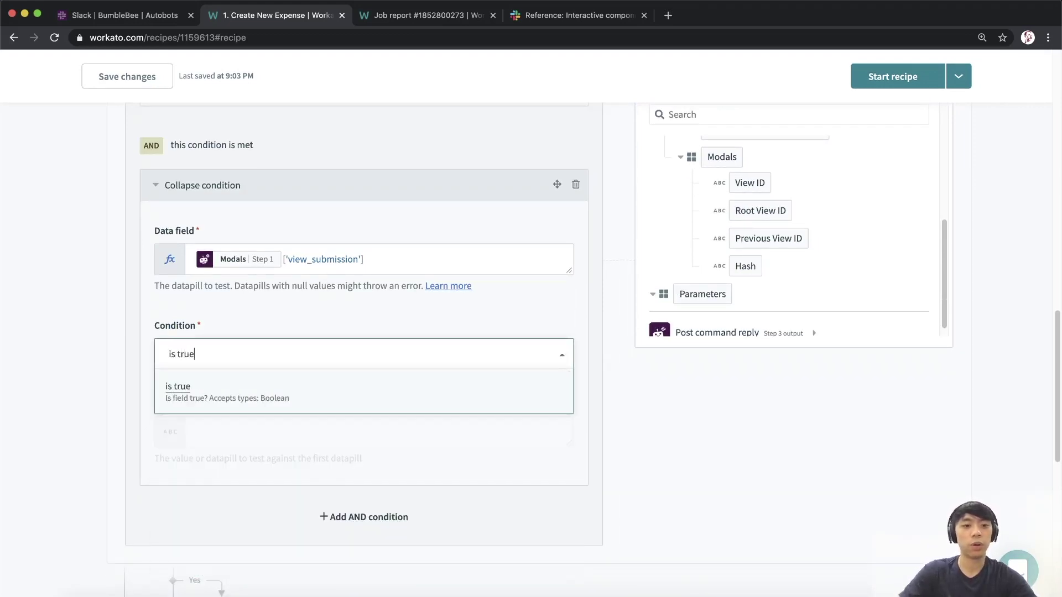
{"action": "key", "text": "Return"}
- Move the "Open a modal view" action from the IF condition's Yes branch into the nested ELSE branch
{"action": "scroll", "coordinate": [514, 376], "scroll_direction": "up", "scroll_amount": 3}
{"action": "scroll", "coordinate": [337, 334], "scroll_direction": "up", "scroll_amount": 10}
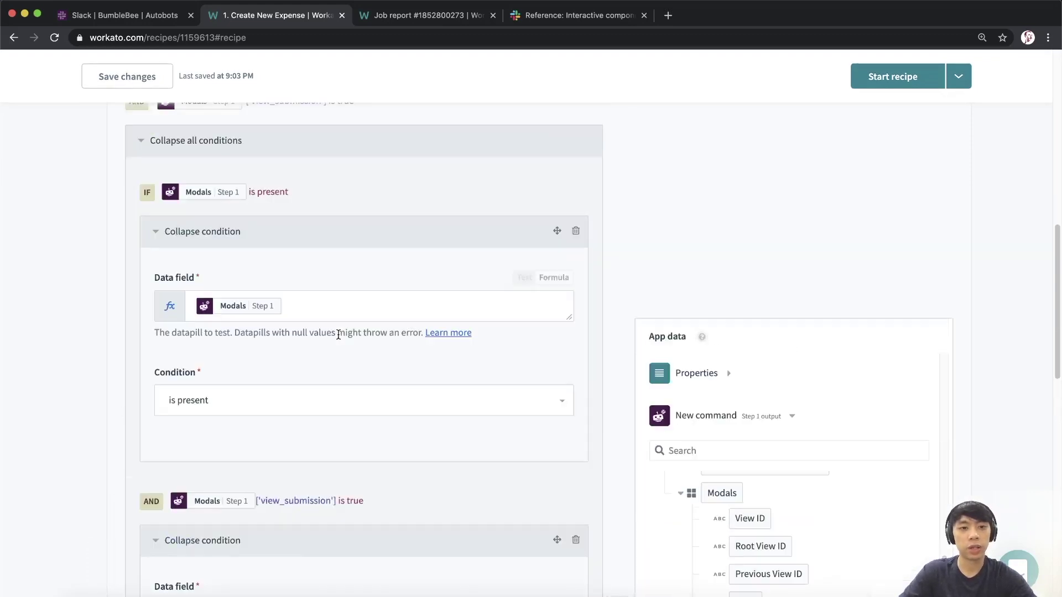
{"action": "left_click", "coordinate": [293, 360]}
{"action": "scroll", "coordinate": [293, 360], "scroll_direction": "down", "scroll_amount": 3}
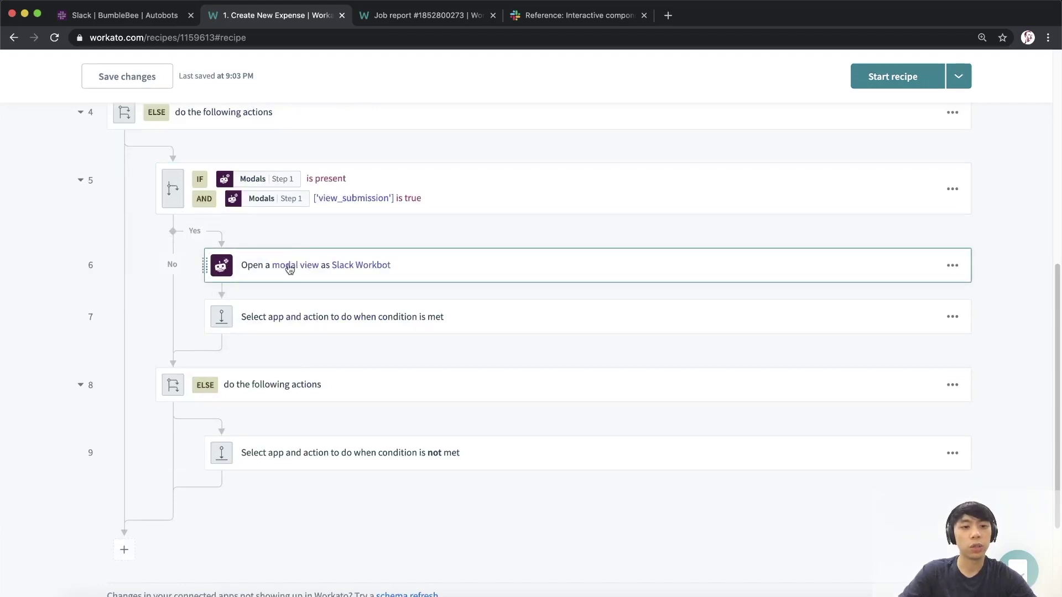
{"action": "left_click_drag", "start_coordinate": [366, 274], "coordinate": [406, 413]}
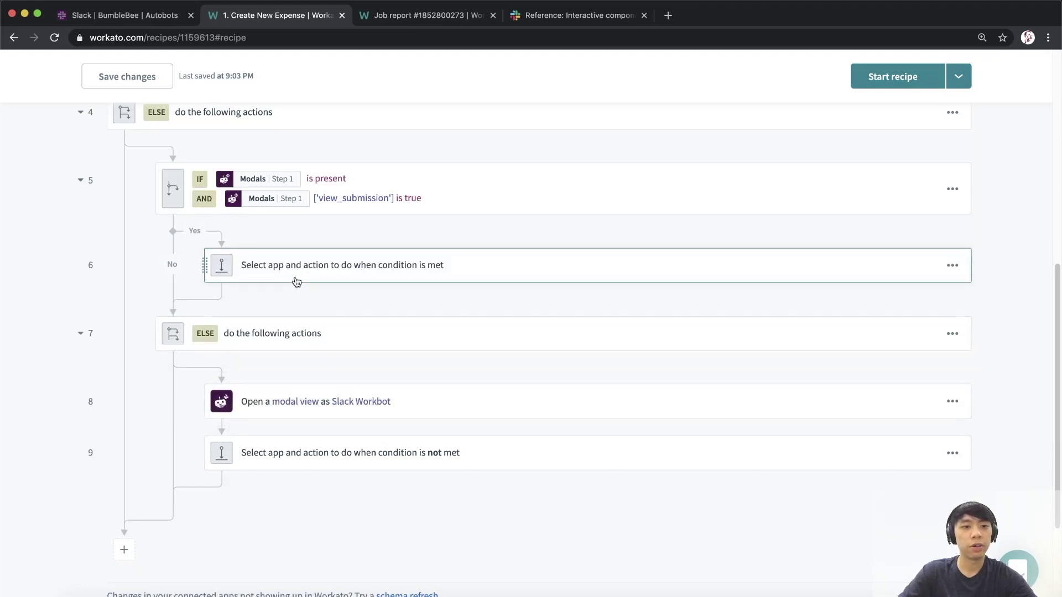
- Configure the empty action in the Yes branch as Workbot for Slack's "Post command reply"
{"action": "left_click", "coordinate": [343, 266]}
{"action": "left_click", "coordinate": [345, 268]}
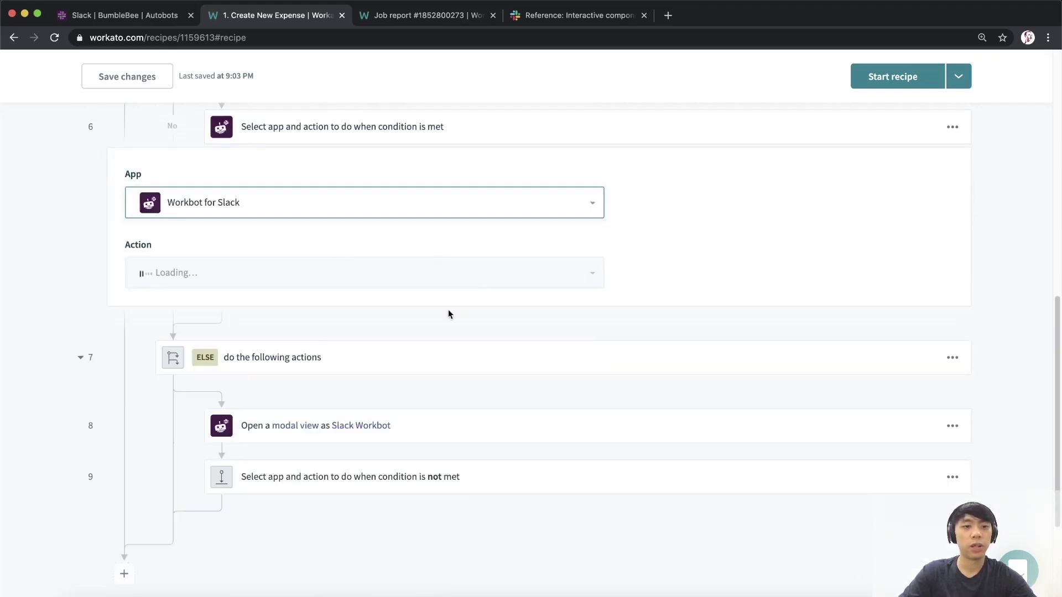
{"action": "left_click", "coordinate": [346, 315]}
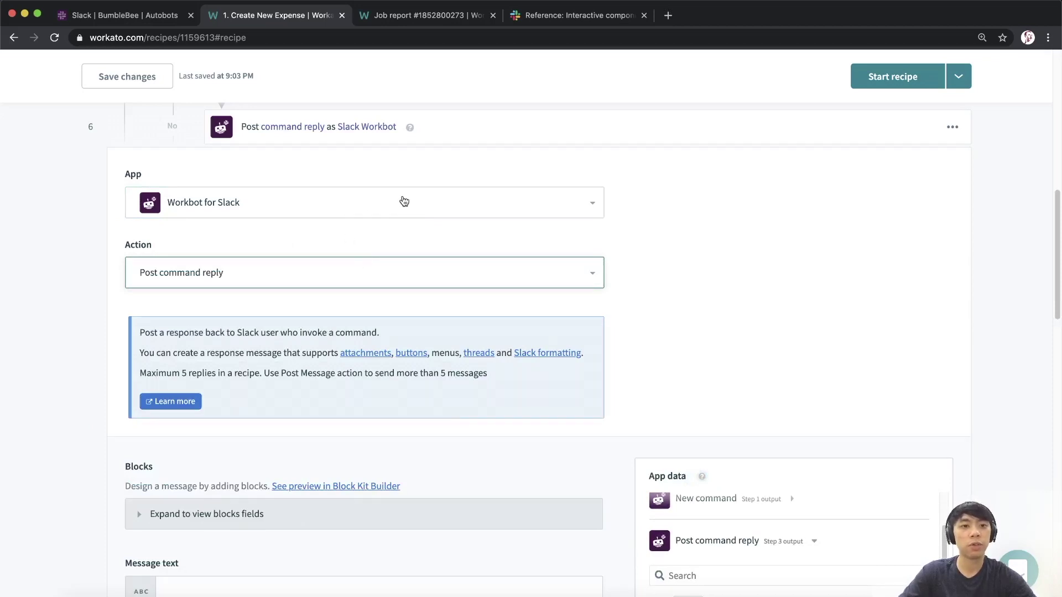
- Set the command reply's message text to "I've received your expense."
{"action": "scroll", "coordinate": [343, 216], "scroll_direction": "down", "scroll_amount": 1}
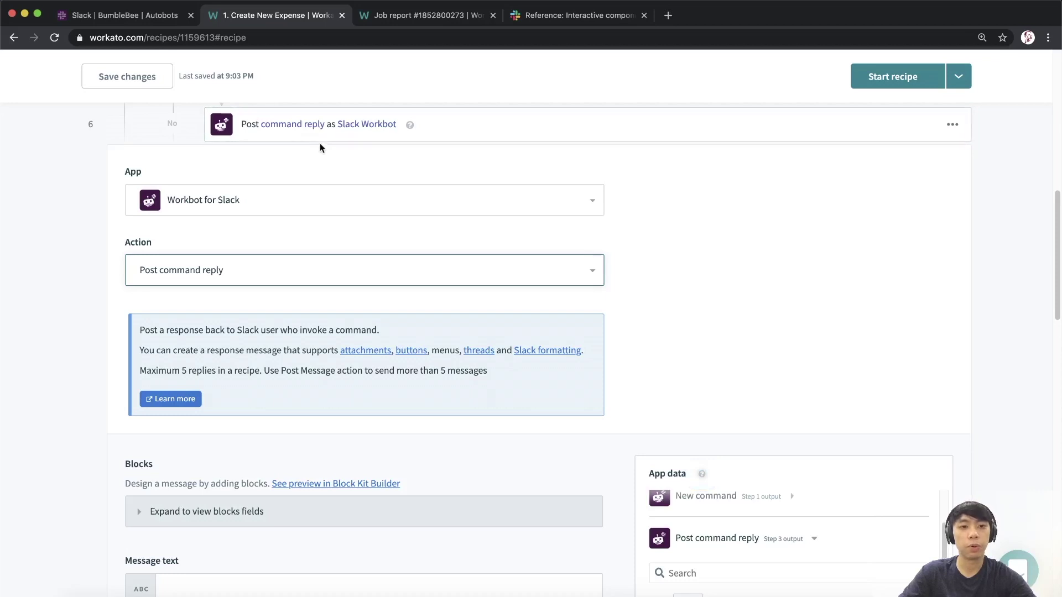
{"action": "scroll", "coordinate": [356, 234], "scroll_direction": "down", "scroll_amount": 5}
{"action": "left_click", "coordinate": [197, 360]}
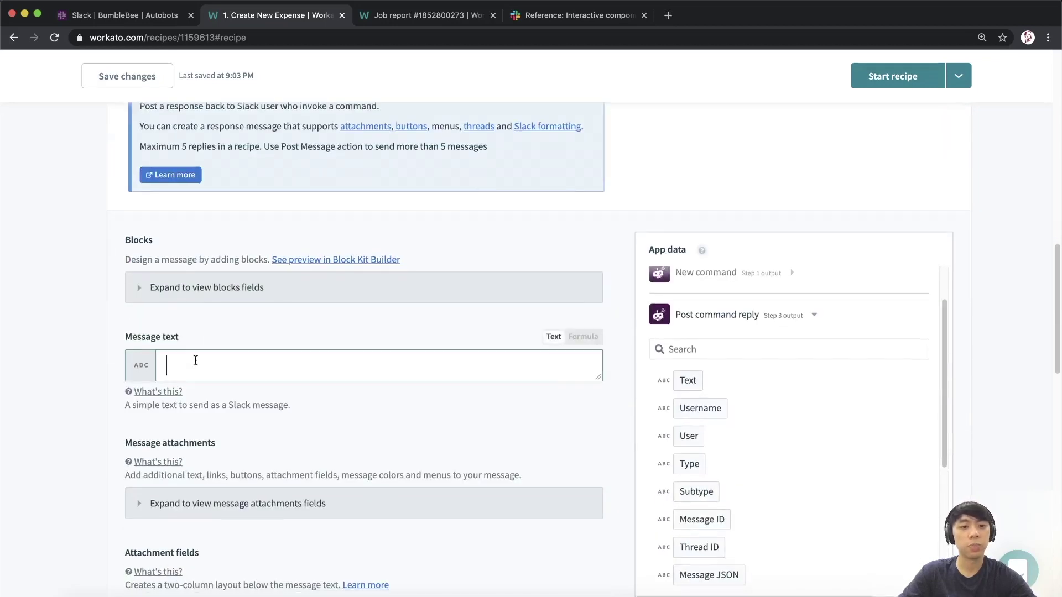
{"action": "scroll", "coordinate": [215, 339], "scroll_direction": "down", "scroll_amount": 2}
{"action": "type", "text": "I"}
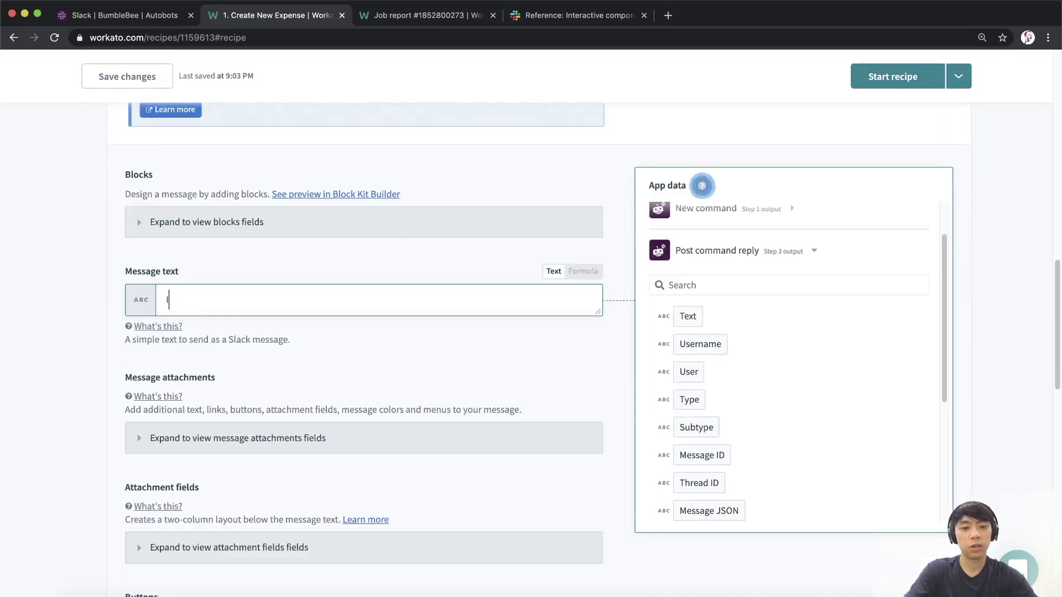
{"action": "type", "text": "'ve you"}
{"action": "key", "text": "BackSpace"}
{"action": "key", "text": "BackSpace"}
{"action": "key", "text": "BackSpace"}
{"action": "type", "text": "received your expense."}
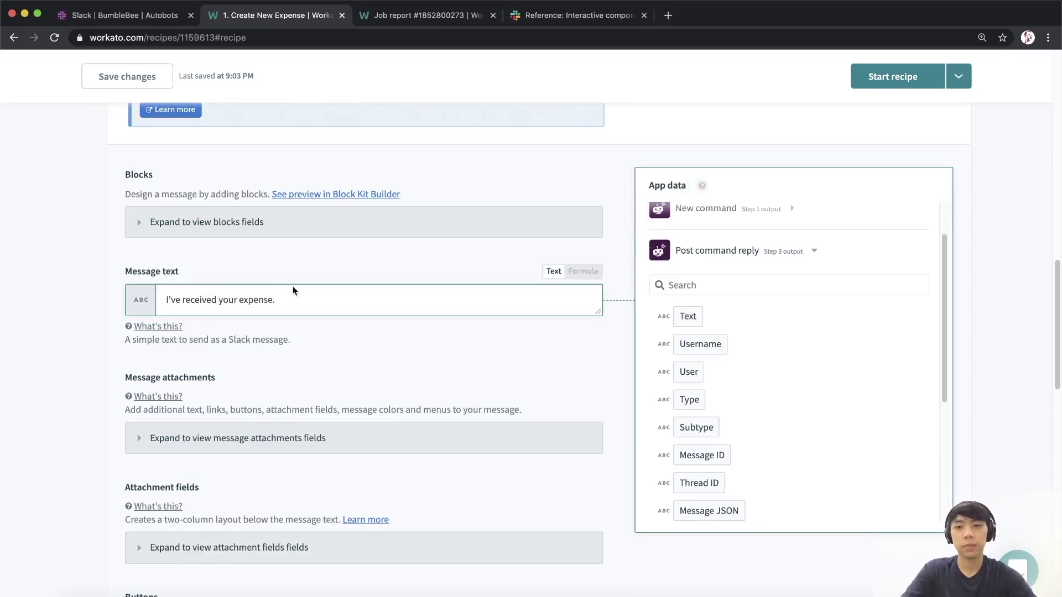
{"action": "scroll", "coordinate": [293, 287], "scroll_direction": "up", "scroll_amount": 6}
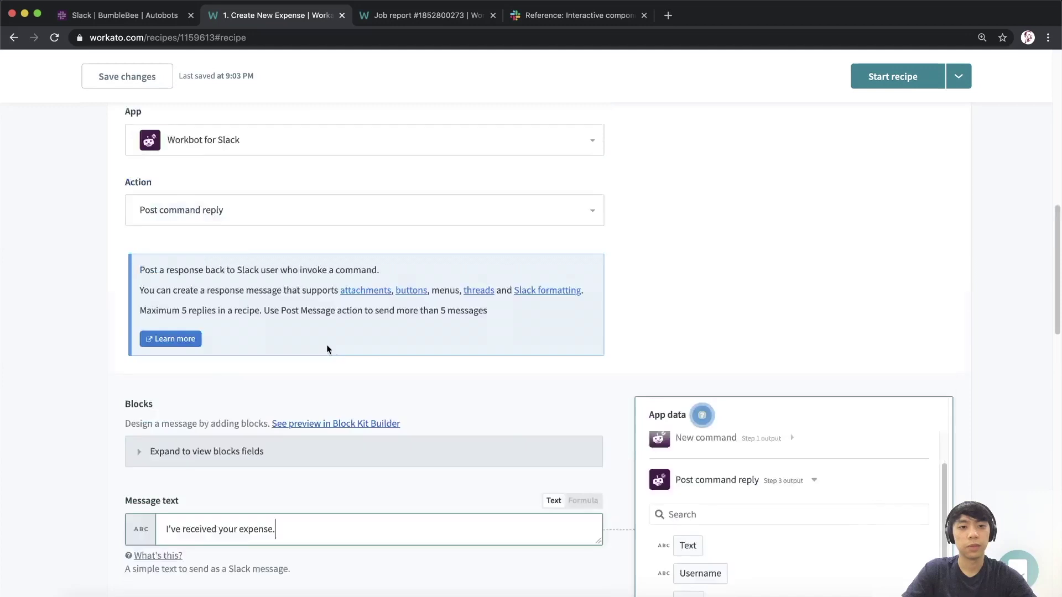
- Delete the empty action at the end of the inner ELSE branch and start the recipe
{"action": "left_click", "coordinate": [349, 210]}
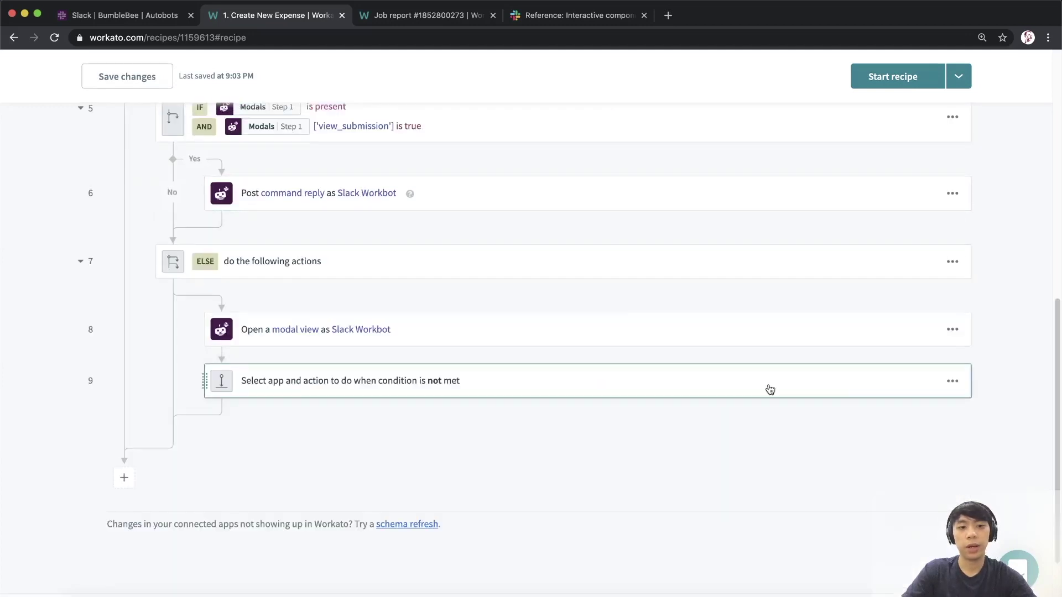
{"action": "left_click", "coordinate": [952, 381]}
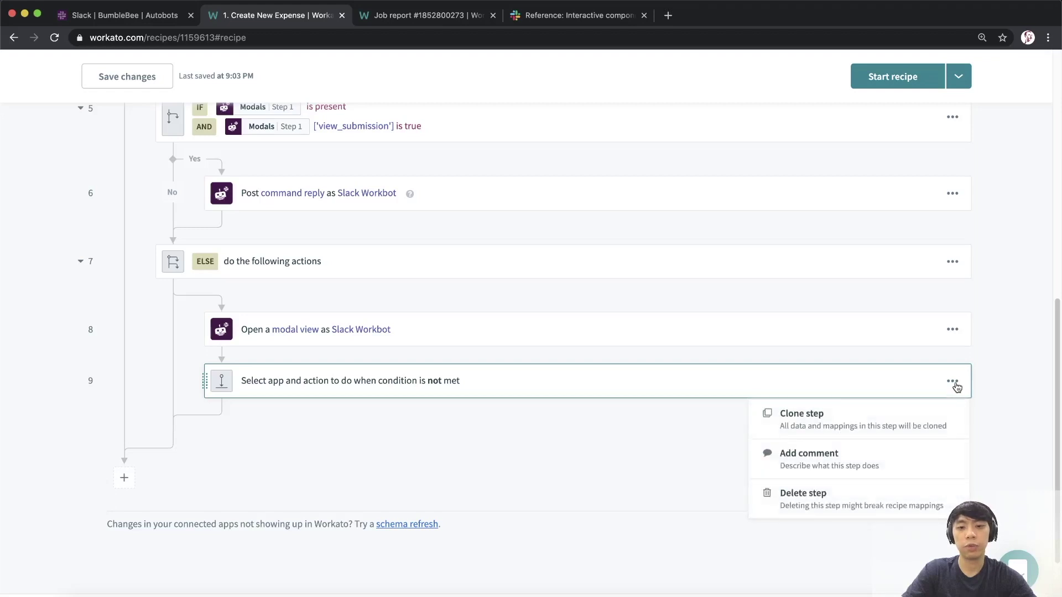
{"action": "left_click", "coordinate": [857, 509]}
{"action": "left_click", "coordinate": [848, 528]}
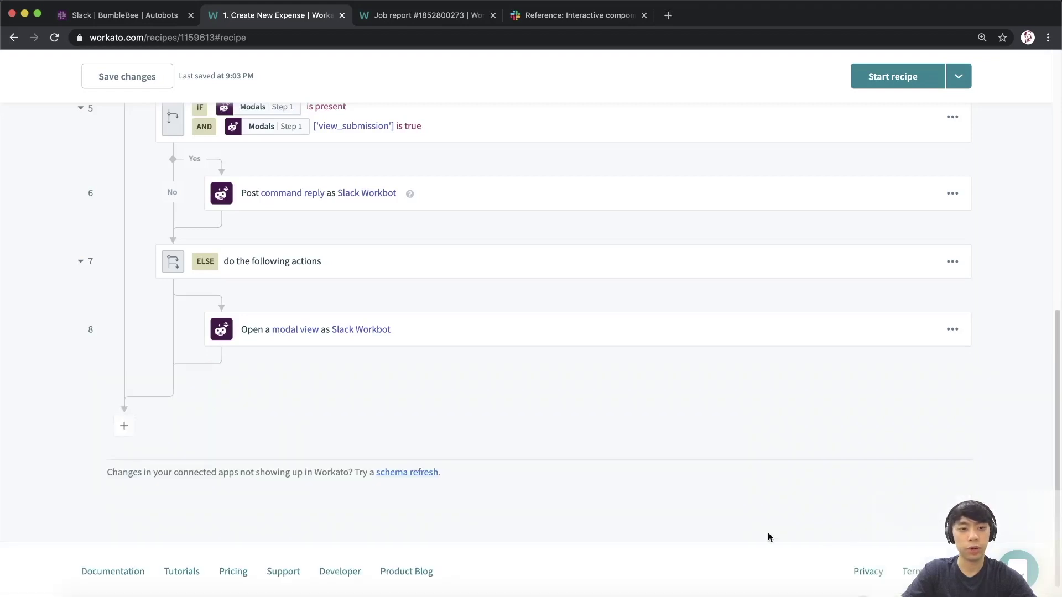
{"action": "scroll", "coordinate": [419, 432], "scroll_direction": "up", "scroll_amount": 5}
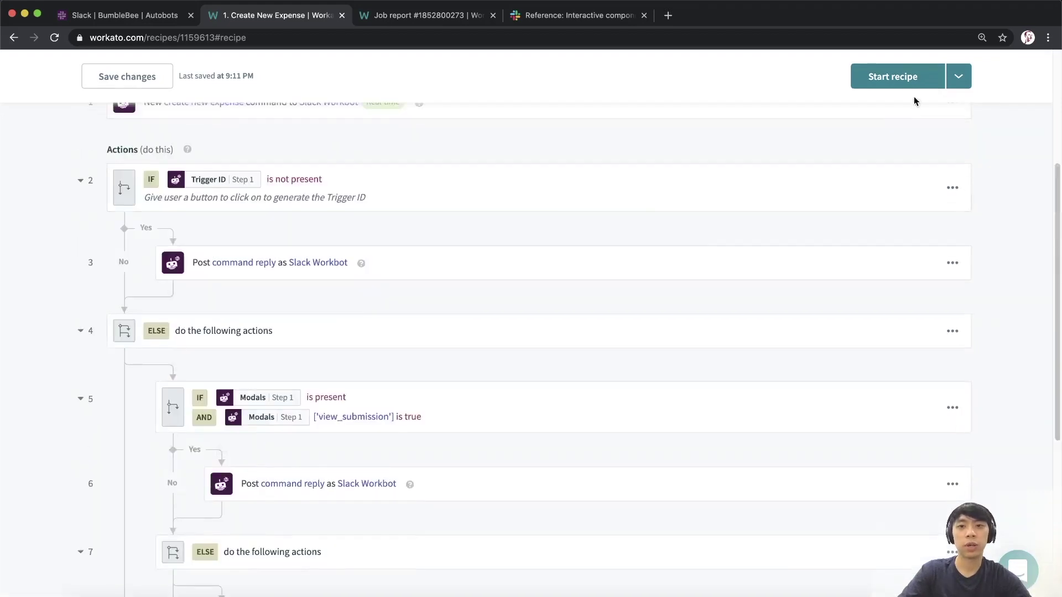
{"action": "left_click", "coordinate": [915, 78]}
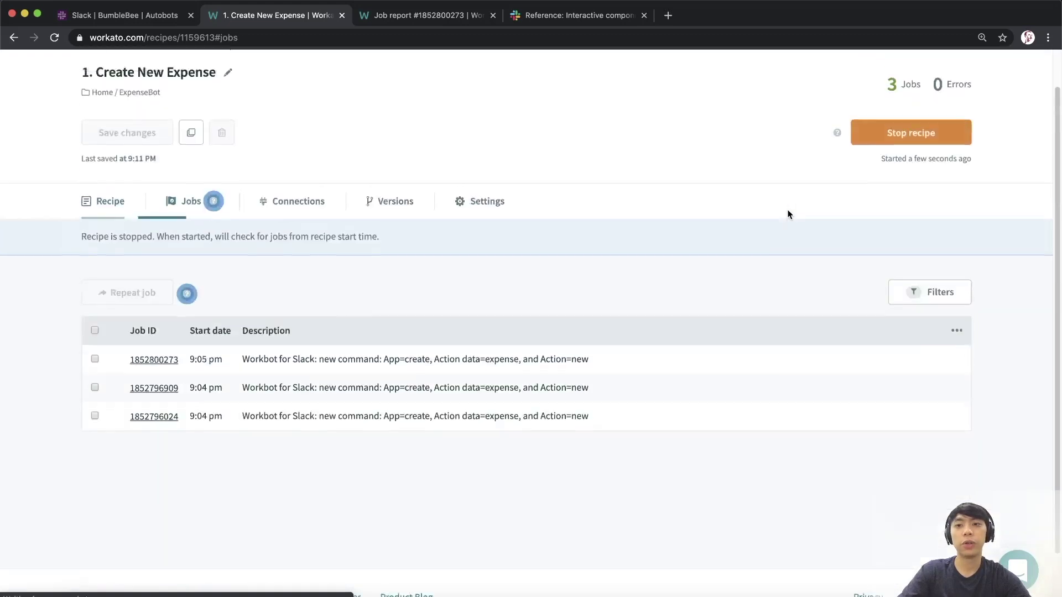
- Switch to Slack and send the message "create new expense" to BumbleBee
{"action": "left_click", "coordinate": [120, 16]}
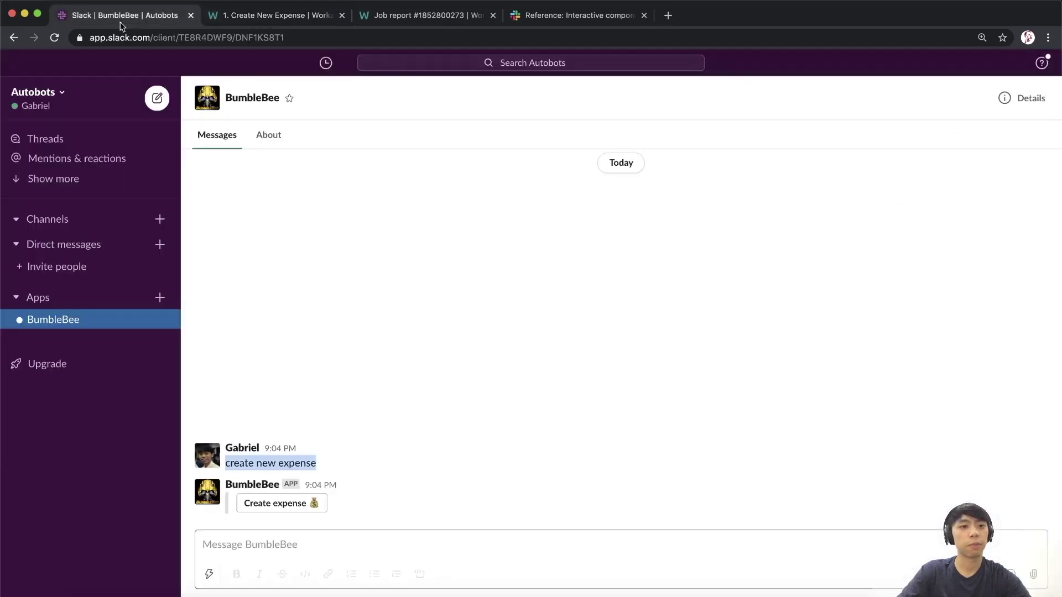
{"action": "left_click", "coordinate": [281, 545]}
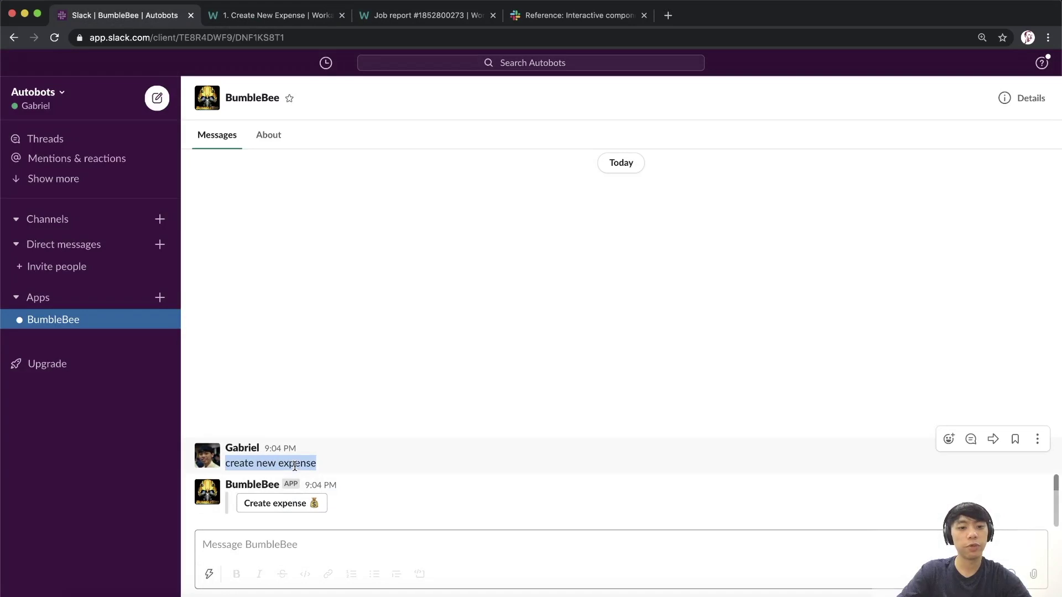
{"action": "left_click", "coordinate": [289, 546]}
{"action": "key", "text": "super+v"}
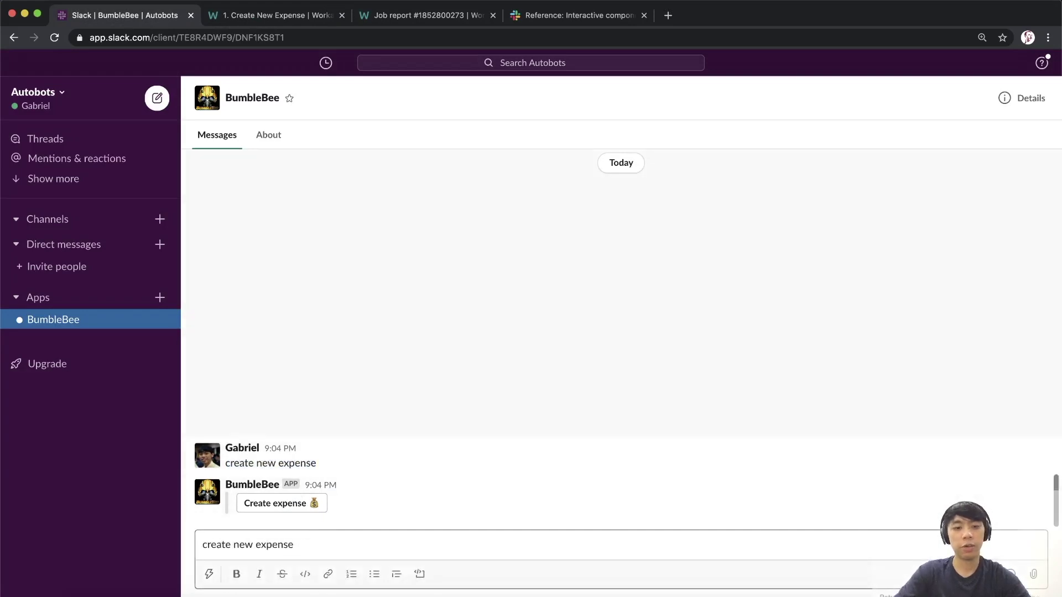
{"action": "key", "text": "Return"}
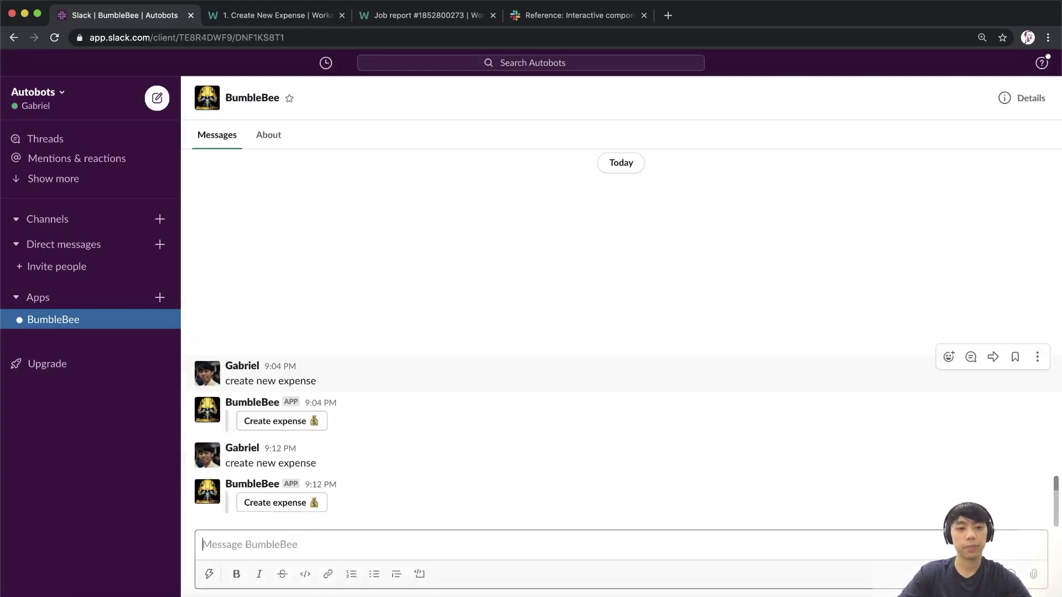
- Open the newest Create expense form and submit it with description "Test 2", amount 5 and date May 5, 2020
{"action": "left_click", "coordinate": [283, 503]}
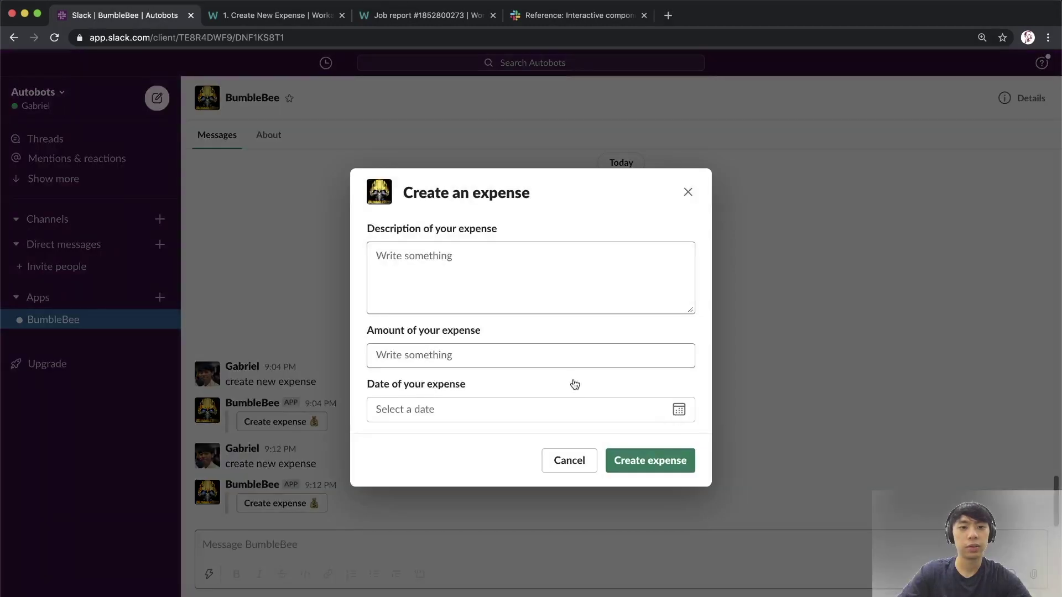
{"action": "left_click", "coordinate": [464, 275]}
{"action": "type", "text": "Test 2"}
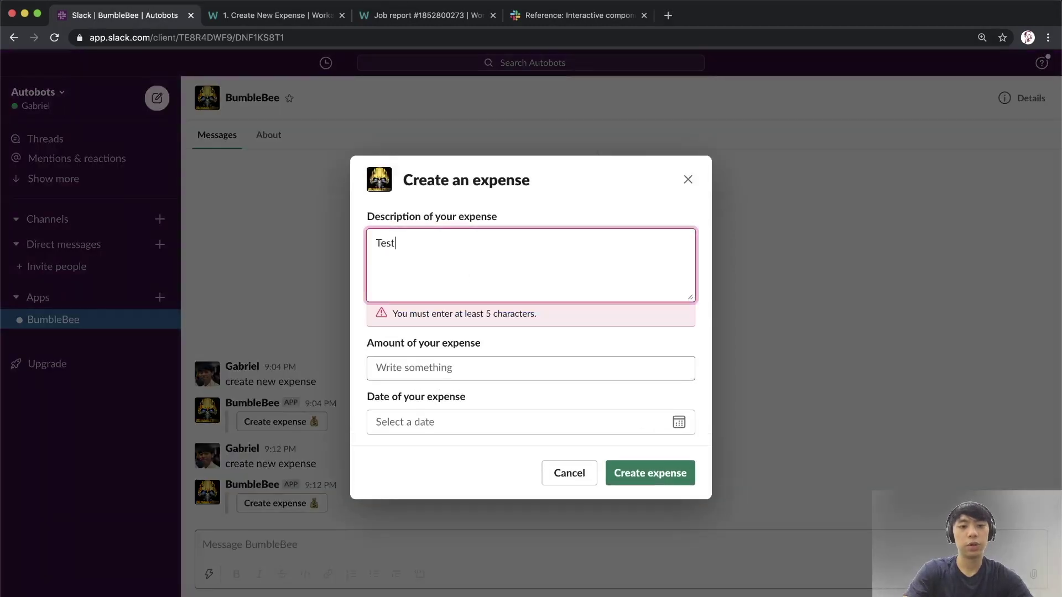
{"action": "left_click", "coordinate": [466, 354]}
{"action": "type", "text": "5"}
{"action": "left_click", "coordinate": [450, 412]}
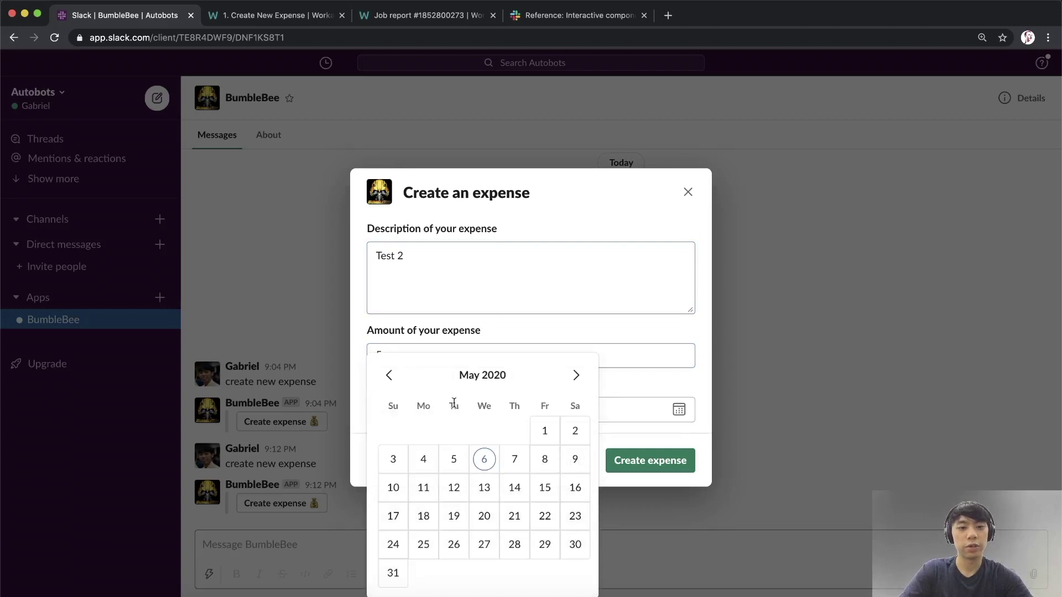
{"action": "left_click", "coordinate": [453, 461]}
{"action": "left_click", "coordinate": [636, 460]}
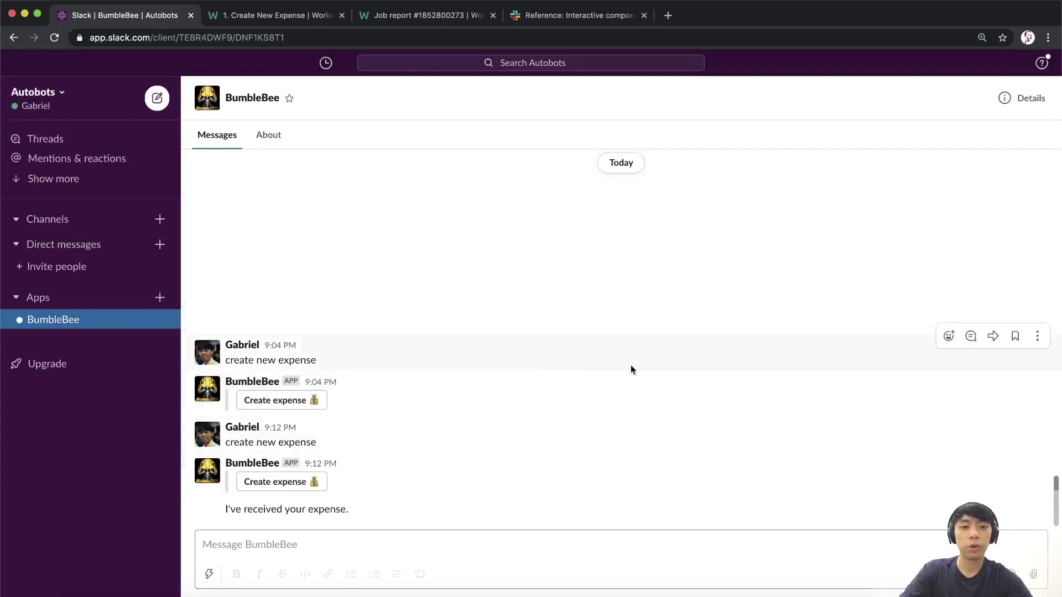
- Check the bot's reply, then jump to the #expenses channel and review the form field requirements for amount and date
{"action": "left_click_drag", "start_coordinate": [328, 515], "coordinate": [224, 509]}
{"action": "left_click", "coordinate": [346, 530]}
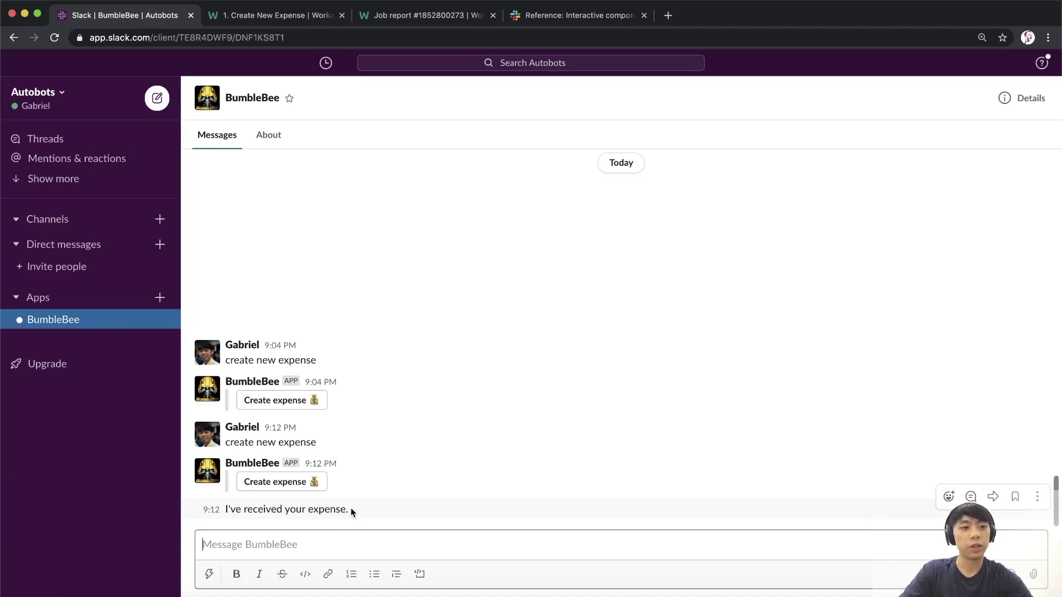
{"action": "key", "text": "super+k"}
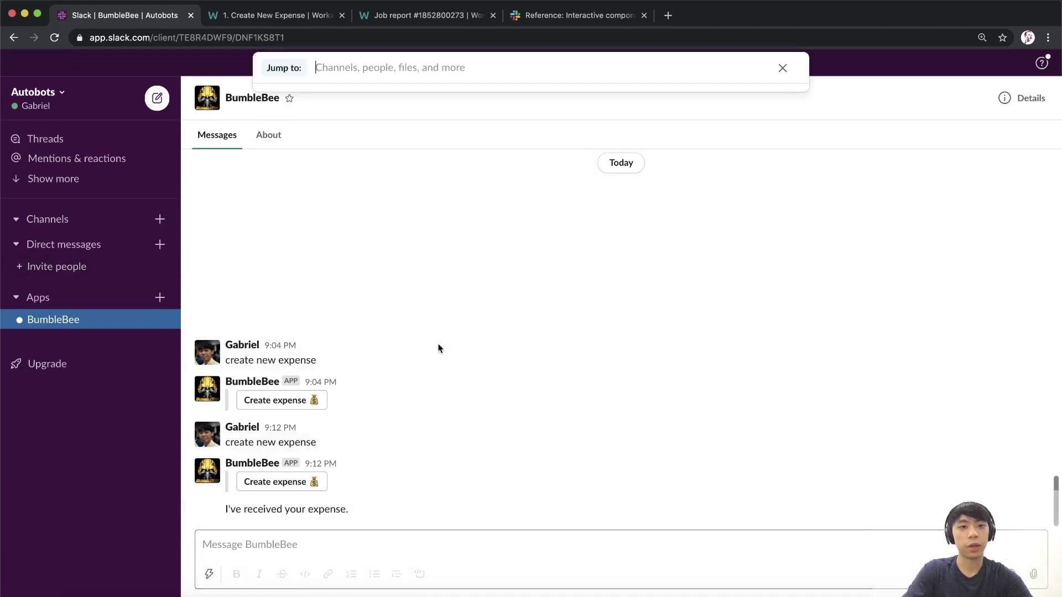
{"action": "type", "text": "expe"}
{"action": "key", "text": "Return"}
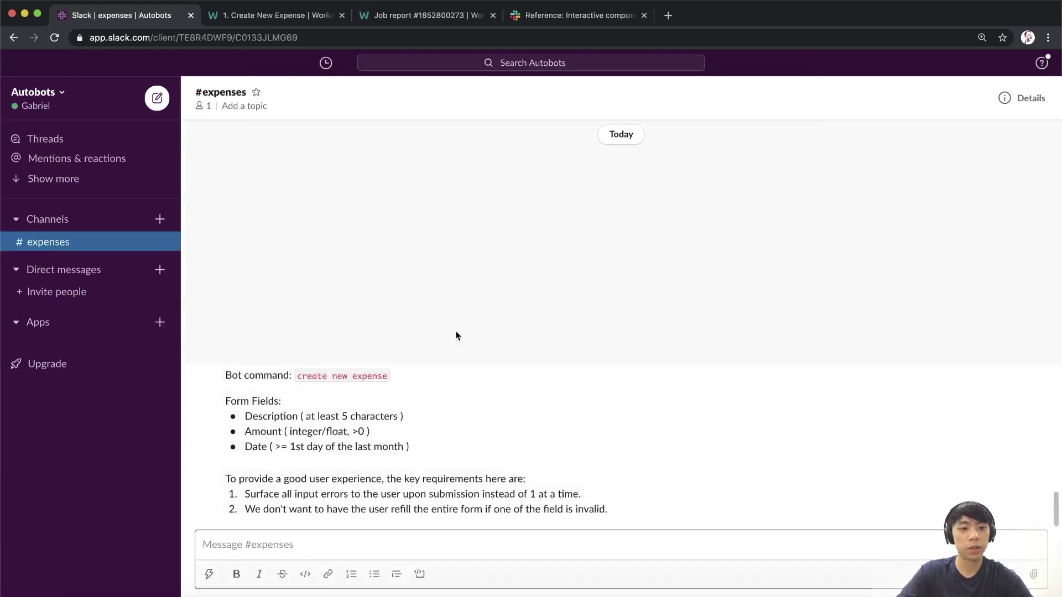
{"action": "left_click_drag", "start_coordinate": [247, 433], "coordinate": [406, 445]}
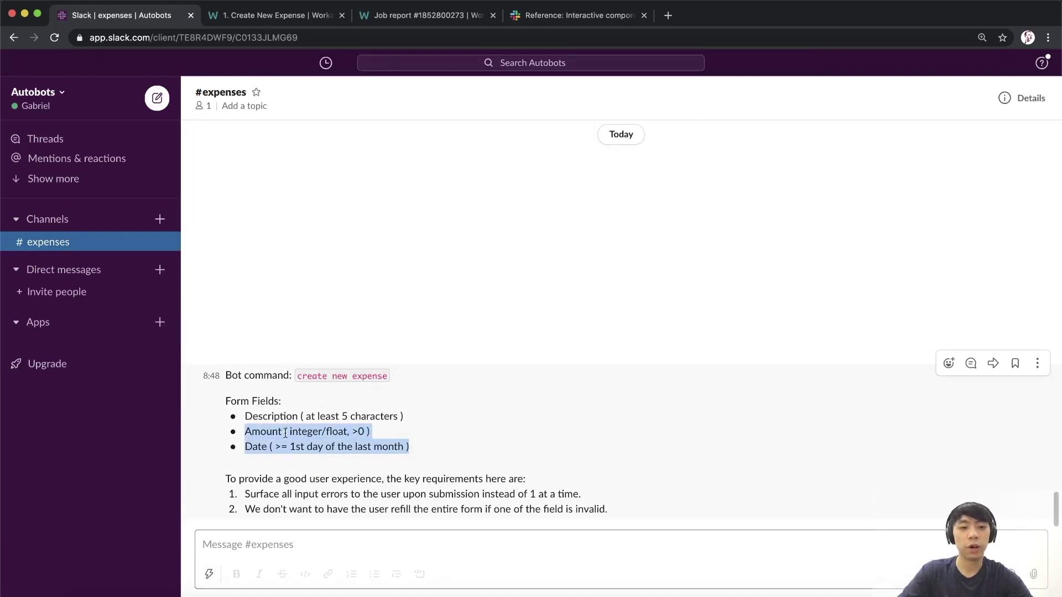
{"action": "left_click", "coordinate": [310, 446]}
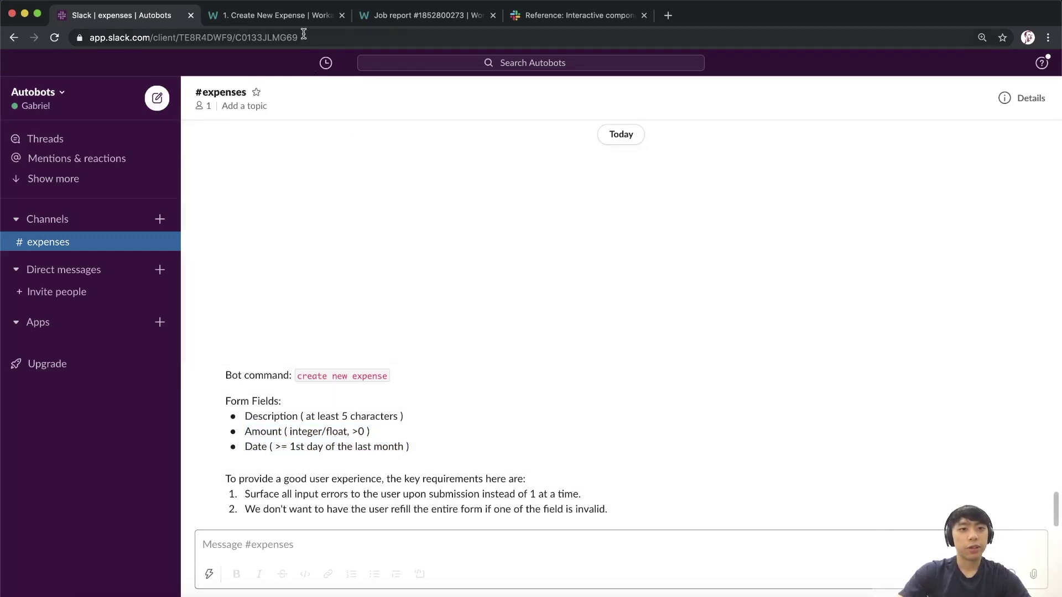
- Switch to Workato, refresh the Create New Expense recipe's job list and open the most recent job report
{"action": "left_click", "coordinate": [293, 18]}
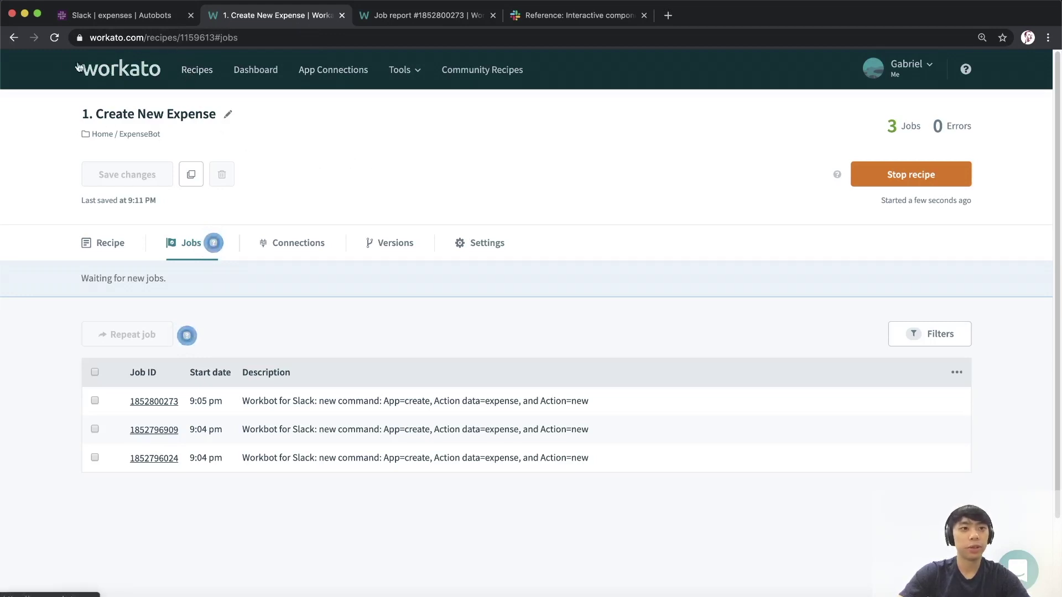
{"action": "left_click", "coordinate": [54, 38]}
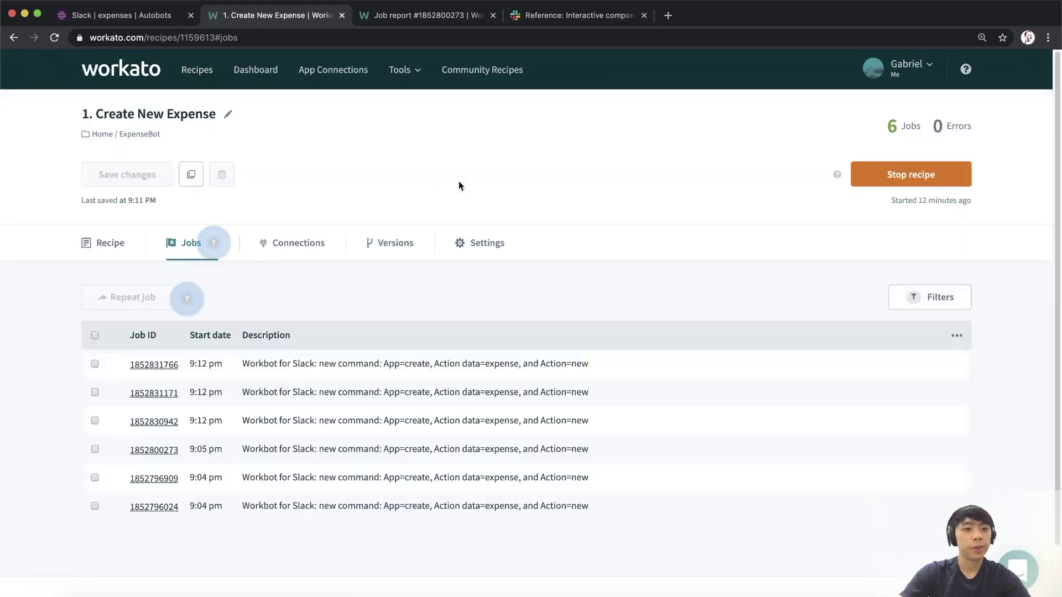
{"action": "scroll", "coordinate": [452, 191], "scroll_direction": "down", "scroll_amount": 2}
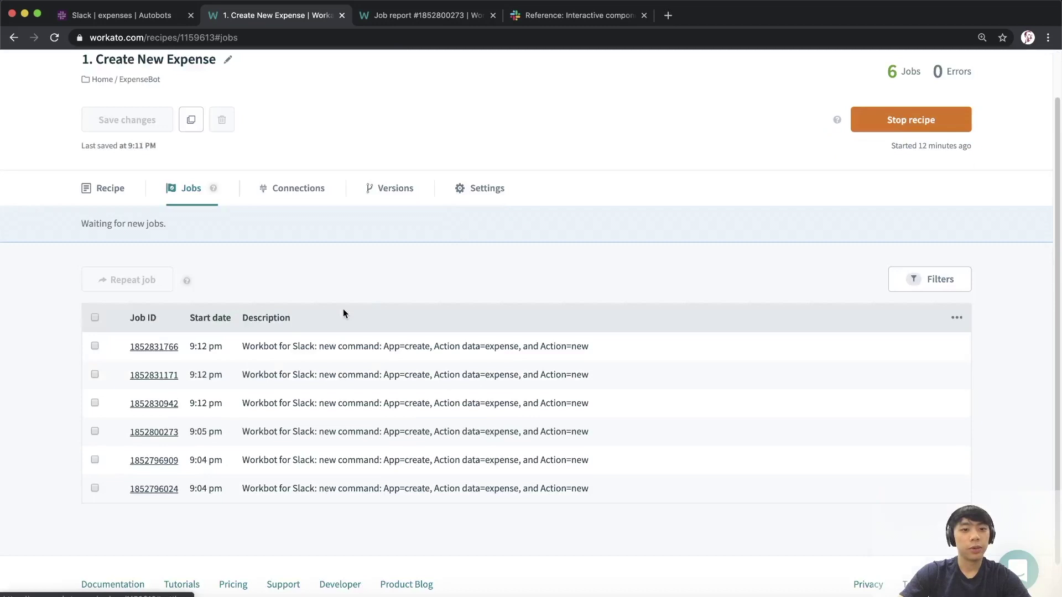
{"action": "left_click", "coordinate": [166, 347]}
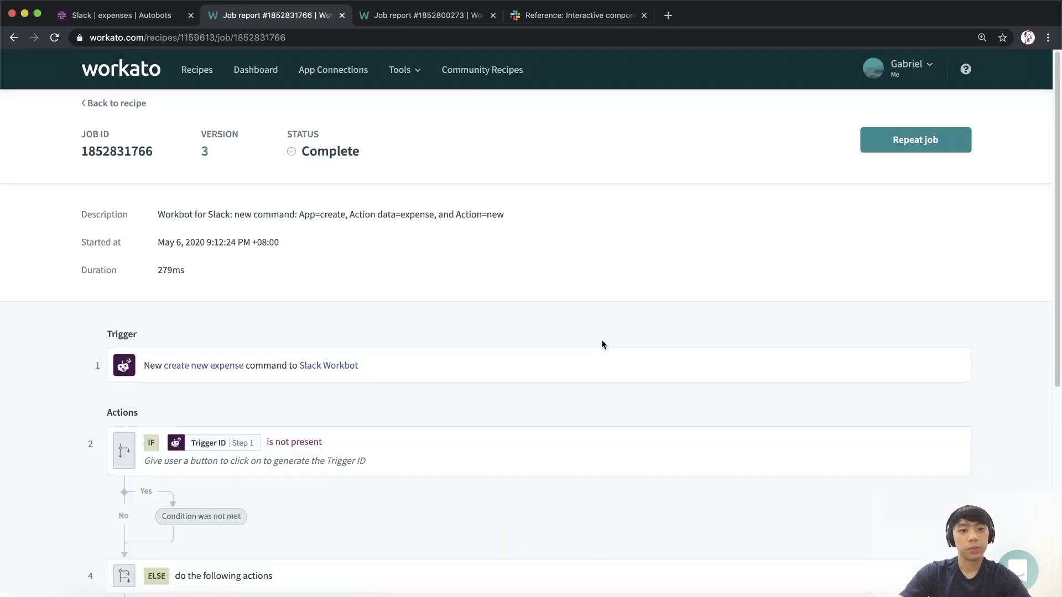
- Show the trigger's output in the job report and expand its Context and modals objects
{"action": "left_click", "coordinate": [254, 277]}
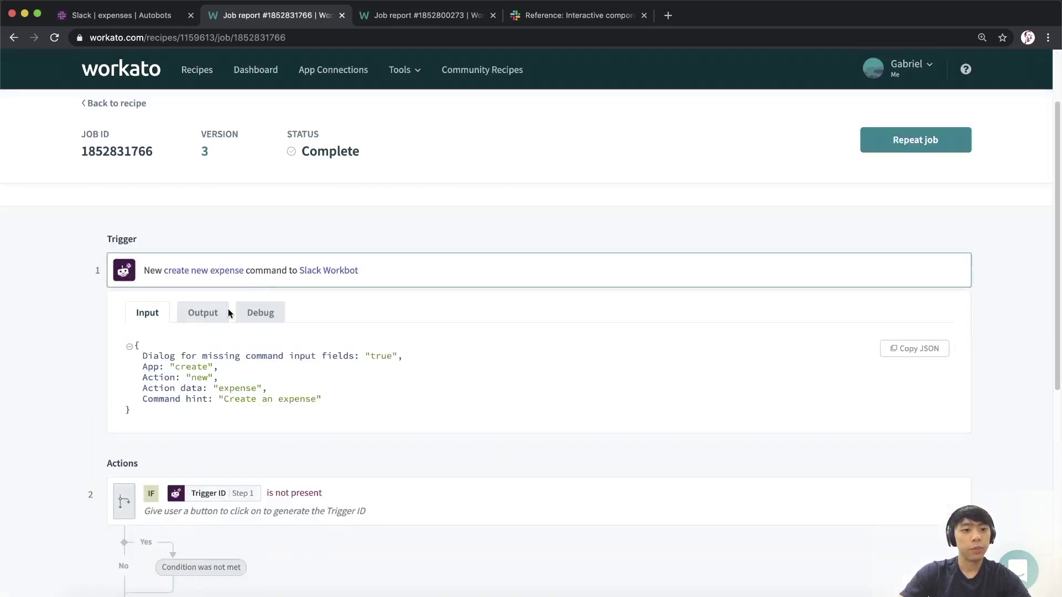
{"action": "left_click", "coordinate": [214, 319]}
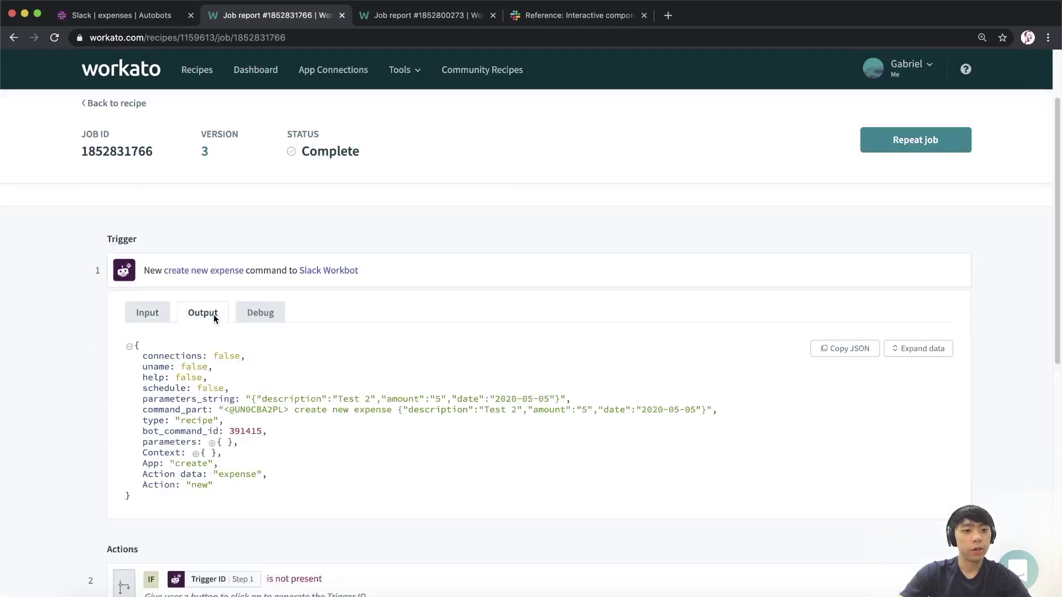
{"action": "left_click", "coordinate": [196, 453]}
{"action": "scroll", "coordinate": [216, 426], "scroll_direction": "down", "scroll_amount": 3}
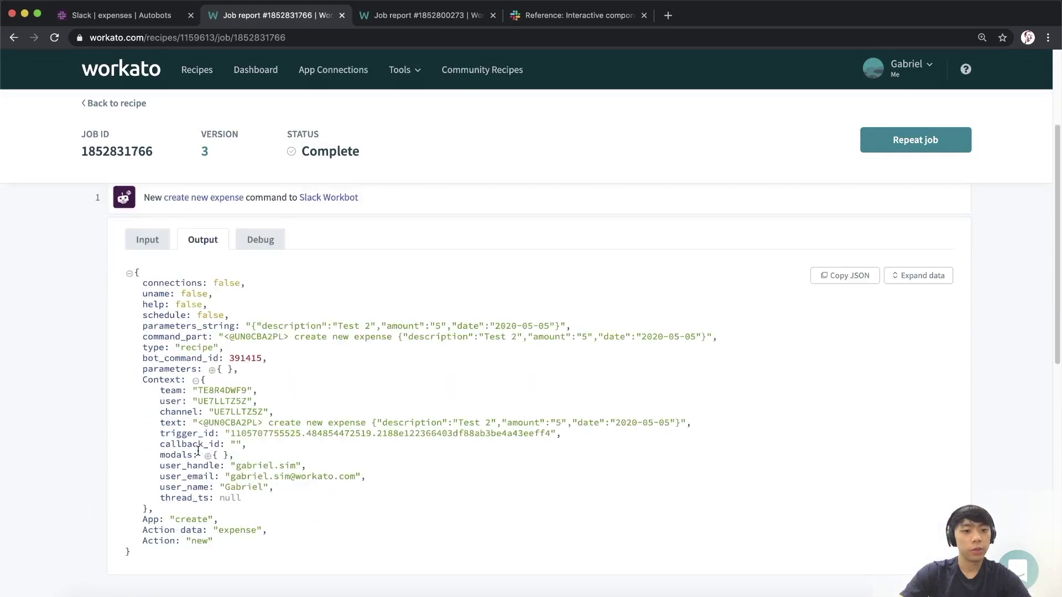
{"action": "left_click", "coordinate": [209, 404]}
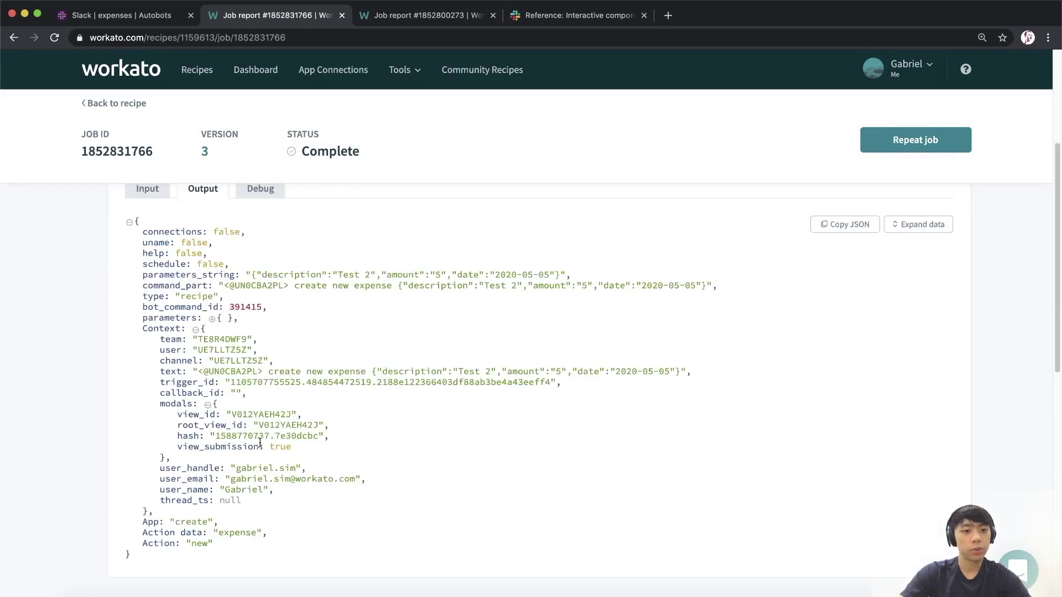
- Examine view_submission in the modals data, and expand the parameters object to inspect its contents
{"action": "left_click_drag", "start_coordinate": [179, 448], "coordinate": [309, 450]}
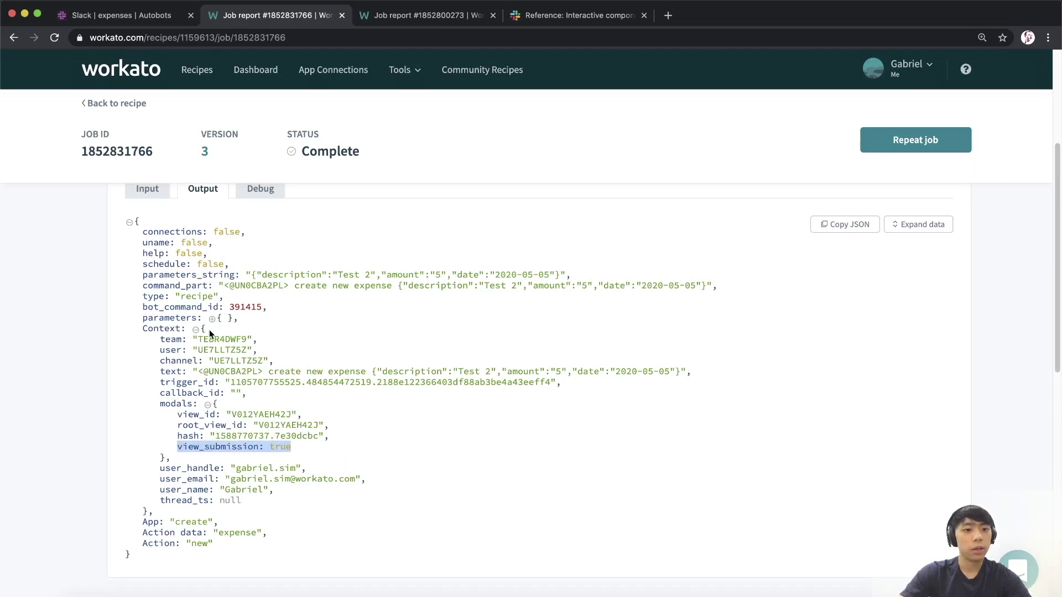
{"action": "double_click", "coordinate": [159, 319]}
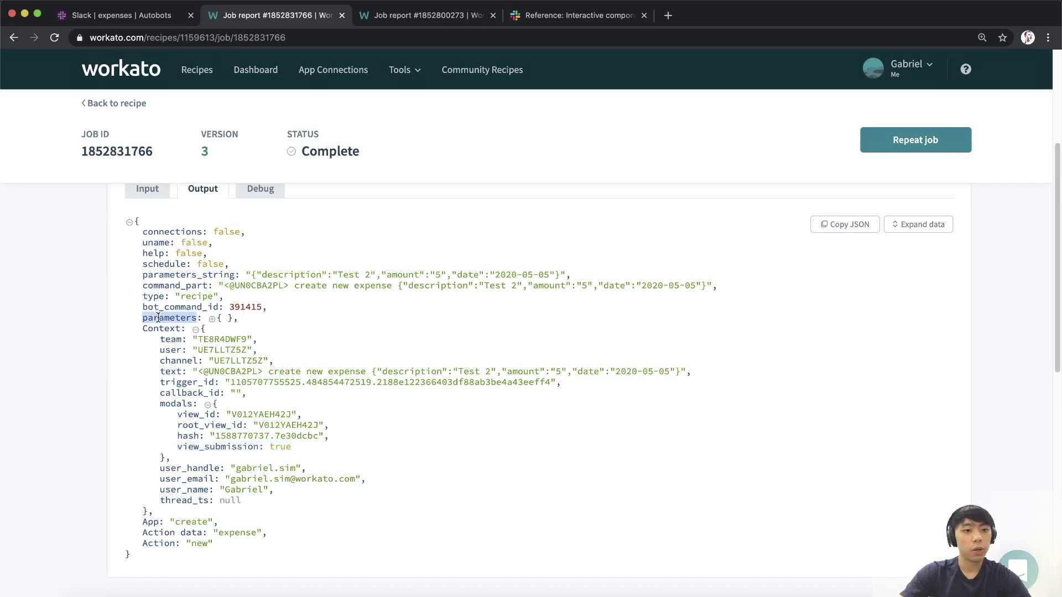
{"action": "left_click", "coordinate": [212, 319]}
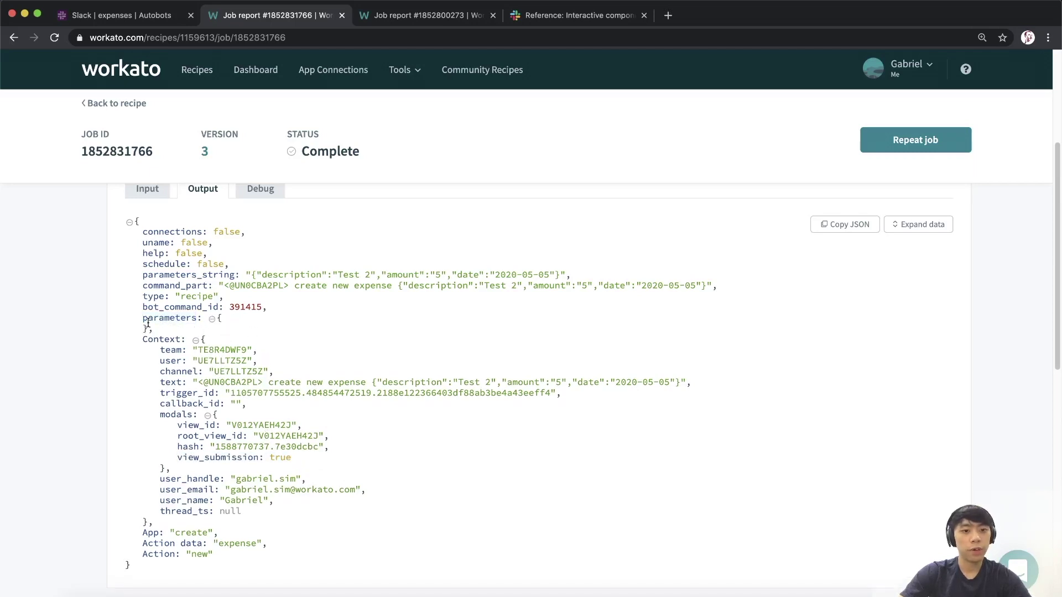
{"action": "left_click_drag", "start_coordinate": [153, 328], "coordinate": [138, 319]}
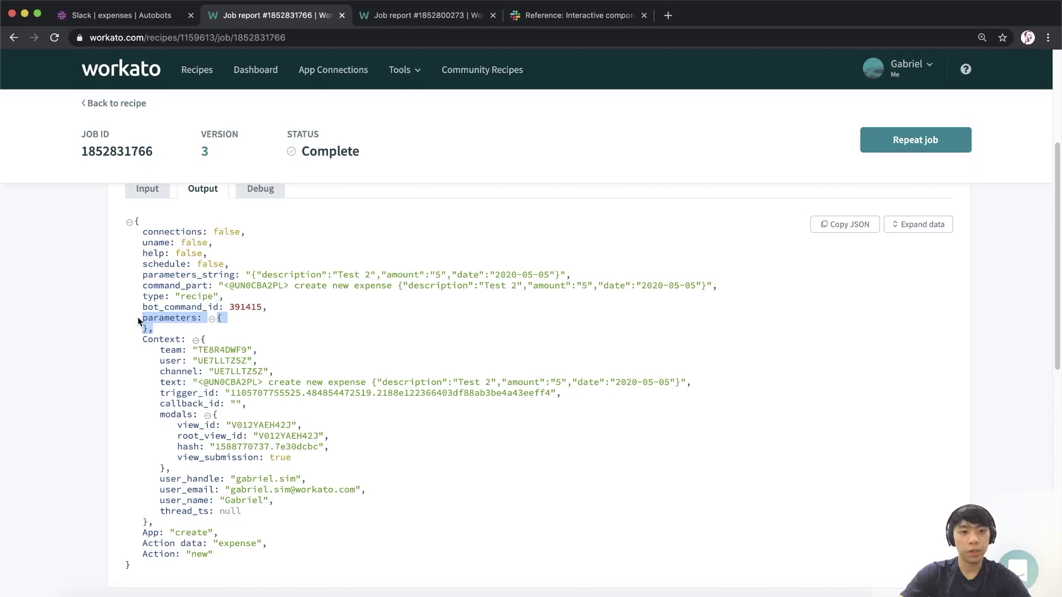
- Examine the description, amount and date values in parameters_string, and return to the recipe's job list
{"action": "double_click", "coordinate": [199, 276]}
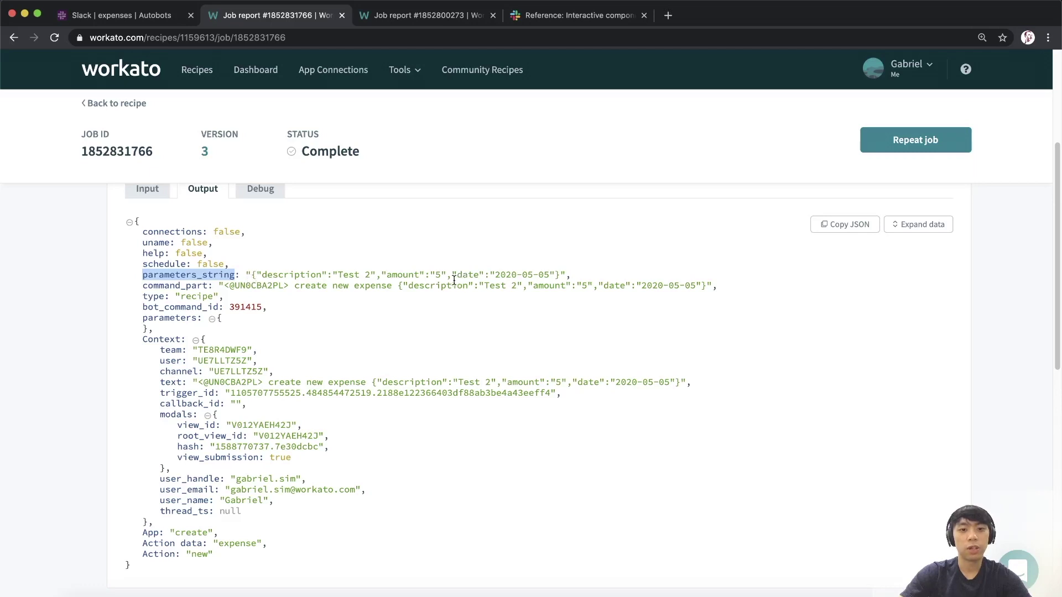
{"action": "left_click_drag", "start_coordinate": [339, 274], "coordinate": [379, 275]}
{"action": "left_click", "coordinate": [435, 275]}
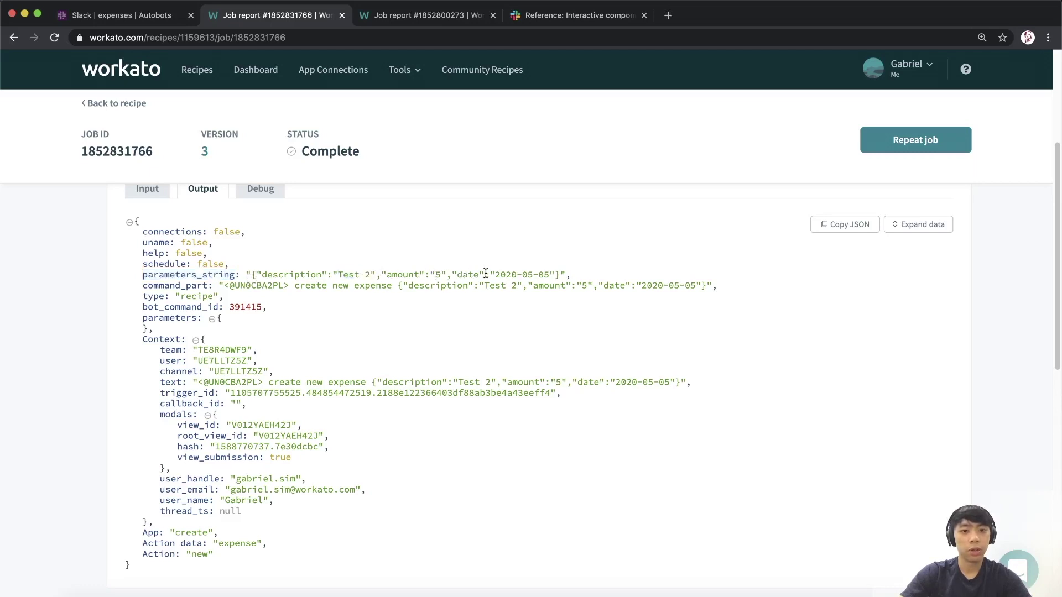
{"action": "left_click_drag", "start_coordinate": [496, 275], "coordinate": [553, 274]}
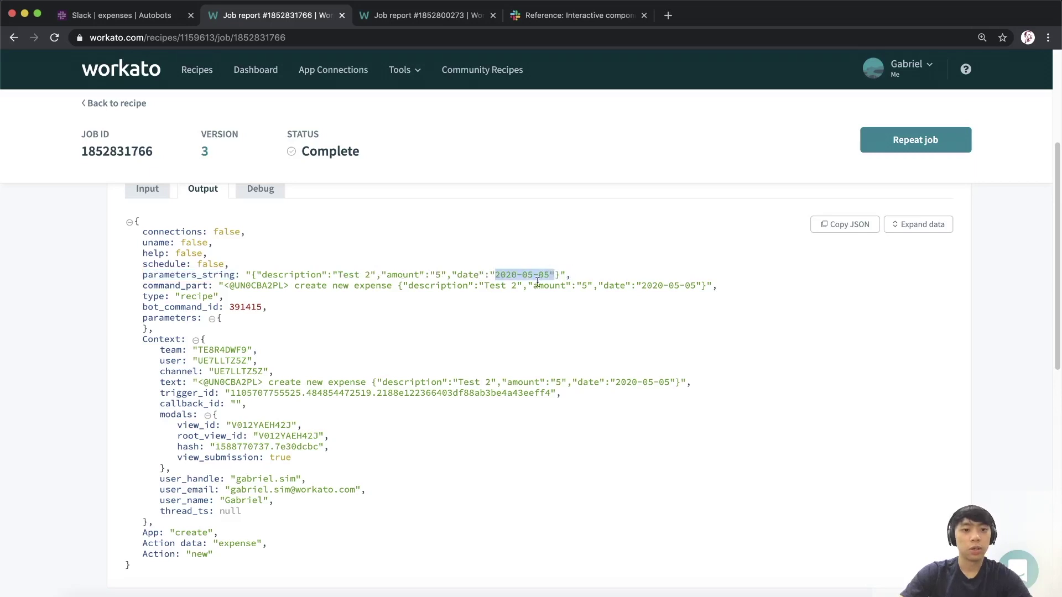
{"action": "left_click", "coordinate": [542, 280]}
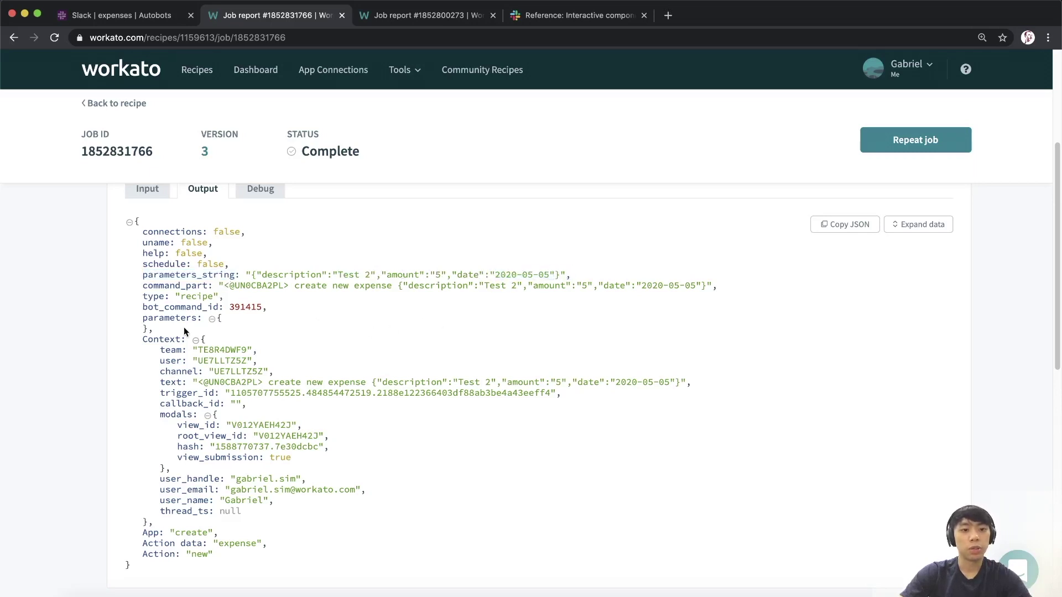
{"action": "left_click", "coordinate": [113, 104]}
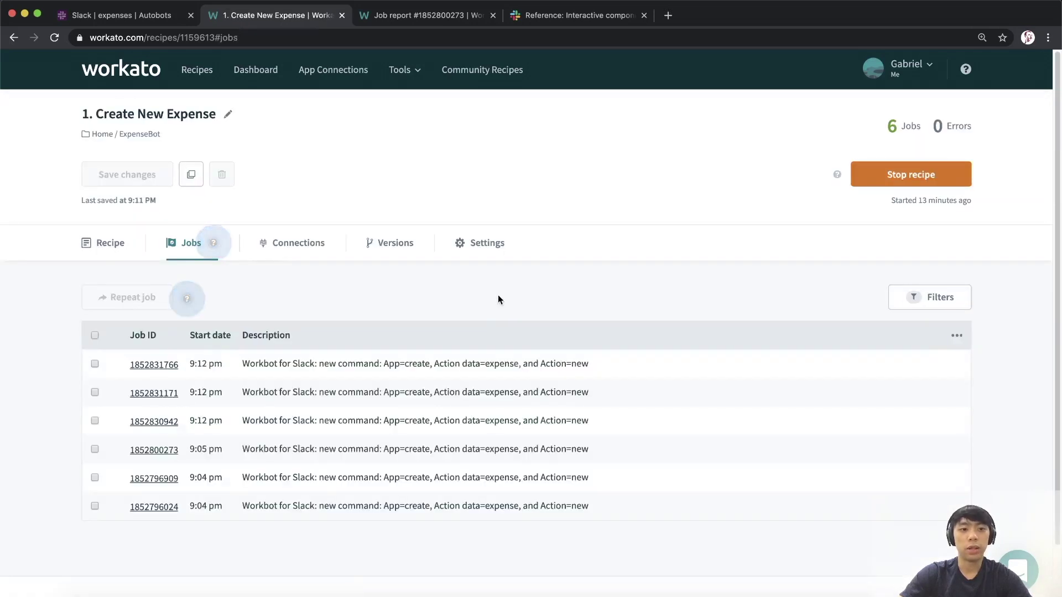
- Stop the Create New Expense recipe from running and open its trigger to examine the command input fields
{"action": "left_click", "coordinate": [100, 248]}
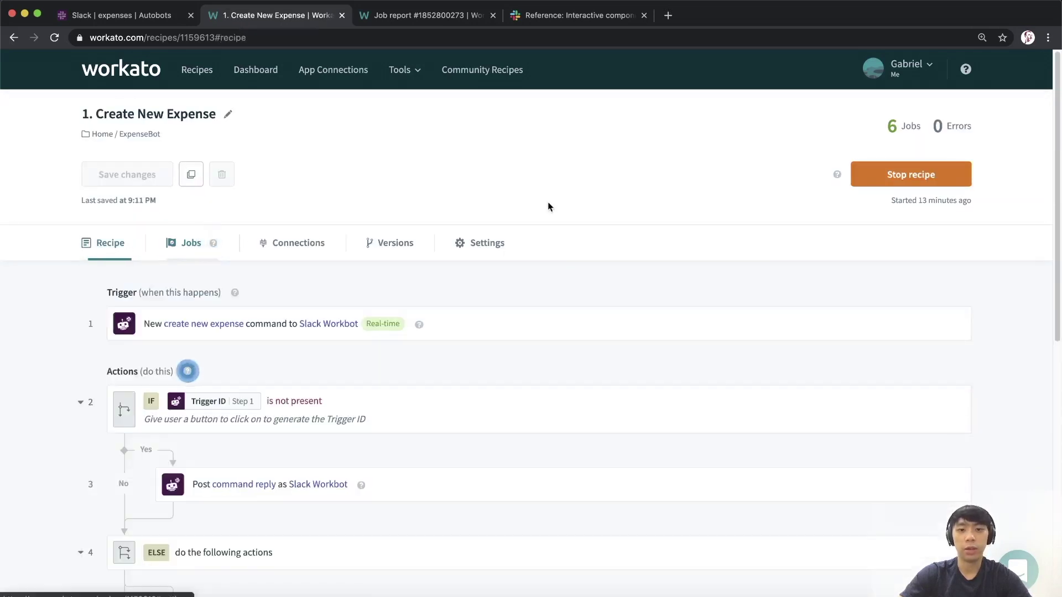
{"action": "left_click", "coordinate": [925, 182]}
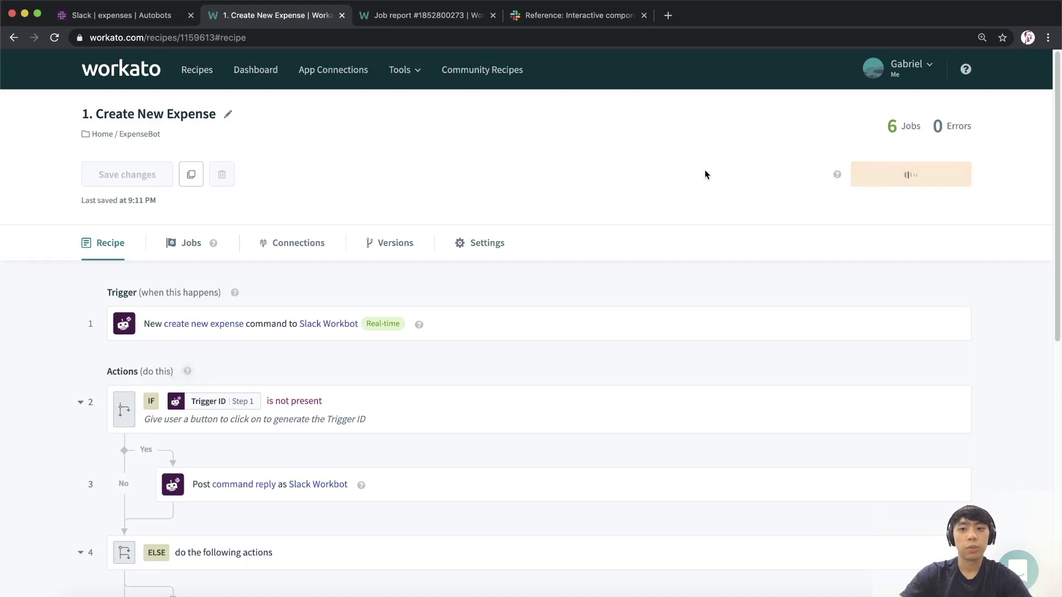
{"action": "left_click", "coordinate": [196, 327]}
{"action": "scroll", "coordinate": [484, 387], "scroll_direction": "down", "scroll_amount": 2}
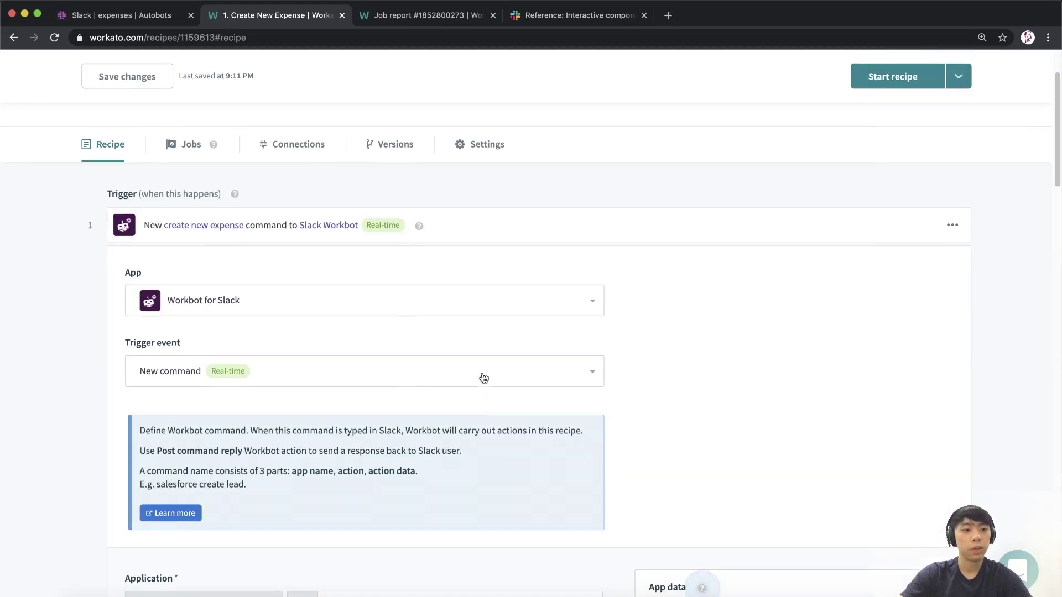
{"action": "scroll", "coordinate": [481, 381], "scroll_direction": "down", "scroll_amount": 5}
{"action": "scroll", "coordinate": [480, 370], "scroll_direction": "down", "scroll_amount": 7}
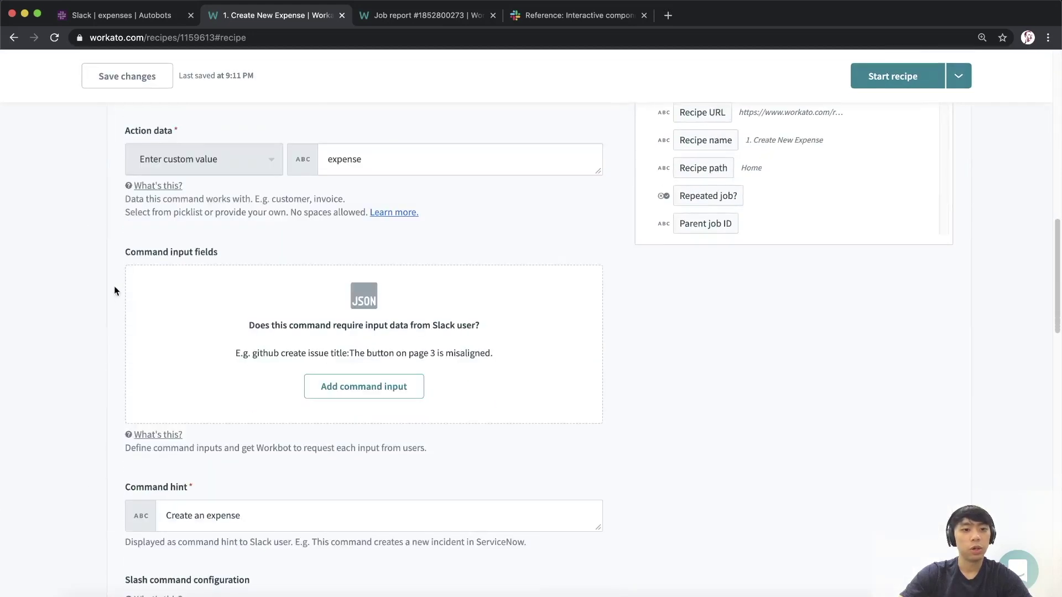
{"action": "scroll", "coordinate": [138, 270], "scroll_direction": "down", "scroll_amount": 1}
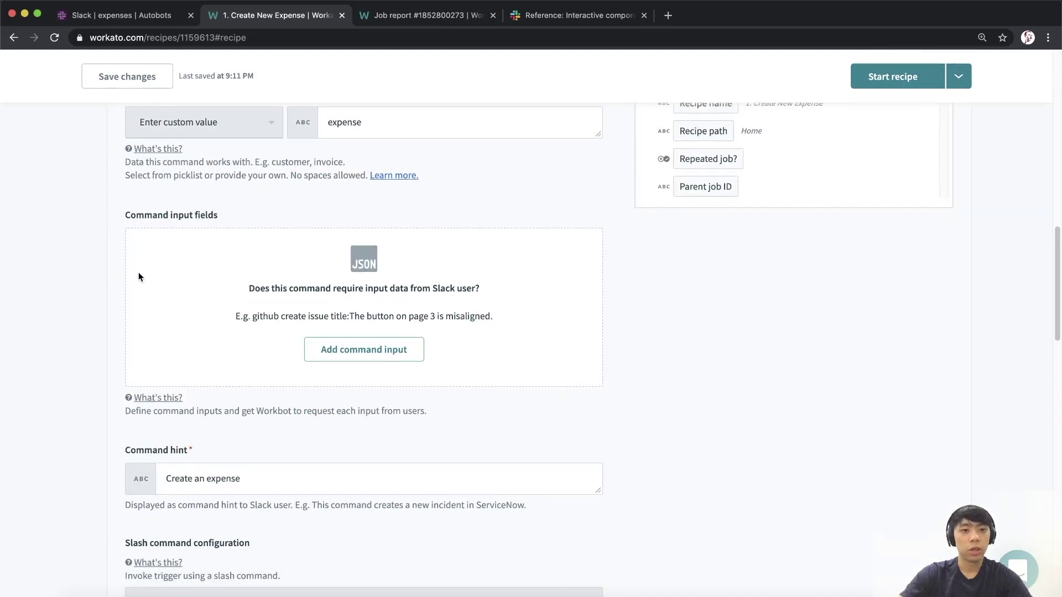
{"action": "scroll", "coordinate": [329, 292], "scroll_direction": "down", "scroll_amount": 1}
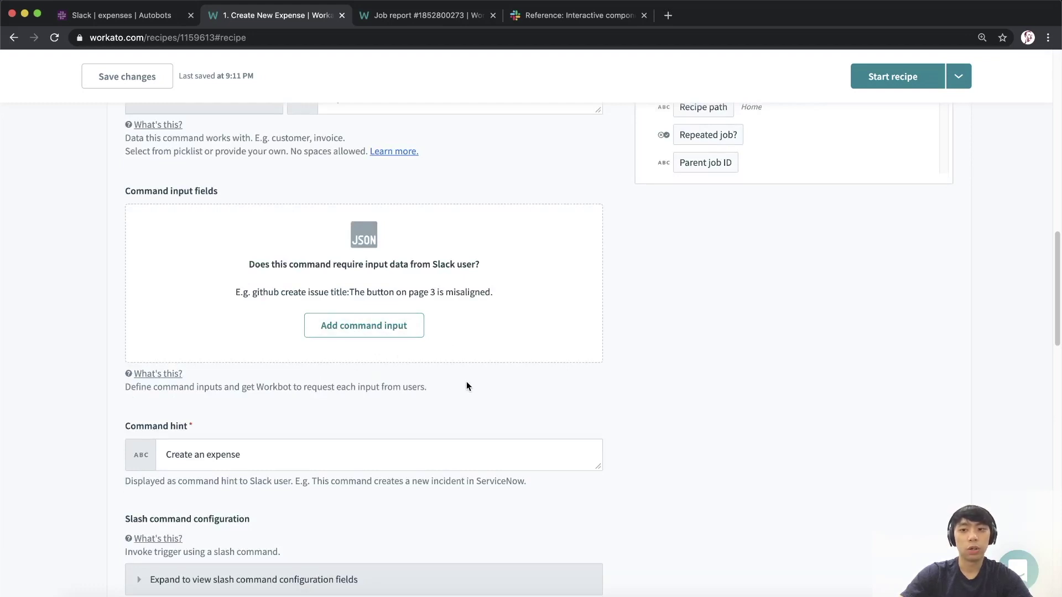
- Open the modal view action in step 8 and examine the parameter name of the expense description block
{"action": "scroll", "coordinate": [466, 384], "scroll_direction": "down", "scroll_amount": 20}
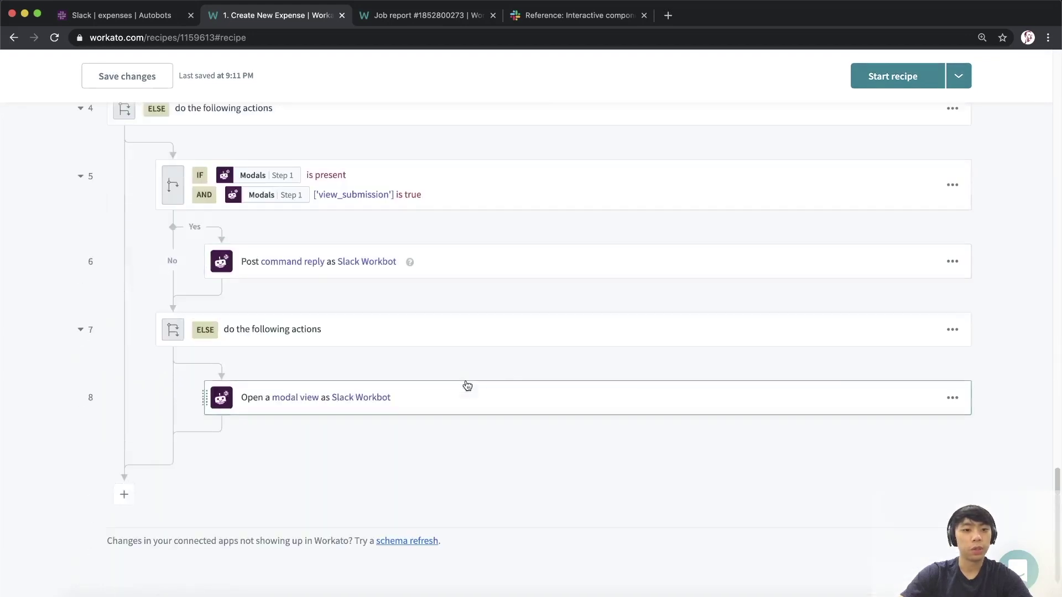
{"action": "scroll", "coordinate": [466, 384], "scroll_direction": "down", "scroll_amount": 1}
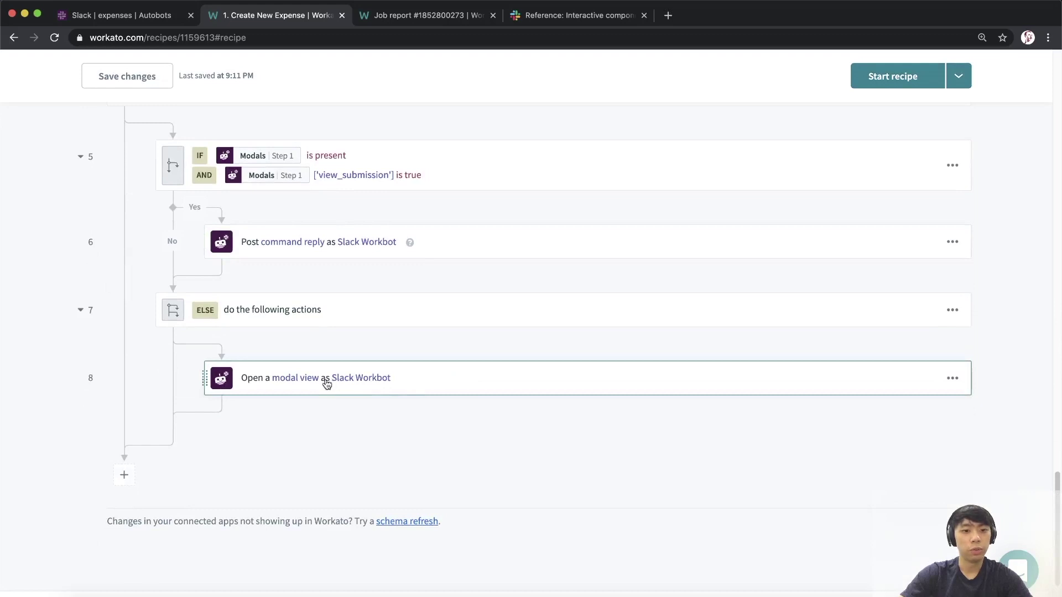
{"action": "left_click", "coordinate": [645, 365]}
{"action": "scroll", "coordinate": [645, 358], "scroll_direction": "down", "scroll_amount": 5}
{"action": "scroll", "coordinate": [645, 359], "scroll_direction": "down", "scroll_amount": 10}
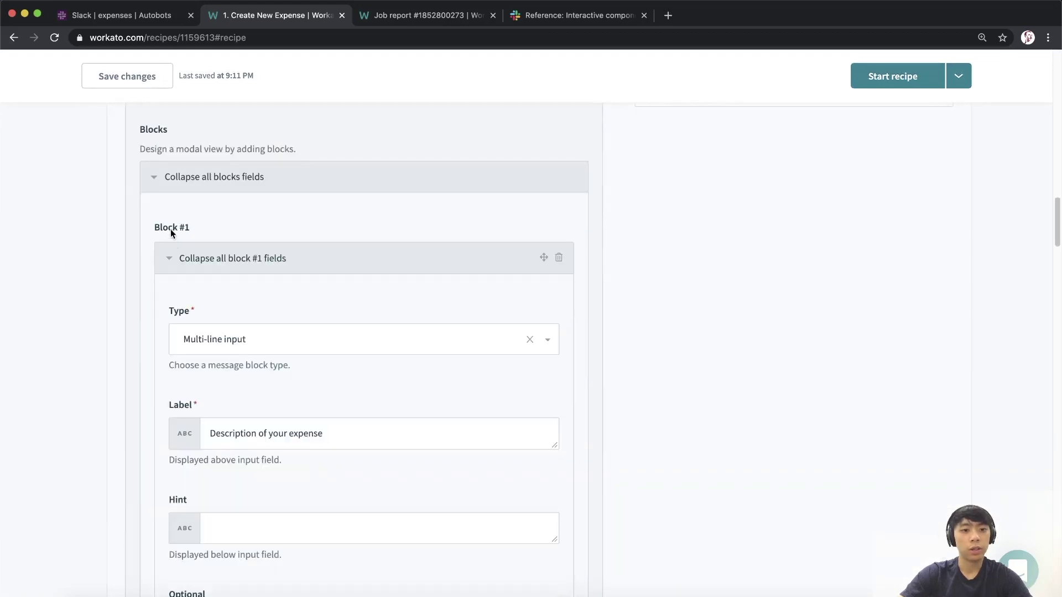
{"action": "scroll", "coordinate": [312, 297], "scroll_direction": "down", "scroll_amount": 10}
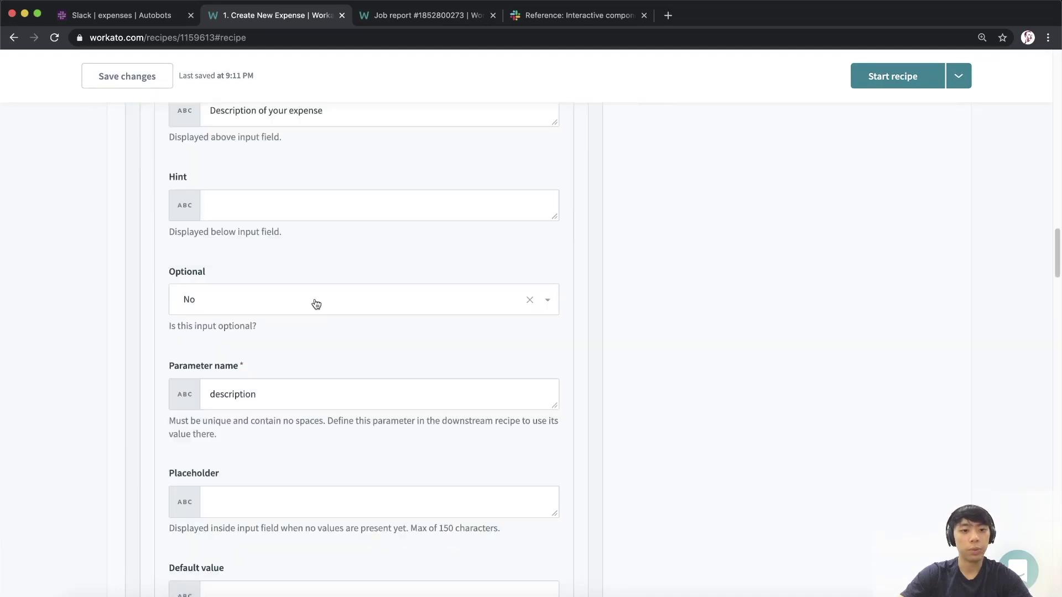
{"action": "scroll", "coordinate": [316, 303], "scroll_direction": "down", "scroll_amount": 2}
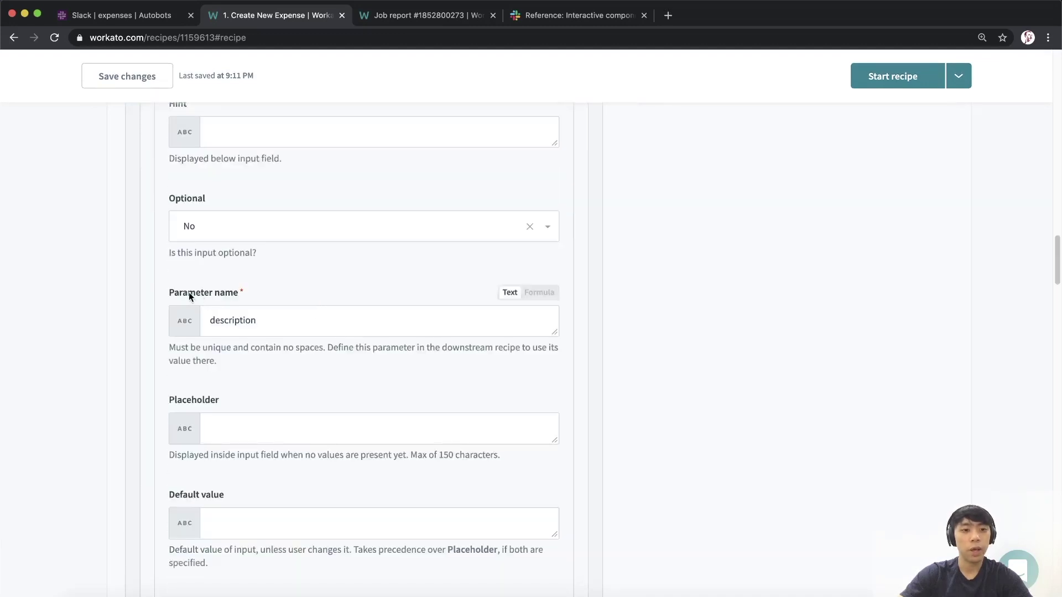
{"action": "left_click_drag", "start_coordinate": [256, 320], "coordinate": [195, 321]}
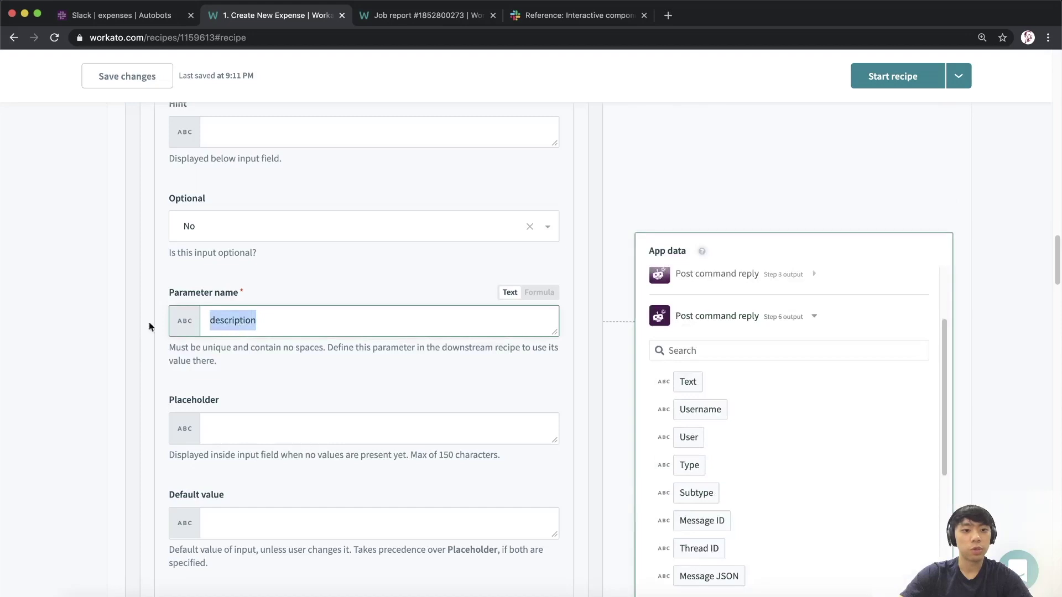
- Examine the parameter names of the modal's expense amount and expense date blocks
{"action": "scroll", "coordinate": [112, 331], "scroll_direction": "down", "scroll_amount": 15}
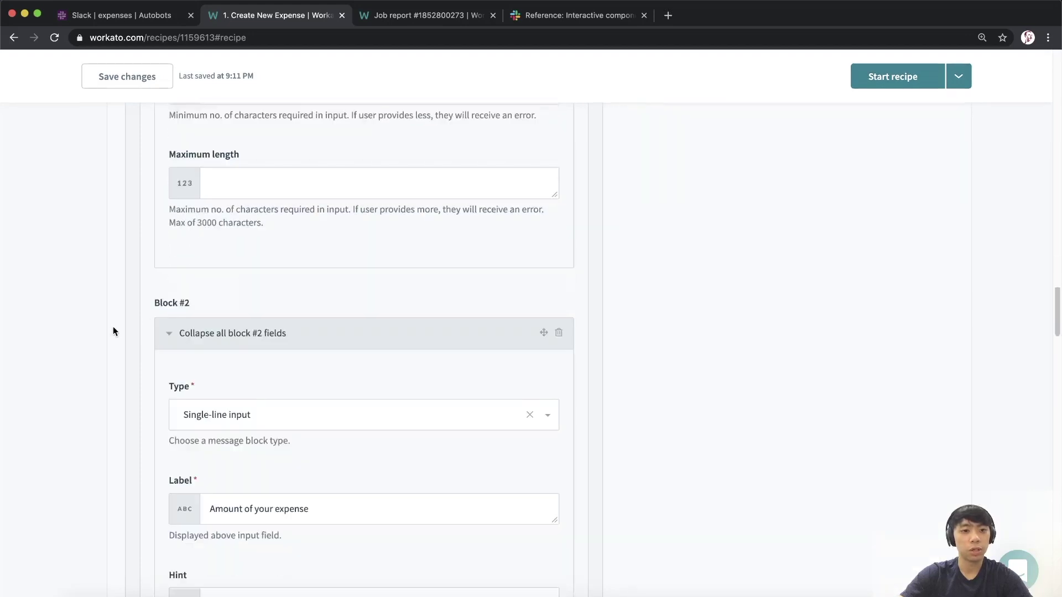
{"action": "double_click", "coordinate": [260, 442]}
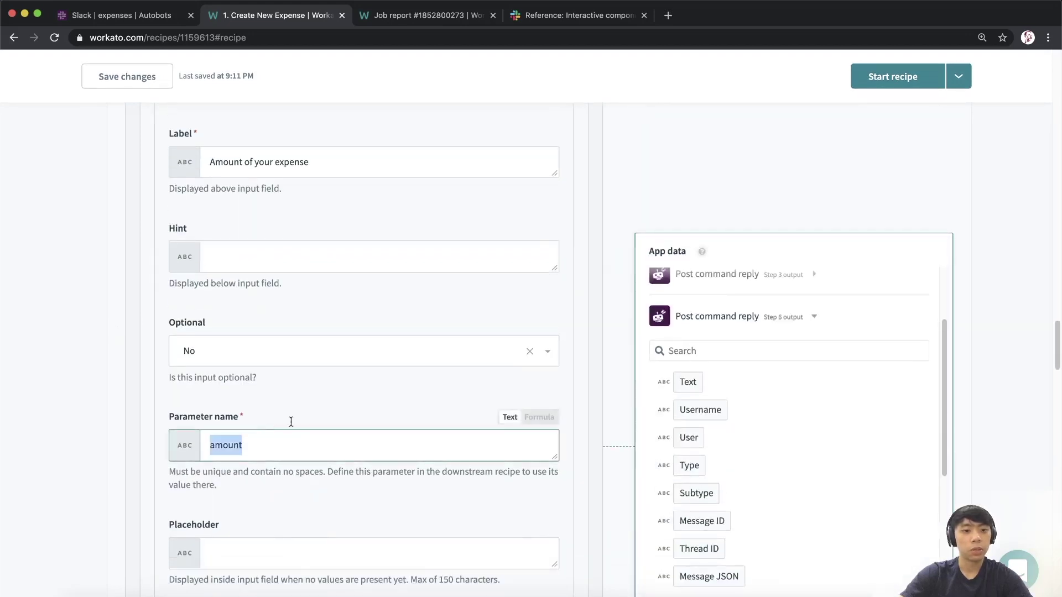
{"action": "scroll", "coordinate": [324, 396], "scroll_direction": "down", "scroll_amount": 15}
{"action": "scroll", "coordinate": [313, 392], "scroll_direction": "down", "scroll_amount": 2}
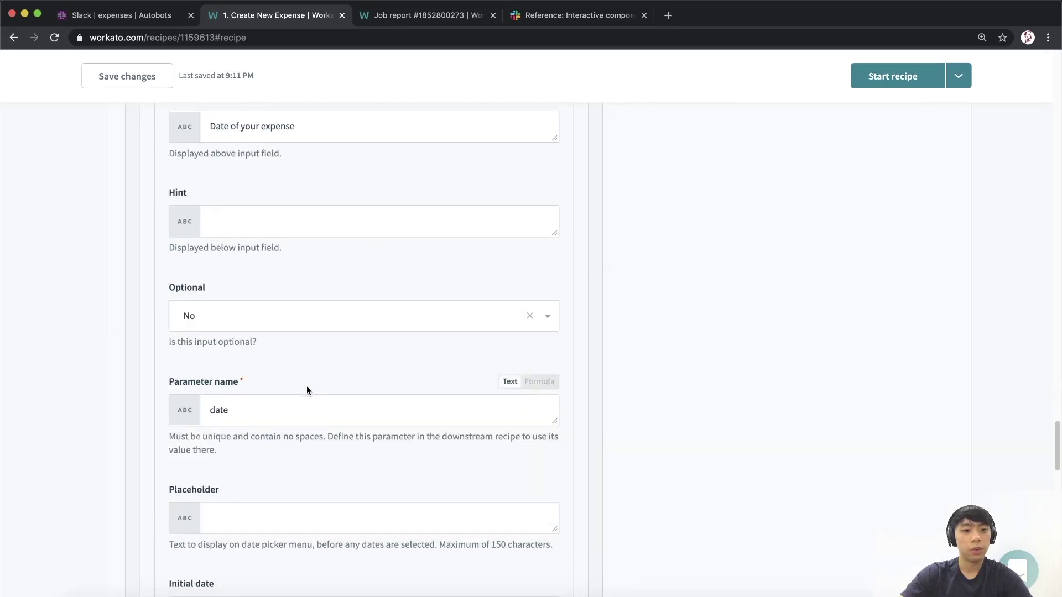
{"action": "double_click", "coordinate": [283, 409]}
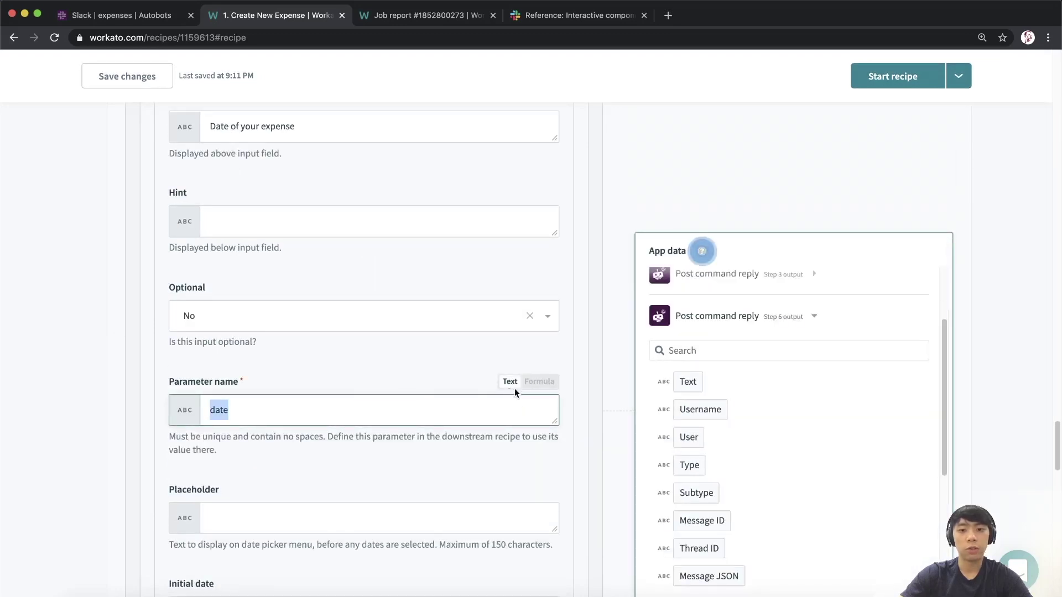
- Reopen the recipe's trigger and start a new command input field named description
{"action": "scroll", "coordinate": [480, 447], "scroll_direction": "up", "scroll_amount": 20}
{"action": "scroll", "coordinate": [479, 447], "scroll_direction": "up", "scroll_amount": 20}
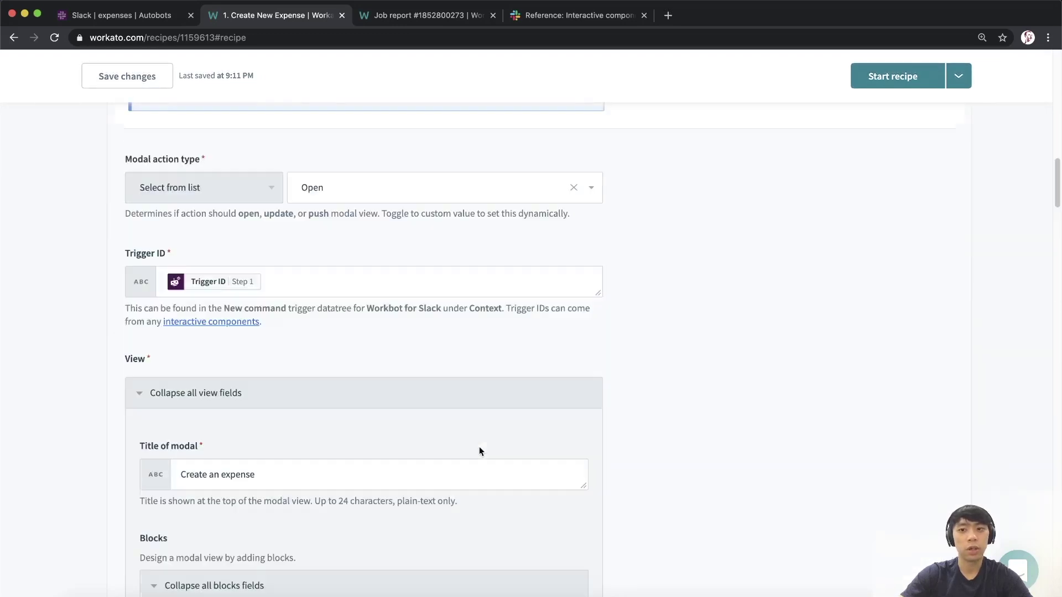
{"action": "scroll", "coordinate": [293, 393], "scroll_direction": "up", "scroll_amount": 2}
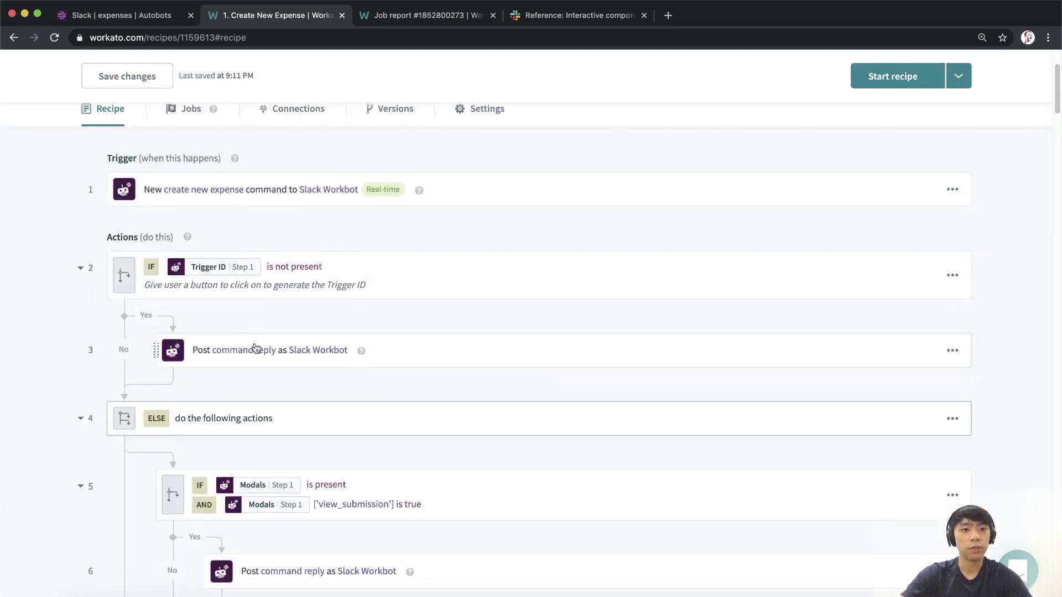
{"action": "left_click", "coordinate": [277, 194]}
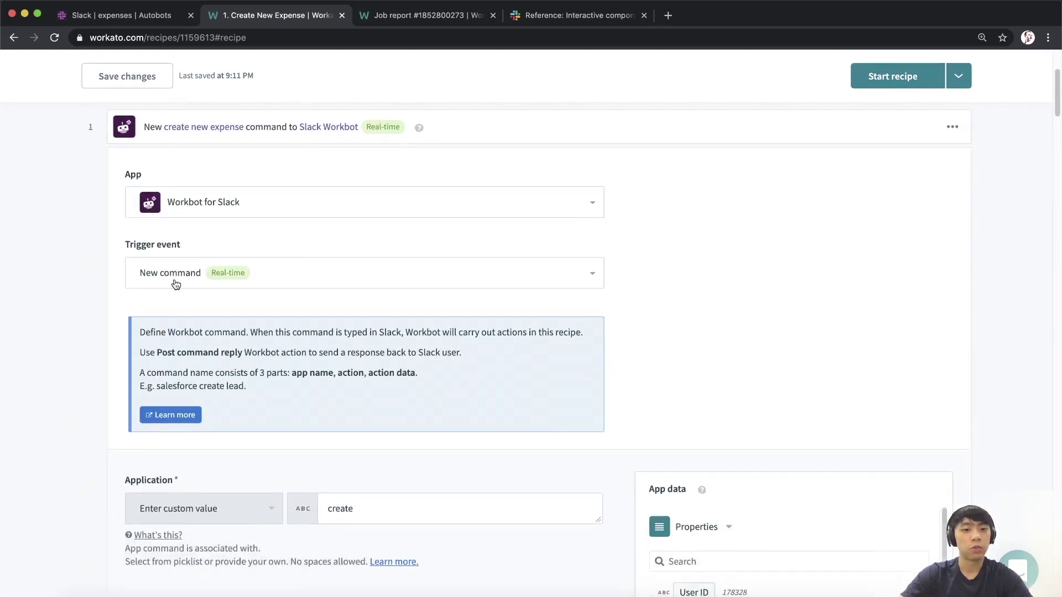
{"action": "scroll", "coordinate": [227, 281], "scroll_direction": "down", "scroll_amount": 10}
{"action": "scroll", "coordinate": [182, 282], "scroll_direction": "down", "scroll_amount": 2}
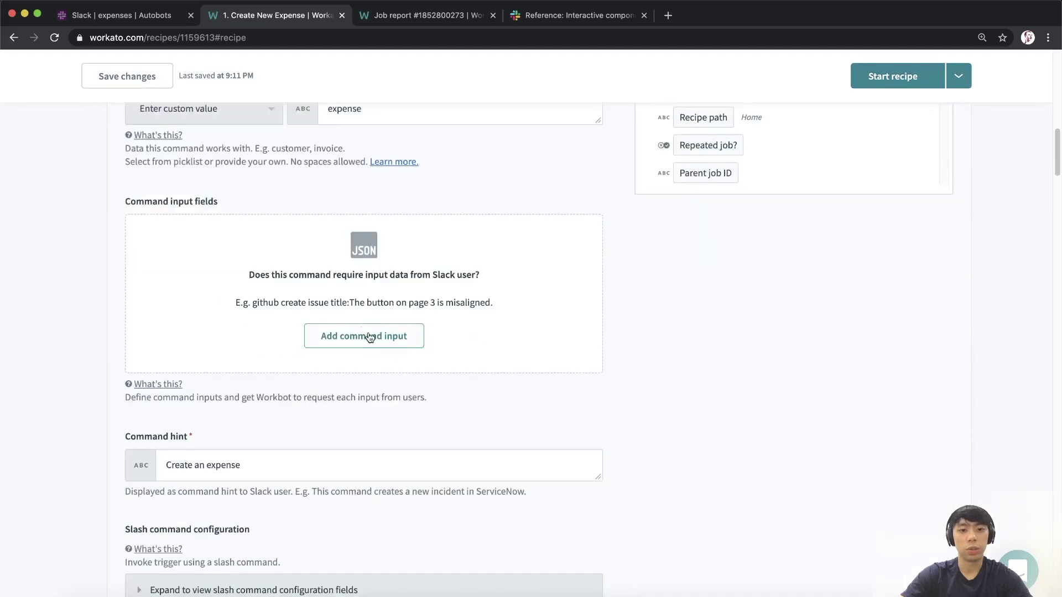
{"action": "left_click", "coordinate": [343, 337]}
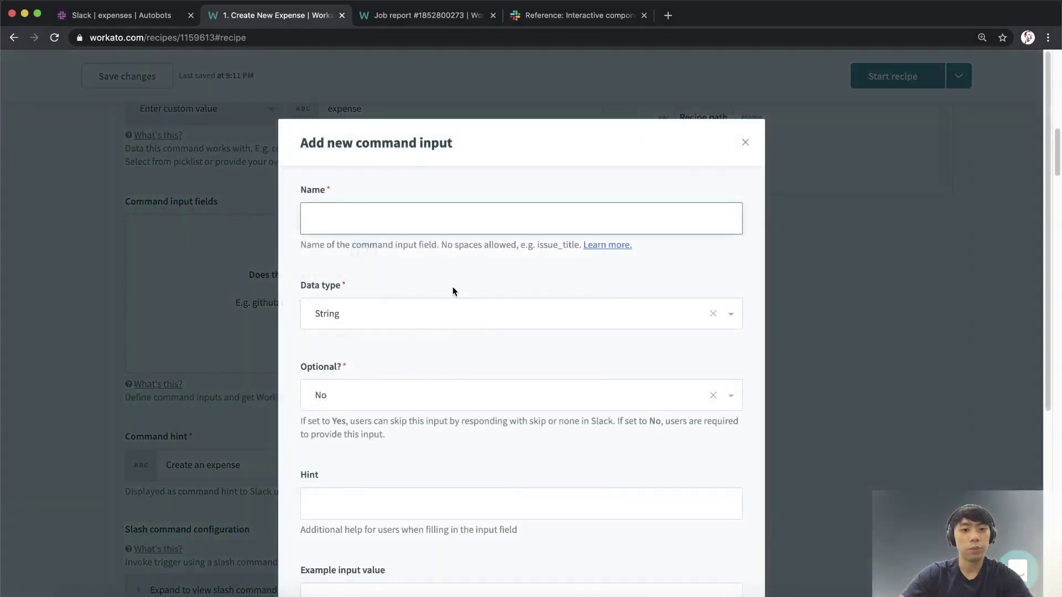
{"action": "type", "text": "description"}
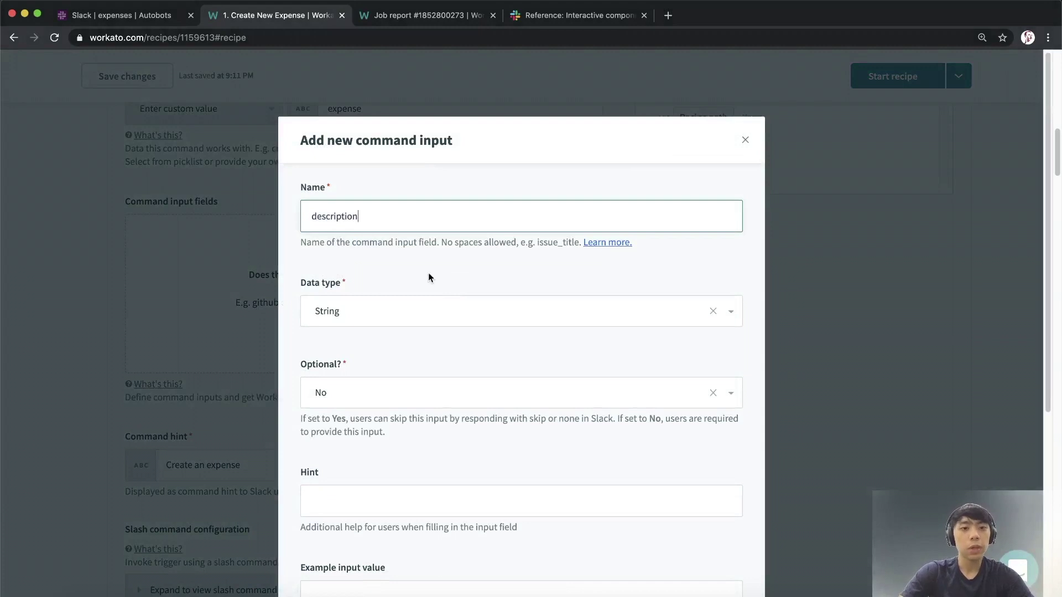
- Make the description command input optional by setting Optional to Yes
{"action": "scroll", "coordinate": [505, 212], "scroll_direction": "down", "scroll_amount": 2}
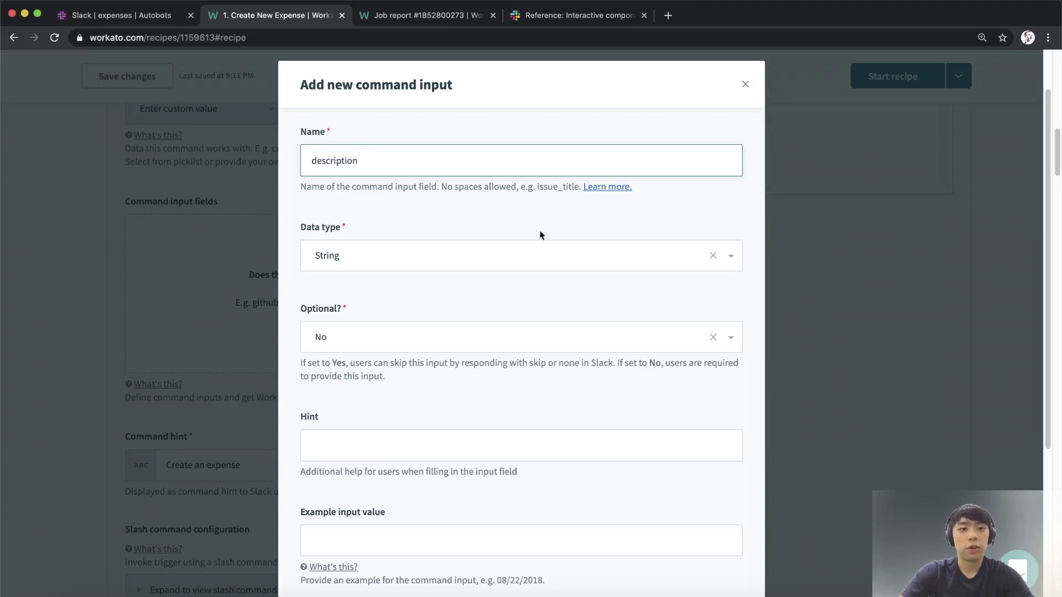
{"action": "scroll", "coordinate": [420, 315], "scroll_direction": "down", "scroll_amount": 1}
{"action": "double_click", "coordinate": [319, 298]}
{"action": "left_click", "coordinate": [367, 325]}
{"action": "left_click", "coordinate": [374, 357]}
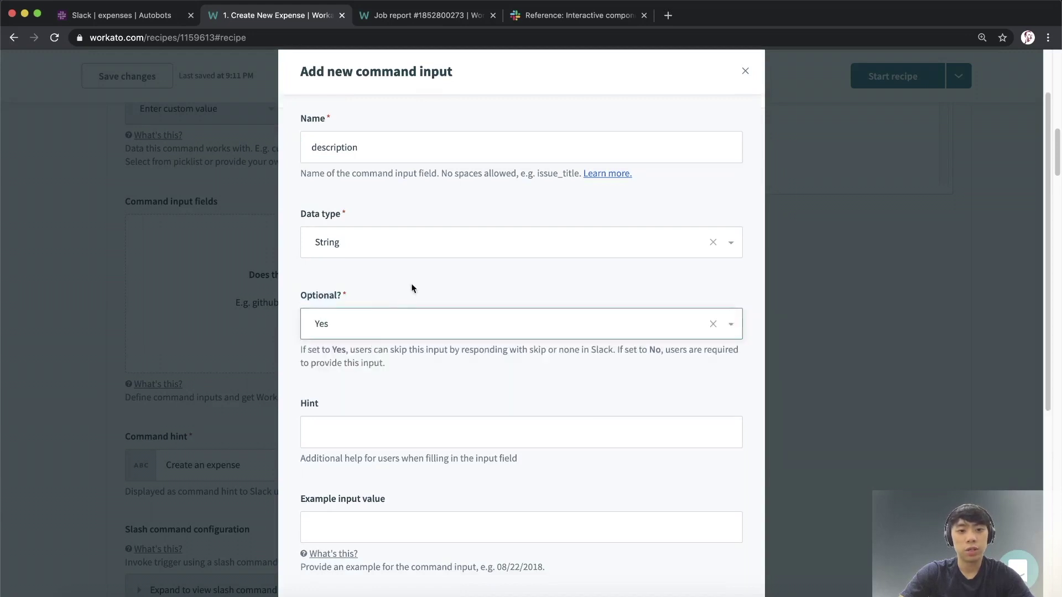
- Set the description input's user prompting to No and add the field to the trigger
{"action": "scroll", "coordinate": [413, 289], "scroll_direction": "down", "scroll_amount": 3}
{"action": "scroll", "coordinate": [345, 245], "scroll_direction": "down", "scroll_amount": 1}
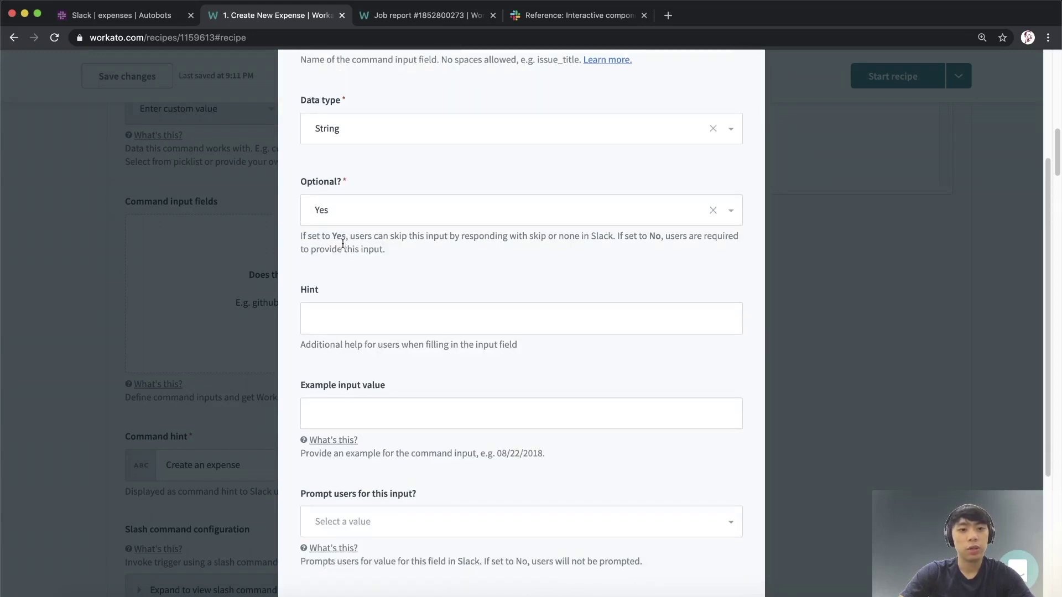
{"action": "scroll", "coordinate": [362, 287], "scroll_direction": "down", "scroll_amount": 5}
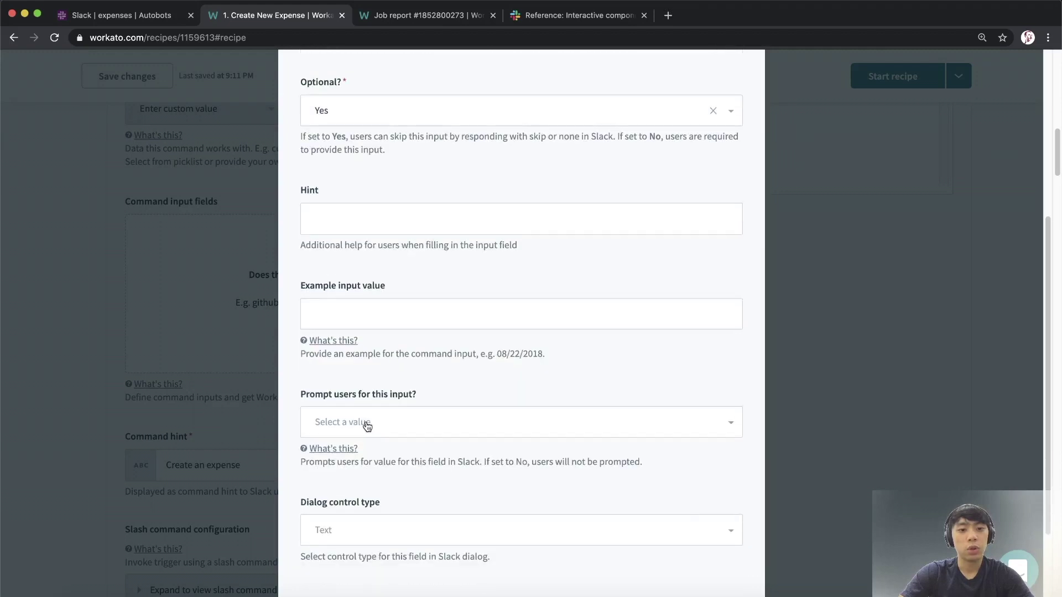
{"action": "left_click", "coordinate": [375, 403]}
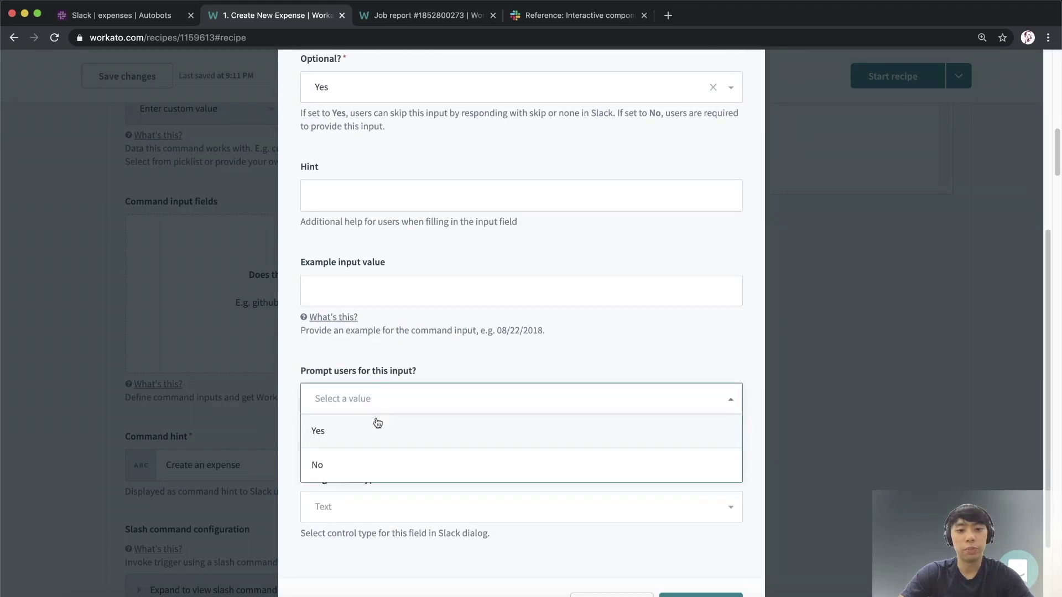
{"action": "left_click", "coordinate": [374, 467]}
{"action": "scroll", "coordinate": [375, 463], "scroll_direction": "down", "scroll_amount": 3}
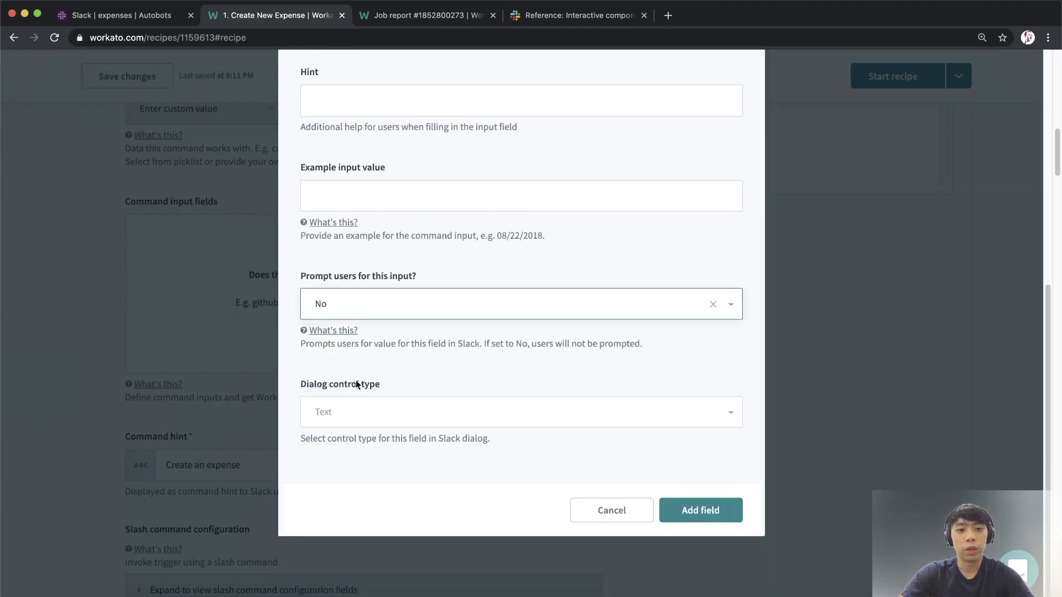
{"action": "left_click", "coordinate": [703, 512]}
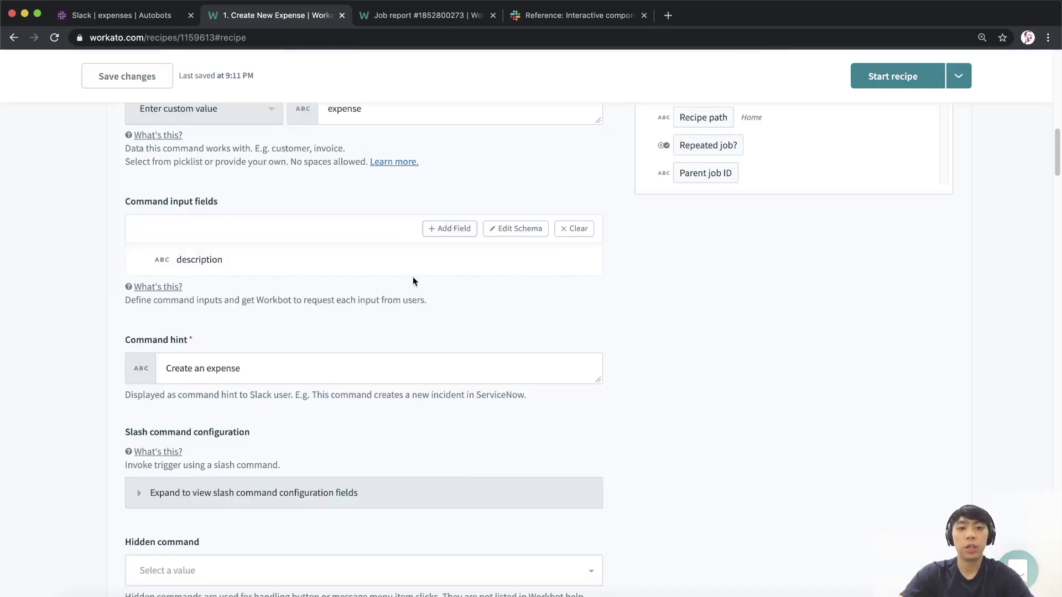
- Add a second command input named amount, with Optional set to Yes and user prompting set to No
{"action": "left_click", "coordinate": [451, 229]}
{"action": "type", "text": "amount"}
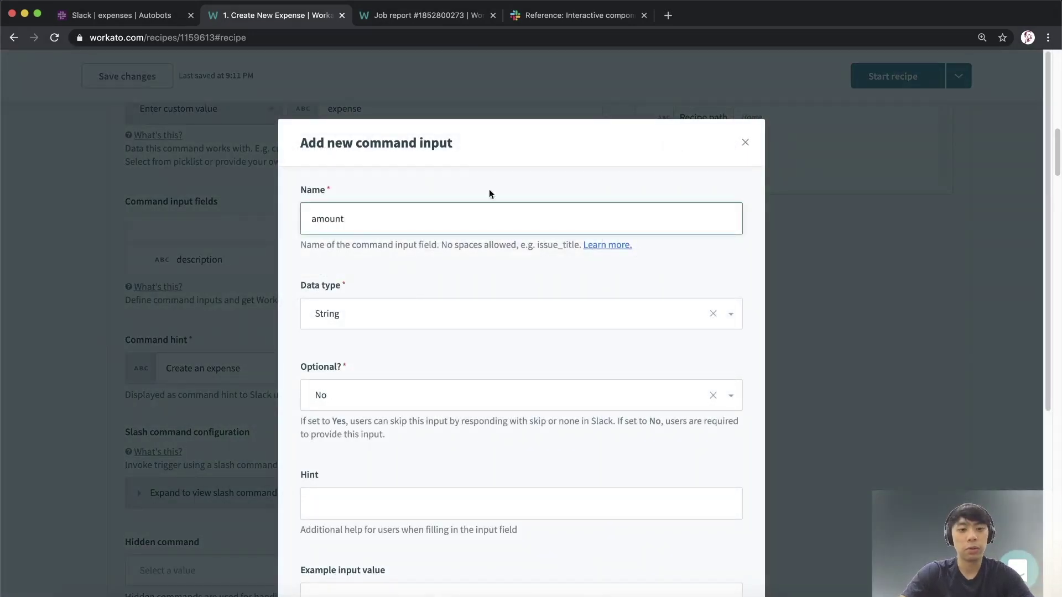
{"action": "scroll", "coordinate": [489, 190], "scroll_direction": "down", "scroll_amount": 3}
{"action": "left_click", "coordinate": [363, 316]}
{"action": "left_click", "coordinate": [358, 349]}
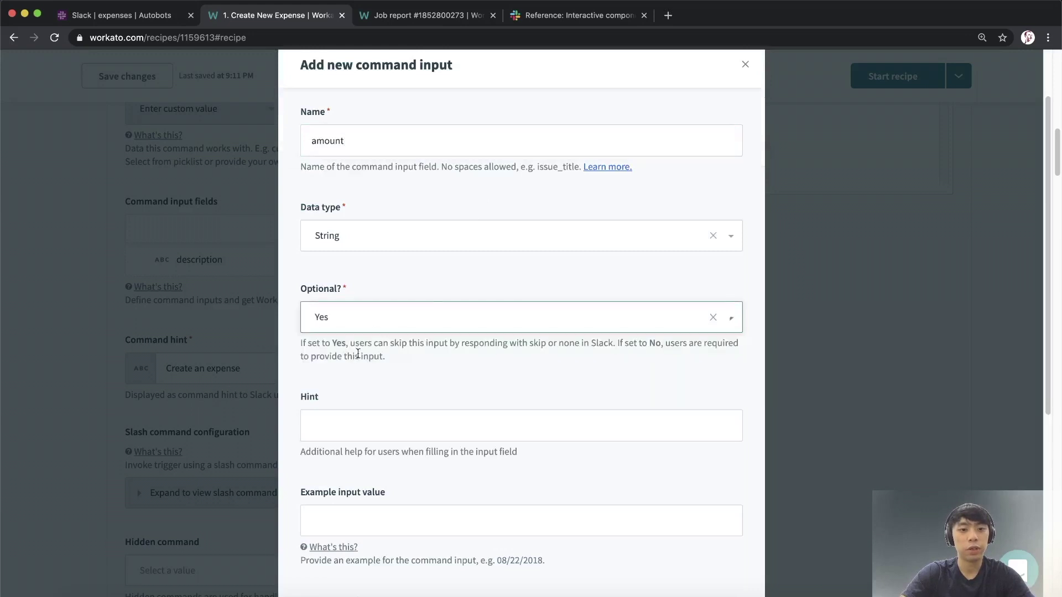
{"action": "scroll", "coordinate": [434, 294], "scroll_direction": "down", "scroll_amount": 5}
{"action": "left_click", "coordinate": [424, 346]}
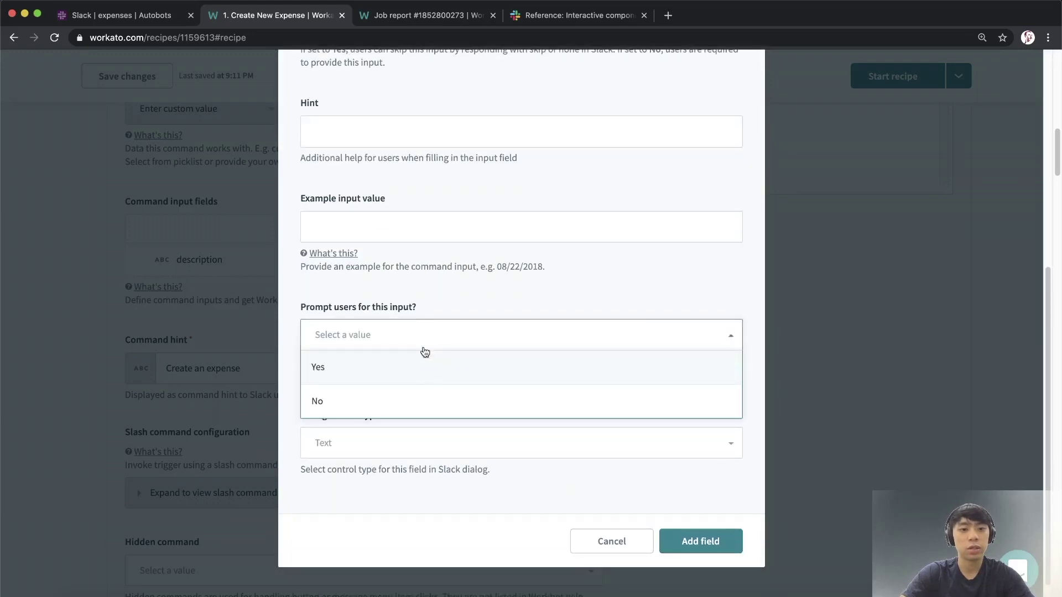
{"action": "left_click", "coordinate": [427, 399]}
{"action": "left_click", "coordinate": [686, 540]}
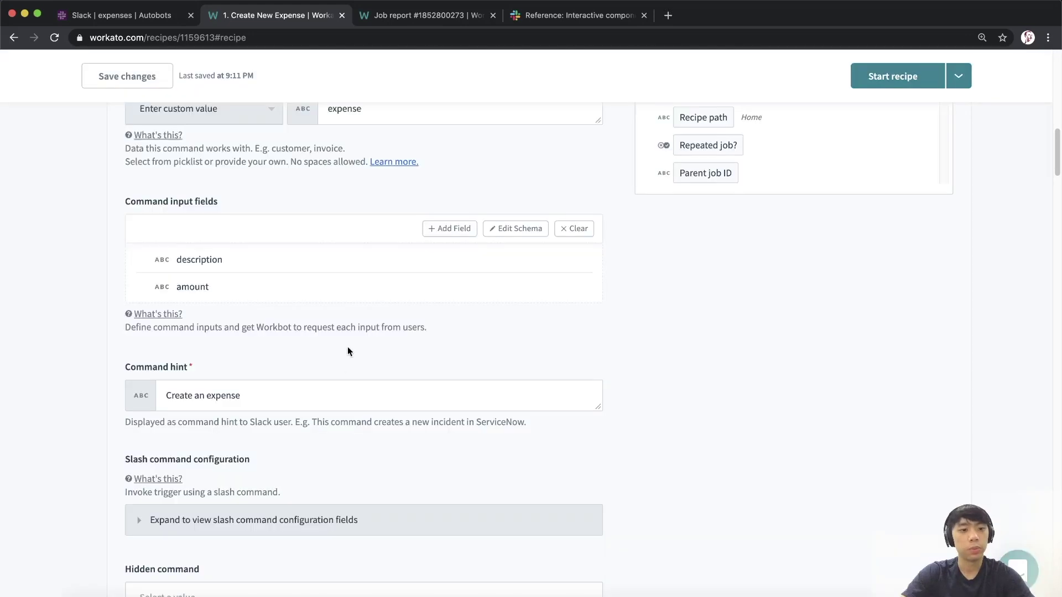
- Start a third command input field named date with the data type Date
{"action": "left_click", "coordinate": [450, 228]}
{"action": "type", "text": "date"}
{"action": "left_click", "coordinate": [373, 306]}
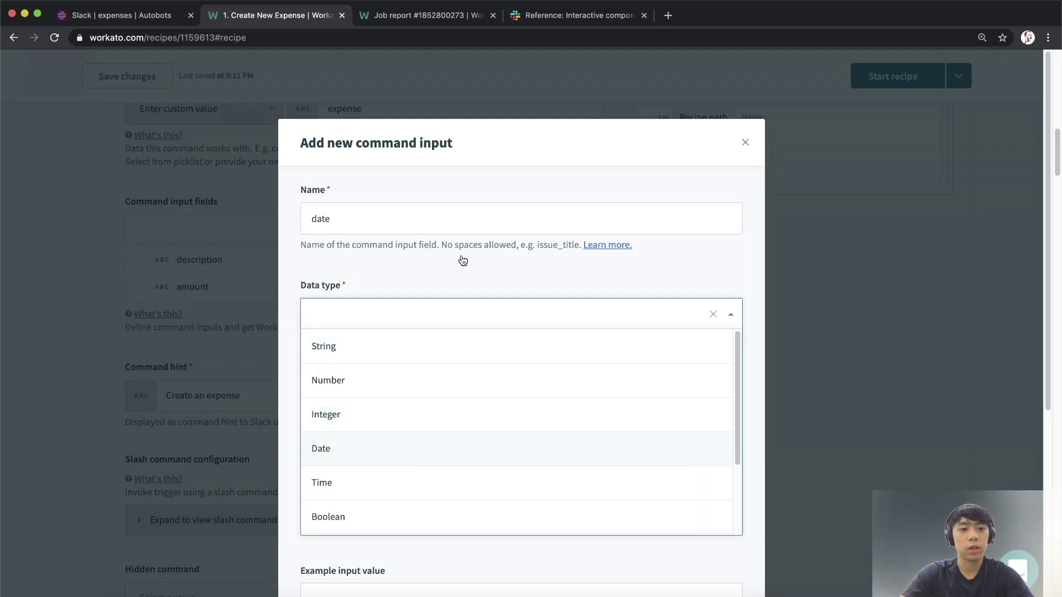
{"action": "key", "text": "Return"}
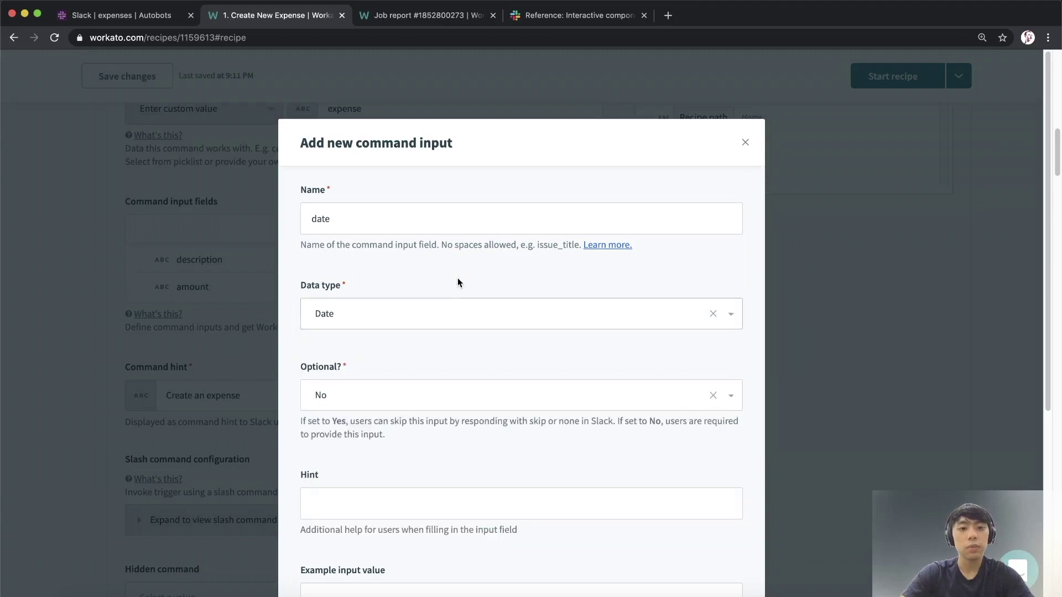
- Set the date input's Optional option and user prompting to No, and add the field to the trigger
{"action": "scroll", "coordinate": [457, 278], "scroll_direction": "down", "scroll_amount": 2}
{"action": "scroll", "coordinate": [453, 279], "scroll_direction": "down", "scroll_amount": 1}
{"action": "left_click", "coordinate": [373, 253]}
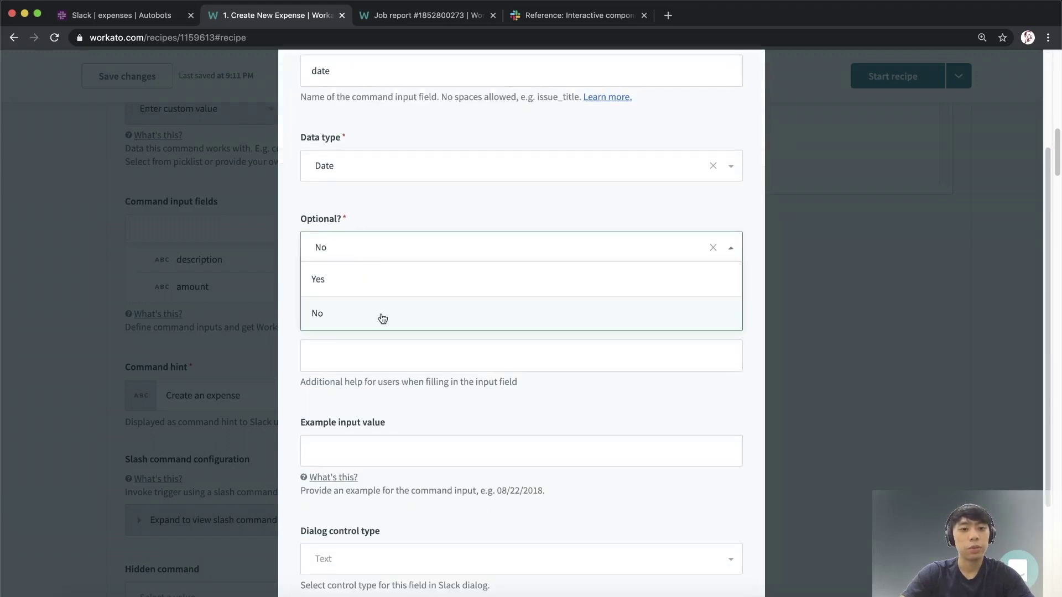
{"action": "left_click", "coordinate": [423, 315]}
{"action": "scroll", "coordinate": [435, 332], "scroll_direction": "down", "scroll_amount": 5}
{"action": "left_click", "coordinate": [391, 310]}
{"action": "left_click", "coordinate": [395, 381]}
{"action": "left_click", "coordinate": [686, 519]}
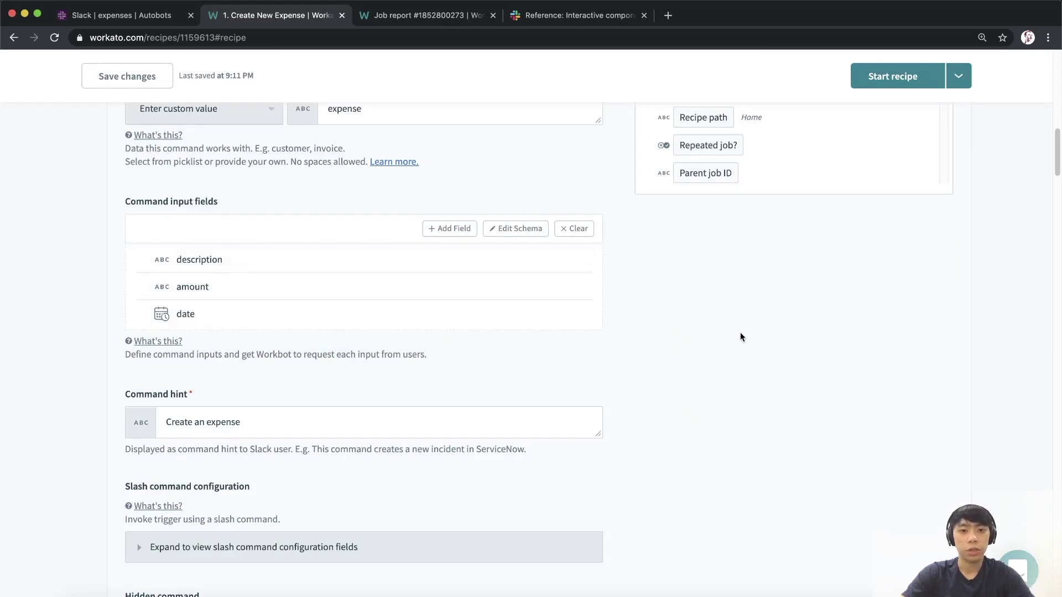
- Examine the trigger's New command output for the parameters made from the command inputs, and close the trigger
{"action": "scroll", "coordinate": [325, 365], "scroll_direction": "up", "scroll_amount": 7}
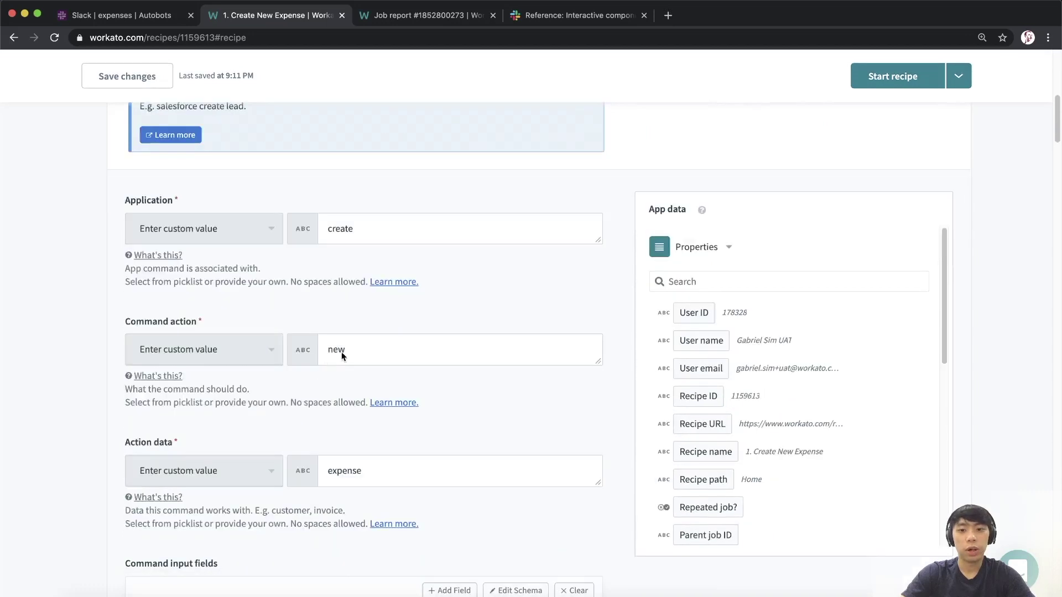
{"action": "left_click", "coordinate": [690, 249]}
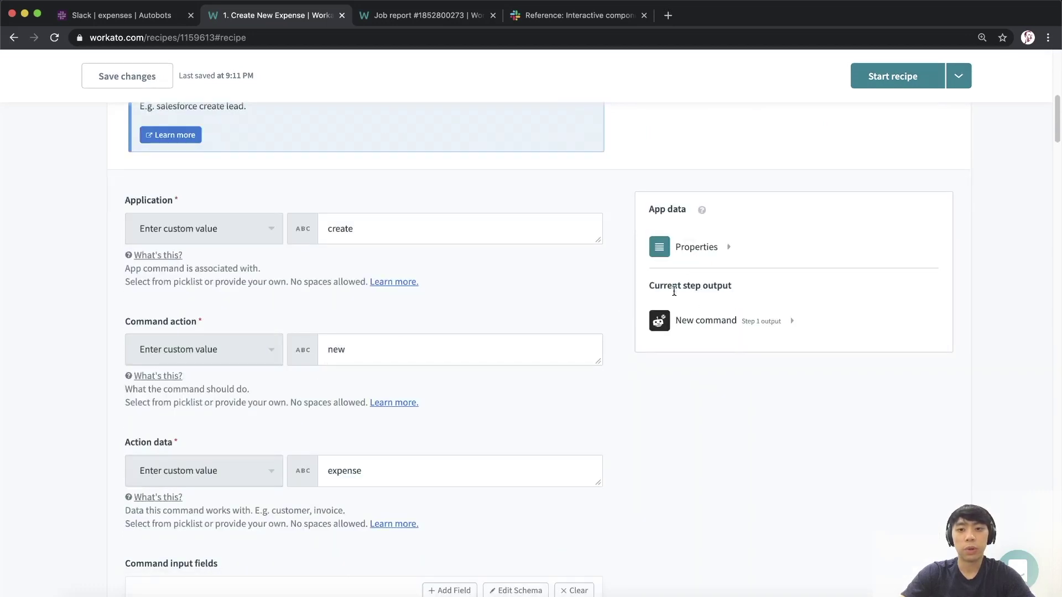
{"action": "left_click", "coordinate": [731, 326]}
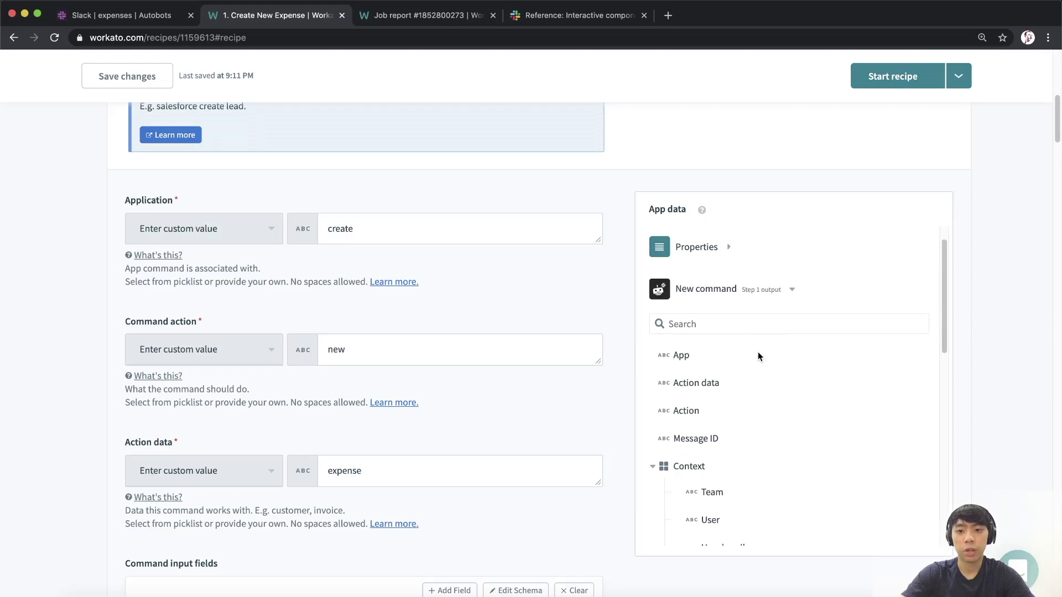
{"action": "left_click", "coordinate": [657, 467]}
{"action": "scroll", "coordinate": [731, 436], "scroll_direction": "down", "scroll_amount": 2}
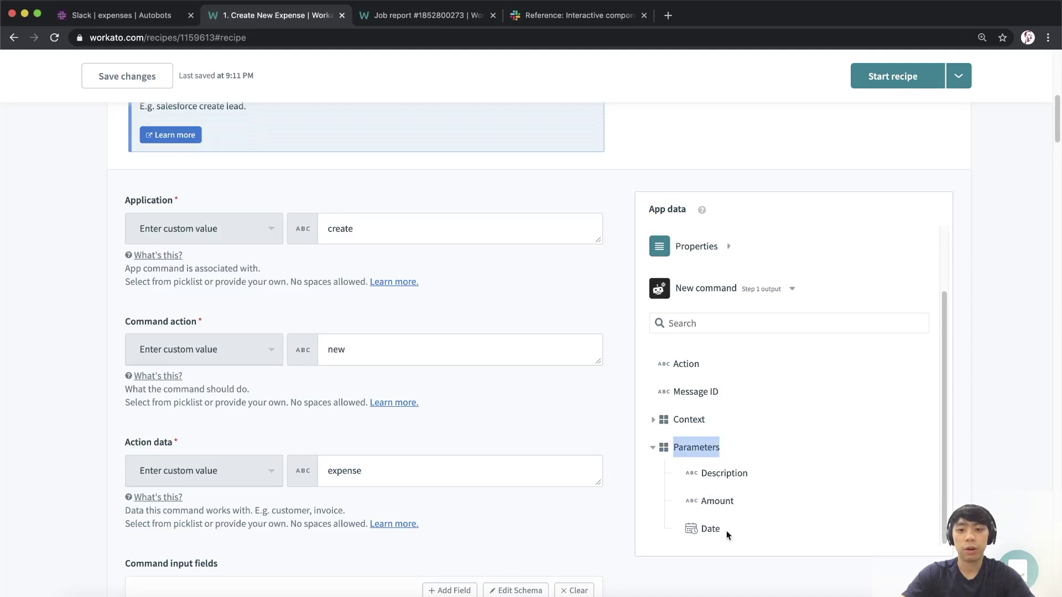
{"action": "scroll", "coordinate": [515, 397], "scroll_direction": "up", "scroll_amount": 8}
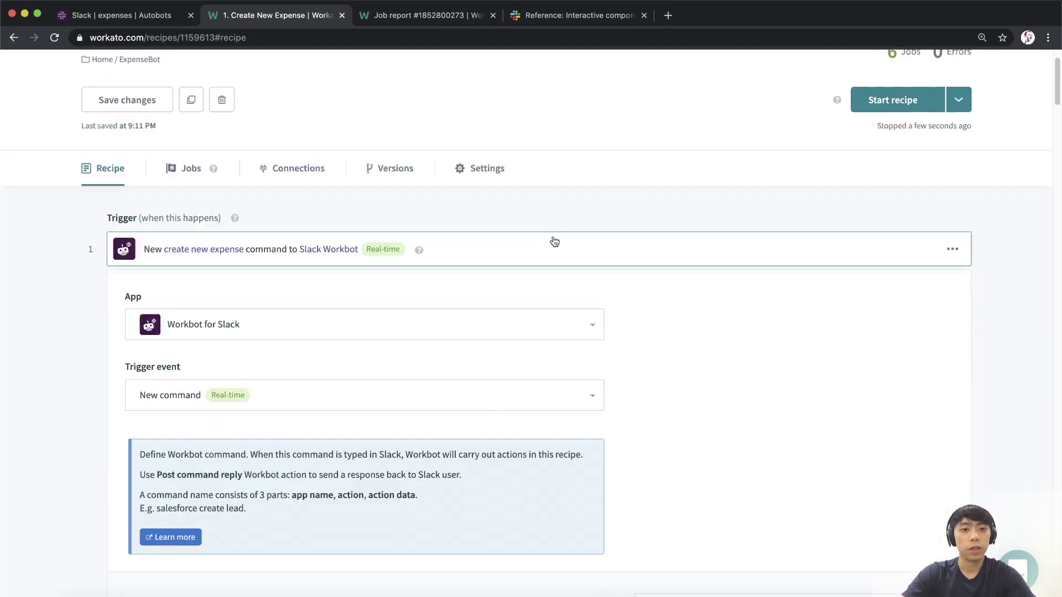
{"action": "left_click", "coordinate": [553, 242]}
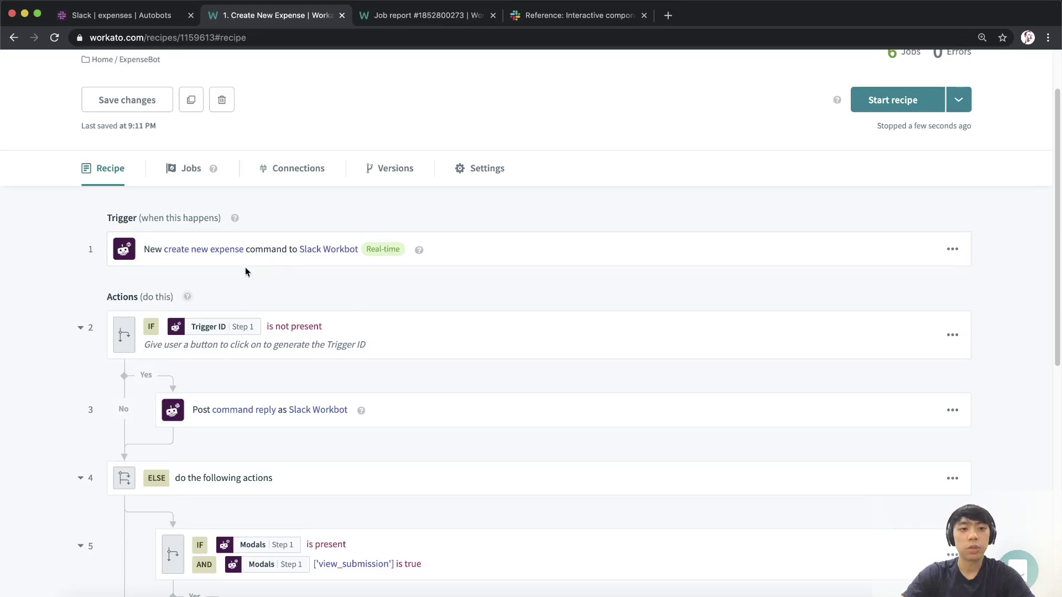
- Check the message text of the command reply posted when the modal is submitted, and close that step
{"action": "scroll", "coordinate": [308, 295], "scroll_direction": "down", "scroll_amount": 7}
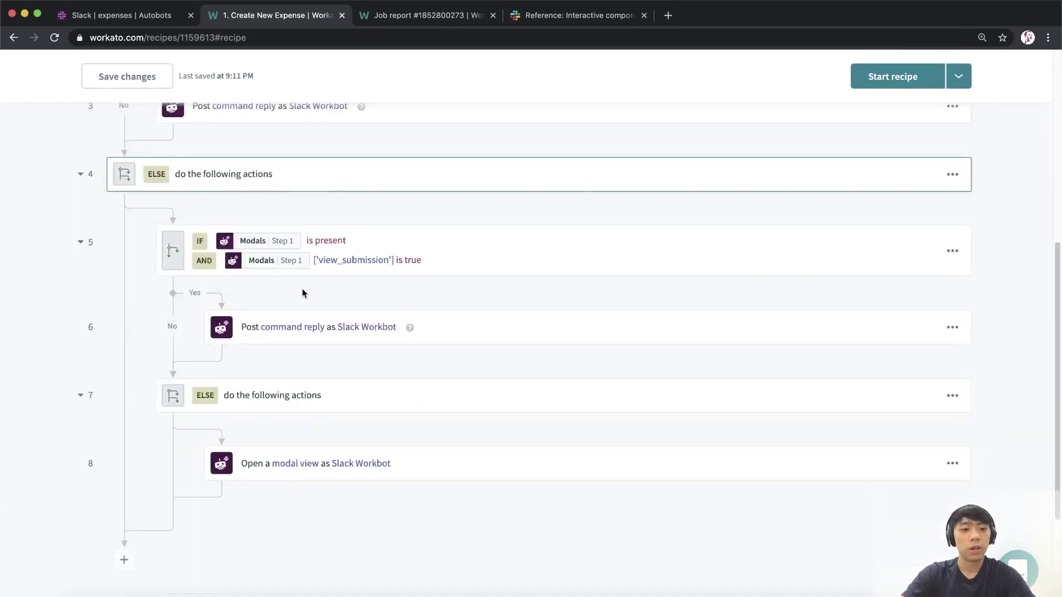
{"action": "scroll", "coordinate": [302, 298], "scroll_direction": "up", "scroll_amount": 2}
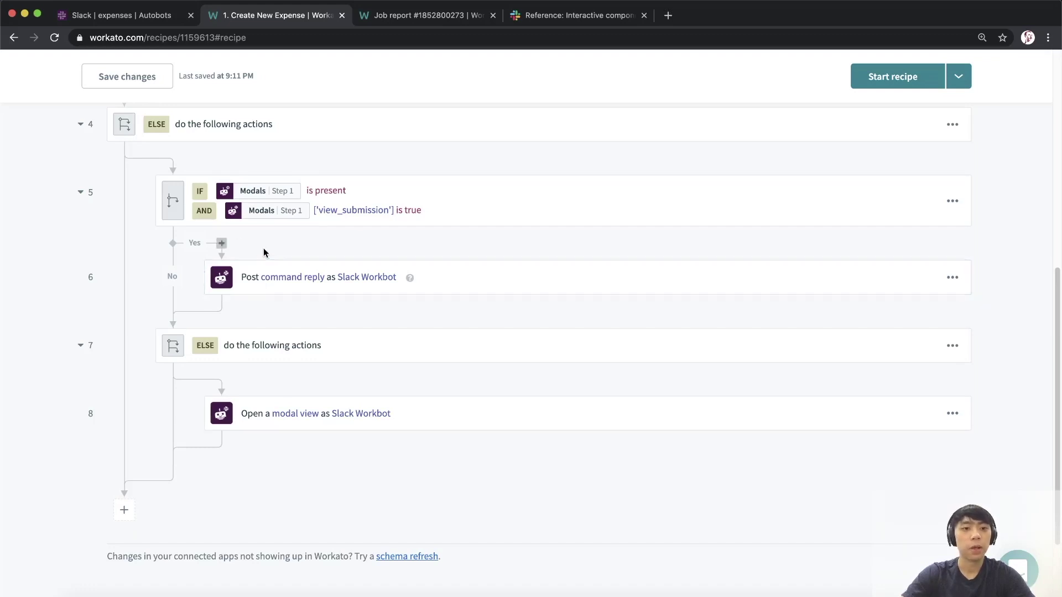
{"action": "left_click", "coordinate": [390, 289]}
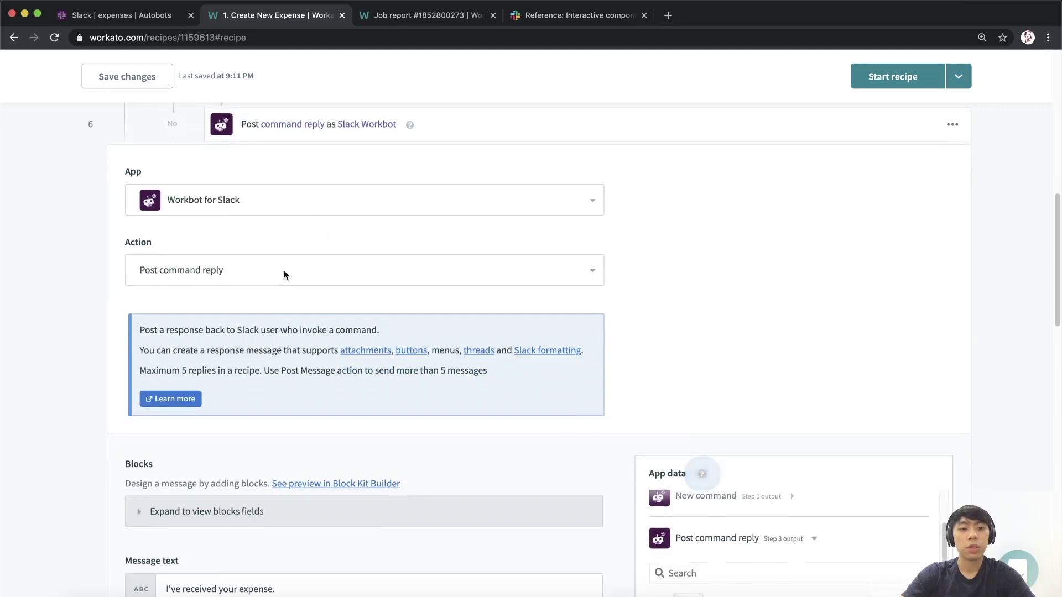
{"action": "scroll", "coordinate": [285, 275], "scroll_direction": "down", "scroll_amount": 3}
{"action": "left_click_drag", "start_coordinate": [308, 439], "coordinate": [158, 438]}
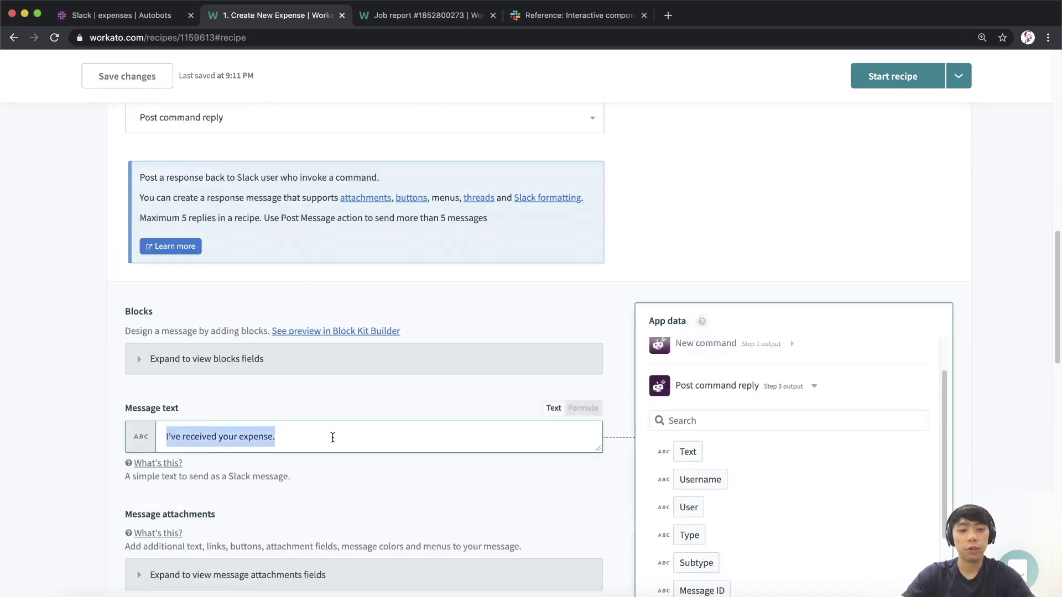
{"action": "scroll", "coordinate": [331, 438], "scroll_direction": "up", "scroll_amount": 5}
{"action": "left_click", "coordinate": [365, 281]}
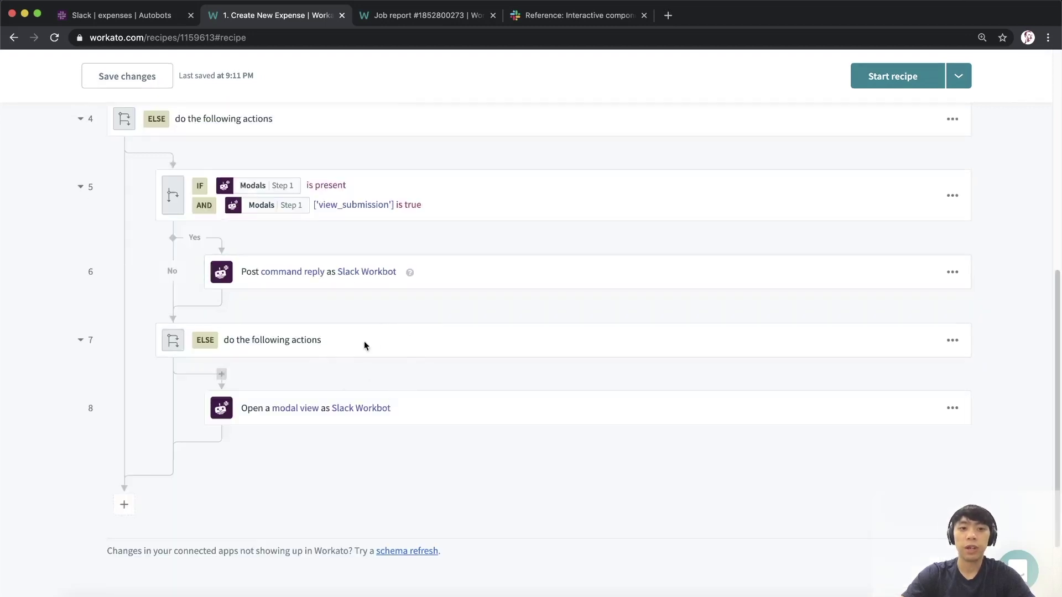
- Add an IF condition step before the command reply in the view_submission Yes branch
{"action": "mouse_move", "coordinate": [221, 239]}
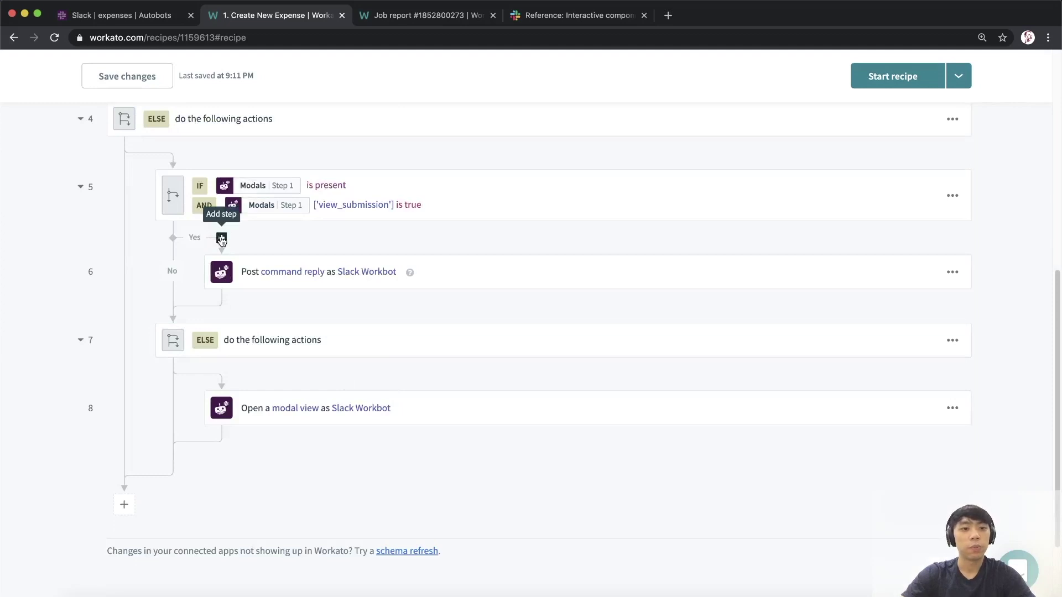
{"action": "left_click", "coordinate": [222, 239]}
{"action": "left_click", "coordinate": [274, 299]}
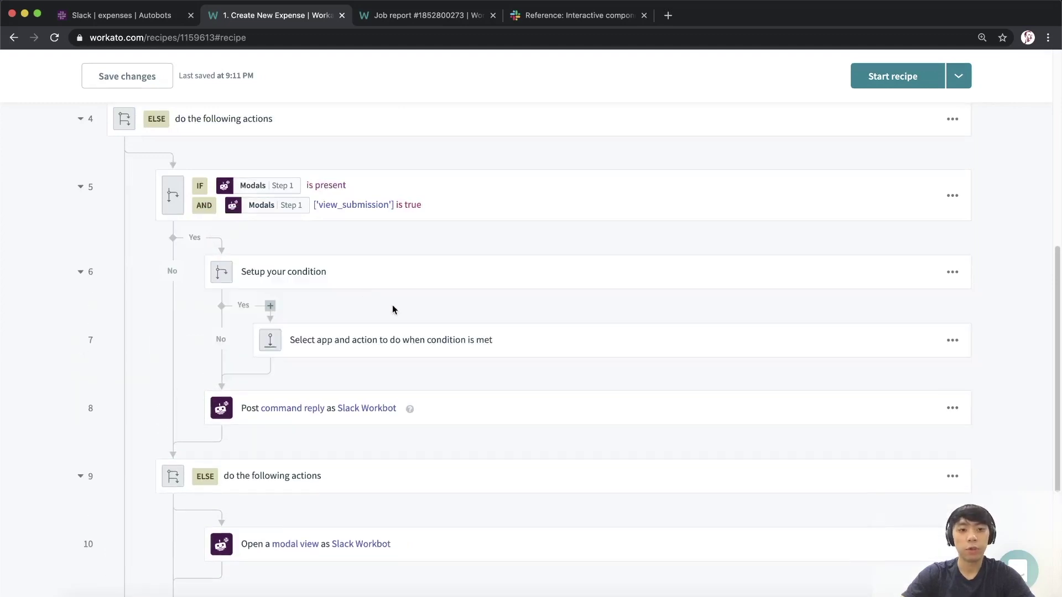
- Switch to Slack and review the validation rules for the Description, Amount and Date form fields in the expenses channel
{"action": "left_click", "coordinate": [130, 16]}
{"action": "left_click_drag", "start_coordinate": [424, 452], "coordinate": [246, 413]}
{"action": "left_click", "coordinate": [249, 414]}
{"action": "left_click_drag", "start_coordinate": [396, 415], "coordinate": [244, 416]}
{"action": "left_click", "coordinate": [244, 417]}
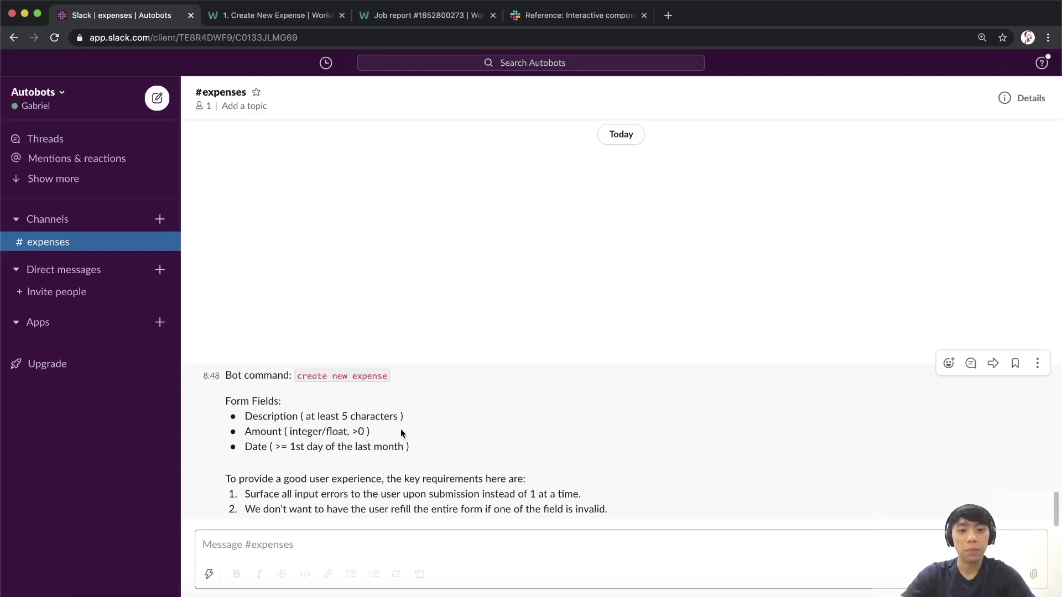
{"action": "double_click", "coordinate": [274, 432]}
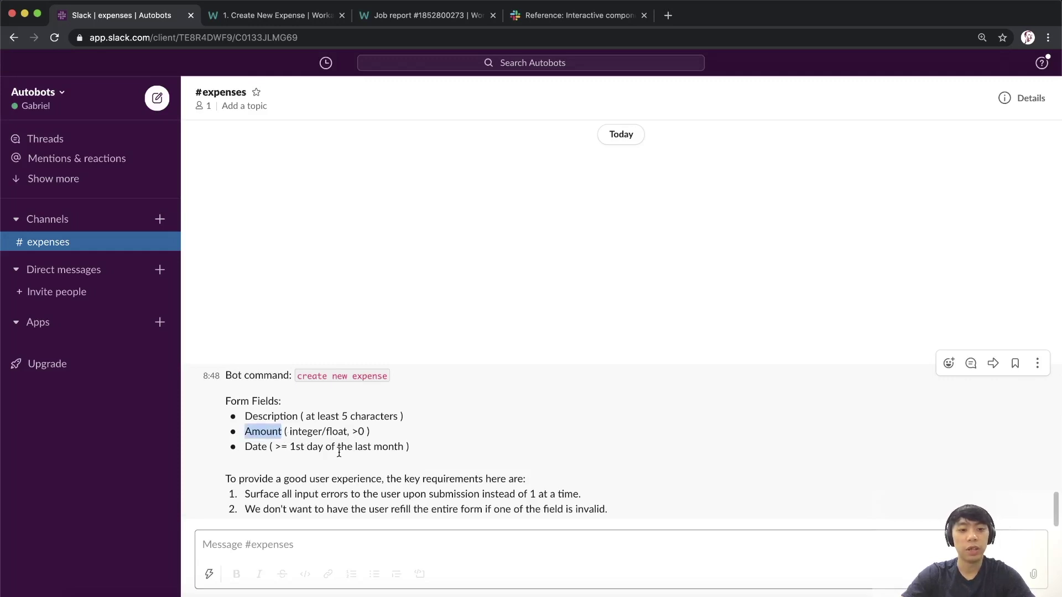
- Return to the Workato recipe, open the new IF condition, and find the command parameters in the trigger's output data
{"action": "left_click", "coordinate": [288, 17]}
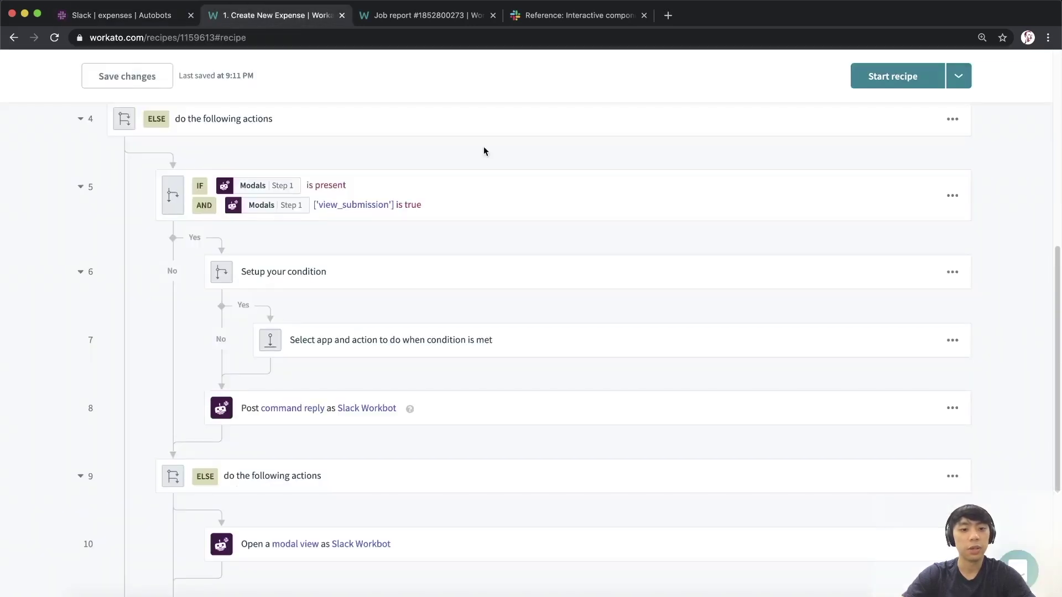
{"action": "left_click", "coordinate": [337, 276]}
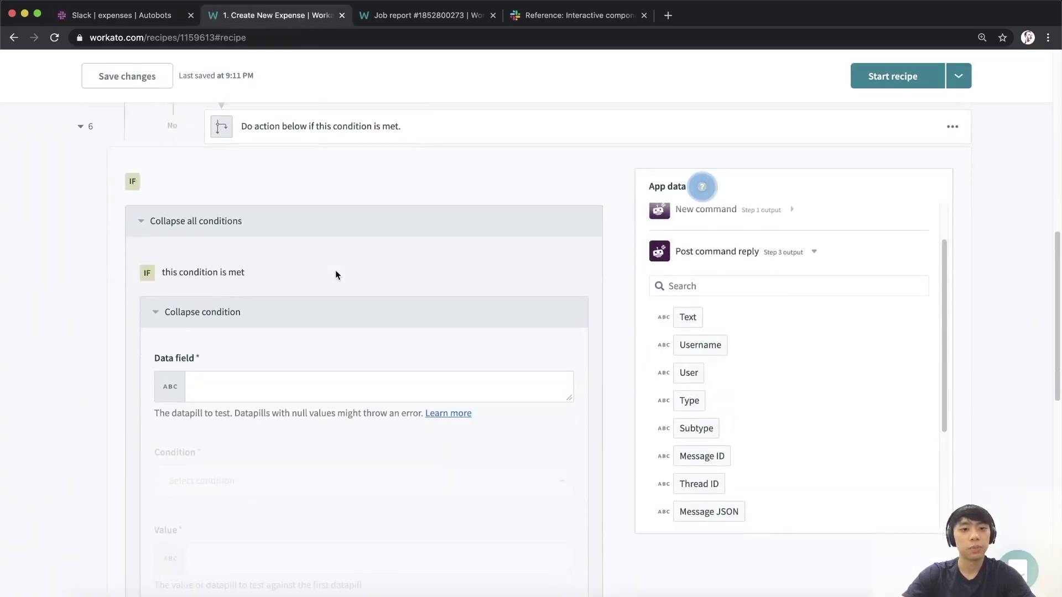
{"action": "left_click", "coordinate": [750, 224]}
{"action": "scroll", "coordinate": [752, 229], "scroll_direction": "up", "scroll_amount": 10}
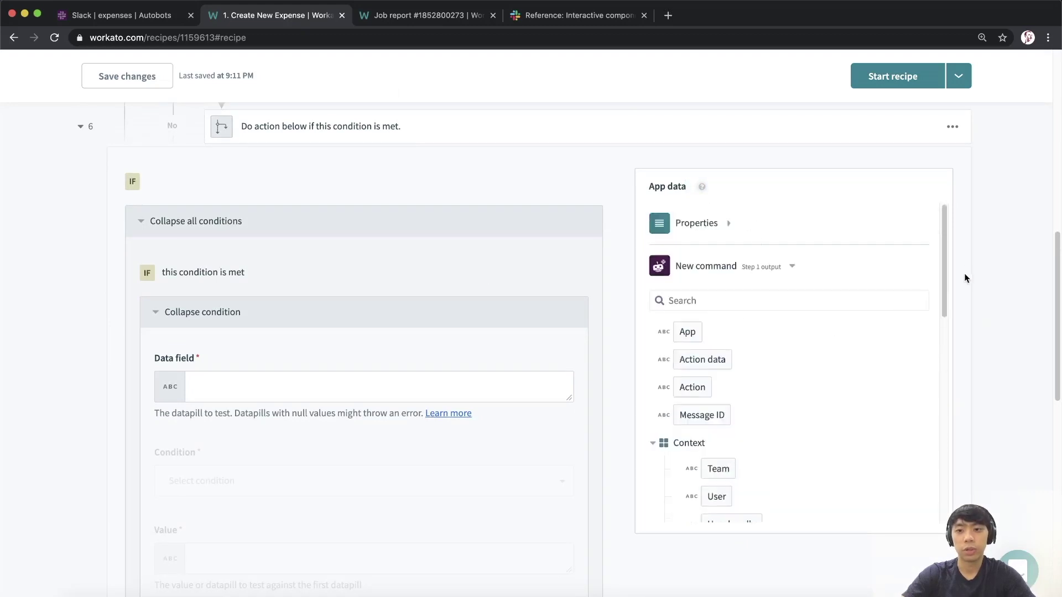
{"action": "left_click_drag", "start_coordinate": [944, 240], "coordinate": [944, 436]}
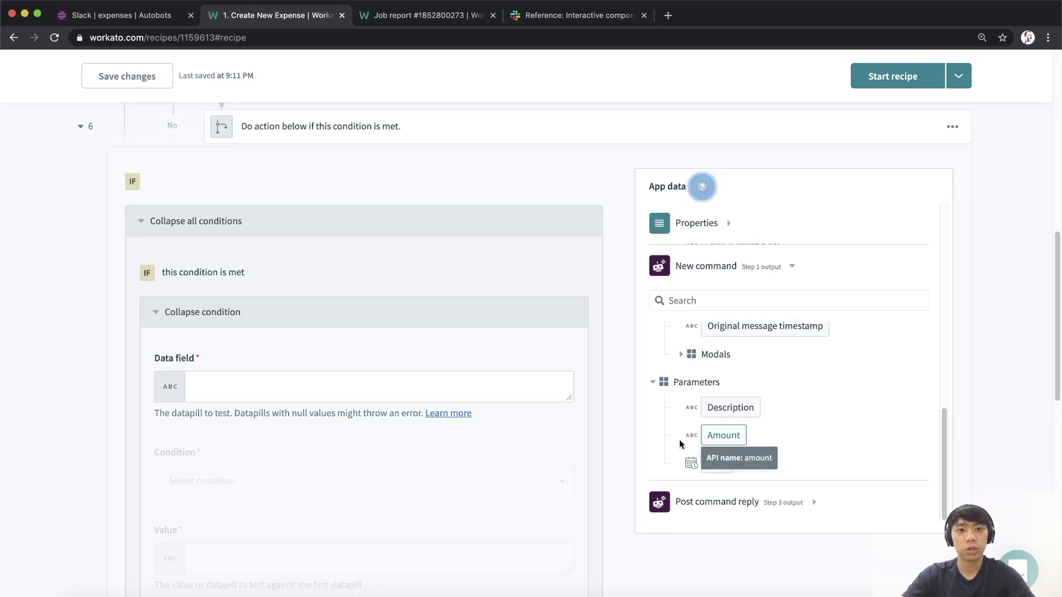
- Switch to Slack, go to the BumbleBee app conversation, and open the Create an expense form
{"action": "left_click", "coordinate": [121, 19]}
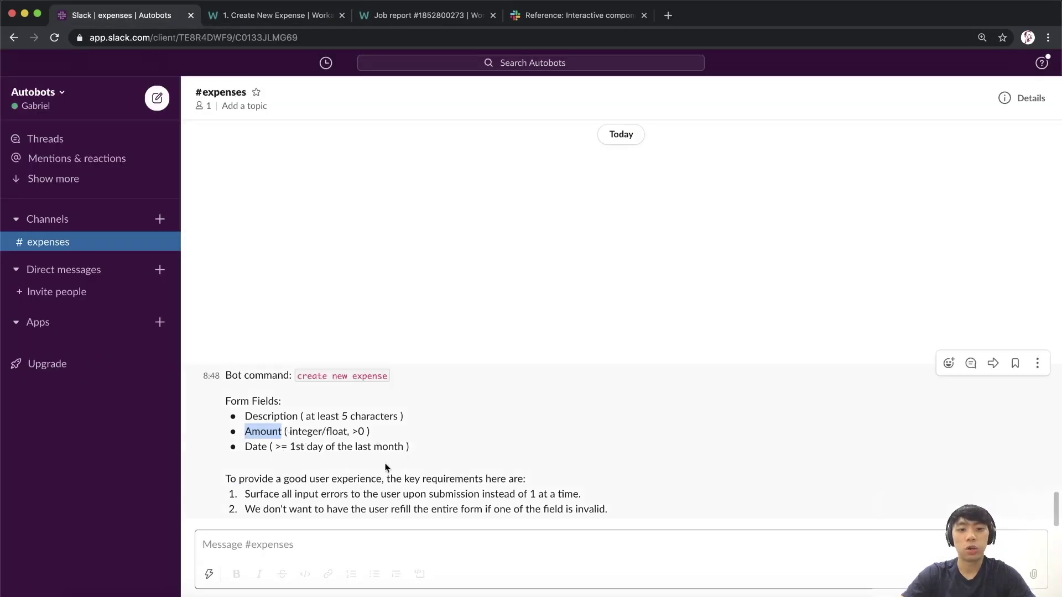
{"action": "left_click", "coordinate": [251, 545]}
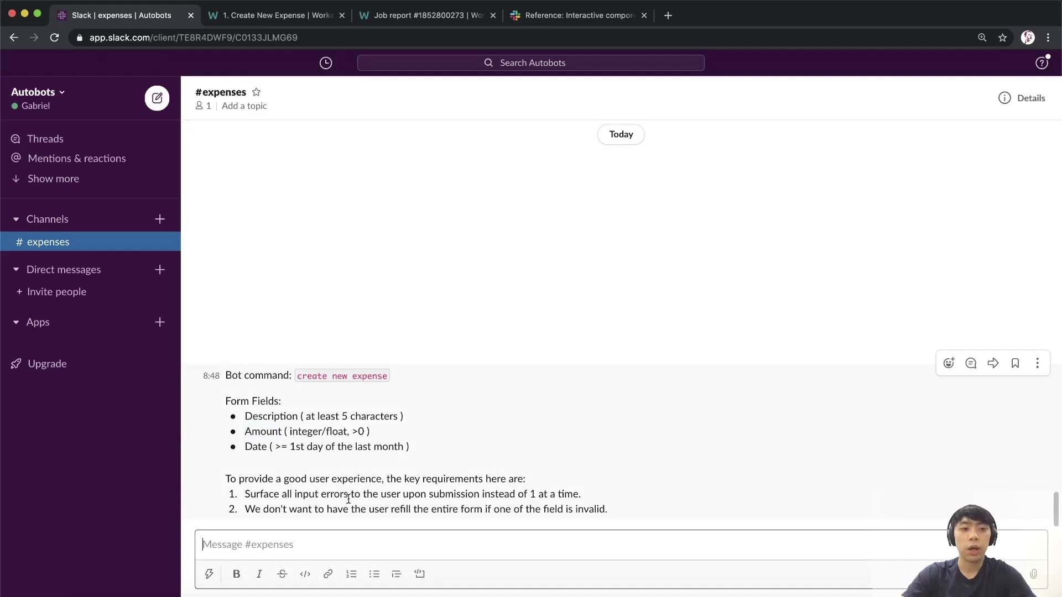
{"action": "left_click", "coordinate": [360, 316]}
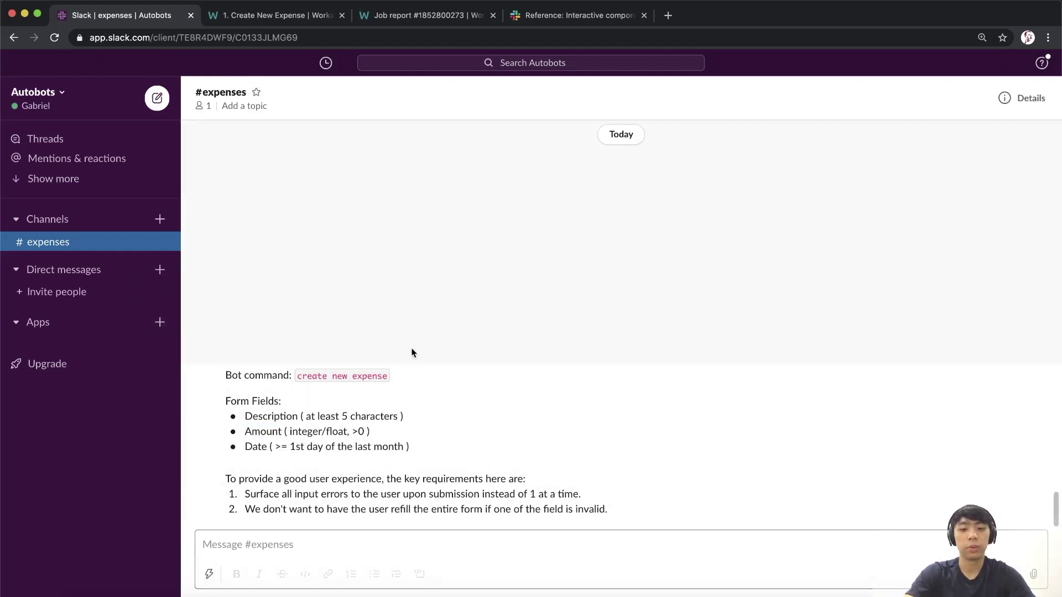
{"action": "key", "text": "super+k"}
{"action": "type", "text": "bumbl"}
{"action": "key", "text": "Return"}
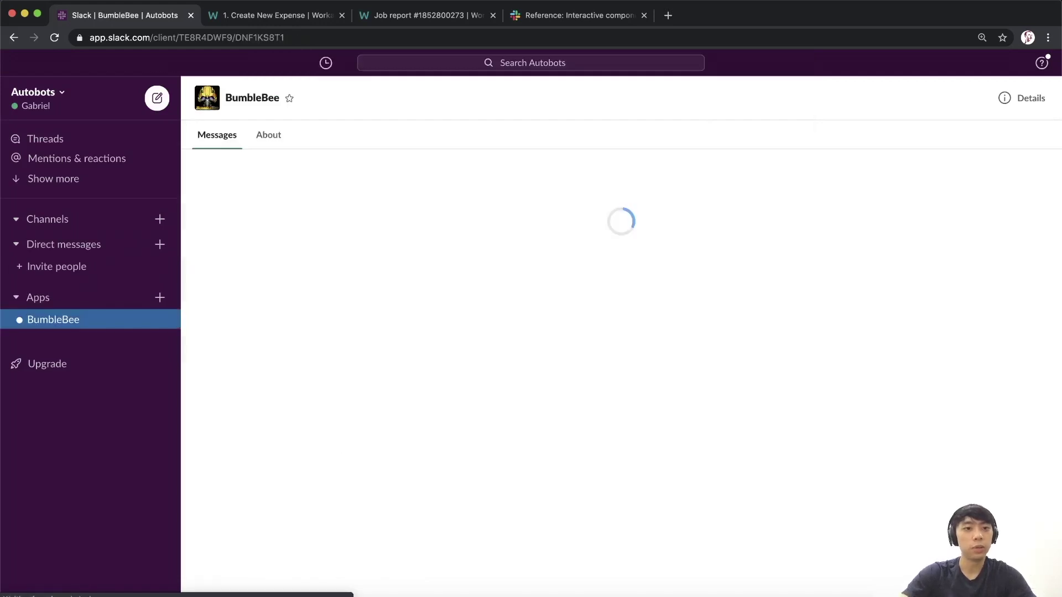
{"action": "left_click", "coordinate": [296, 491]}
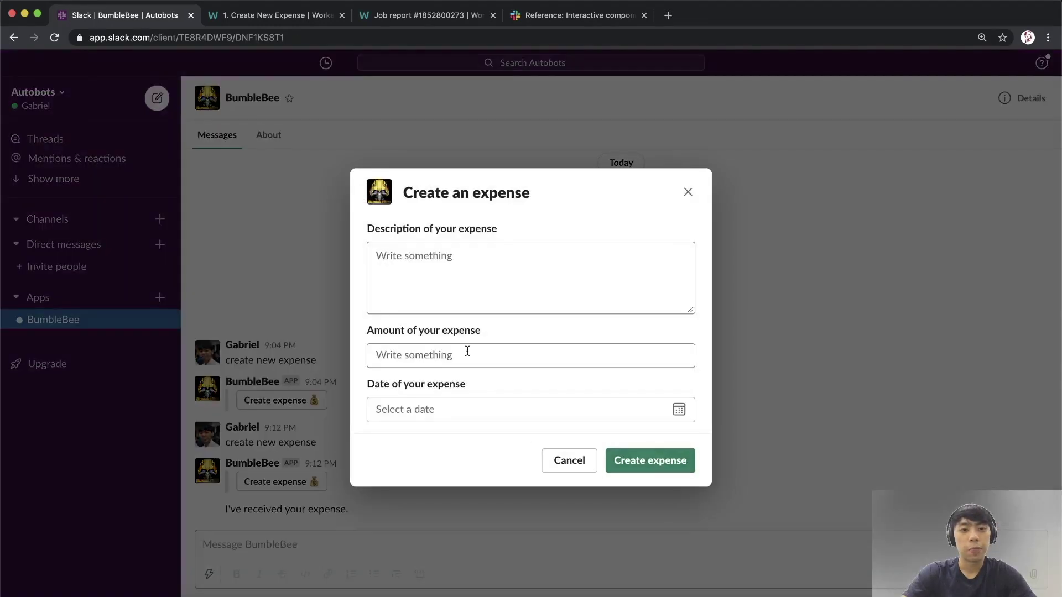
- Try 10.50, 10.50abcedf and 129 as the expense amount in the form
{"action": "left_click", "coordinate": [466, 352]}
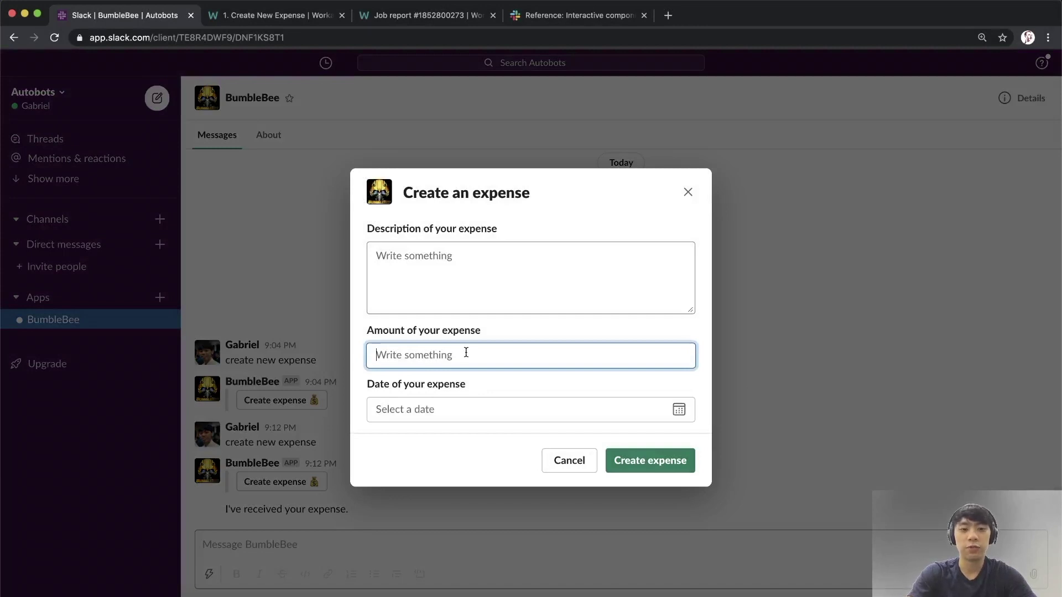
{"action": "type", "text": "10.50"}
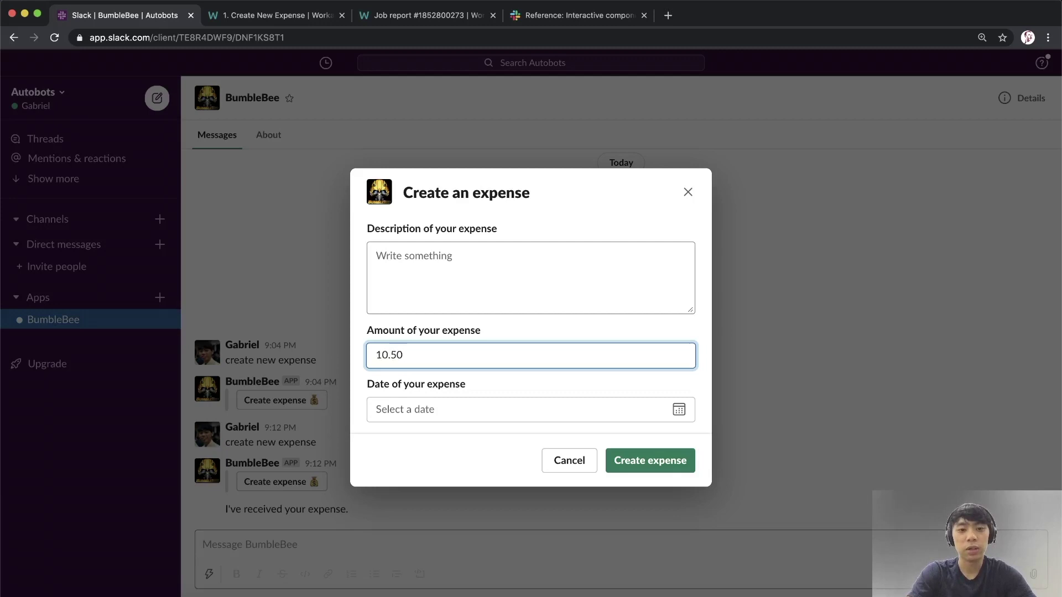
{"action": "type", "text": "abced"}
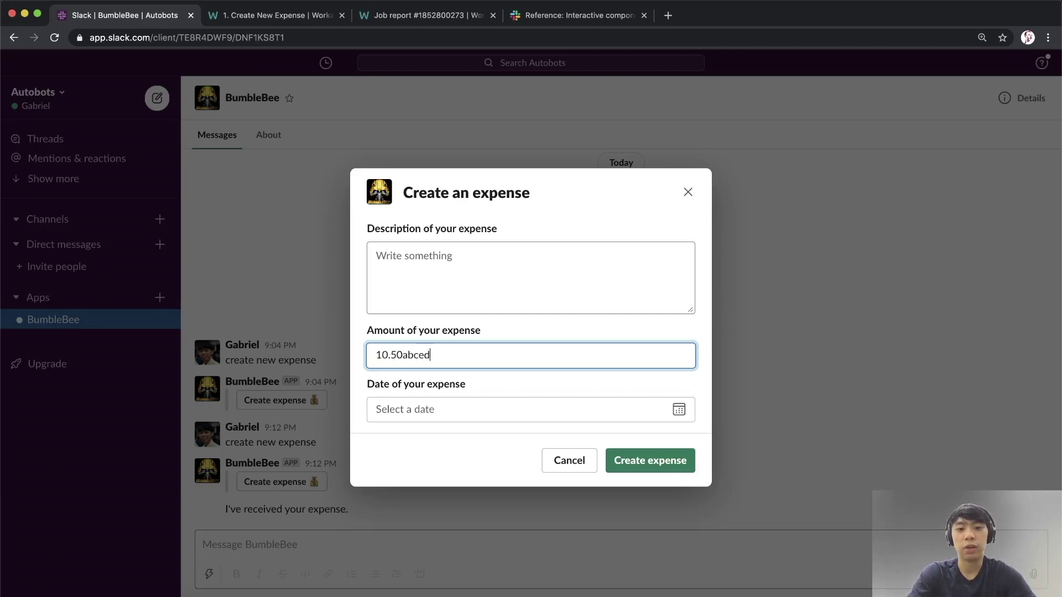
{"action": "type", "text": "f"}
{"action": "key", "text": "super+a"}
{"action": "type", "text": "129"}
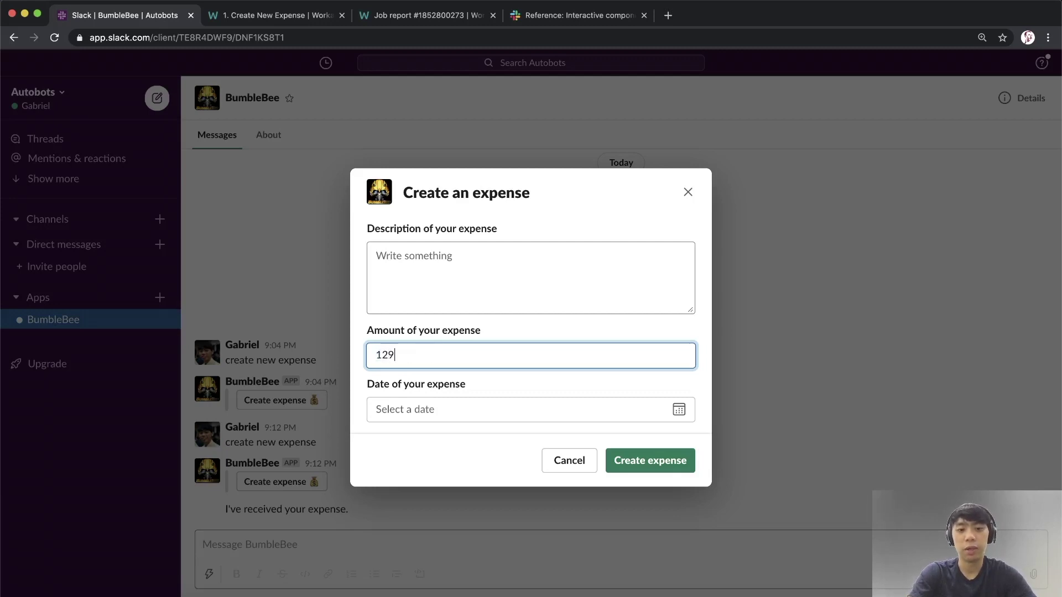
- Replace the amount with the non-numeric text sjiadjoqwodkwo and enter RTeT as the expense description
{"action": "key", "text": "BackSpace"}
{"action": "key", "text": "BackSpace"}
{"action": "key", "text": "BackSpace"}
{"action": "type", "text": "sjiadjoqwodkwo"}
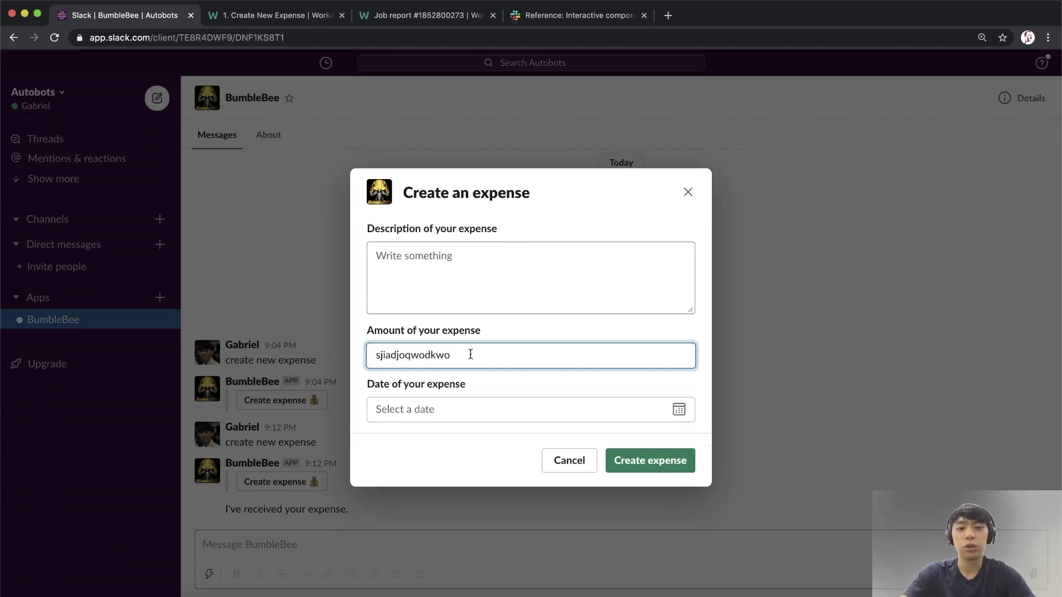
{"action": "left_click_drag", "start_coordinate": [452, 355], "coordinate": [369, 357]}
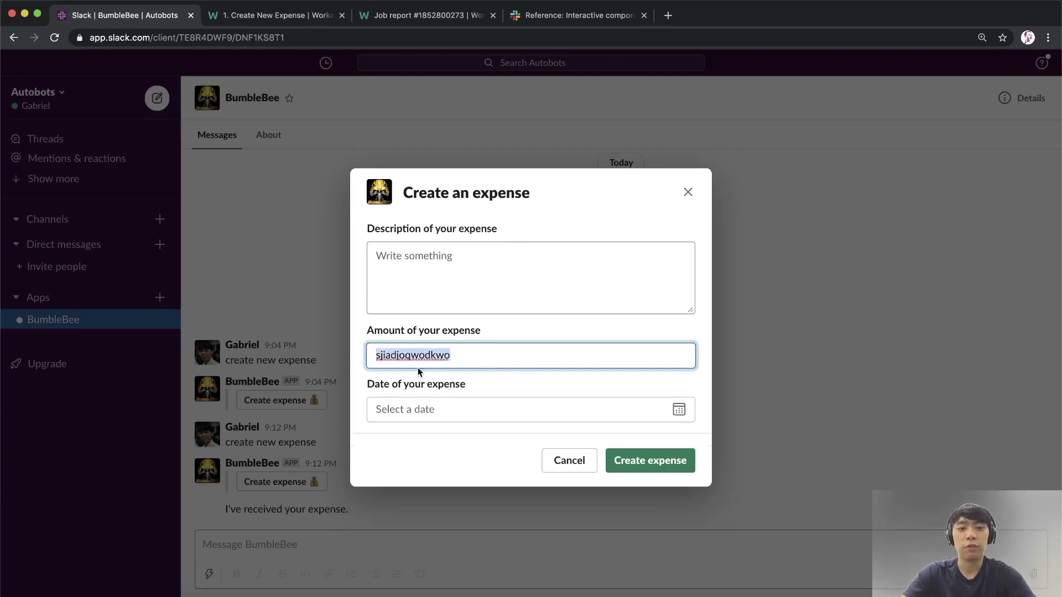
{"action": "left_click", "coordinate": [527, 297]}
{"action": "type", "text": "RTeT"}
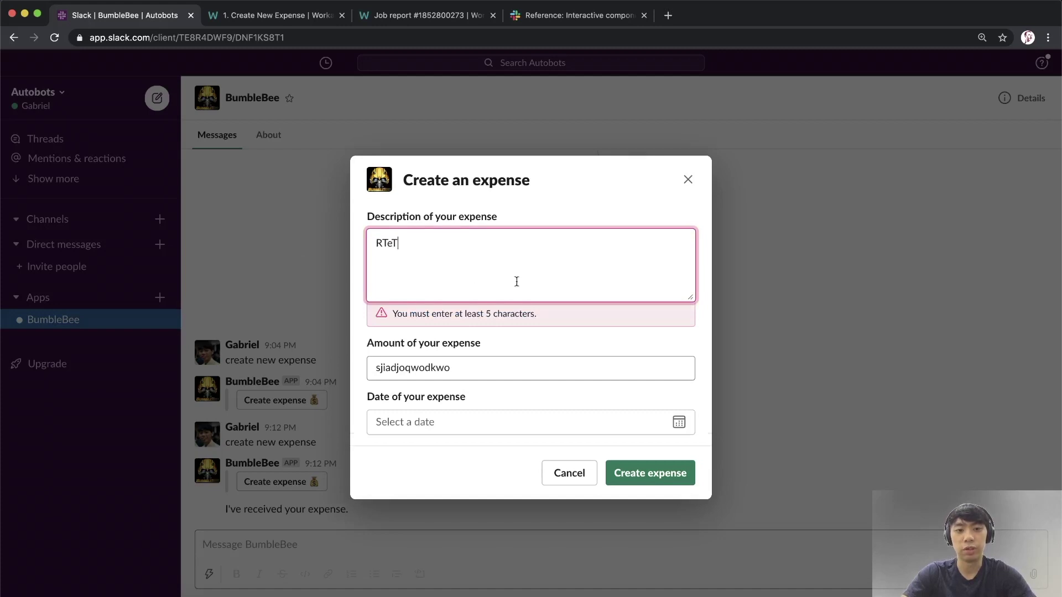
- Return to the Workato recipe and begin editing the data field of the empty IF condition in step 6
{"action": "key", "text": "super+a"}
{"action": "key", "text": "ctrl+Tab"}
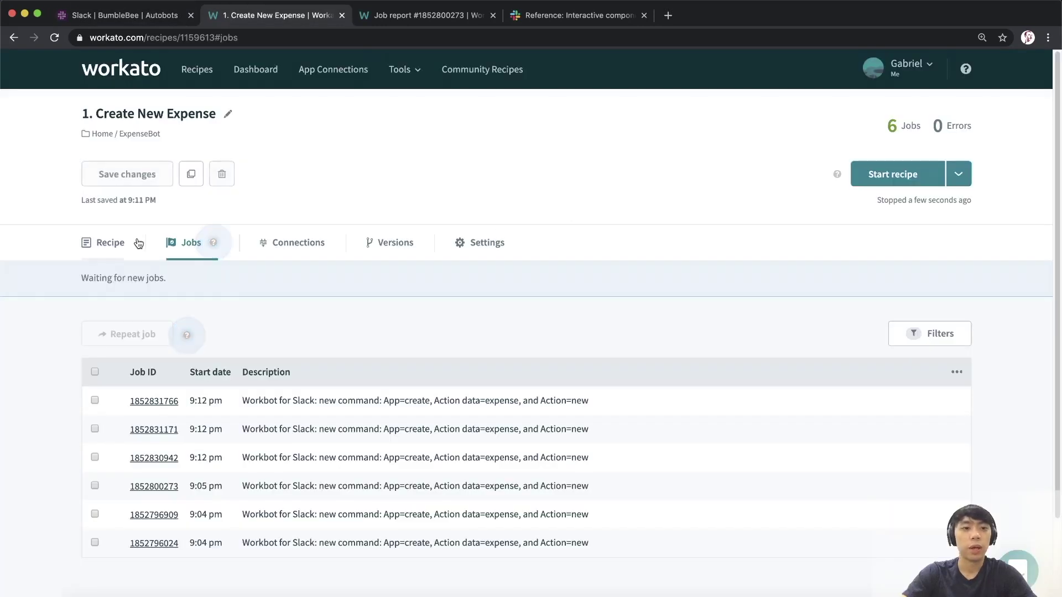
{"action": "scroll", "coordinate": [499, 239], "scroll_direction": "down", "scroll_amount": 10}
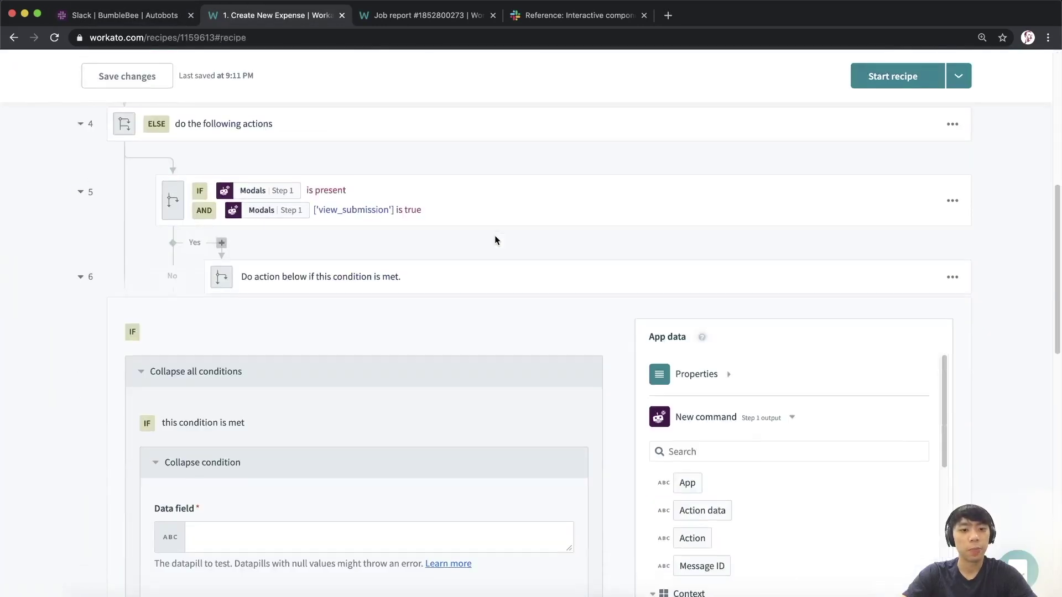
{"action": "left_click", "coordinate": [498, 260]}
{"action": "left_click", "coordinate": [431, 274]}
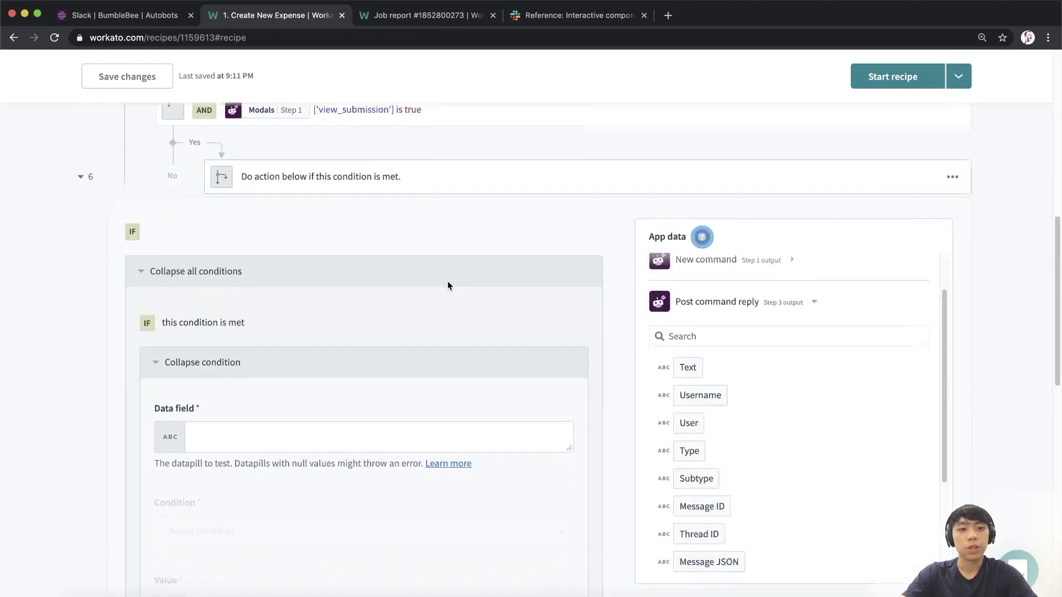
{"action": "left_click", "coordinate": [453, 330]}
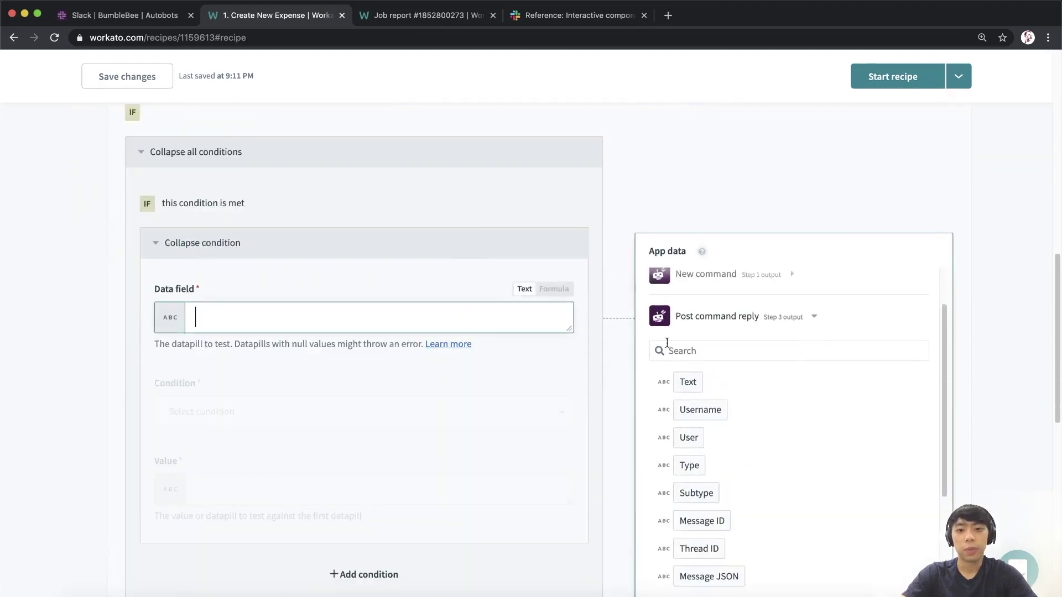
- Set the condition's data field to the Amount parameter from the New command trigger's output
{"action": "scroll", "coordinate": [730, 332], "scroll_direction": "up", "scroll_amount": 2}
{"action": "left_click", "coordinate": [731, 339]}
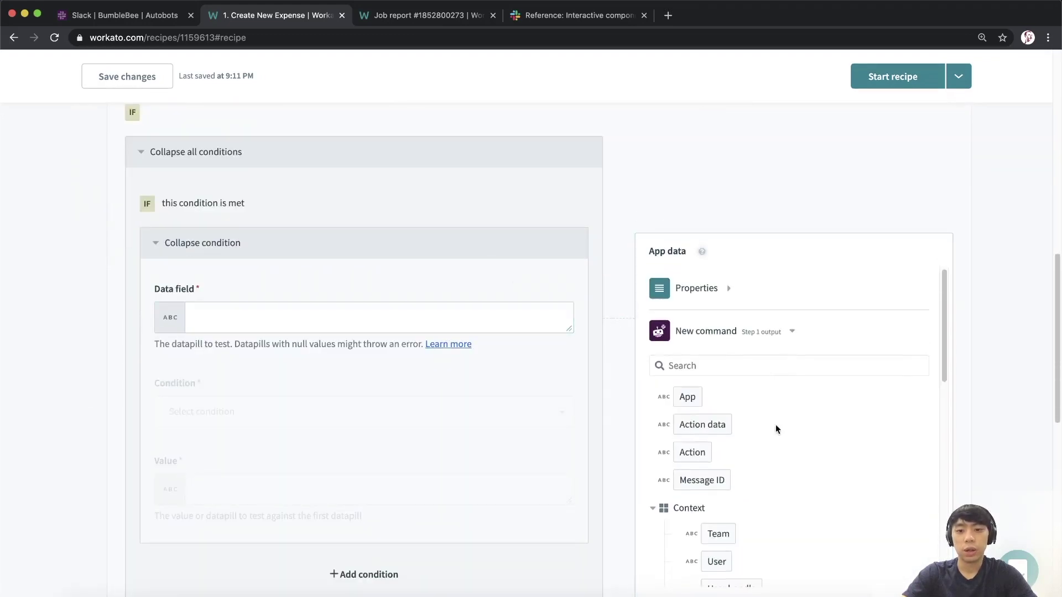
{"action": "scroll", "coordinate": [851, 429], "scroll_direction": "down", "scroll_amount": 5}
{"action": "scroll", "coordinate": [1005, 372], "scroll_direction": "down", "scroll_amount": 3}
{"action": "scroll", "coordinate": [841, 354], "scroll_direction": "down", "scroll_amount": 6}
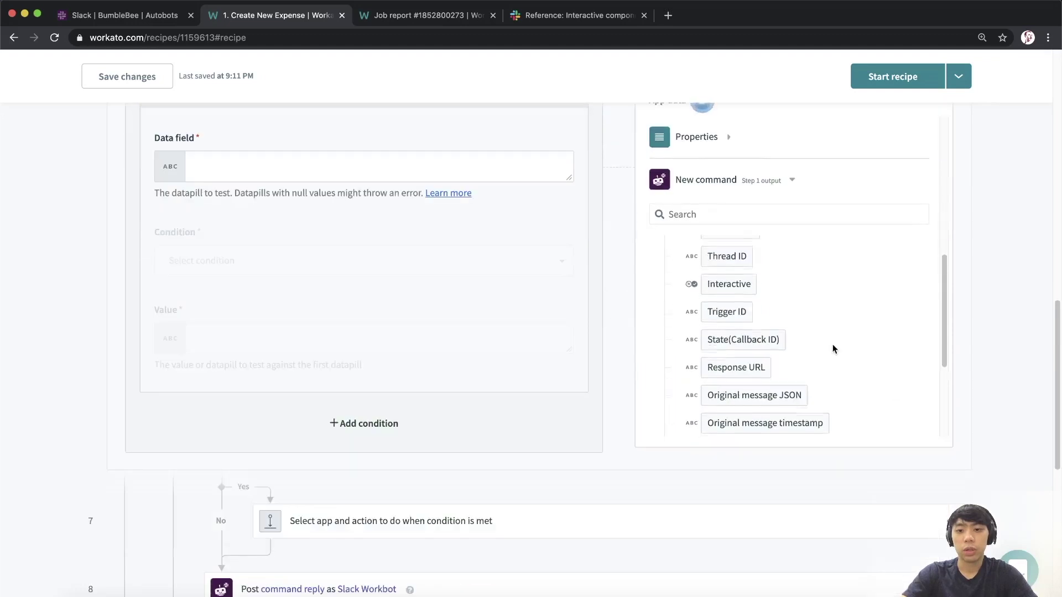
{"action": "left_click_drag", "start_coordinate": [723, 349], "coordinate": [229, 172]}
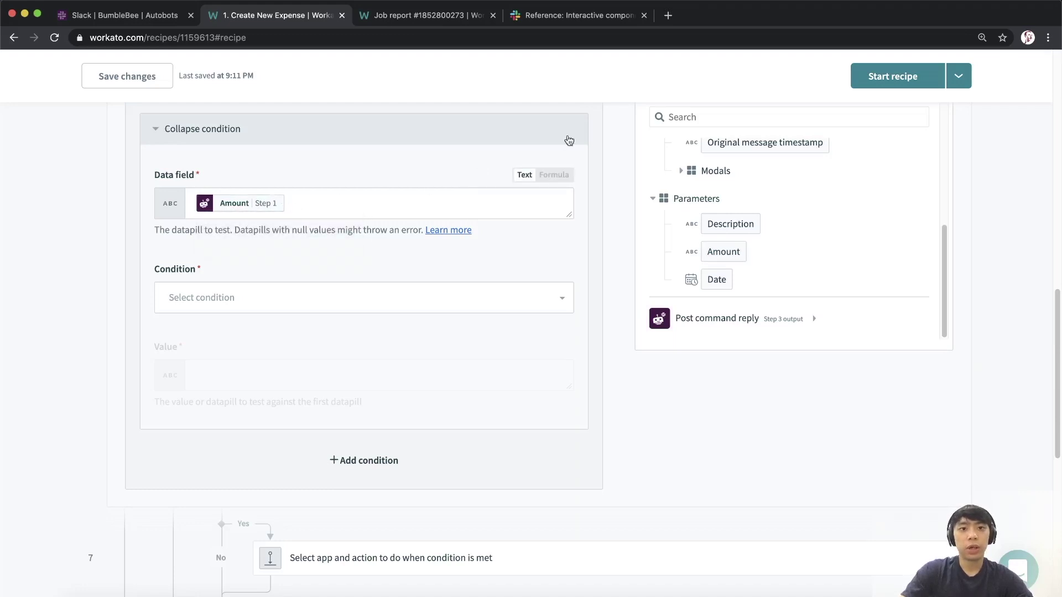
- Search Google in a new browser tab for regular expressions for amount values
{"action": "left_click", "coordinate": [667, 14]}
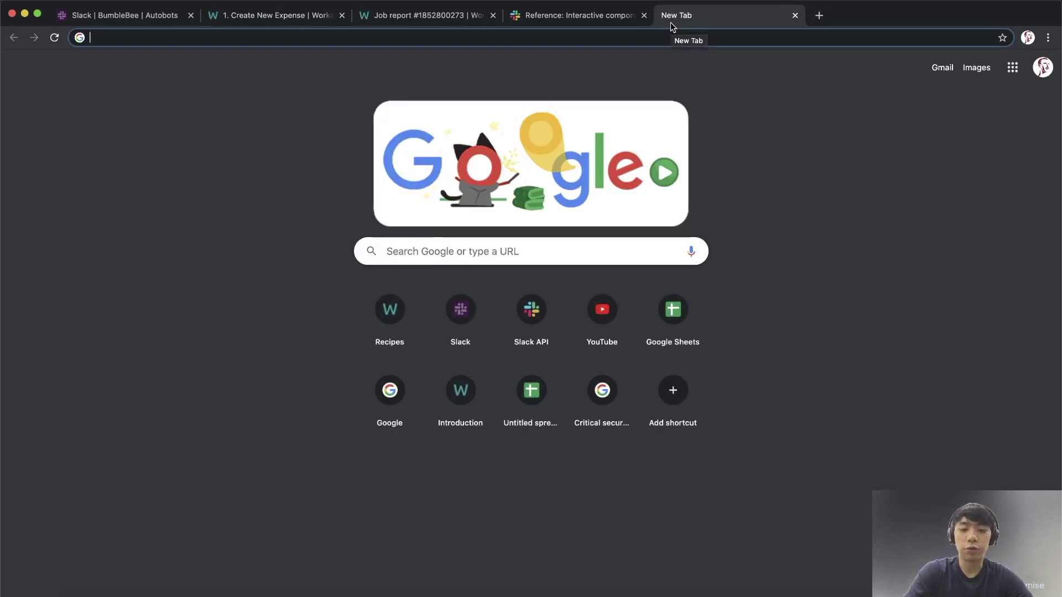
{"action": "type", "text": "rgu"}
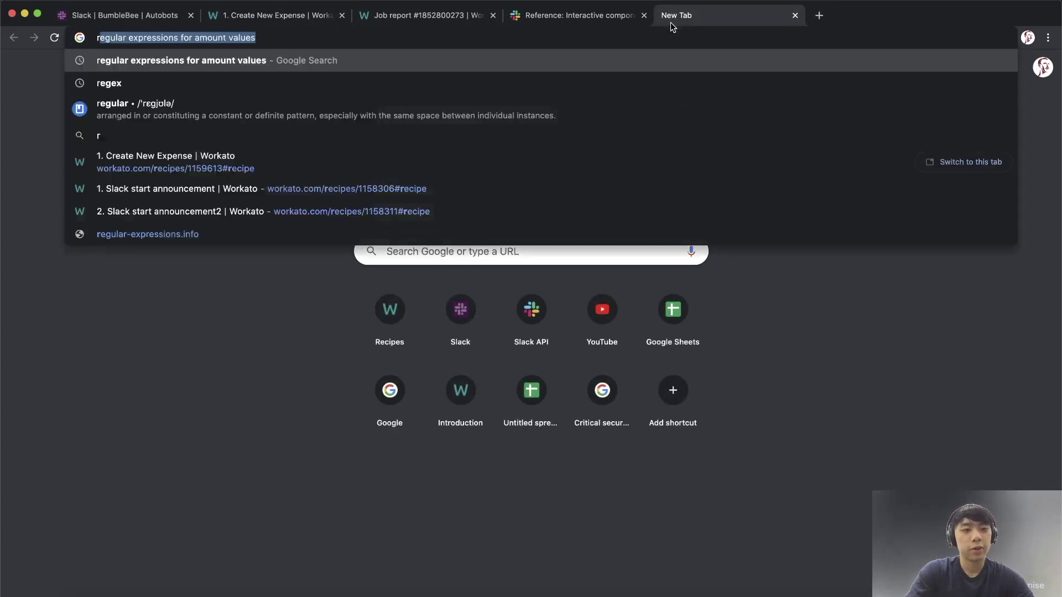
{"action": "key", "text": "BackSpace"}
{"action": "key", "text": "BackSpace"}
{"action": "type", "text": "eguar"}
{"action": "key", "text": "BackSpace"}
{"action": "key", "text": "BackSpace"}
{"action": "type", "text": "l"}
{"action": "key", "text": "Return"}
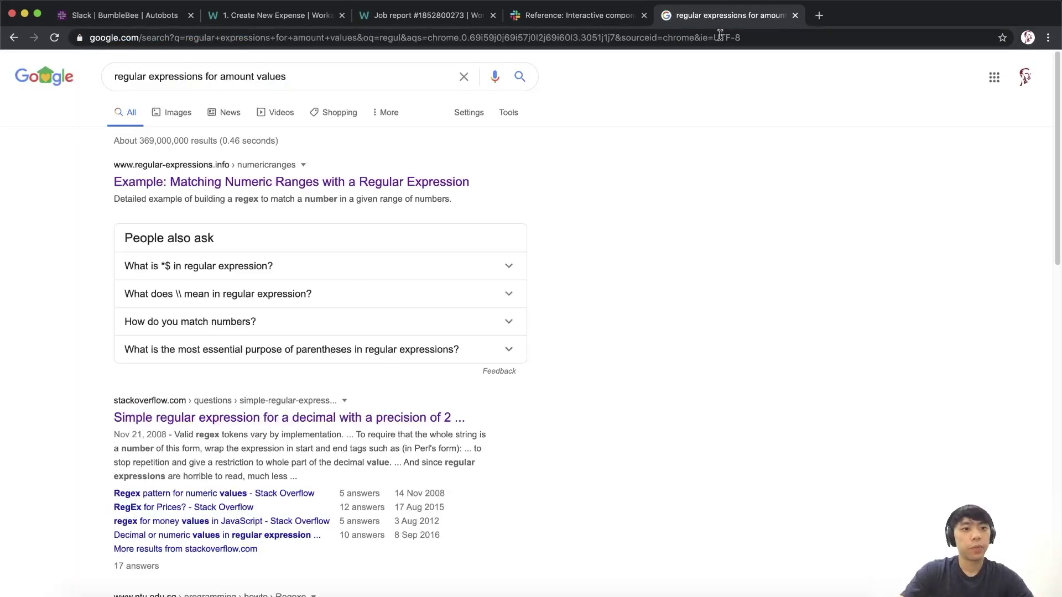
- Open the Stack Overflow question on a decimal with a precision of 2 and copy the generic expression [0-9]+(\.[0-9][0-9]?)? from the accepted answer
{"action": "scroll", "coordinate": [630, 178], "scroll_direction": "down", "scroll_amount": 3}
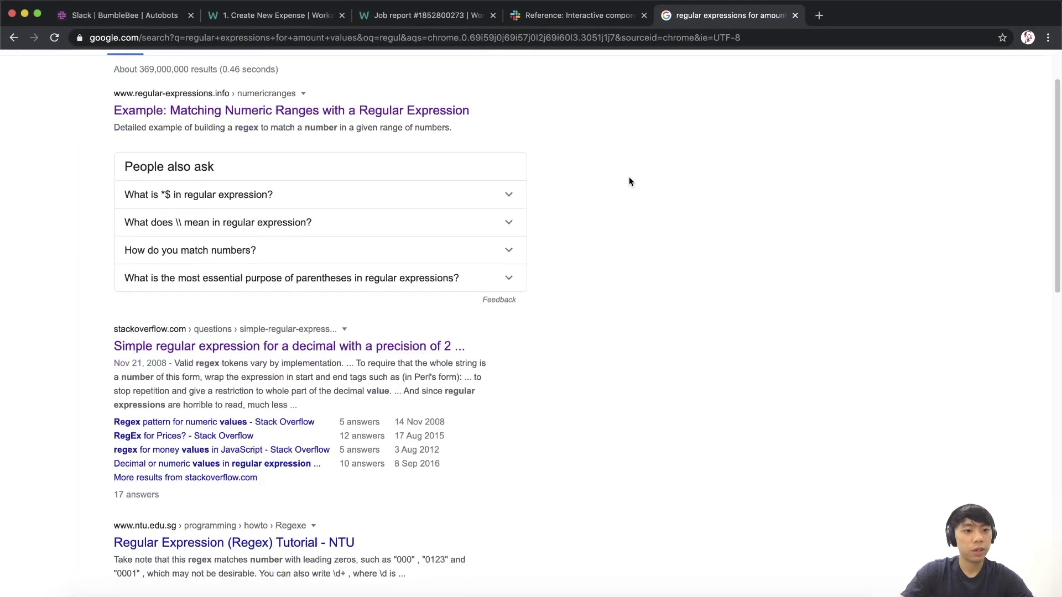
{"action": "left_click", "coordinate": [178, 302]}
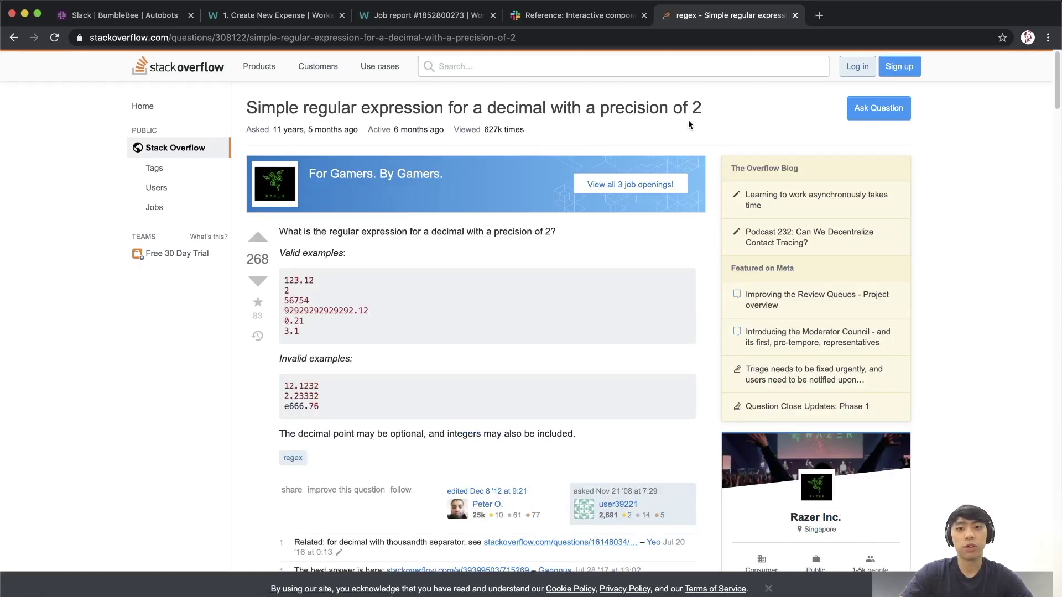
{"action": "scroll", "coordinate": [442, 222], "scroll_direction": "down", "scroll_amount": 3}
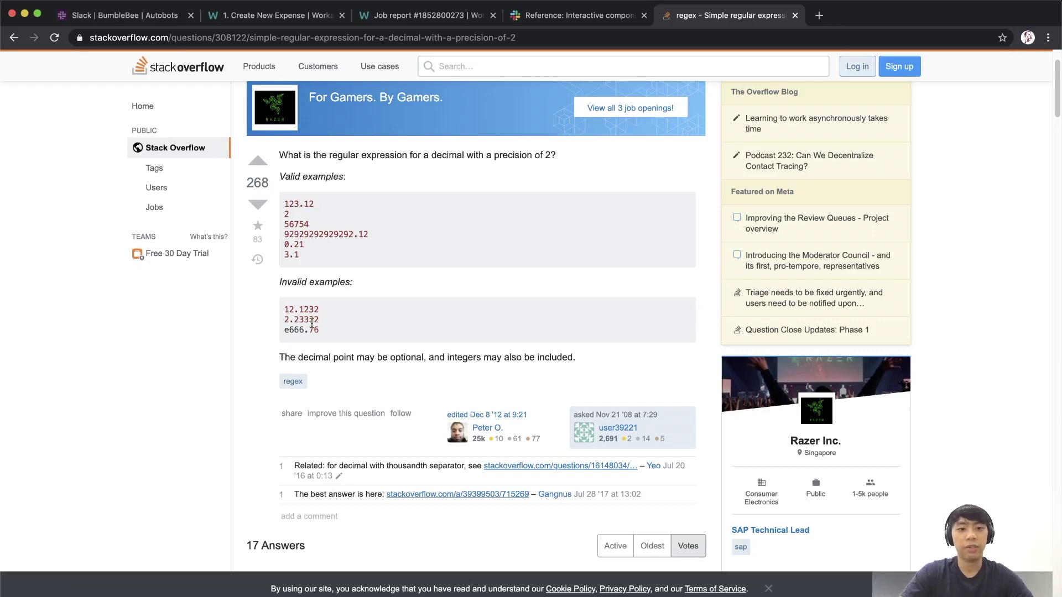
{"action": "scroll", "coordinate": [408, 324], "scroll_direction": "down", "scroll_amount": 2}
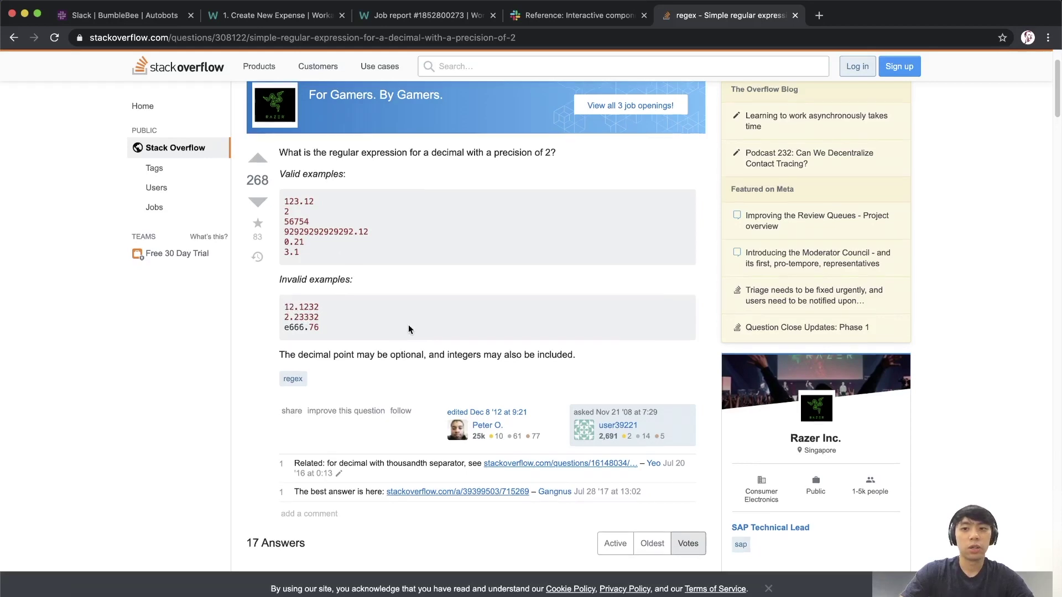
{"action": "scroll", "coordinate": [408, 322], "scroll_direction": "down", "scroll_amount": 6}
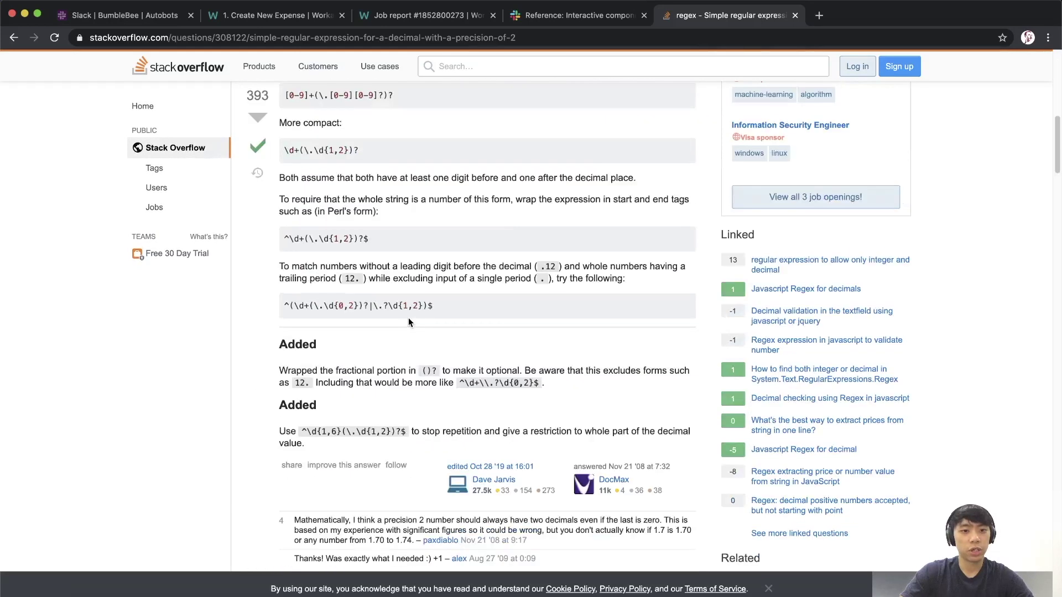
{"action": "scroll", "coordinate": [409, 323], "scroll_direction": "up", "scroll_amount": 1}
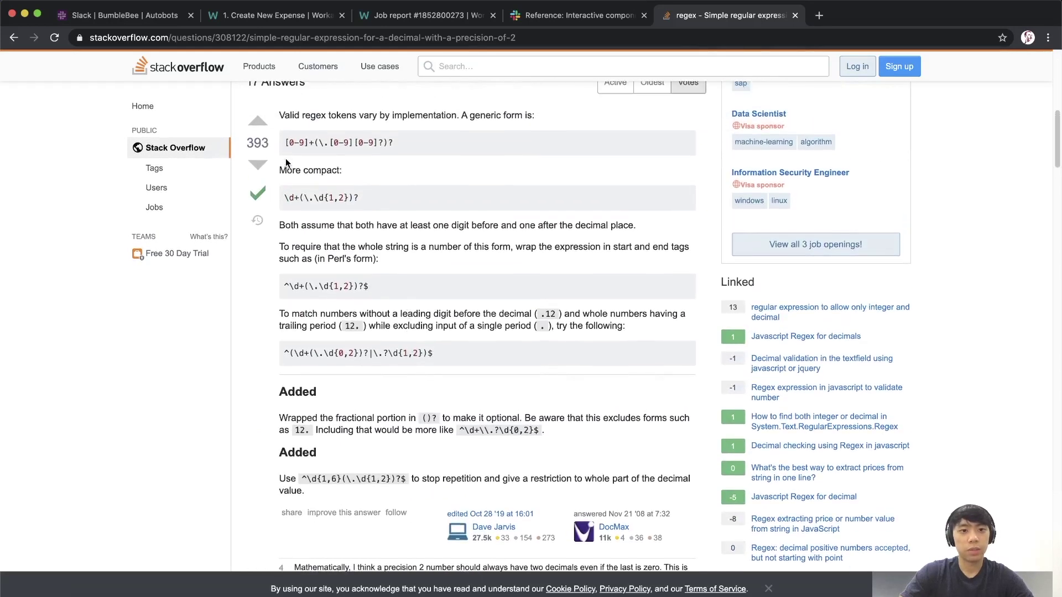
{"action": "mouse_move", "coordinate": [284, 142]}
{"action": "left_mouse_down"}
{"action": "mouse_move", "coordinate": [421, 148]}
{"action": "mouse_move", "coordinate": [286, 140]}
{"action": "left_mouse_up"}
{"action": "key", "text": "super+c"}
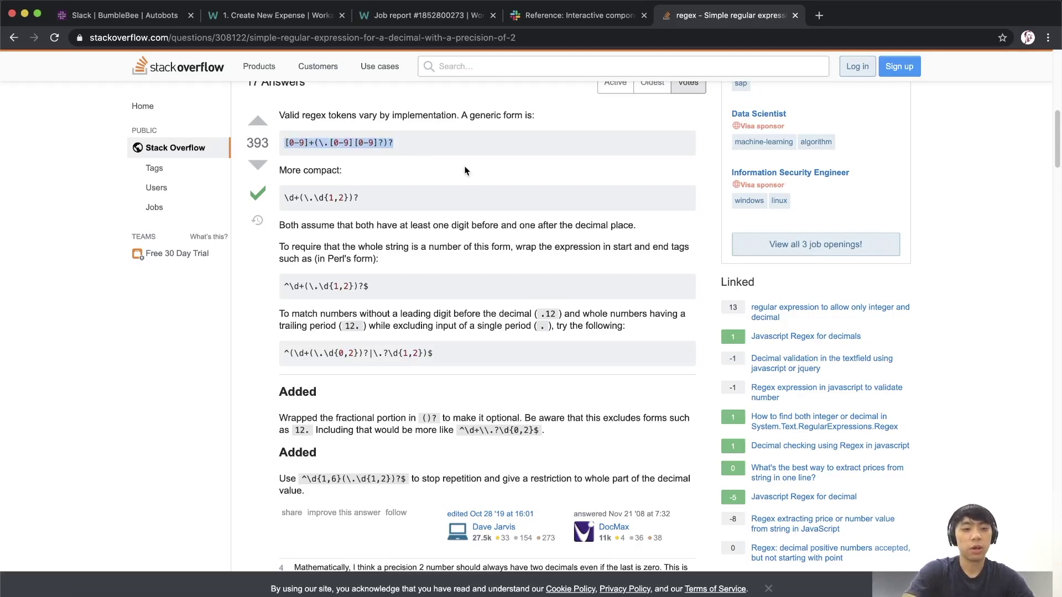
- Open regexr.com in a new browser tab and replace the sample expression with the copied [0-9]+(\.[0-9][0-9]?)?
{"action": "key", "text": "super+t"}
{"action": "type", "text": "regexr.com"}
{"action": "key", "text": "Return"}
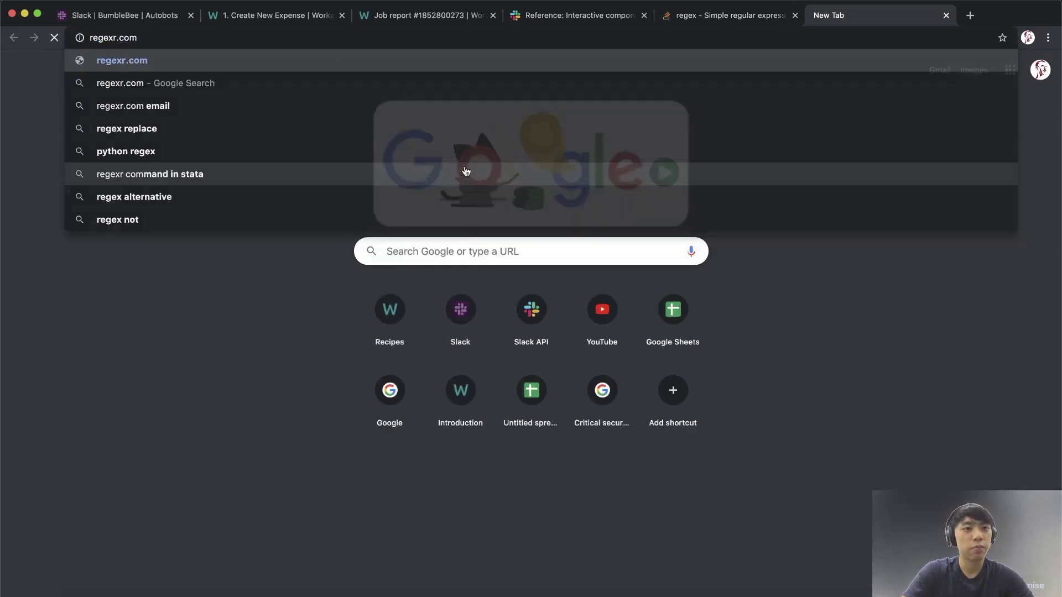
{"action": "key", "text": "super+a"}
{"action": "key", "text": "BackSpace"}
{"action": "key", "text": "super+v"}
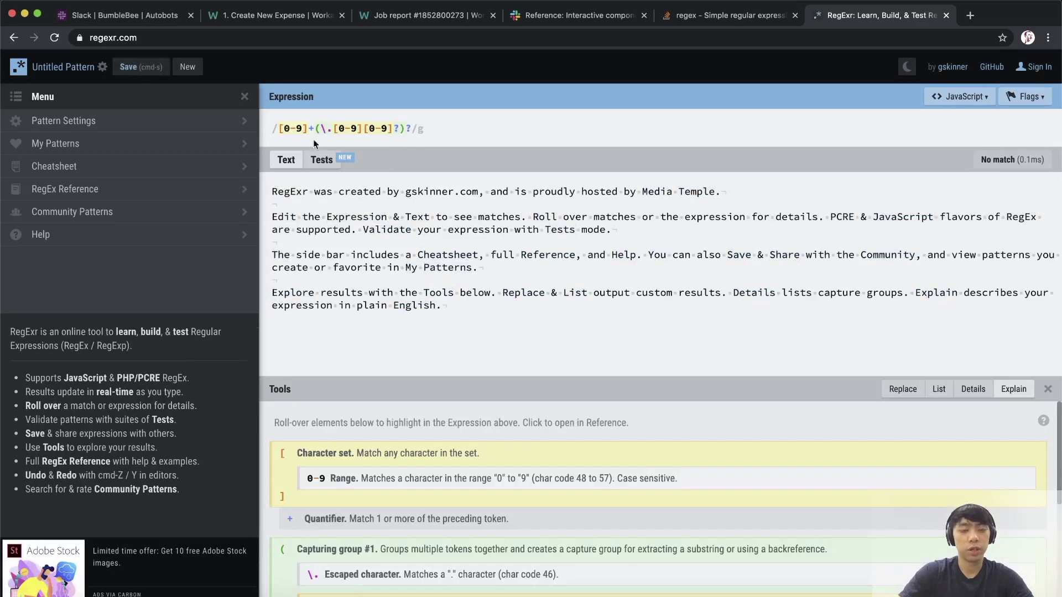
- Replace the sample test text with 10.50, and extend it to 10.50a to test a non-numeric ending
{"action": "left_click", "coordinate": [421, 255]}
{"action": "key", "text": "super+a"}
{"action": "key", "text": "BackSpace"}
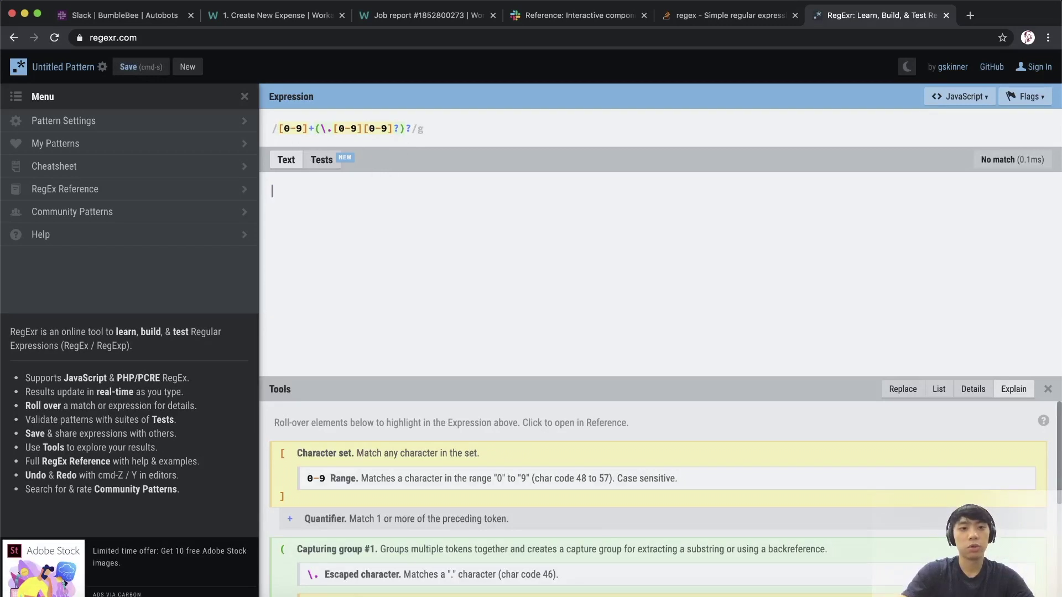
{"action": "type", "text": "10.50"}
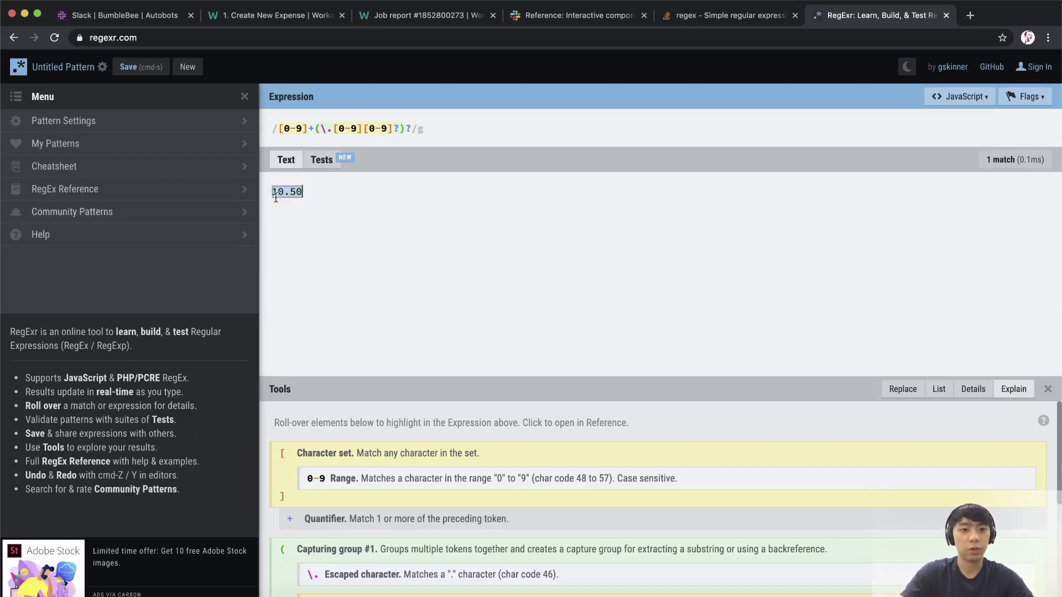
{"action": "type", "text": "a"}
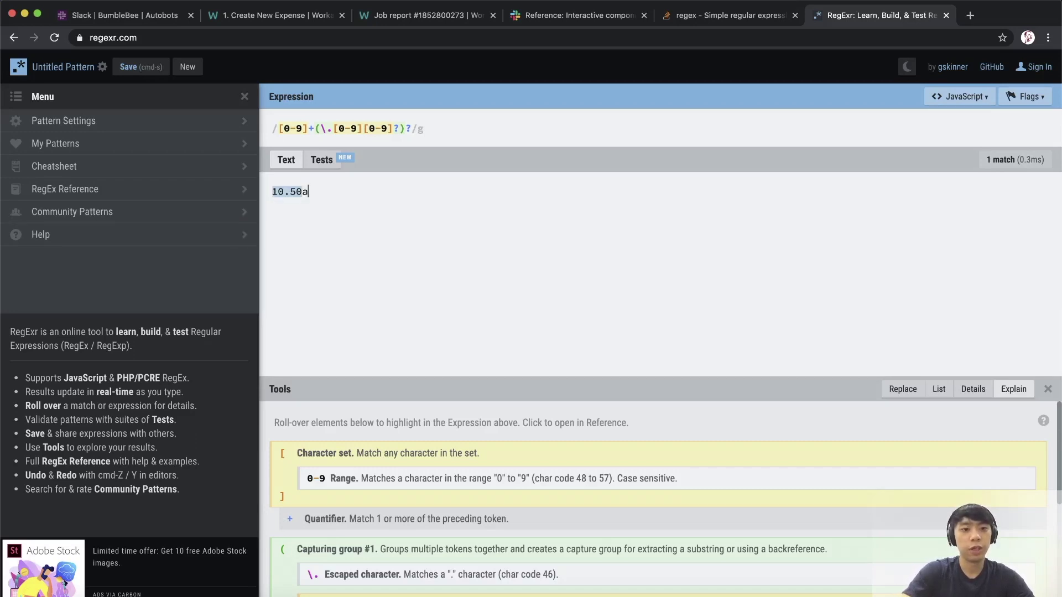
{"action": "mouse_move", "coordinate": [298, 191]}
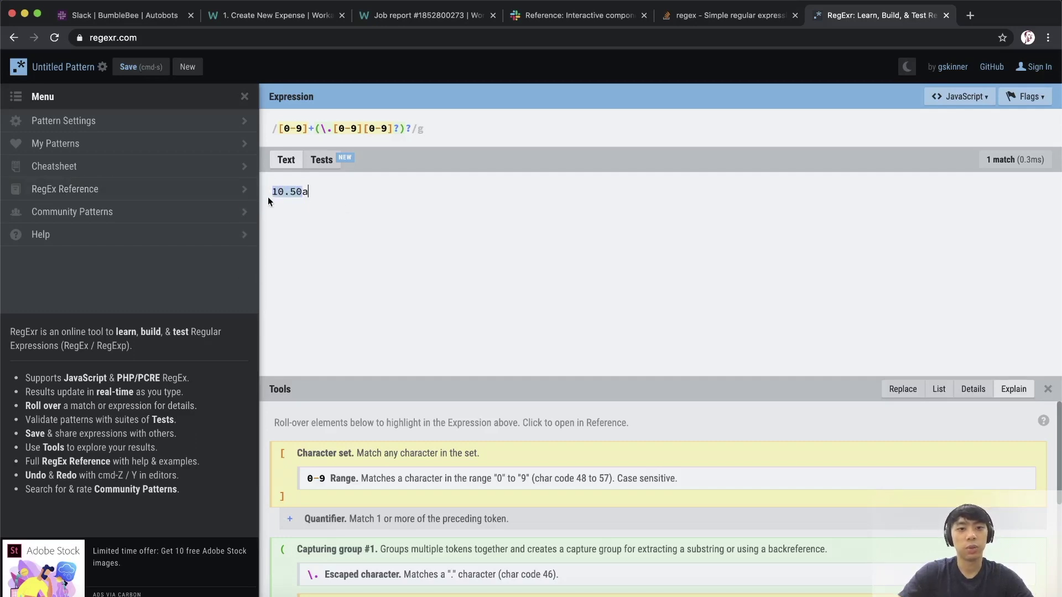
- Anchor the expression to the whole string by adding ^ at its start and $ at its end
{"action": "left_click", "coordinate": [277, 128]}
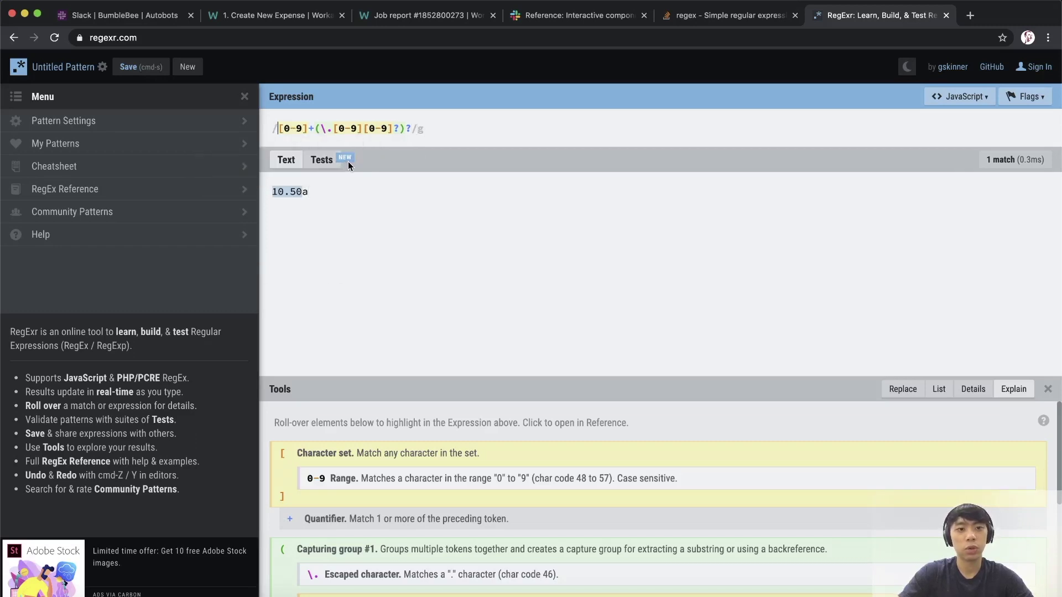
{"action": "left_click_drag", "start_coordinate": [277, 192], "coordinate": [356, 220]}
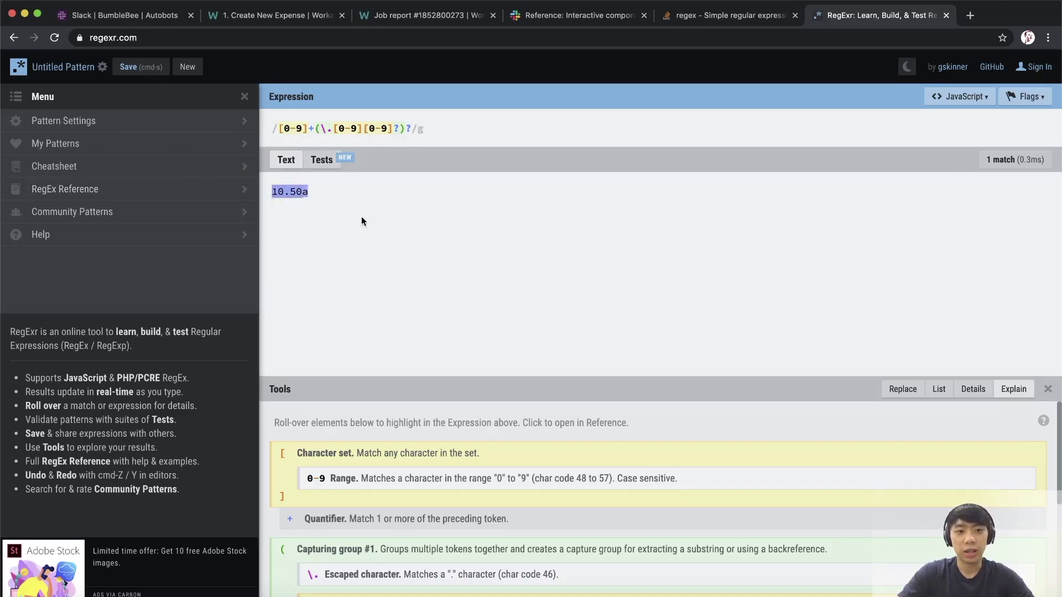
{"action": "left_click", "coordinate": [277, 127]}
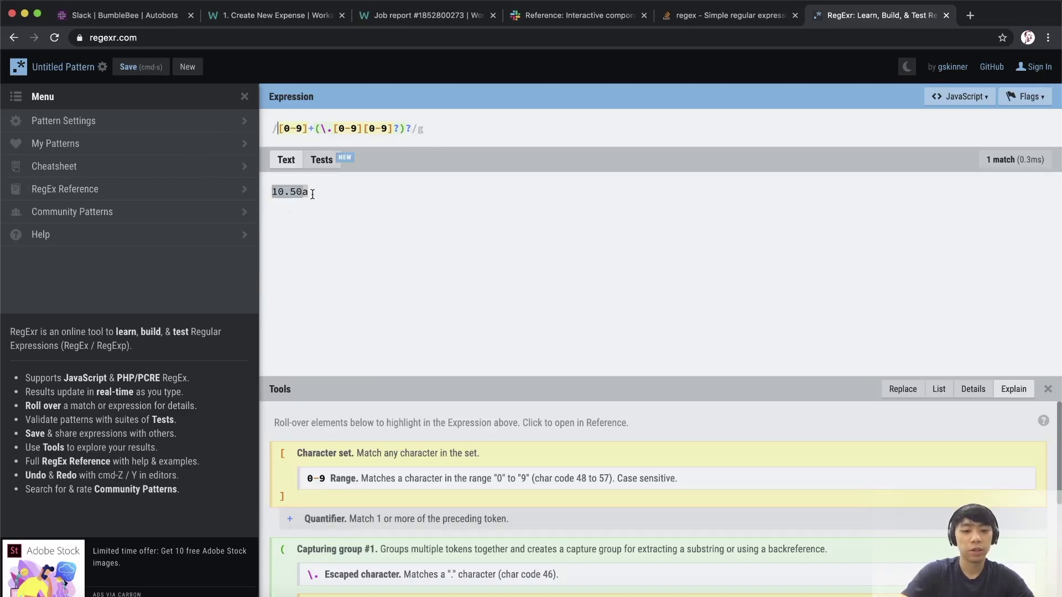
{"action": "type", "text": "^"}
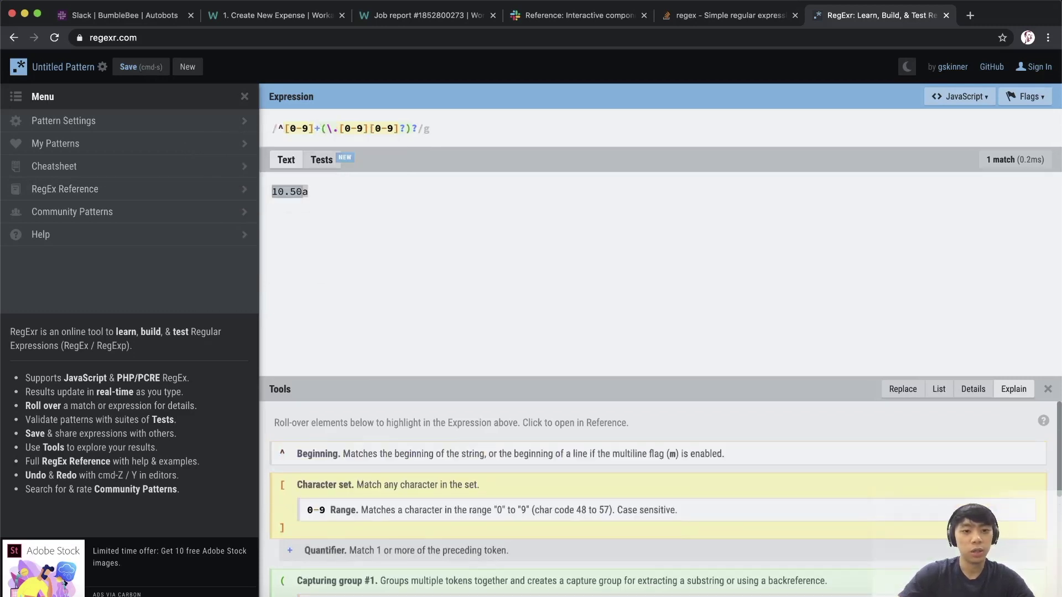
{"action": "mouse_move", "coordinate": [296, 129]}
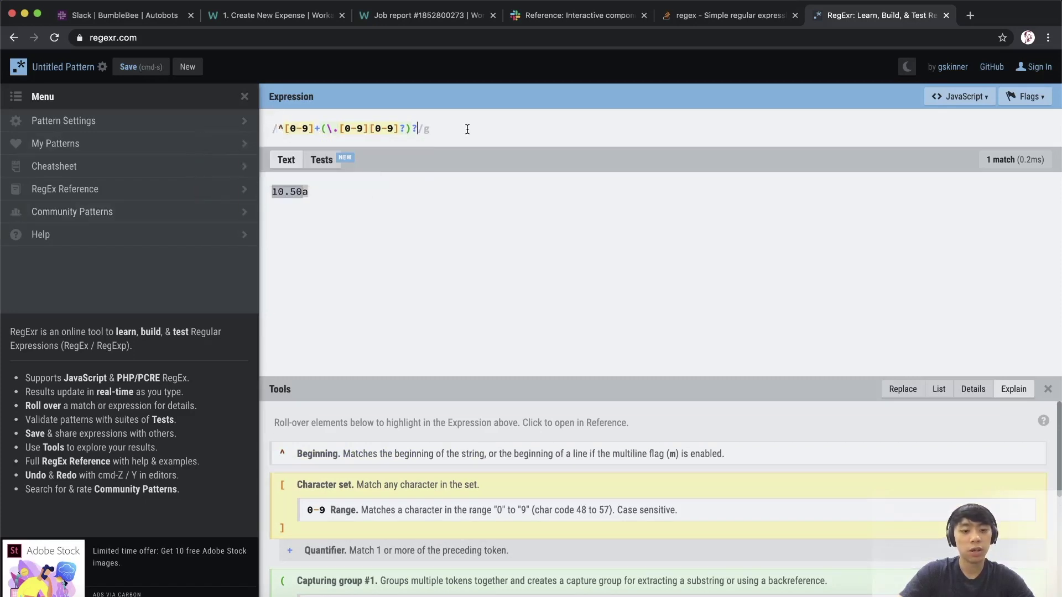
{"action": "type", "text": "$"}
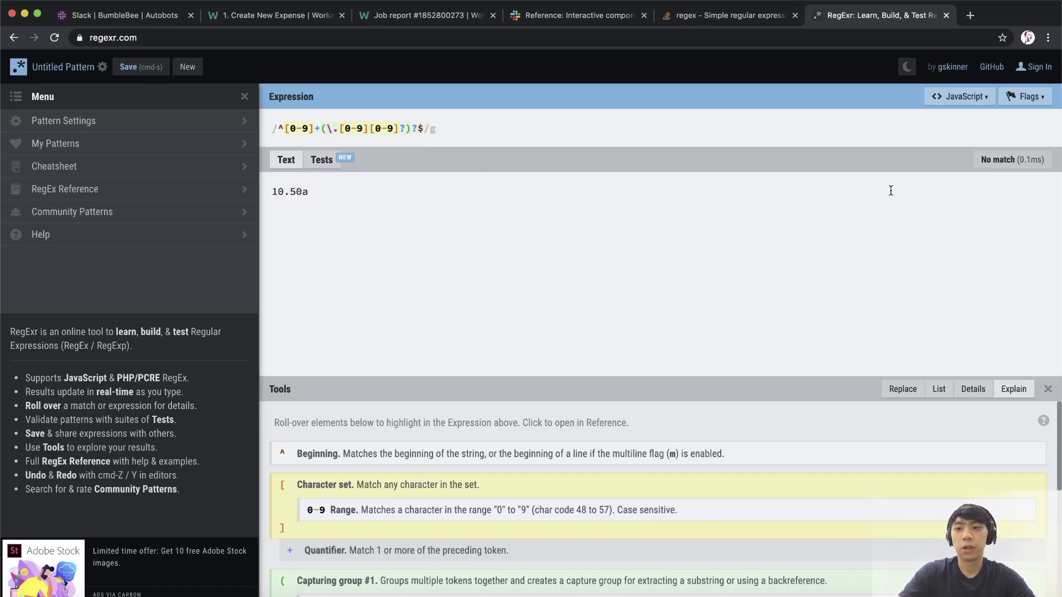
- Remove the trailing a from the test text to check 10.50 against the anchored expression
{"action": "left_click", "coordinate": [348, 194]}
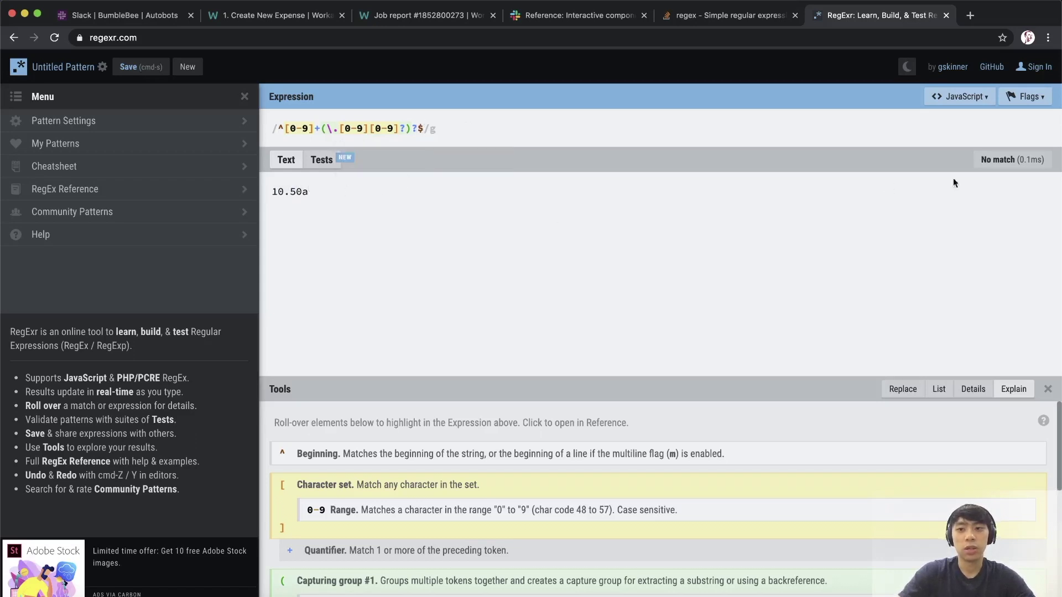
{"action": "mouse_move", "coordinate": [988, 162]}
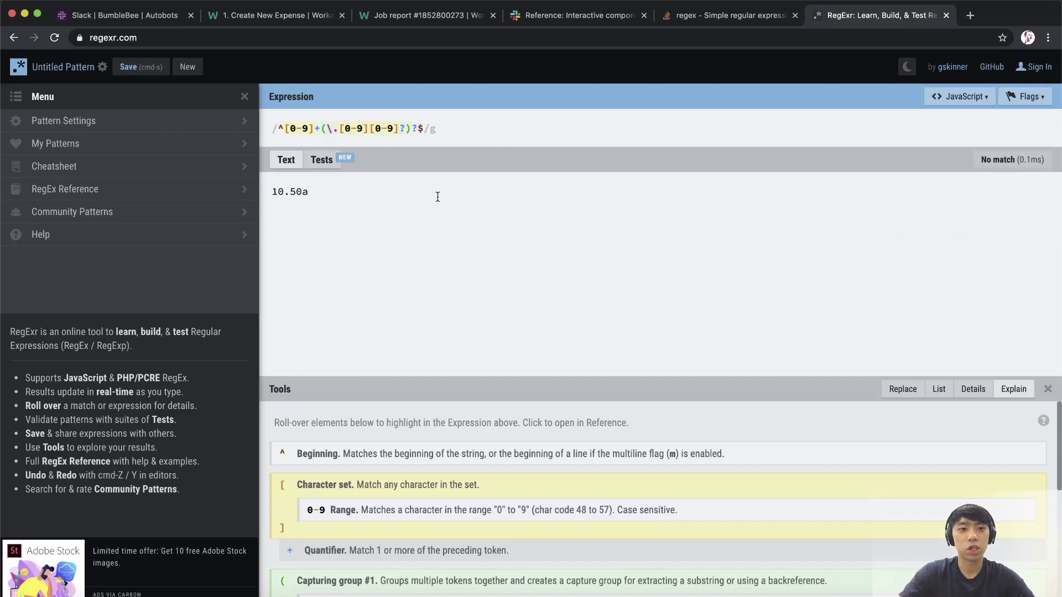
{"action": "key", "text": "shift+Left"}
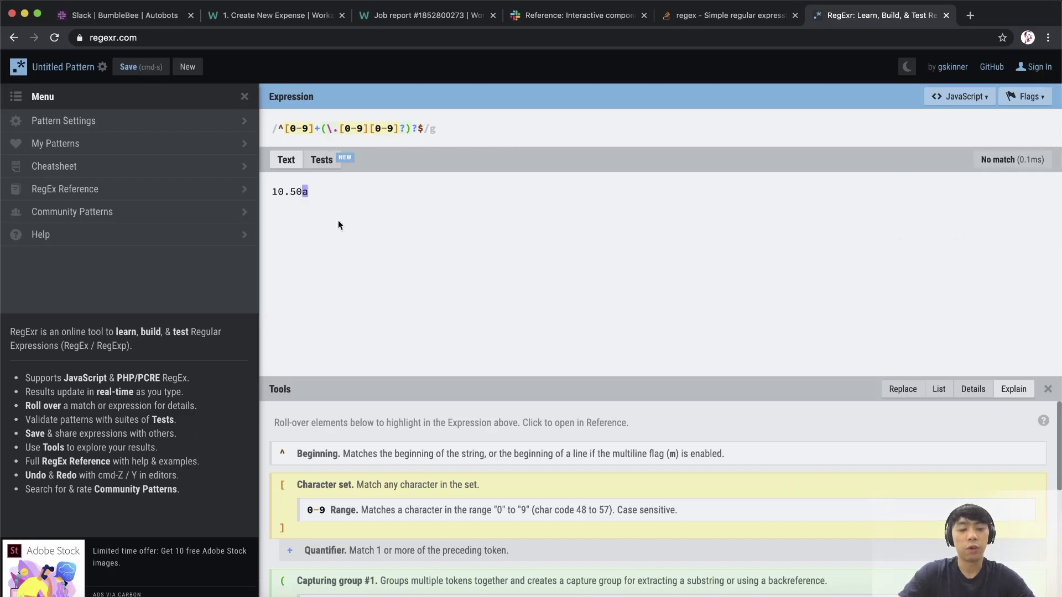
{"action": "key", "text": "Right"}
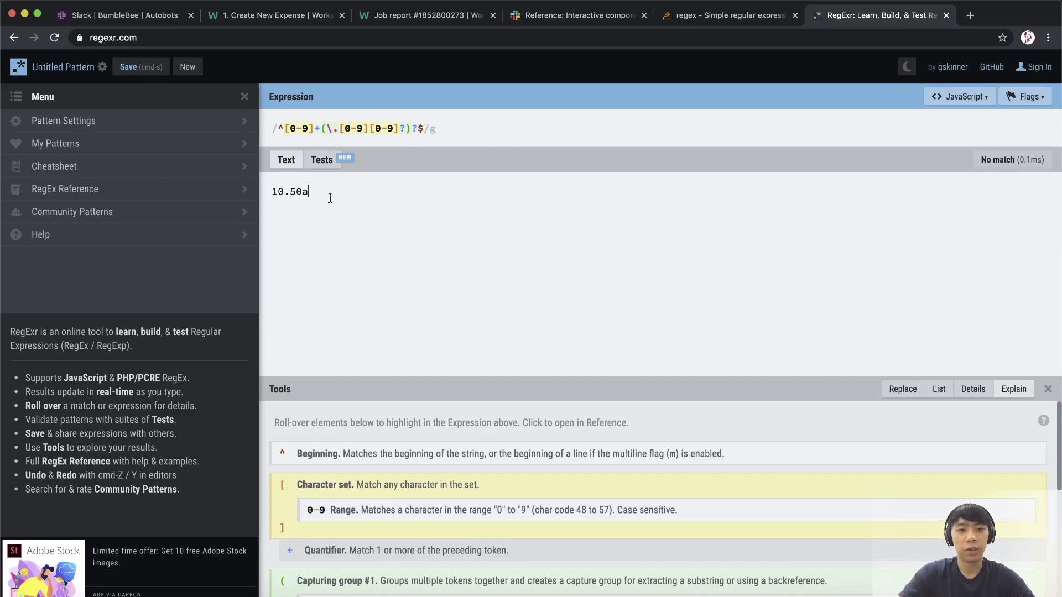
{"action": "key", "text": "BackSpace"}
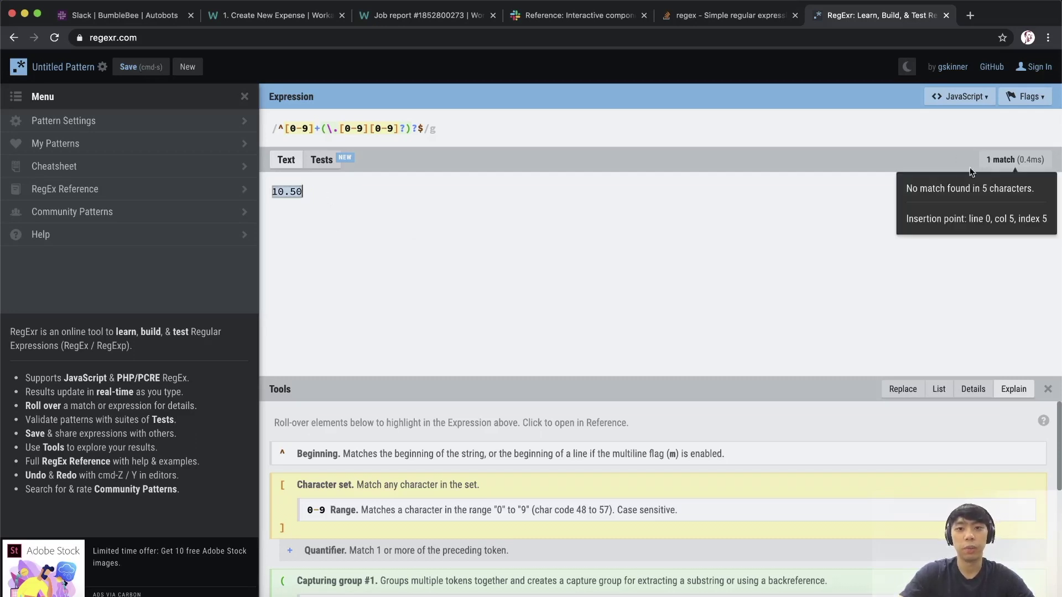
{"action": "key", "text": "super+a"}
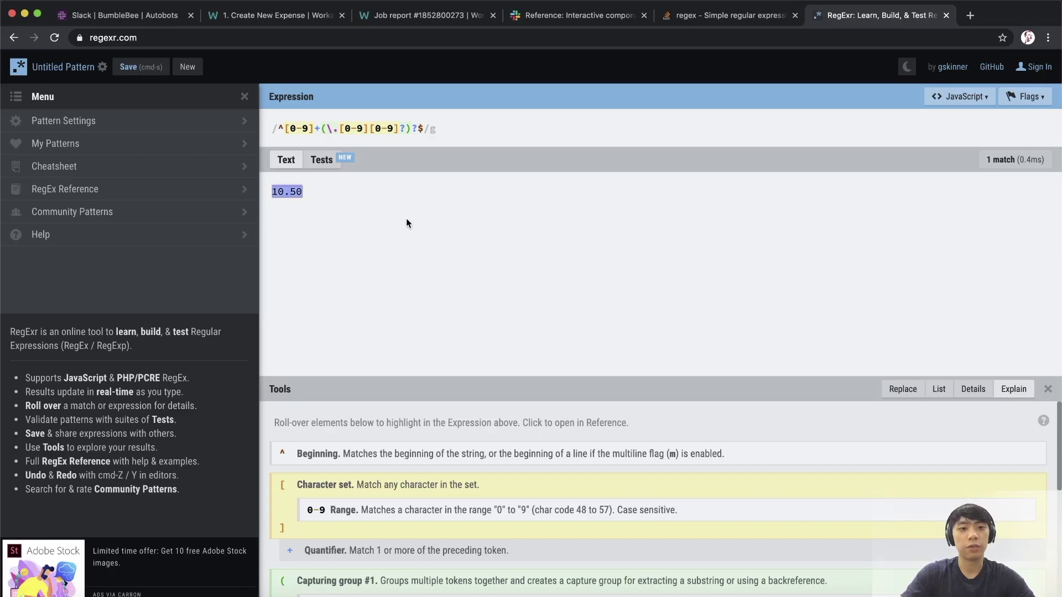
- Test the anchored expression with a third decimal by extending the text to 10.503, then replace it with 10.5
{"action": "key", "text": "Right"}
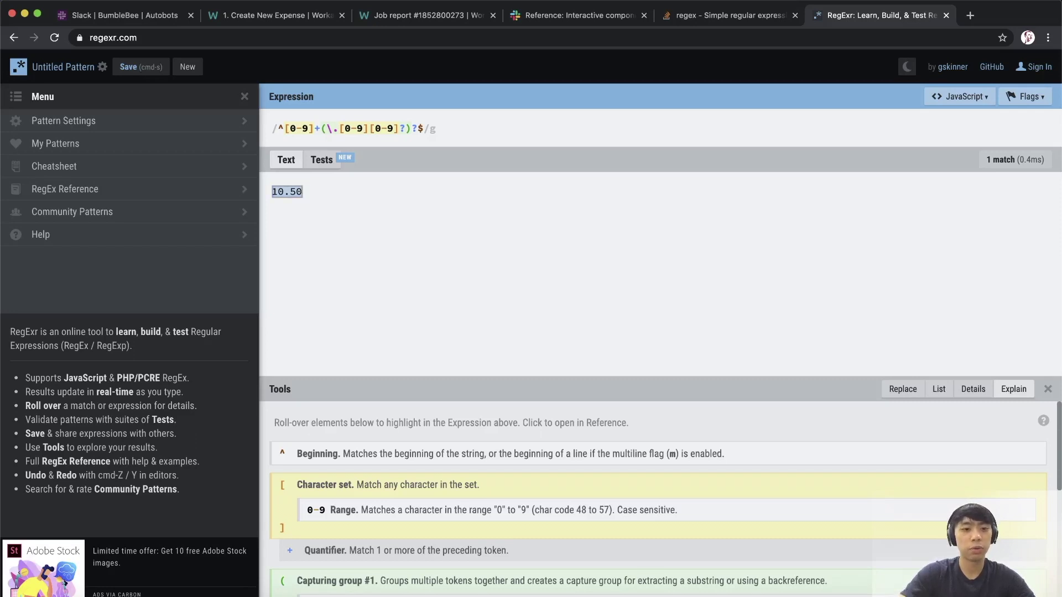
{"action": "type", "text": "3"}
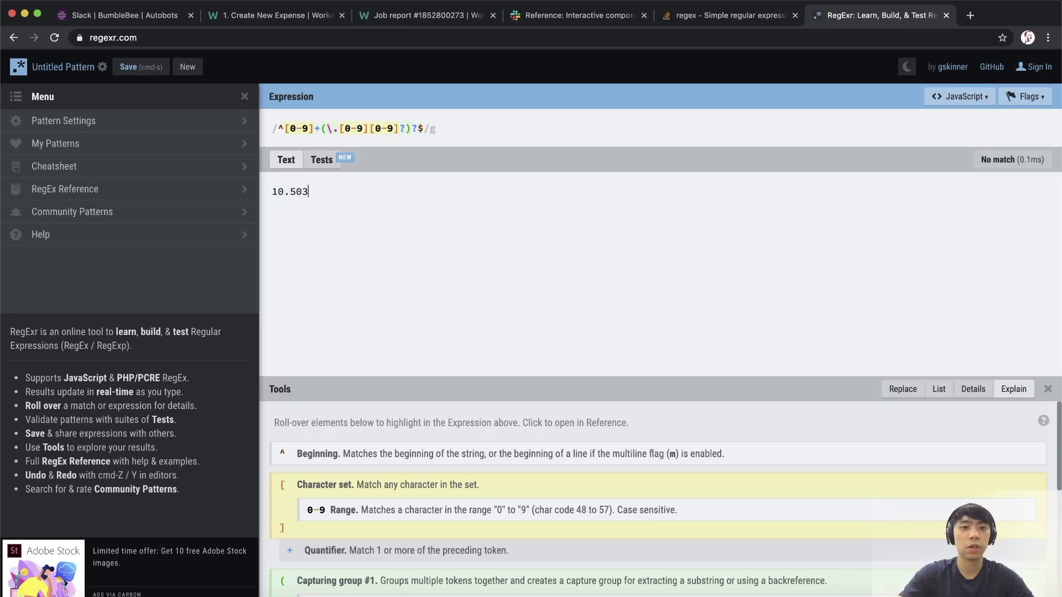
{"action": "key", "text": "BackSpace"}
{"action": "key", "text": "BackSpace"}
{"action": "key", "text": "BackSpace"}
{"action": "key", "text": "BackSpace"}
{"action": "key", "text": "BackSpace"}
{"action": "key", "text": "BackSpace"}
{"action": "type", "text": "10.5"}
- Replace the test text with the whole number 281828129, then with the letters abcdef, to check both against the expression
{"action": "key", "text": "super+a"}
{"action": "key", "text": "BackSpace"}
{"action": "type", "text": "281828129"}
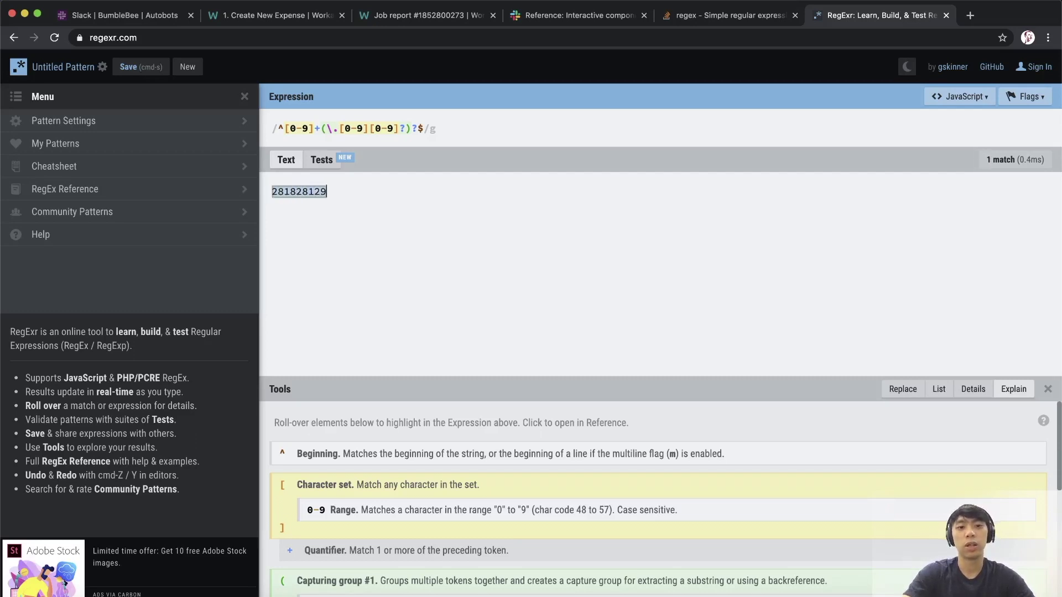
{"action": "key", "text": "super+a"}
{"action": "type", "text": "ab"}
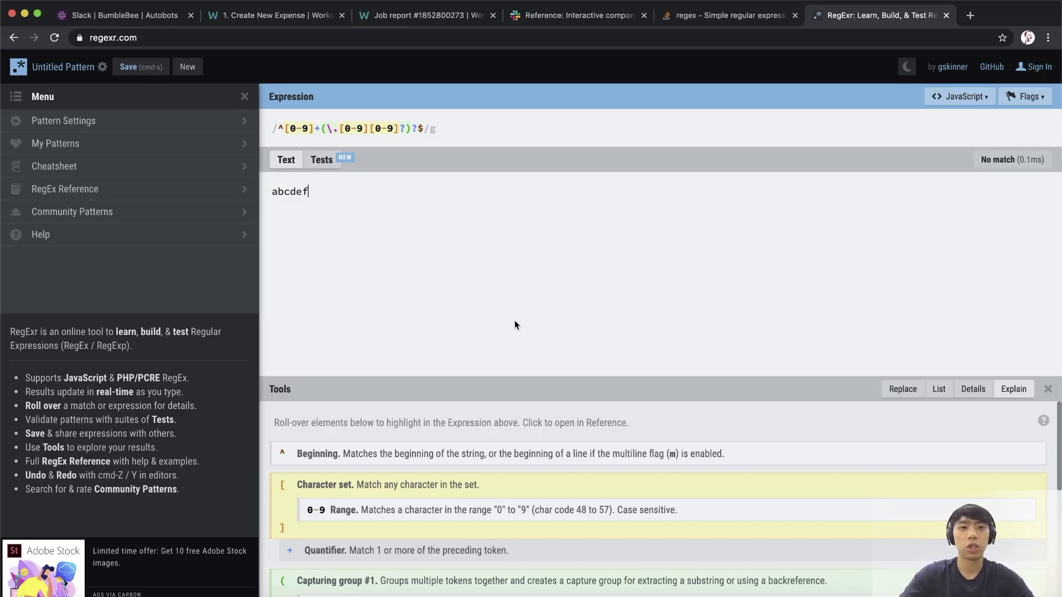
- Copy the complete anchored expression ^[0-9]+(\.[0-9][0-9]?)?$ from RegExr
{"action": "left_click", "coordinate": [502, 130]}
{"action": "key", "text": "super+a"}
{"action": "key", "text": "ctrl+c"}
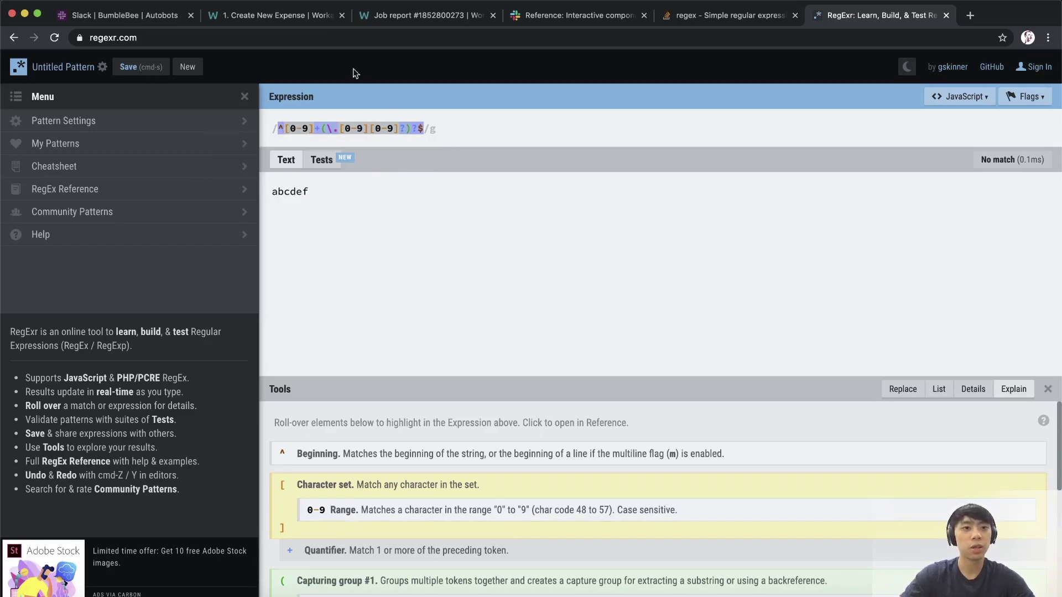
- Back in the Workato recipe, make the condition's Amount data field a formula ending in .match?(/^[0-9]+(\.[0-9][0-9]?)?$/)
{"action": "left_click", "coordinate": [287, 17]}
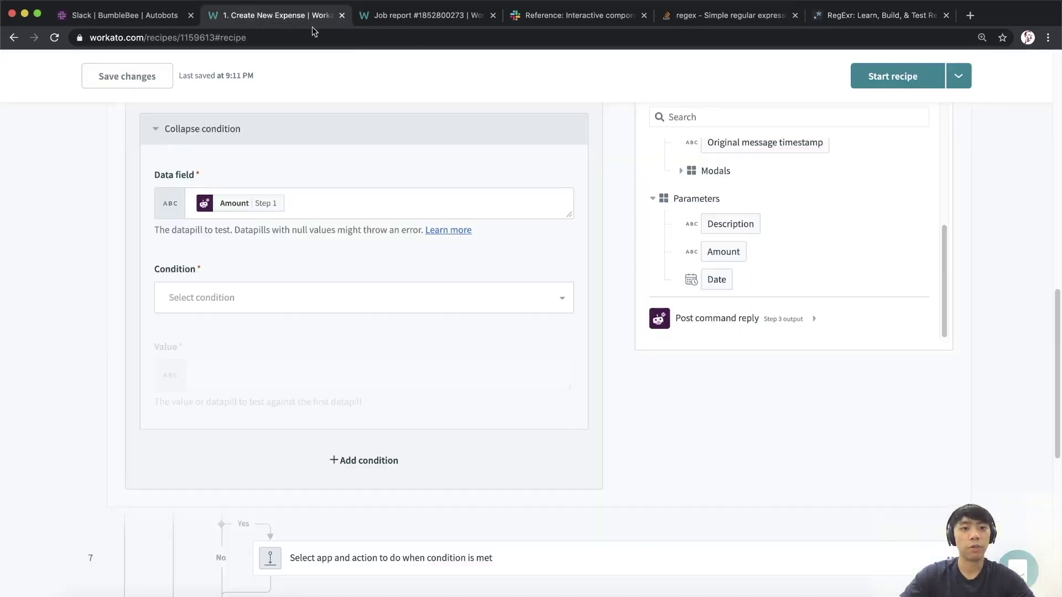
{"action": "left_click", "coordinate": [384, 208]}
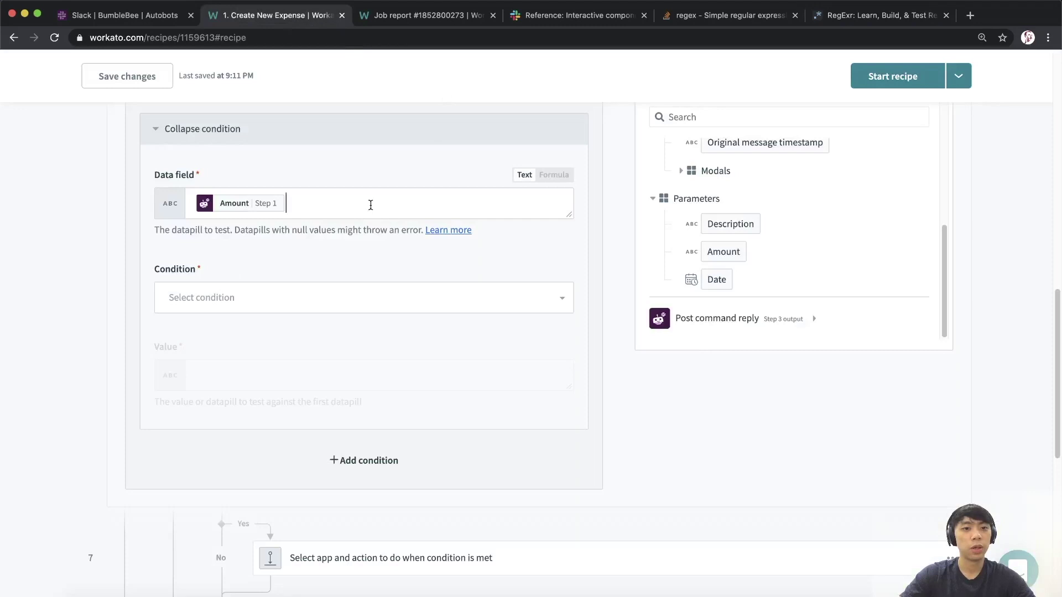
{"action": "left_click", "coordinate": [550, 176]}
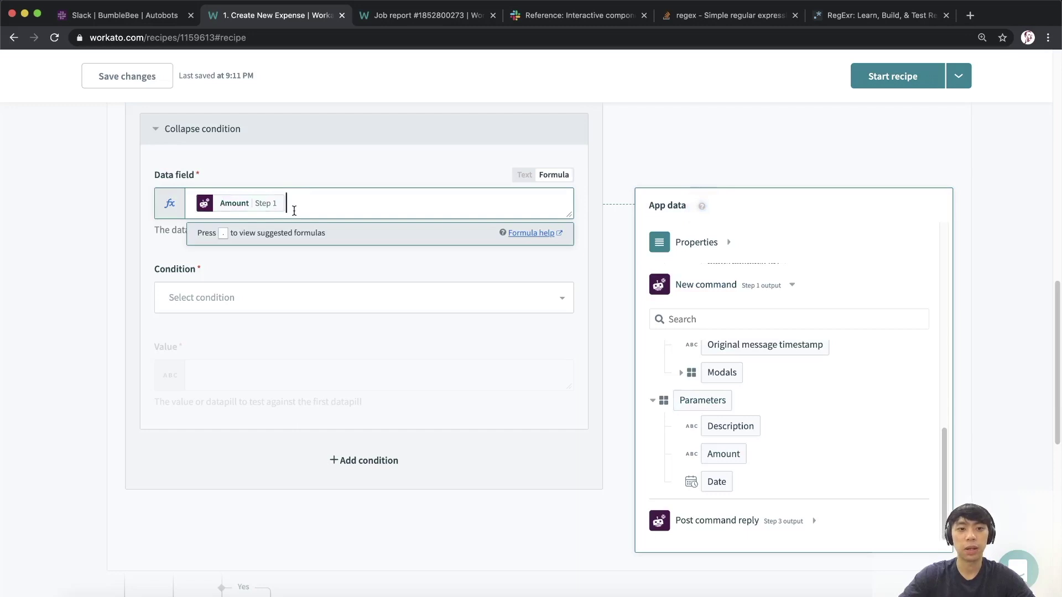
{"action": "type", "text": ".match"}
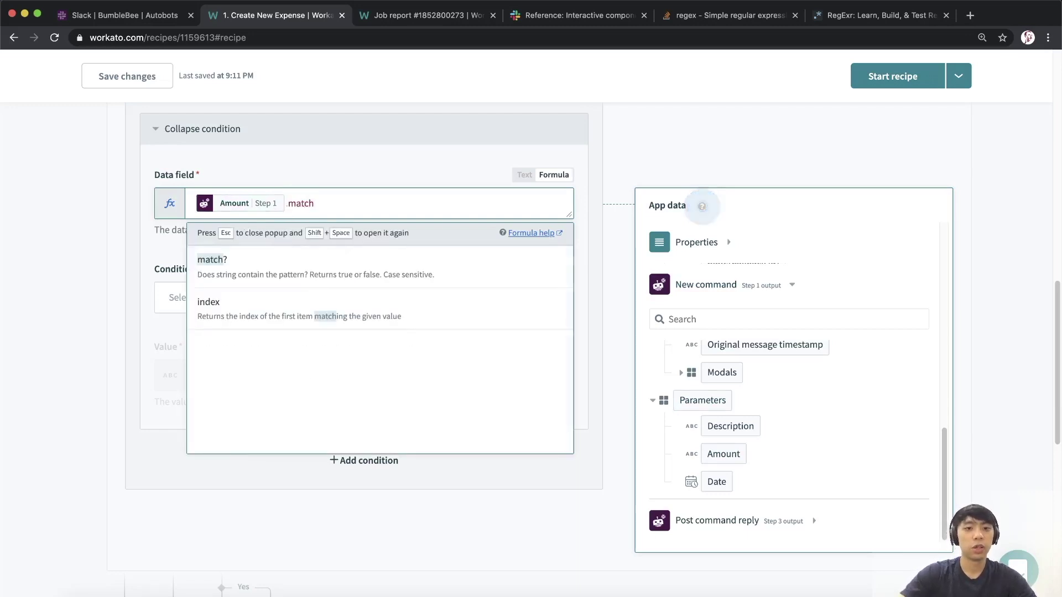
{"action": "left_click", "coordinate": [266, 284]}
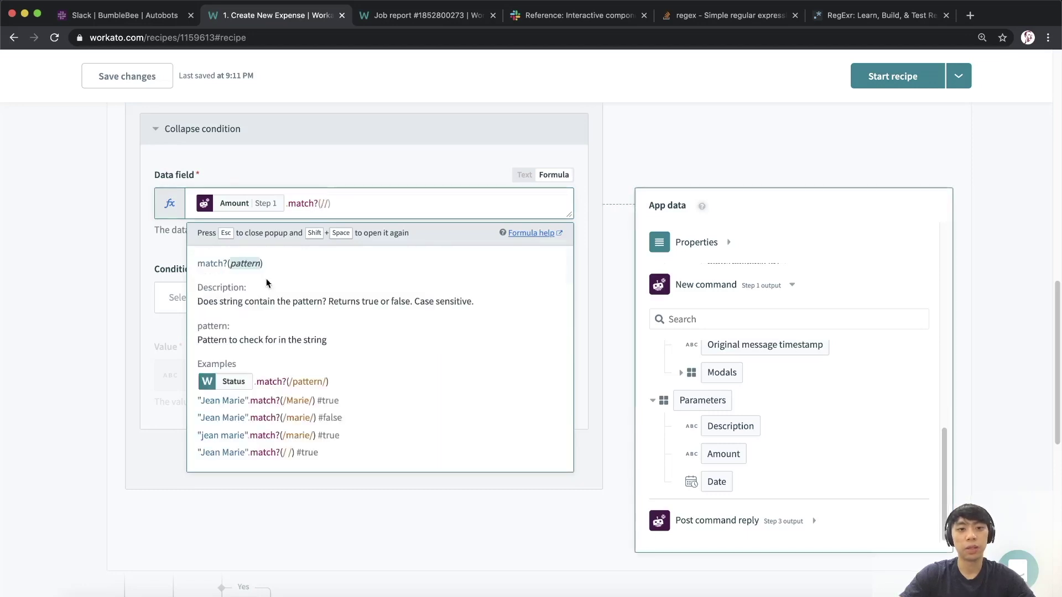
{"action": "left_click", "coordinate": [324, 204]}
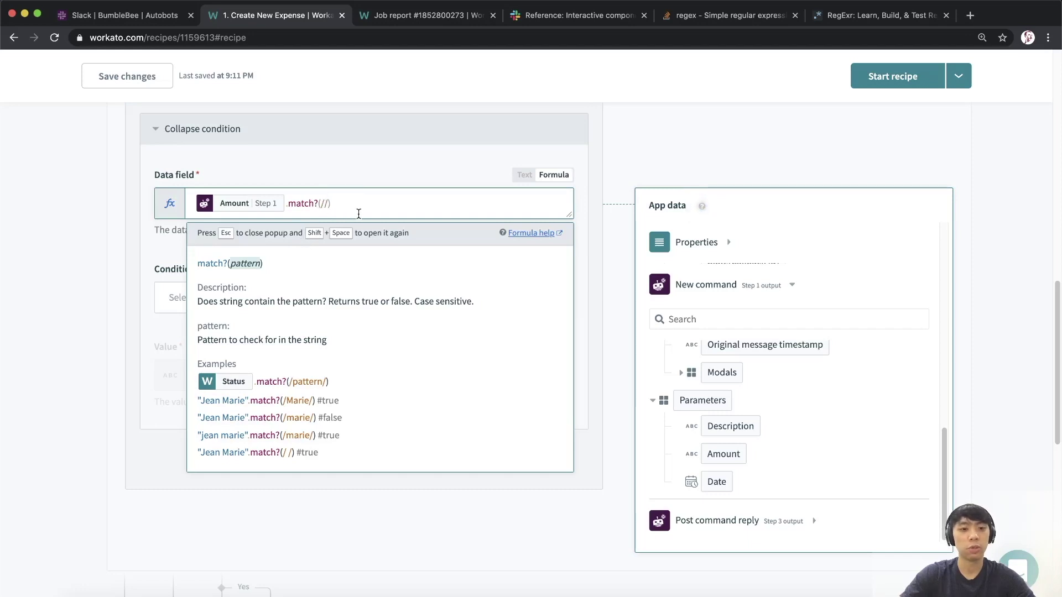
{"action": "key", "text": "ctrl+v"}
{"action": "left_click", "coordinate": [429, 177]}
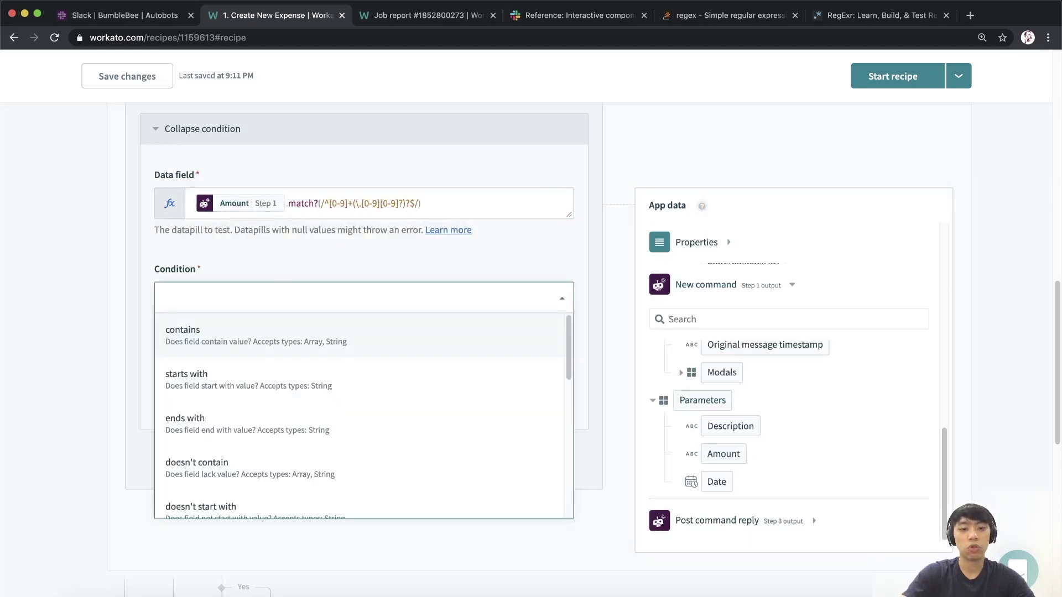
- Set the Amount check's condition to "is not true" and collapse the finished IF step
{"action": "type", "text": "not true"}
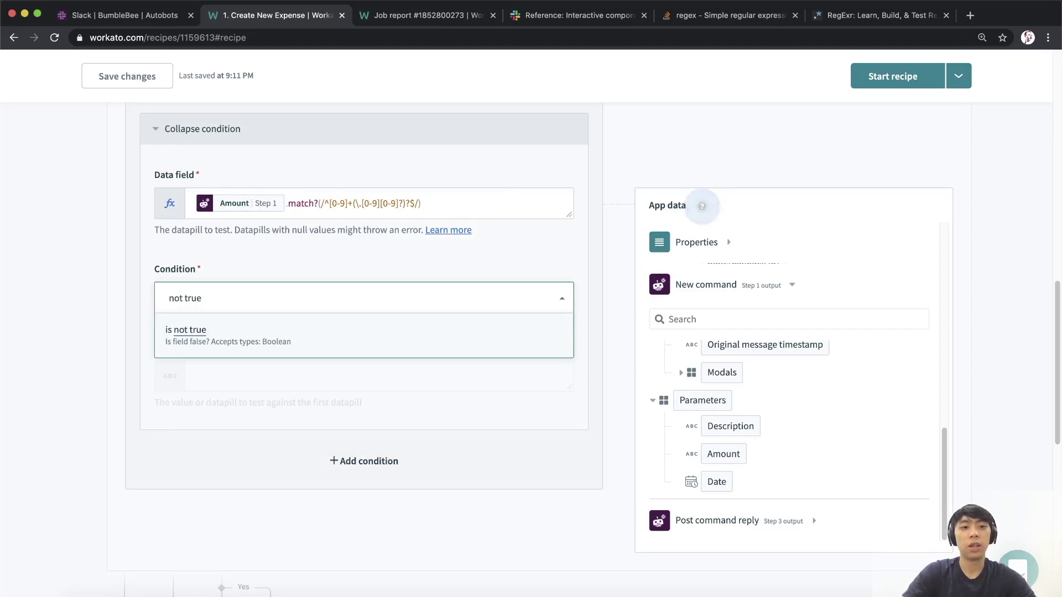
{"action": "key", "text": "Return"}
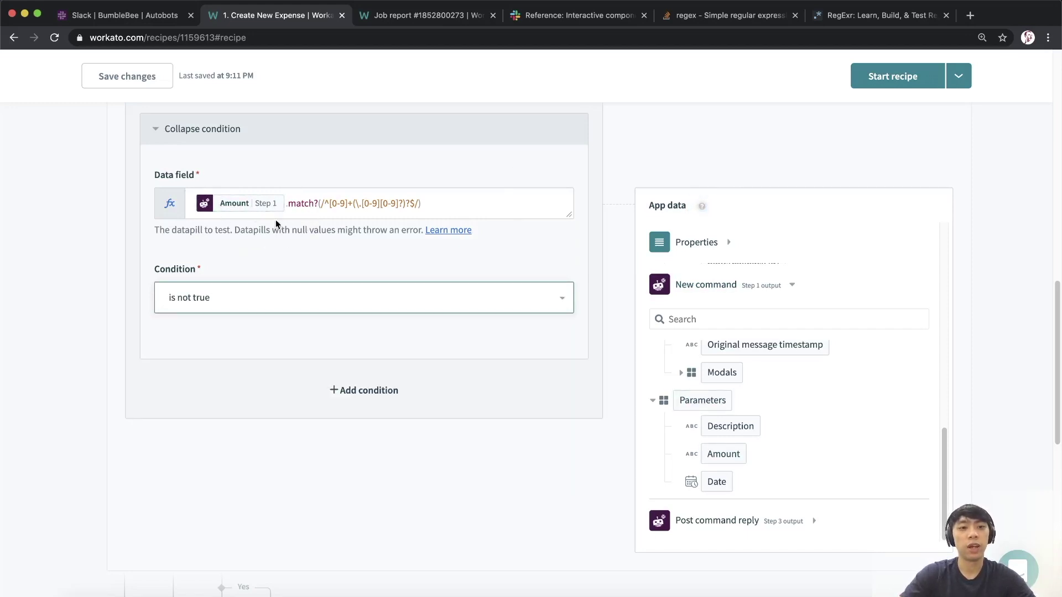
{"action": "scroll", "coordinate": [260, 351], "scroll_direction": "up", "scroll_amount": 5}
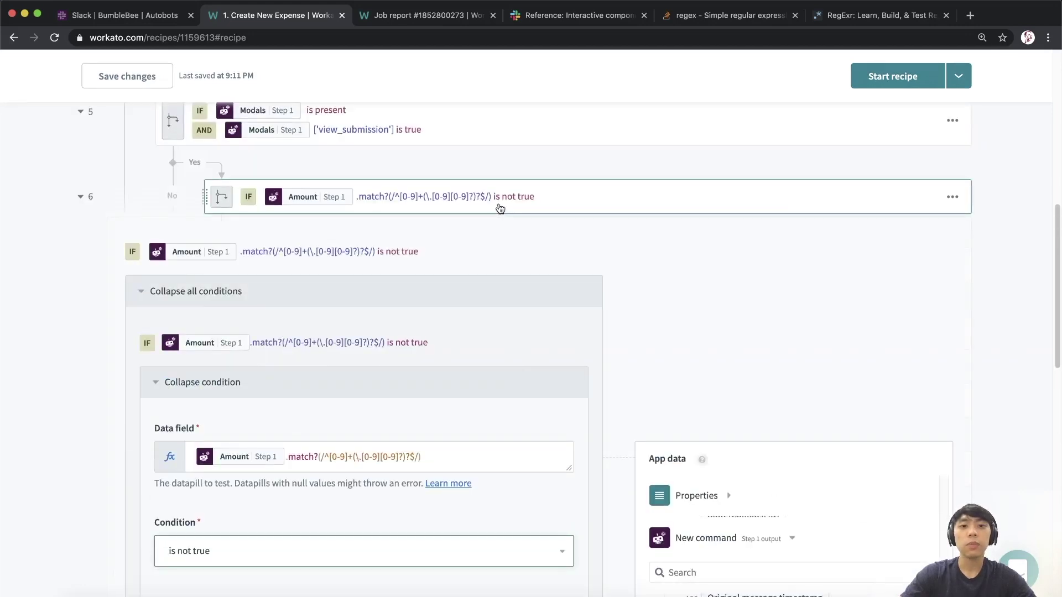
{"action": "left_click", "coordinate": [495, 208]}
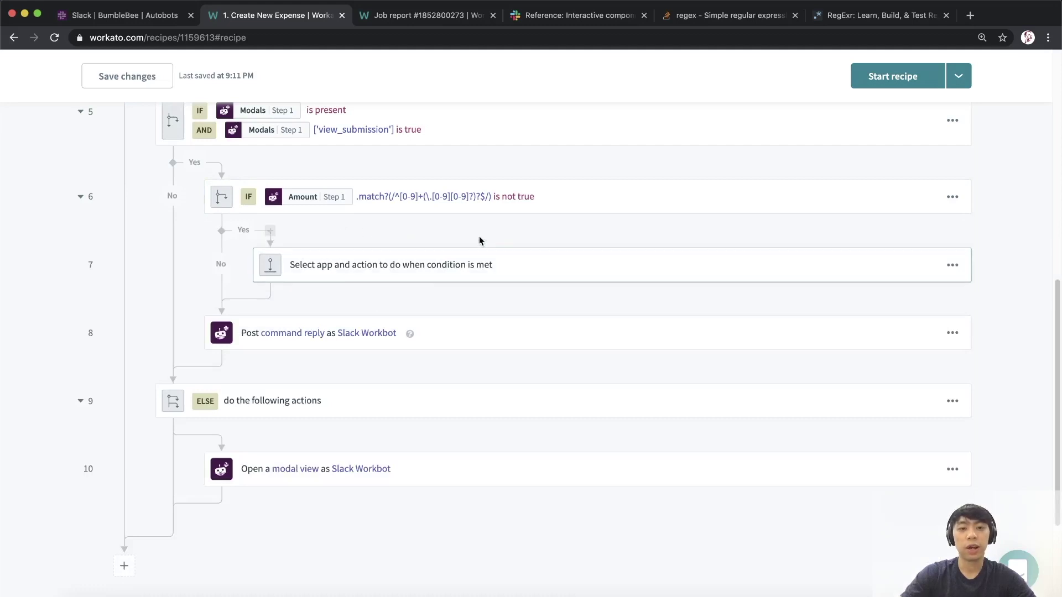
- Switch to Slack, jump to the expenses channel and review the Date field's requirement in the form specification
{"action": "left_click", "coordinate": [121, 16]}
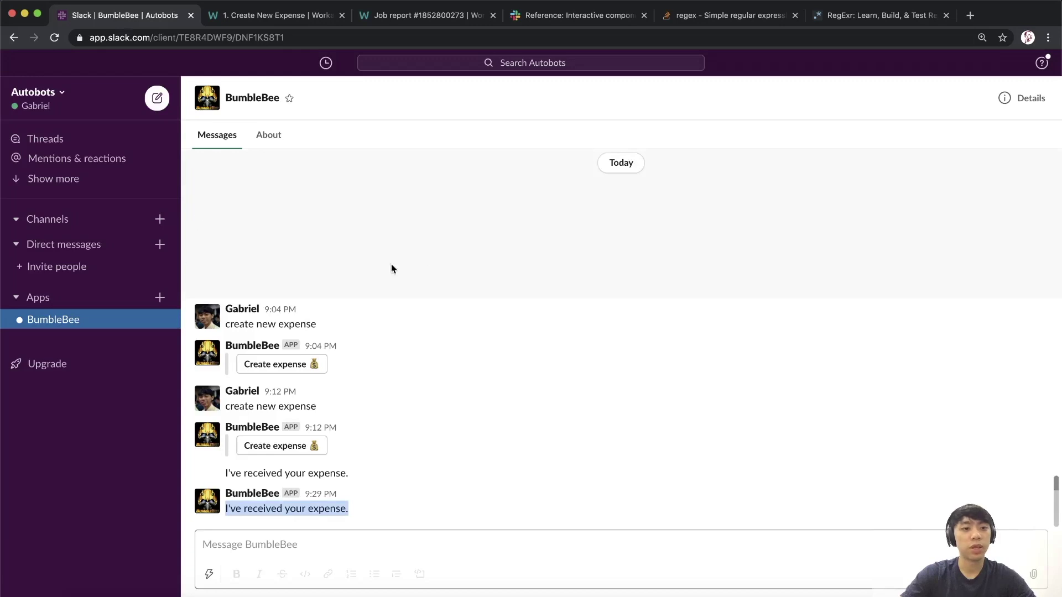
{"action": "key", "text": "super+k"}
{"action": "type", "text": "ex"}
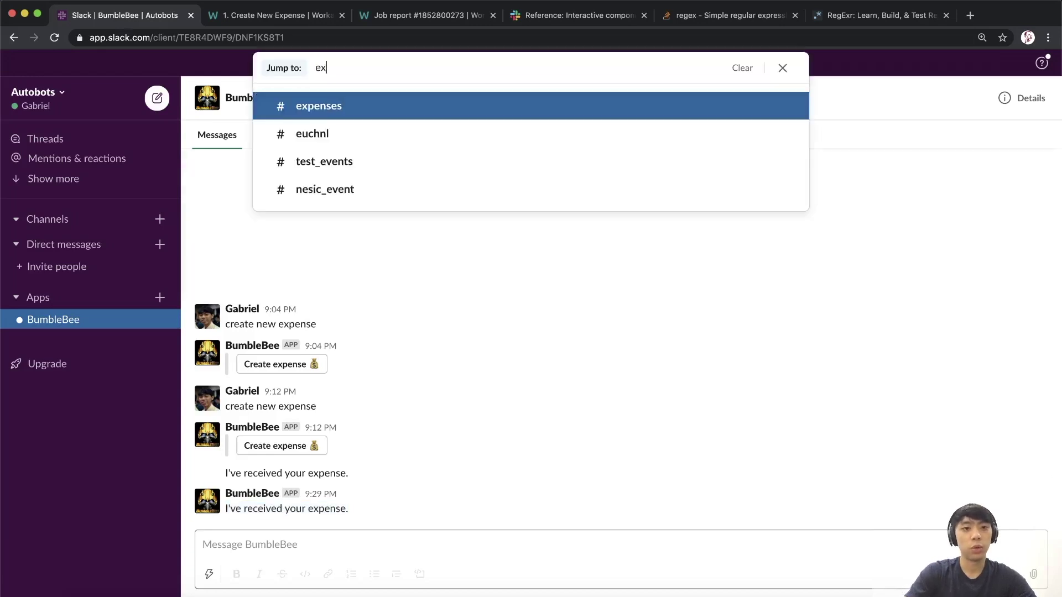
{"action": "key", "text": "BackSpace"}
{"action": "key", "text": "BackSpace"}
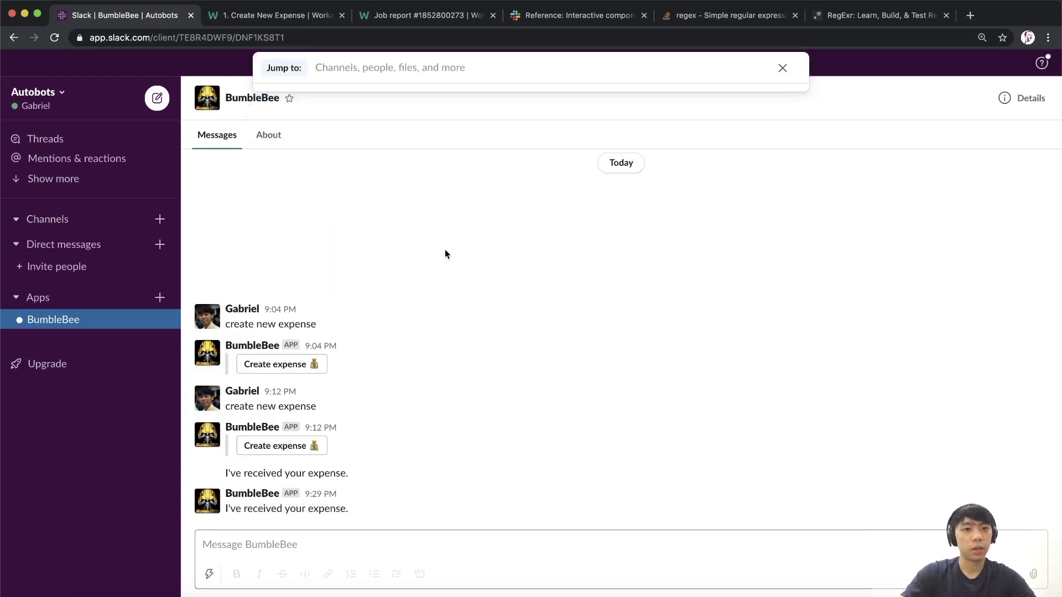
{"action": "type", "text": "expe"}
{"action": "key", "text": "Return"}
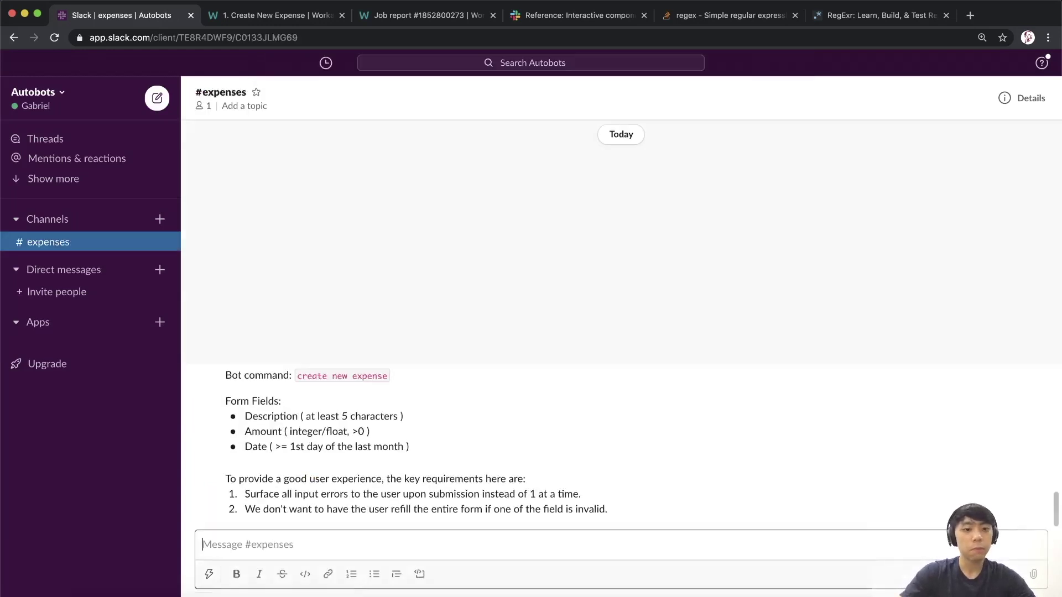
{"action": "left_click_drag", "start_coordinate": [245, 447], "coordinate": [423, 446]}
{"action": "left_click_drag", "start_coordinate": [275, 447], "coordinate": [401, 448]}
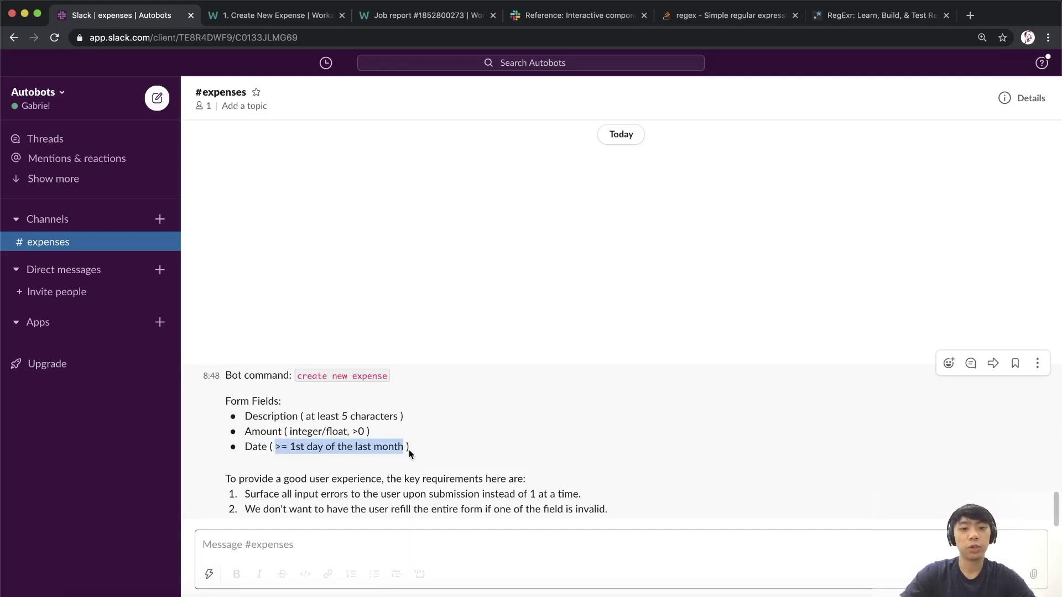
- Return to the Workato recipe and add an IF condition between the Amount check and the Post command reply step
{"action": "left_click", "coordinate": [267, 17]}
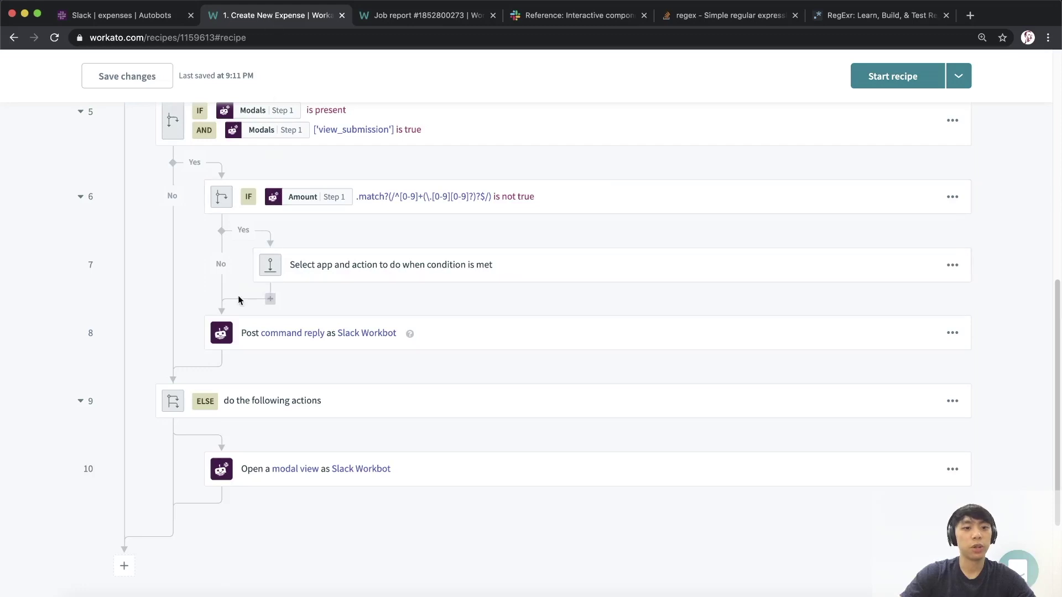
{"action": "left_click", "coordinate": [222, 308]}
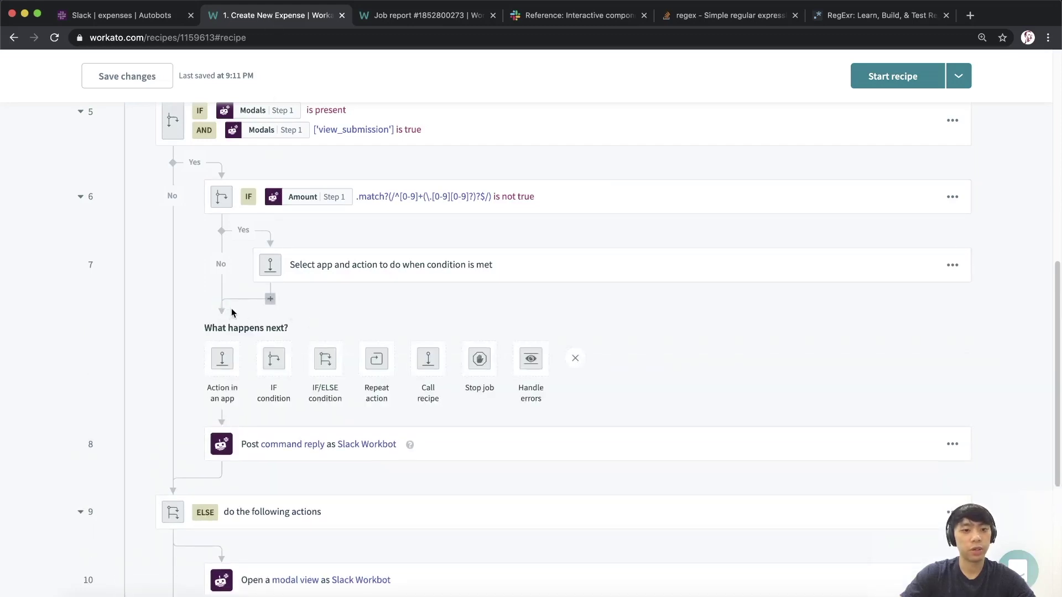
{"action": "left_click", "coordinate": [272, 367]}
{"action": "left_click", "coordinate": [366, 335]}
- Fill the new condition's data field with the Date datapill from the New command parameters
{"action": "left_click", "coordinate": [234, 382]}
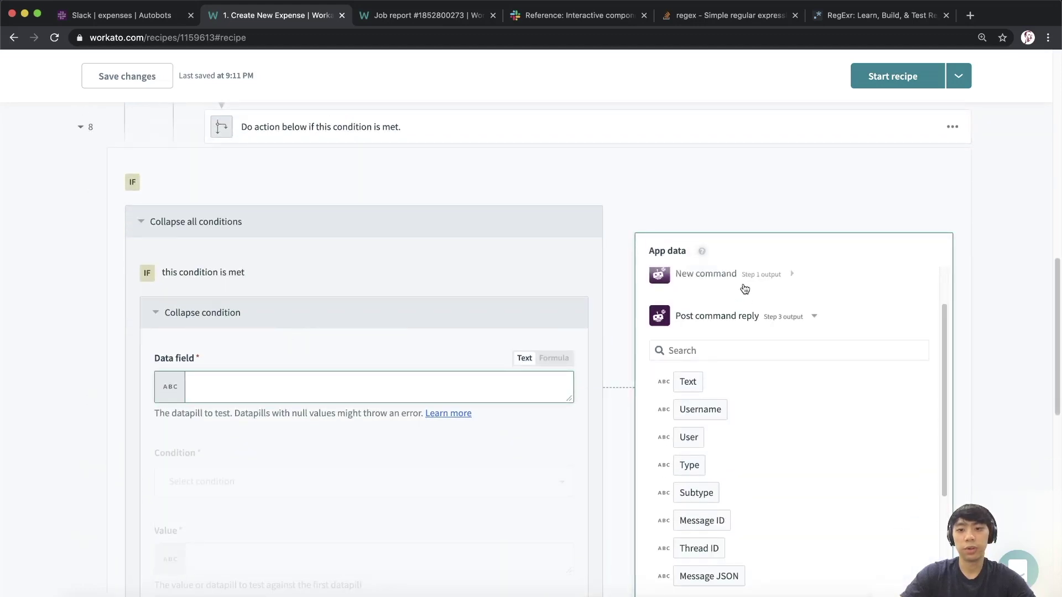
{"action": "left_click", "coordinate": [743, 280]}
{"action": "scroll", "coordinate": [1025, 308], "scroll_direction": "down", "scroll_amount": 3}
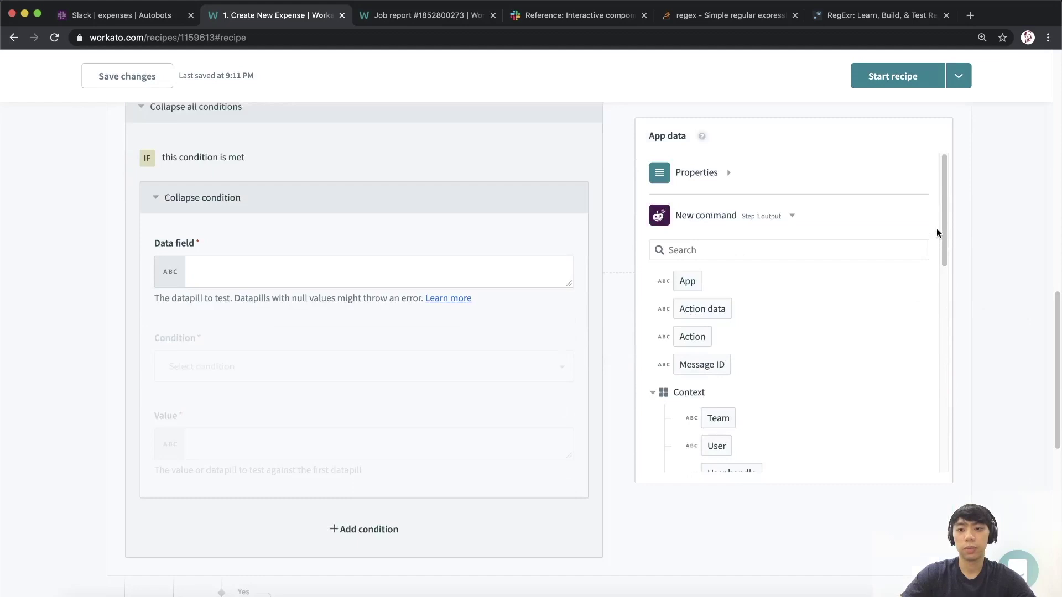
{"action": "scroll", "coordinate": [929, 232], "scroll_direction": "down", "scroll_amount": 3}
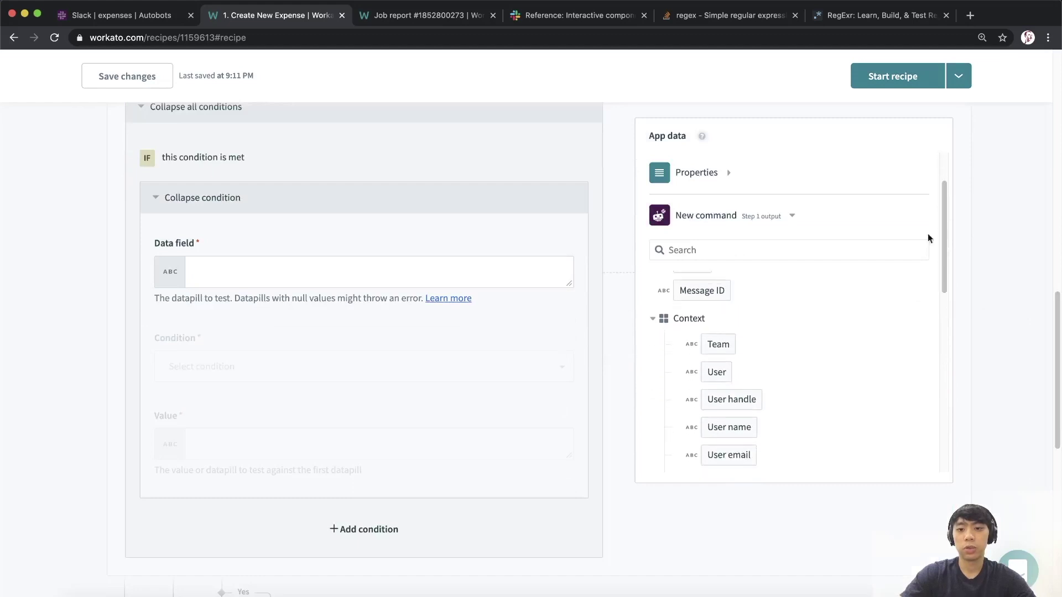
{"action": "left_click", "coordinate": [653, 318]}
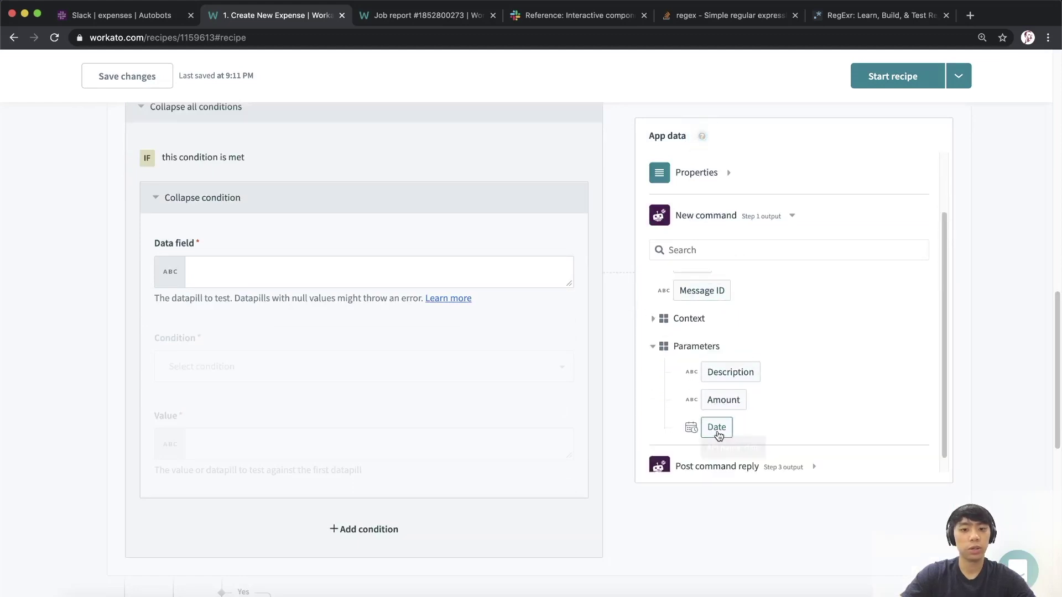
{"action": "left_click_drag", "start_coordinate": [718, 435], "coordinate": [268, 274]}
- Set the Date check's condition to "greater than"
{"action": "left_click", "coordinate": [247, 366]}
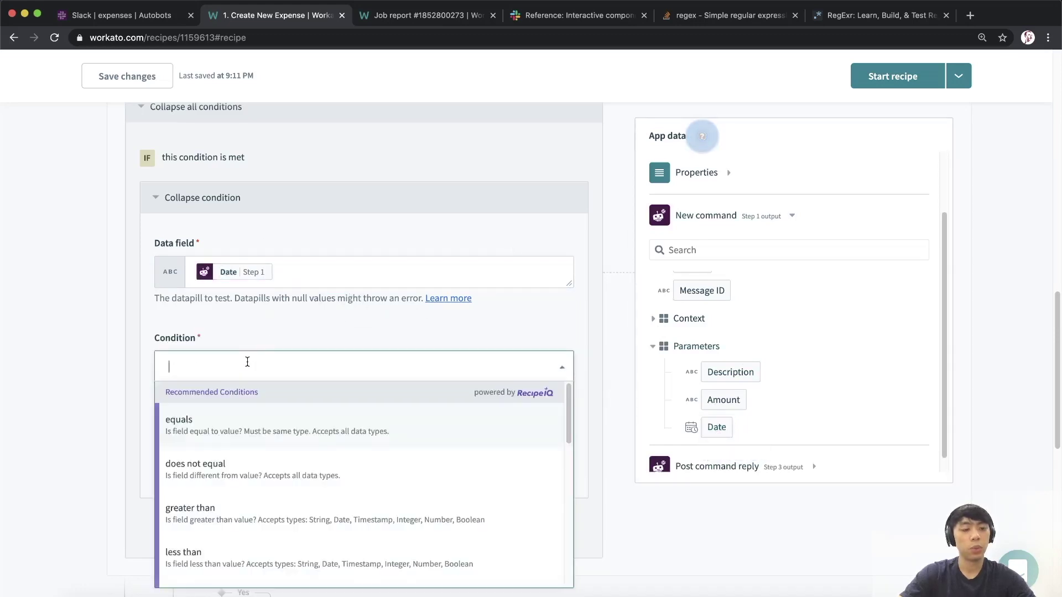
{"action": "type", "text": "greater"}
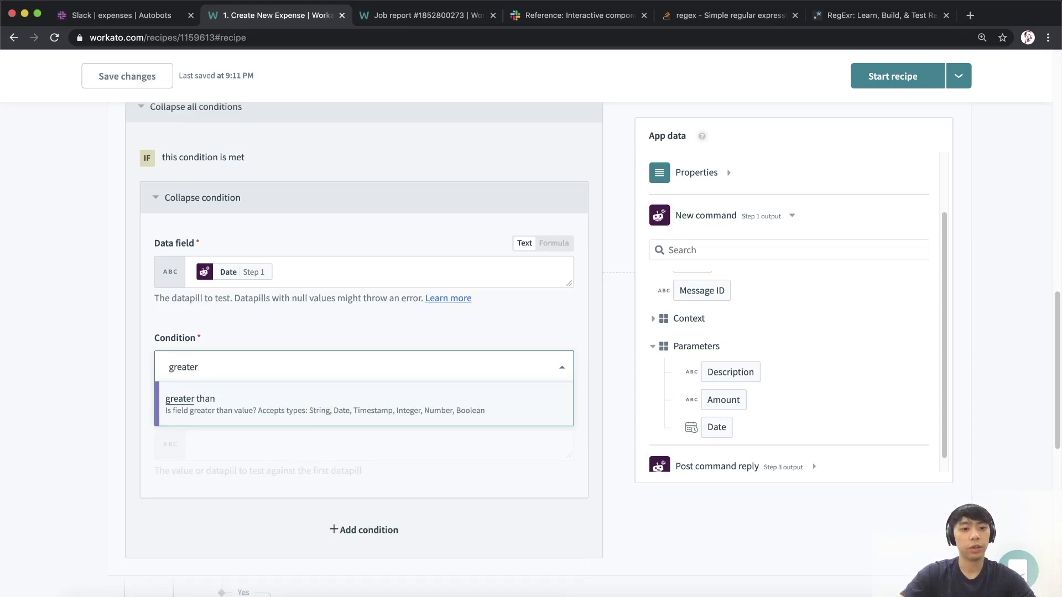
{"action": "left_click", "coordinate": [231, 398]}
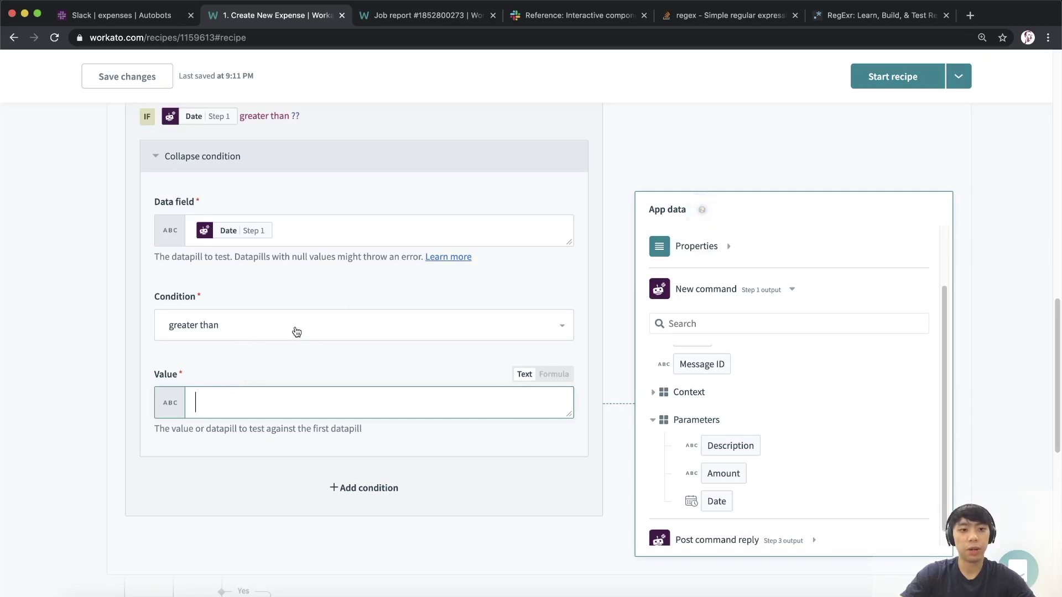
- Make the comparison value a formula and enter today - 1.months
{"action": "left_click", "coordinate": [555, 379]}
{"action": "scroll", "coordinate": [414, 381], "scroll_direction": "down", "scroll_amount": 1}
{"action": "type", "text": "today"}
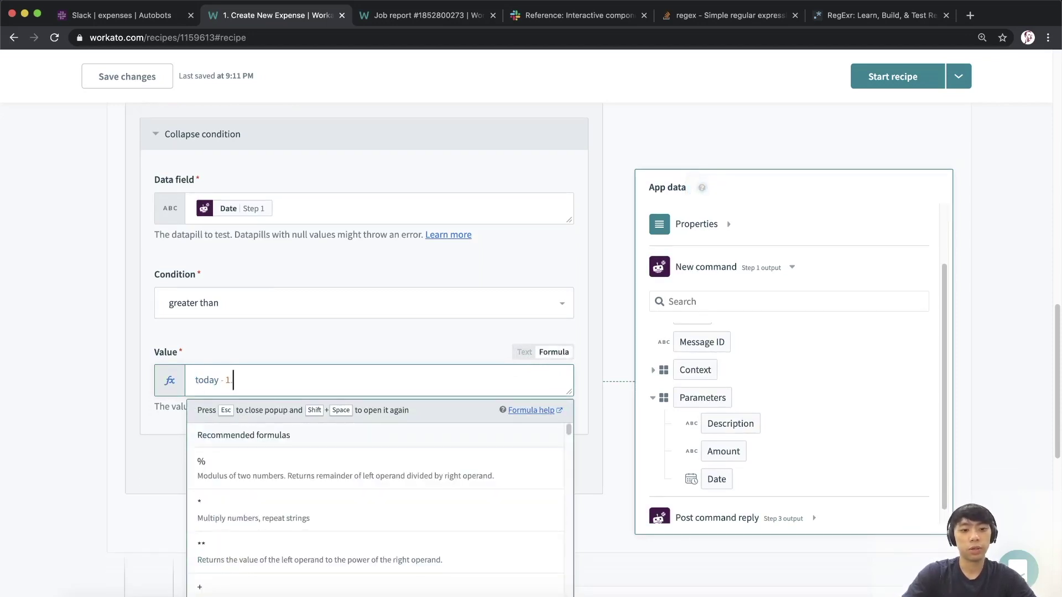
{"action": "type", "text": " - 1.months"}
{"action": "key", "text": "Escape"}
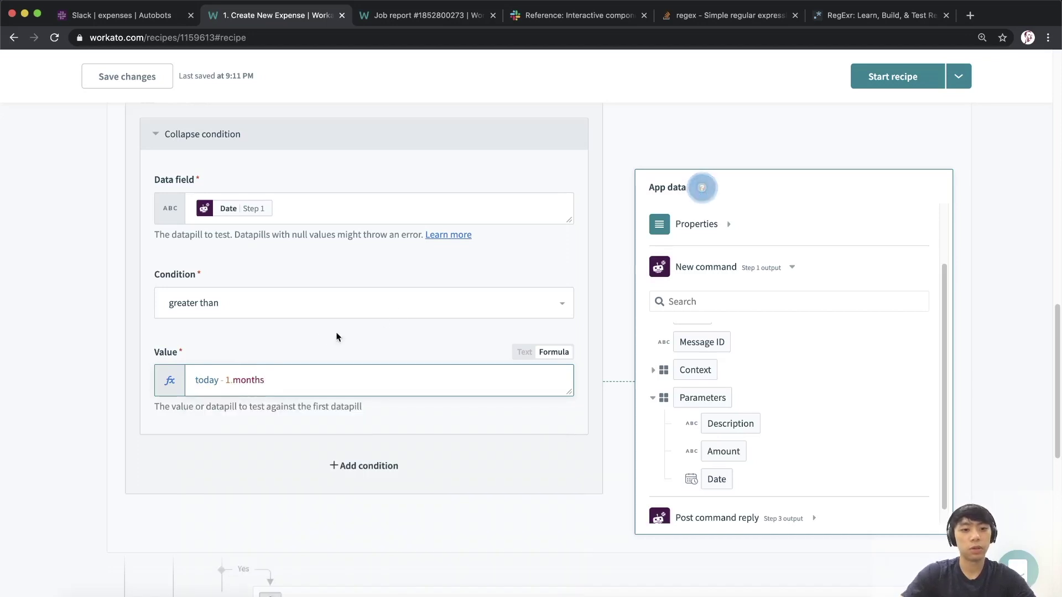
- Wrap the today - 1.months expression in parentheses in the Date condition's value formula
{"action": "scroll", "coordinate": [357, 329], "scroll_direction": "down", "scroll_amount": 2}
{"action": "left_click", "coordinate": [192, 321]}
{"action": "type", "text": "("}
{"action": "key", "text": "End"}
{"action": "key", "text": "Escape"}
{"action": "type", "text": ")."}
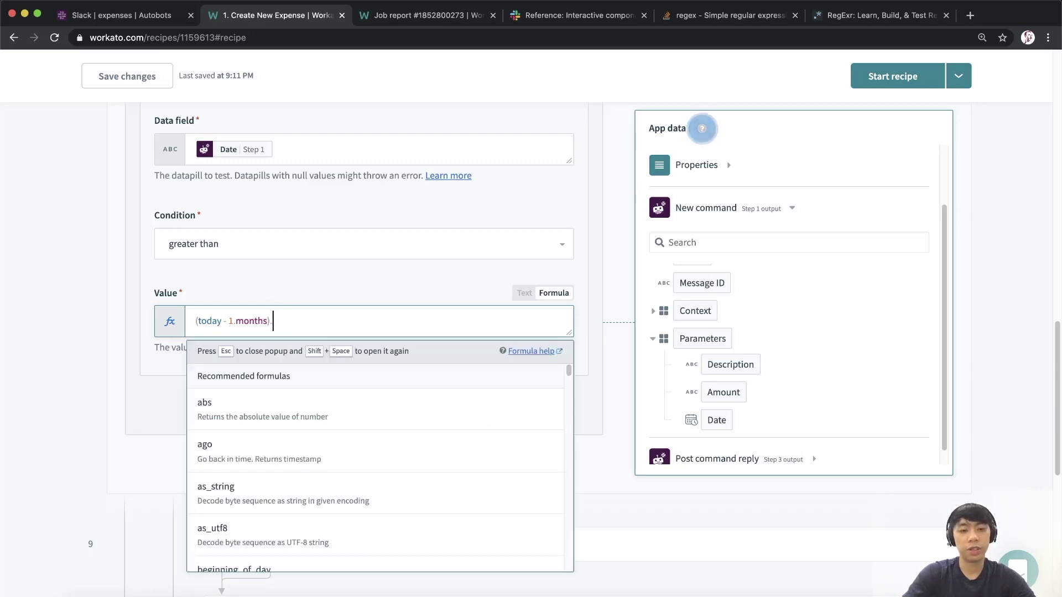
- Append the beginning_of_month function to the Date condition's value formula
{"action": "type", "text": "fi"}
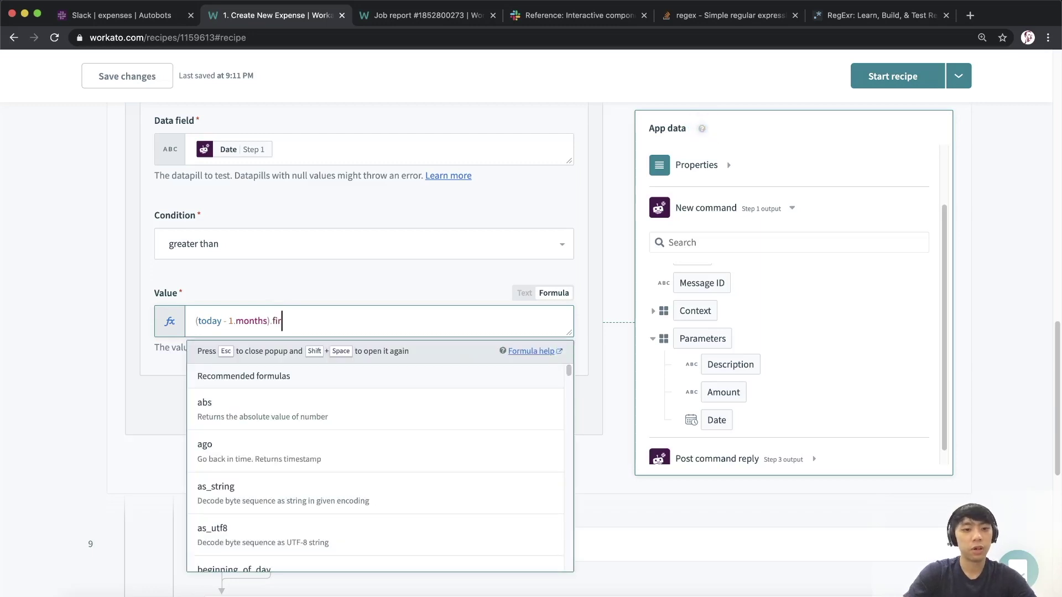
{"action": "type", "text": "r"}
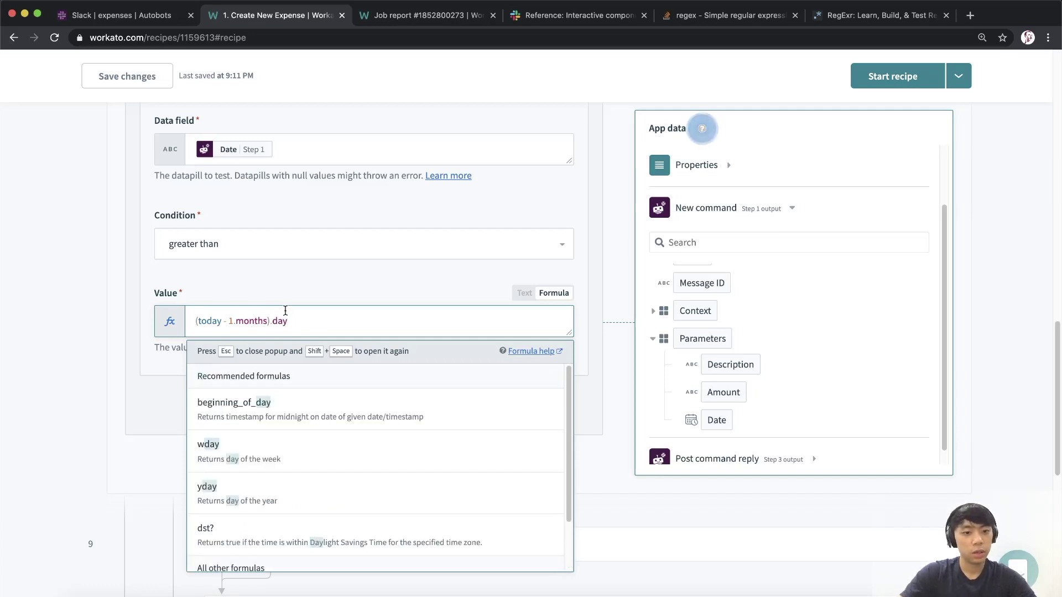
{"action": "scroll", "coordinate": [346, 464], "scroll_direction": "down", "scroll_amount": 2}
{"action": "key", "text": "BackSpace"}
{"action": "key", "text": "BackSpace"}
{"action": "key", "text": "BackSpace"}
{"action": "type", "text": "month"}
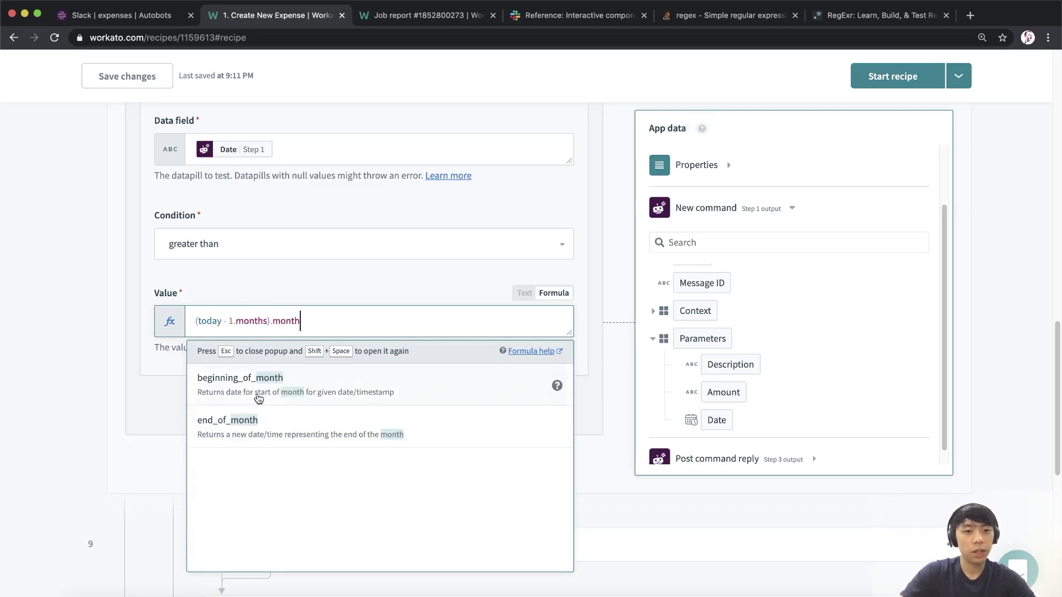
{"action": "left_click", "coordinate": [240, 390]}
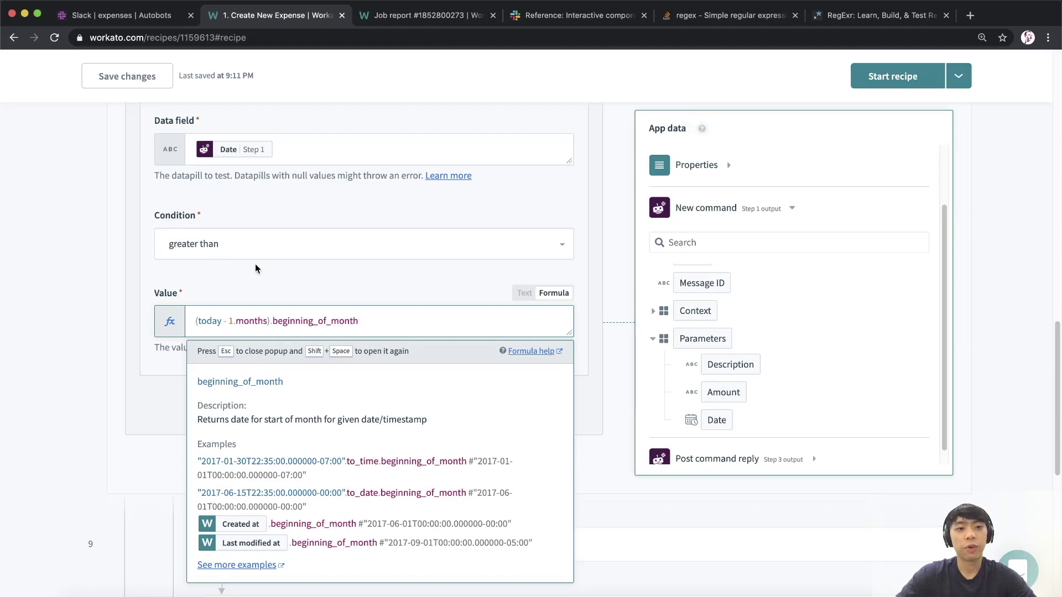
- Change the Date check's condition to "less than" and collapse the step
{"action": "scroll", "coordinate": [255, 269], "scroll_direction": "up", "scroll_amount": 3}
{"action": "left_click", "coordinate": [254, 320]}
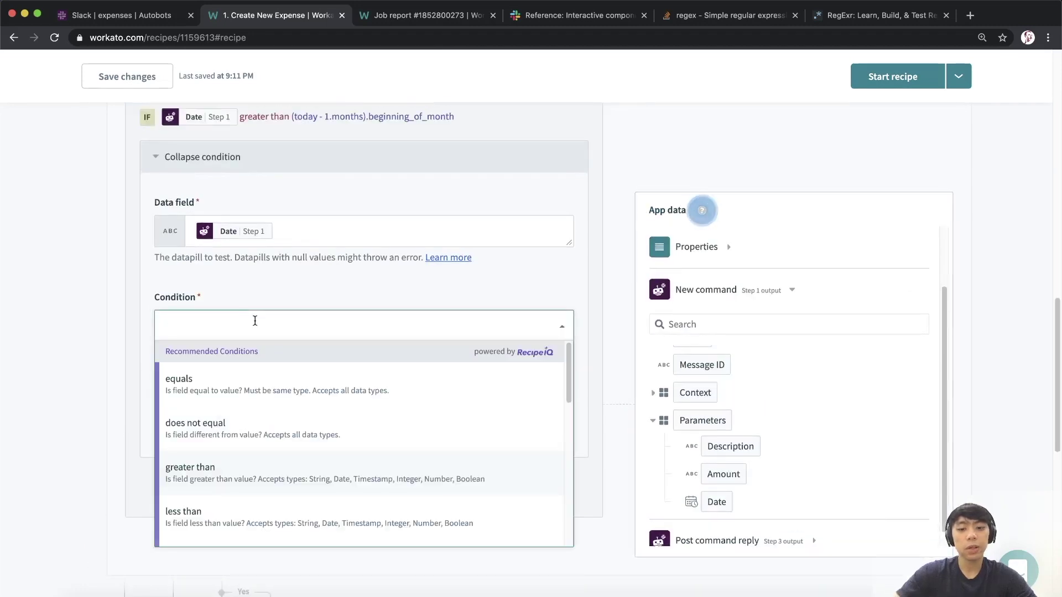
{"action": "type", "text": "less than"}
{"action": "key", "text": "Return"}
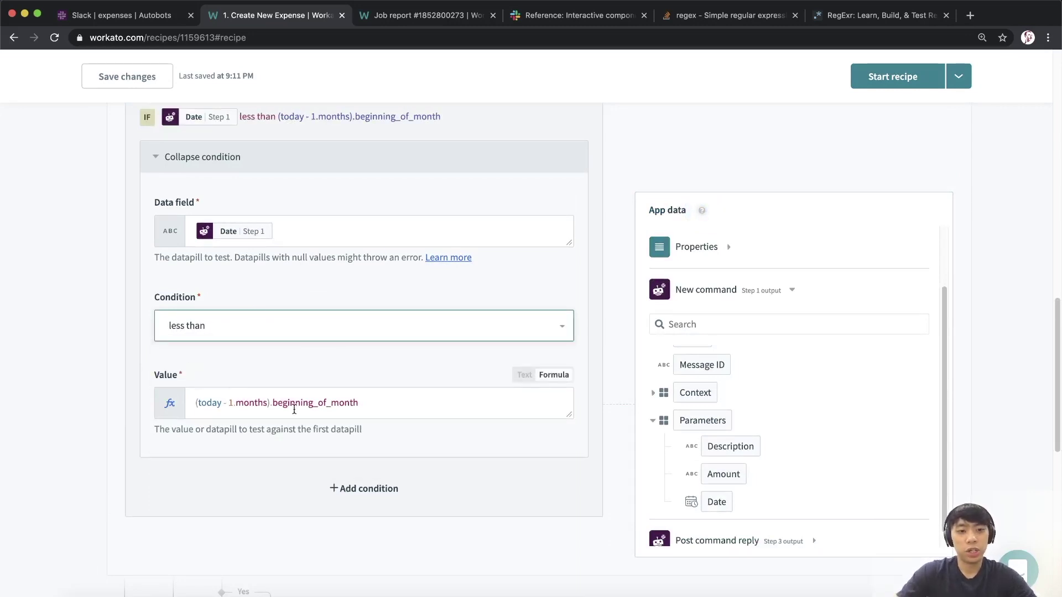
{"action": "scroll", "coordinate": [298, 440], "scroll_direction": "up", "scroll_amount": 3}
{"action": "scroll", "coordinate": [387, 437], "scroll_direction": "up", "scroll_amount": 1}
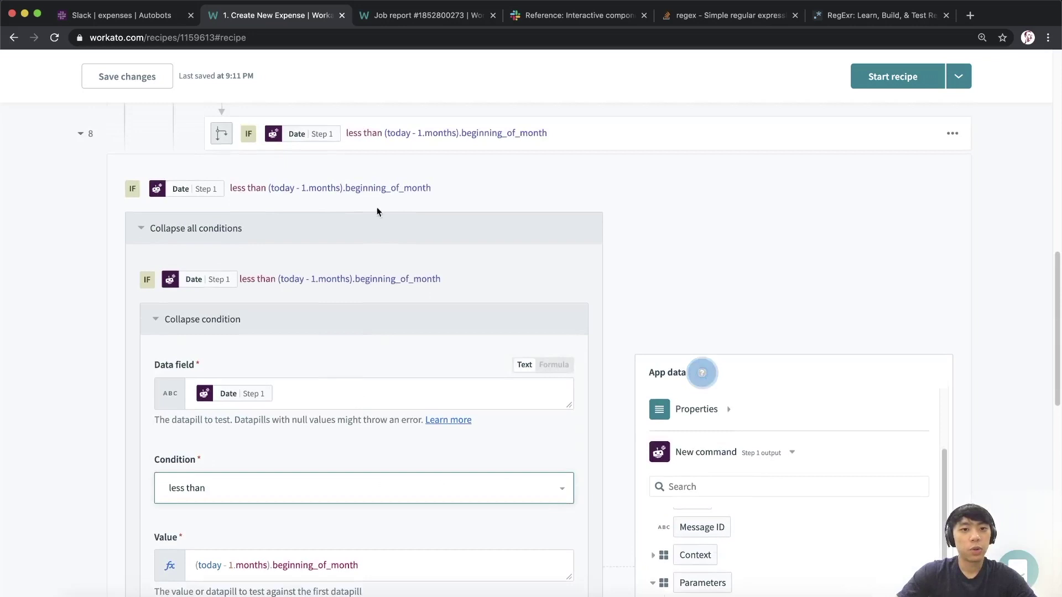
{"action": "left_click", "coordinate": [394, 143]}
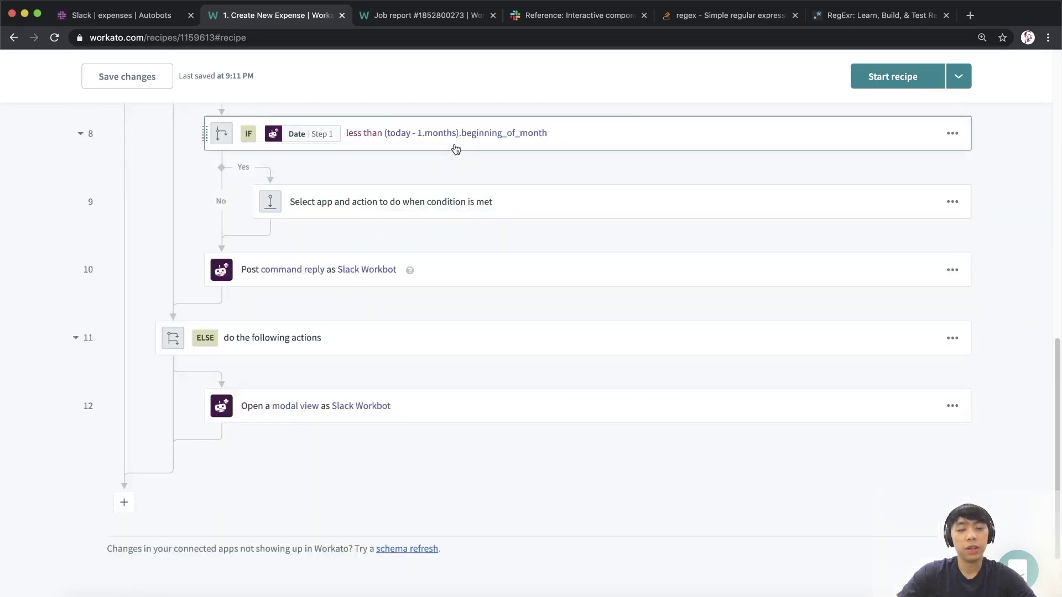
- Review the validation steps, then switch to Slack and examine the good user experience requirements in the expenses channel
{"action": "scroll", "coordinate": [459, 188], "scroll_direction": "up", "scroll_amount": 2}
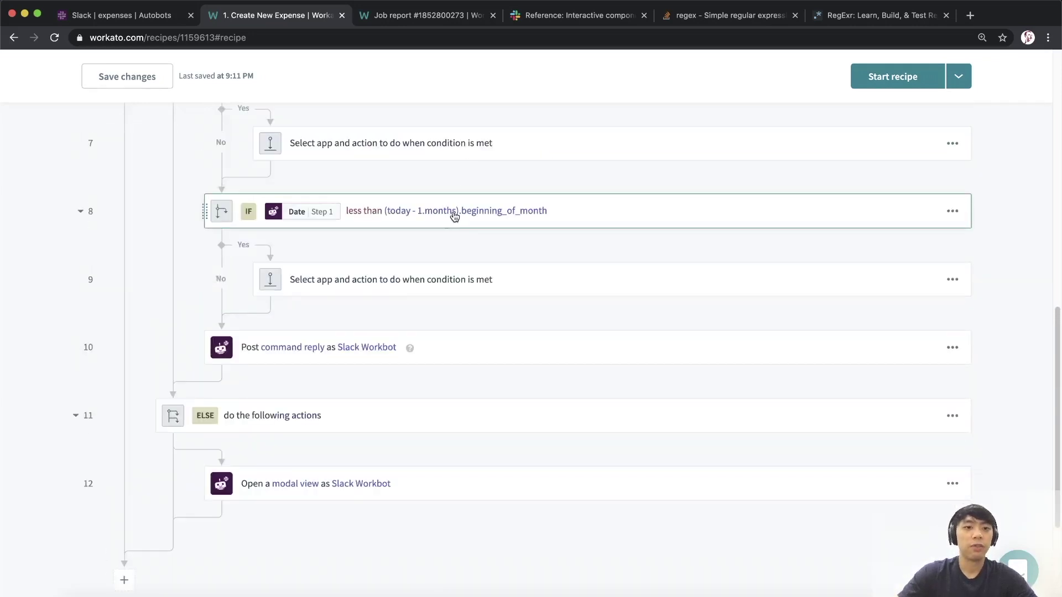
{"action": "scroll", "coordinate": [478, 273], "scroll_direction": "up", "scroll_amount": 3}
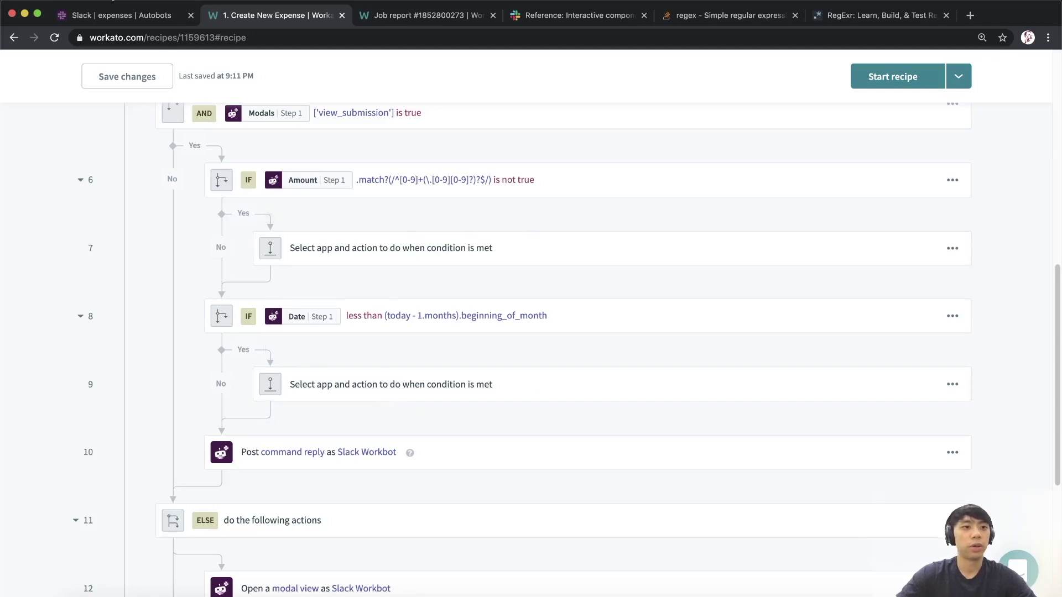
{"action": "left_click", "coordinate": [110, 17]}
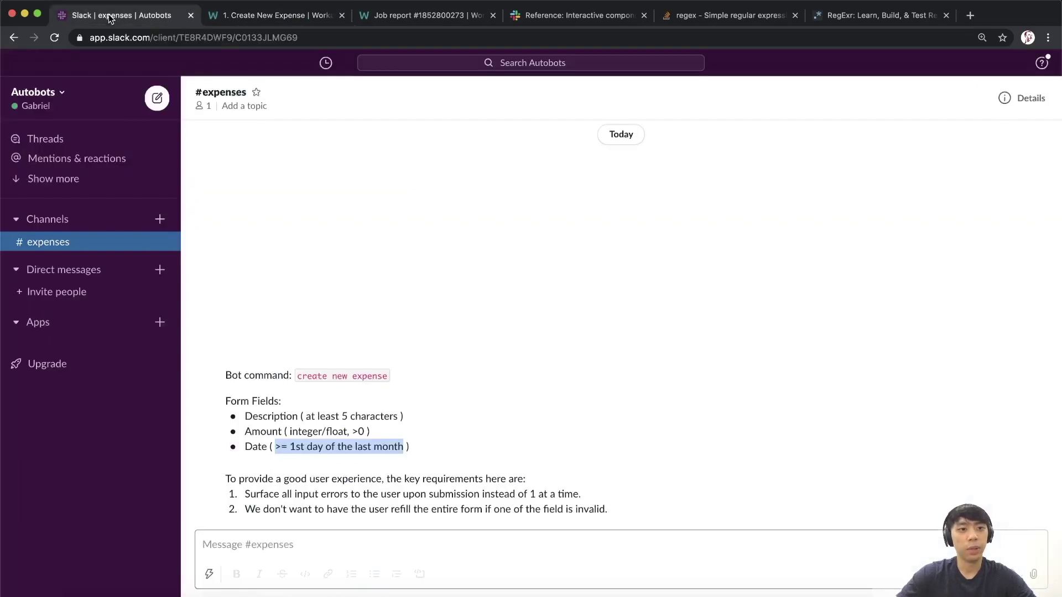
{"action": "left_click", "coordinate": [443, 483]}
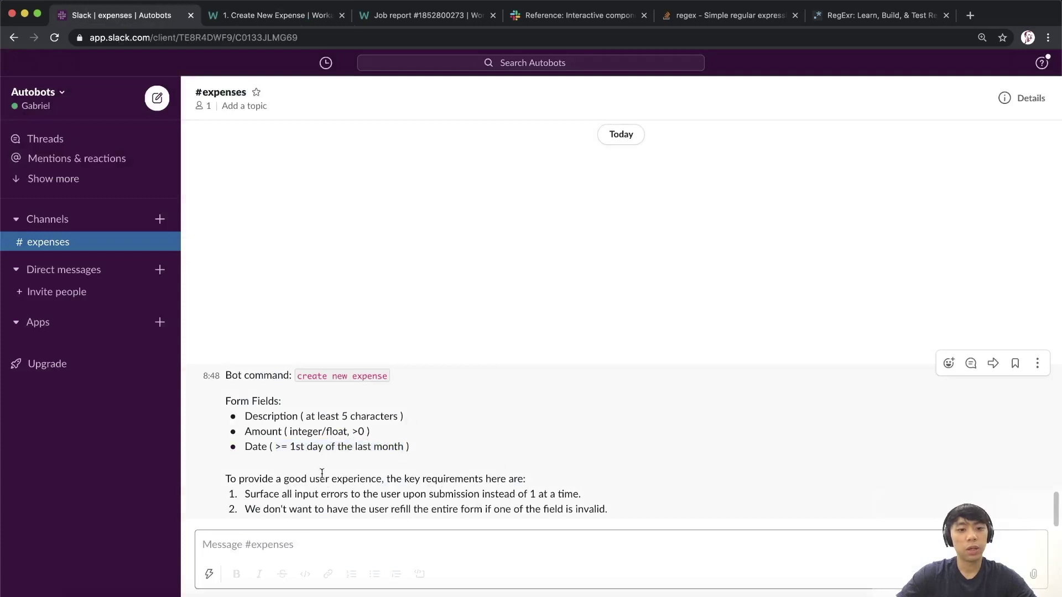
{"action": "left_click_drag", "start_coordinate": [285, 479], "coordinate": [397, 483]}
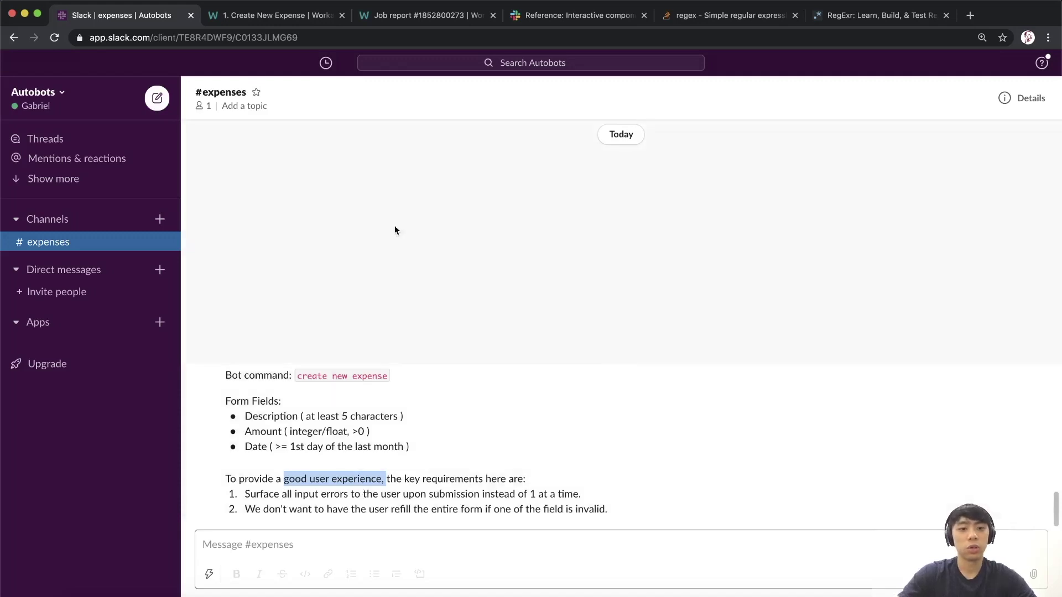
- Return to the Workato recipe and insert a Variables by Workato "Create list" action before the Amount check
{"action": "left_click", "coordinate": [289, 16]}
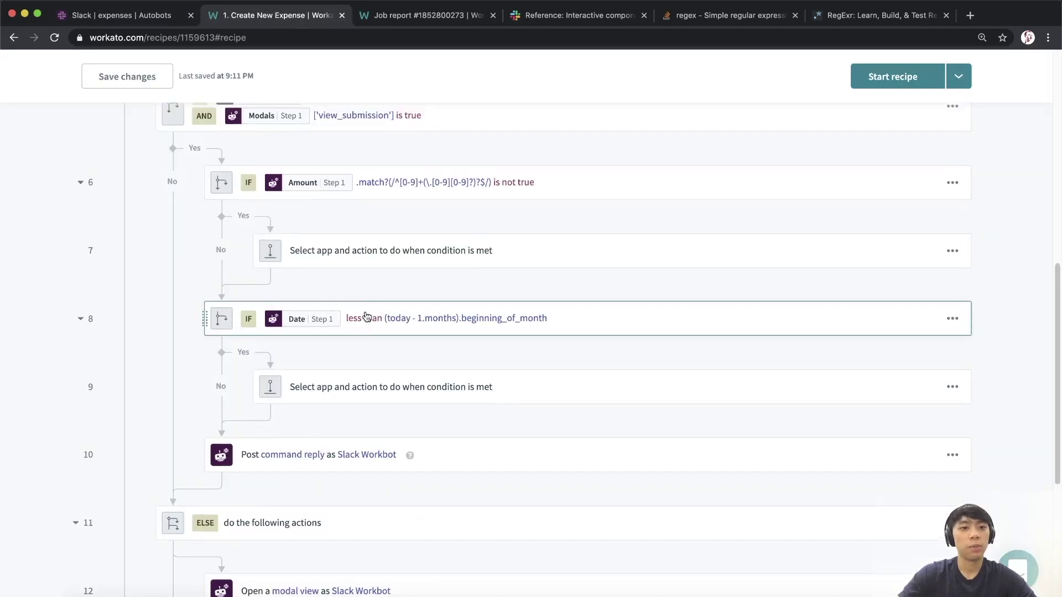
{"action": "scroll", "coordinate": [332, 337], "scroll_direction": "up", "scroll_amount": 1}
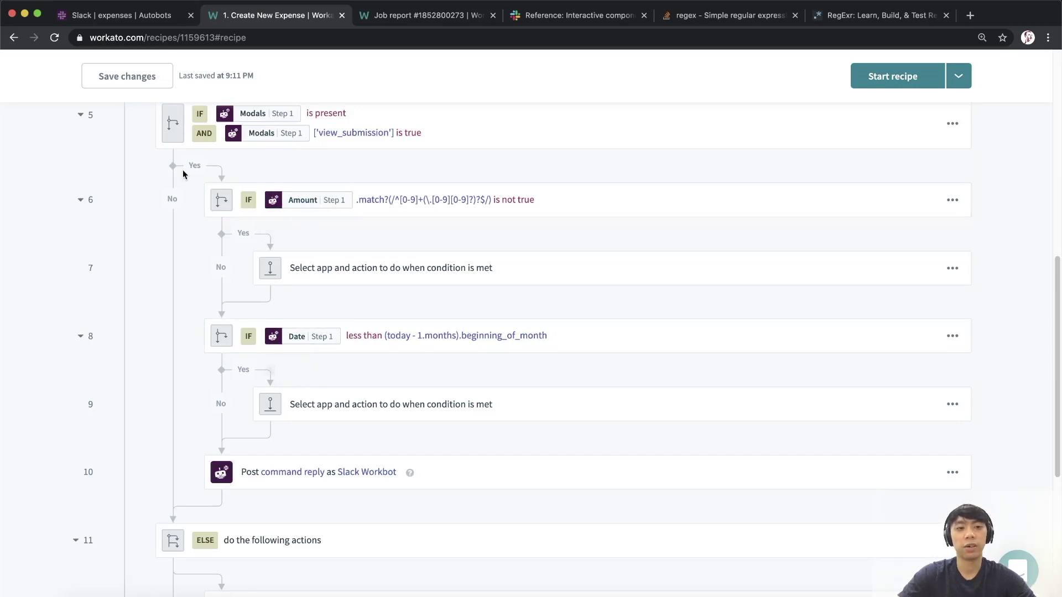
{"action": "left_click", "coordinate": [221, 167]}
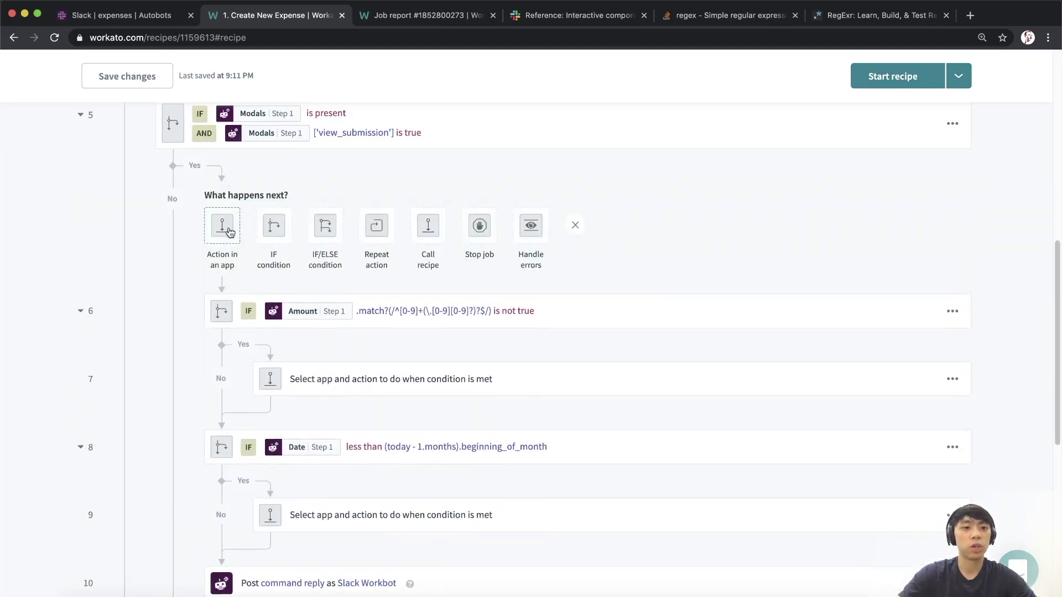
{"action": "left_click", "coordinate": [224, 233]}
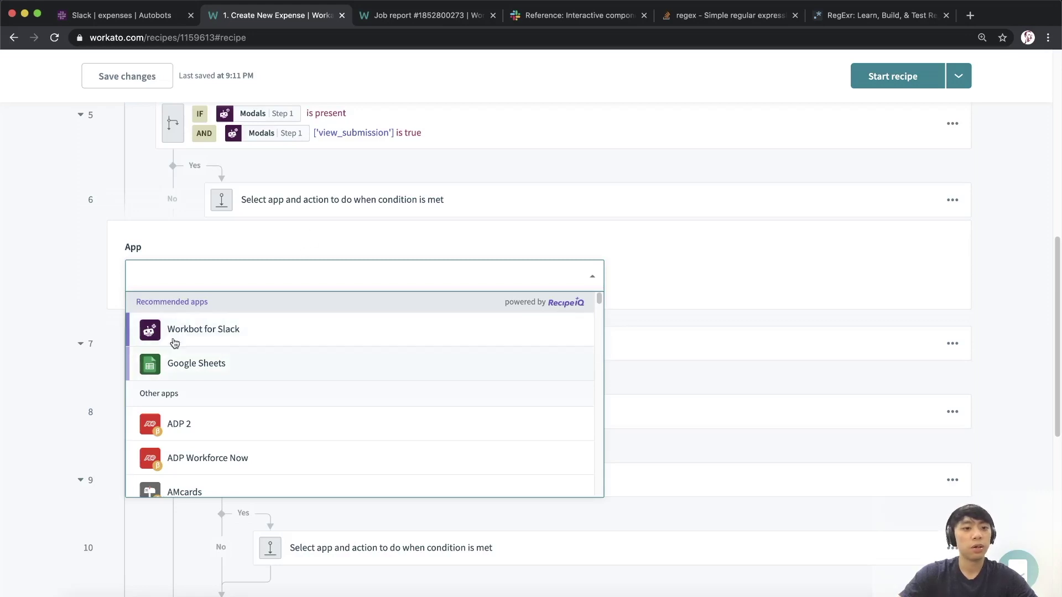
{"action": "type", "text": "list"}
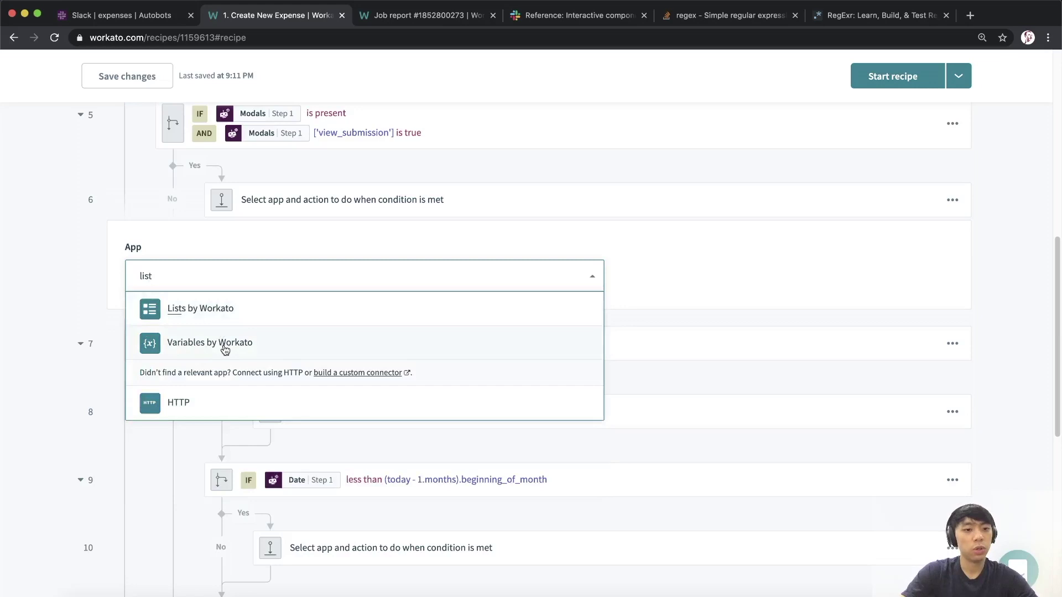
{"action": "left_click", "coordinate": [226, 344]}
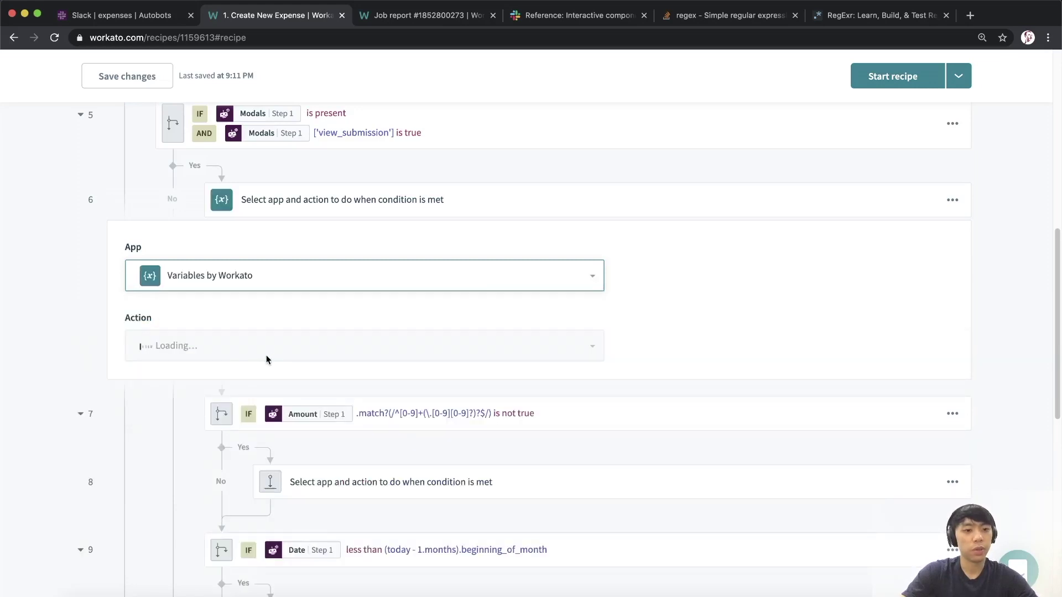
{"action": "left_click", "coordinate": [261, 354]}
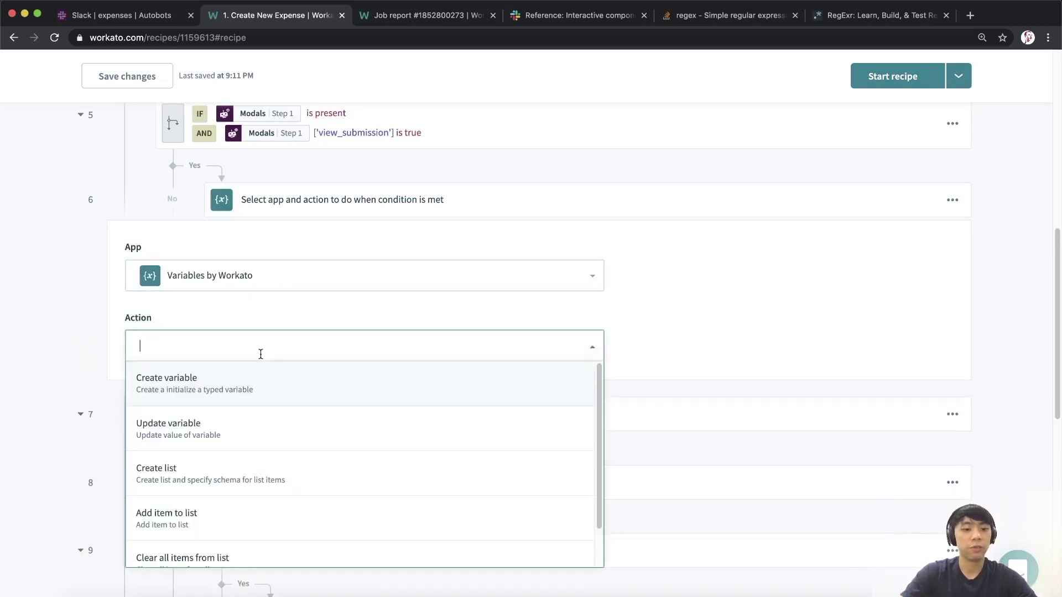
{"action": "type", "text": "crea"}
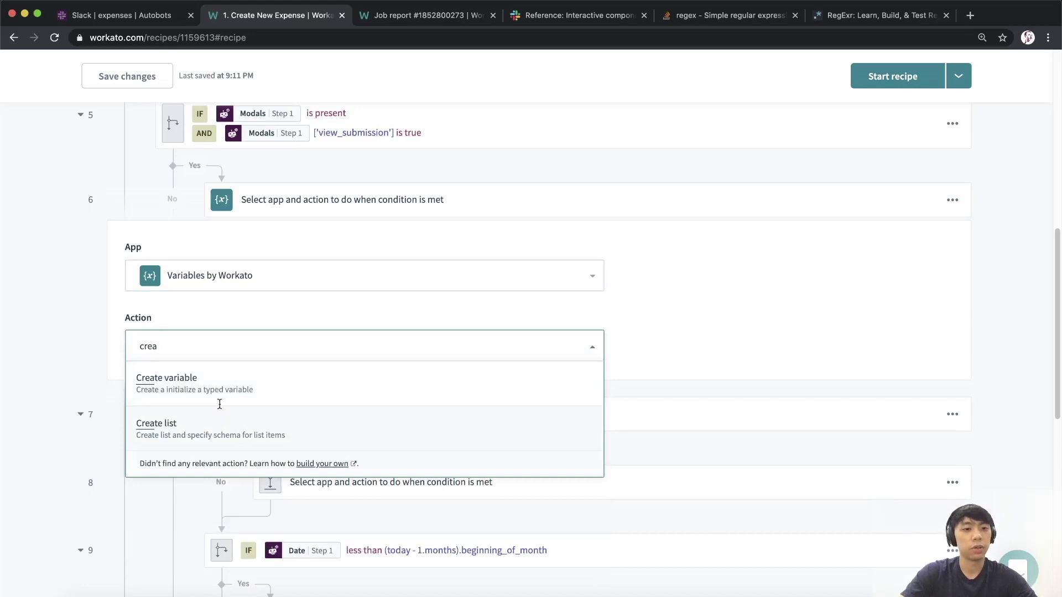
{"action": "left_click", "coordinate": [220, 414]}
{"action": "scroll", "coordinate": [365, 311], "scroll_direction": "down", "scroll_amount": 3}
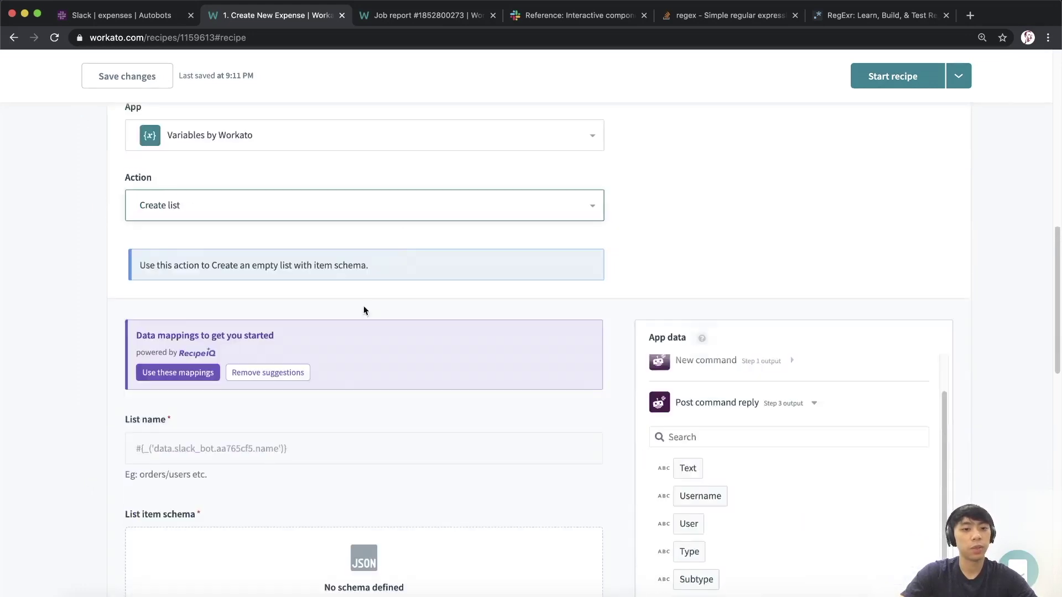
- Remove the suggested data mappings and name the list Form Errors
{"action": "left_click", "coordinate": [272, 373]}
{"action": "left_click", "coordinate": [334, 360]}
{"action": "scroll", "coordinate": [343, 275], "scroll_direction": "down", "scroll_amount": 2}
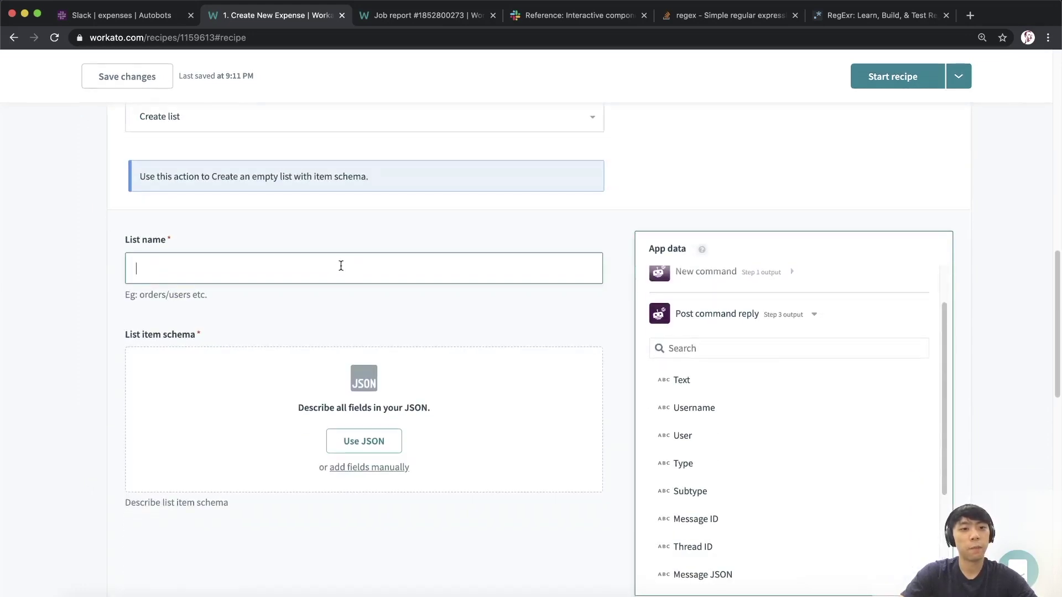
{"action": "type", "text": "Form Errors"}
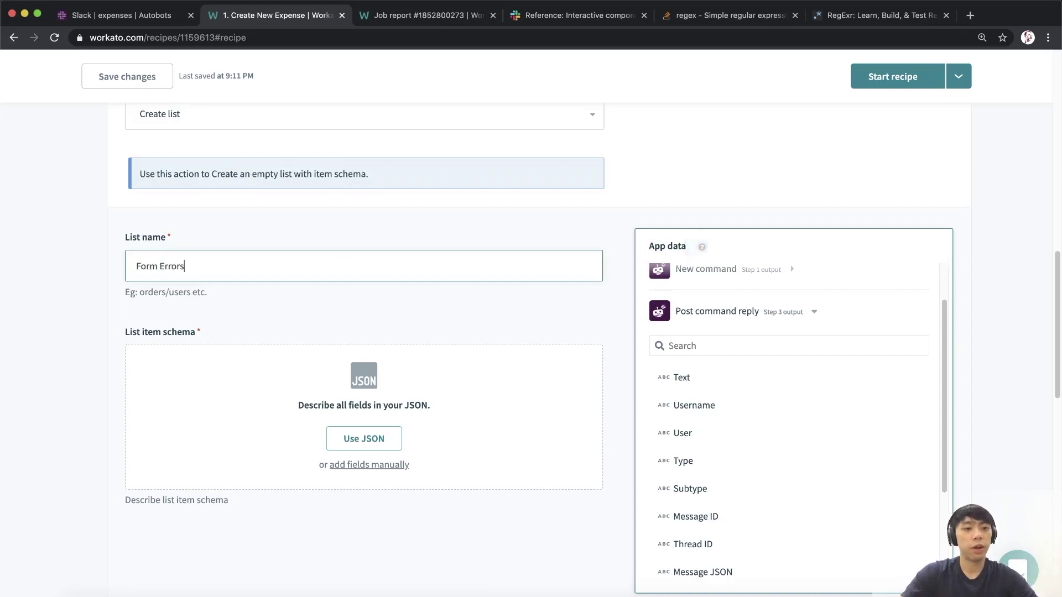
- Add a required string field named error to the list item schema and collapse the Create list step
{"action": "left_click", "coordinate": [365, 465]}
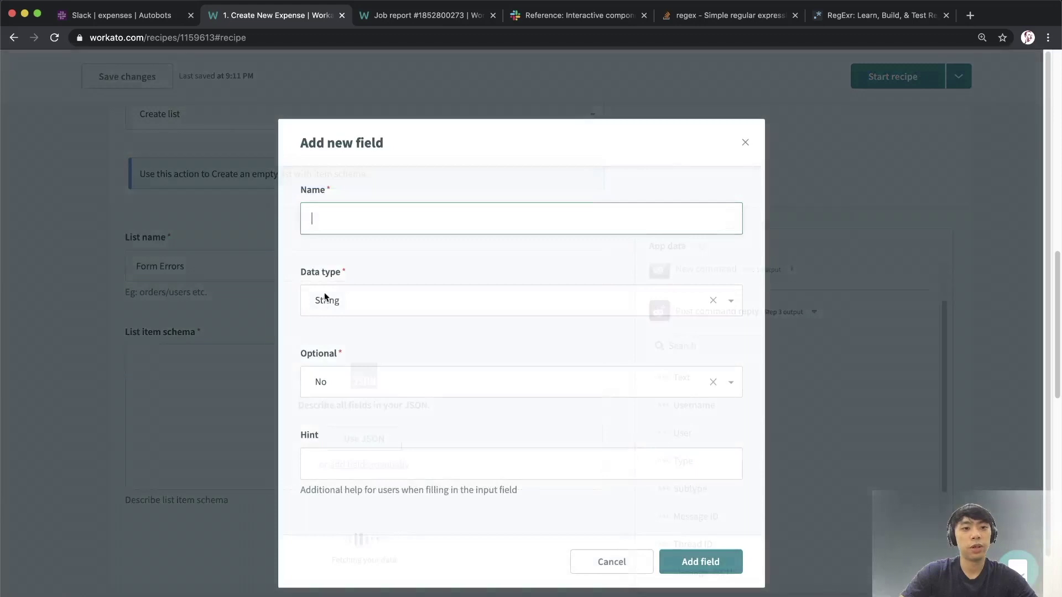
{"action": "type", "text": "e"}
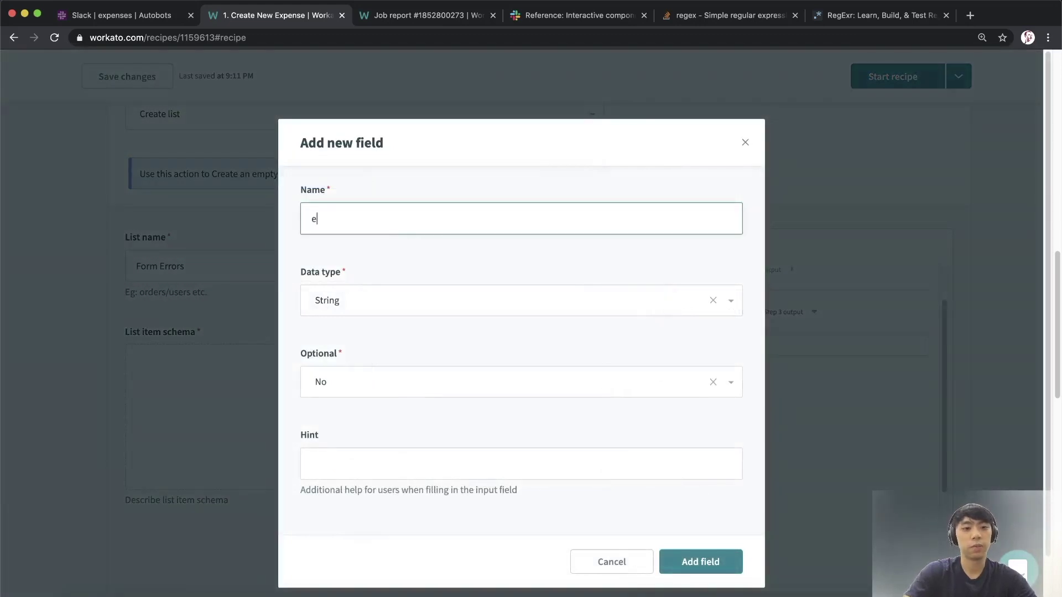
{"action": "type", "text": "rrors"}
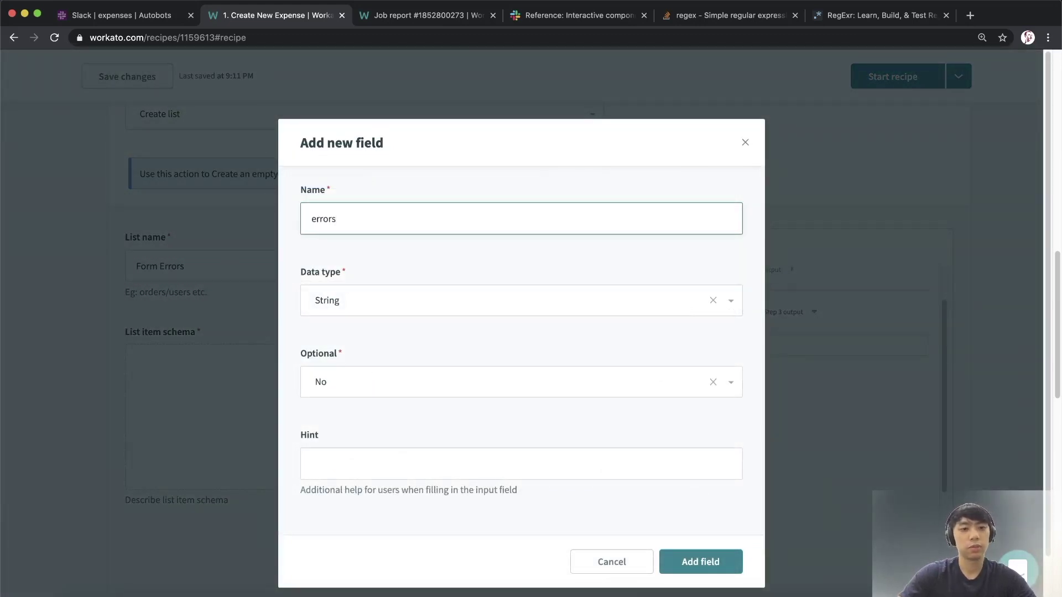
{"action": "left_click", "coordinate": [704, 553]}
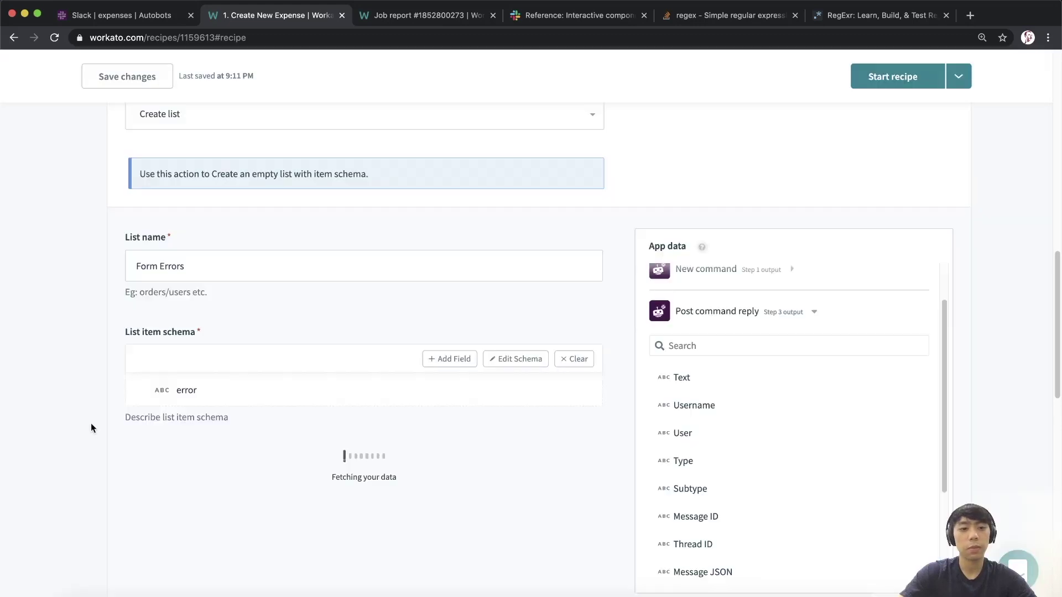
{"action": "scroll", "coordinate": [92, 420], "scroll_direction": "up", "scroll_amount": 5}
{"action": "left_click", "coordinate": [390, 257]}
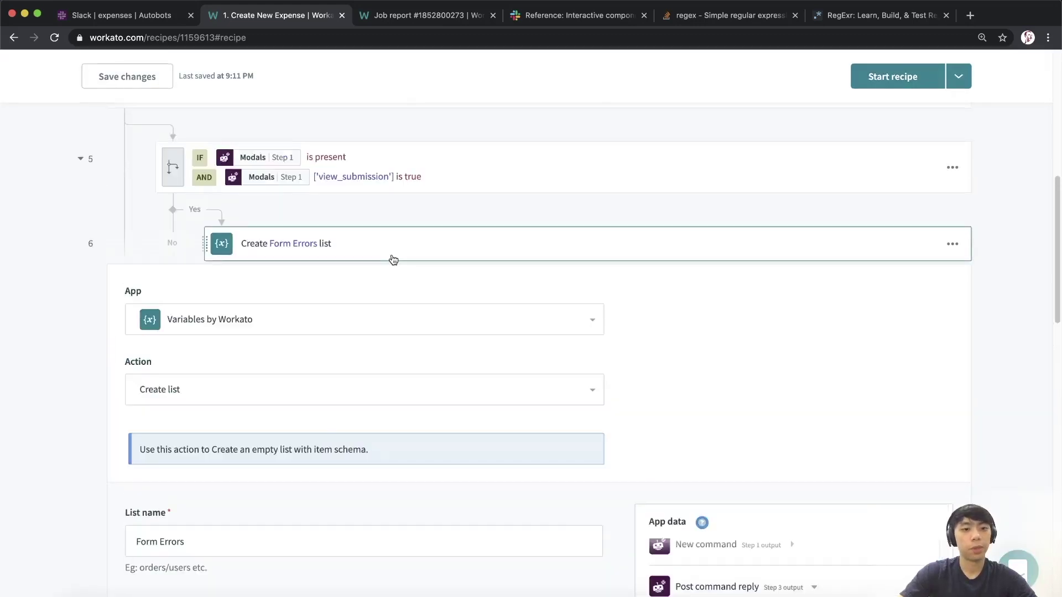
- Set the empty action under the Amount check to the Variables by Workato "Add item to list" action
{"action": "scroll", "coordinate": [387, 256], "scroll_direction": "down", "scroll_amount": 1}
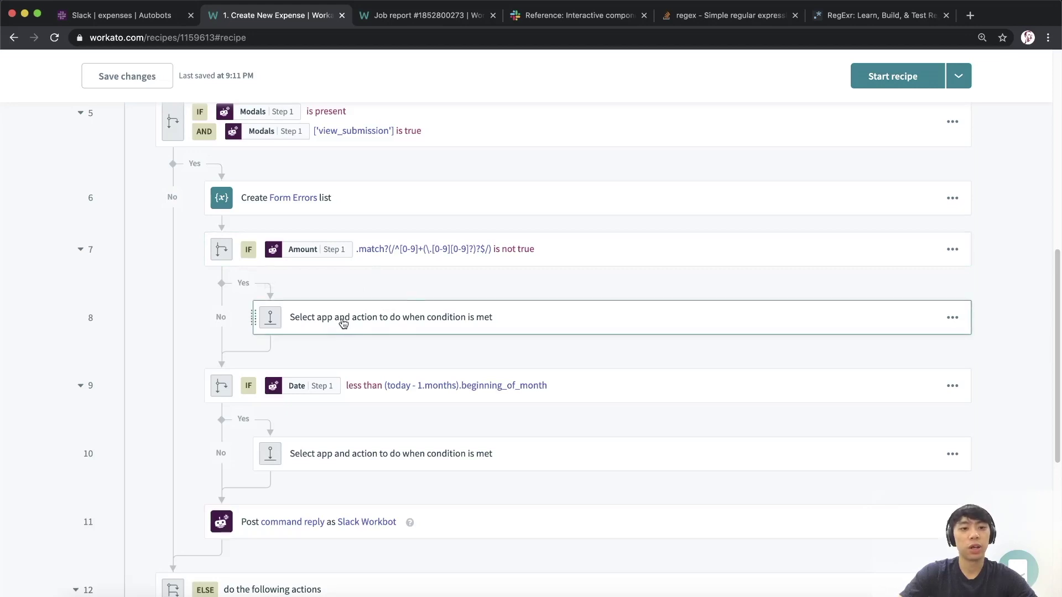
{"action": "left_click", "coordinate": [432, 307]}
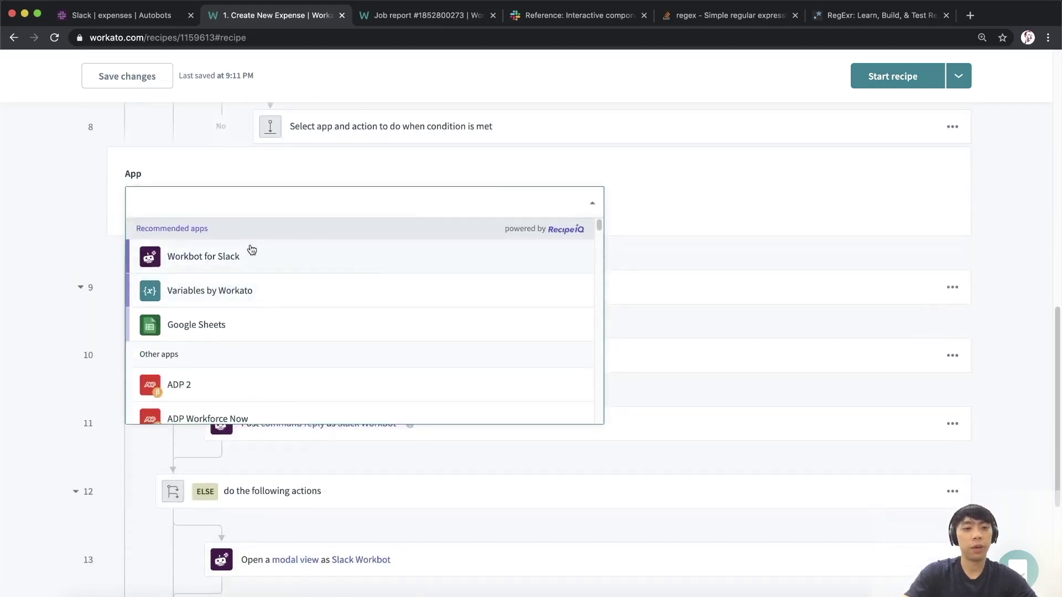
{"action": "type", "text": "list"}
{"action": "key", "text": "Return"}
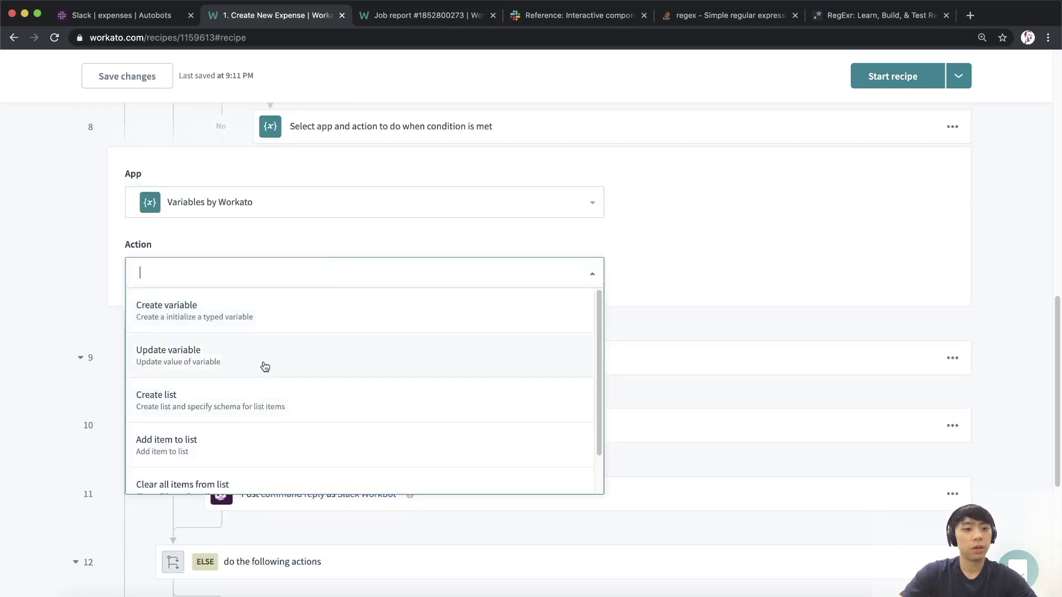
{"action": "left_click", "coordinate": [233, 442]}
- Select the Form Errors list from step 6 as the list to update
{"action": "left_click", "coordinate": [328, 420]}
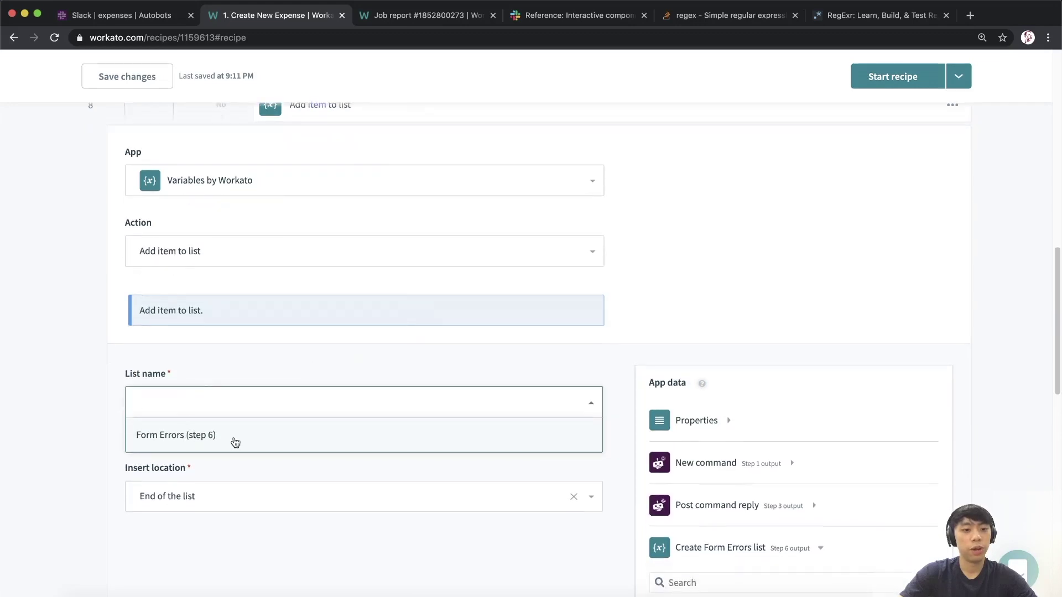
{"action": "left_click", "coordinate": [235, 441]}
{"action": "scroll", "coordinate": [502, 286], "scroll_direction": "down", "scroll_amount": 3}
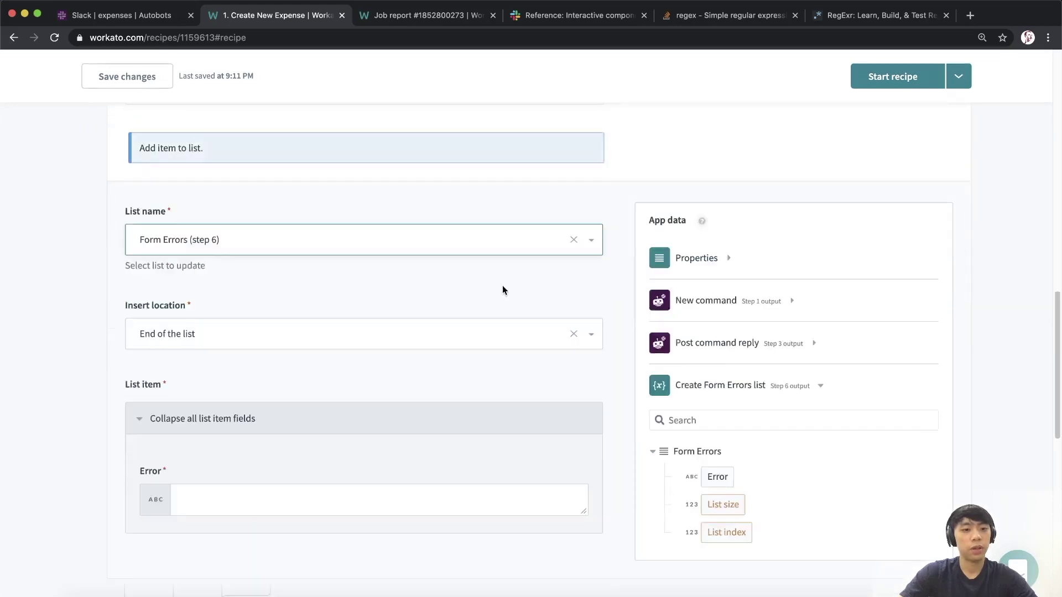
- Set the list item's error message to "The amount field needs be either an integer or a float (to 2 decimal places)"
{"action": "left_click", "coordinate": [304, 442]}
{"action": "scroll", "coordinate": [387, 354], "scroll_direction": "down", "scroll_amount": 3}
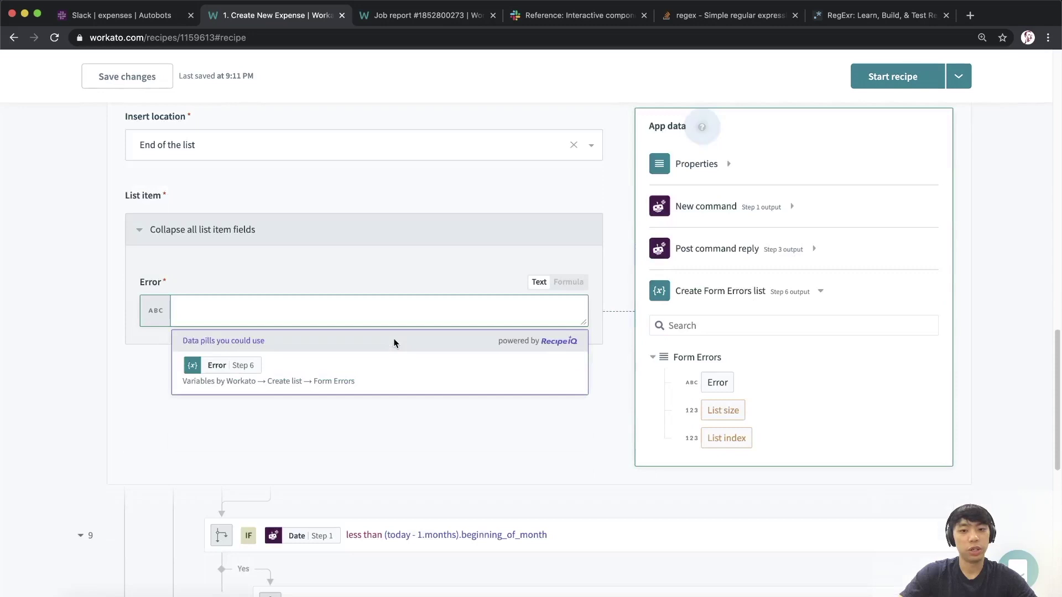
{"action": "scroll", "coordinate": [389, 340], "scroll_direction": "up", "scroll_amount": 6}
{"action": "scroll", "coordinate": [388, 346], "scroll_direction": "up", "scroll_amount": 2}
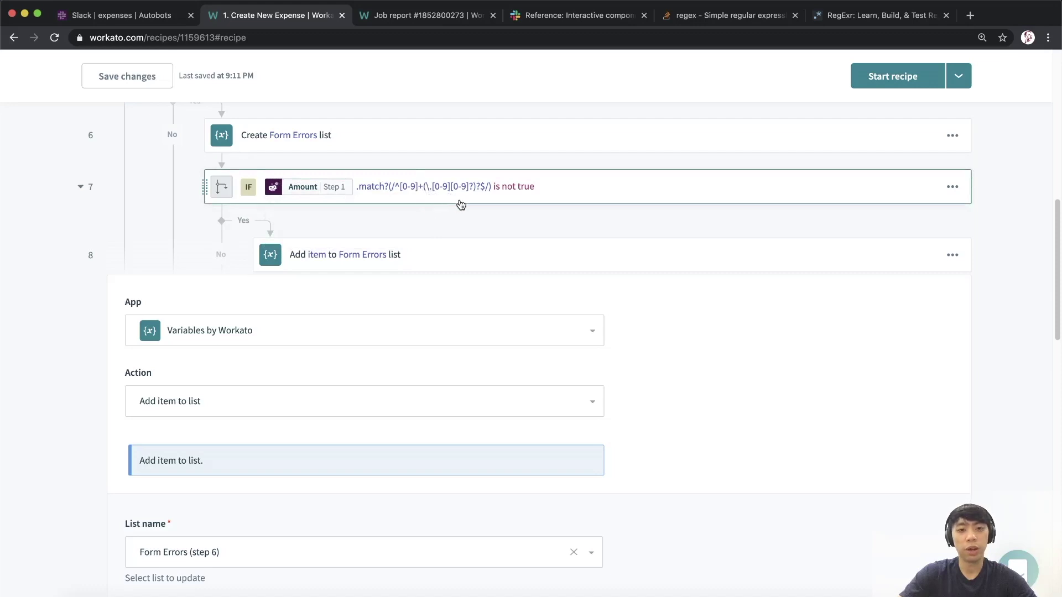
{"action": "scroll", "coordinate": [410, 290], "scroll_direction": "down", "scroll_amount": 8}
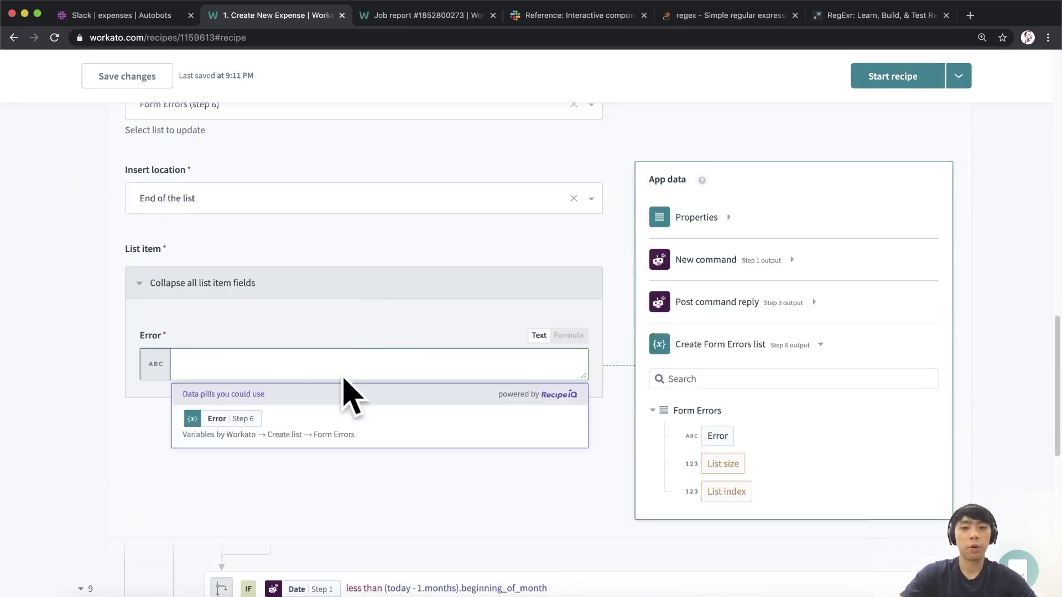
{"action": "type", "text": "The amount field needs be"}
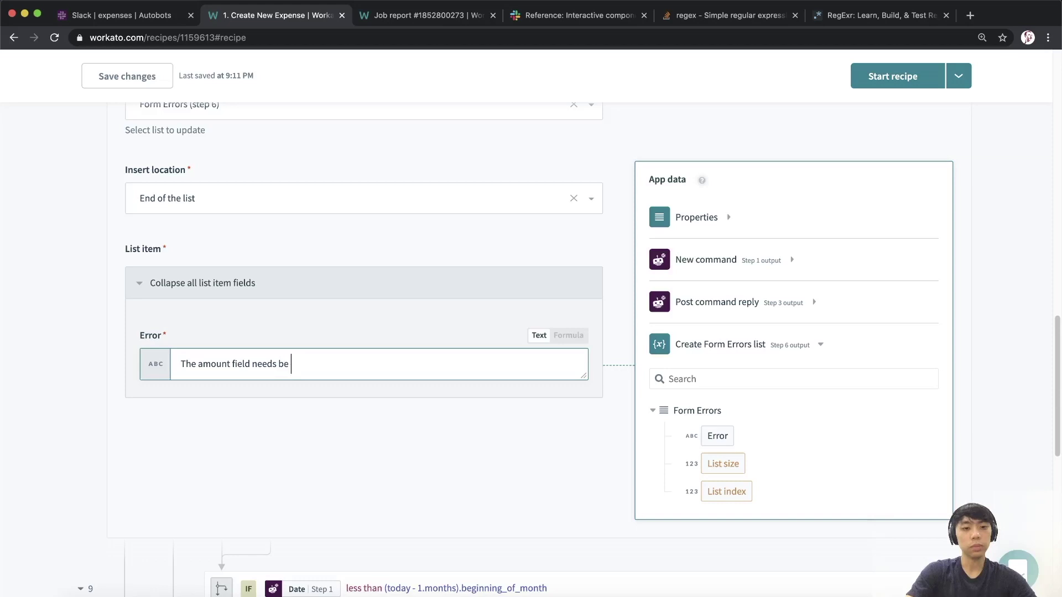
{"action": "type", "text": "t"}
{"action": "key", "text": "BackSpace"}
{"action": "key", "text": "BackSpace"}
{"action": "key", "text": "BackSpace"}
{"action": "type", "text": "either an integer or a"}
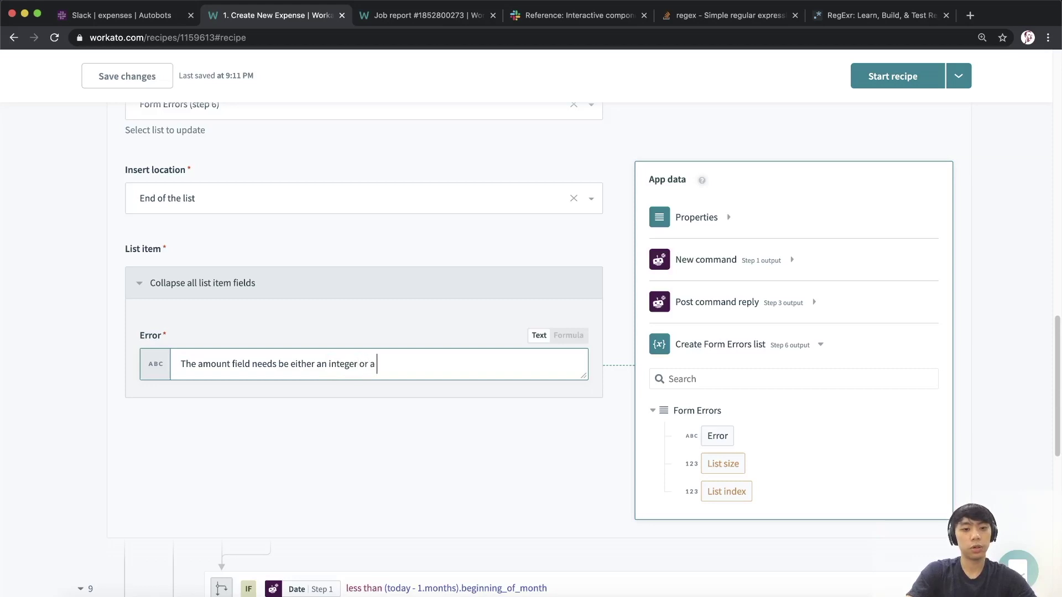
{"action": "type", "text": "(to 2 decimal places"}
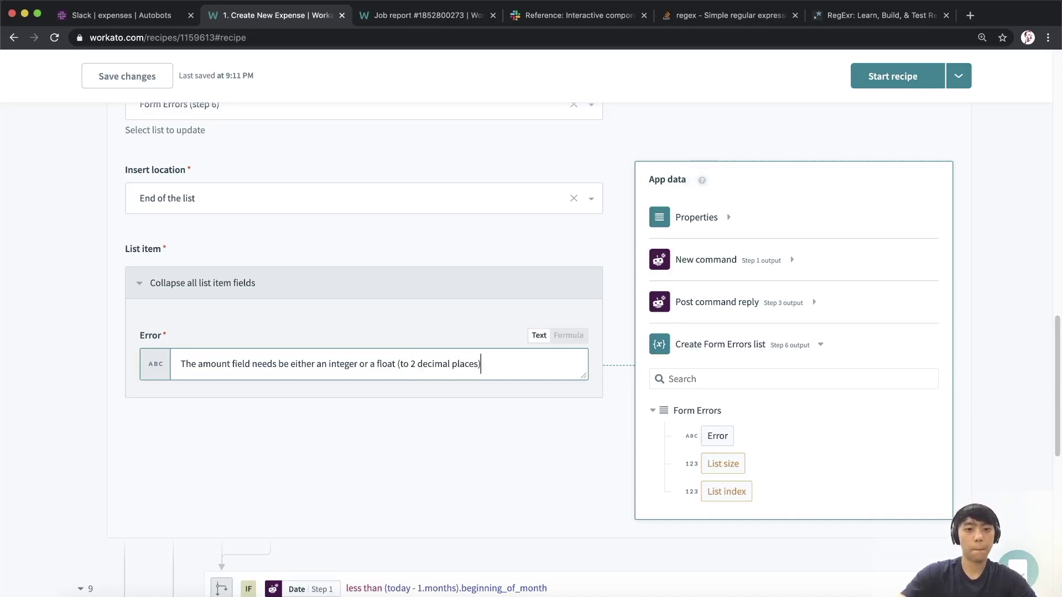
- Amend the amount error message to read "(to 1 or 2 decimal places)" and collapse the Add item step
{"action": "left_click", "coordinate": [411, 364]}
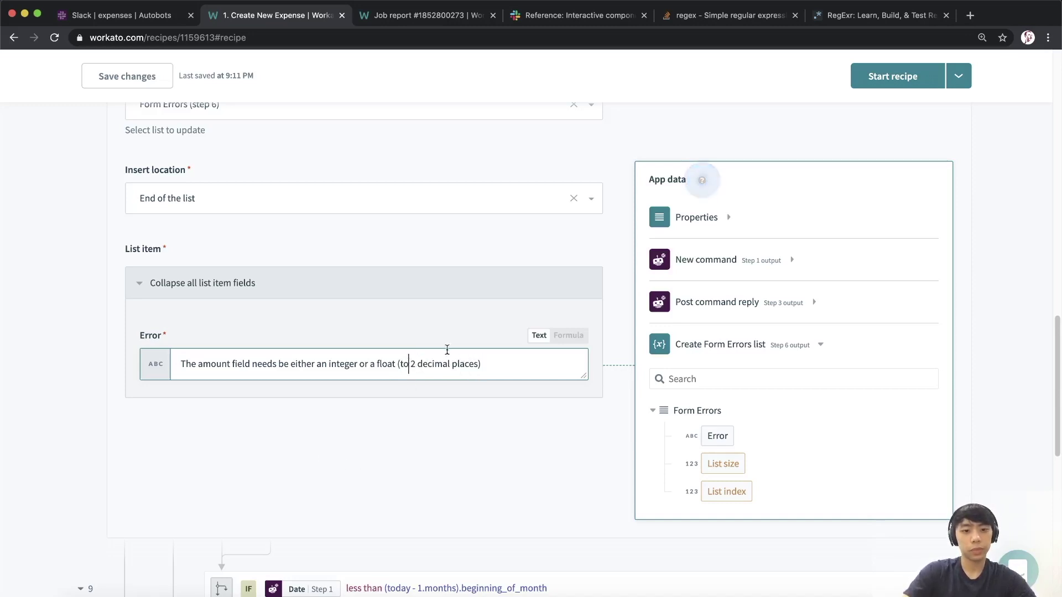
{"action": "type", "text": "1 "}
{"action": "type", "text": "or"}
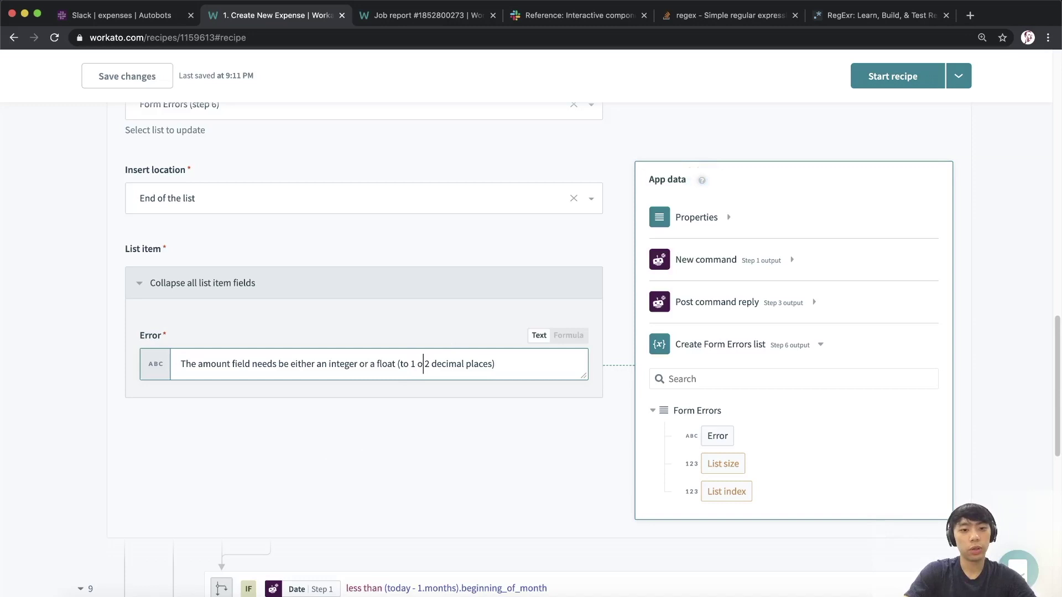
{"action": "left_click", "coordinate": [349, 432]}
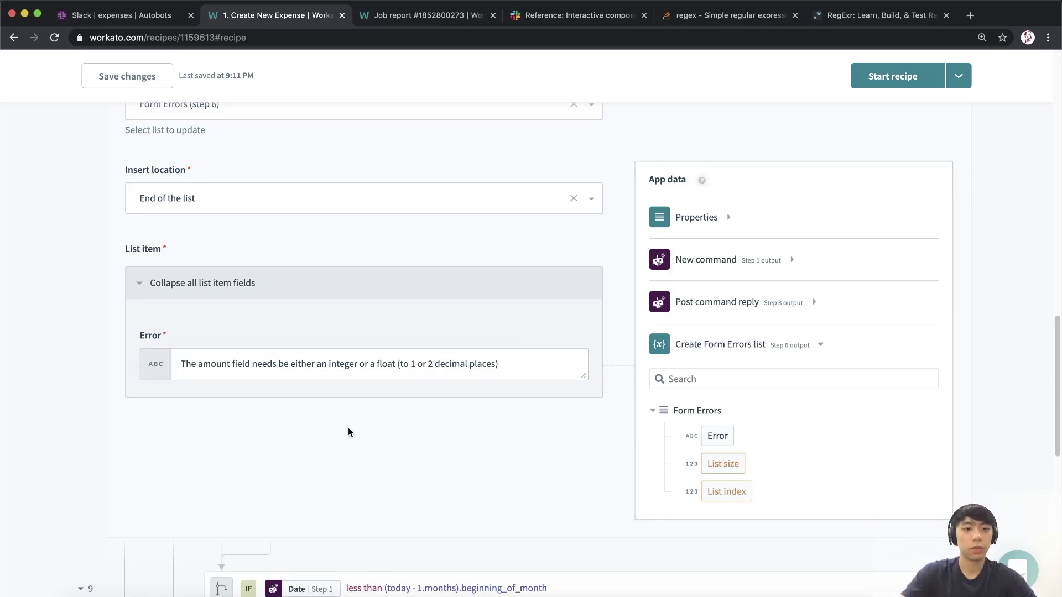
{"action": "scroll", "coordinate": [429, 389], "scroll_direction": "up", "scroll_amount": 4}
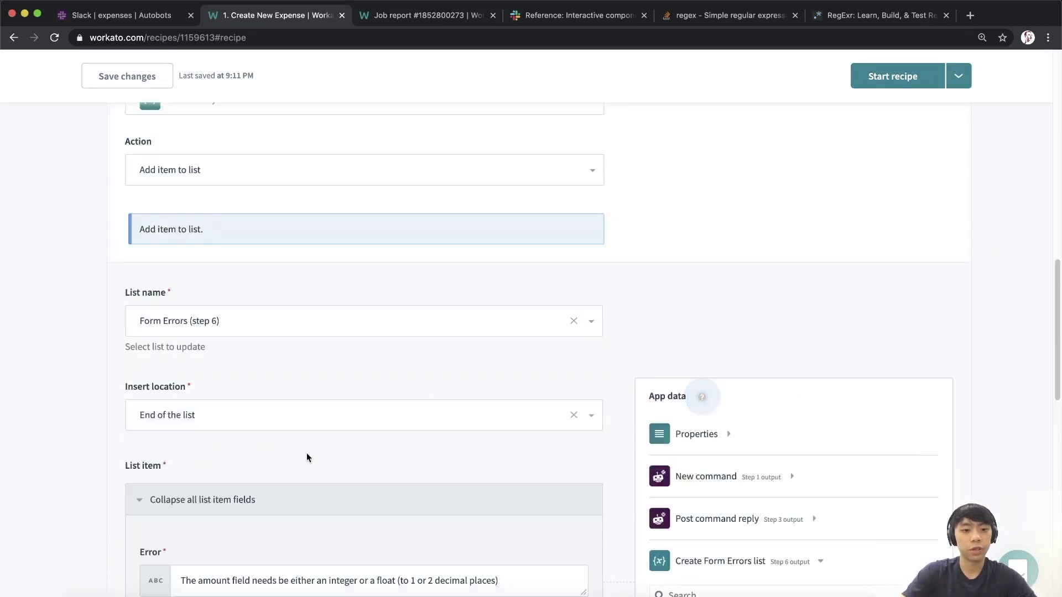
{"action": "scroll", "coordinate": [322, 459], "scroll_direction": "up", "scroll_amount": 2}
{"action": "left_click", "coordinate": [500, 158]}
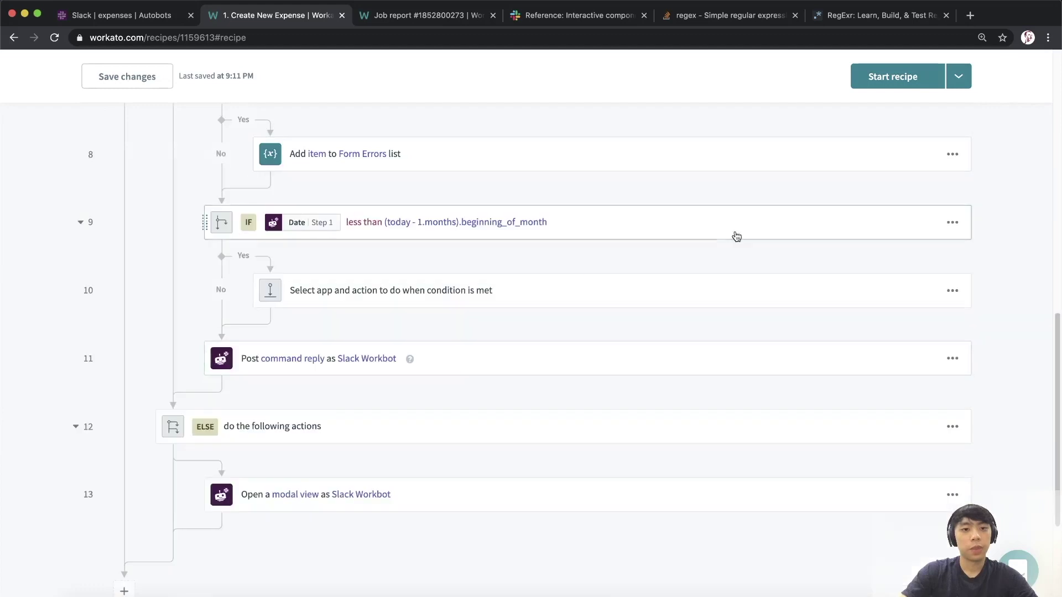
- Clone the Add item to Form Errors list step and place the copy in the Yes branch of the Date check
{"action": "left_click", "coordinate": [952, 155]}
{"action": "left_click", "coordinate": [849, 190]}
{"action": "left_click", "coordinate": [500, 215]}
{"action": "mouse_move", "coordinate": [499, 214]}
{"action": "left_mouse_down"}
{"action": "mouse_move", "coordinate": [631, 280]}
{"action": "mouse_move", "coordinate": [604, 310]}
{"action": "left_mouse_up"}
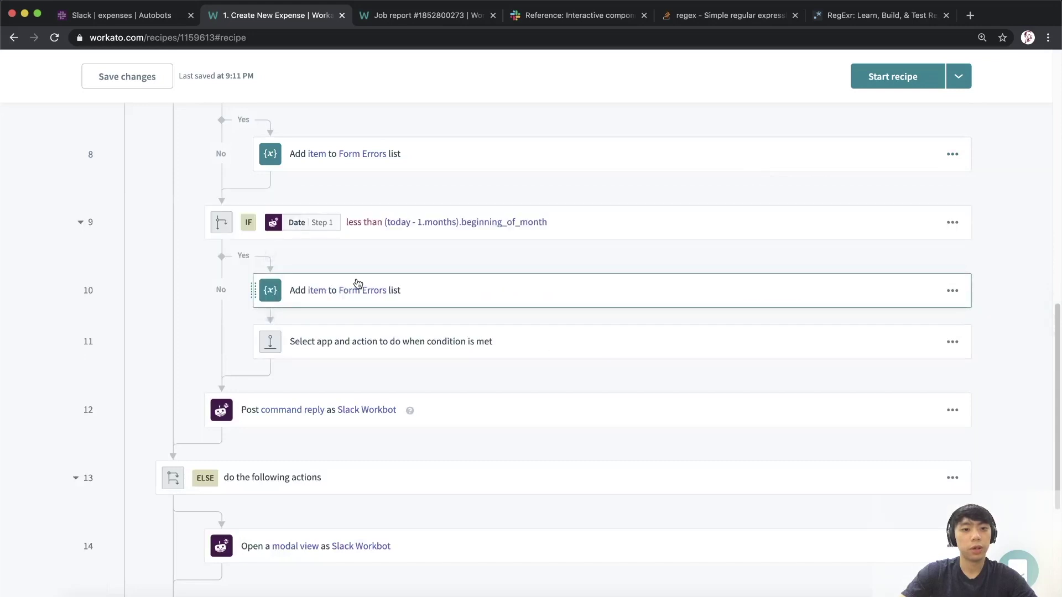
- Set the cloned step's error to "The date of expense must be >= 1st day of last month" and collapse it
{"action": "left_click", "coordinate": [357, 284]}
{"action": "scroll", "coordinate": [227, 430], "scroll_direction": "down", "scroll_amount": 8}
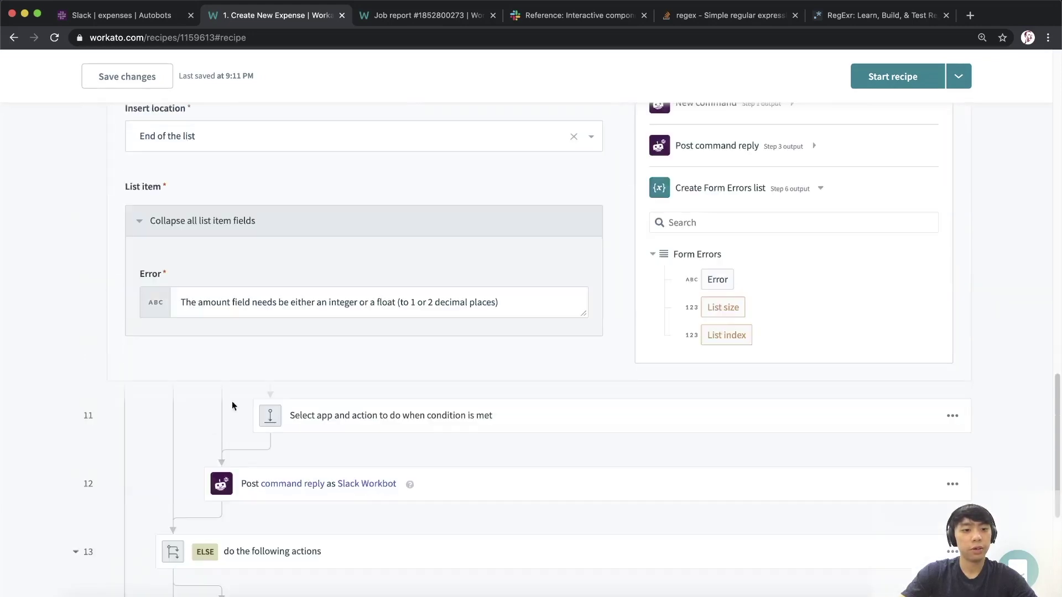
{"action": "triple_click", "coordinate": [442, 294]}
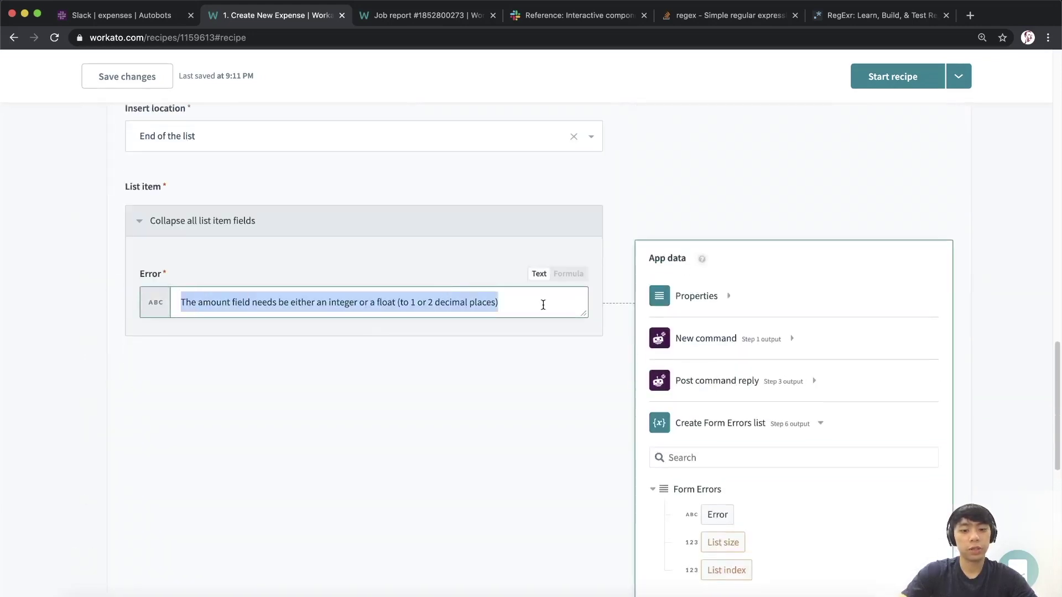
{"action": "type", "text": "The date of expense"}
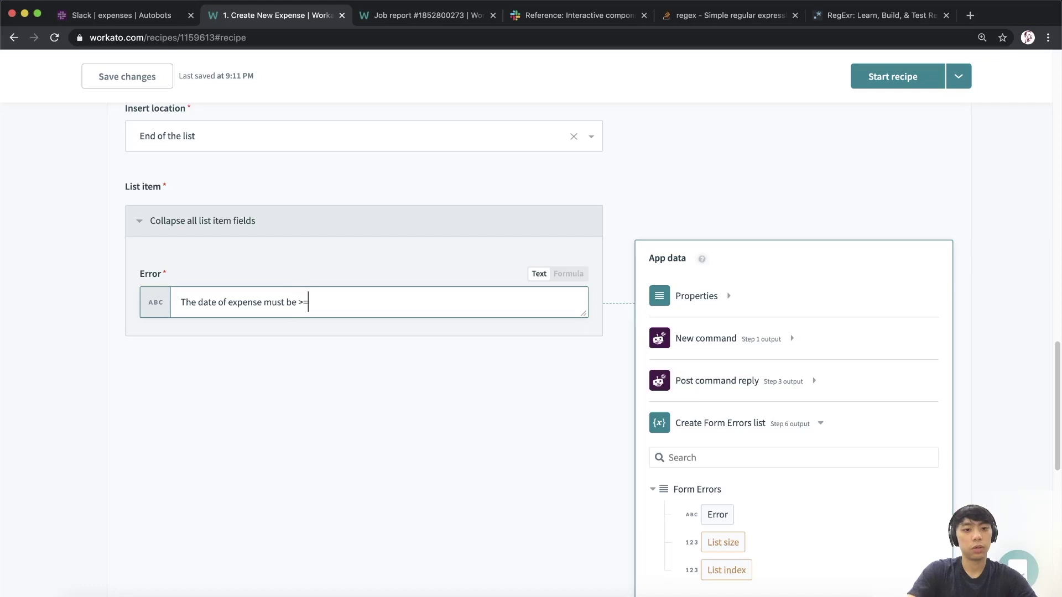
{"action": "type", "text": "must be >= 1st day of th"}
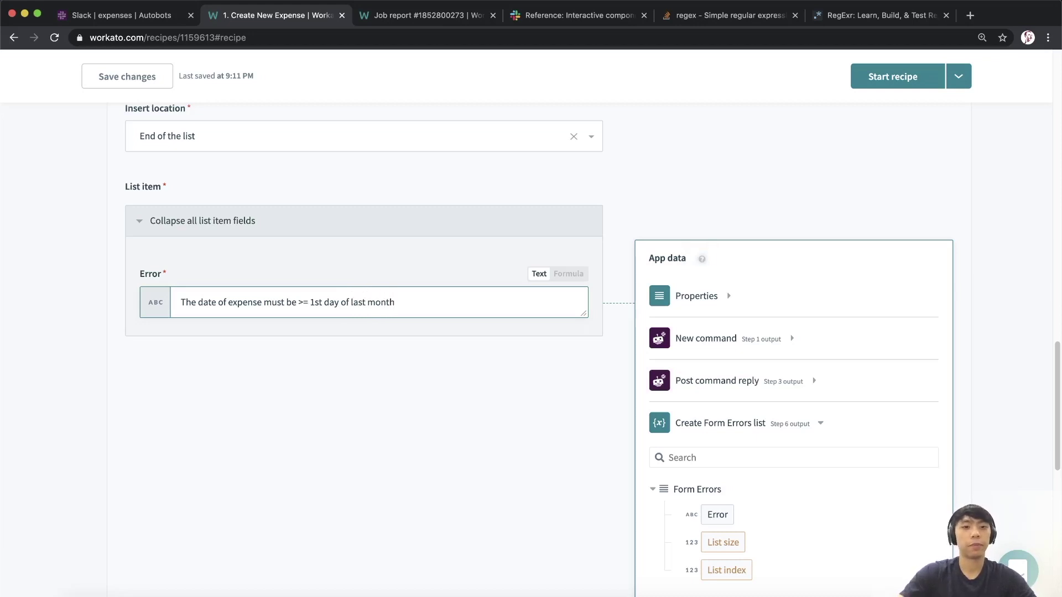
{"action": "scroll", "coordinate": [376, 450], "scroll_direction": "up", "scroll_amount": 2}
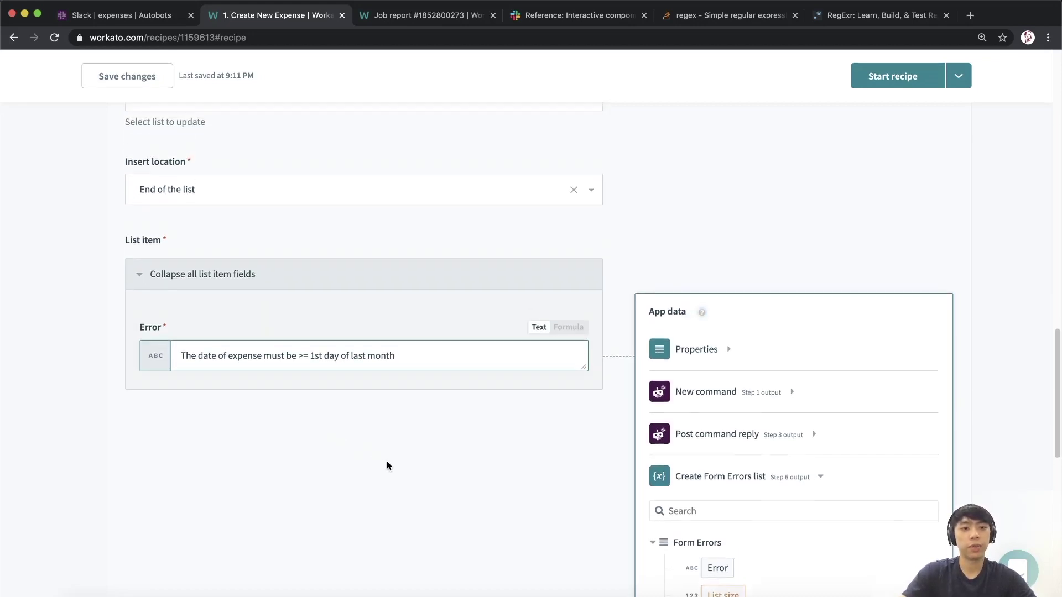
{"action": "scroll", "coordinate": [387, 466], "scroll_direction": "up", "scroll_amount": 10}
{"action": "left_click", "coordinate": [485, 202]}
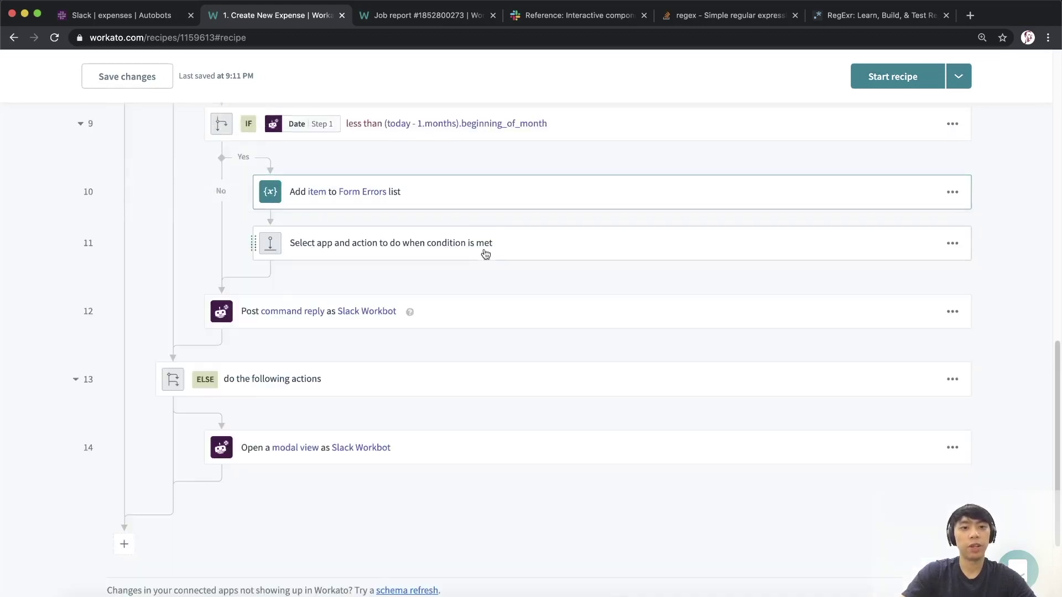
- Delete the empty action placeholder below the Add item step in the Date check's Yes branch
{"action": "scroll", "coordinate": [475, 260], "scroll_direction": "up", "scroll_amount": 4}
{"action": "left_click", "coordinate": [952, 364]}
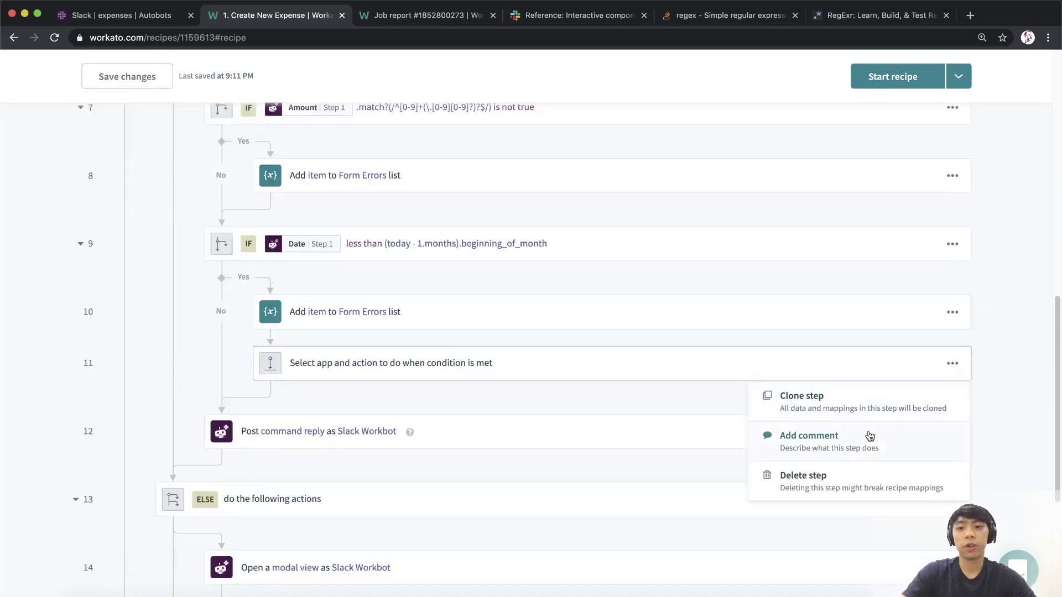
{"action": "left_click", "coordinate": [829, 480]}
{"action": "left_click", "coordinate": [846, 509]}
{"action": "scroll", "coordinate": [634, 430], "scroll_direction": "up", "scroll_amount": 3}
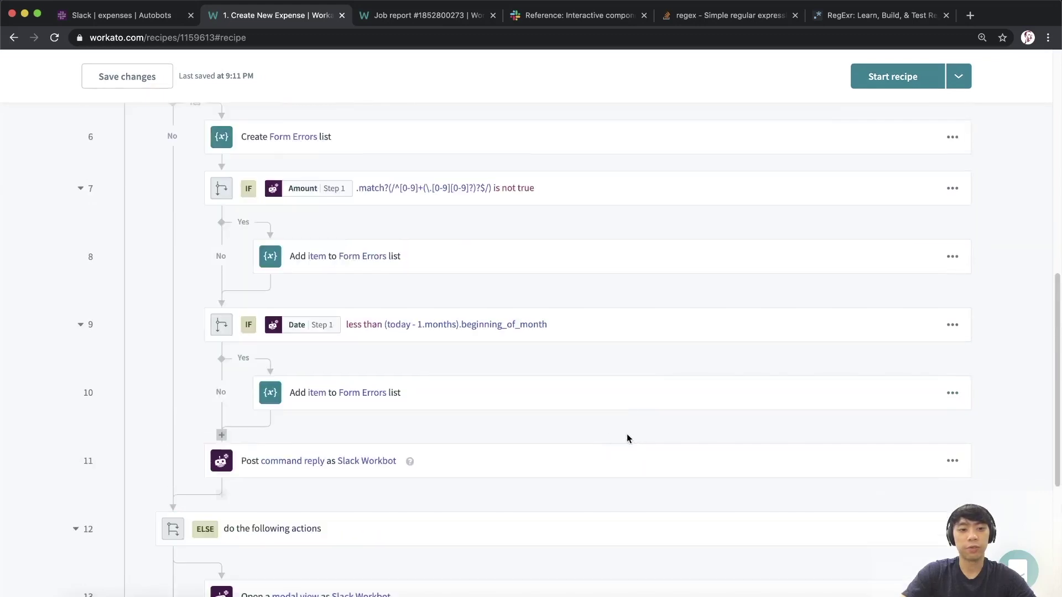
- Delete the Post command reply step that follows the Date check
{"action": "scroll", "coordinate": [524, 426], "scroll_direction": "down", "scroll_amount": 1}
{"action": "scroll", "coordinate": [288, 435], "scroll_direction": "down", "scroll_amount": 5}
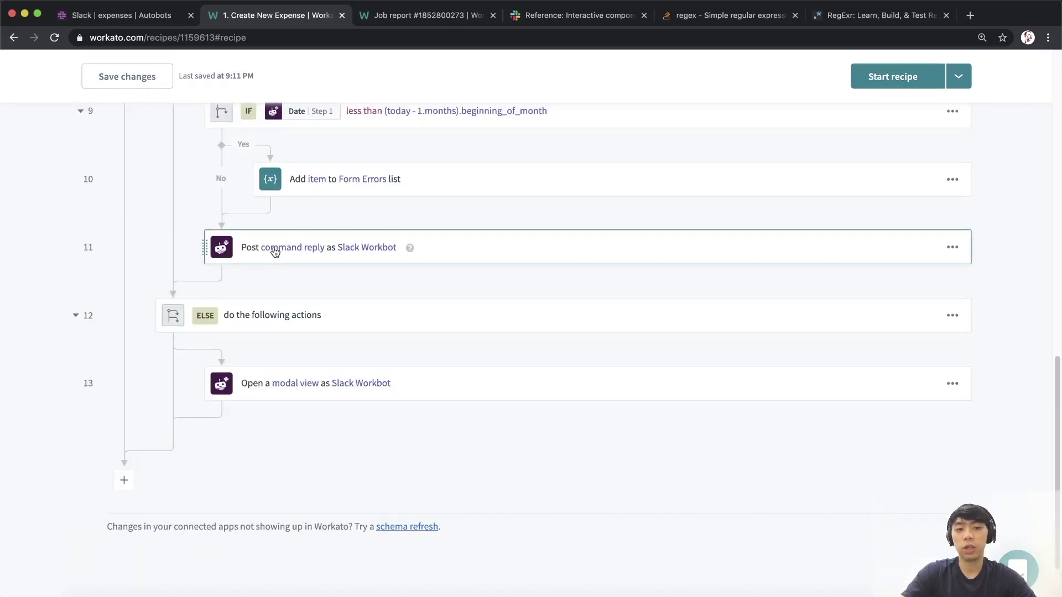
{"action": "left_click", "coordinate": [953, 249]}
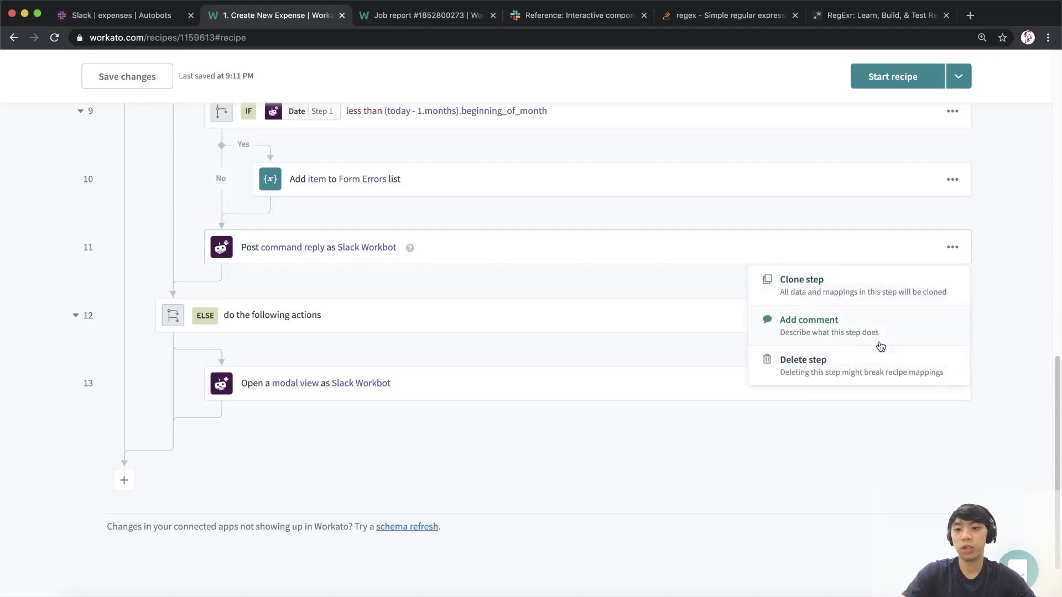
{"action": "left_click", "coordinate": [853, 375]}
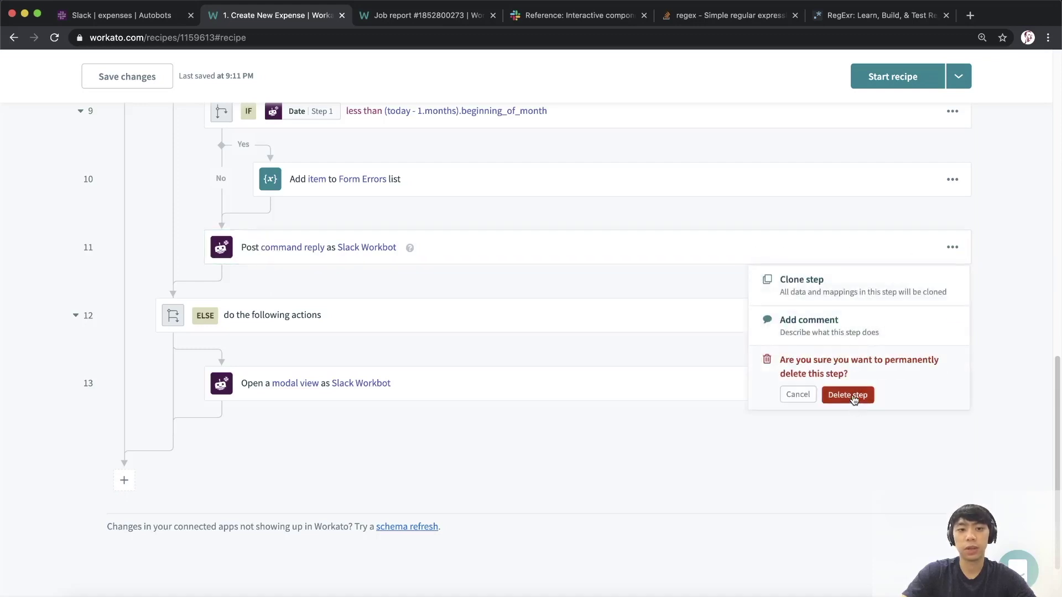
{"action": "left_click", "coordinate": [849, 395]}
{"action": "scroll", "coordinate": [330, 423], "scroll_direction": "up", "scroll_amount": 3}
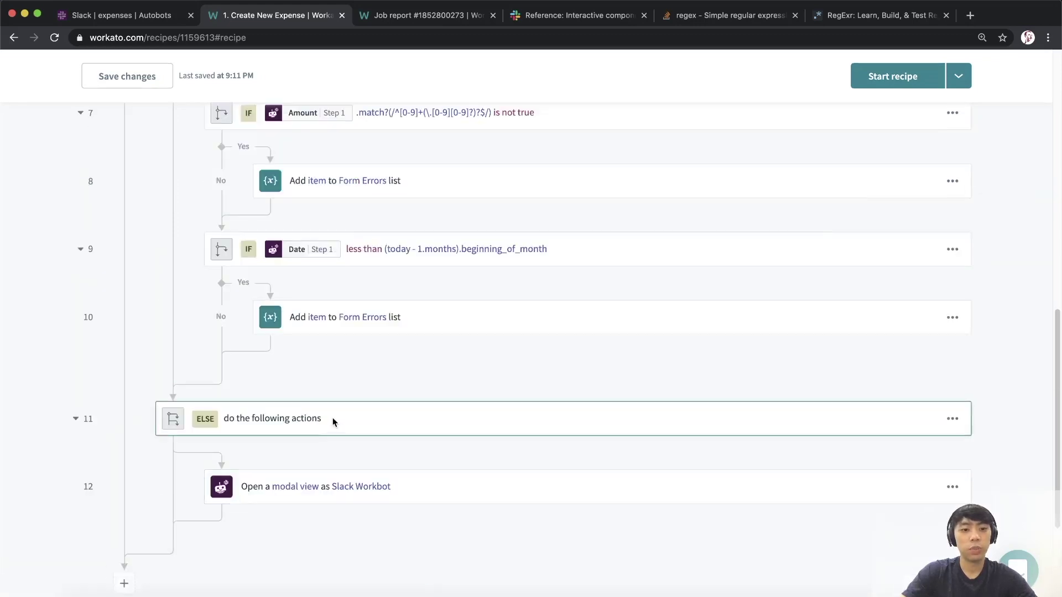
- Move the Open a modal view step out of the inner ELSE branch to directly after that block
{"action": "scroll", "coordinate": [331, 422], "scroll_direction": "down", "scroll_amount": 1}
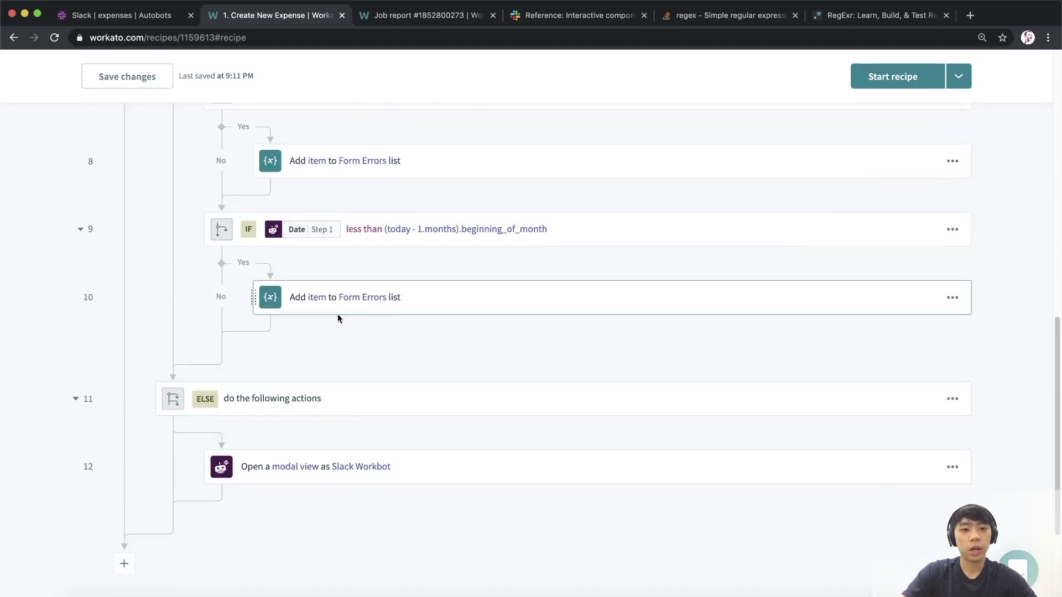
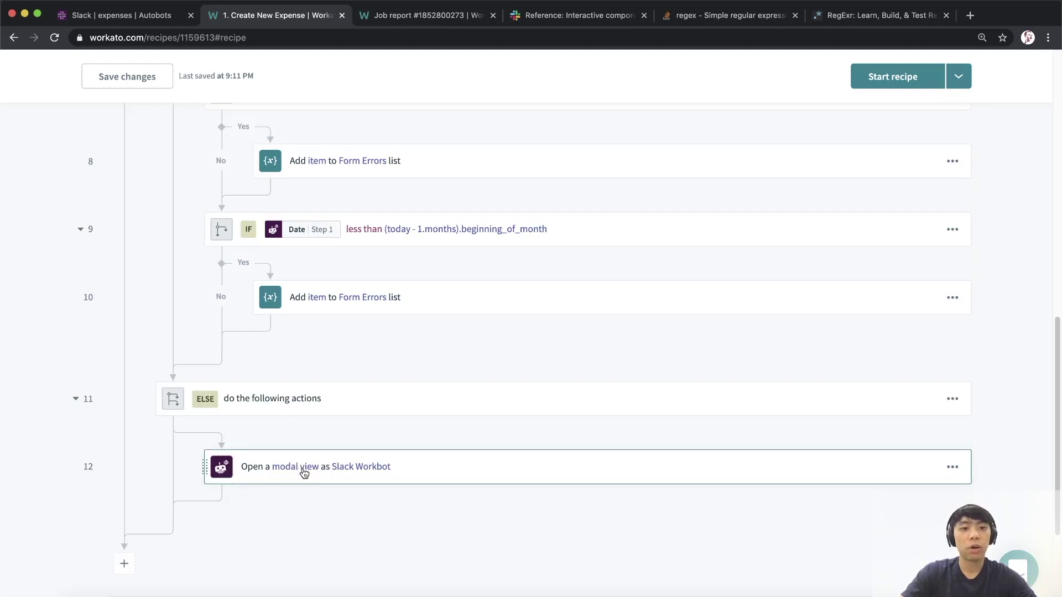
{"action": "scroll", "coordinate": [290, 346], "scroll_direction": "up", "scroll_amount": 1}
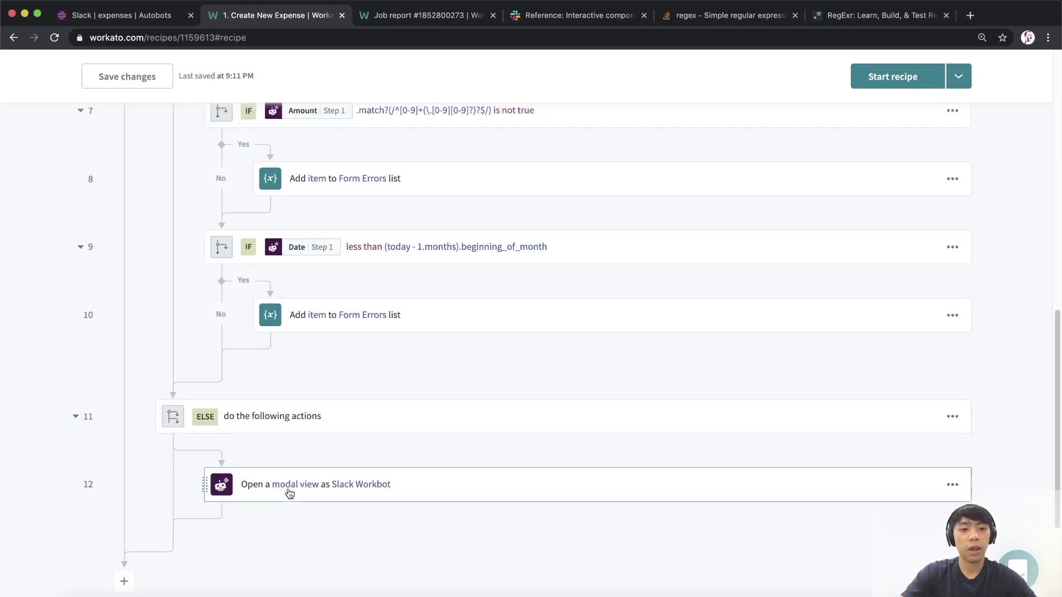
{"action": "scroll", "coordinate": [337, 498], "scroll_direction": "down", "scroll_amount": 2}
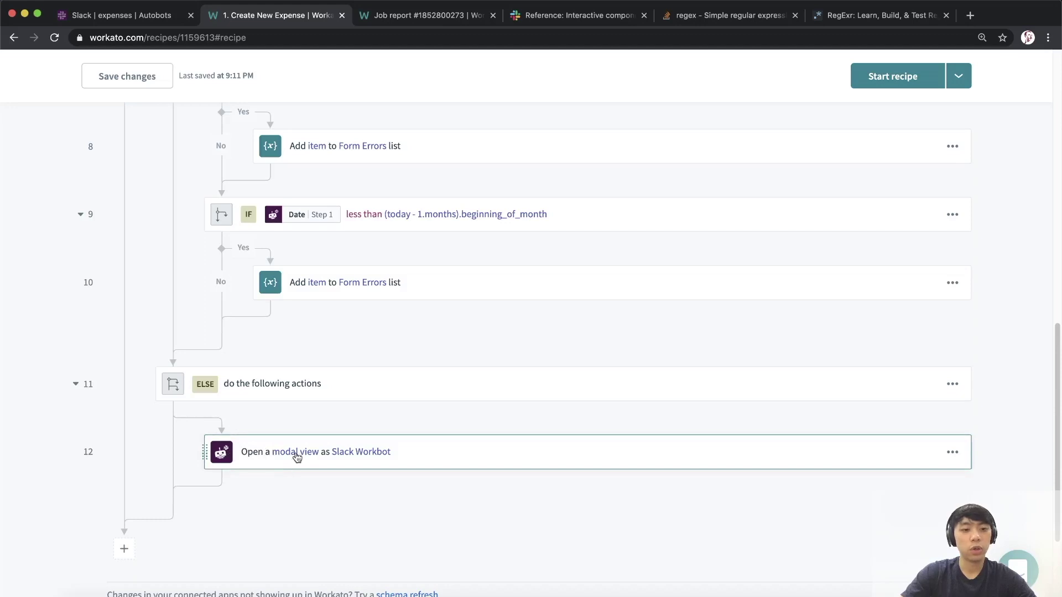
{"action": "left_click_drag", "start_coordinate": [287, 450], "coordinate": [416, 496]}
{"action": "scroll", "coordinate": [405, 496], "scroll_direction": "down", "scroll_amount": 2}
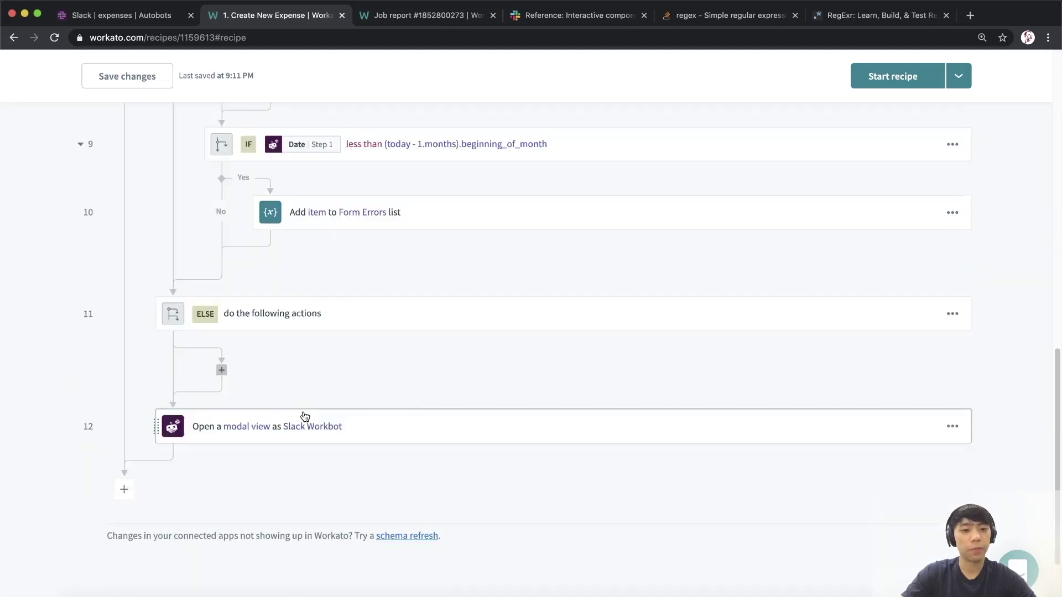
- Insert an IF condition after the inner ELSE block and move the Open a modal view step into its Yes branch
{"action": "left_click", "coordinate": [173, 401]}
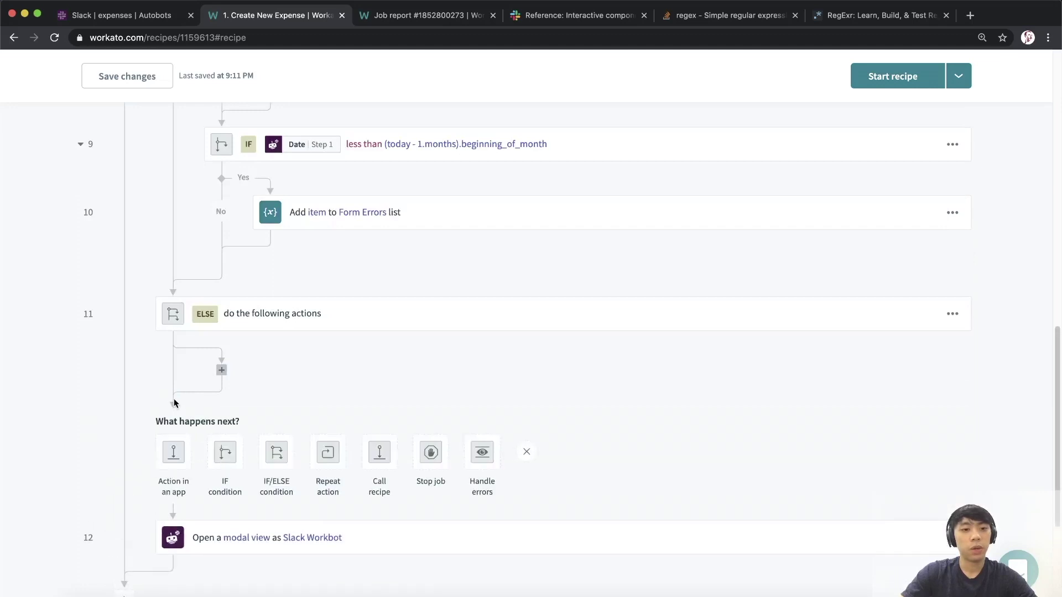
{"action": "left_click", "coordinate": [232, 459]}
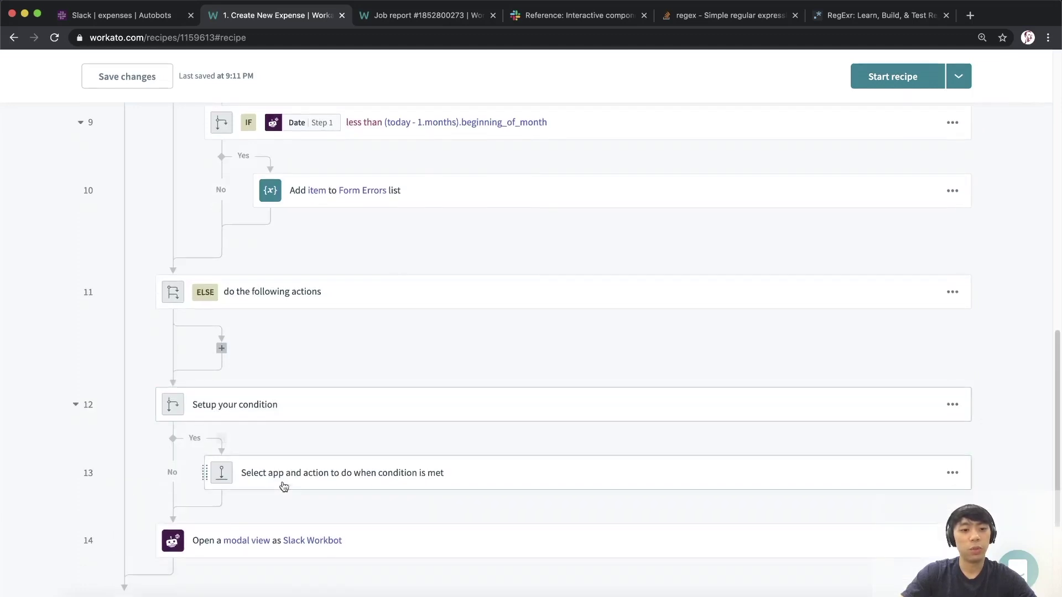
{"action": "left_click_drag", "start_coordinate": [231, 542], "coordinate": [222, 439]}
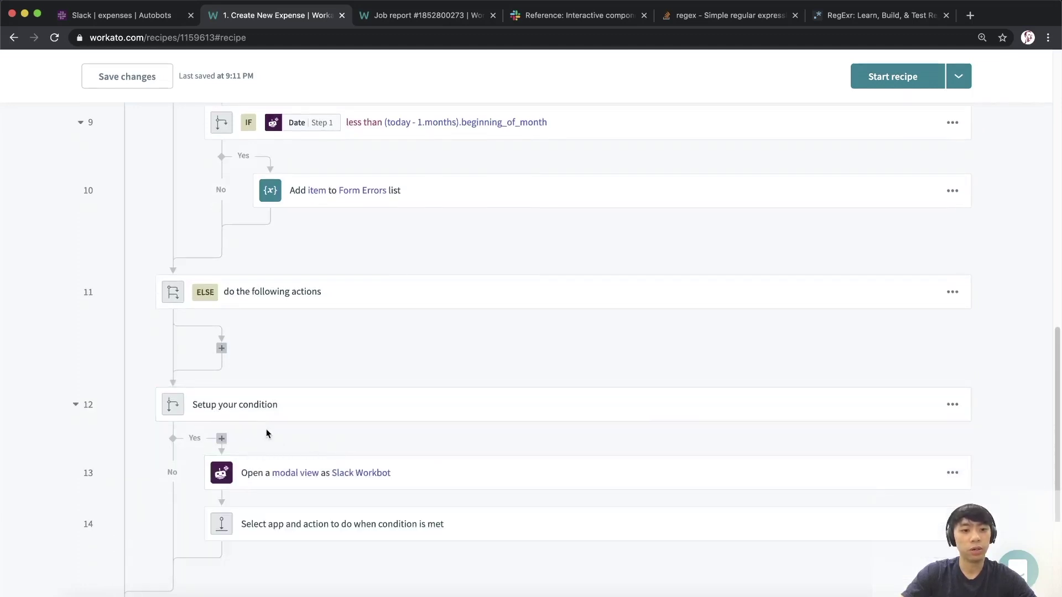
{"action": "left_click", "coordinate": [238, 416]}
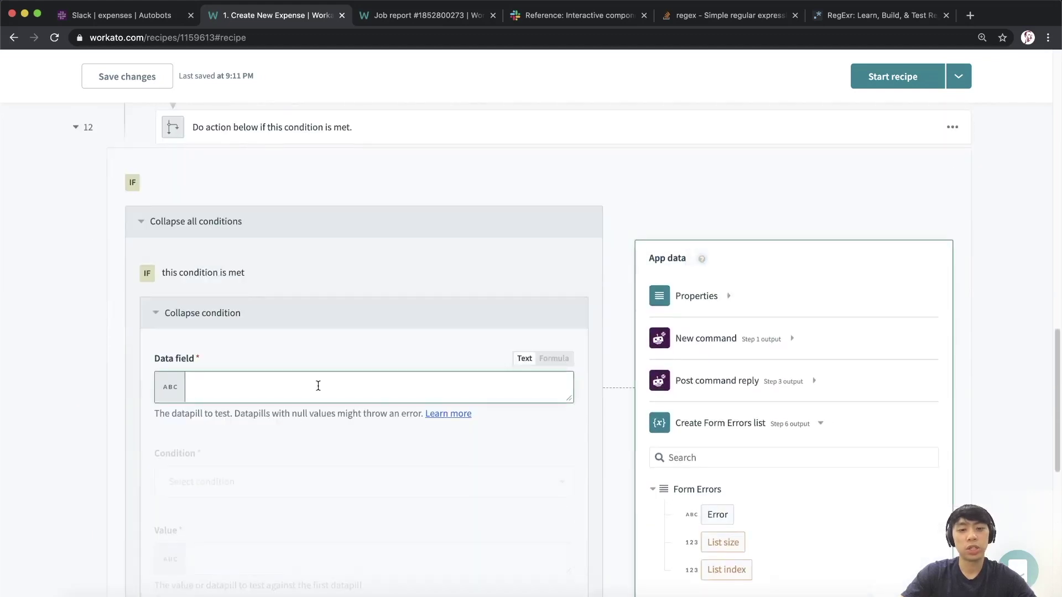
{"action": "scroll", "coordinate": [314, 388], "scroll_direction": "up", "scroll_amount": 8}
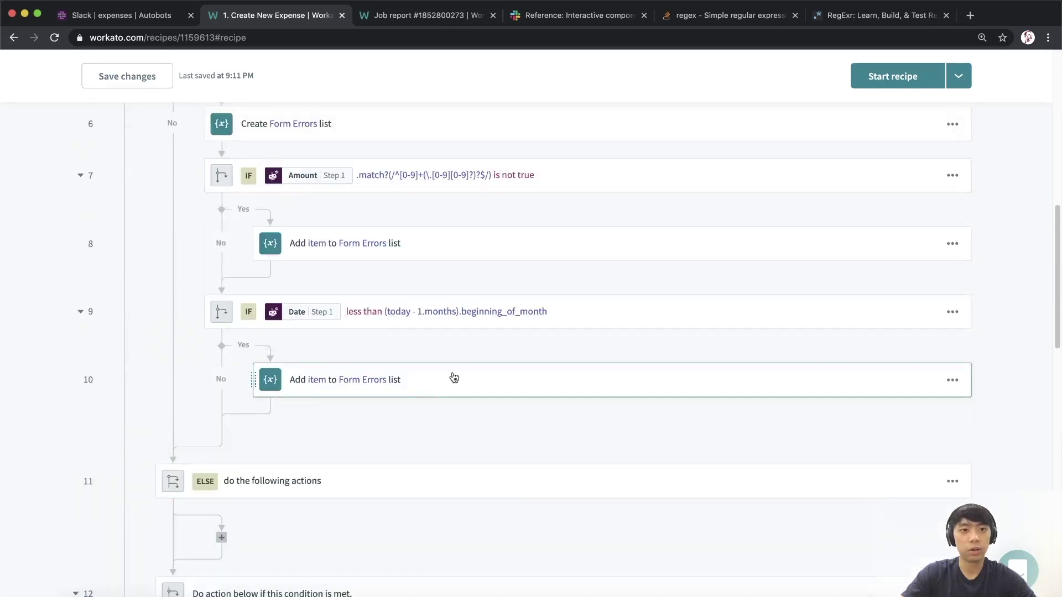
{"action": "scroll", "coordinate": [538, 330], "scroll_direction": "up", "scroll_amount": 5}
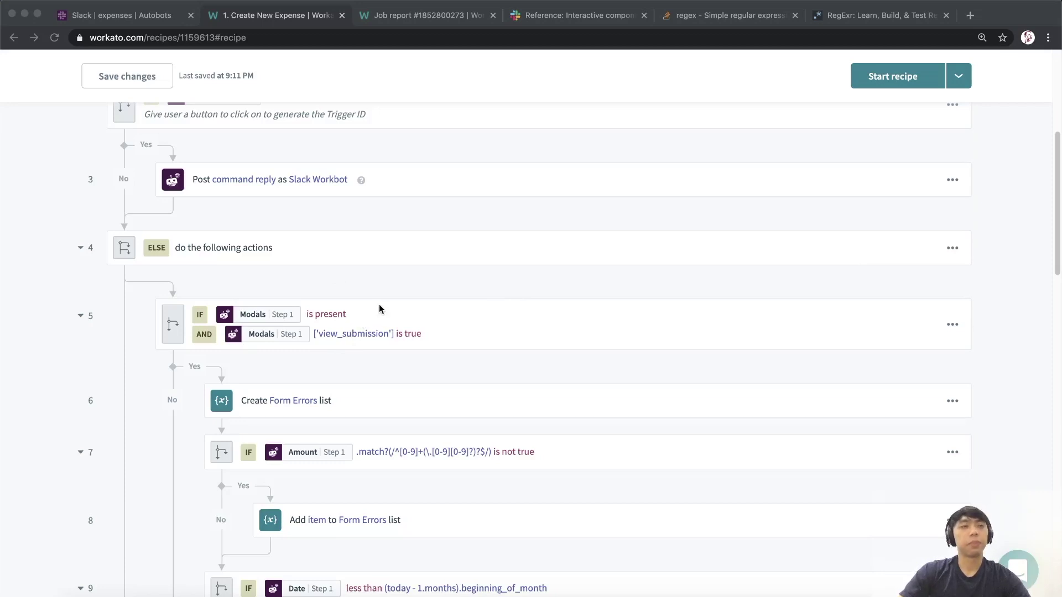
{"action": "scroll", "coordinate": [394, 291], "scroll_direction": "down", "scroll_amount": 2}
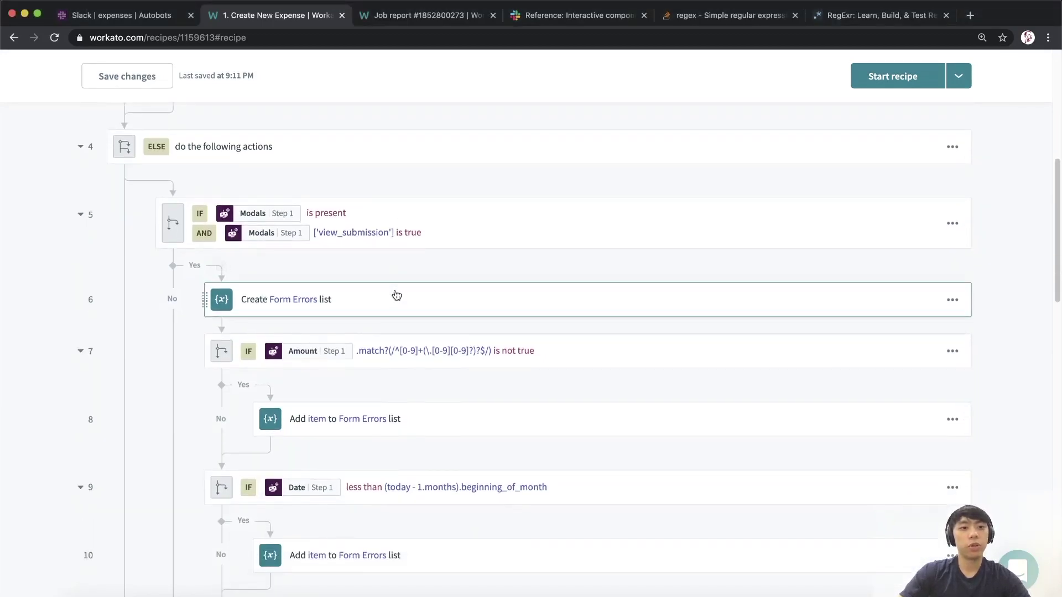
{"action": "scroll", "coordinate": [357, 239], "scroll_direction": "down", "scroll_amount": 1}
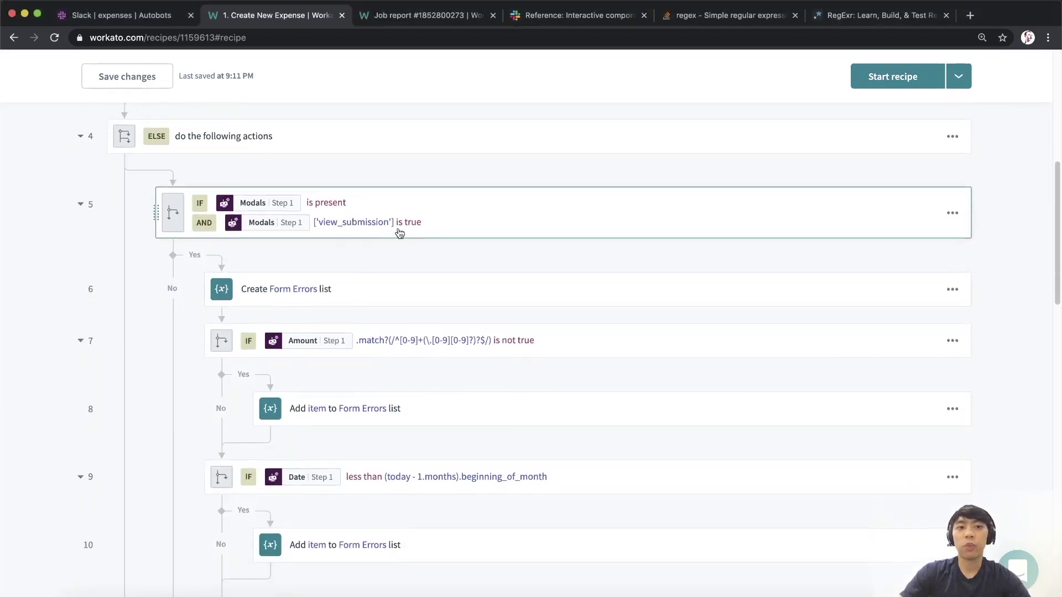
{"action": "scroll", "coordinate": [315, 249], "scroll_direction": "up", "scroll_amount": 3}
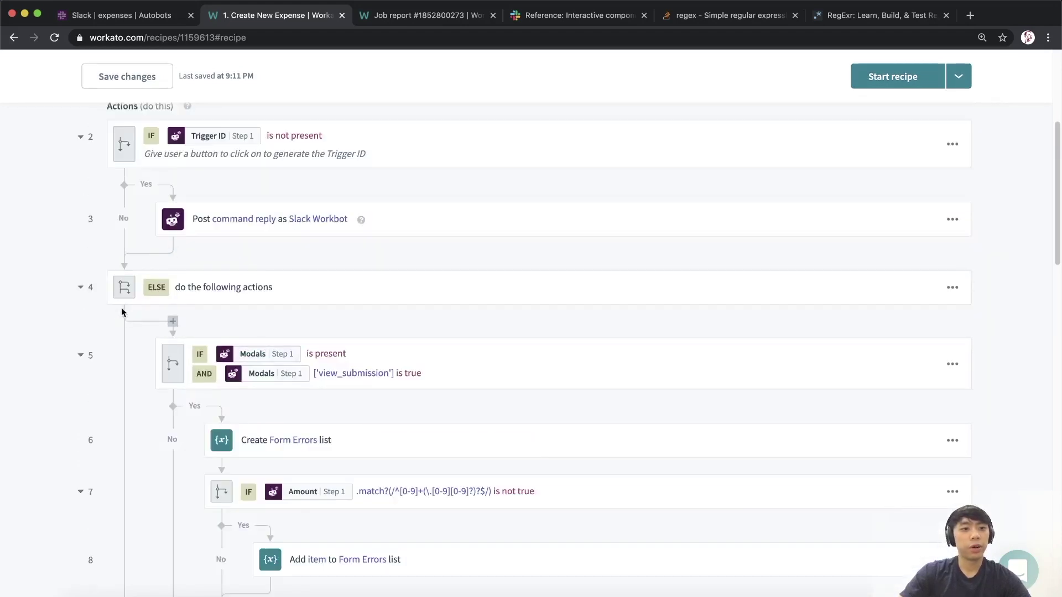
- Insert a Variables by Workato Create variable action as the first step of the outer ELSE branch
{"action": "left_click", "coordinate": [174, 322]}
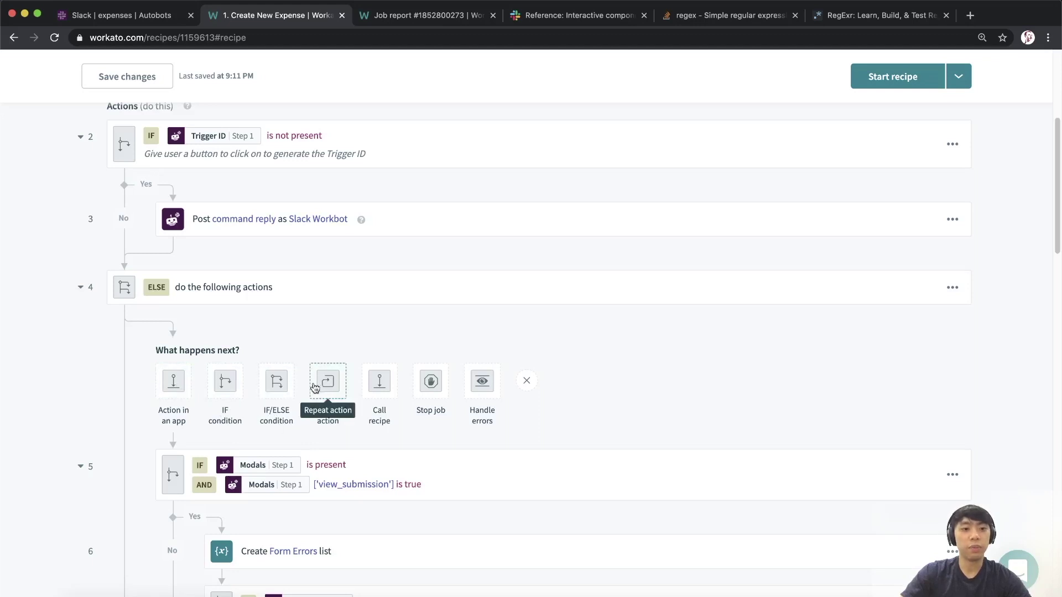
{"action": "left_click", "coordinate": [174, 392]}
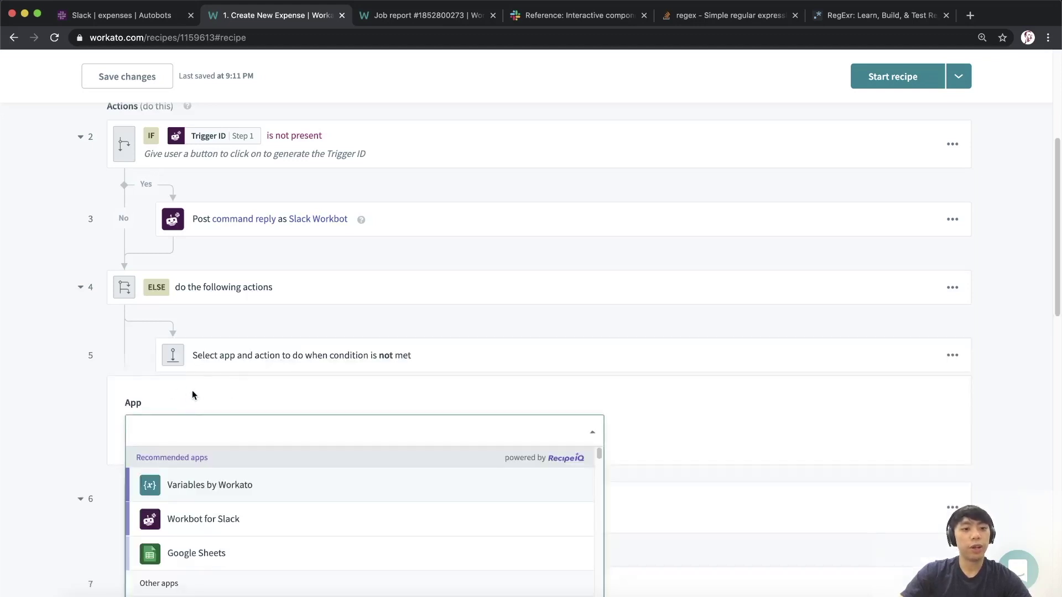
{"action": "type", "text": "vari"}
{"action": "key", "text": "Return"}
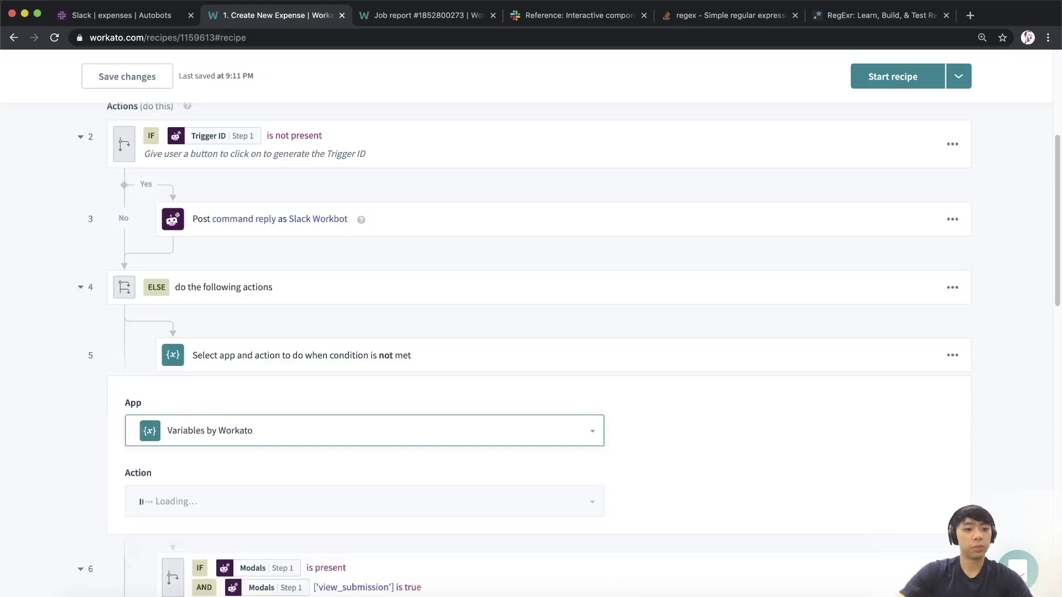
{"action": "left_click", "coordinate": [174, 471]}
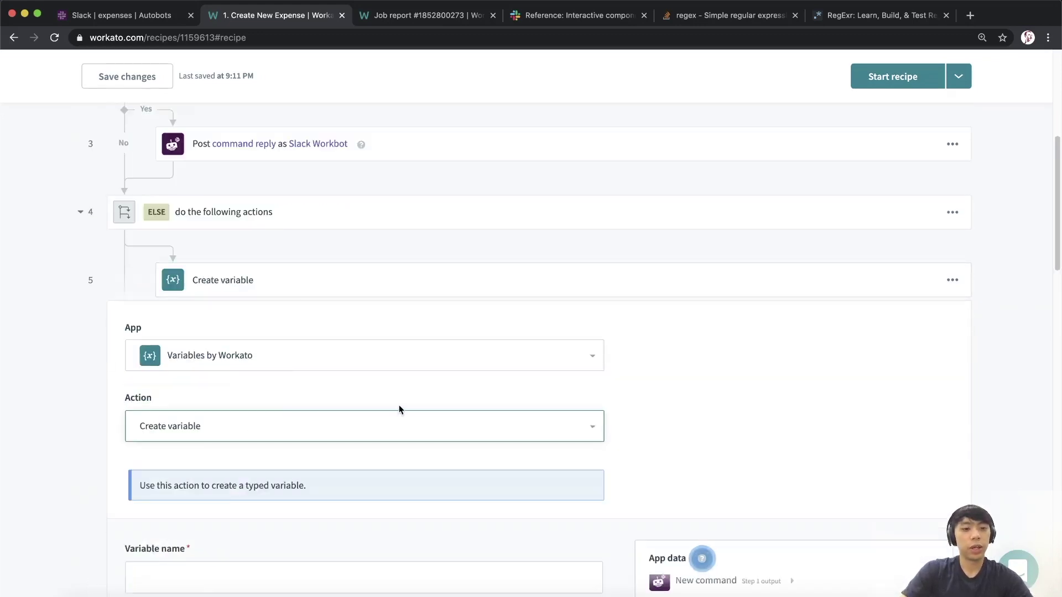
- Name the string variable Modal Action Type and give it the default value open
{"action": "scroll", "coordinate": [322, 406], "scroll_direction": "down", "scroll_amount": 3}
{"action": "left_click", "coordinate": [276, 406]}
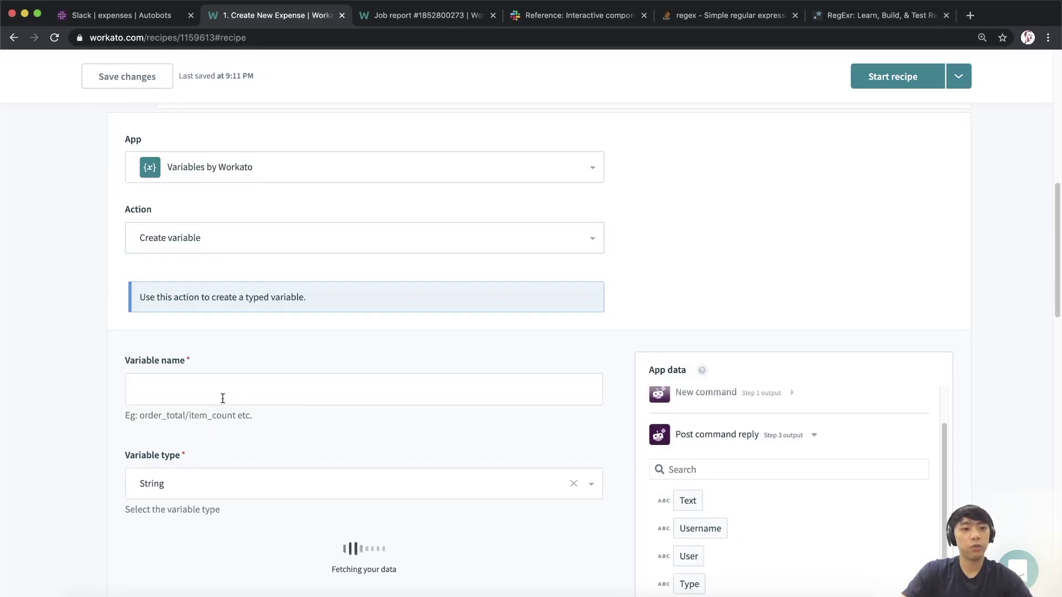
{"action": "left_click", "coordinate": [213, 393]}
{"action": "scroll", "coordinate": [204, 388], "scroll_direction": "down", "scroll_amount": 1}
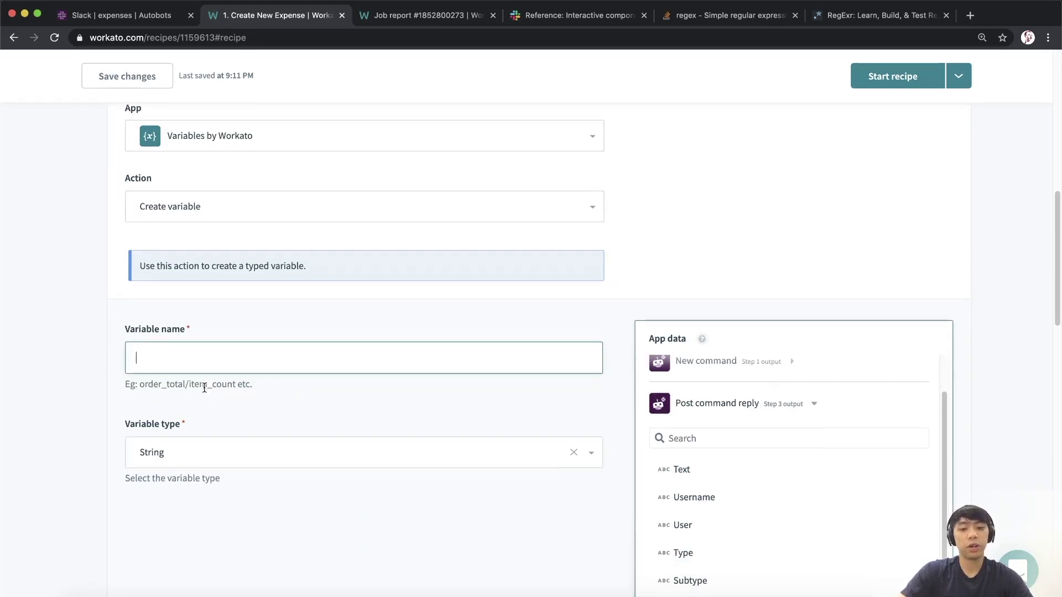
{"action": "type", "text": "Modal "}
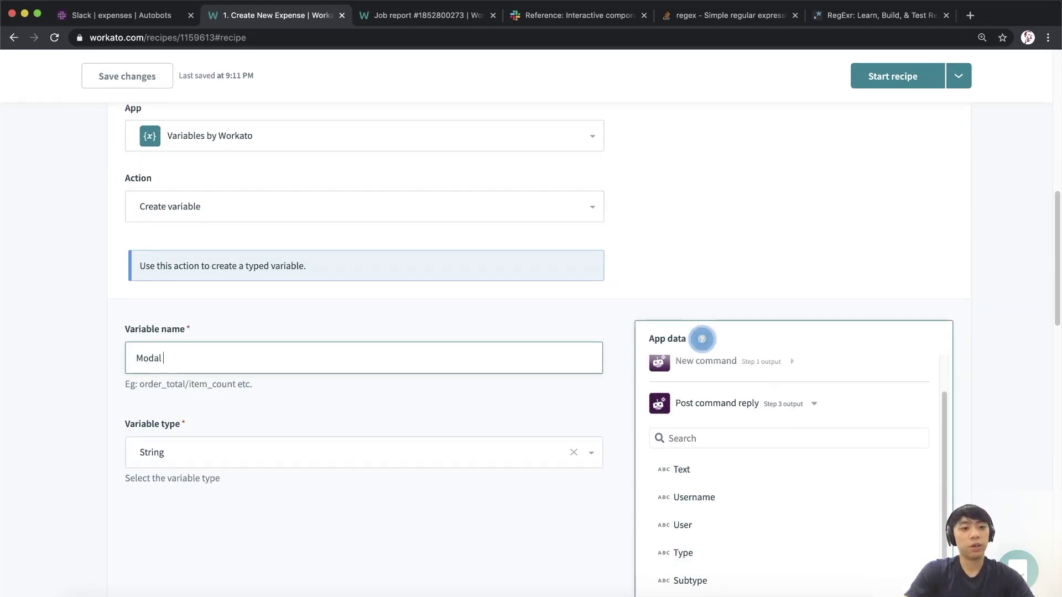
{"action": "type", "text": "Action Type"}
{"action": "key", "text": "Tab"}
{"action": "scroll", "coordinate": [45, 372], "scroll_direction": "down", "scroll_amount": 3}
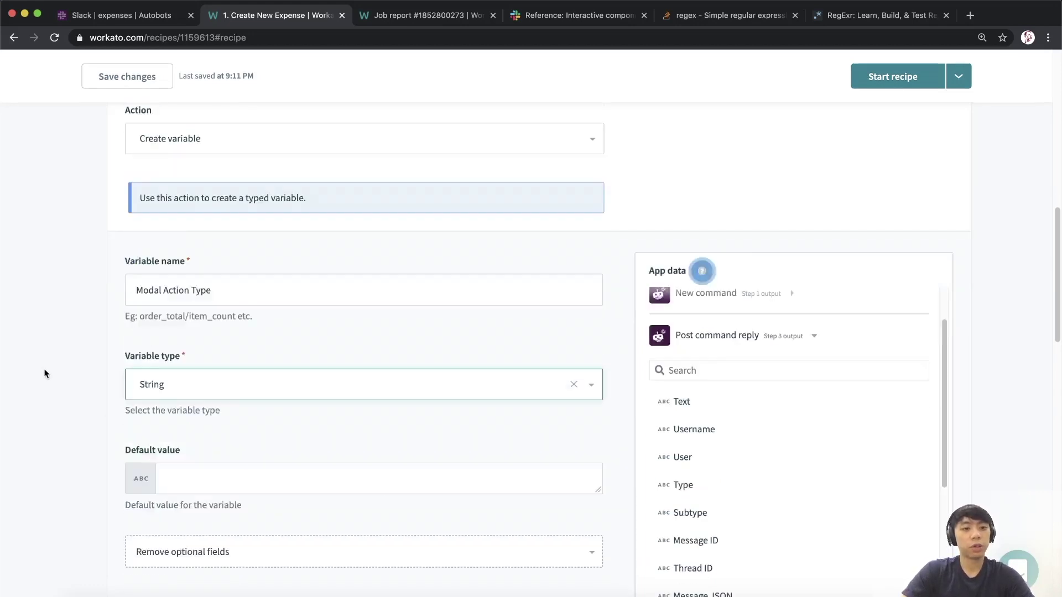
{"action": "left_click", "coordinate": [211, 427]}
{"action": "type", "text": "open"}
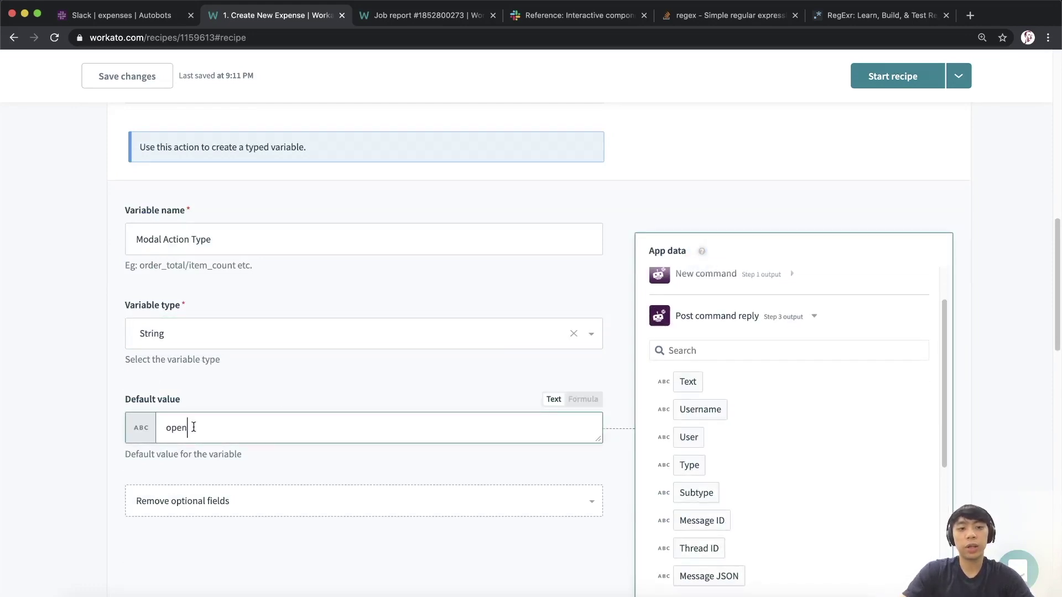
{"action": "left_click_drag", "start_coordinate": [202, 427], "coordinate": [99, 420]}
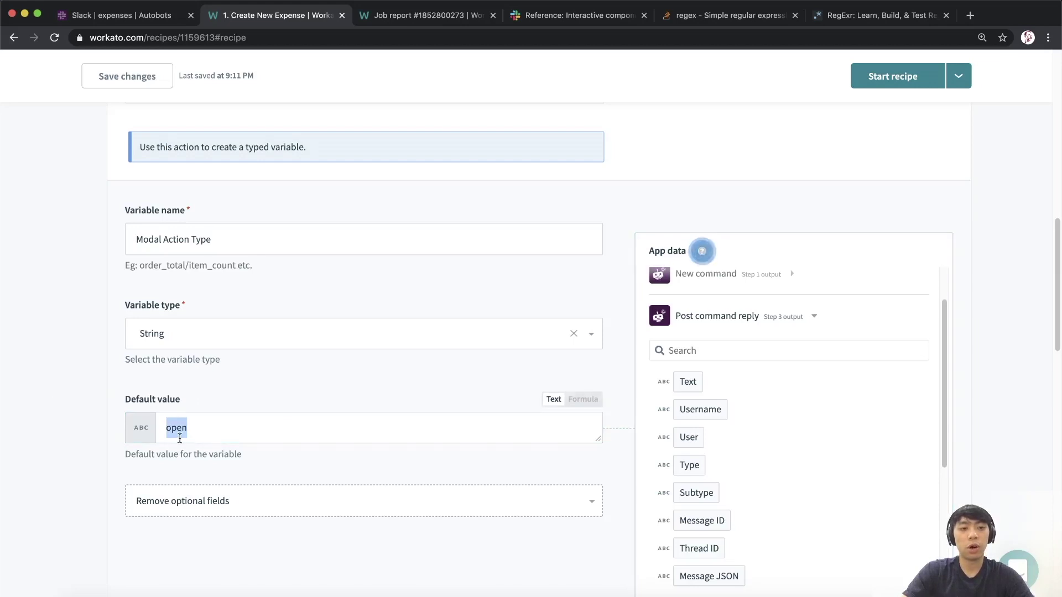
{"action": "scroll", "coordinate": [178, 440], "scroll_direction": "up", "scroll_amount": 10}
{"action": "left_click", "coordinate": [259, 421]}
{"action": "scroll", "coordinate": [147, 394], "scroll_direction": "down", "scroll_amount": 4}
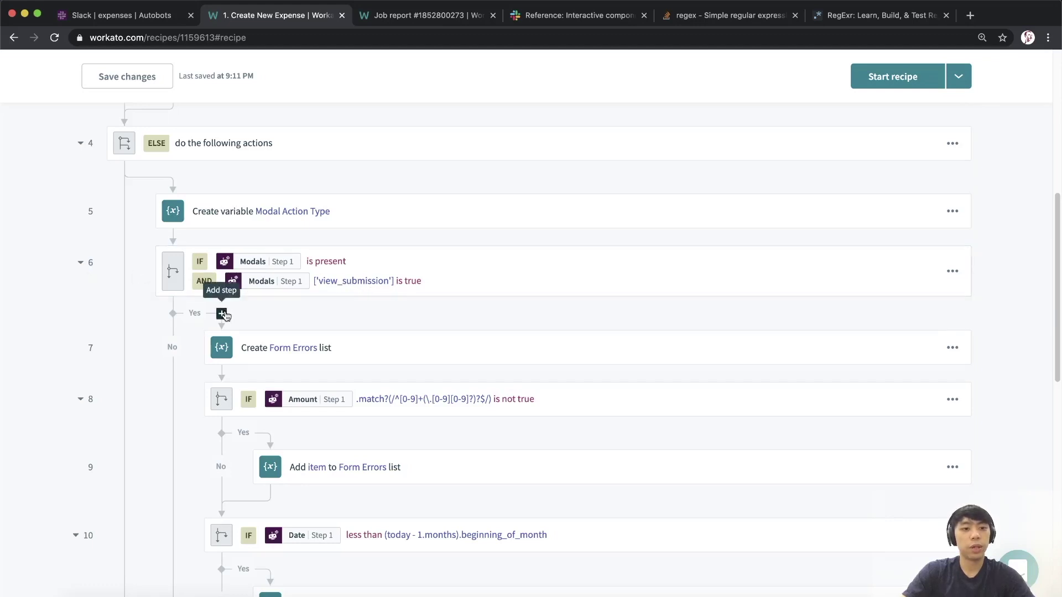
- Insert a Variables by Workato Update variable action before the Create Form Errors list step in the Modals check's Yes branch
{"action": "left_click", "coordinate": [222, 313]}
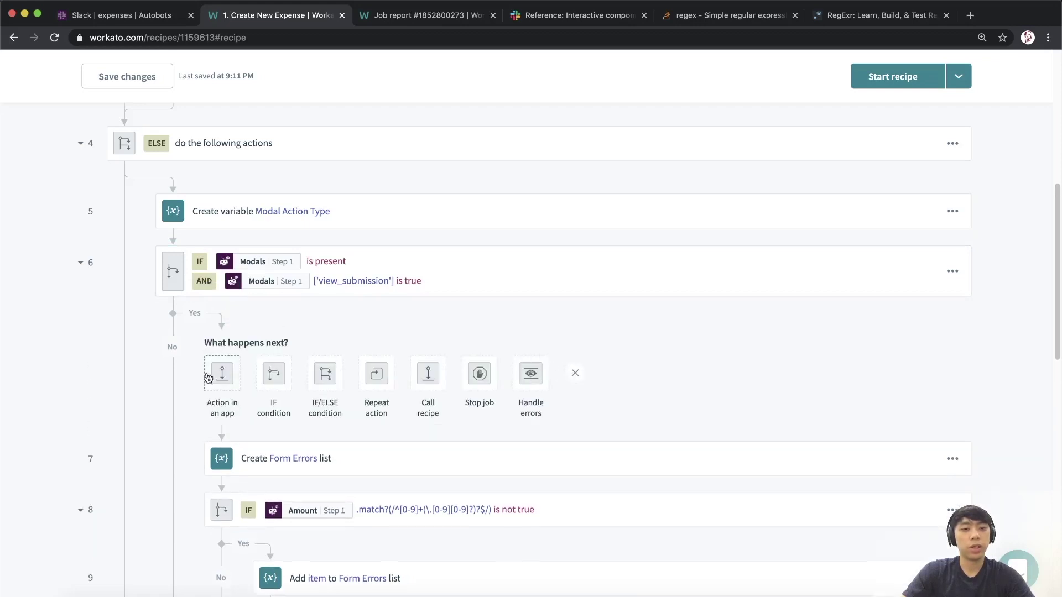
{"action": "left_click", "coordinate": [227, 376]}
{"action": "type", "text": "upda"}
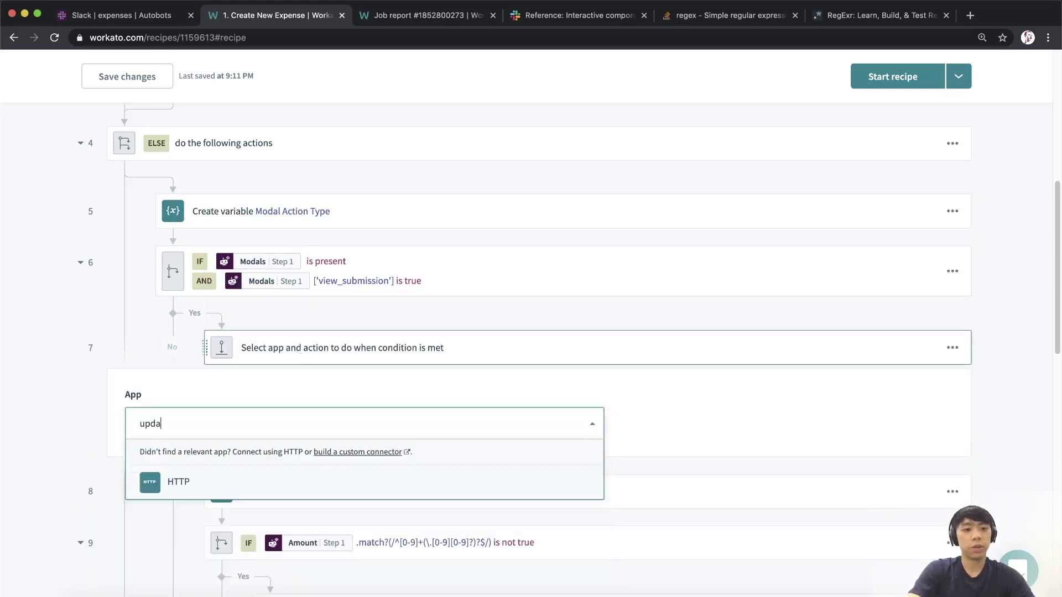
{"action": "key", "text": "BackSpace"}
{"action": "key", "text": "BackSpace"}
{"action": "key", "text": "BackSpace"}
{"action": "type", "text": "var"}
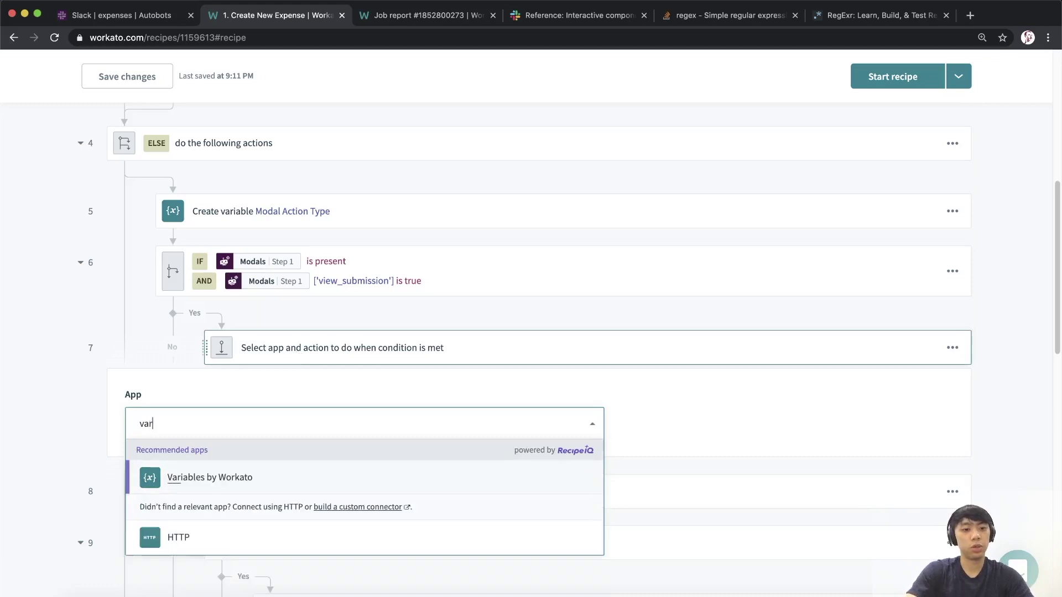
{"action": "type", "text": "i"}
{"action": "key", "text": "Return"}
{"action": "scroll", "coordinate": [412, 354], "scroll_direction": "down", "scroll_amount": 1}
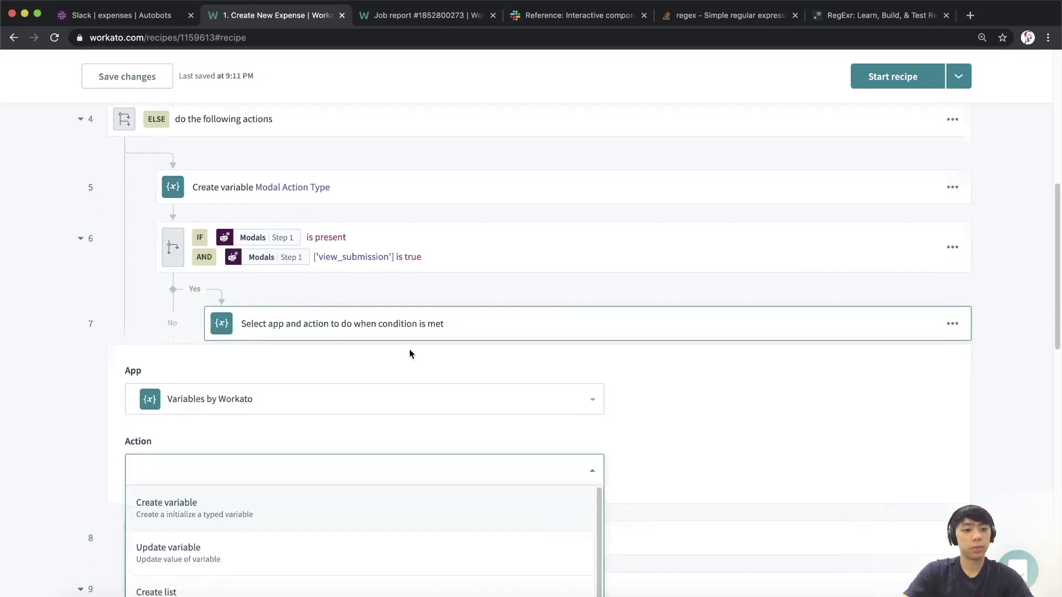
{"action": "type", "text": "upda"}
{"action": "key", "text": "Return"}
{"action": "scroll", "coordinate": [415, 350], "scroll_direction": "down", "scroll_amount": 3}
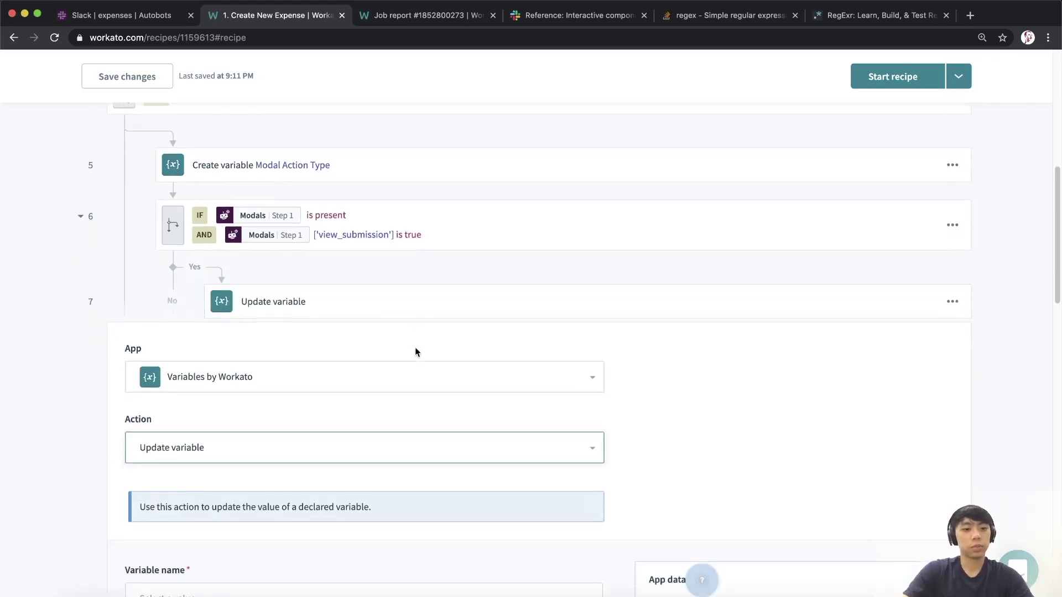
- Set the Update variable step to change Modal Action Type (step 5) to the value update
{"action": "left_click", "coordinate": [237, 496]}
{"action": "left_click", "coordinate": [237, 525]}
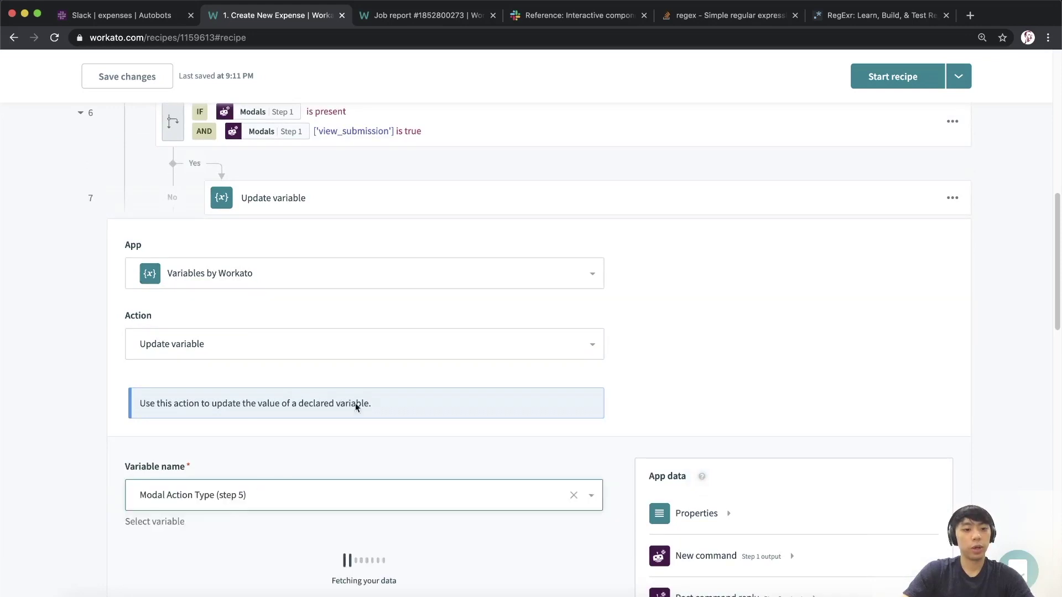
{"action": "scroll", "coordinate": [336, 417], "scroll_direction": "down", "scroll_amount": 2}
{"action": "left_click", "coordinate": [235, 517]}
{"action": "type", "text": "update"}
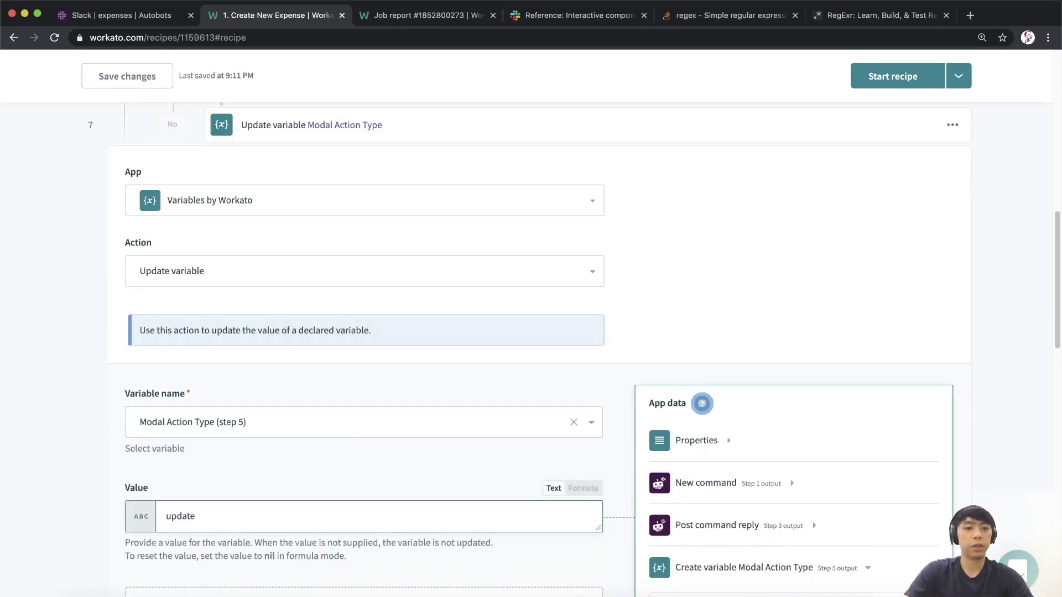
{"action": "left_click", "coordinate": [81, 311]}
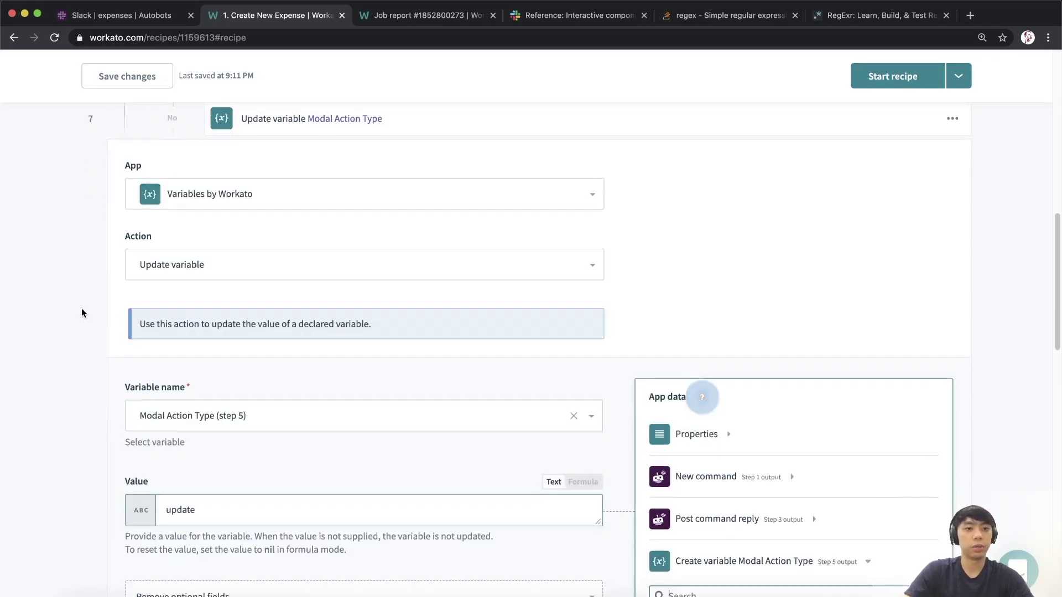
{"action": "left_click", "coordinate": [409, 121]}
{"action": "scroll", "coordinate": [417, 277], "scroll_direction": "up", "scroll_amount": 3}
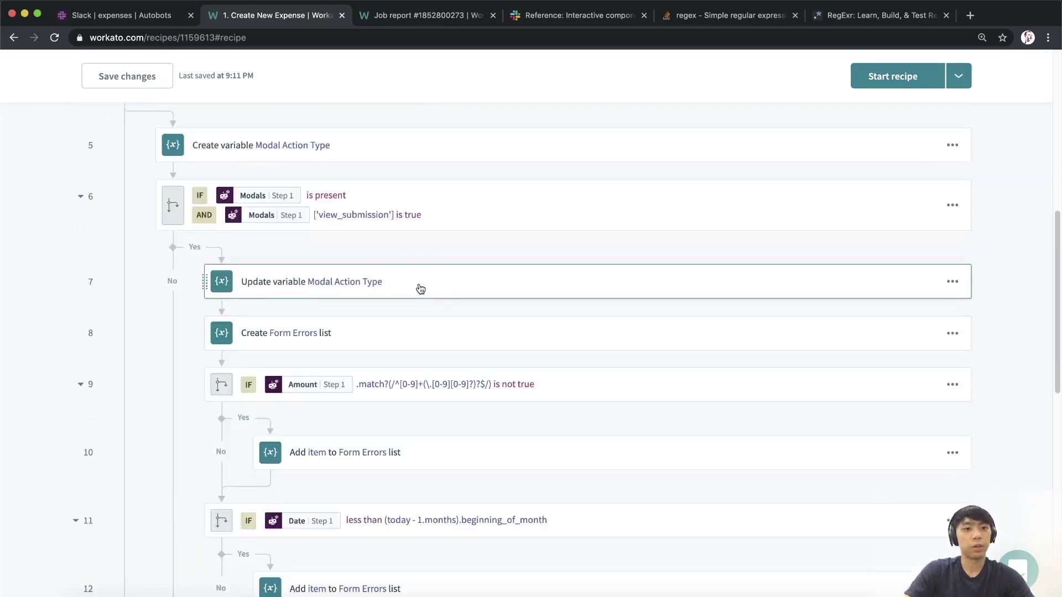
- Set the IF condition above the Open a modal view step to Modal Action Type equals open
{"action": "scroll", "coordinate": [166, 243], "scroll_direction": "down", "scroll_amount": 8}
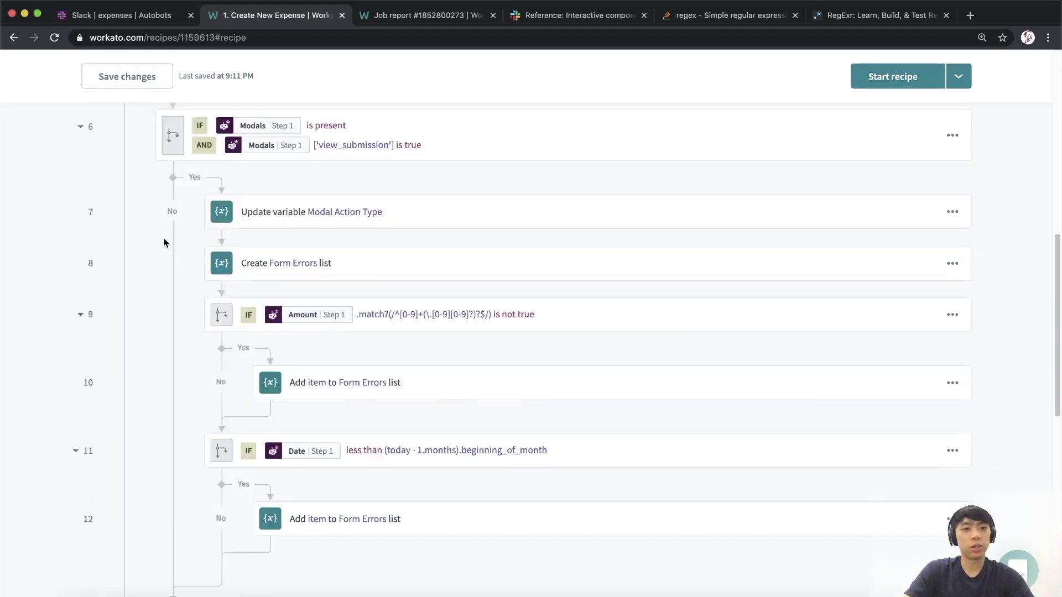
{"action": "scroll", "coordinate": [178, 231], "scroll_direction": "down", "scroll_amount": 1}
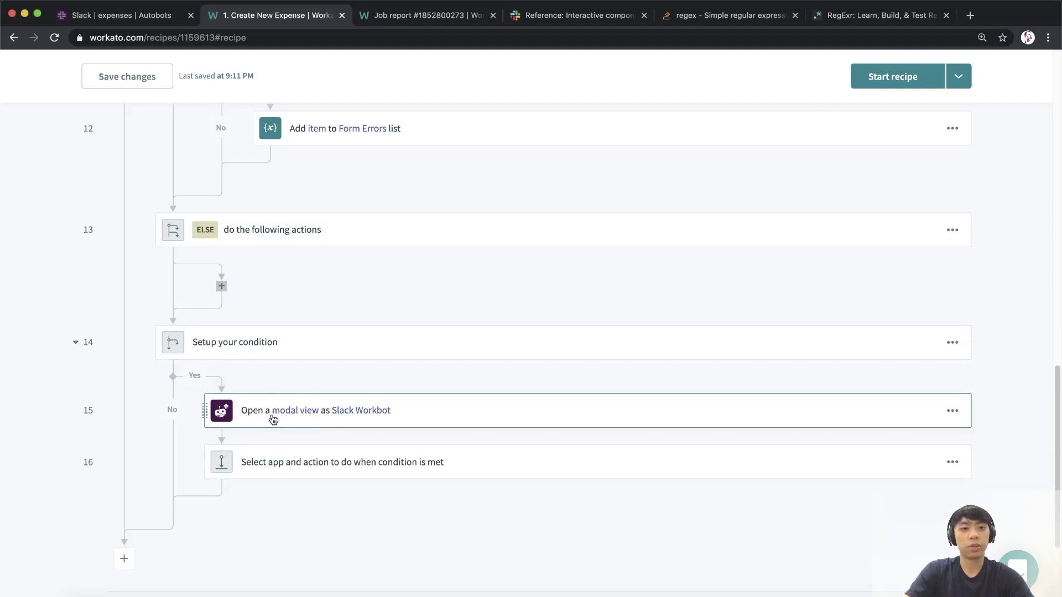
{"action": "scroll", "coordinate": [273, 419], "scroll_direction": "up", "scroll_amount": 6}
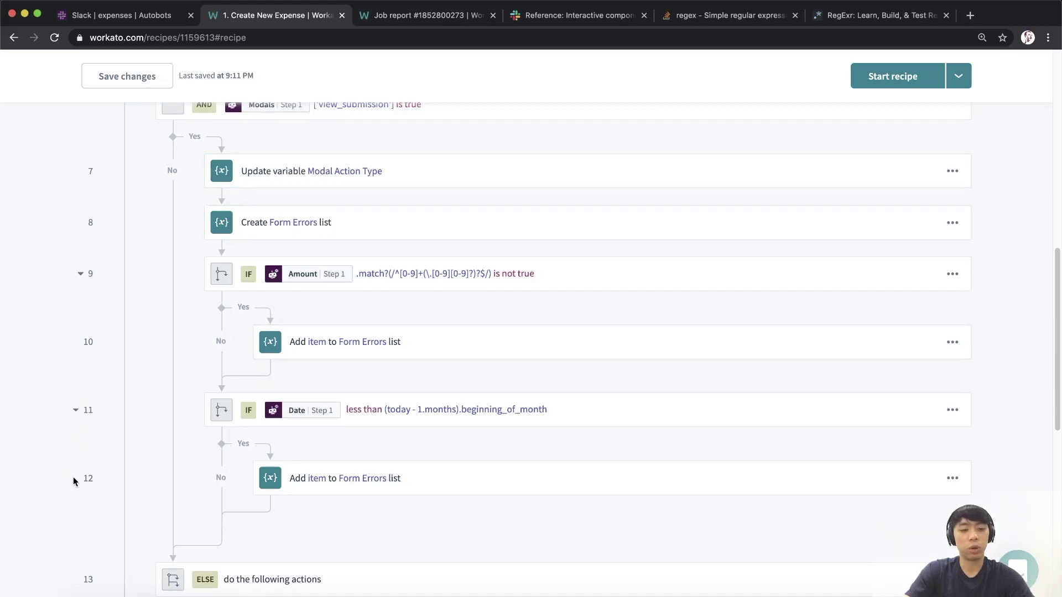
{"action": "scroll", "coordinate": [166, 370], "scroll_direction": "down", "scroll_amount": 6}
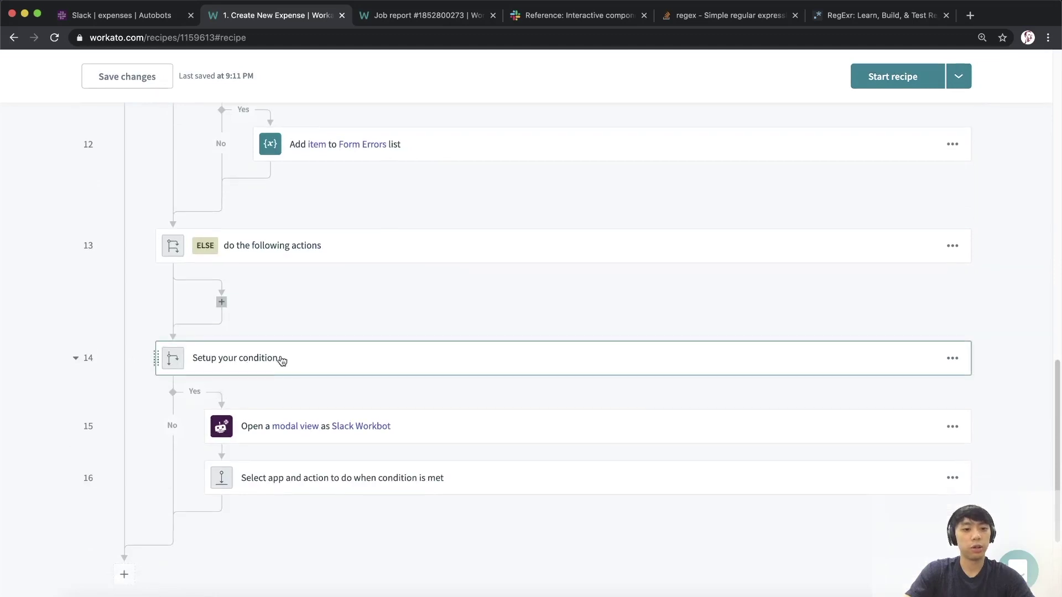
{"action": "left_click", "coordinate": [282, 359]}
{"action": "scroll", "coordinate": [443, 293], "scroll_direction": "down", "scroll_amount": 1}
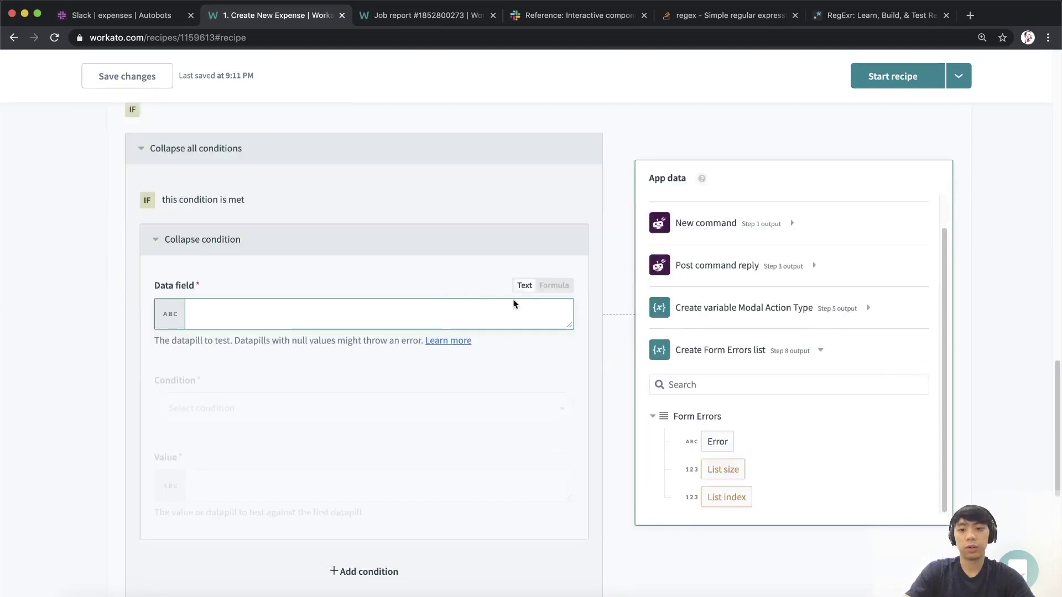
{"action": "left_click", "coordinate": [796, 307]}
{"action": "left_click_drag", "start_coordinate": [717, 409], "coordinate": [316, 314]}
{"action": "left_click", "coordinate": [245, 414]}
{"action": "type", "text": "eq"}
{"action": "left_click", "coordinate": [188, 441]}
{"action": "left_click", "coordinate": [222, 489]}
{"action": "type", "text": "open"}
{"action": "scroll", "coordinate": [345, 437], "scroll_direction": "down", "scroll_amount": 1}
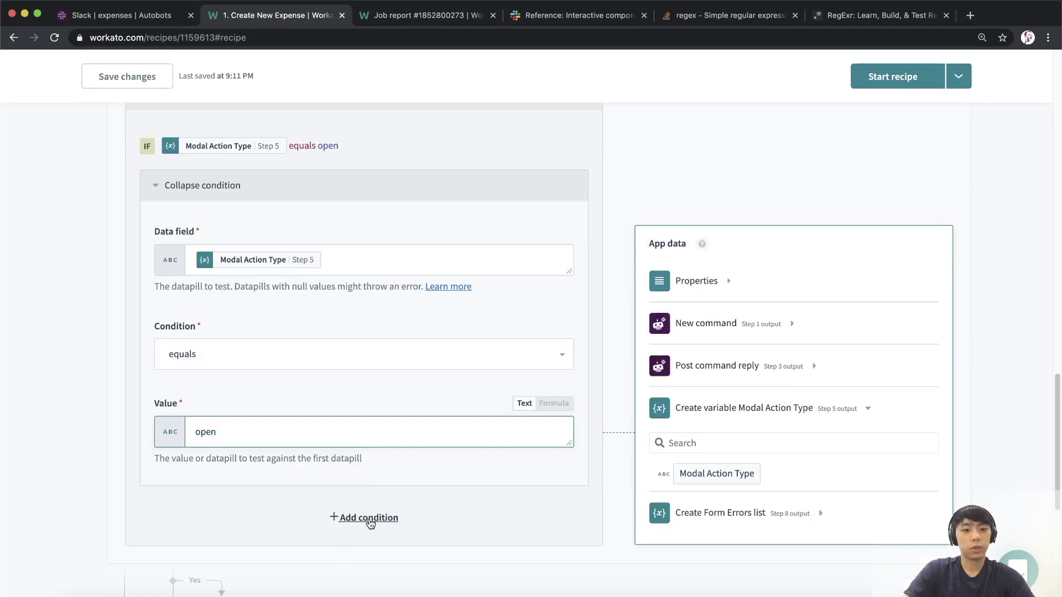
- Add an OR condition to the IF step, using the Form Errors list (step 8) in formula mode as its data field
{"action": "left_click", "coordinate": [369, 518]}
{"action": "left_click", "coordinate": [381, 496]}
{"action": "left_click", "coordinate": [266, 548]}
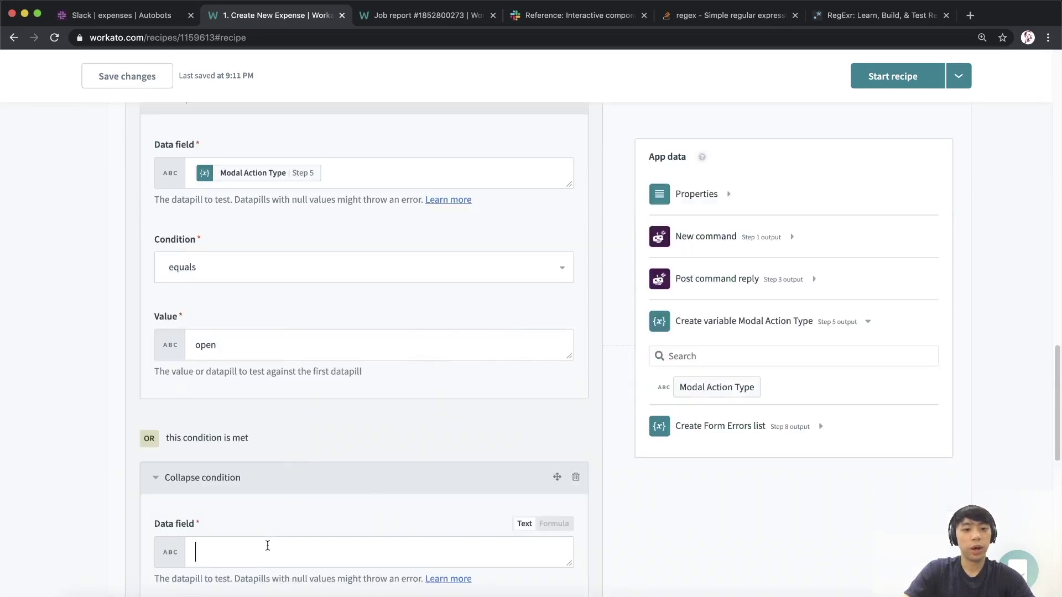
{"action": "scroll", "coordinate": [361, 456], "scroll_direction": "down", "scroll_amount": 3}
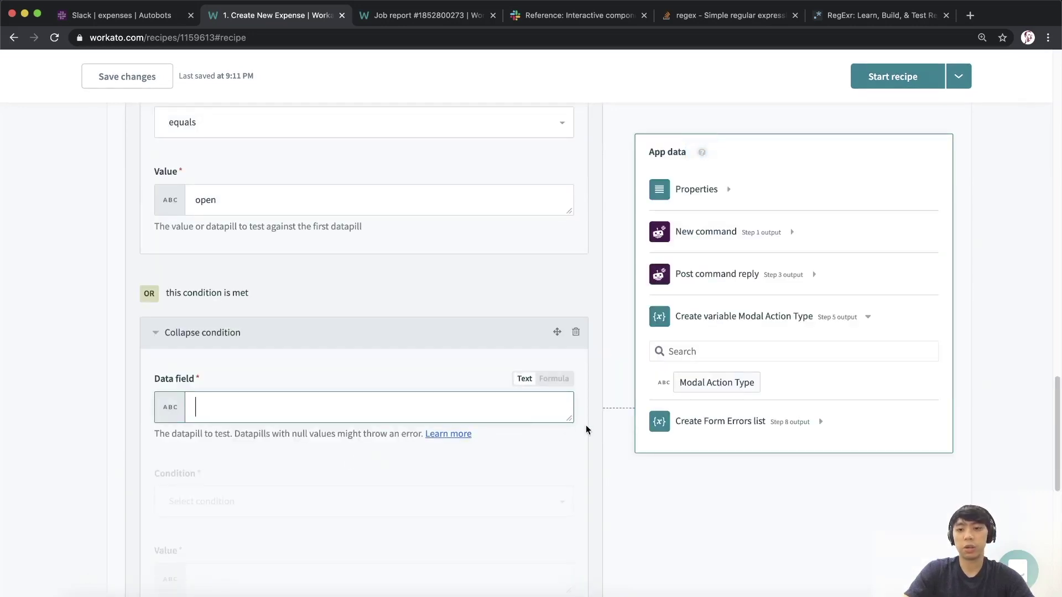
{"action": "left_click", "coordinate": [729, 422]}
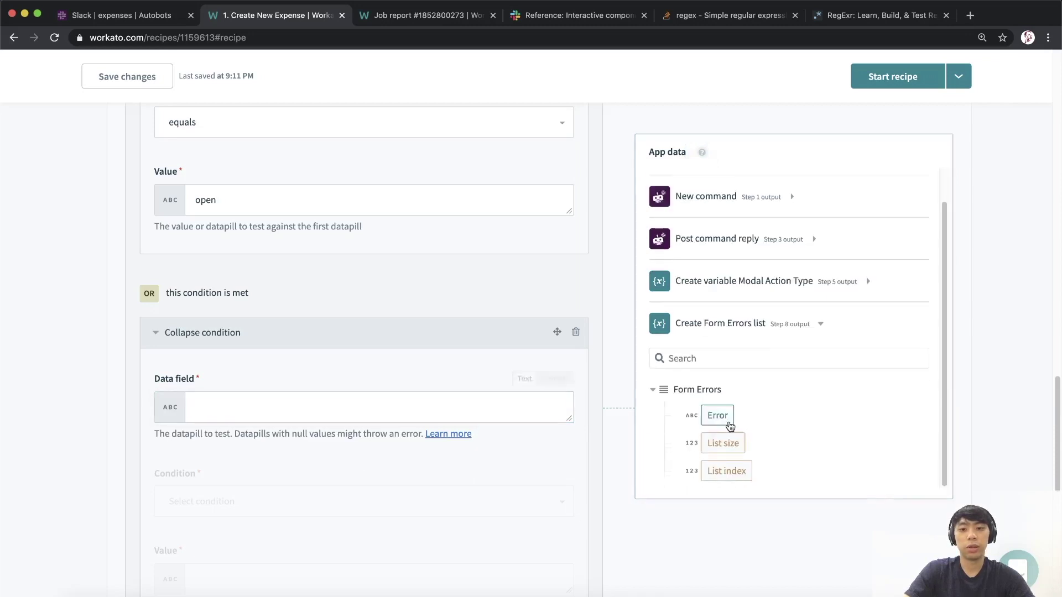
{"action": "left_click", "coordinate": [447, 398]}
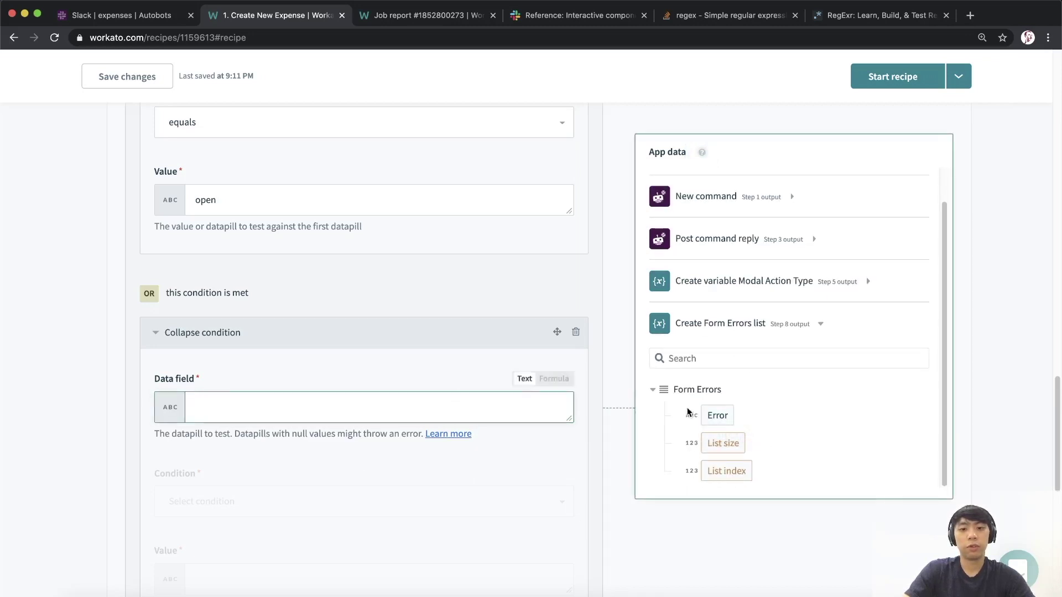
{"action": "left_click", "coordinate": [552, 379]}
{"action": "left_click_drag", "start_coordinate": [698, 389], "coordinate": [354, 407]}
{"action": "scroll", "coordinate": [230, 415], "scroll_direction": "down", "scroll_amount": 2}
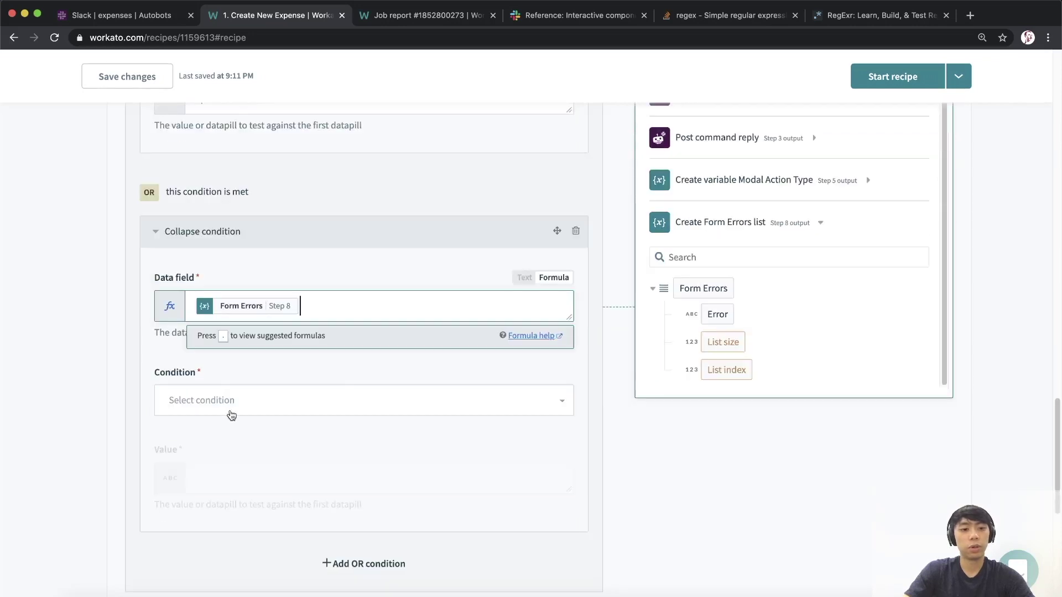
- Set the OR condition on Form Errors to is present and close the IF step
{"action": "left_click", "coordinate": [220, 396]}
{"action": "type", "text": "is pres"}
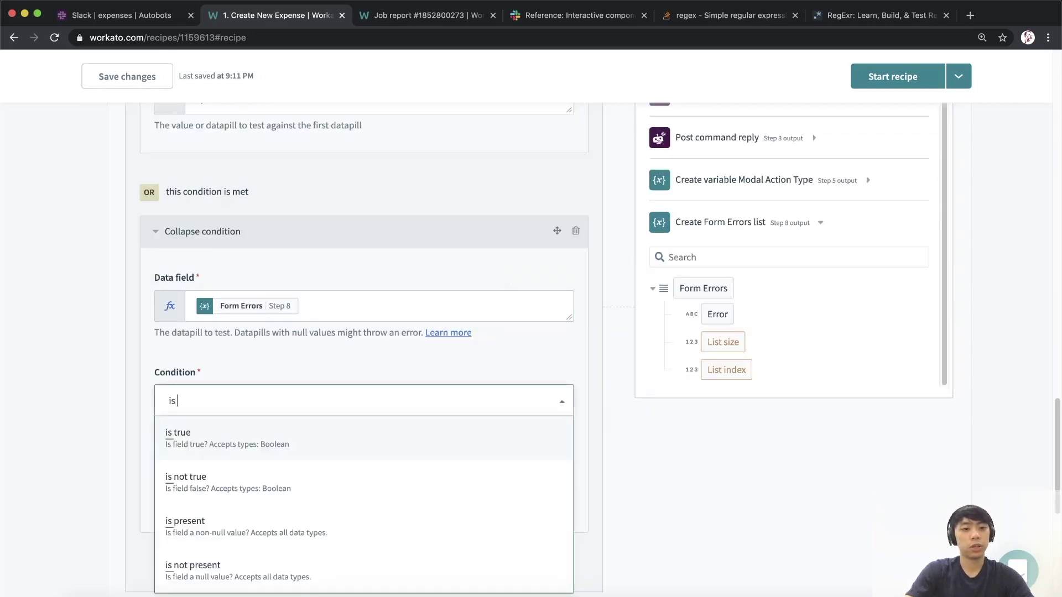
{"action": "key", "text": "Return"}
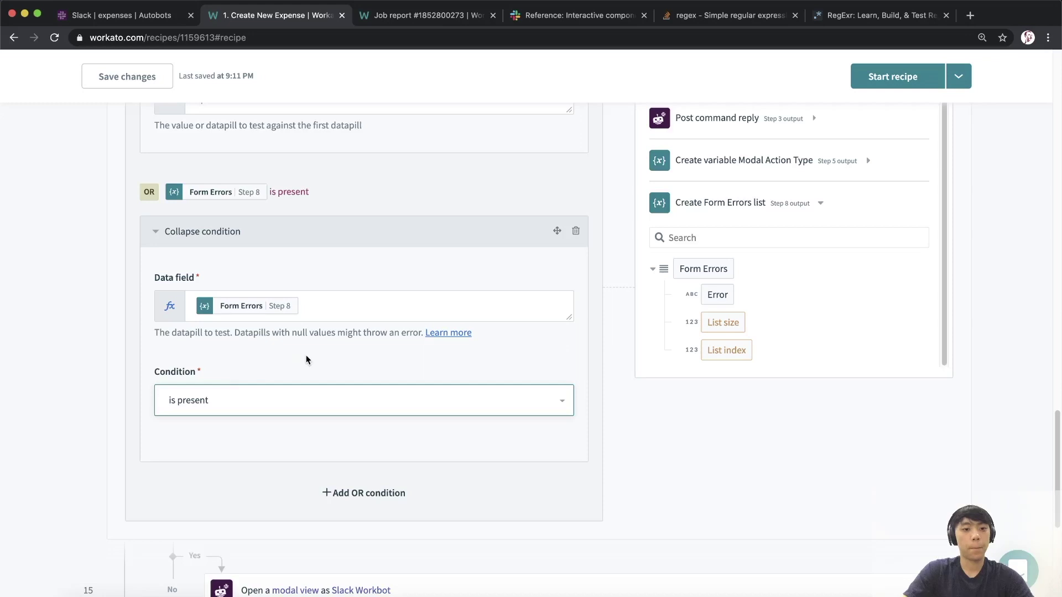
{"action": "scroll", "coordinate": [306, 360], "scroll_direction": "up", "scroll_amount": 10}
{"action": "left_click", "coordinate": [482, 167]}
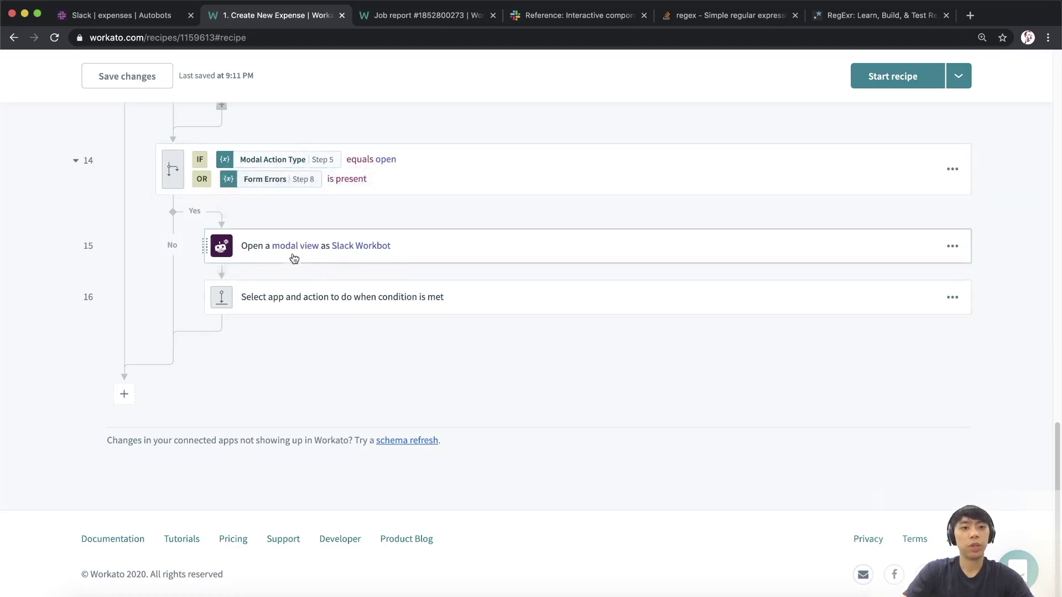
- Set the Open a modal view step's Modal action type to a custom value using the Modal Action Type datapill (step 5)
{"action": "left_click", "coordinate": [330, 259]}
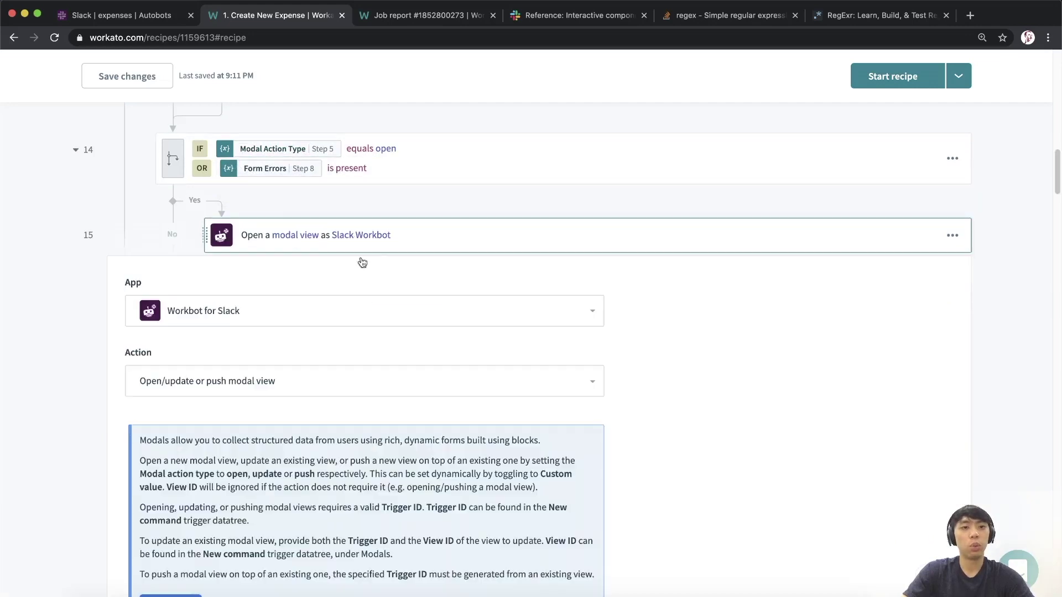
{"action": "scroll", "coordinate": [308, 190], "scroll_direction": "down", "scroll_amount": 6}
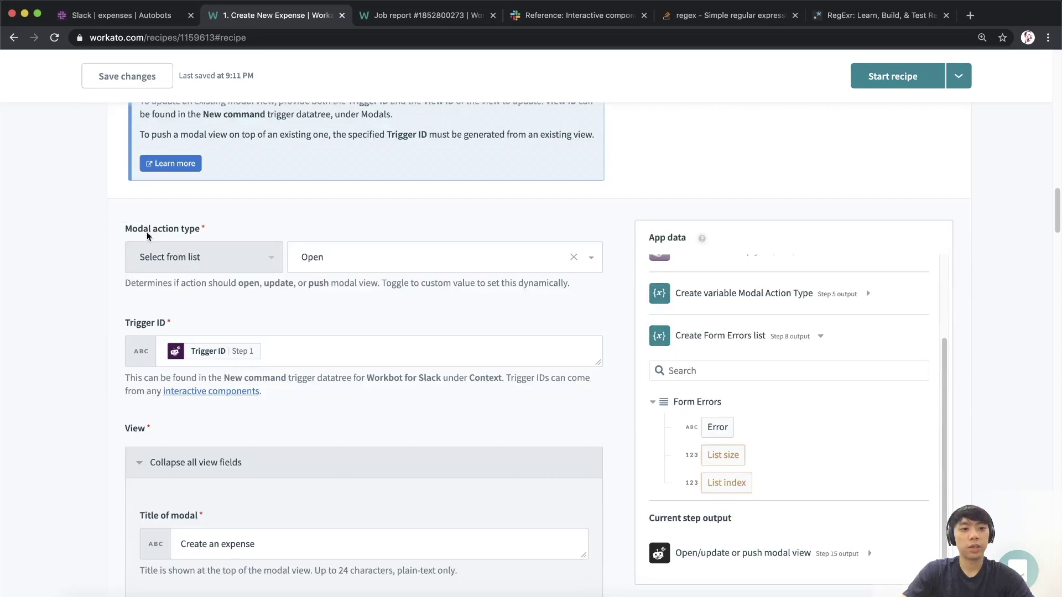
{"action": "double_click", "coordinate": [248, 283]}
{"action": "double_click", "coordinate": [273, 283]}
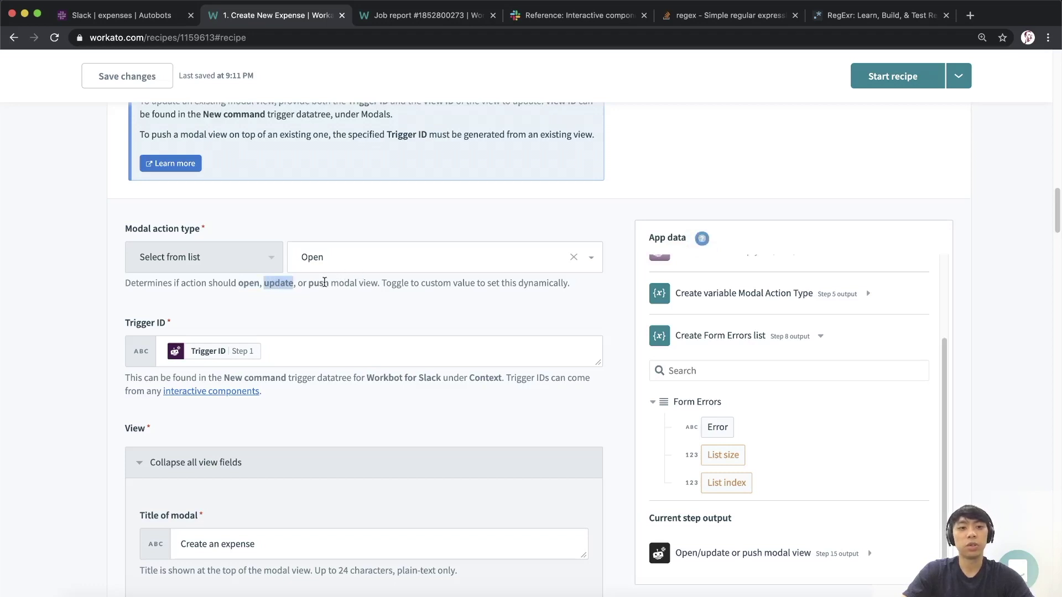
{"action": "left_click", "coordinate": [253, 268]}
{"action": "left_click", "coordinate": [210, 326]}
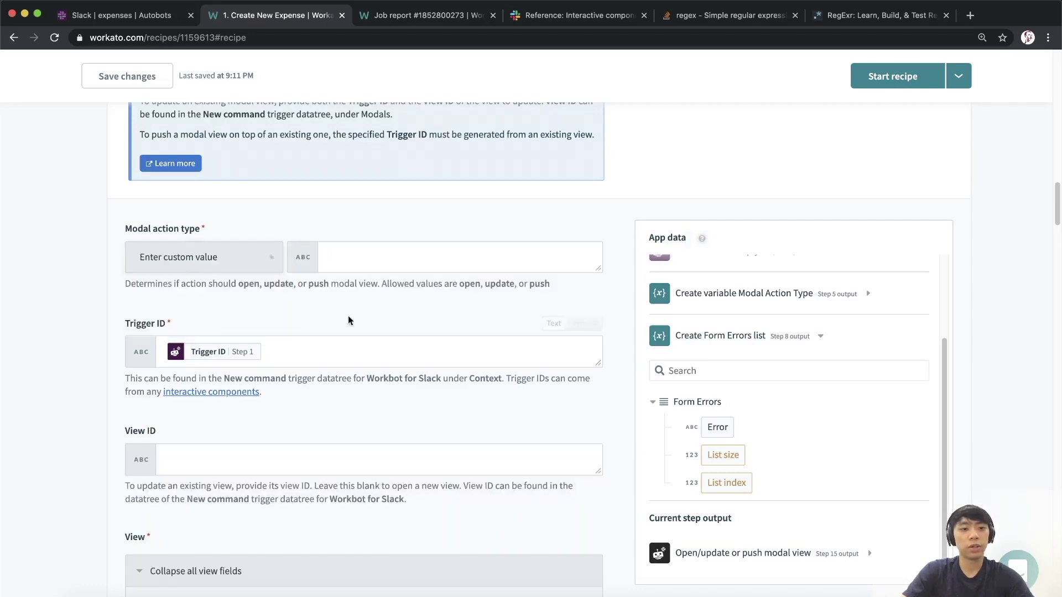
{"action": "left_click", "coordinate": [403, 264]}
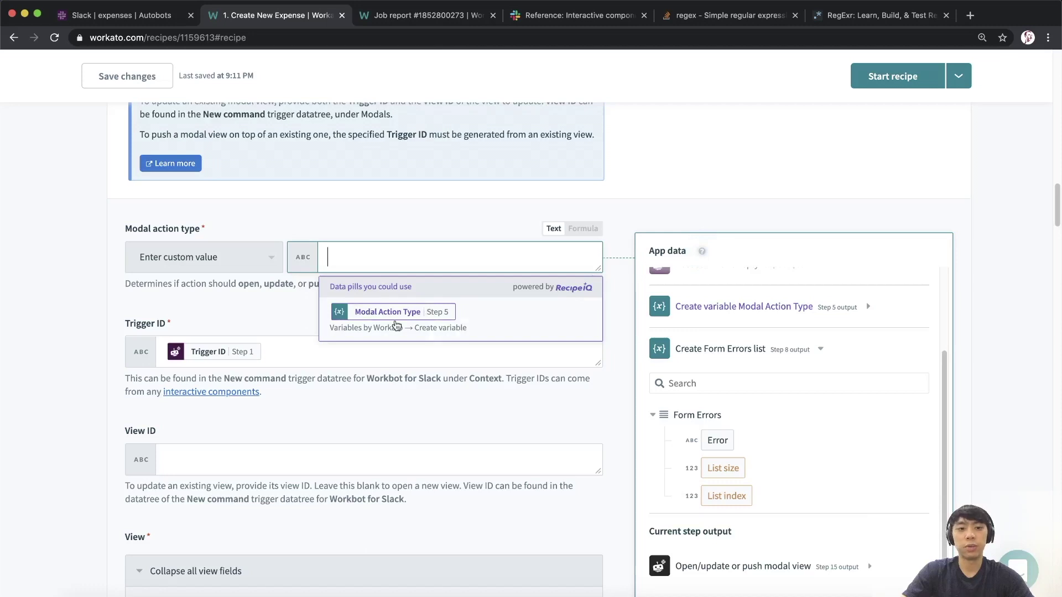
{"action": "left_click", "coordinate": [399, 313]}
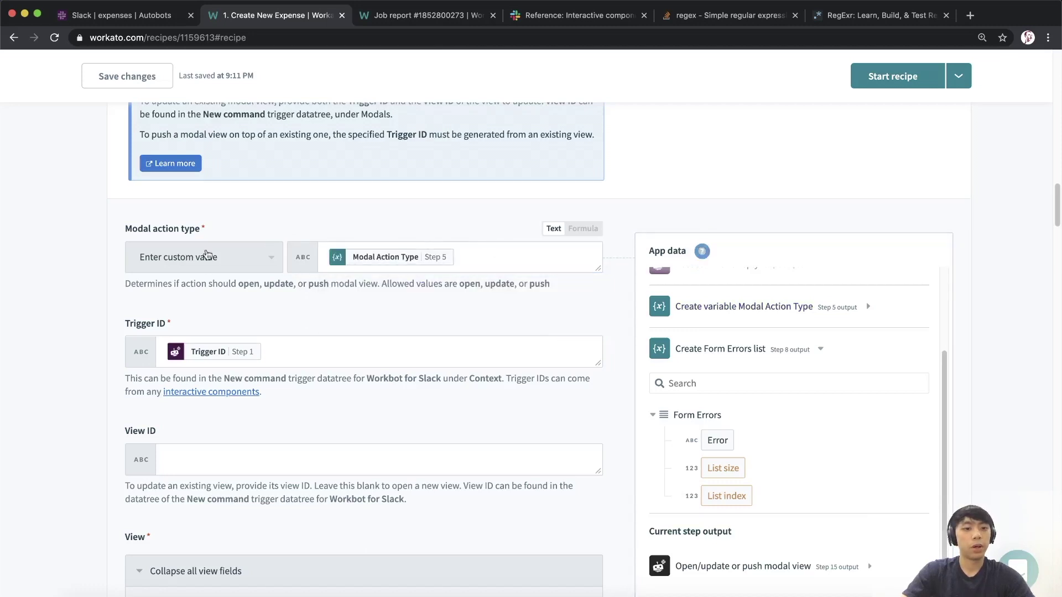
{"action": "scroll", "coordinate": [348, 234], "scroll_direction": "down", "scroll_amount": 5}
{"action": "scroll", "coordinate": [292, 238], "scroll_direction": "down", "scroll_amount": 4}
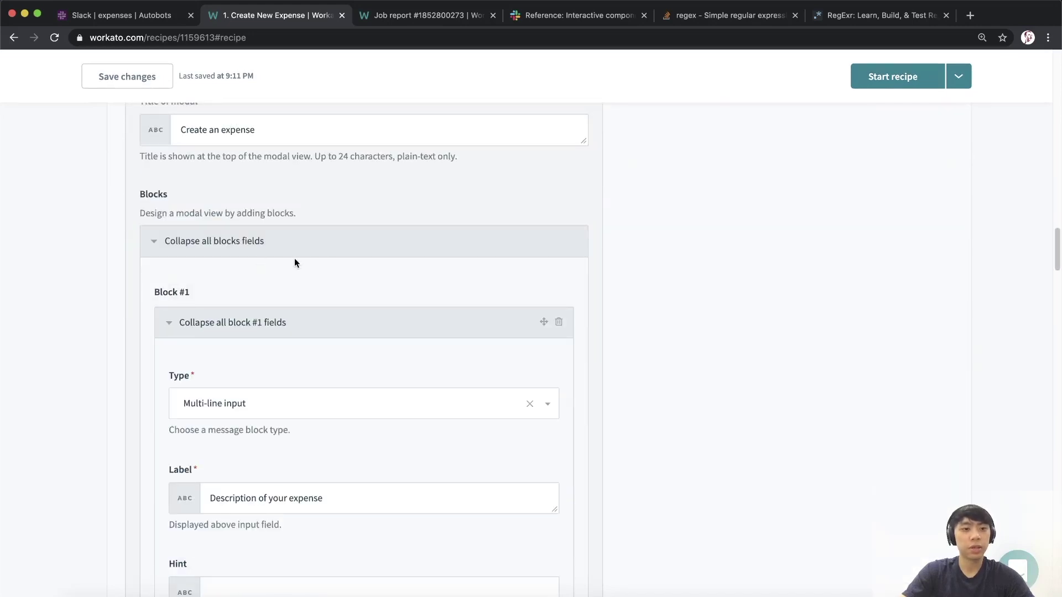
{"action": "scroll", "coordinate": [287, 266], "scroll_direction": "up", "scroll_amount": 8}
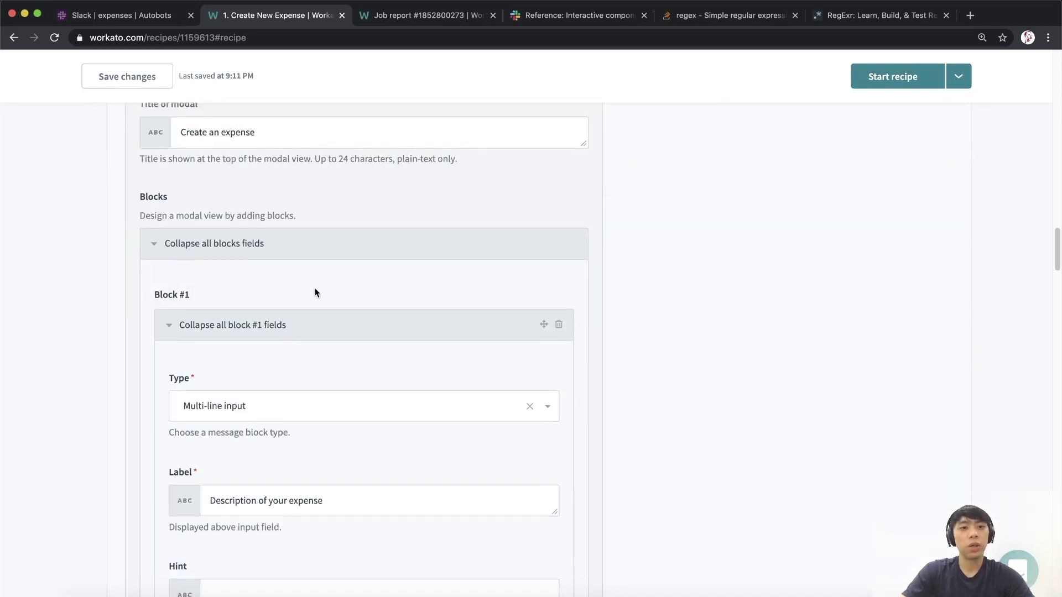
{"action": "left_click", "coordinate": [485, 201]}
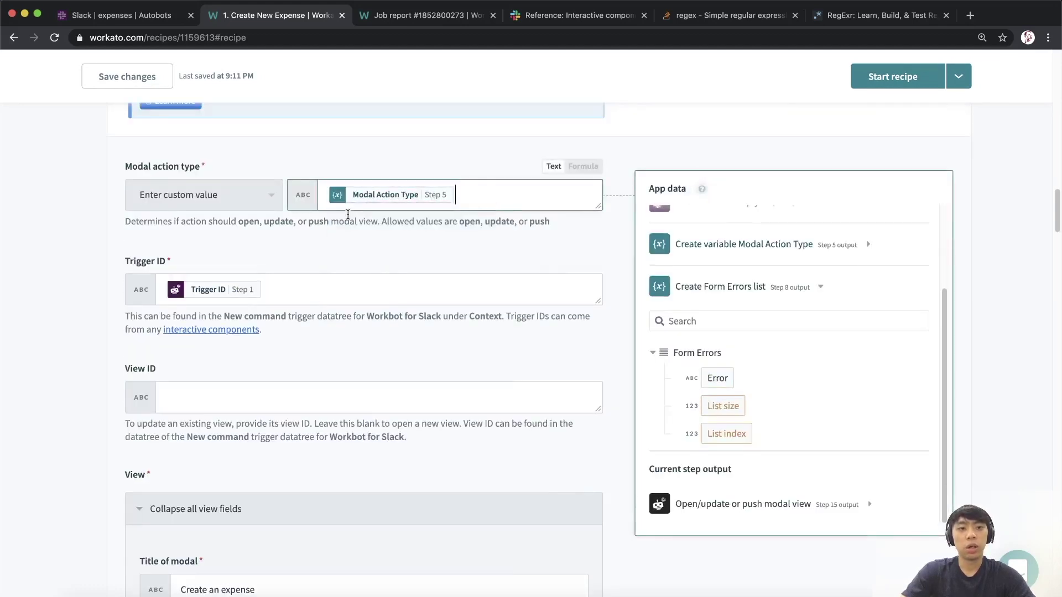
{"action": "scroll", "coordinate": [277, 255], "scroll_direction": "down", "scroll_amount": 1}
{"action": "scroll", "coordinate": [277, 255], "scroll_direction": "down", "scroll_amount": 1}
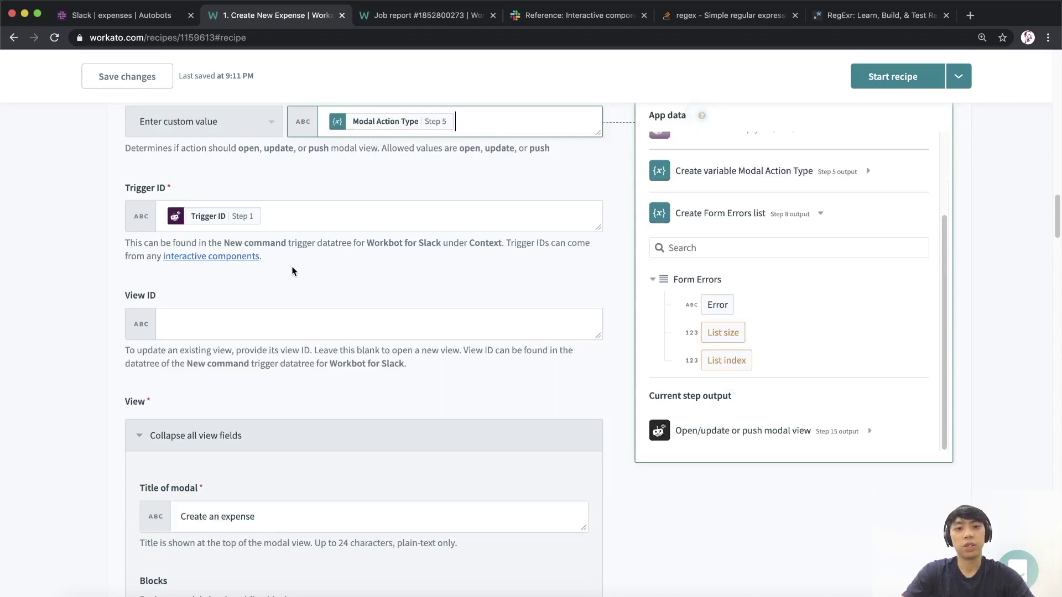
- Collapse the fields of blocks #1, #2 and #3 in the modal view
{"action": "scroll", "coordinate": [293, 272], "scroll_direction": "down", "scroll_amount": 5}
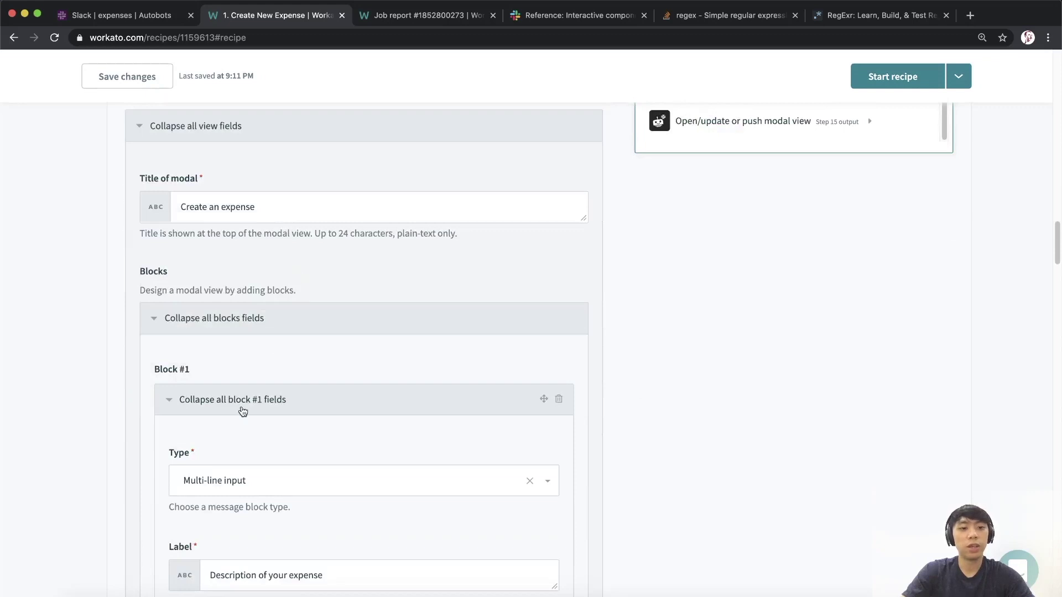
{"action": "scroll", "coordinate": [247, 404], "scroll_direction": "down", "scroll_amount": 1}
{"action": "left_click", "coordinate": [256, 319]}
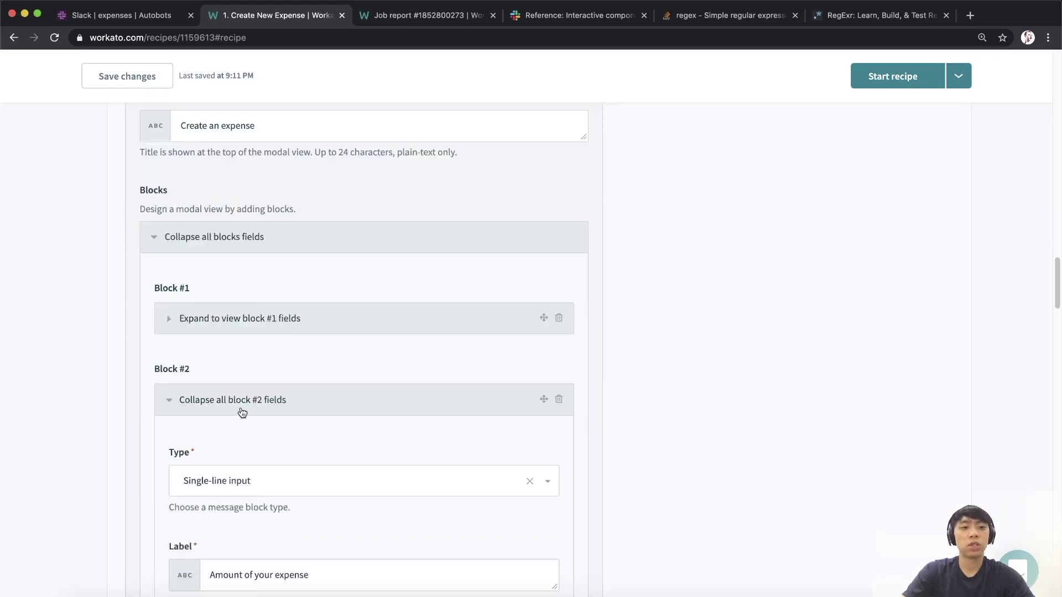
{"action": "left_click", "coordinate": [284, 402]}
{"action": "left_click", "coordinate": [248, 479]}
{"action": "scroll", "coordinate": [279, 387], "scroll_direction": "down", "scroll_amount": 1}
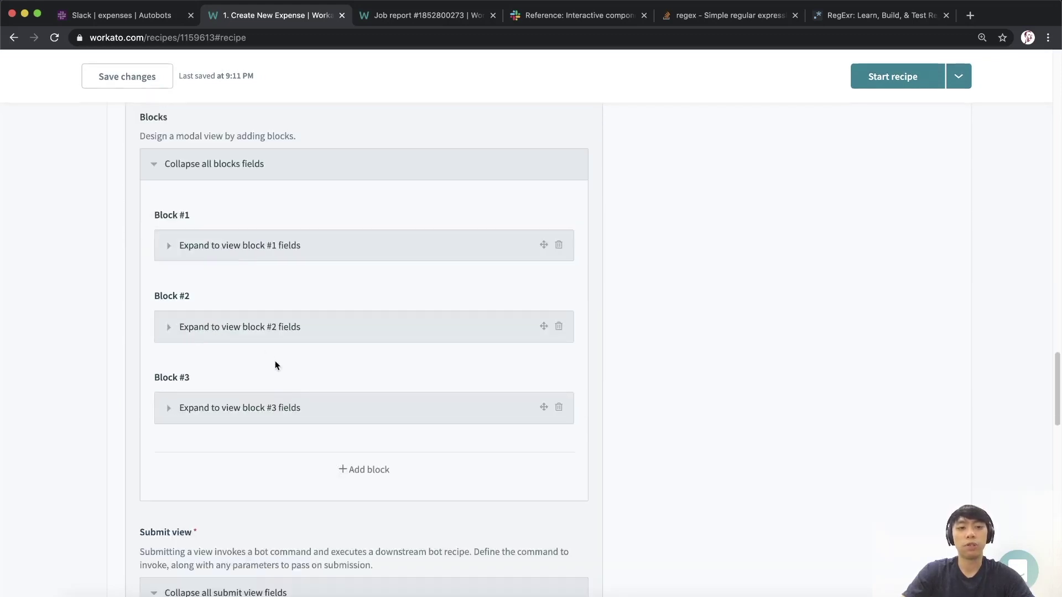
- Add block #4 to the modal view with the type Repeat block group
{"action": "scroll", "coordinate": [266, 265], "scroll_direction": "down", "scroll_amount": 1}
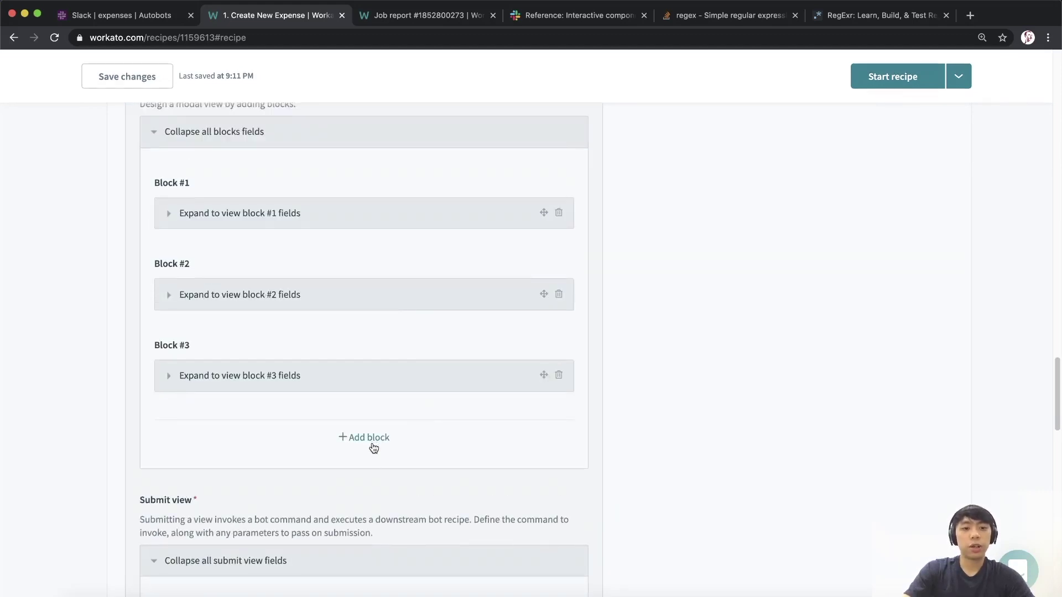
{"action": "left_click", "coordinate": [369, 437]}
{"action": "scroll", "coordinate": [346, 414], "scroll_direction": "down", "scroll_amount": 4}
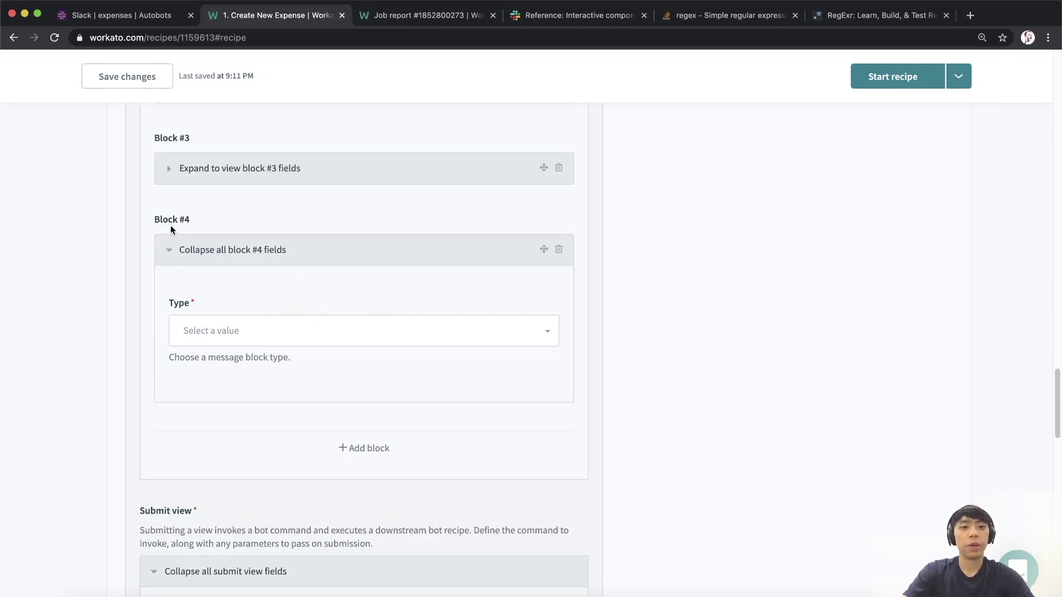
{"action": "scroll", "coordinate": [233, 286], "scroll_direction": "down", "scroll_amount": 1}
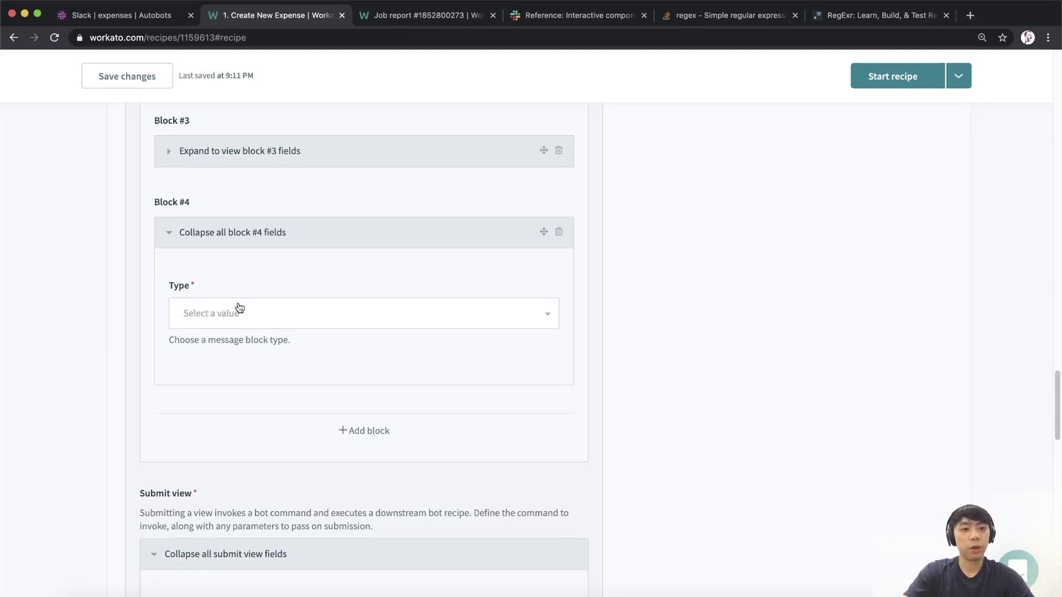
{"action": "left_click", "coordinate": [239, 308]}
{"action": "left_click_drag", "start_coordinate": [556, 361], "coordinate": [557, 429]}
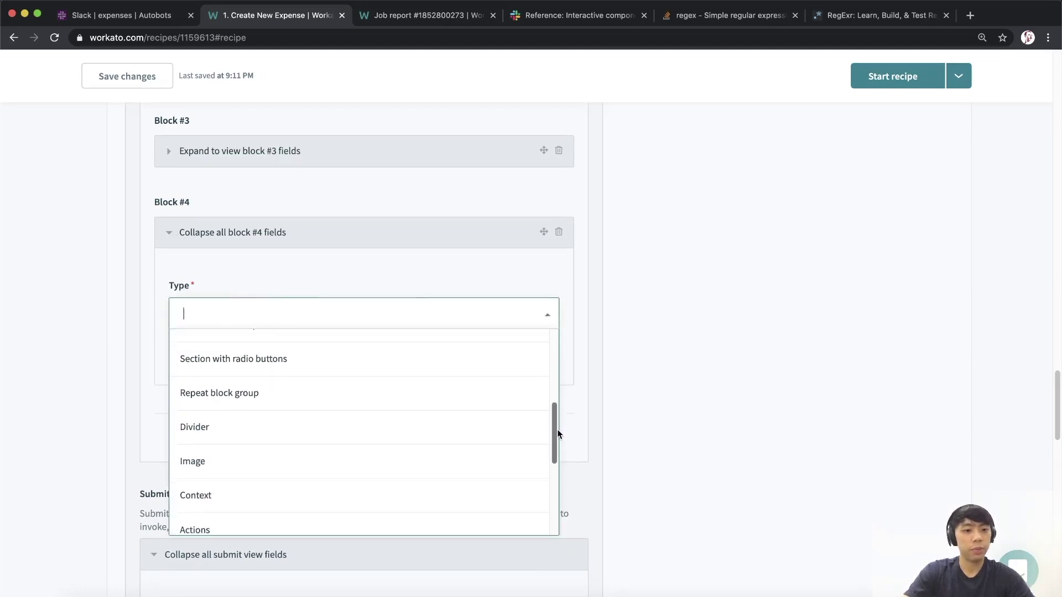
{"action": "left_click", "coordinate": [302, 394]}
{"action": "scroll", "coordinate": [243, 320], "scroll_direction": "down", "scroll_amount": 3}
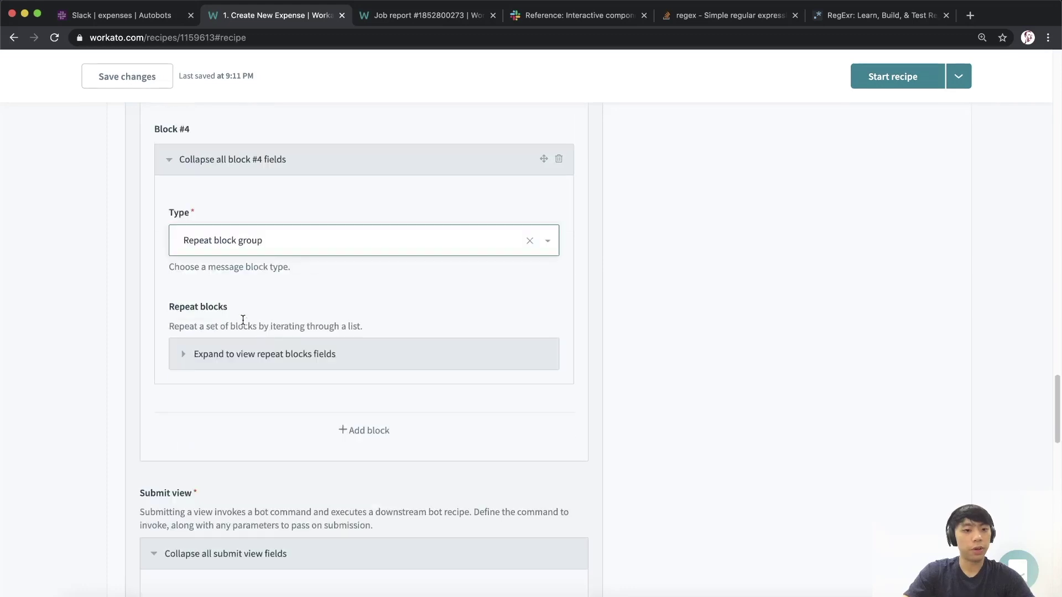
- Add a Context block to the set of blocks to repeat within block #4
{"action": "left_click", "coordinate": [258, 354]}
{"action": "scroll", "coordinate": [294, 363], "scroll_direction": "down", "scroll_amount": 3}
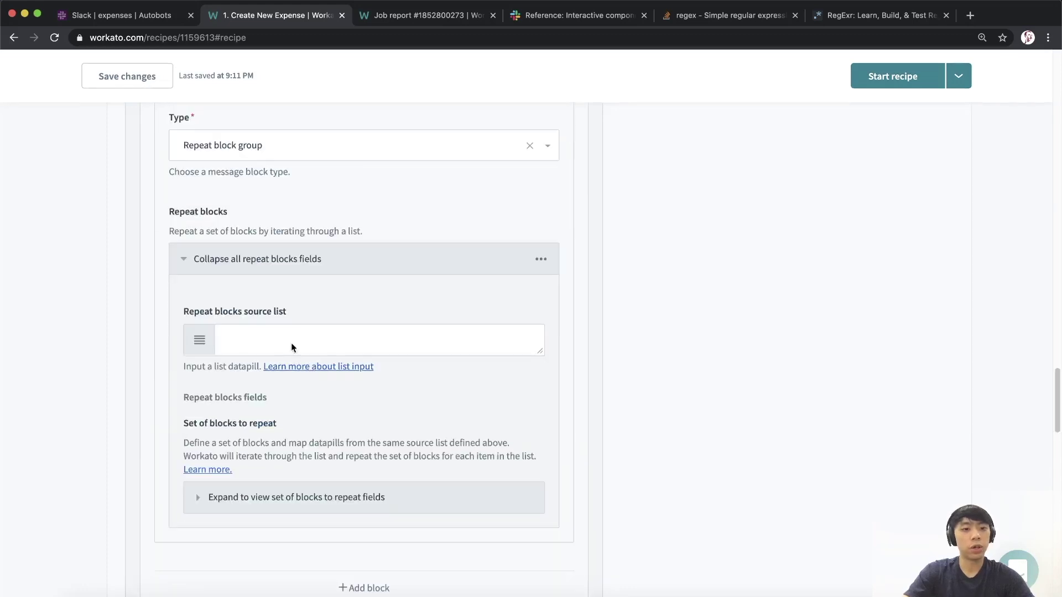
{"action": "left_click", "coordinate": [263, 497]}
{"action": "scroll", "coordinate": [279, 437], "scroll_direction": "down", "scroll_amount": 4}
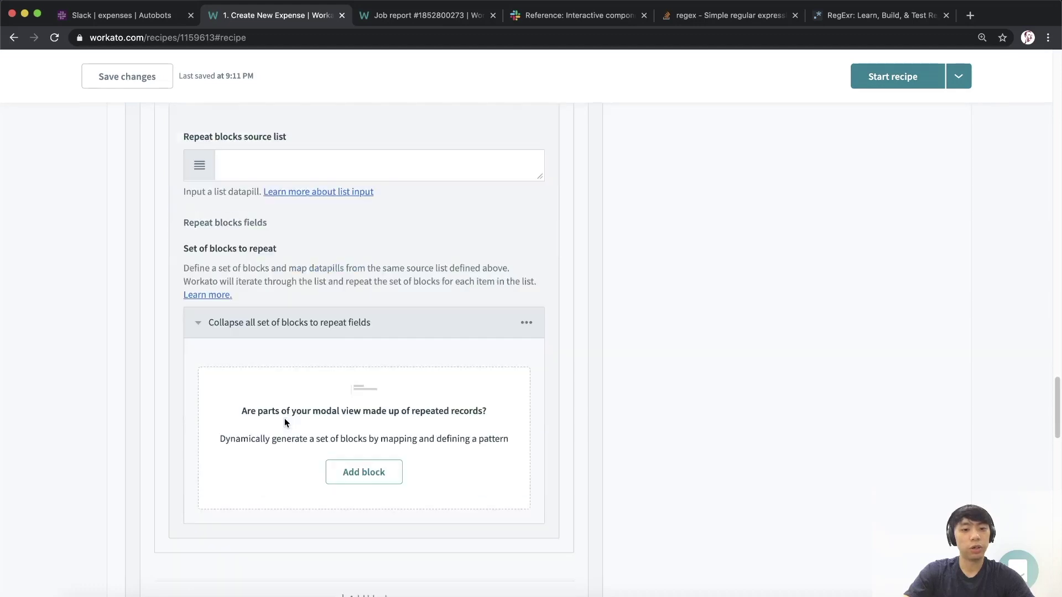
{"action": "left_click", "coordinate": [360, 485]}
{"action": "scroll", "coordinate": [318, 387], "scroll_direction": "down", "scroll_amount": 2}
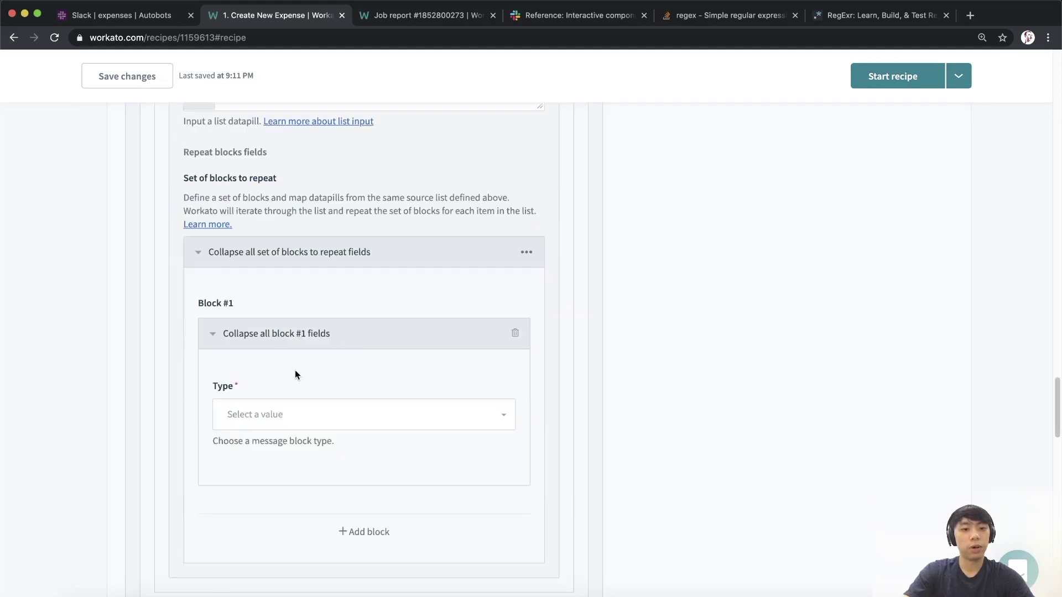
{"action": "left_click", "coordinate": [298, 415]}
{"action": "scroll", "coordinate": [315, 489], "scroll_direction": "down", "scroll_amount": 2}
{"action": "type", "text": "c"}
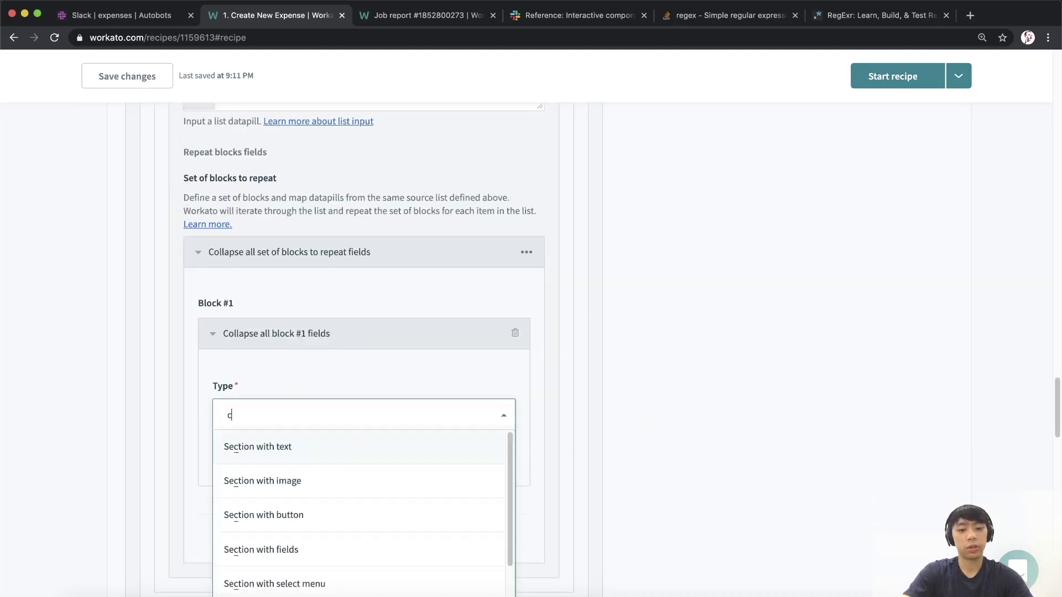
{"action": "type", "text": "ontext"}
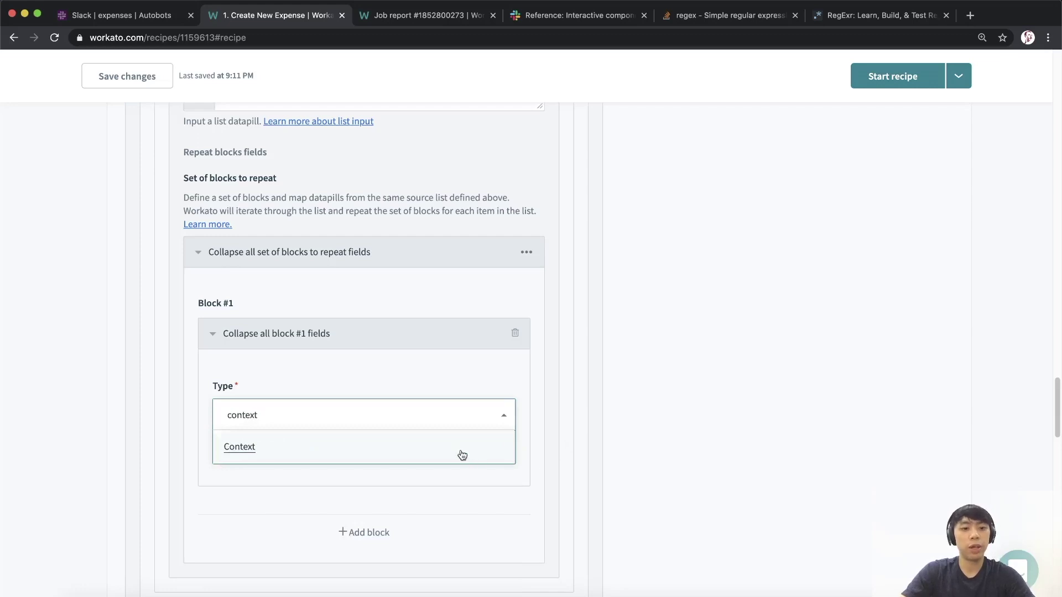
{"action": "left_click", "coordinate": [462, 455]}
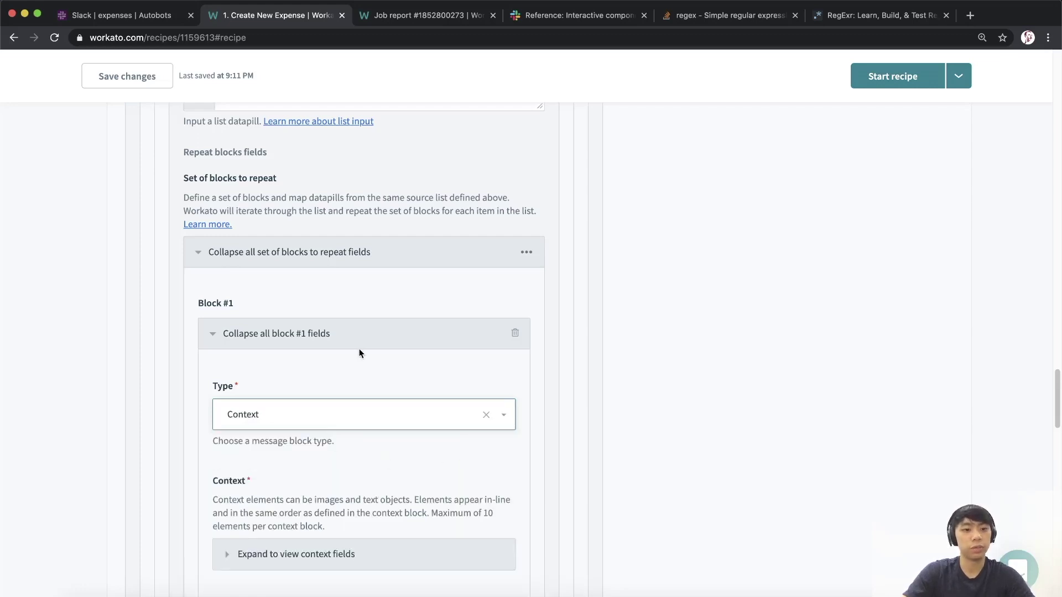
- Map the Form Errors list datapill (step 8) as the repeat blocks source list of the repeat block group
{"action": "scroll", "coordinate": [355, 359], "scroll_direction": "up", "scroll_amount": 2}
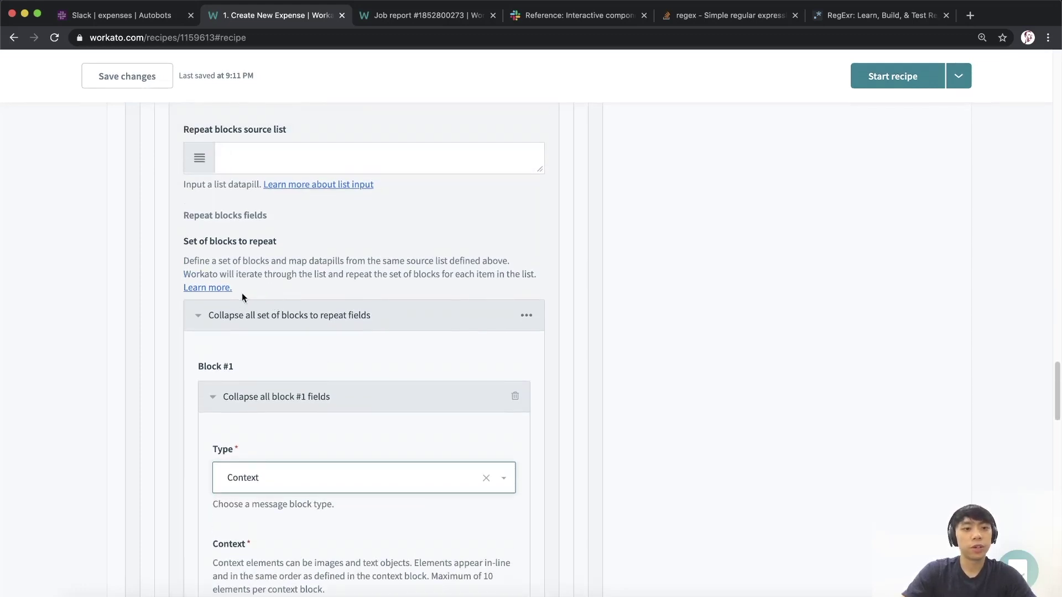
{"action": "scroll", "coordinate": [241, 293], "scroll_direction": "up", "scroll_amount": 3}
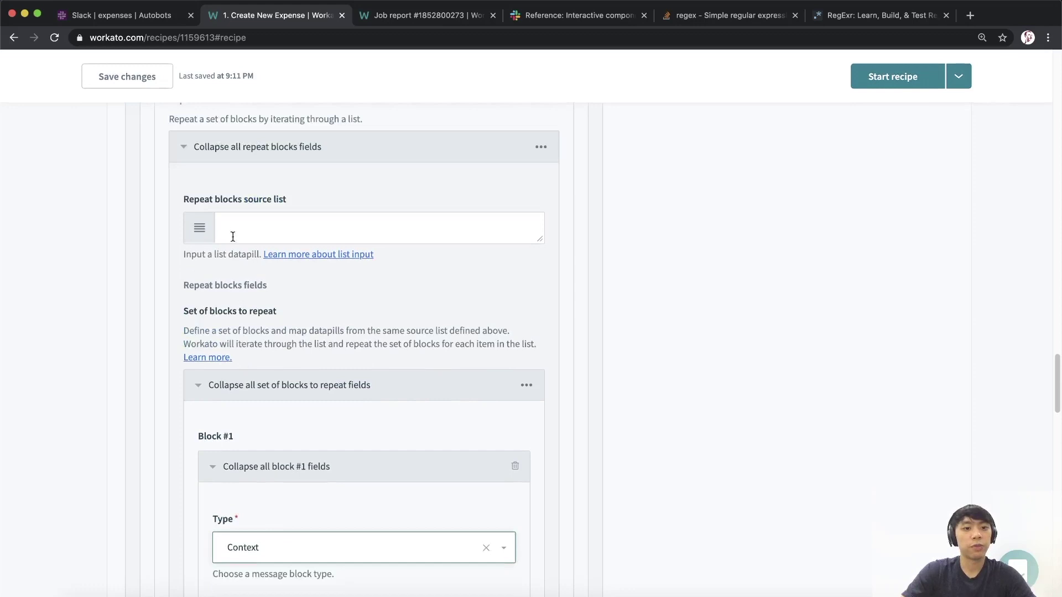
{"action": "left_click", "coordinate": [283, 228]}
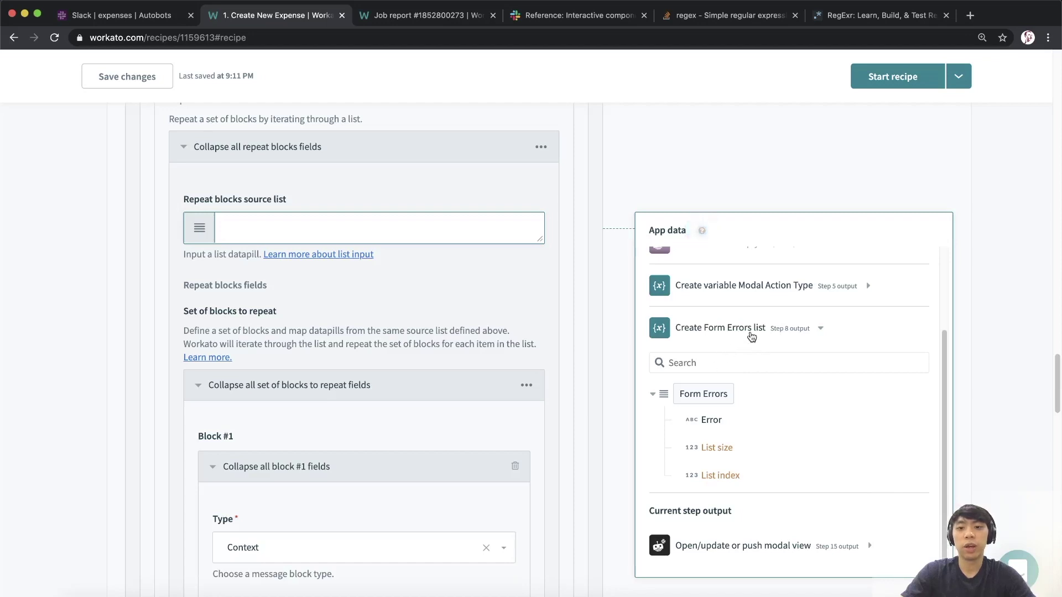
{"action": "left_click_drag", "start_coordinate": [686, 394], "coordinate": [300, 232]}
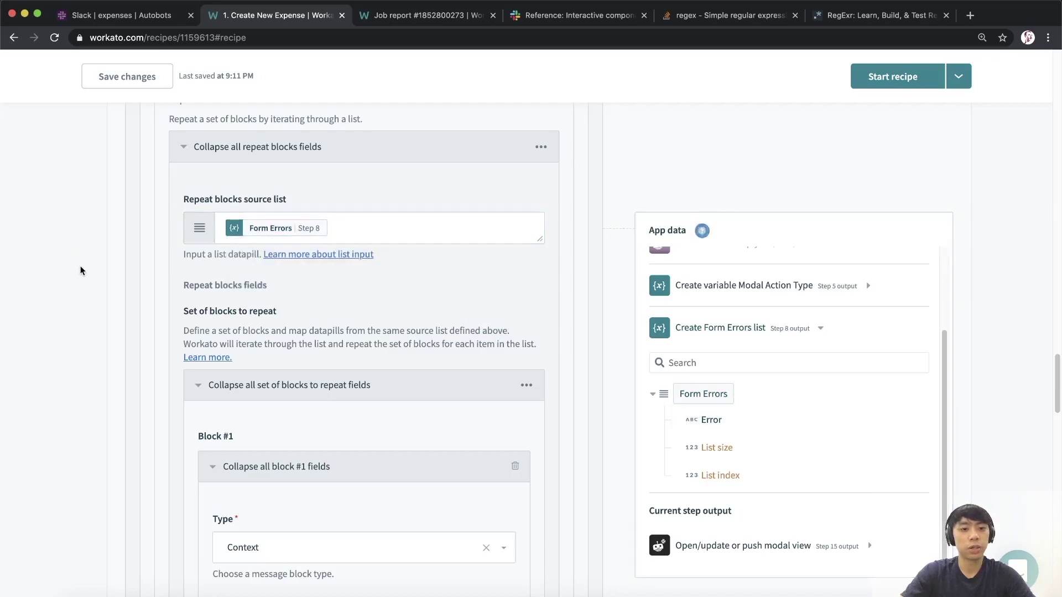
- Add a Text element to the repeated Context block and fill its text with the Error datapill (step 8)
{"action": "scroll", "coordinate": [81, 268], "scroll_direction": "down", "scroll_amount": 5}
{"action": "scroll", "coordinate": [260, 235], "scroll_direction": "up", "scroll_amount": 1}
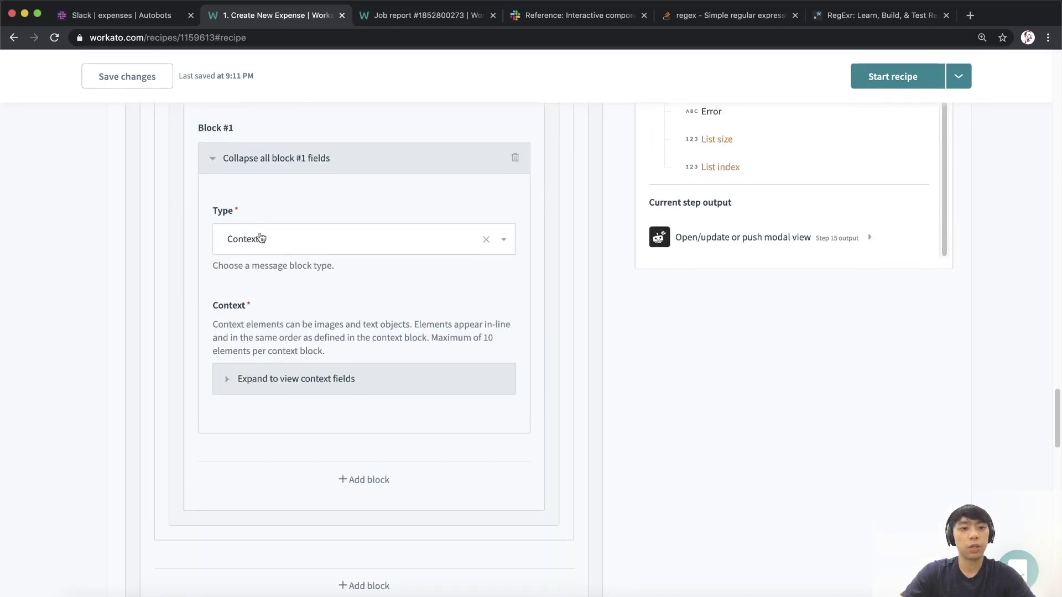
{"action": "left_click", "coordinate": [288, 380]}
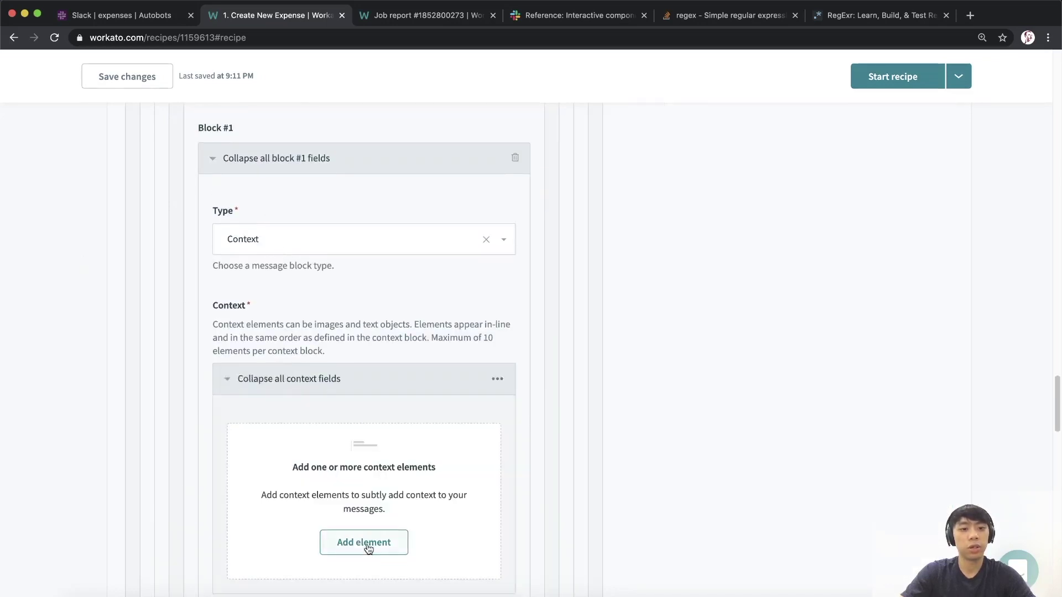
{"action": "left_click", "coordinate": [365, 543]}
{"action": "scroll", "coordinate": [346, 330], "scroll_direction": "down", "scroll_amount": 3}
{"action": "left_click", "coordinate": [338, 386]}
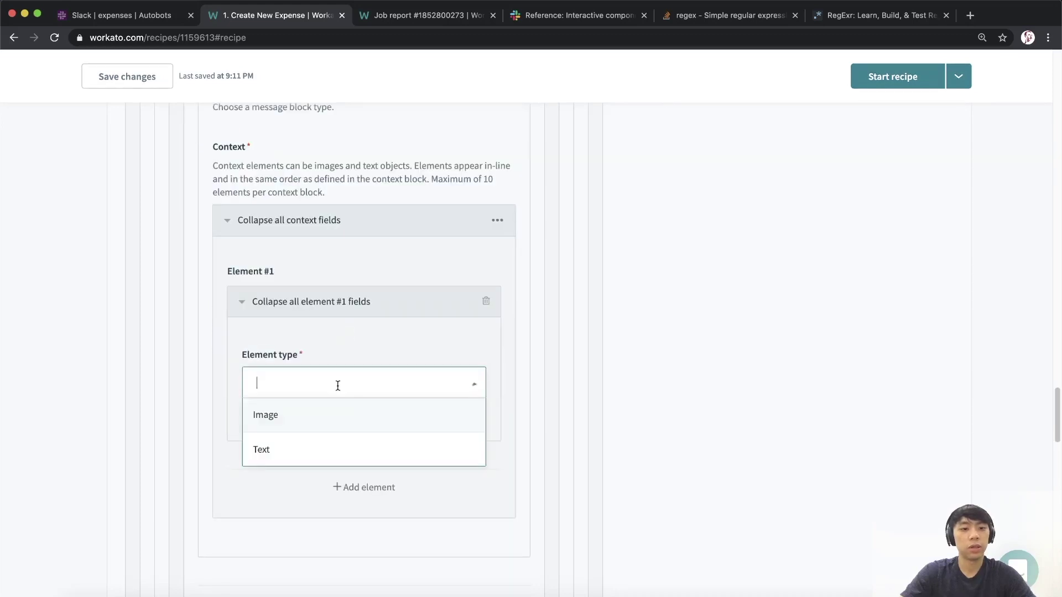
{"action": "left_click", "coordinate": [315, 450]}
{"action": "left_click", "coordinate": [332, 462]}
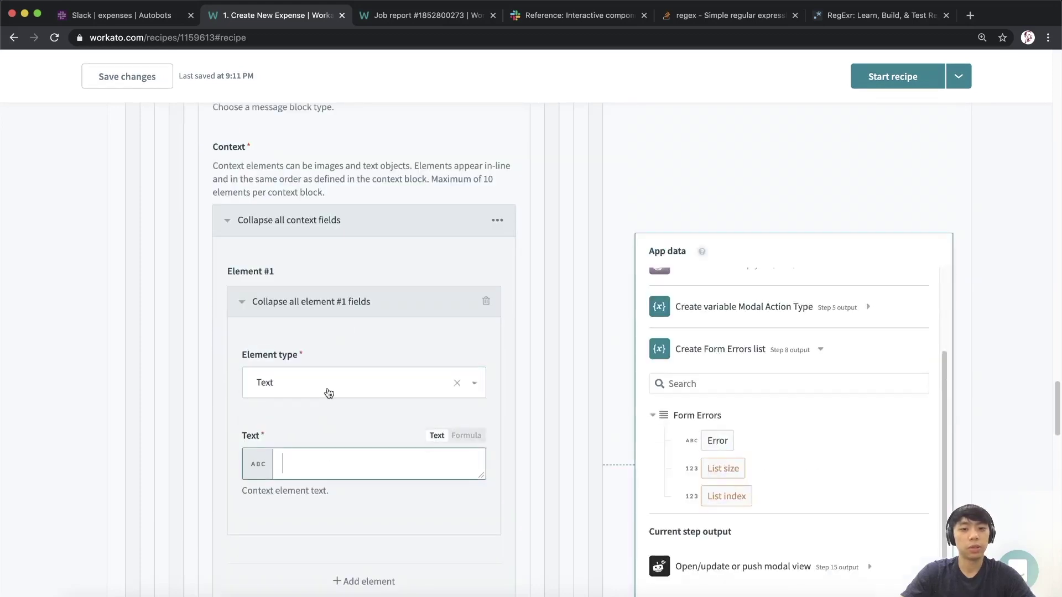
{"action": "scroll", "coordinate": [329, 390], "scroll_direction": "down", "scroll_amount": 2}
{"action": "left_click_drag", "start_coordinate": [717, 320], "coordinate": [316, 344]}
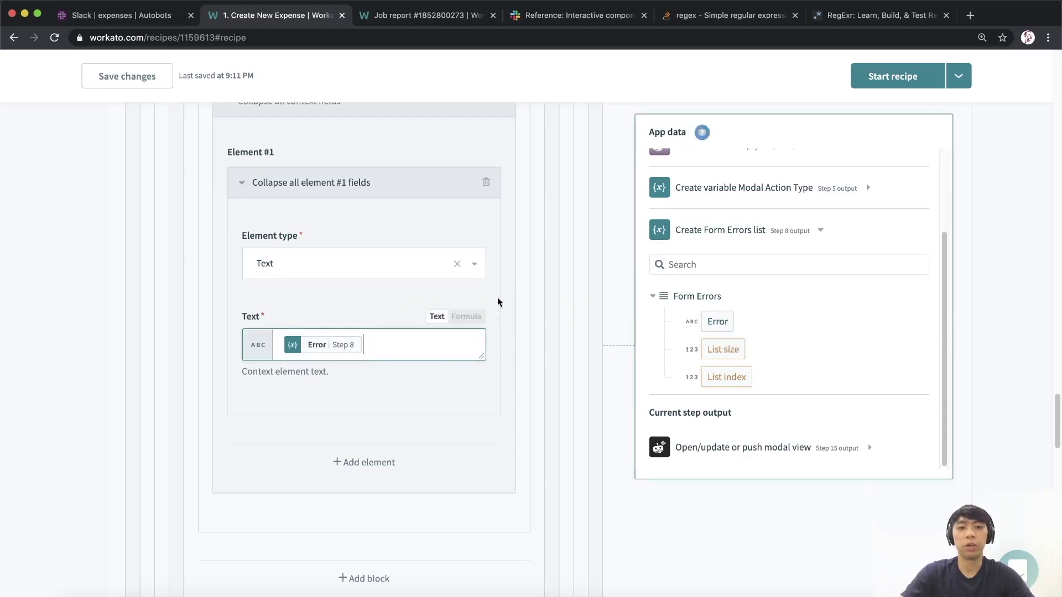
- Collapse the nested block fields, move the repeat block group from fourth to first in the modal's block list, and check its type
{"action": "scroll", "coordinate": [442, 390], "scroll_direction": "up", "scroll_amount": 7}
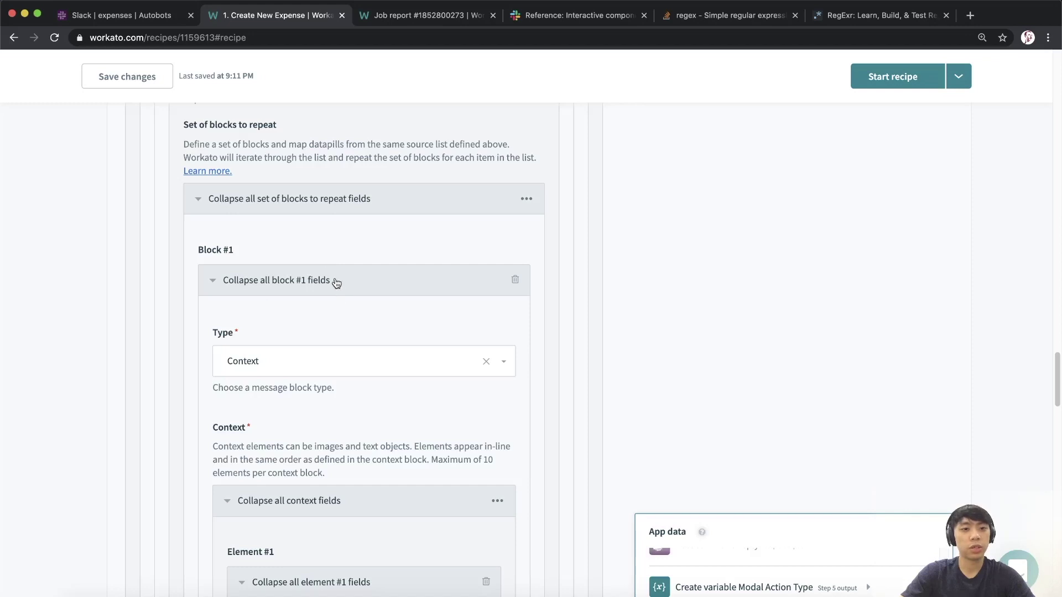
{"action": "left_click", "coordinate": [336, 281]}
{"action": "scroll", "coordinate": [327, 304], "scroll_direction": "up", "scroll_amount": 6}
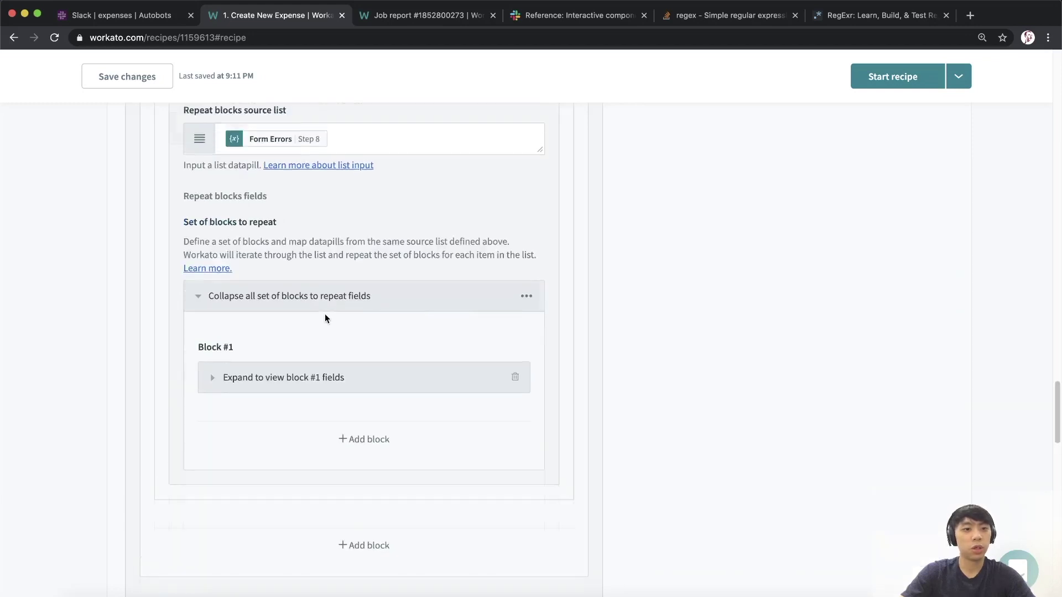
{"action": "left_click", "coordinate": [325, 319]}
{"action": "scroll", "coordinate": [319, 309], "scroll_direction": "up", "scroll_amount": 1}
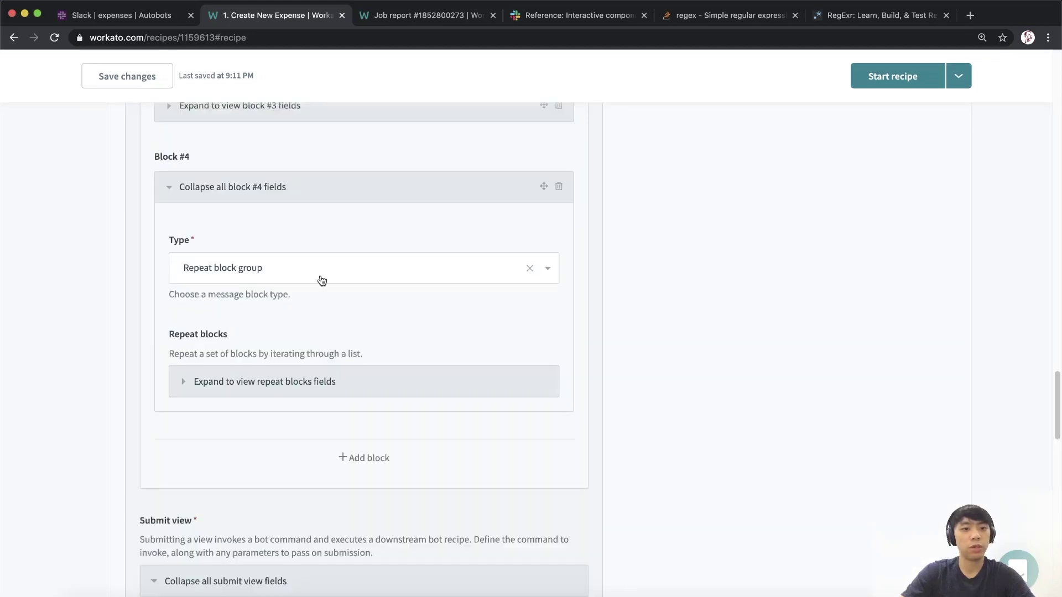
{"action": "left_click", "coordinate": [337, 194]}
{"action": "scroll", "coordinate": [290, 331], "scroll_direction": "up", "scroll_amount": 5}
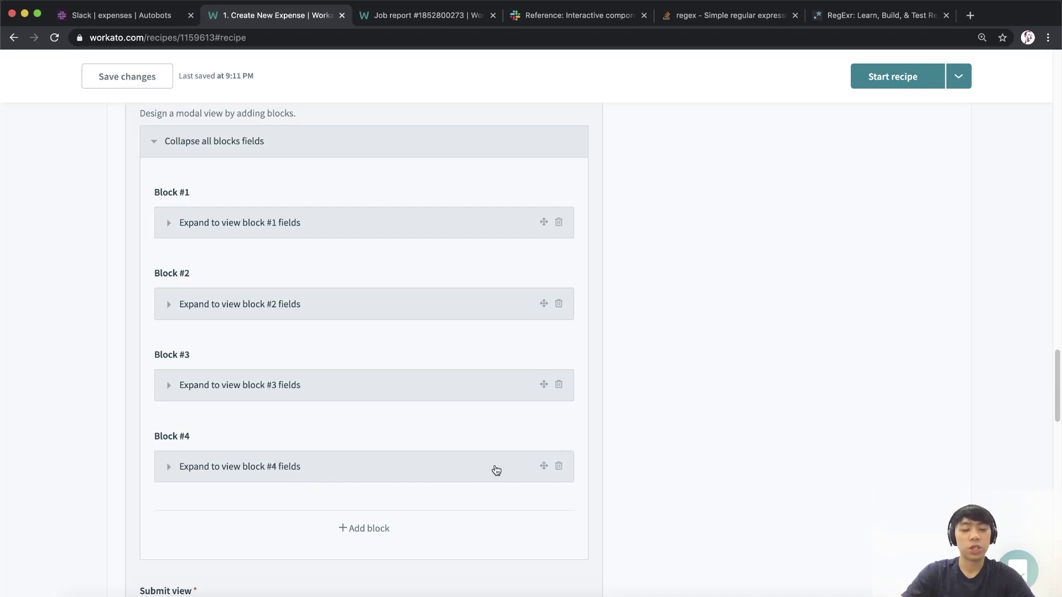
{"action": "left_click_drag", "start_coordinate": [544, 468], "coordinate": [543, 229]}
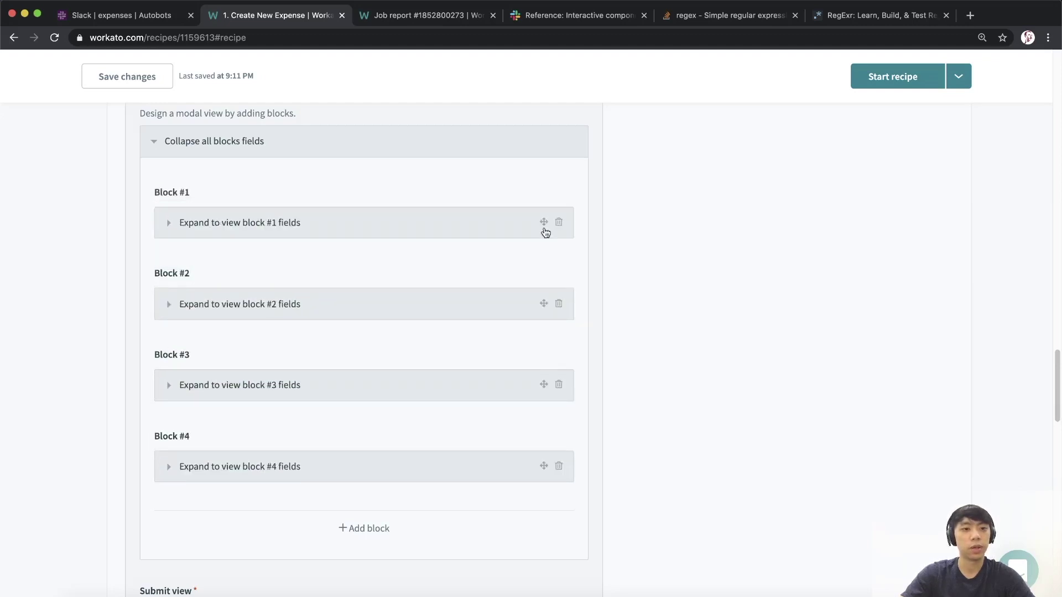
{"action": "left_click", "coordinate": [251, 224]}
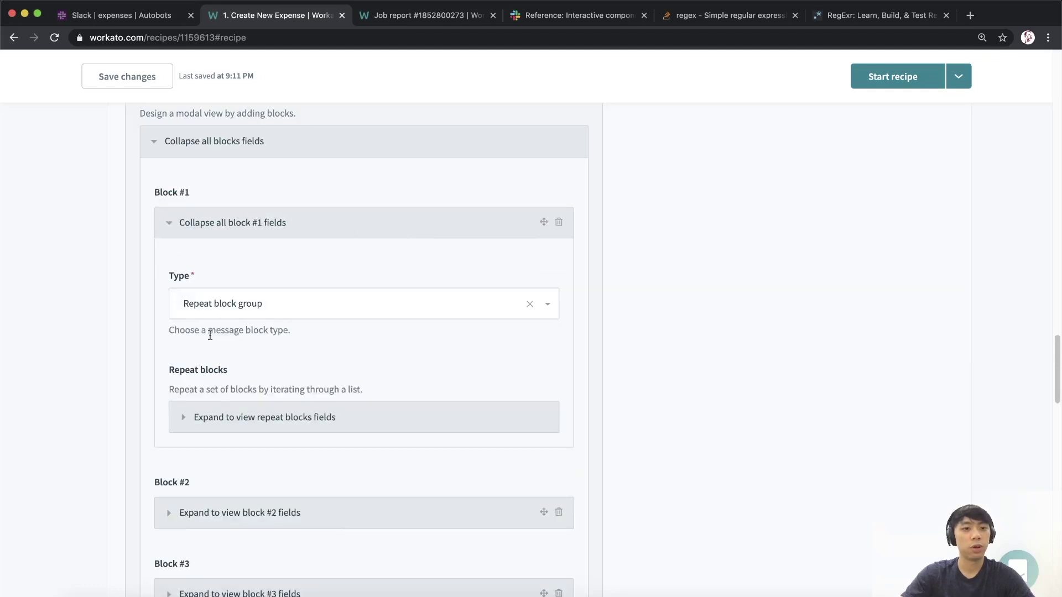
{"action": "left_click", "coordinate": [312, 225]}
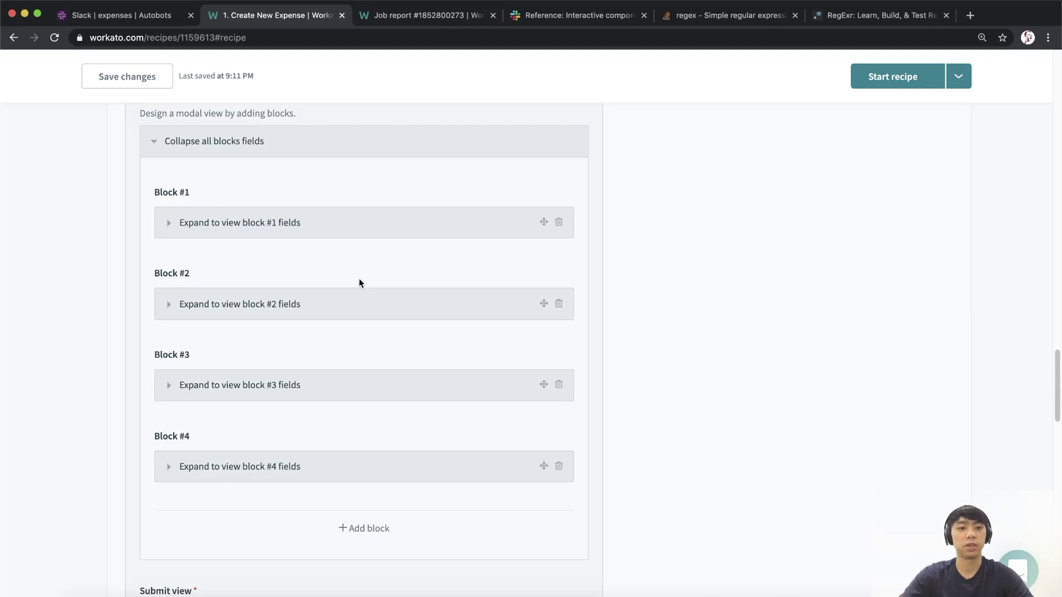
- Close the settings of the modal view action in step 15 and delete the empty action placeholder in step 16
{"action": "scroll", "coordinate": [359, 283], "scroll_direction": "up", "scroll_amount": 10}
{"action": "scroll", "coordinate": [261, 481], "scroll_direction": "up", "scroll_amount": 15}
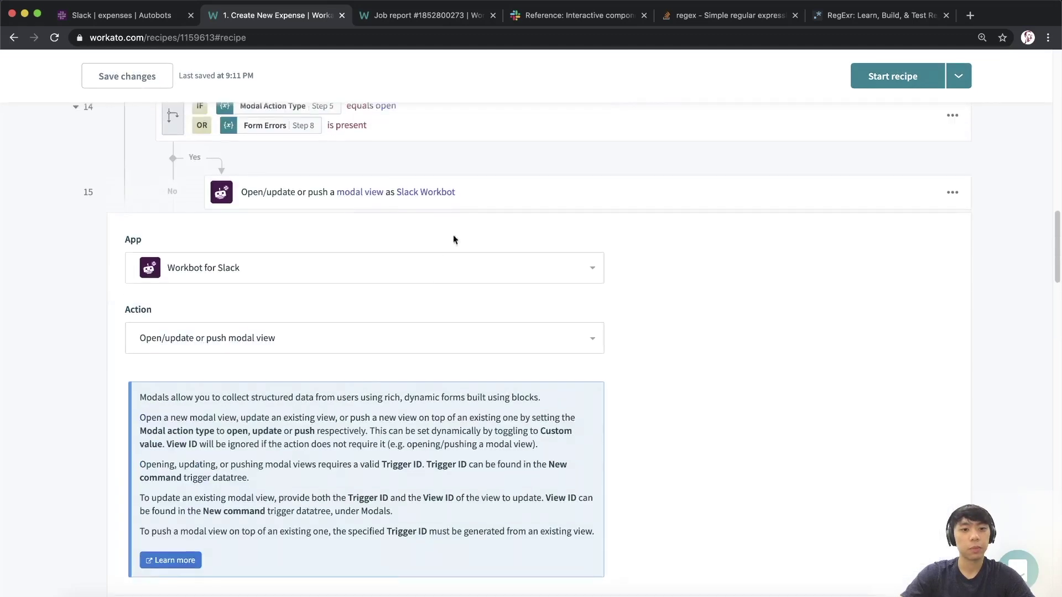
{"action": "left_click", "coordinate": [466, 192]}
{"action": "scroll", "coordinate": [478, 348], "scroll_direction": "up", "scroll_amount": 1}
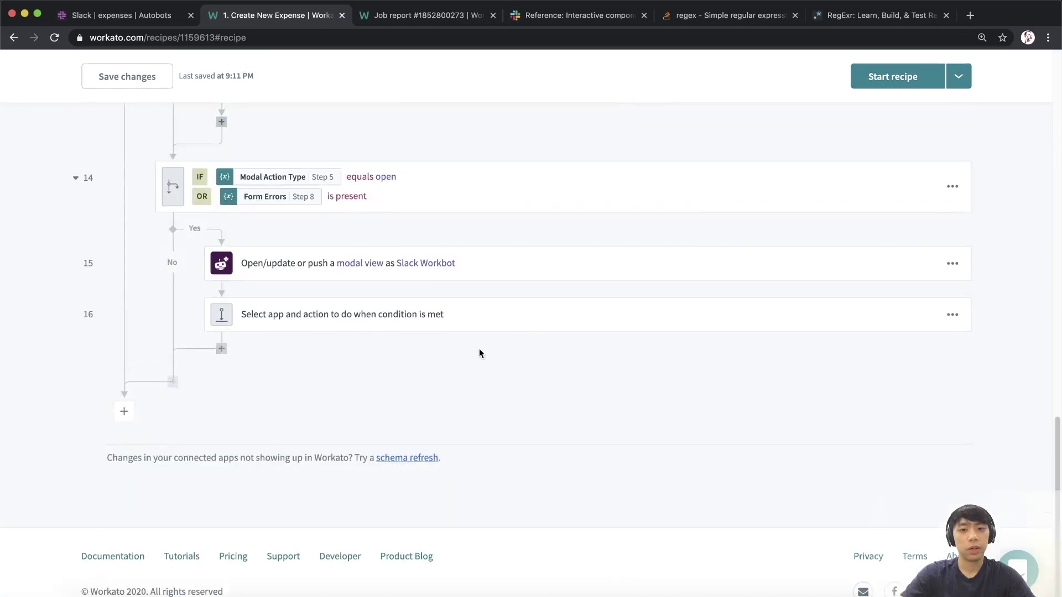
{"action": "left_click", "coordinate": [952, 315]}
{"action": "left_click", "coordinate": [893, 447]}
{"action": "left_click", "coordinate": [843, 460]}
- Review the recipe's conditions and form error steps, and start the Create New Expense recipe
{"action": "scroll", "coordinate": [656, 478], "scroll_direction": "up", "scroll_amount": 6}
{"action": "scroll", "coordinate": [559, 472], "scroll_direction": "up", "scroll_amount": 1}
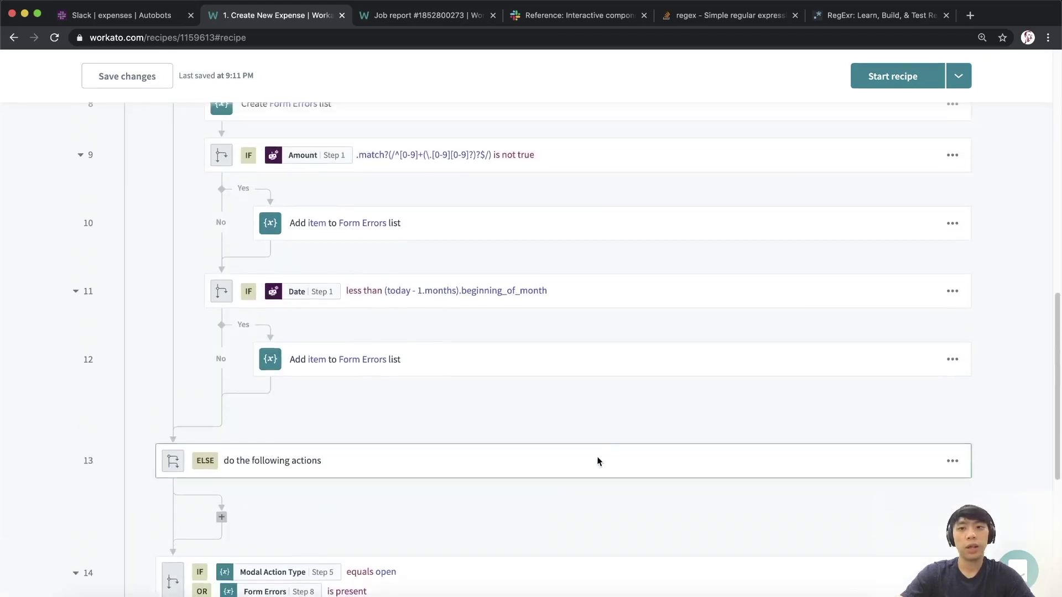
{"action": "scroll", "coordinate": [546, 396], "scroll_direction": "up", "scroll_amount": 4}
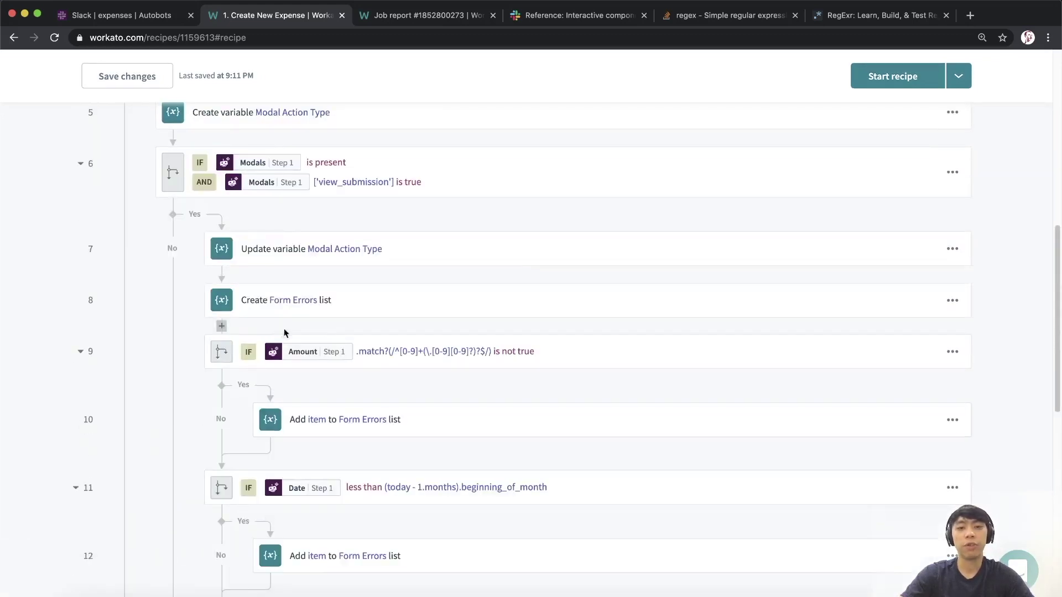
{"action": "left_click", "coordinate": [907, 76]}
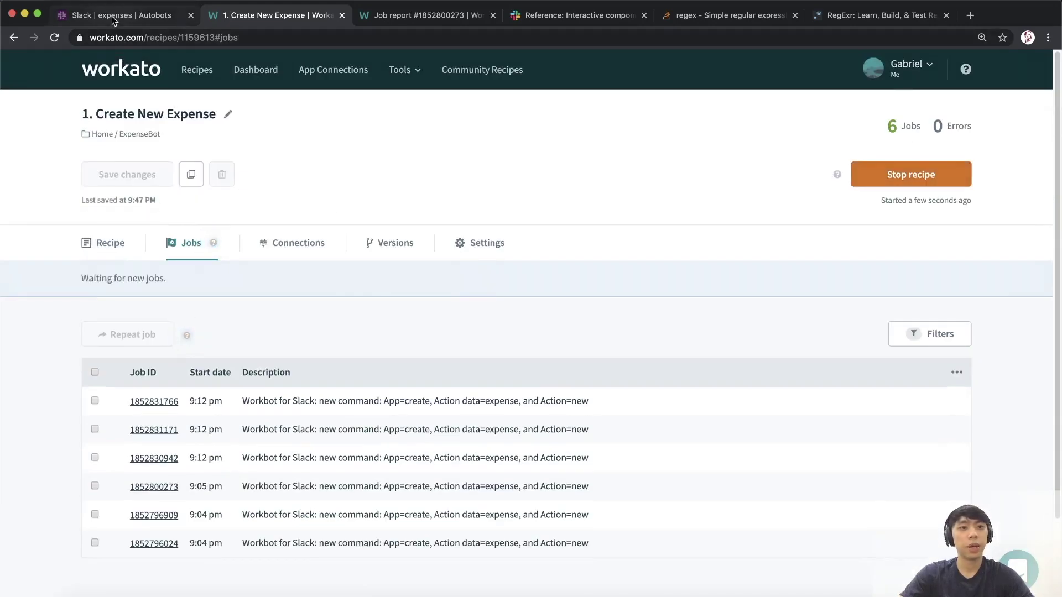
- Switch to Slack and open the BumbleBee app conversation by searching for "bum"
{"action": "left_click", "coordinate": [116, 15]}
{"action": "key", "text": "super+k"}
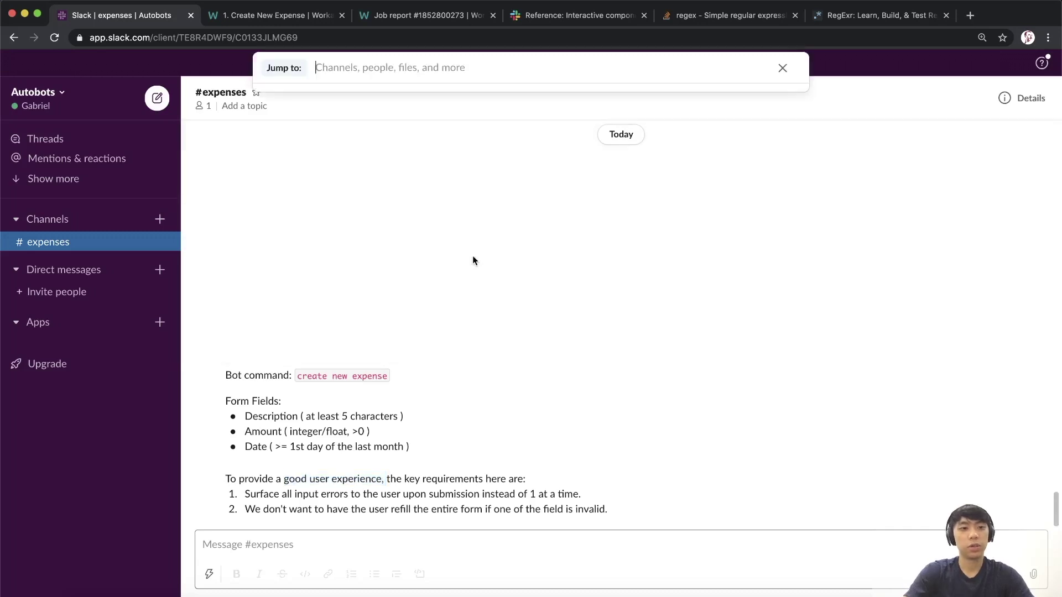
{"action": "type", "text": "aut"}
{"action": "key", "text": "BackSpace"}
{"action": "key", "text": "BackSpace"}
{"action": "key", "text": "BackSpace"}
{"action": "type", "text": "bum"}
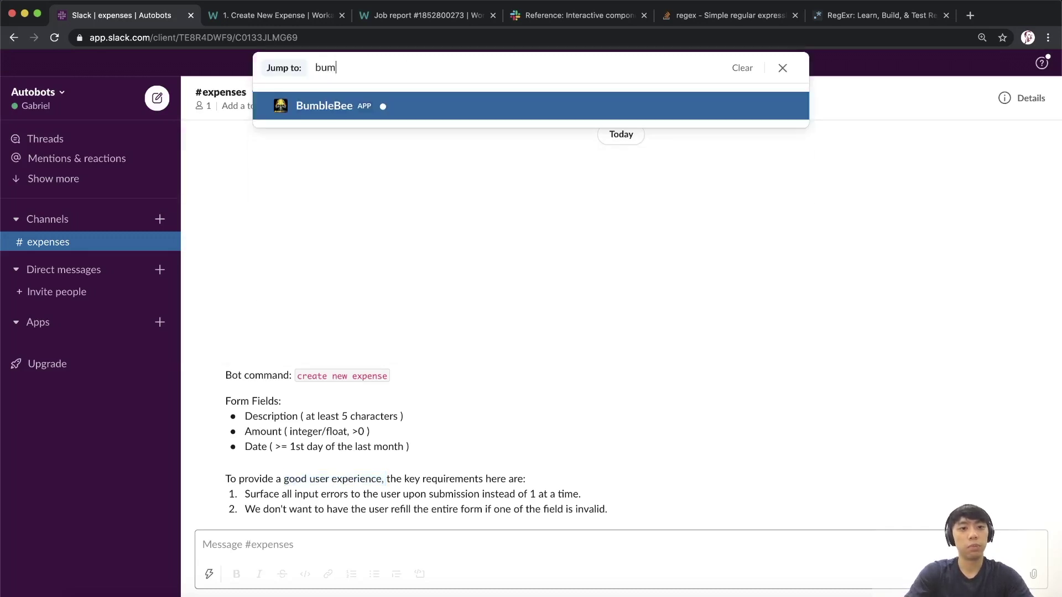
{"action": "key", "text": "Return"}
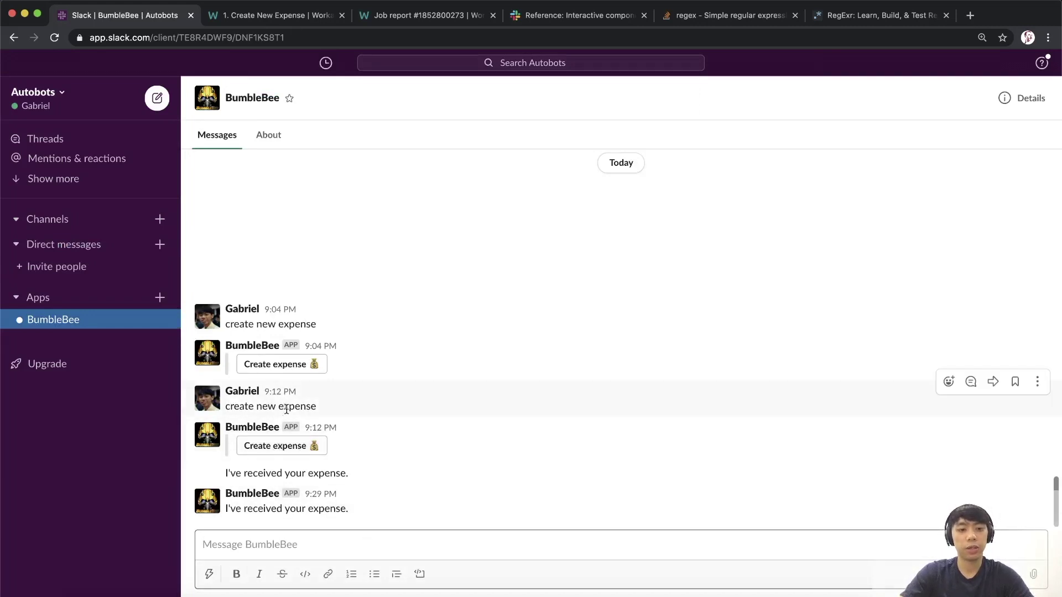
- Send the message "create new expense" to BumbleBee and open the expense form from its latest reply
{"action": "left_click_drag", "start_coordinate": [225, 406], "coordinate": [316, 407]}
{"action": "key", "text": "super+c"}
{"action": "left_click", "coordinate": [304, 542]}
{"action": "key", "text": "super+v"}
{"action": "key", "text": "Return"}
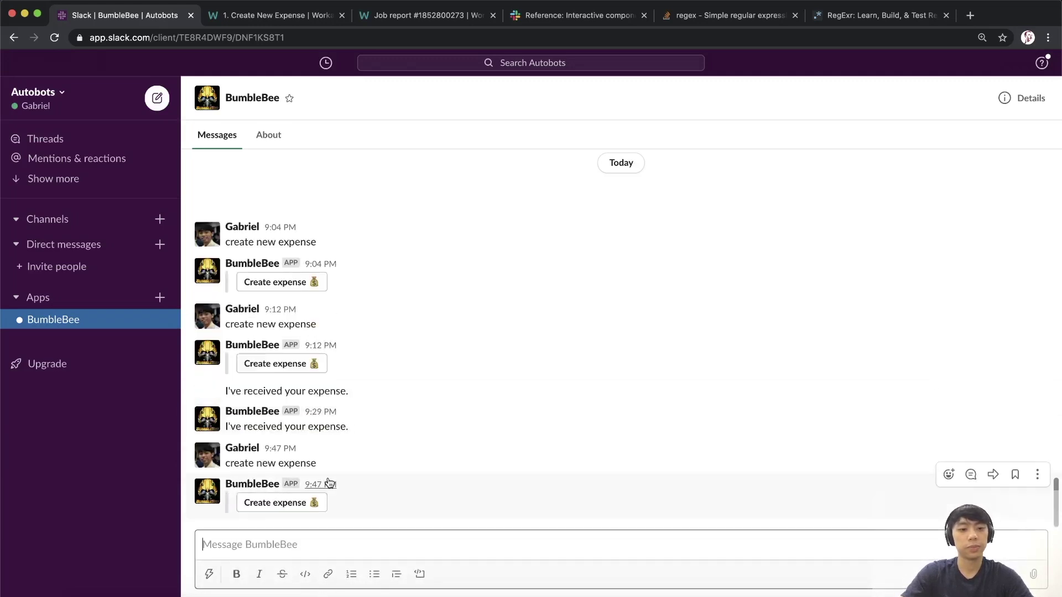
{"action": "left_click", "coordinate": [443, 463]}
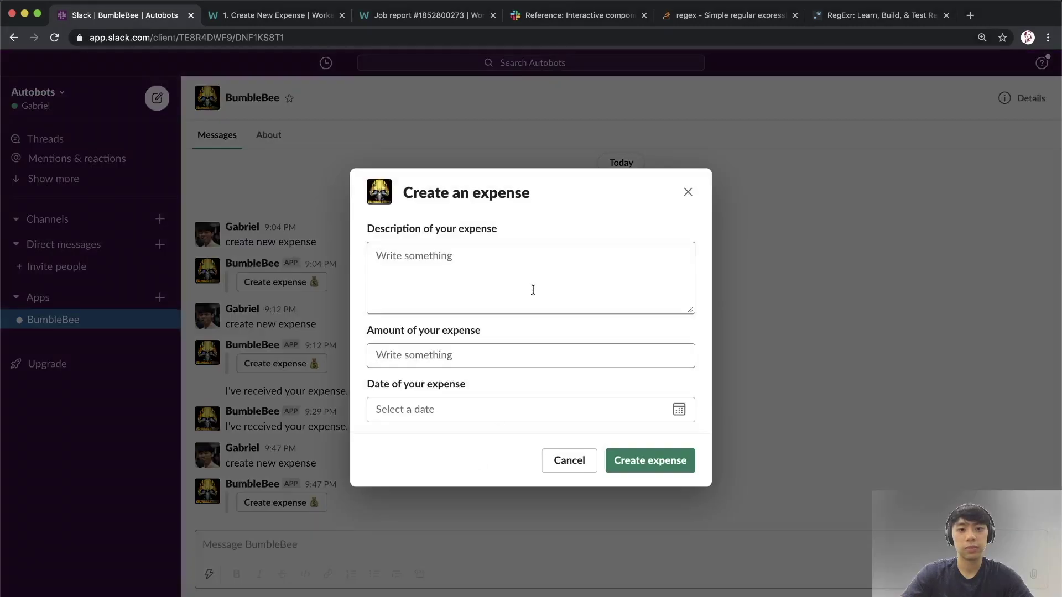
- Submit the expense form with description "Test 3", the invalid amount "105ab" and the date May 5, 2020
{"action": "left_click", "coordinate": [533, 277]}
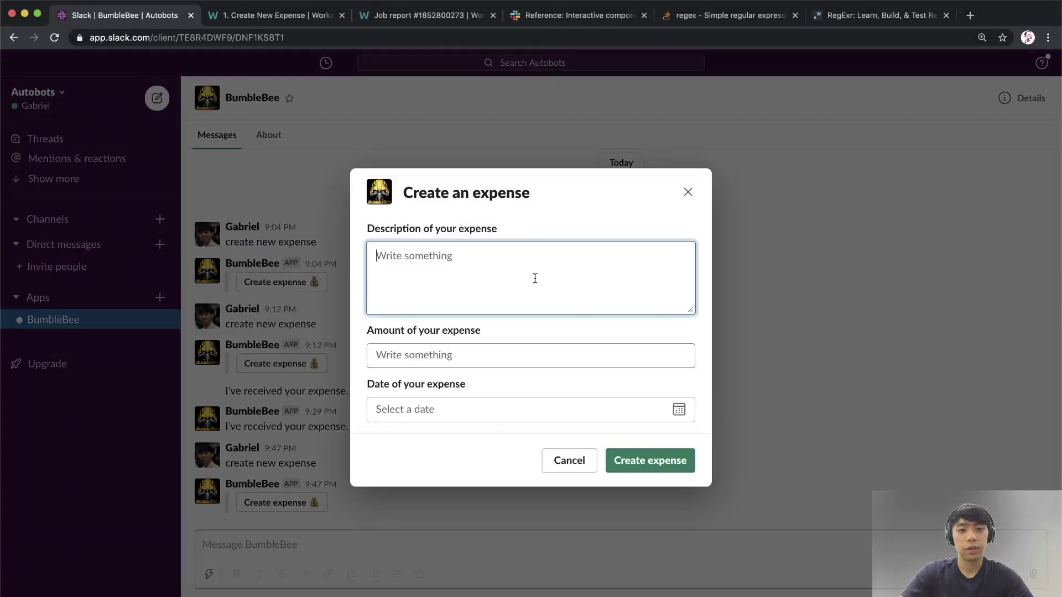
{"action": "type", "text": "Test 3"}
{"action": "left_click", "coordinate": [381, 355]}
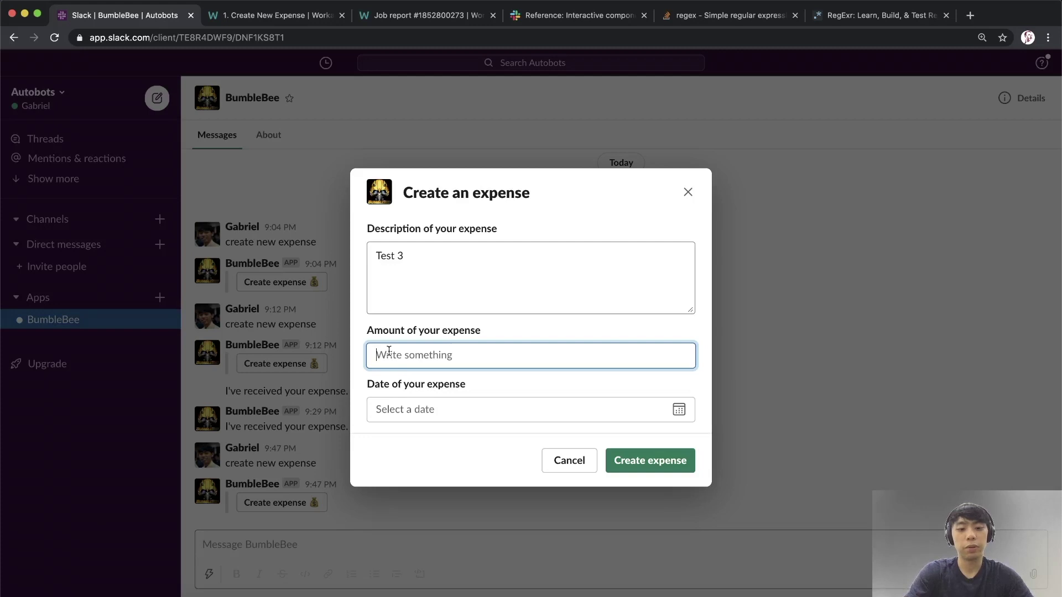
{"action": "type", "text": "105ab"}
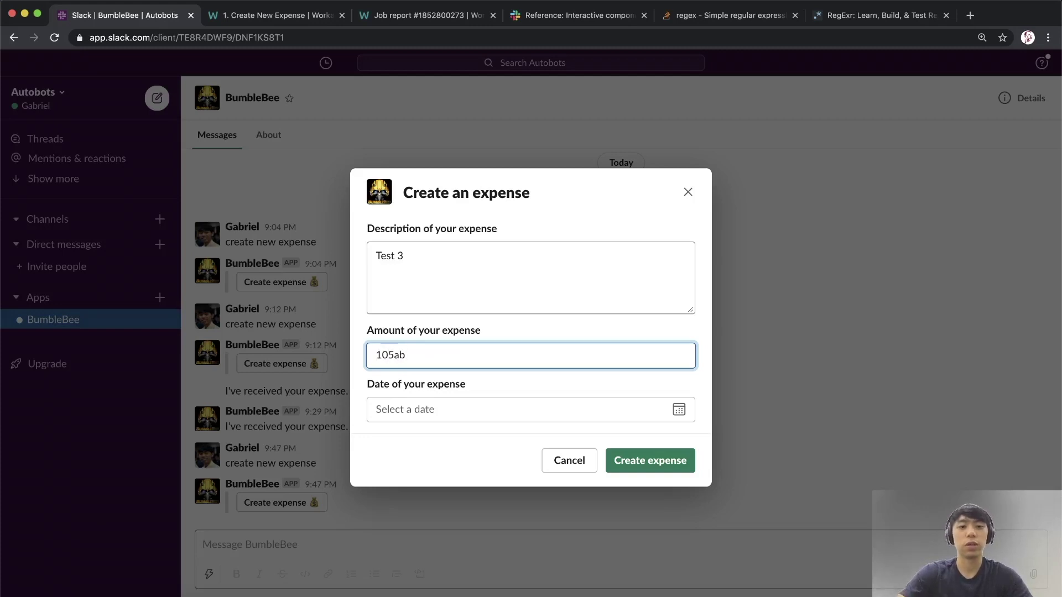
{"action": "left_click", "coordinate": [679, 412]}
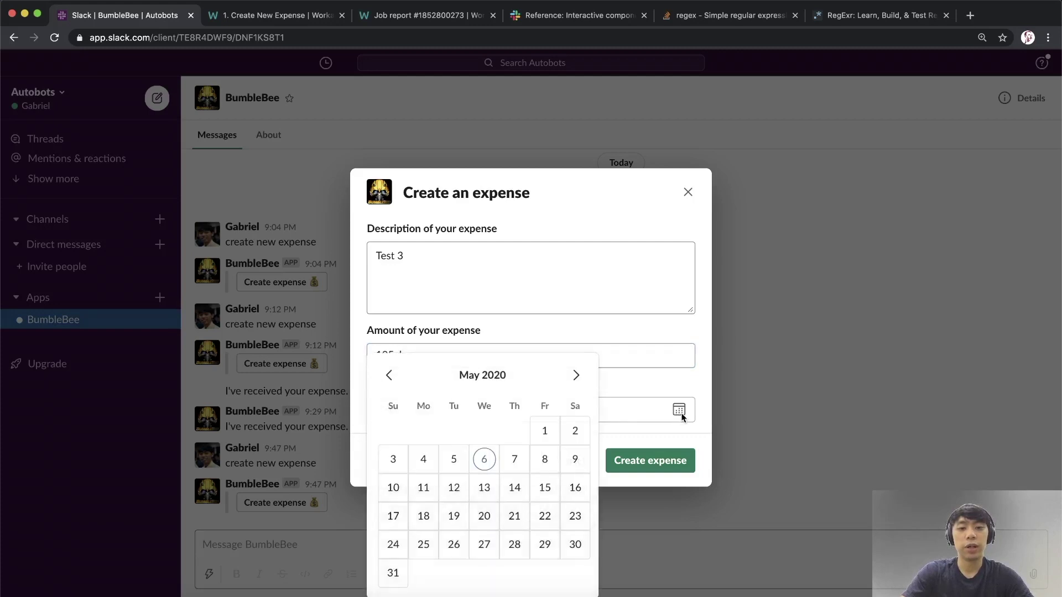
{"action": "left_click", "coordinate": [448, 462]}
{"action": "left_click", "coordinate": [645, 460]}
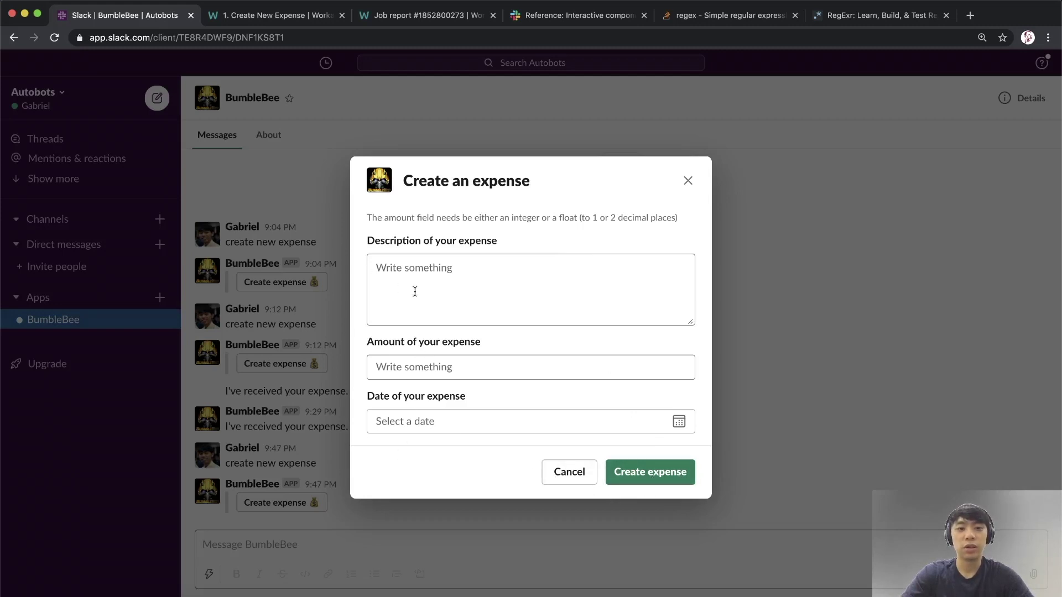
- Examine the validation message about the amount field in the returned expense form
{"action": "left_click_drag", "start_coordinate": [366, 217], "coordinate": [696, 228]}
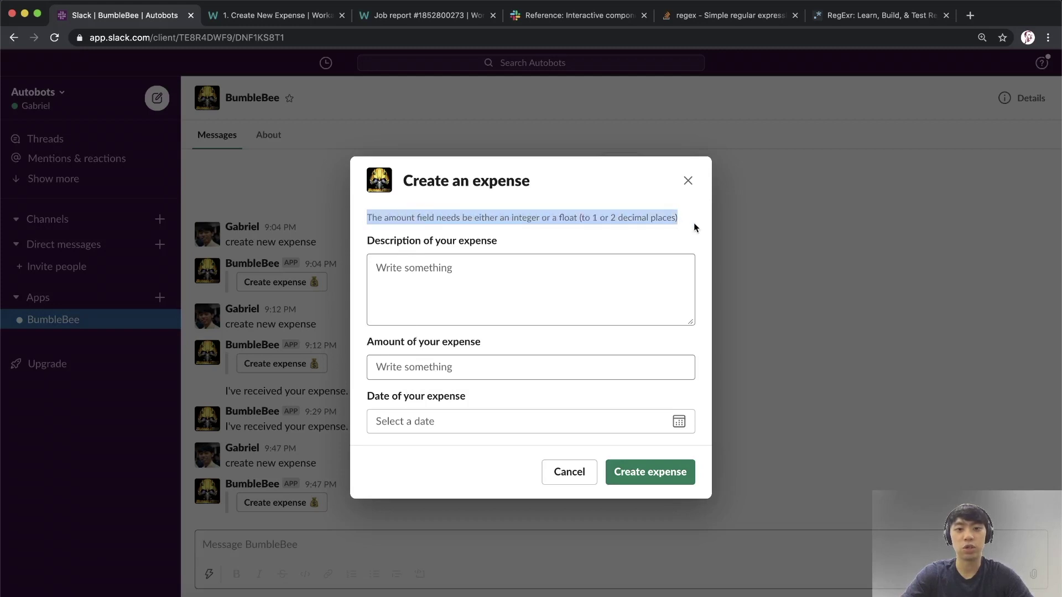
{"action": "left_click", "coordinate": [487, 223]}
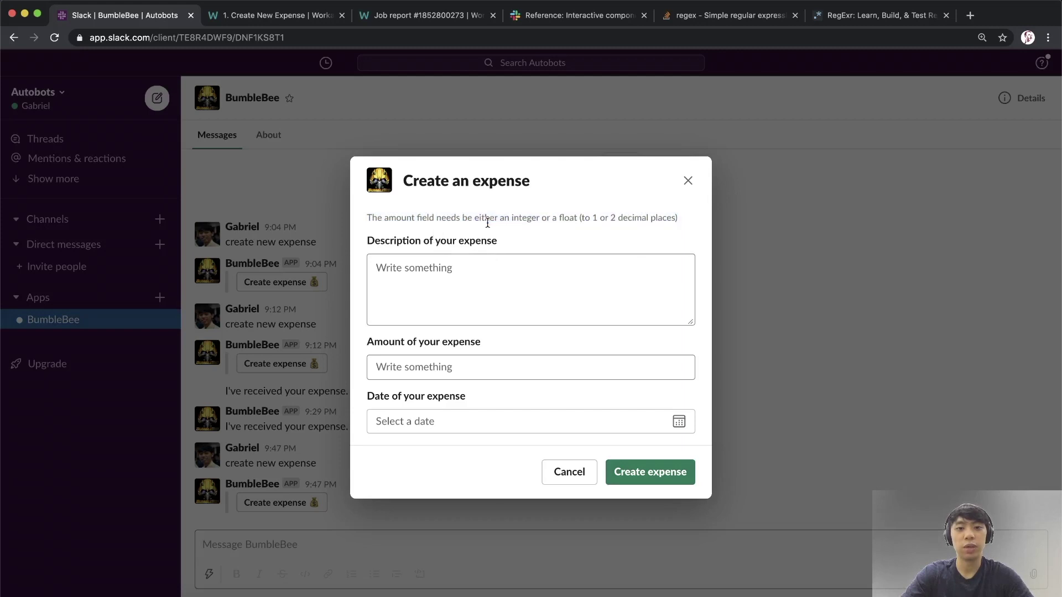
{"action": "double_click", "coordinate": [526, 220]}
{"action": "double_click", "coordinate": [562, 218]}
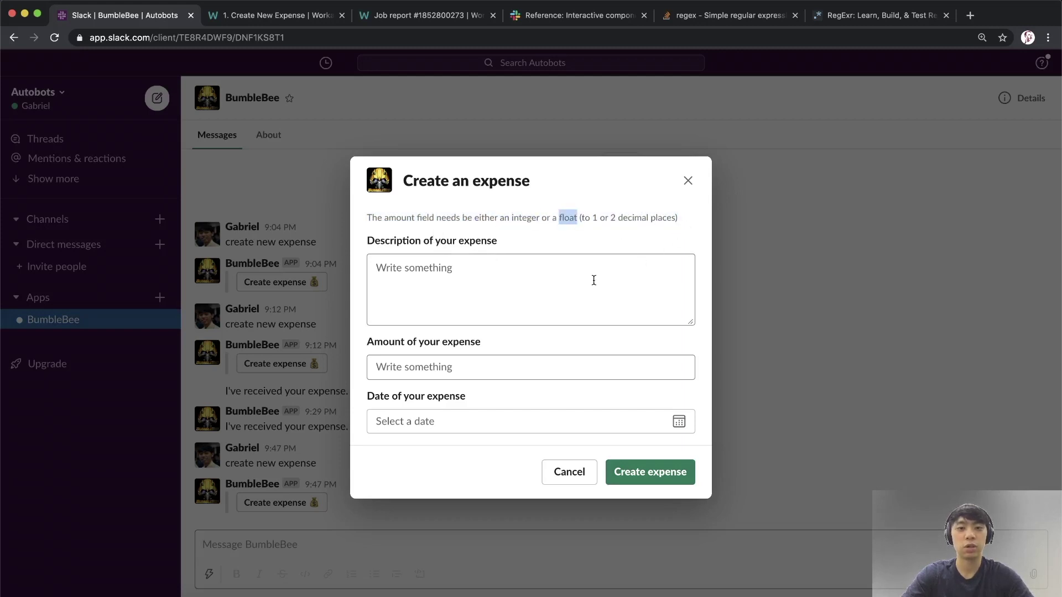
{"action": "left_click_drag", "start_coordinate": [369, 217], "coordinate": [535, 218]}
{"action": "left_click", "coordinate": [534, 219]}
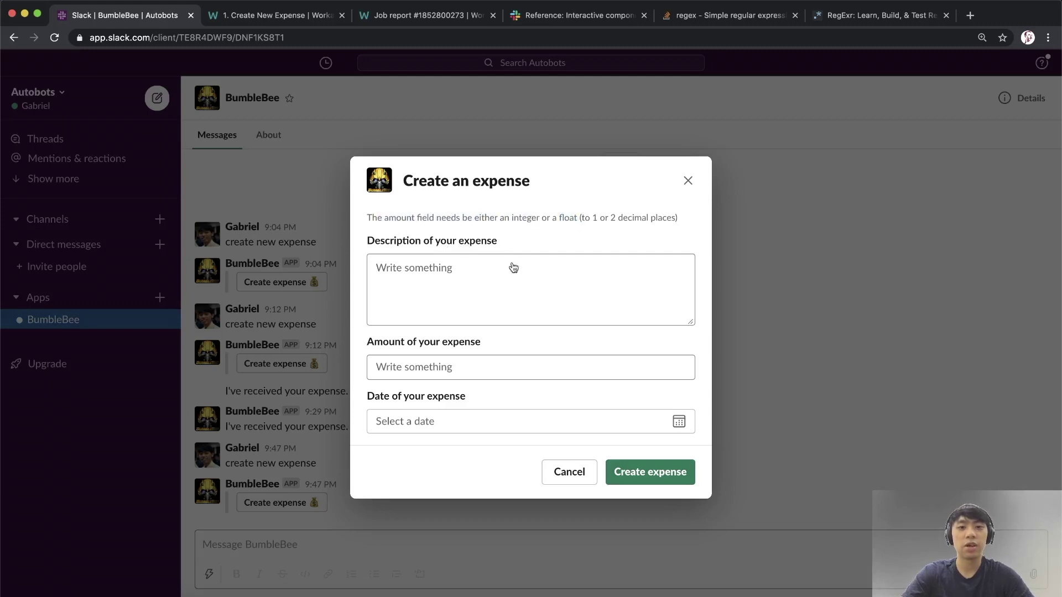
- Resubmit the expense form with description "test 3", the invalid amount "105abc" and the out-of-range date January 1, 2020
{"action": "left_click", "coordinate": [468, 284]}
{"action": "type", "text": "test 3"}
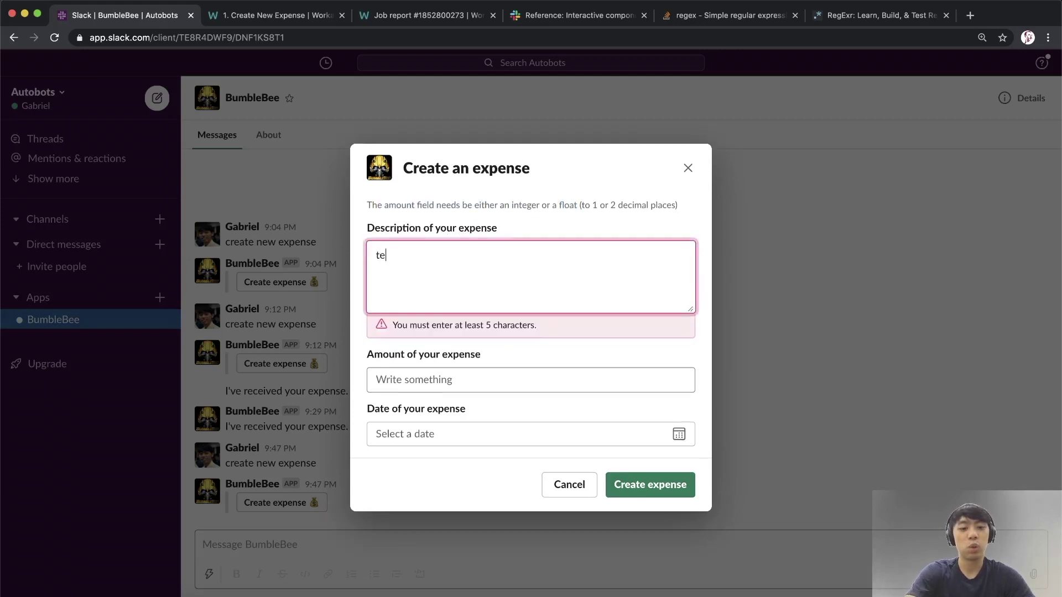
{"action": "left_click", "coordinate": [484, 378]}
{"action": "type", "text": "105abc"}
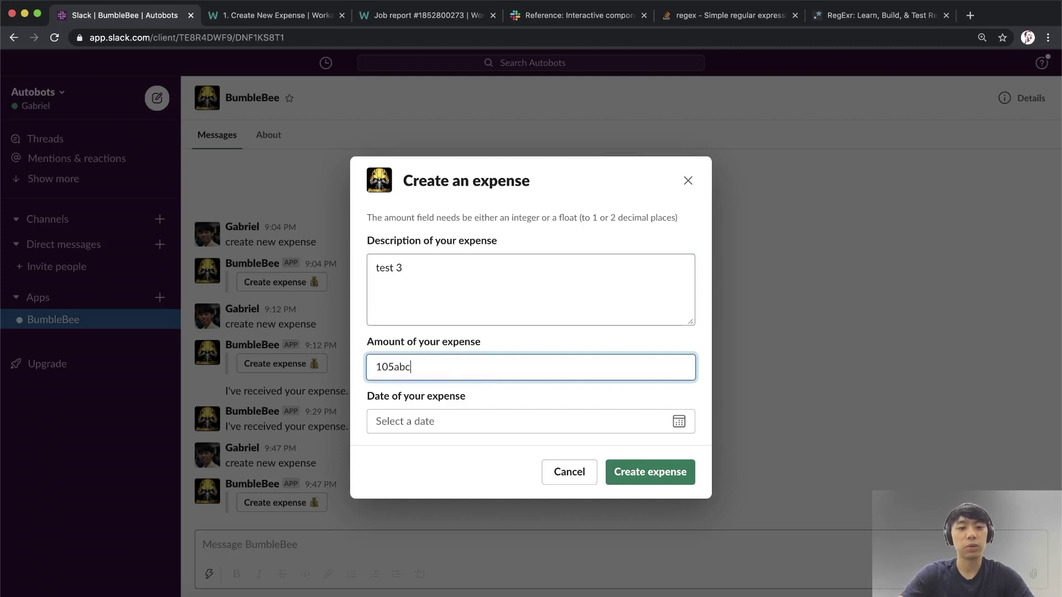
{"action": "left_click", "coordinate": [679, 424]}
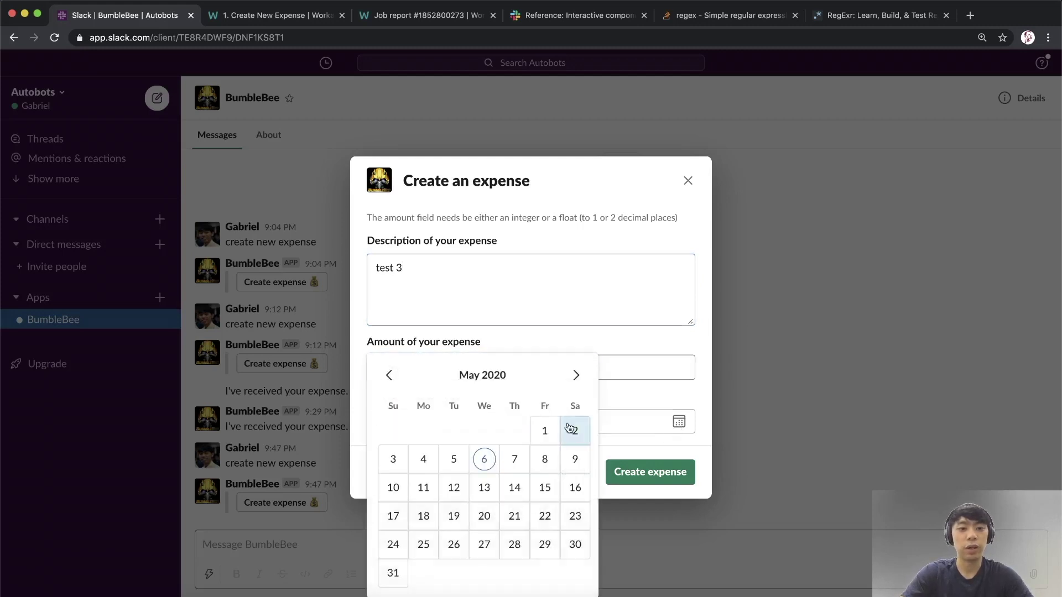
{"action": "left_click", "coordinate": [390, 374]}
{"action": "left_click", "coordinate": [390, 404]}
{"action": "left_click", "coordinate": [389, 406]}
{"action": "left_click", "coordinate": [390, 407]}
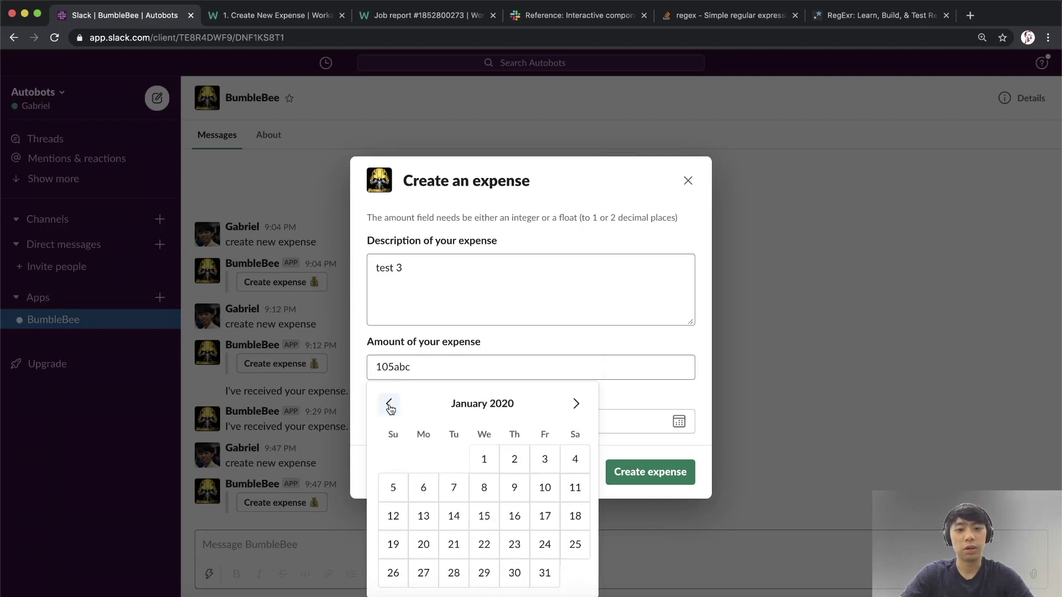
{"action": "left_click", "coordinate": [488, 465]}
{"action": "left_click", "coordinate": [650, 475]}
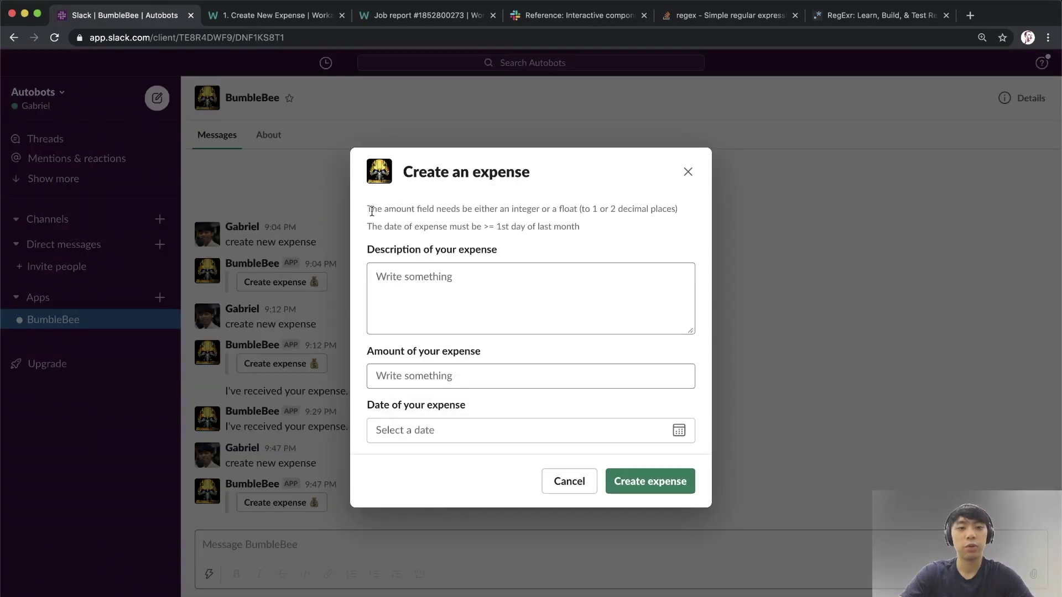
- Examine the validation messages for the amount and date fields above the expense description
{"action": "left_click_drag", "start_coordinate": [370, 209], "coordinate": [534, 209]}
{"action": "left_click", "coordinate": [535, 210]}
{"action": "left_click_drag", "start_coordinate": [385, 227], "coordinate": [465, 227]}
{"action": "left_click", "coordinate": [426, 232]}
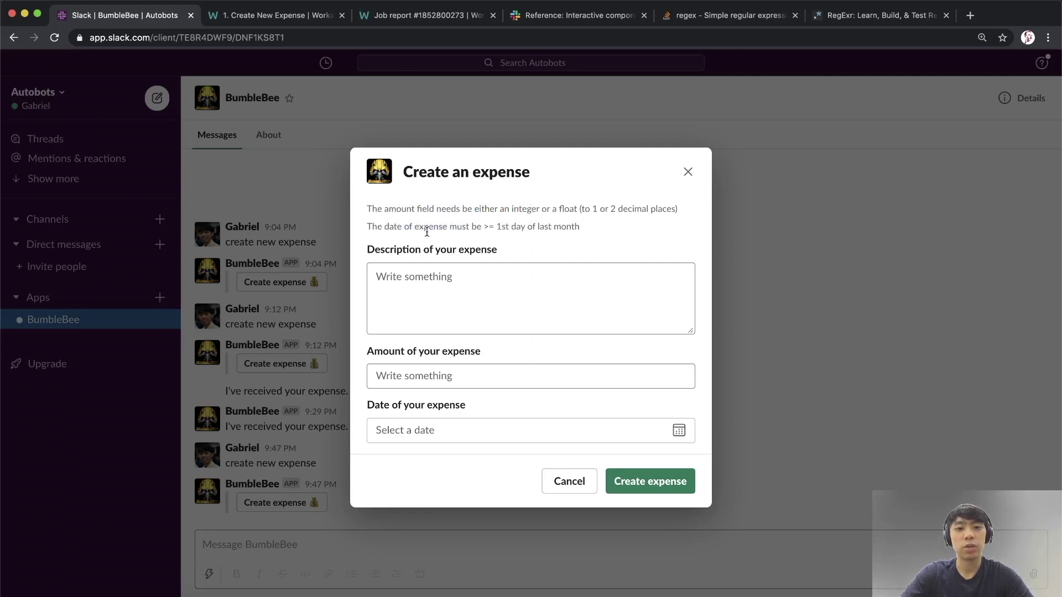
{"action": "triple_click", "coordinate": [399, 223]}
{"action": "left_click", "coordinate": [478, 226]}
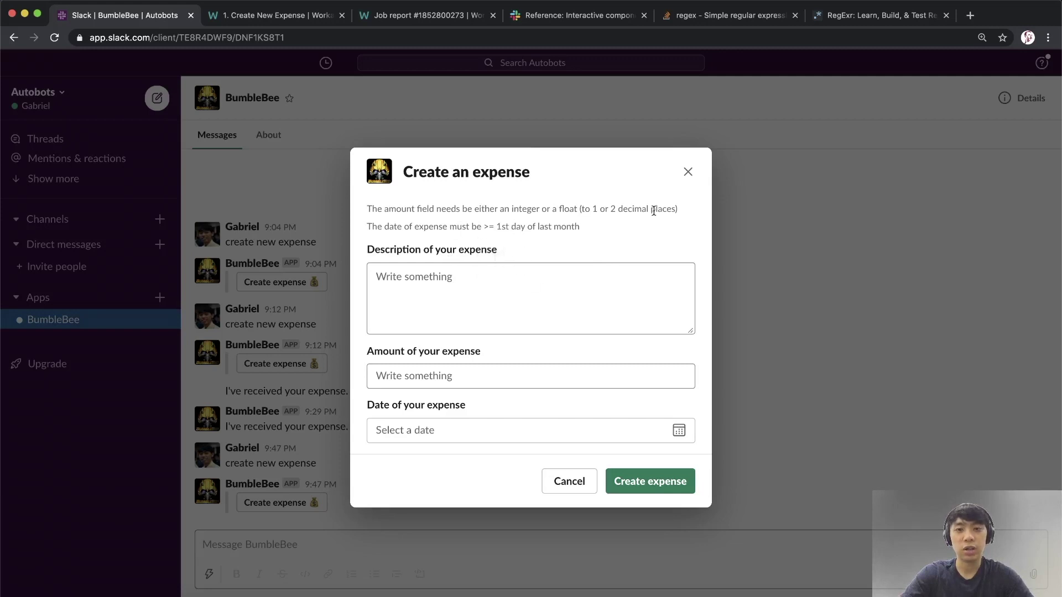
{"action": "left_click_drag", "start_coordinate": [598, 229], "coordinate": [366, 209]}
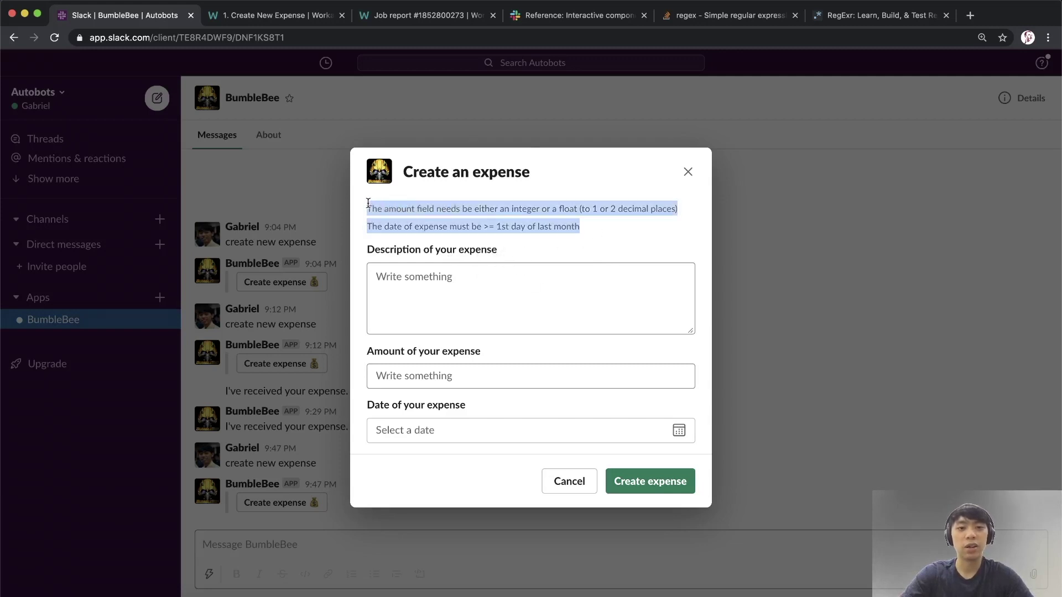
{"action": "left_click", "coordinate": [463, 210]}
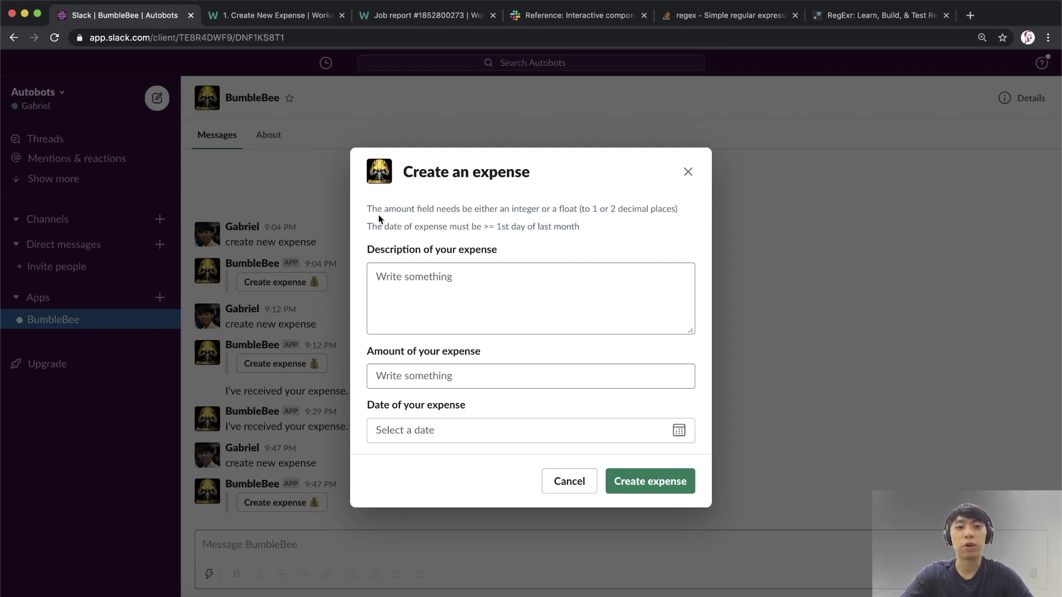
- Review the amount and date error messages in the returned expense form, and close the form
{"action": "left_click_drag", "start_coordinate": [368, 209], "coordinate": [575, 236]}
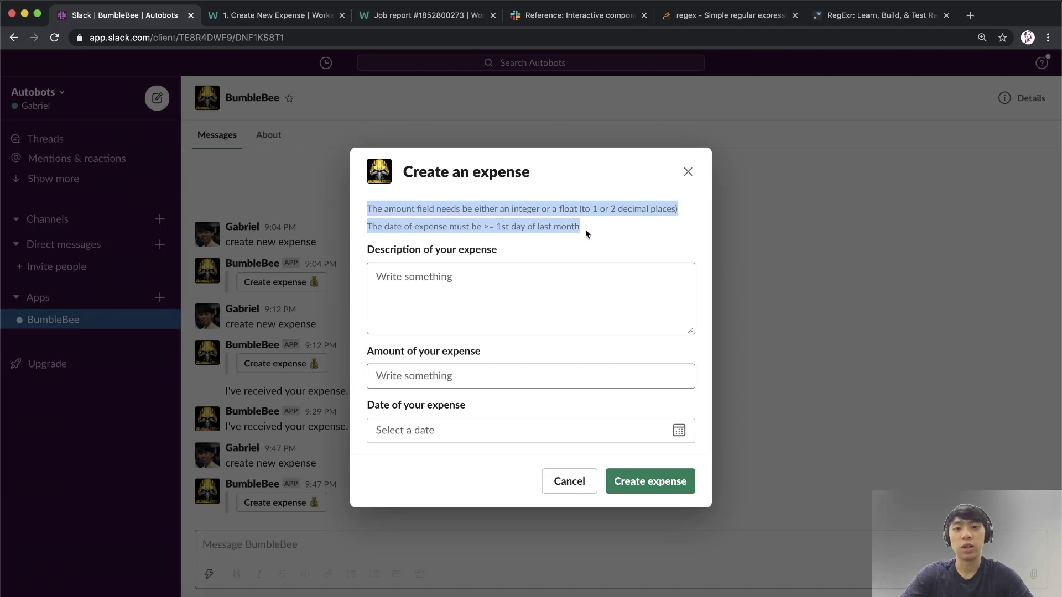
{"action": "left_click", "coordinate": [520, 239]}
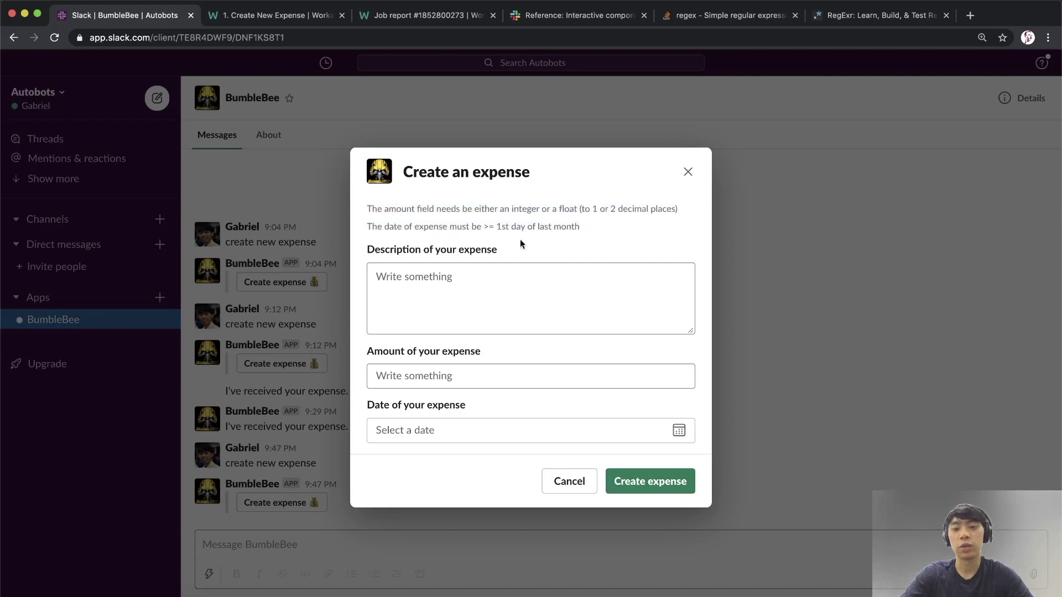
{"action": "double_click", "coordinate": [403, 209]}
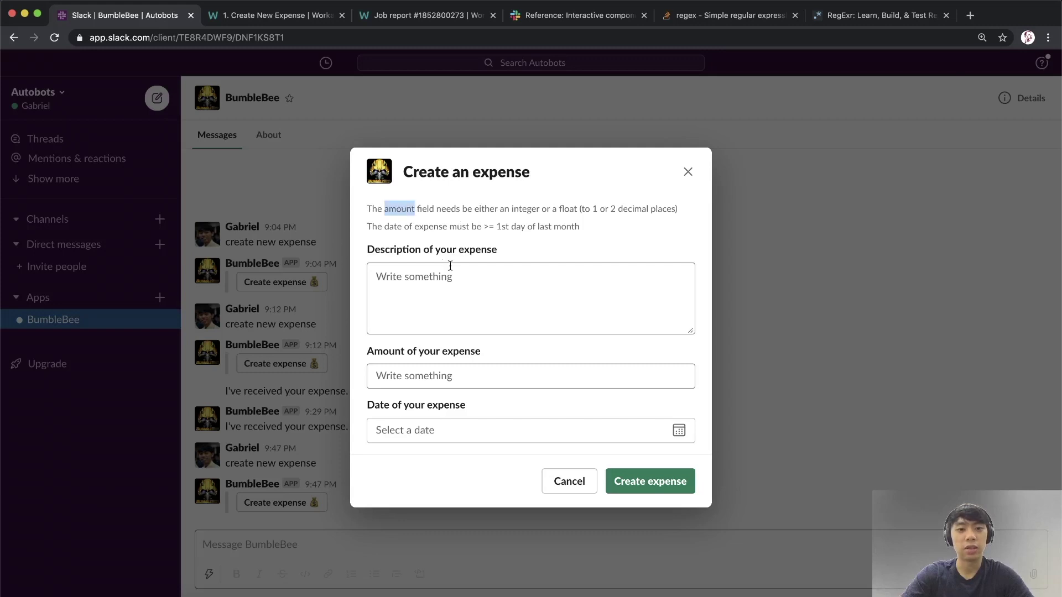
{"action": "double_click", "coordinate": [391, 227]}
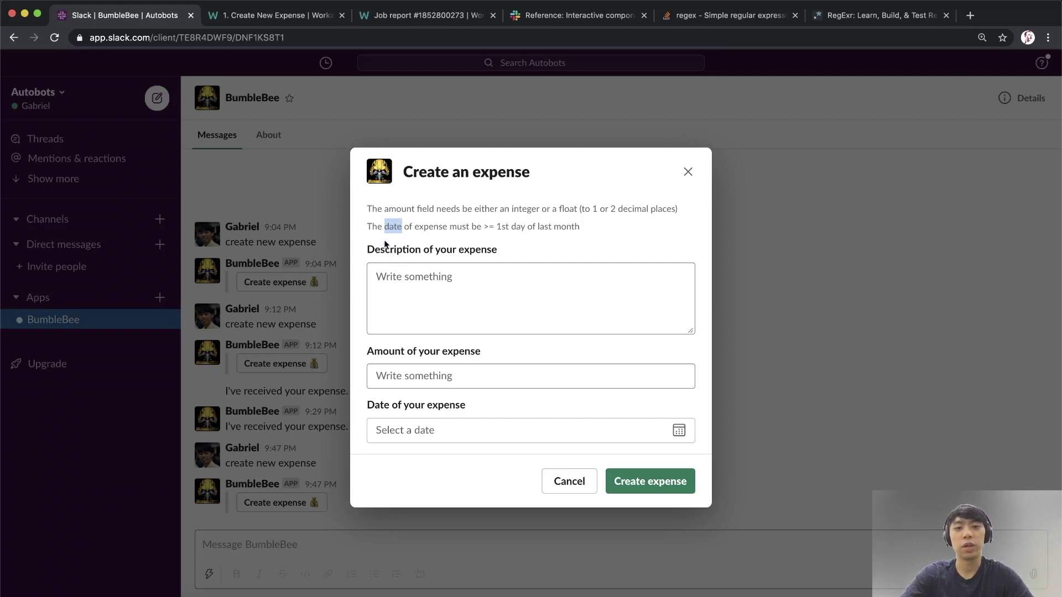
{"action": "left_click", "coordinate": [688, 172]}
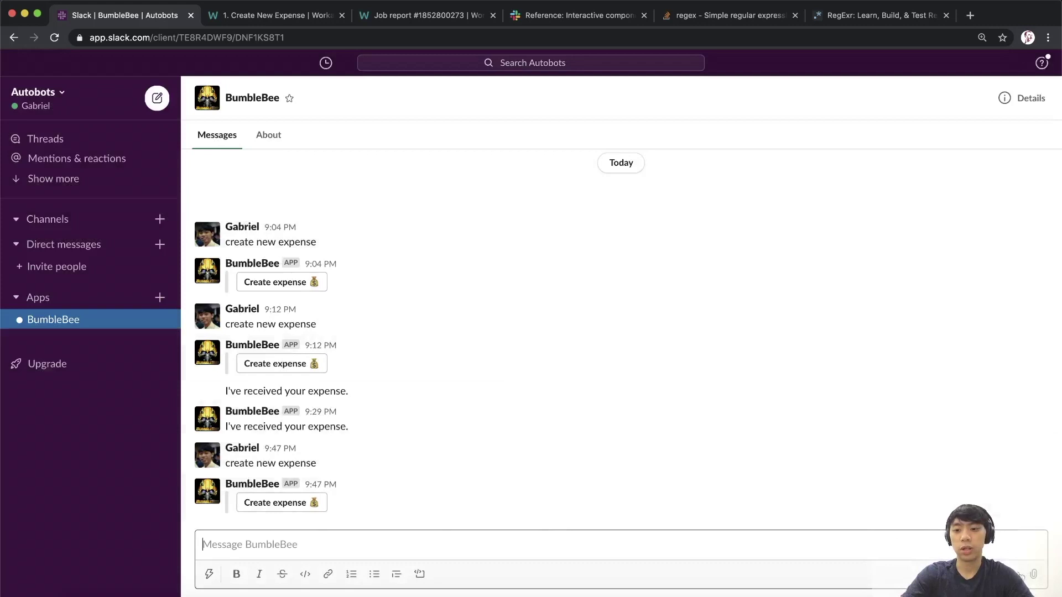
- Insert the warning emoji in the BumbleBee message draft and copy it
{"action": "left_click", "coordinate": [1011, 574]}
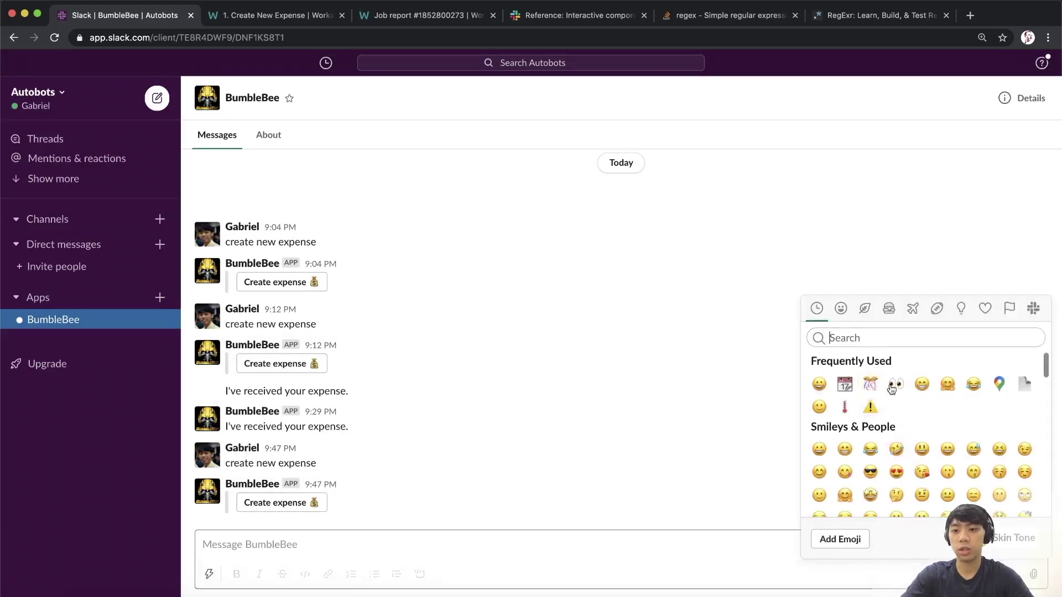
{"action": "left_click", "coordinate": [870, 408]}
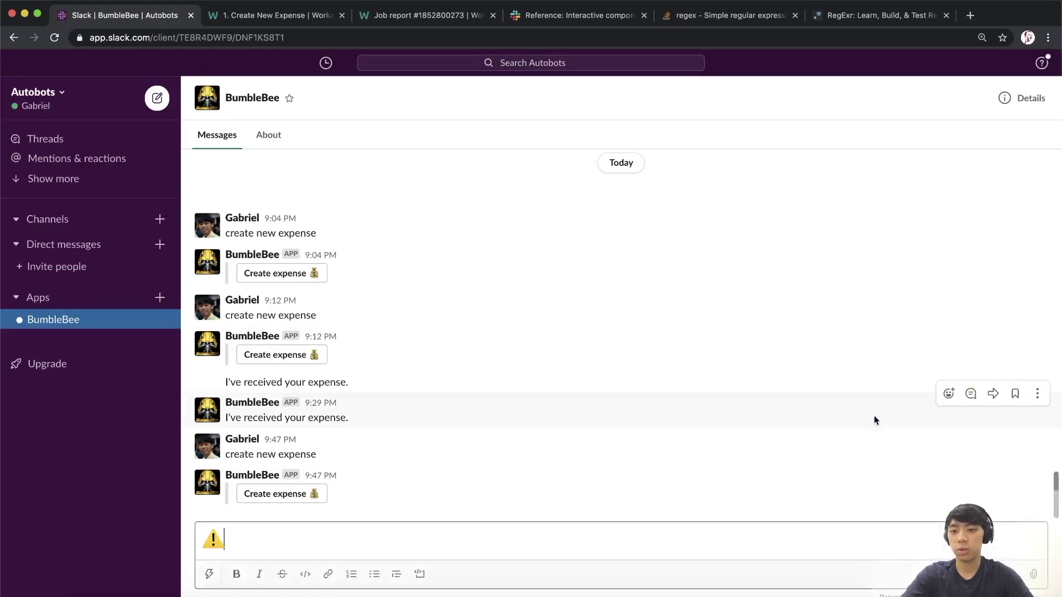
{"action": "left_click_drag", "start_coordinate": [216, 540], "coordinate": [202, 540]}
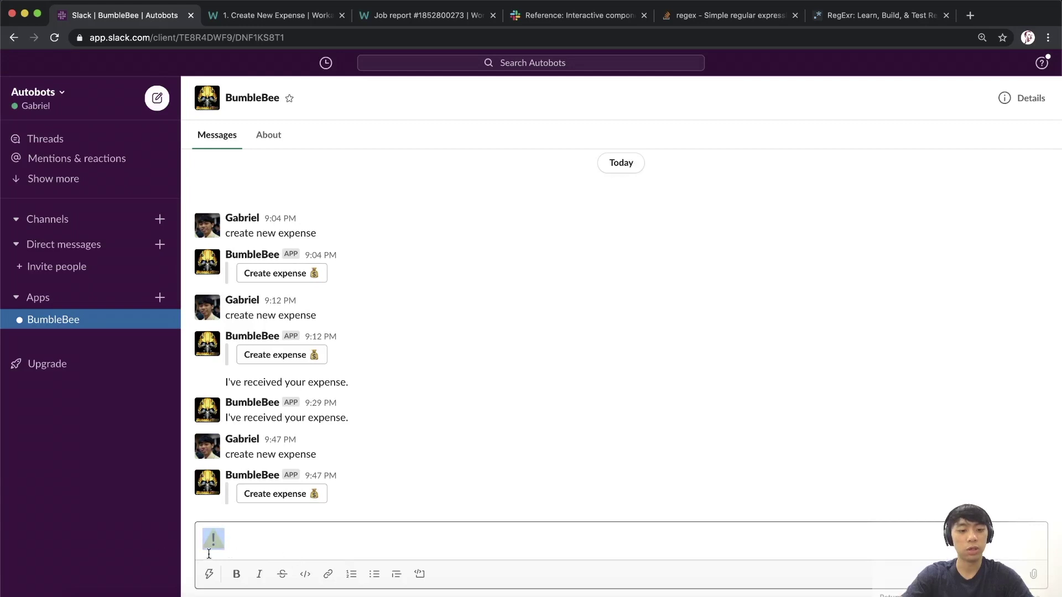
{"action": "right_click", "coordinate": [223, 550]}
{"action": "left_click", "coordinate": [247, 478]}
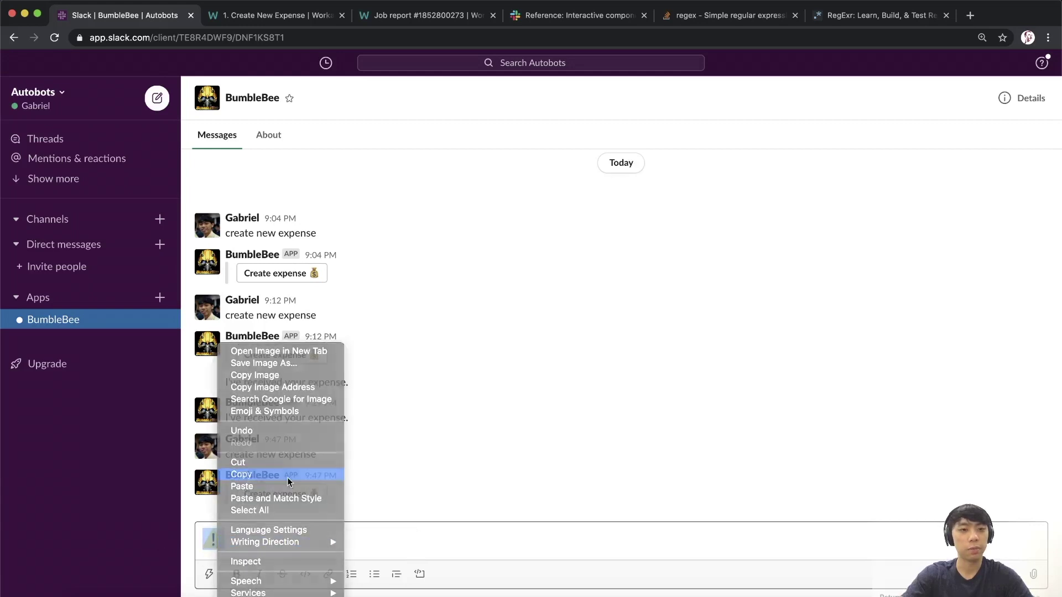
- Switch to the Workato recipe and put ":warning:" before the Error datapill in the repeated context block of step 15's modal view
{"action": "left_click", "coordinate": [266, 20]}
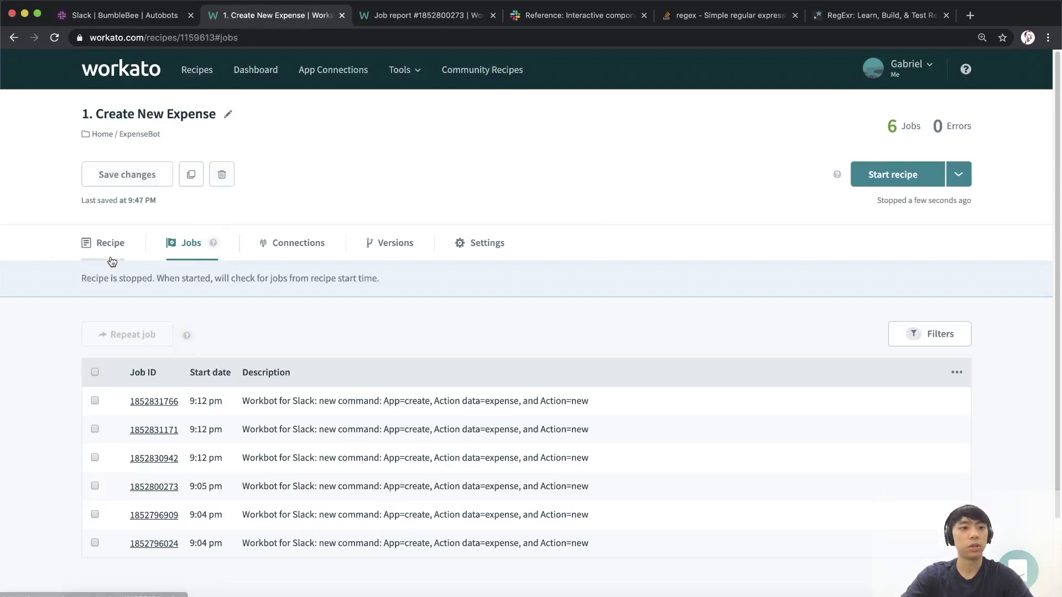
{"action": "left_click", "coordinate": [108, 244]}
{"action": "scroll", "coordinate": [438, 361], "scroll_direction": "down", "scroll_amount": 20}
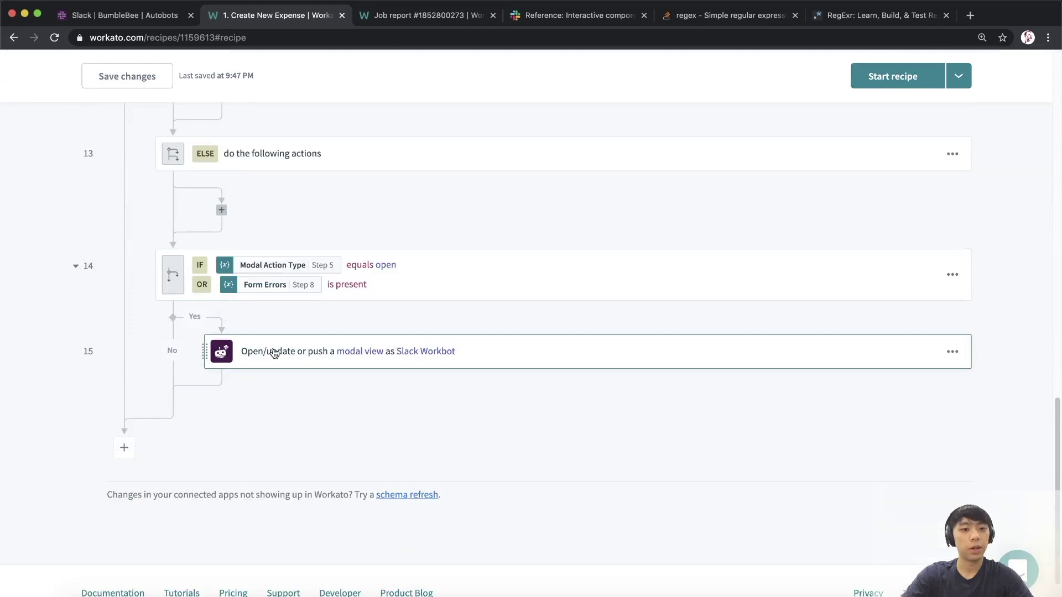
{"action": "left_click", "coordinate": [415, 339]}
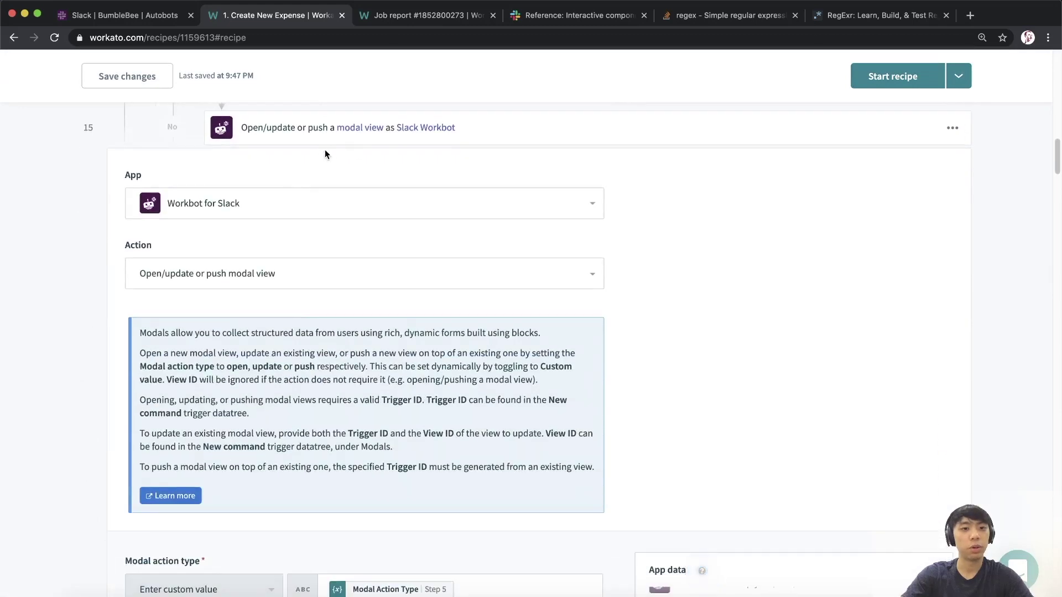
{"action": "scroll", "coordinate": [346, 155], "scroll_direction": "down", "scroll_amount": 10}
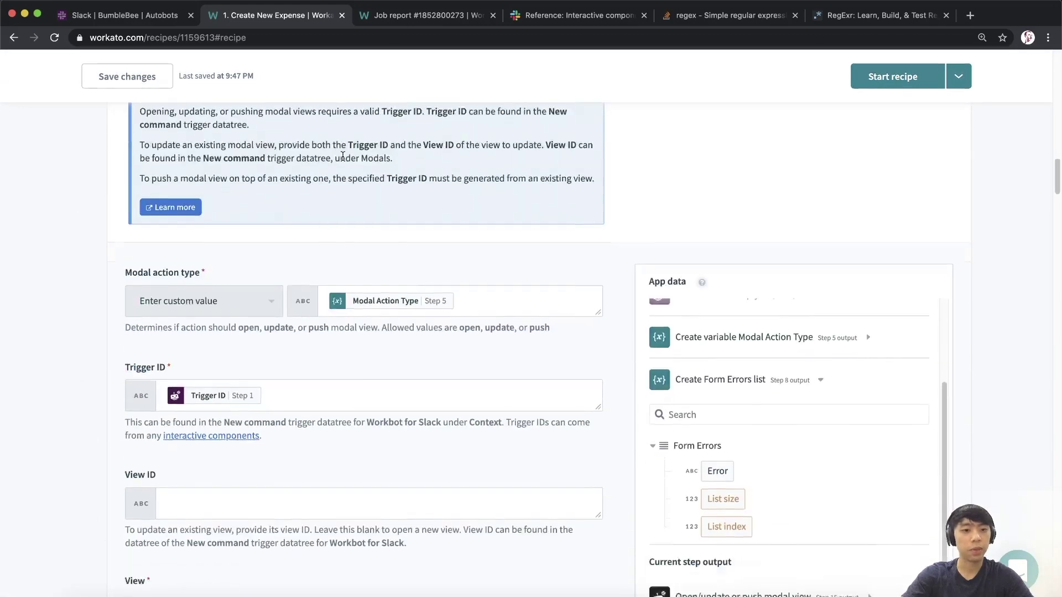
{"action": "scroll", "coordinate": [343, 158], "scroll_direction": "down", "scroll_amount": 4}
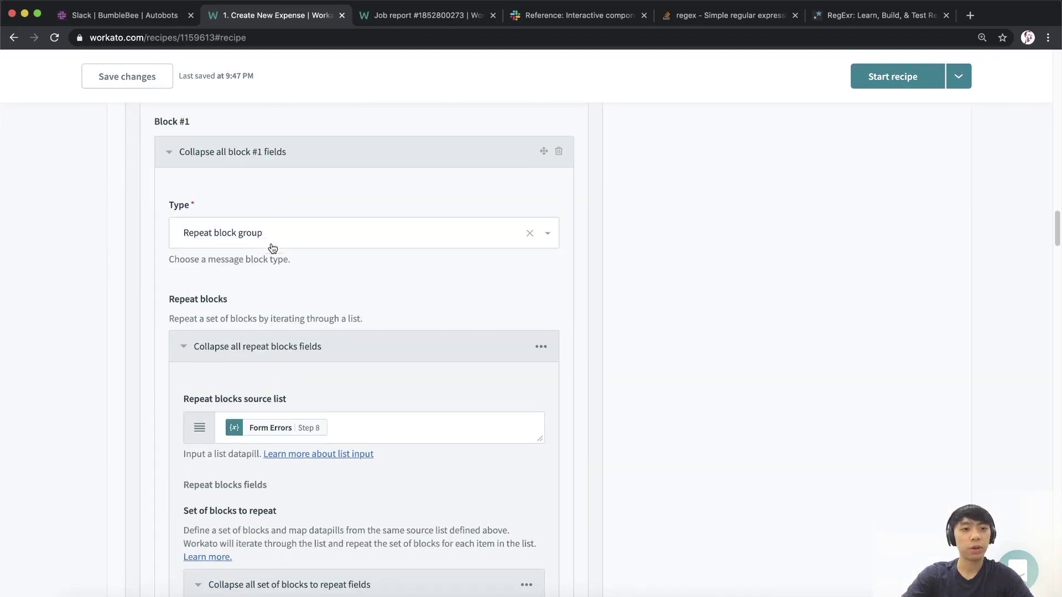
{"action": "scroll", "coordinate": [246, 243], "scroll_direction": "down", "scroll_amount": 4}
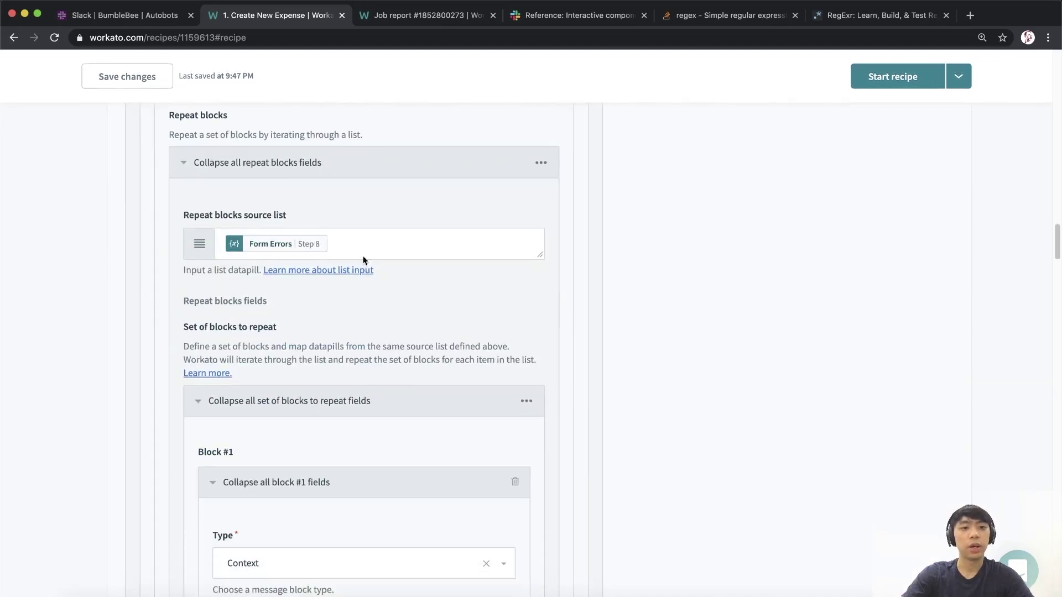
{"action": "scroll", "coordinate": [271, 233], "scroll_direction": "down", "scroll_amount": 12}
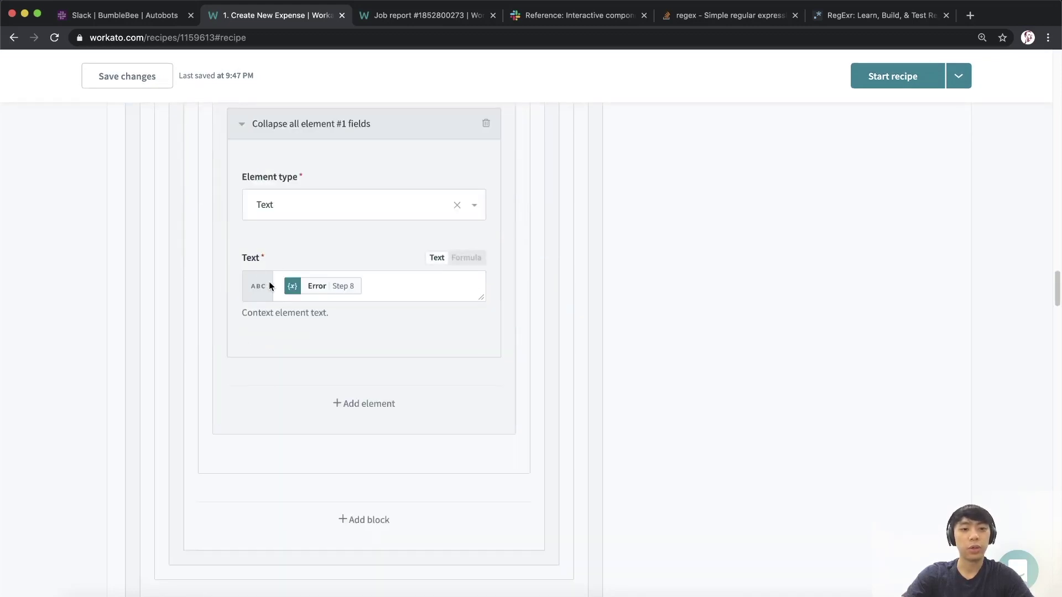
{"action": "left_click", "coordinate": [281, 286]}
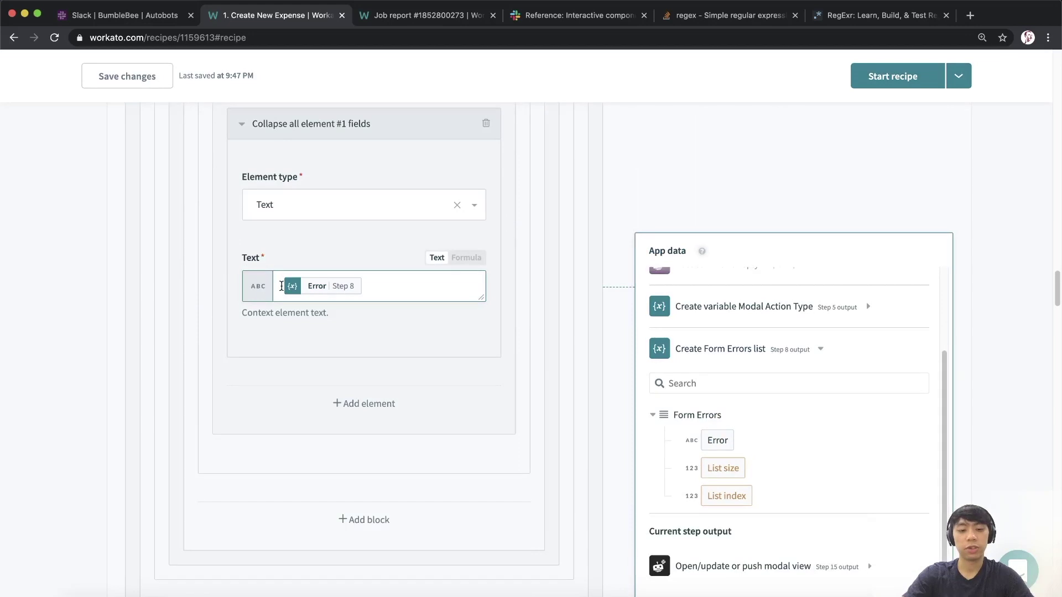
{"action": "type", "text": ":warning:"}
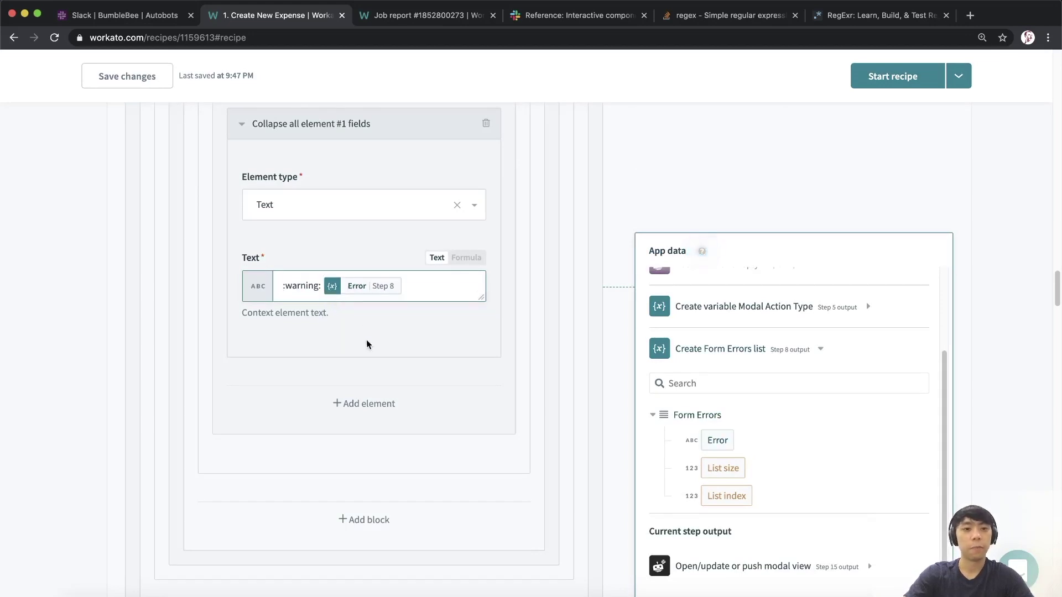
{"action": "scroll", "coordinate": [367, 344], "scroll_direction": "up", "scroll_amount": 10}
{"action": "scroll", "coordinate": [386, 353], "scroll_direction": "up", "scroll_amount": 15}
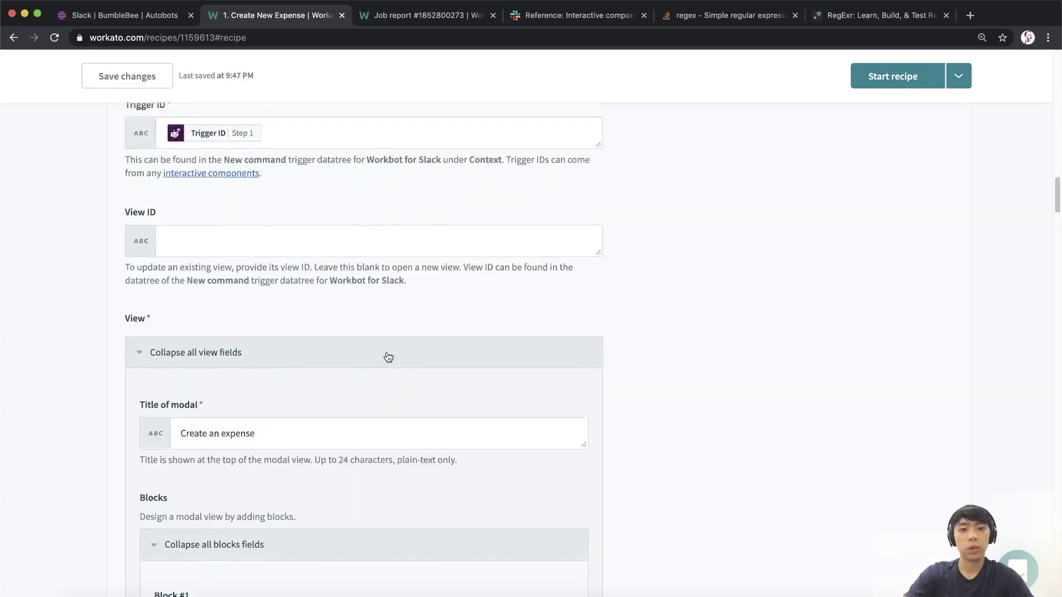
{"action": "left_click", "coordinate": [401, 319]}
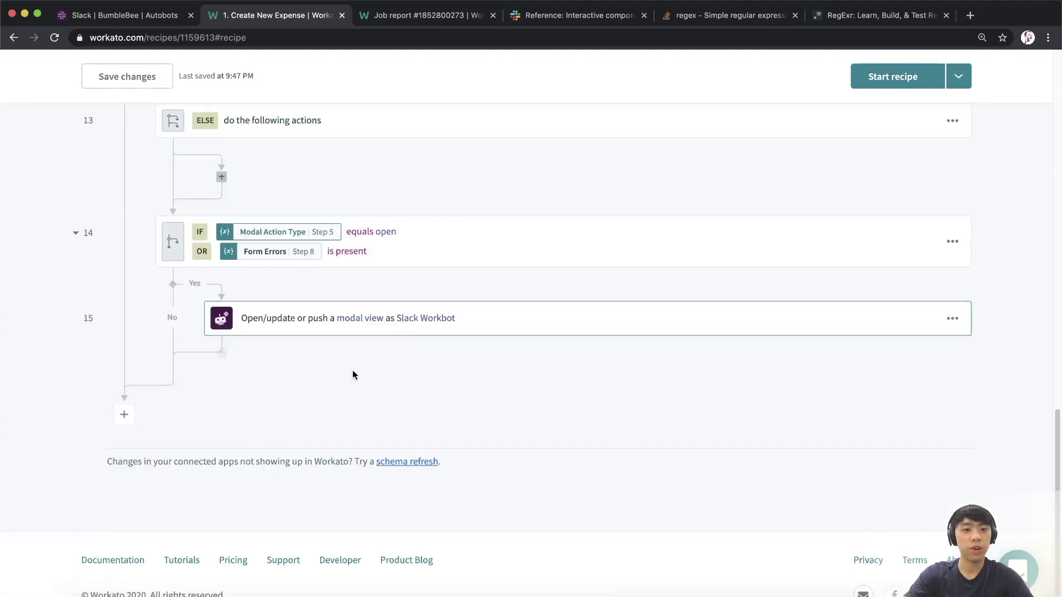
- Enclose the word "amount" in backticks in the error message that step 10 adds to the Form Errors list
{"action": "scroll", "coordinate": [354, 365], "scroll_direction": "up", "scroll_amount": 7}
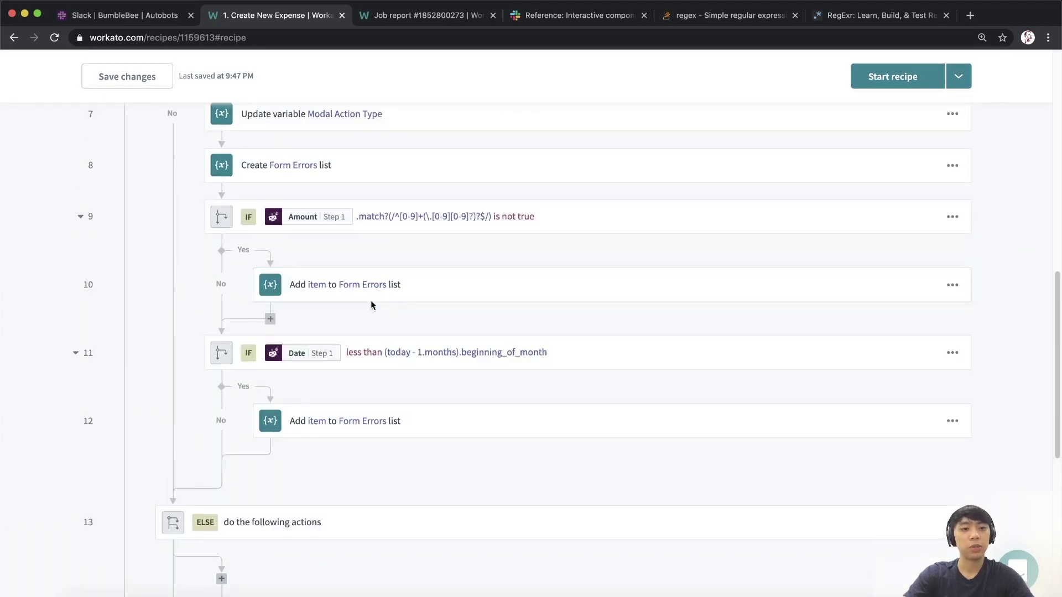
{"action": "left_click", "coordinate": [374, 295]}
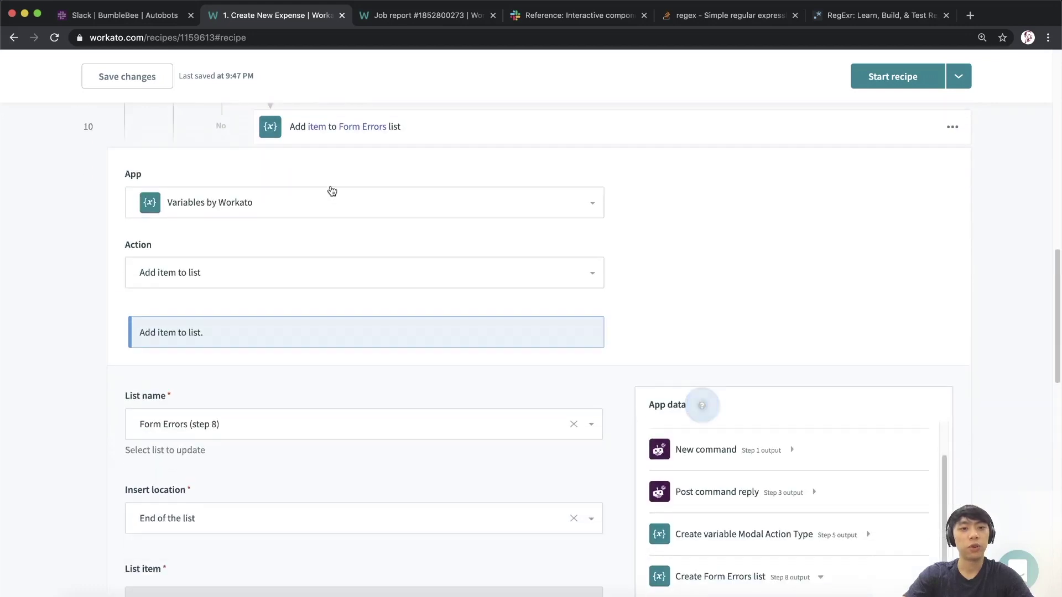
{"action": "scroll", "coordinate": [289, 186], "scroll_direction": "down", "scroll_amount": 5}
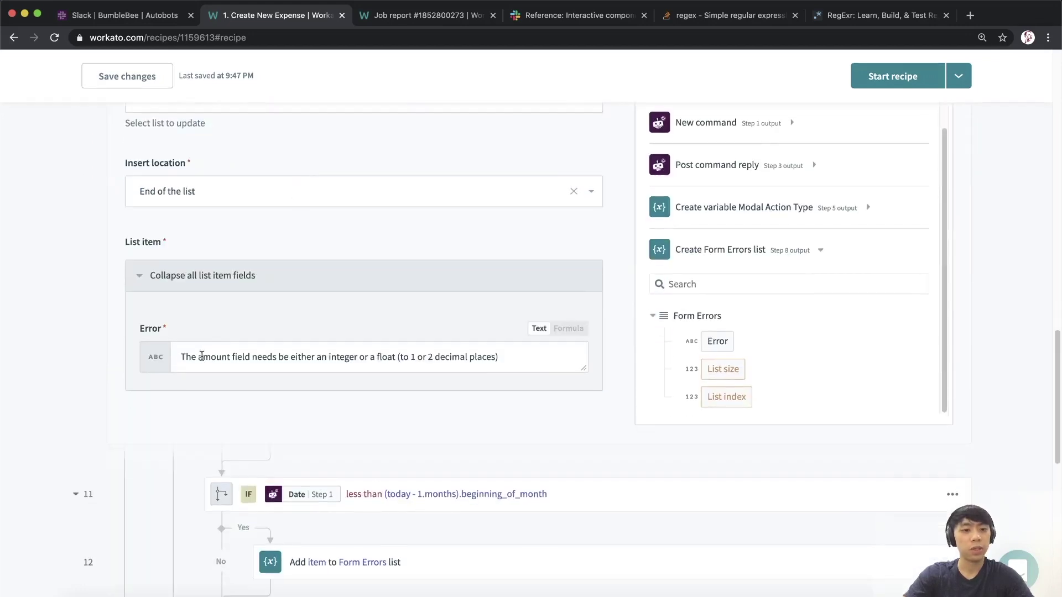
{"action": "left_click", "coordinate": [196, 356]}
{"action": "type", "text": "`"}
{"action": "left_click", "coordinate": [233, 357]}
{"action": "type", "text": "`"}
{"action": "scroll", "coordinate": [361, 398], "scroll_direction": "up", "scroll_amount": 1}
{"action": "scroll", "coordinate": [262, 367], "scroll_direction": "up", "scroll_amount": 7}
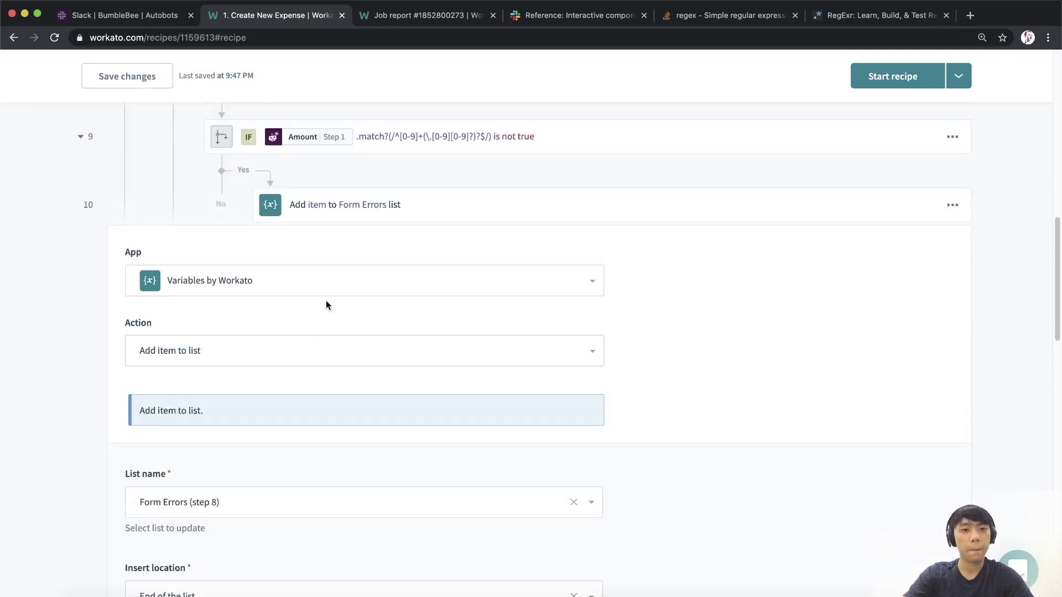
{"action": "left_click", "coordinate": [421, 219]}
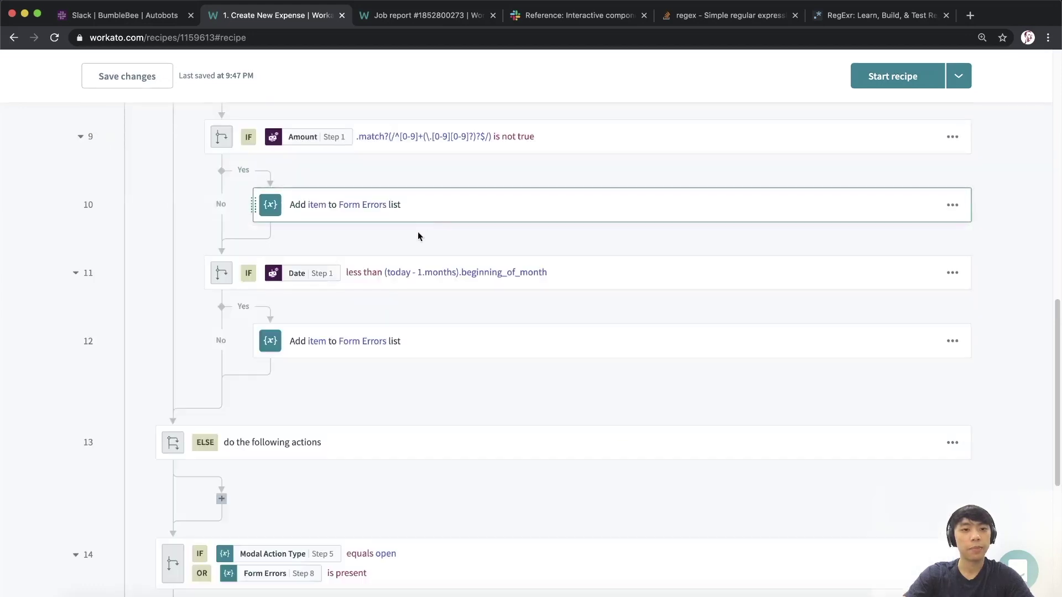
- Enclose the word "date" in backticks in step 12's error message, and start the recipe
{"action": "left_click", "coordinate": [352, 340]}
{"action": "scroll", "coordinate": [197, 303], "scroll_direction": "down", "scroll_amount": 6}
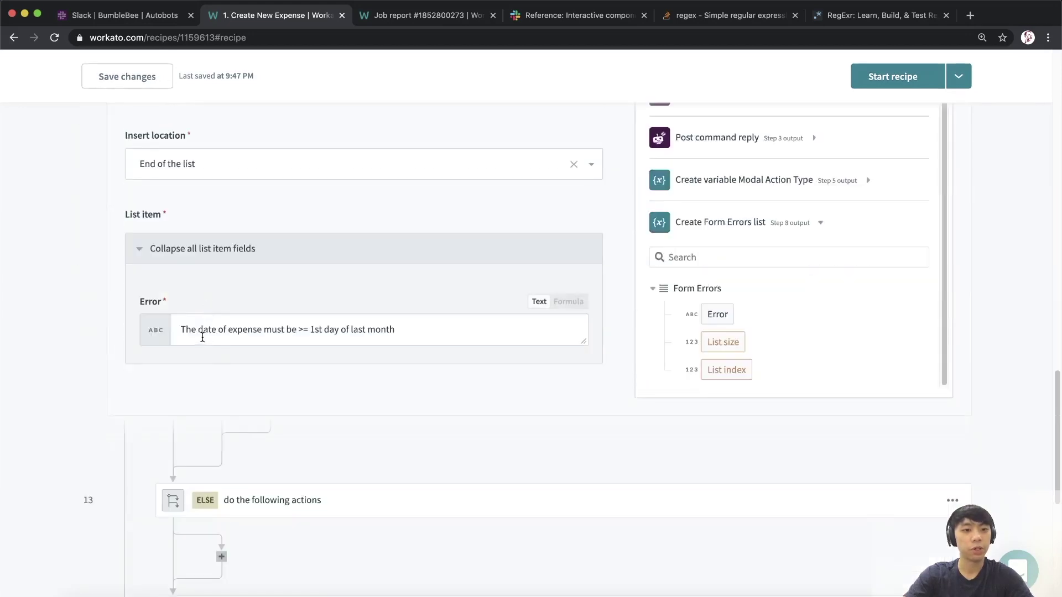
{"action": "left_click", "coordinate": [198, 329]}
{"action": "type", "text": "`date`"}
{"action": "left_click", "coordinate": [892, 76]}
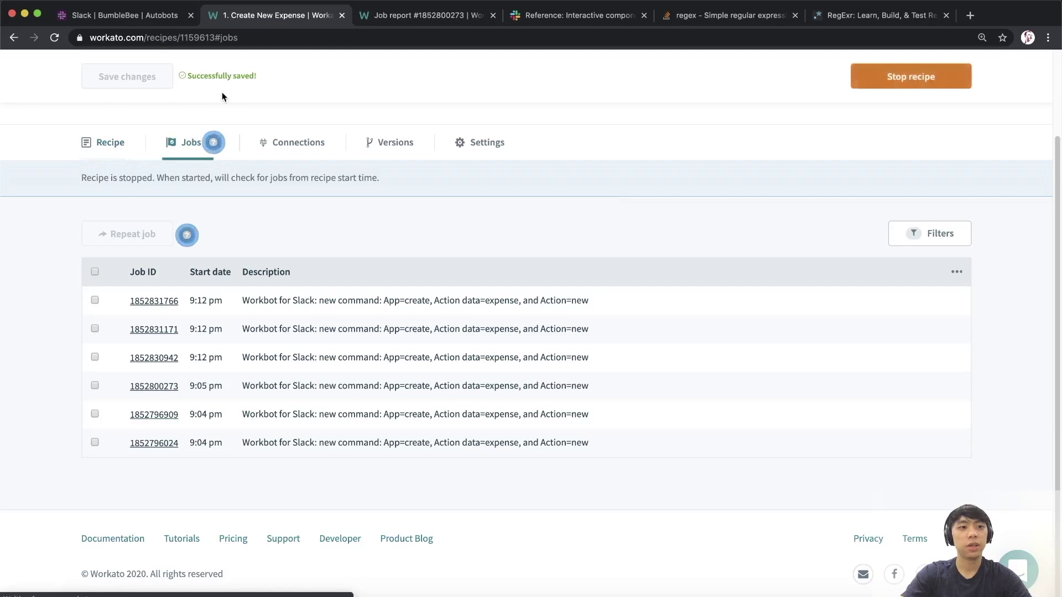
- Switch to Slack, submit the expense form with description "Test 4", invalid amount "105ab" and date May 4, 2020, and check the returned validation message's formatting
{"action": "left_click", "coordinate": [122, 16]}
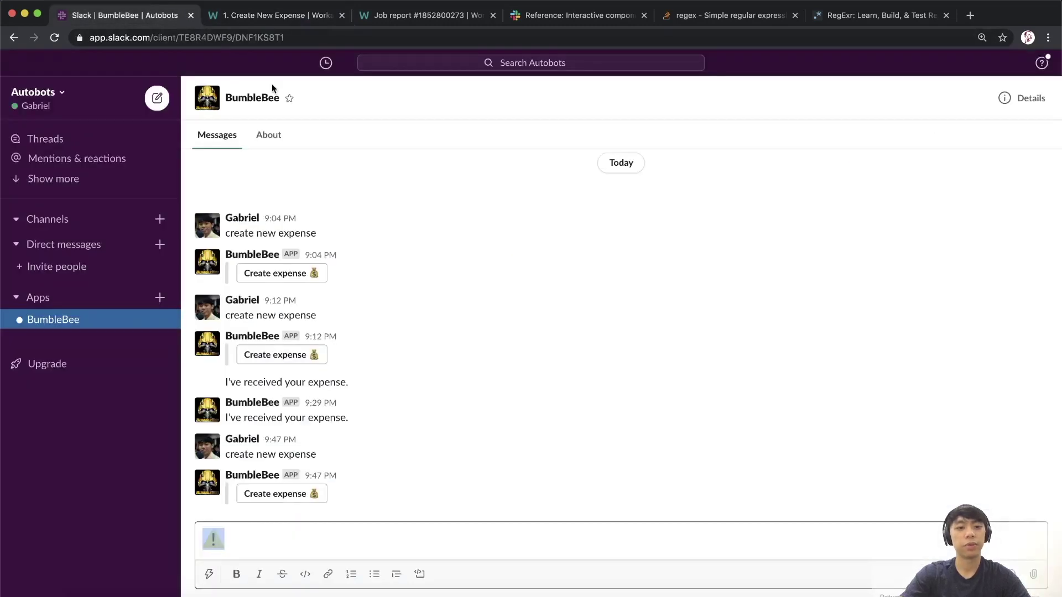
{"action": "left_click", "coordinate": [287, 503]}
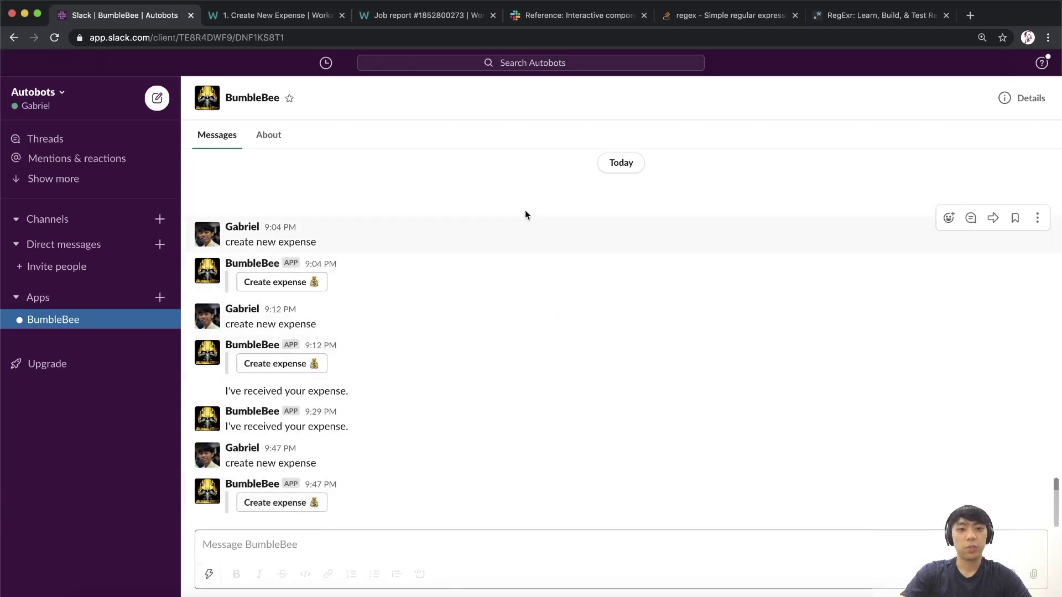
{"action": "type", "text": "Test 4"}
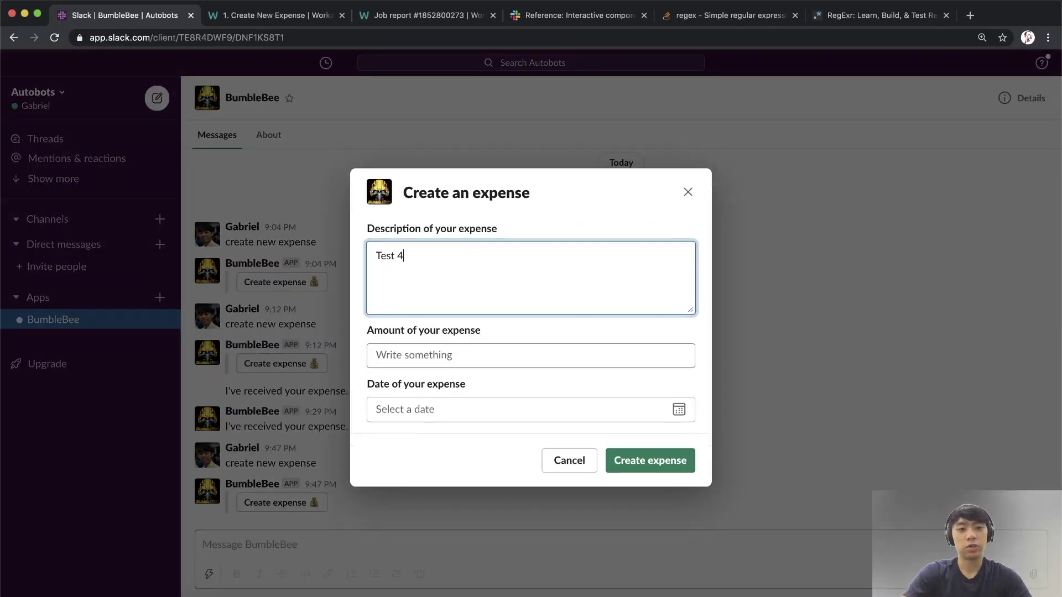
{"action": "left_click", "coordinate": [531, 355]}
{"action": "type", "text": "105ab"}
{"action": "left_click", "coordinate": [679, 410]}
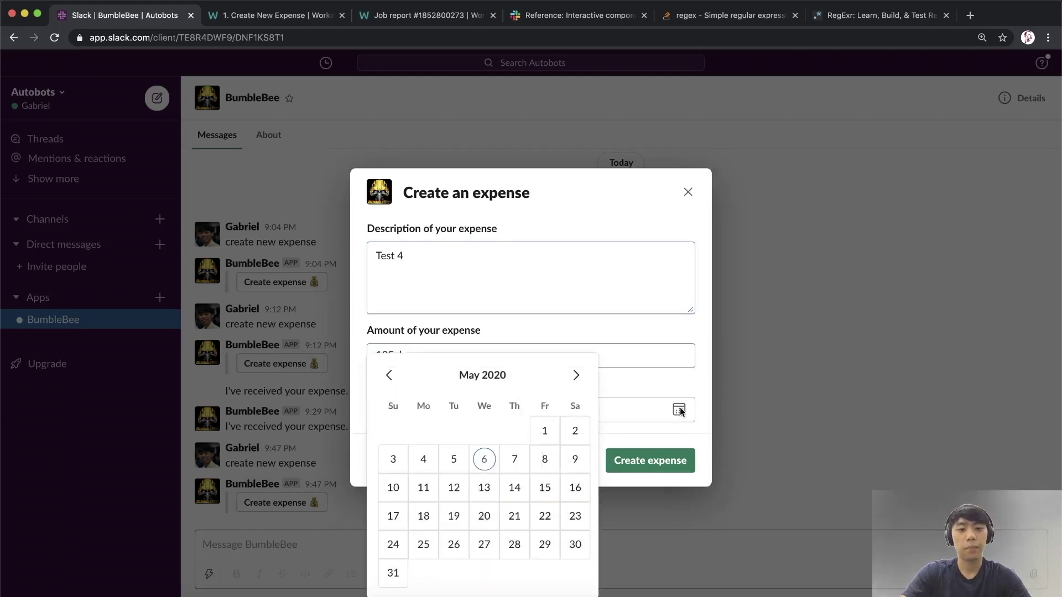
{"action": "left_click", "coordinate": [420, 460]}
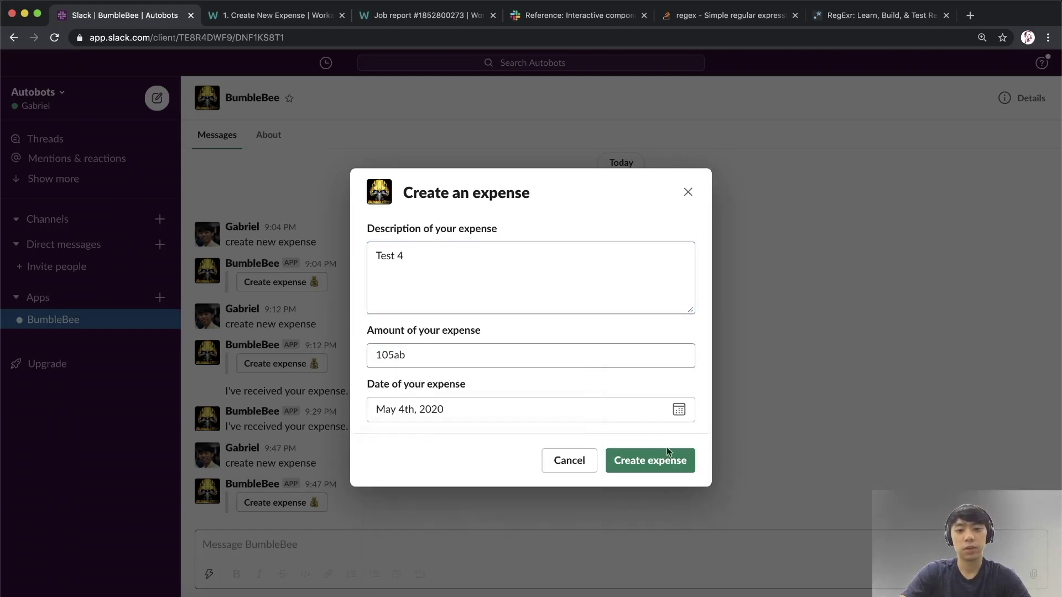
{"action": "double_click", "coordinate": [428, 360]}
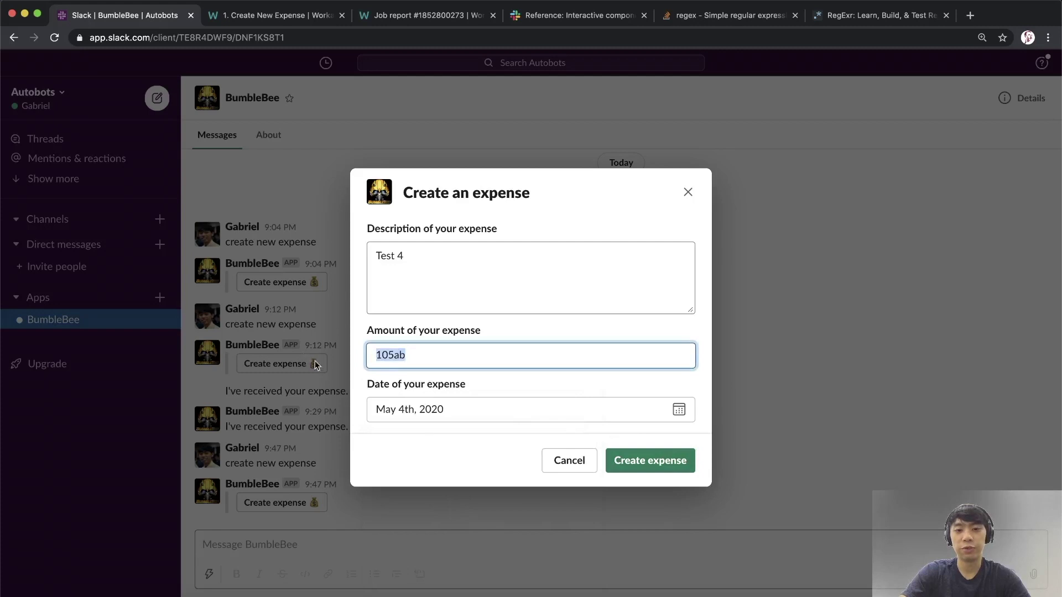
{"action": "left_click", "coordinate": [642, 461]}
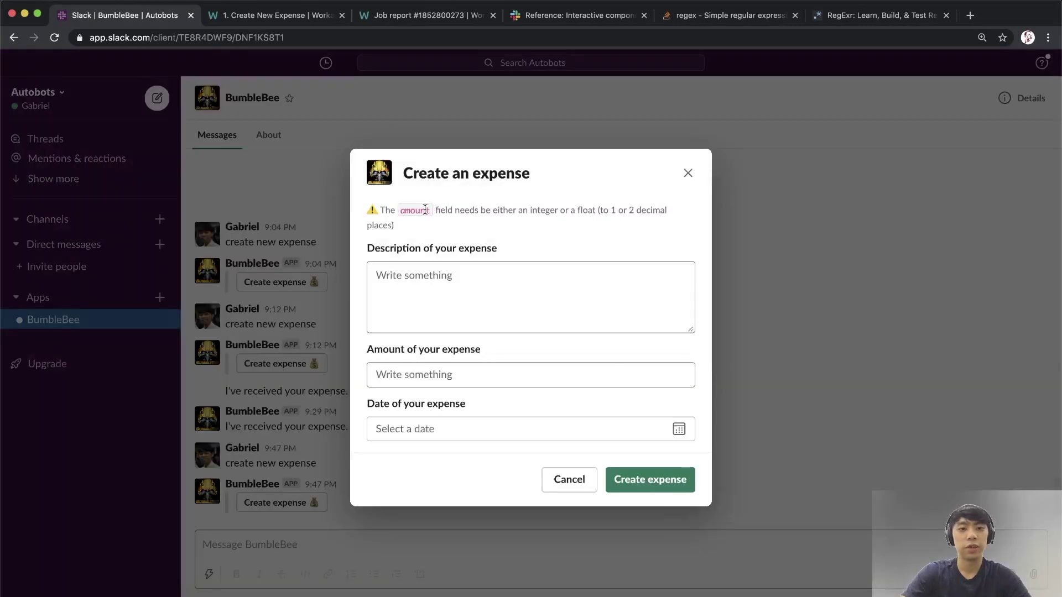
{"action": "left_click_drag", "start_coordinate": [404, 226], "coordinate": [380, 211]}
{"action": "left_click", "coordinate": [385, 210]}
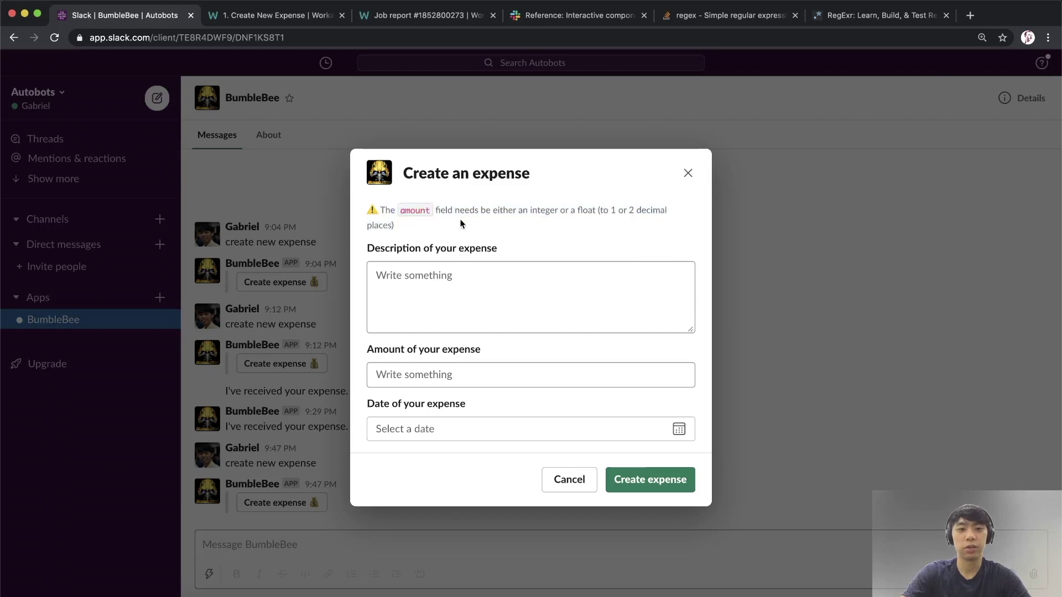
- Submit the expense form with description "Test 5", amount 105 and a date from before last month
{"action": "double_click", "coordinate": [400, 211]}
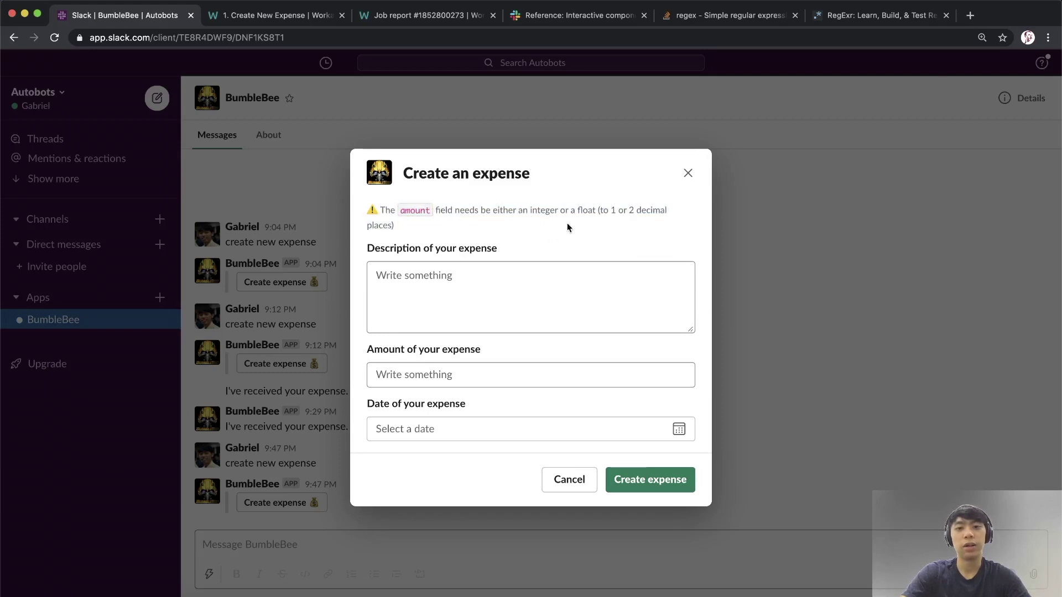
{"action": "left_click", "coordinate": [481, 300]}
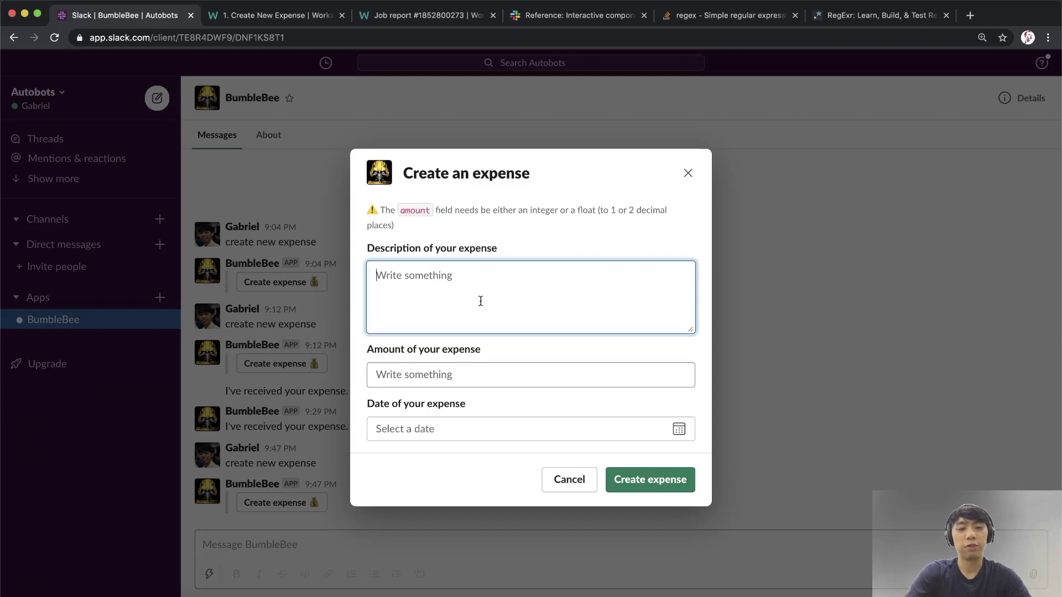
{"action": "type", "text": "Test 5"}
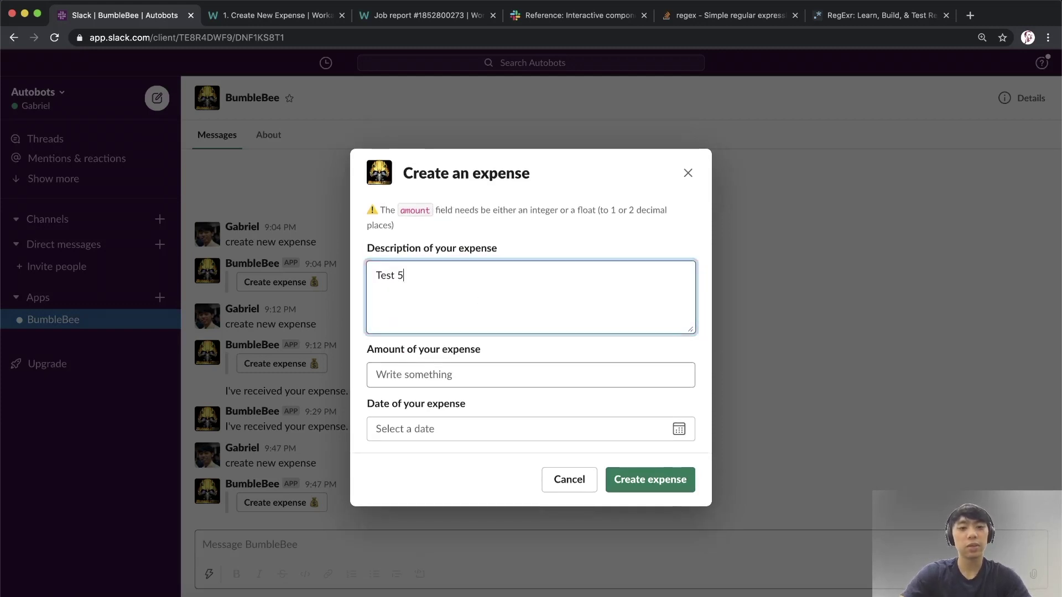
{"action": "left_click", "coordinate": [489, 378]}
{"action": "type", "text": "105"}
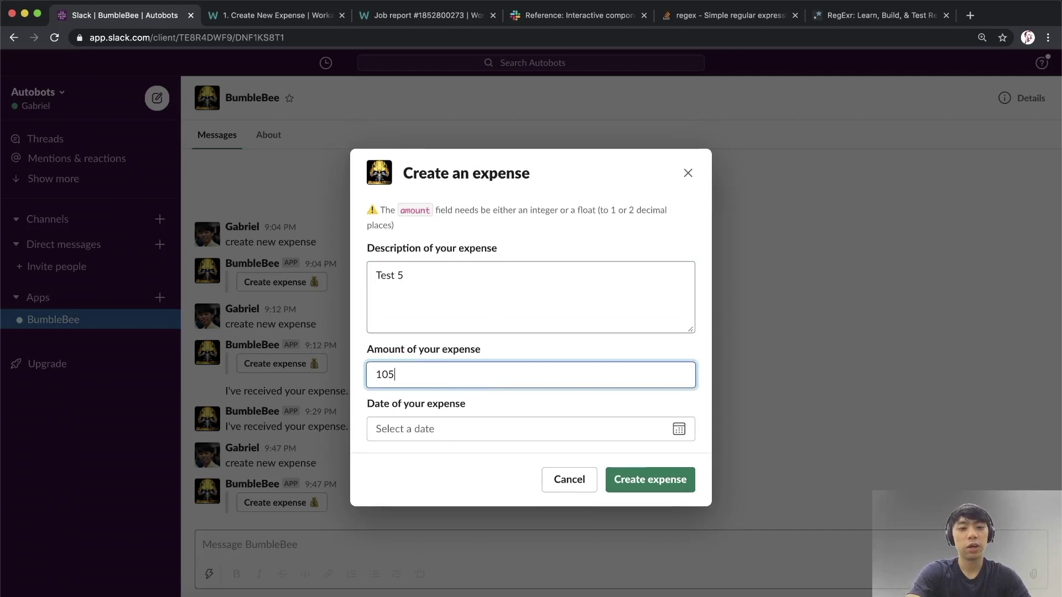
{"action": "left_click", "coordinate": [446, 429]}
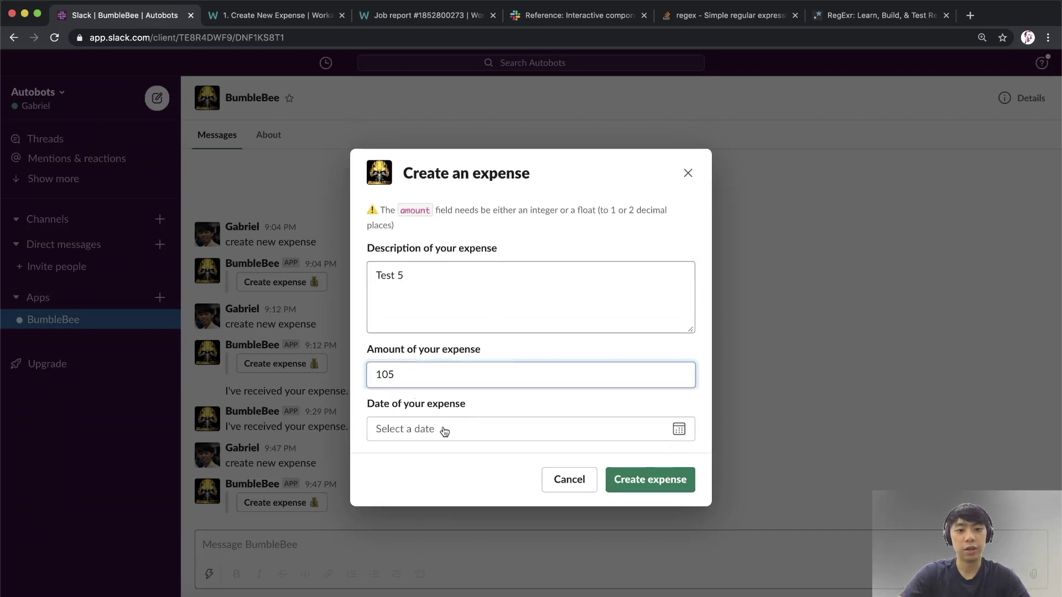
{"action": "left_click", "coordinate": [387, 381]}
{"action": "left_click", "coordinate": [389, 403]}
{"action": "left_click", "coordinate": [389, 403]}
{"action": "left_click", "coordinate": [420, 487]}
{"action": "left_click", "coordinate": [656, 476]}
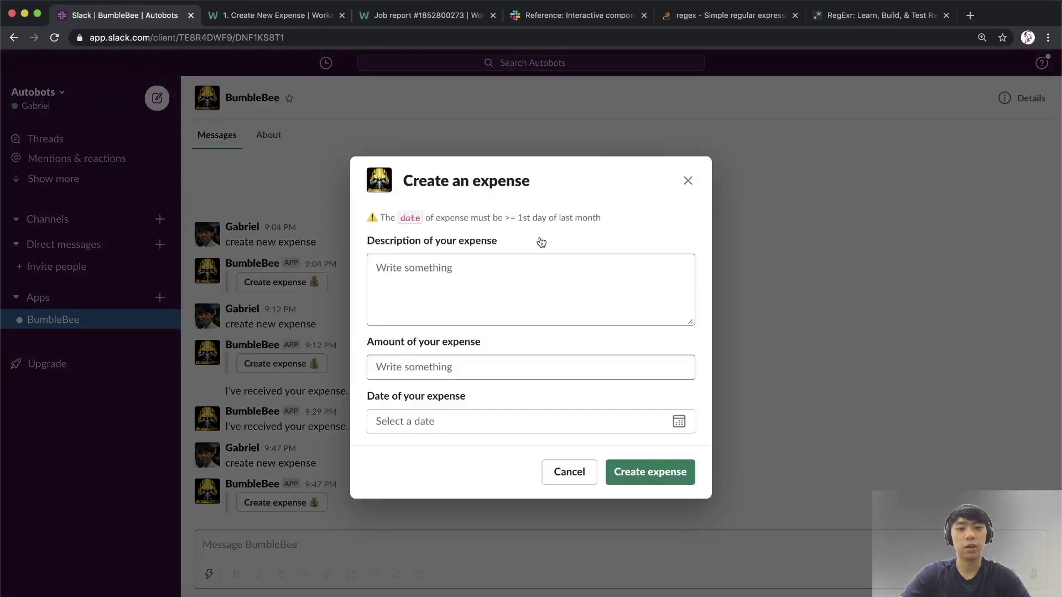
- Examine the wording and formatting of the returned date validation message and the input fields of the reloaded expense form
{"action": "left_click_drag", "start_coordinate": [601, 217], "coordinate": [380, 218]}
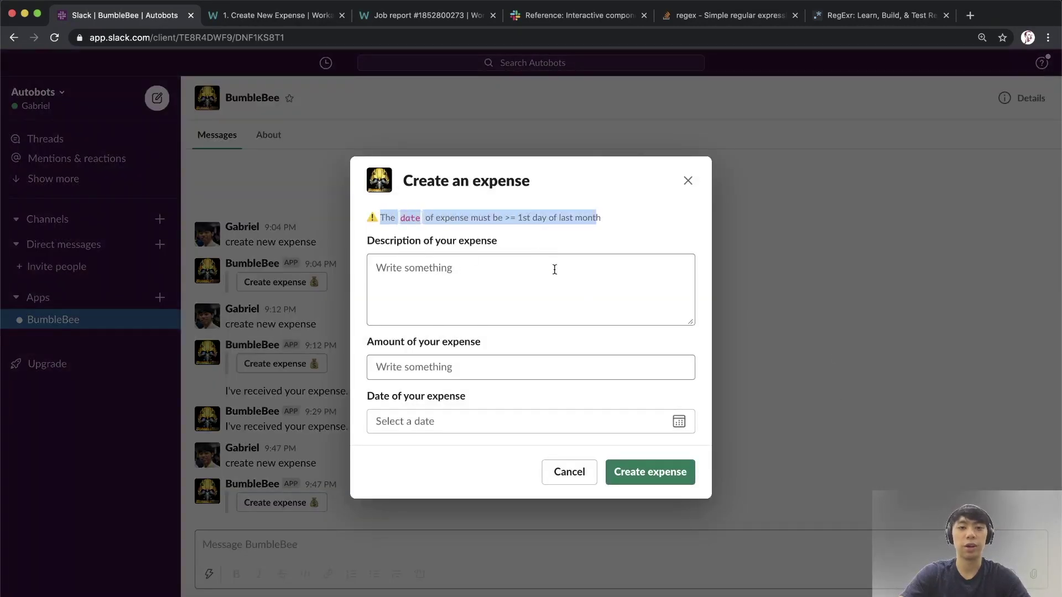
{"action": "left_click", "coordinate": [530, 211]}
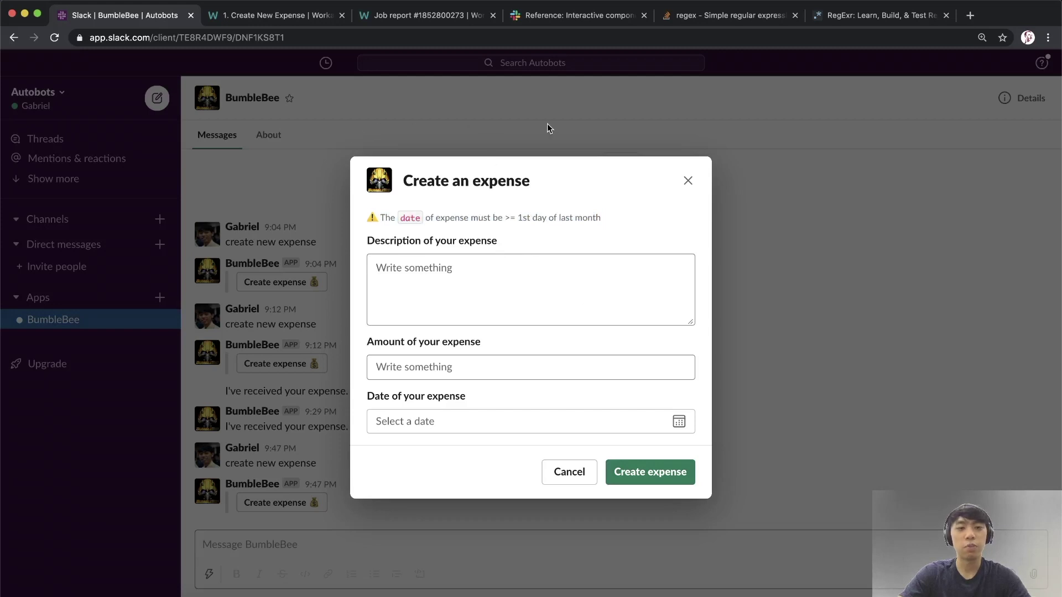
{"action": "left_click_drag", "start_coordinate": [599, 217], "coordinate": [379, 217]}
{"action": "left_click", "coordinate": [363, 223]}
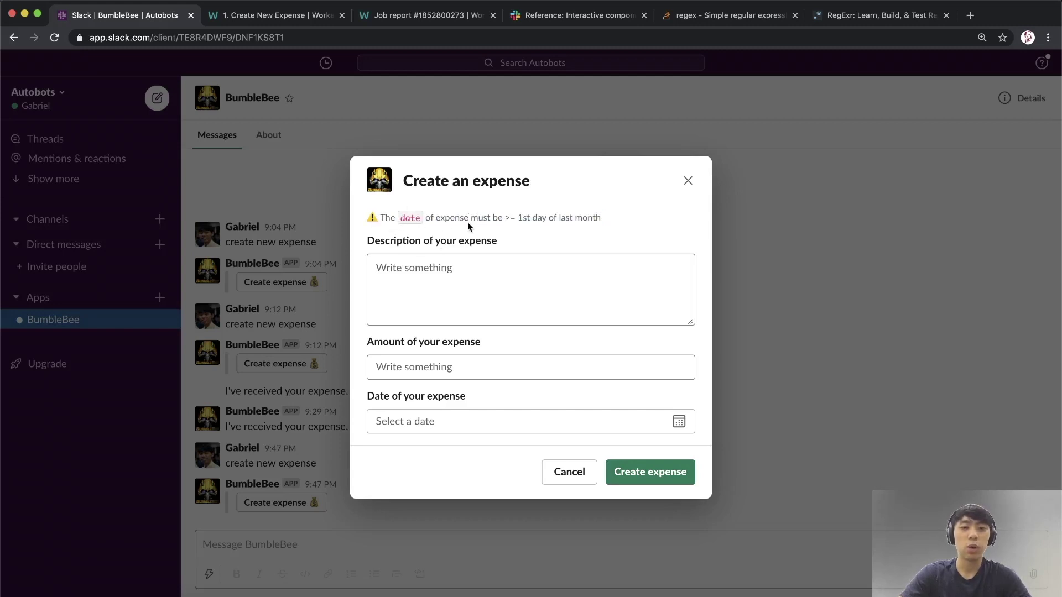
{"action": "left_click", "coordinate": [453, 270]}
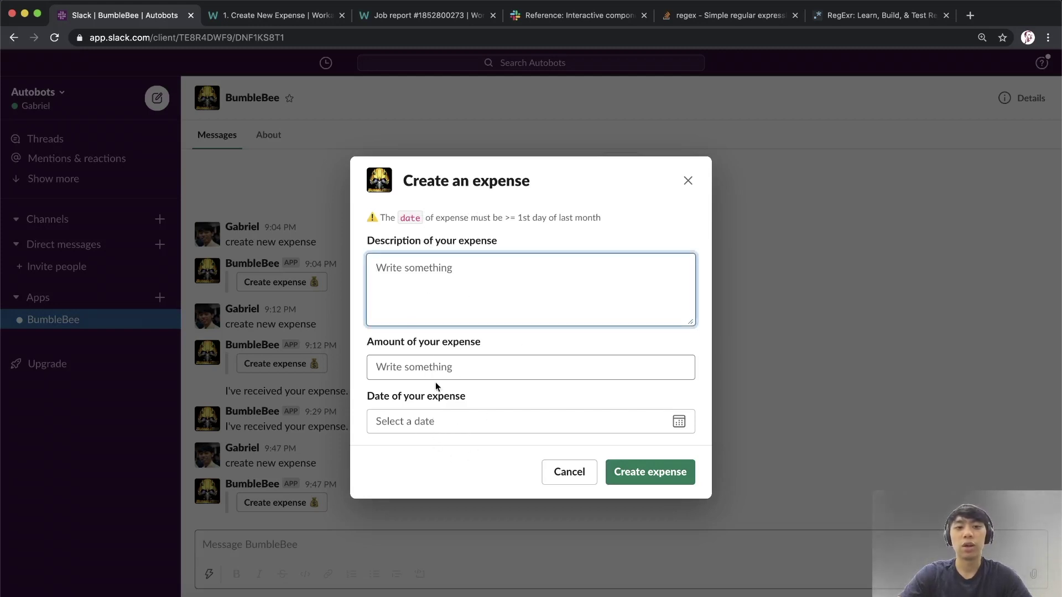
{"action": "key", "text": "super+Tab"}
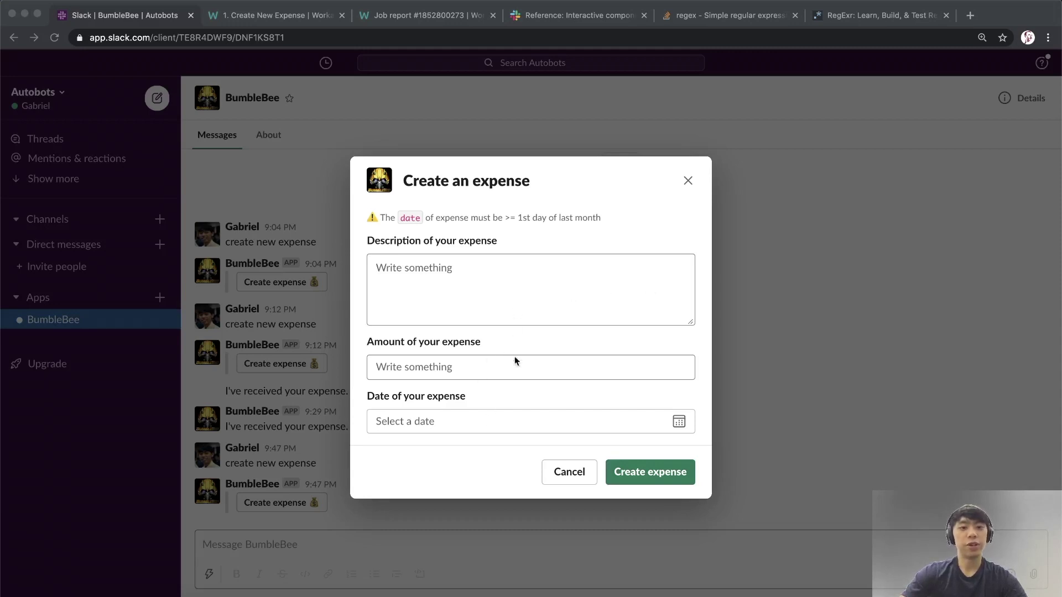
- Switch to the Workato recipe, stop it, and review the command input fields defined in the step 1 trigger
{"action": "left_click", "coordinate": [292, 22]}
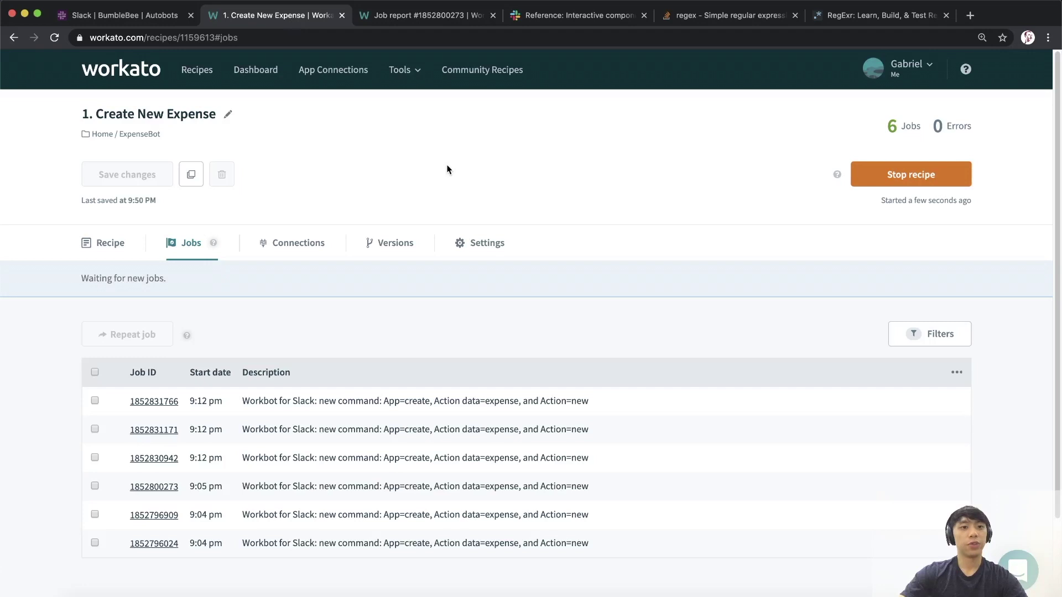
{"action": "left_click", "coordinate": [896, 179]}
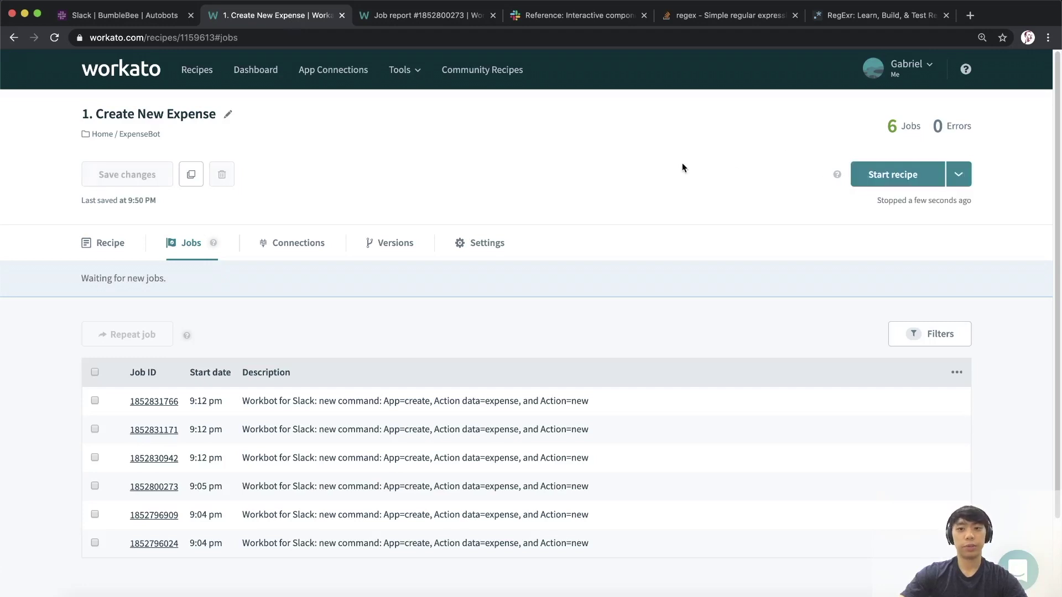
{"action": "left_click", "coordinate": [107, 243]}
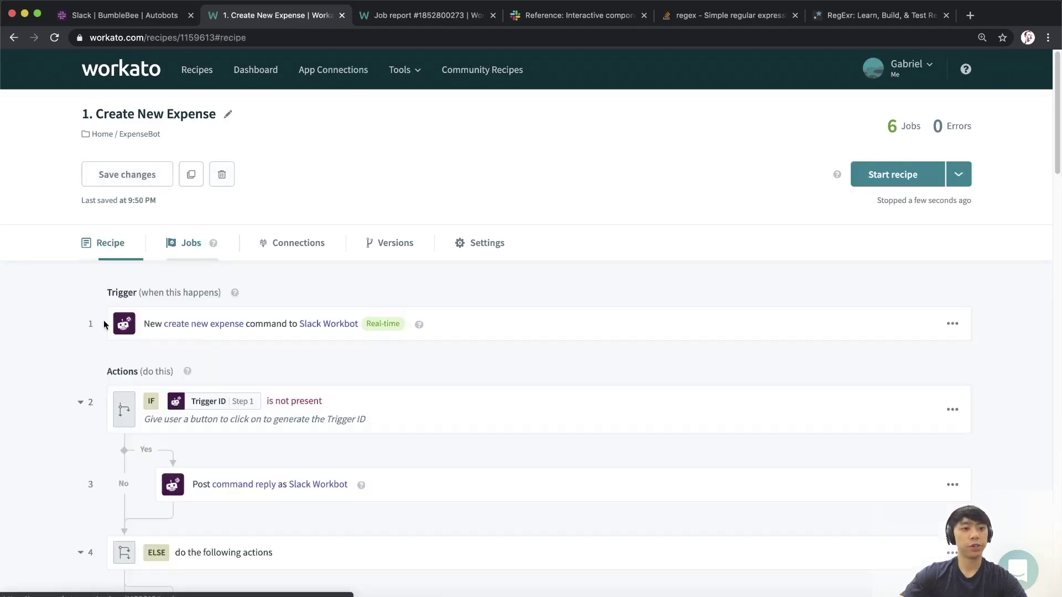
{"action": "scroll", "coordinate": [48, 301], "scroll_direction": "down", "scroll_amount": 3}
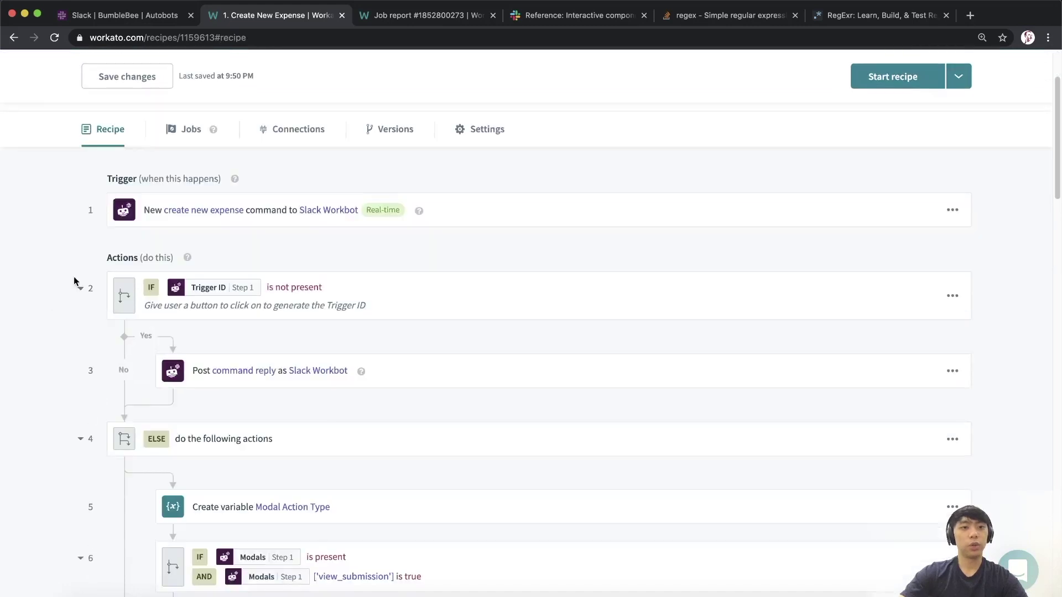
{"action": "left_click", "coordinate": [196, 224]}
{"action": "scroll", "coordinate": [133, 339], "scroll_direction": "down", "scroll_amount": 10}
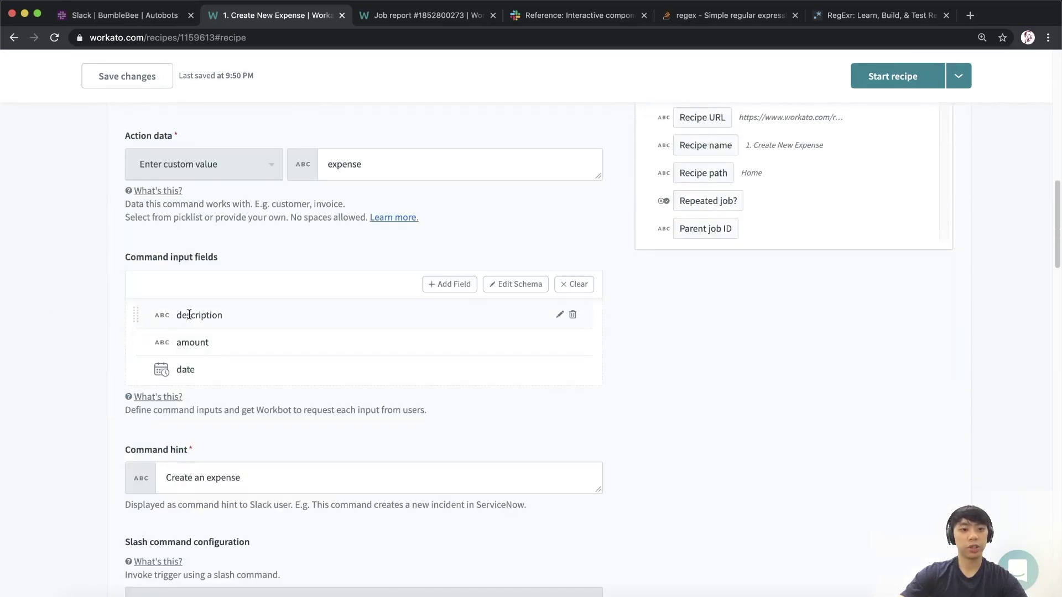
{"action": "scroll", "coordinate": [74, 367], "scroll_direction": "up", "scroll_amount": 10}
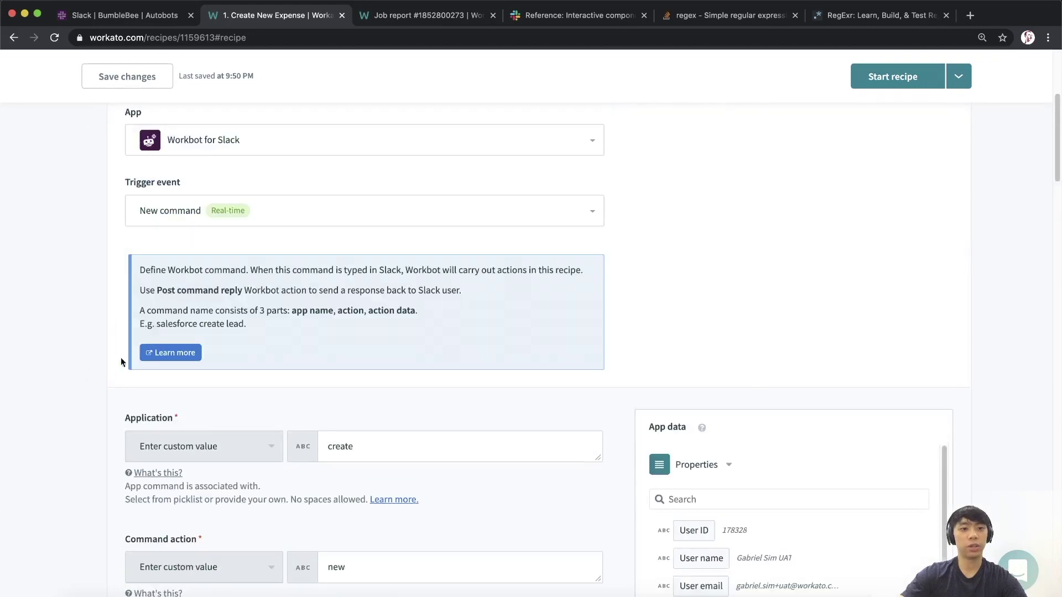
{"action": "scroll", "coordinate": [237, 260], "scroll_direction": "up", "scroll_amount": 2}
{"action": "left_click", "coordinate": [294, 184]}
- In step 15's modal view, set the default value of the "Description of your expense" block to the Description datapill from step 1
{"action": "scroll", "coordinate": [249, 342], "scroll_direction": "down", "scroll_amount": 5}
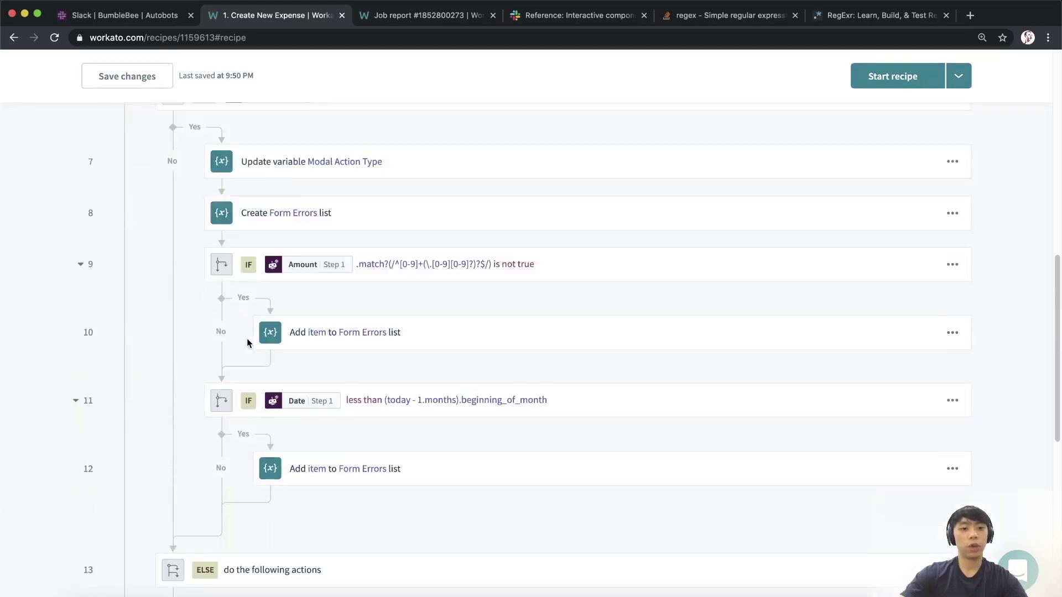
{"action": "scroll", "coordinate": [247, 343], "scroll_direction": "down", "scroll_amount": 1}
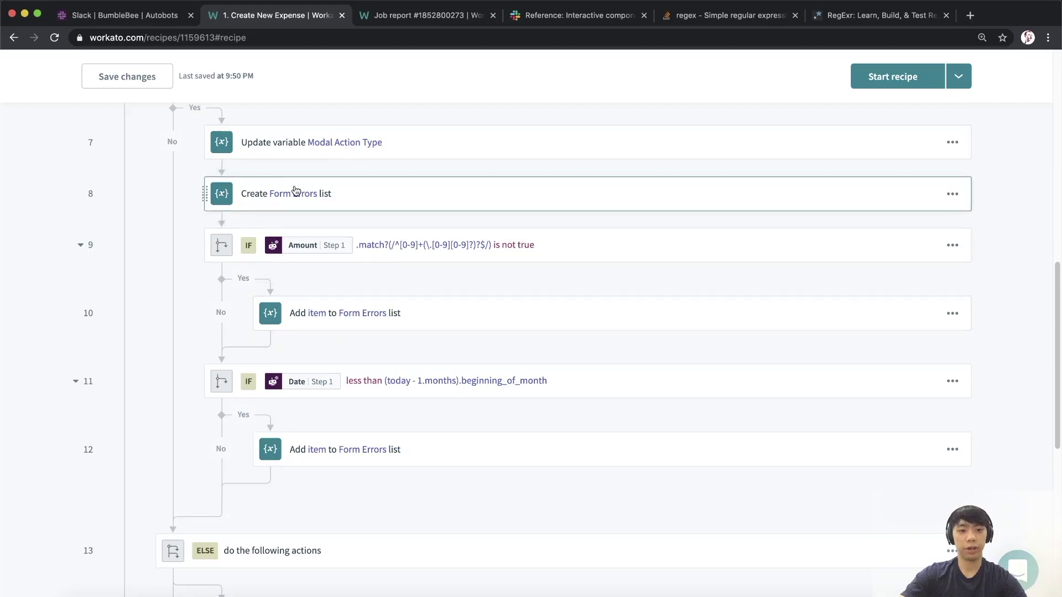
{"action": "scroll", "coordinate": [277, 225], "scroll_direction": "down", "scroll_amount": 5}
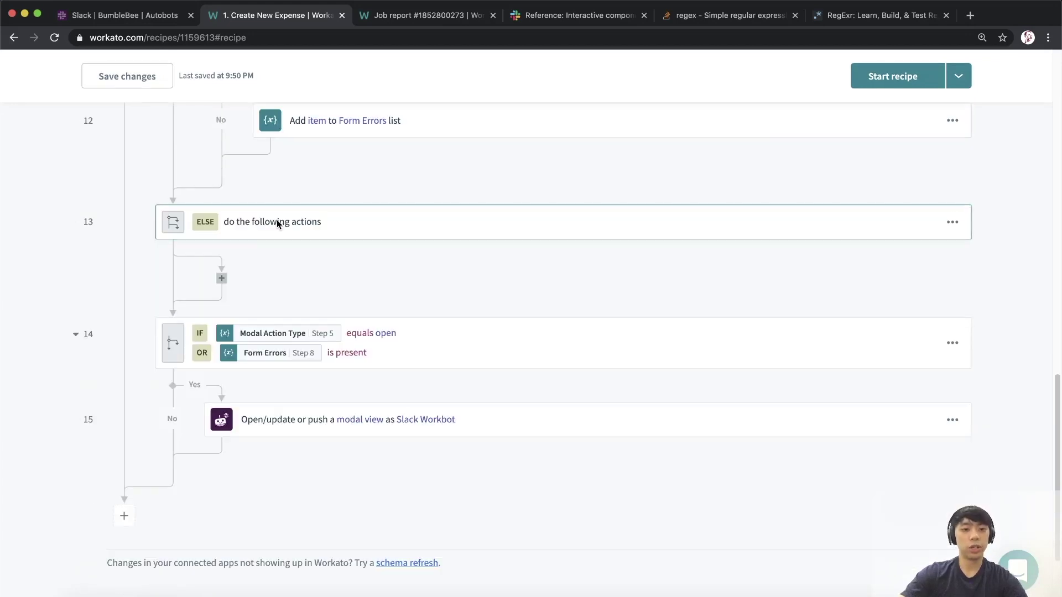
{"action": "scroll", "coordinate": [277, 224], "scroll_direction": "down", "scroll_amount": 1}
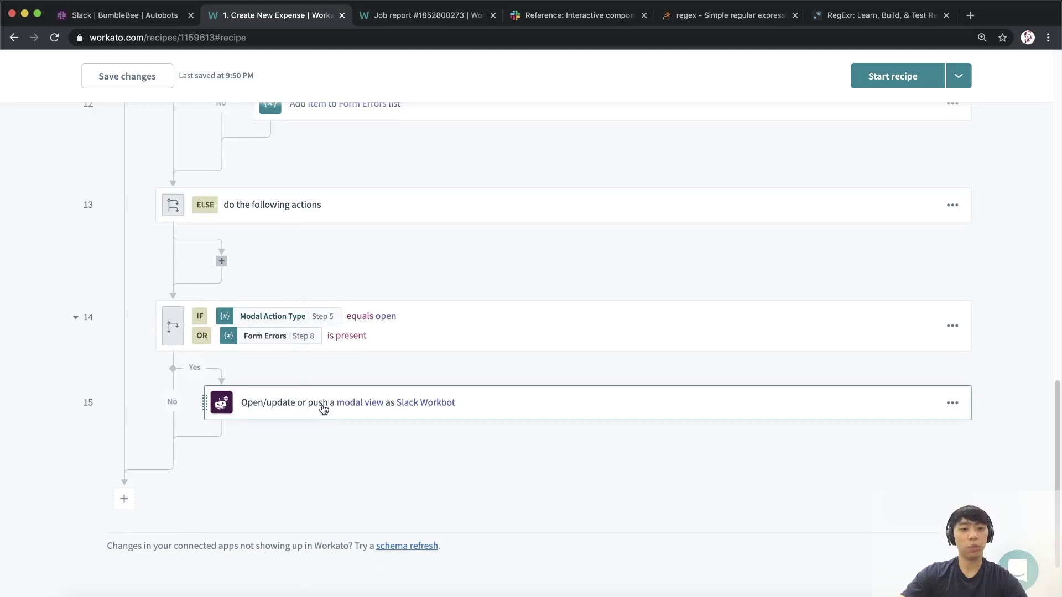
{"action": "left_click", "coordinate": [295, 404]}
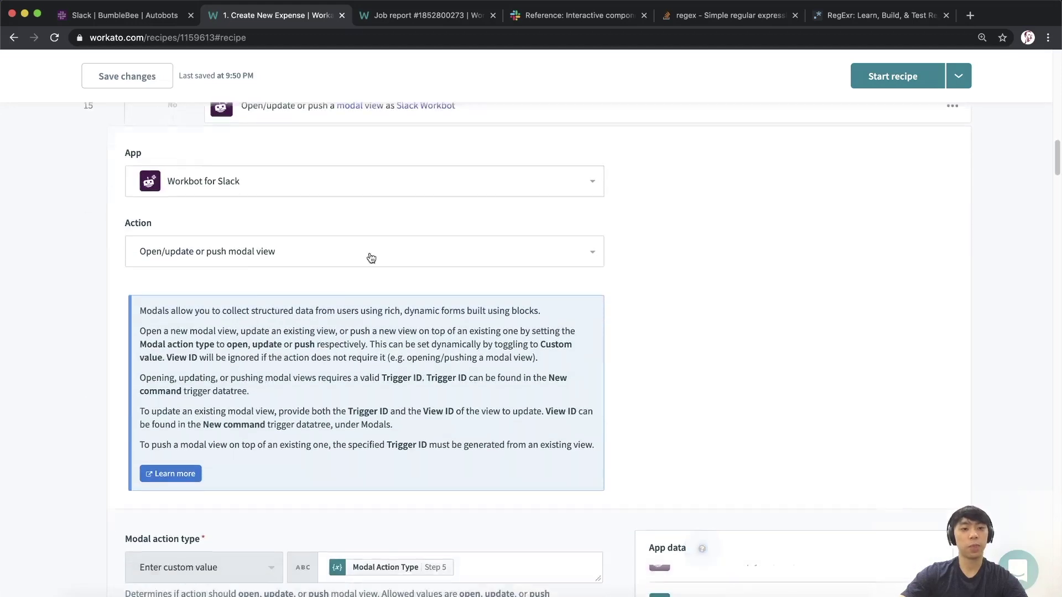
{"action": "scroll", "coordinate": [370, 252], "scroll_direction": "down", "scroll_amount": 20}
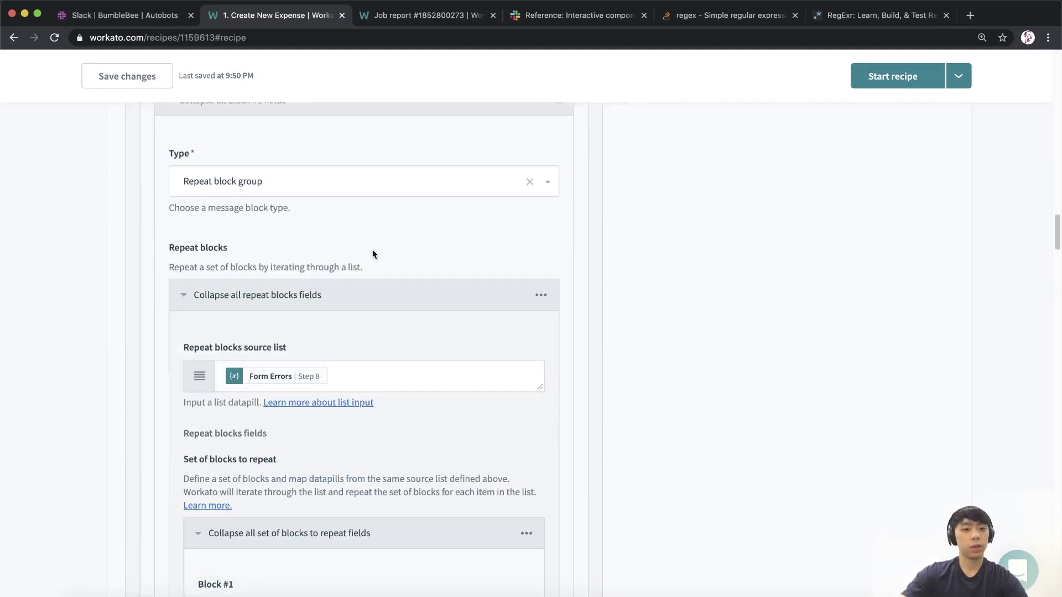
{"action": "scroll", "coordinate": [373, 254], "scroll_direction": "down", "scroll_amount": 20}
{"action": "scroll", "coordinate": [368, 279], "scroll_direction": "down", "scroll_amount": 3}
{"action": "scroll", "coordinate": [285, 296], "scroll_direction": "up", "scroll_amount": 2}
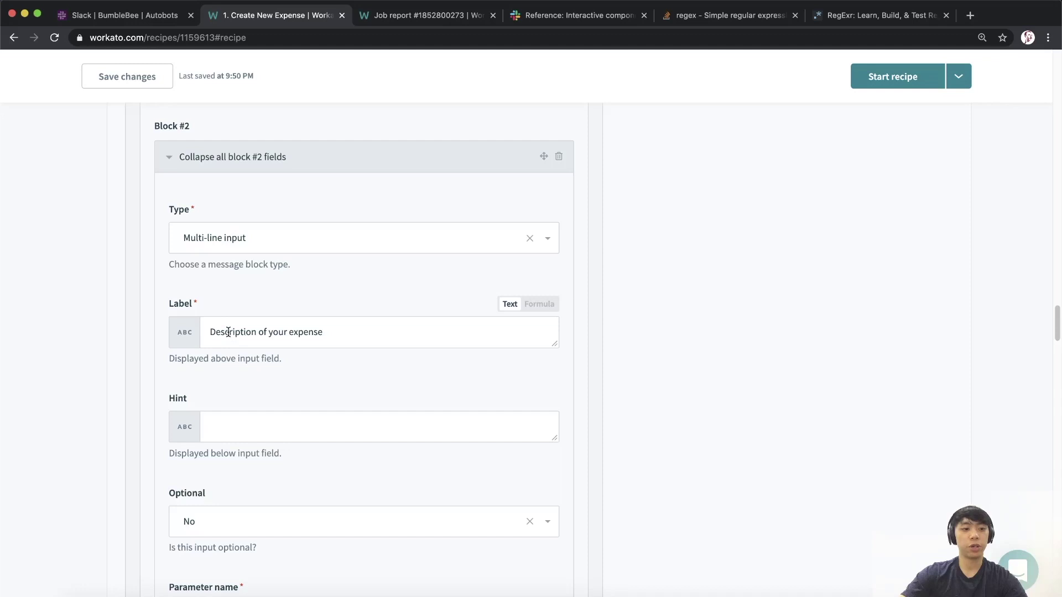
{"action": "scroll", "coordinate": [367, 317], "scroll_direction": "down", "scroll_amount": 8}
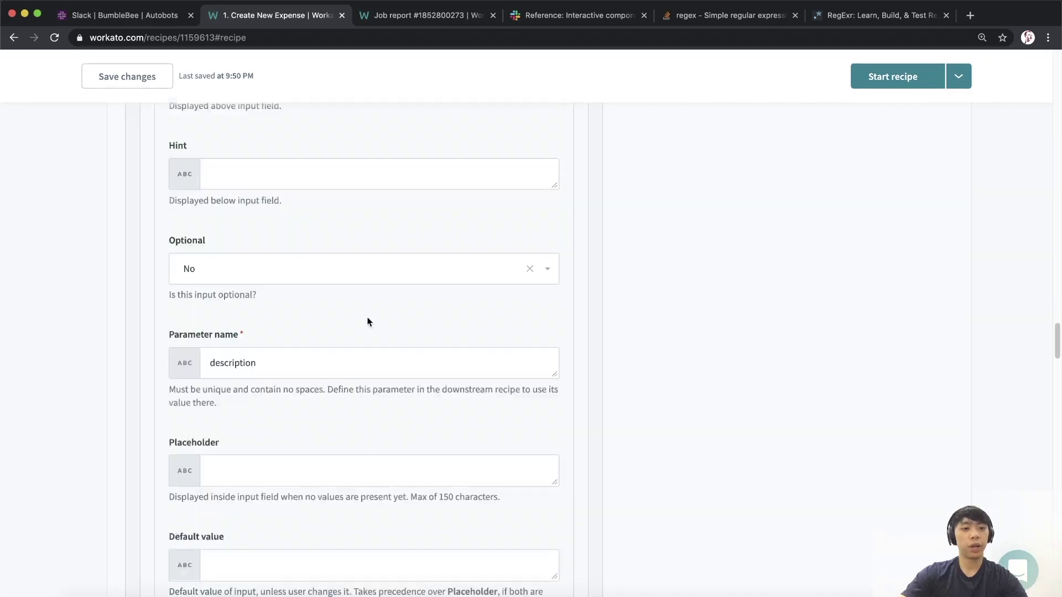
{"action": "scroll", "coordinate": [367, 322], "scroll_direction": "down", "scroll_amount": 1}
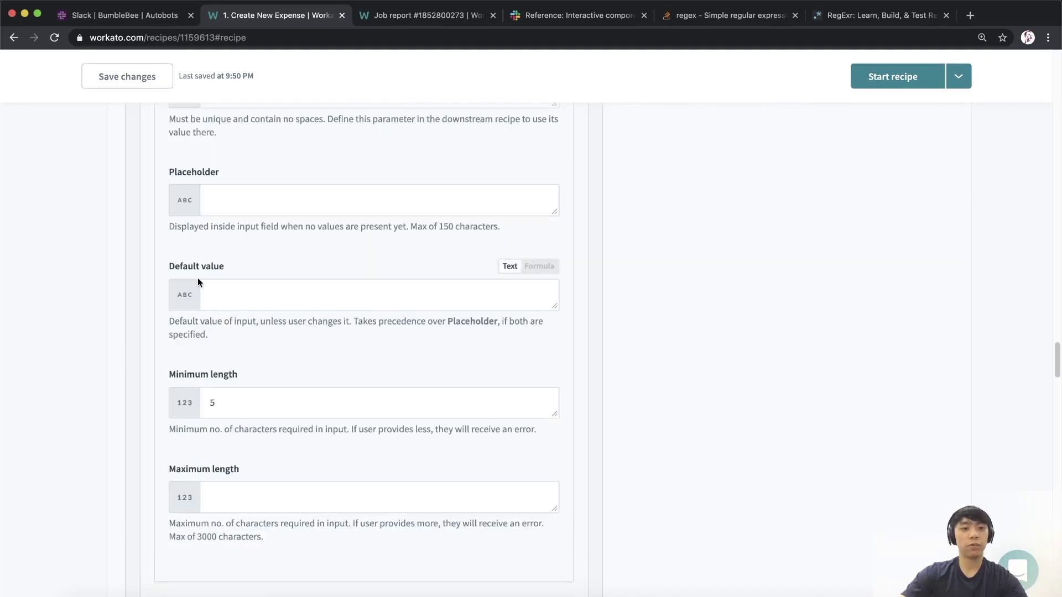
{"action": "left_click", "coordinate": [255, 293]}
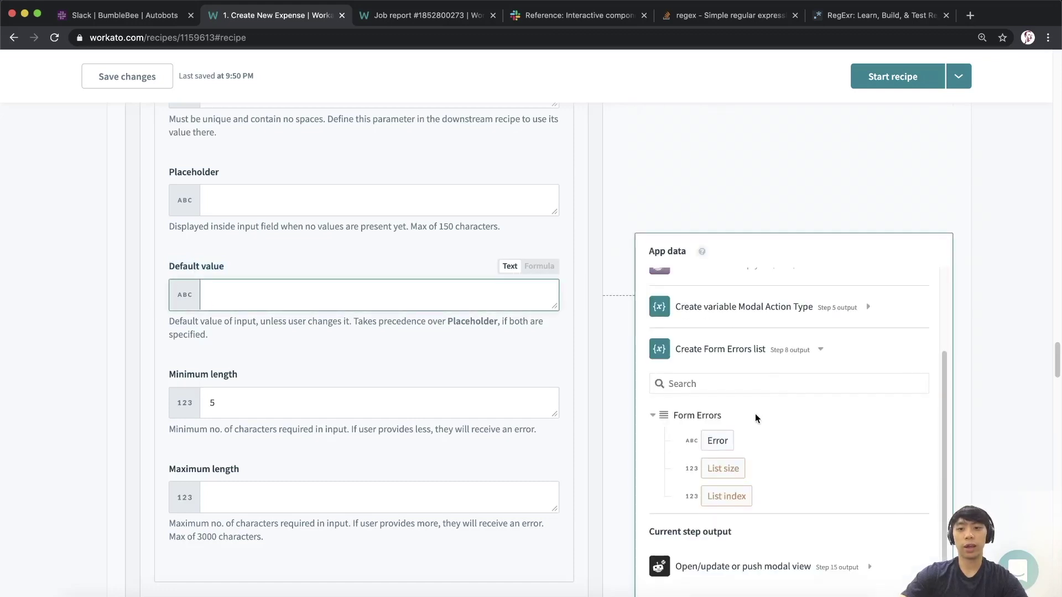
{"action": "scroll", "coordinate": [755, 413], "scroll_direction": "up", "scroll_amount": 5}
{"action": "left_click", "coordinate": [736, 332]}
{"action": "scroll", "coordinate": [744, 414], "scroll_direction": "down", "scroll_amount": 10}
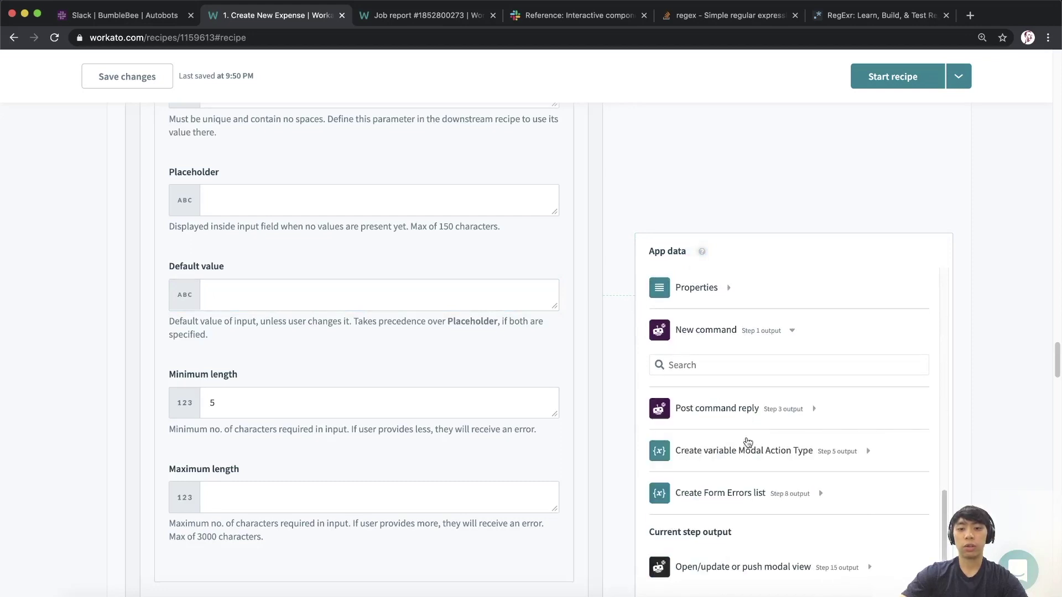
{"action": "scroll", "coordinate": [748, 442], "scroll_direction": "up", "scroll_amount": 4}
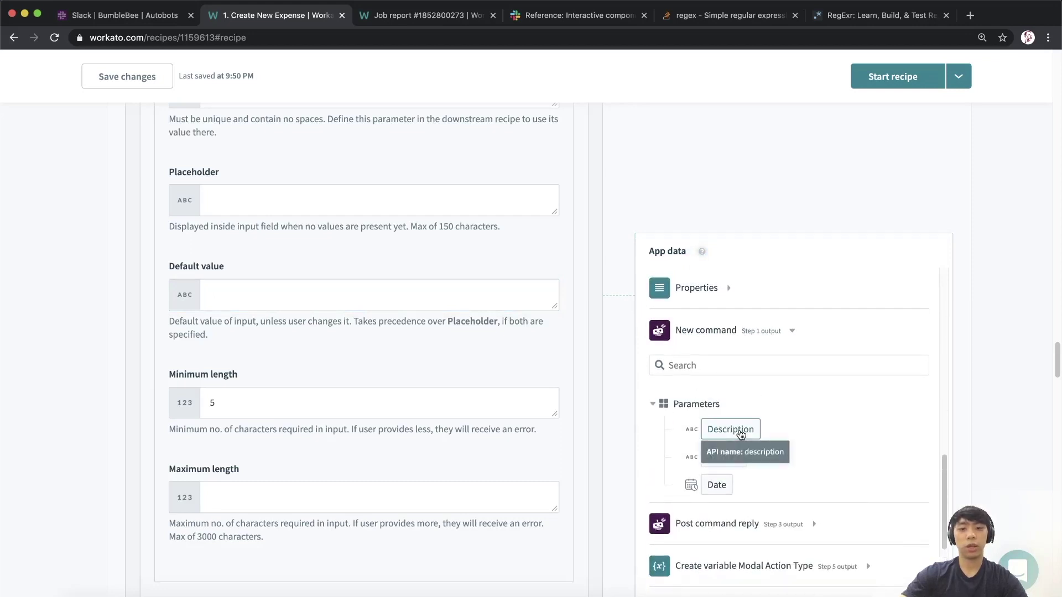
{"action": "left_click_drag", "start_coordinate": [741, 434], "coordinate": [340, 296]}
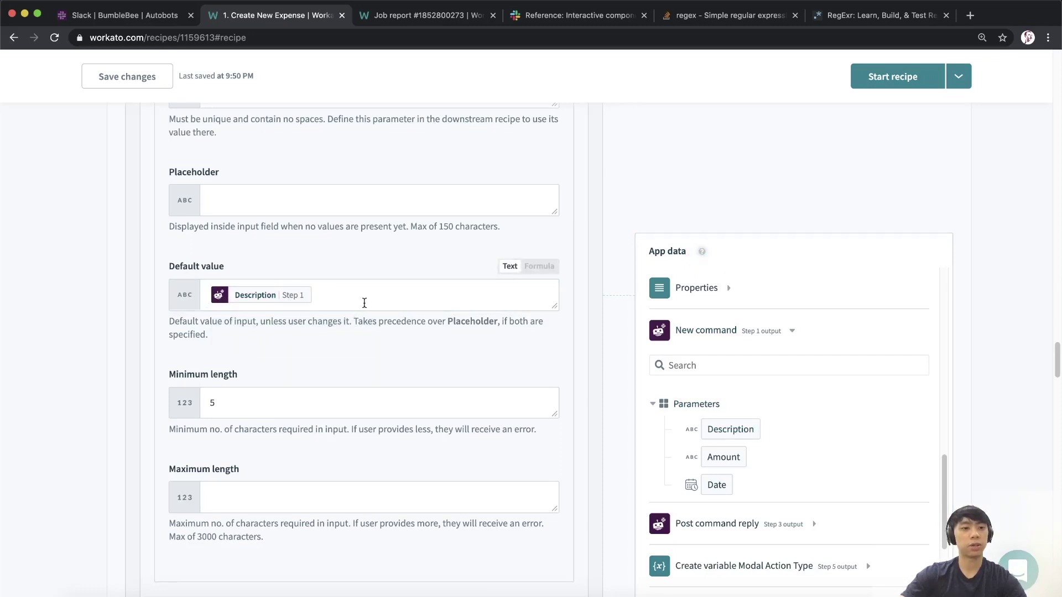
- Set the default value of the "Amount of your expense" block to the Amount datapill from step 1
{"action": "scroll", "coordinate": [365, 304], "scroll_direction": "down", "scroll_amount": 12}
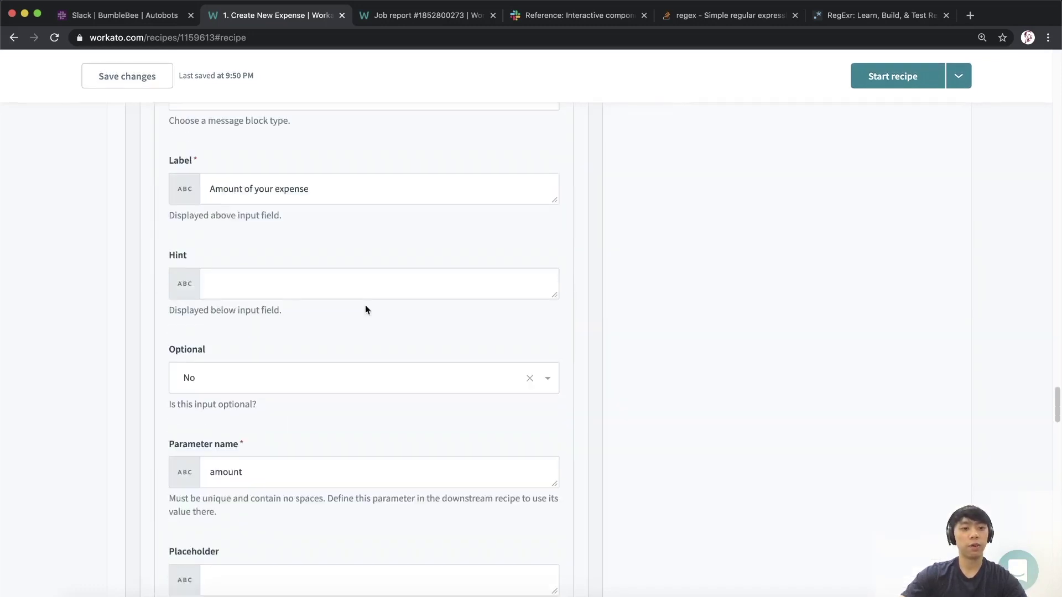
{"action": "scroll", "coordinate": [362, 307], "scroll_direction": "up", "scroll_amount": 1}
{"action": "scroll", "coordinate": [348, 320], "scroll_direction": "down", "scroll_amount": 7}
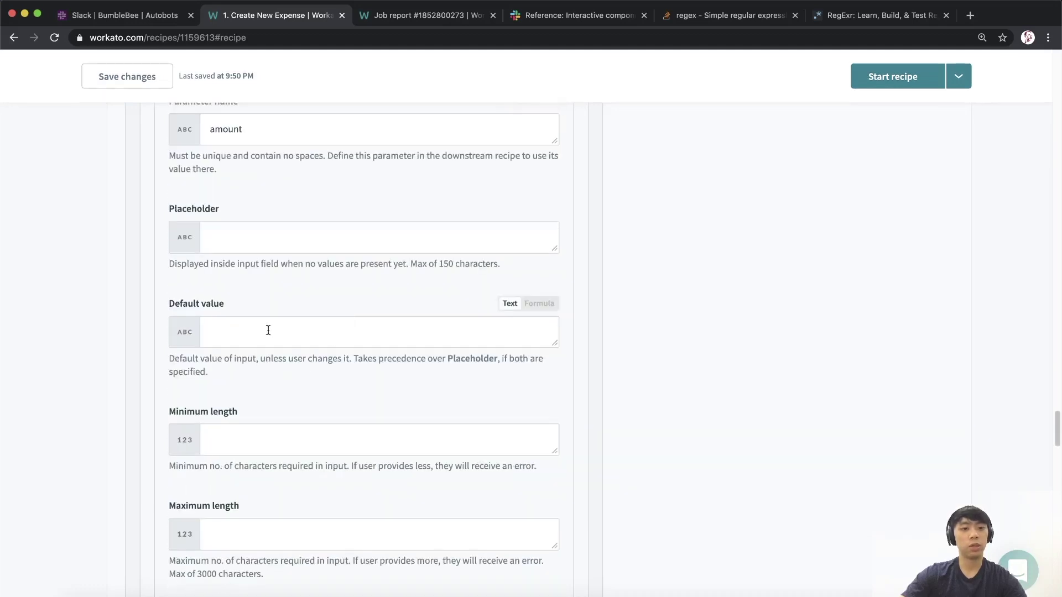
{"action": "left_click", "coordinate": [269, 331]}
{"action": "left_click", "coordinate": [722, 457]}
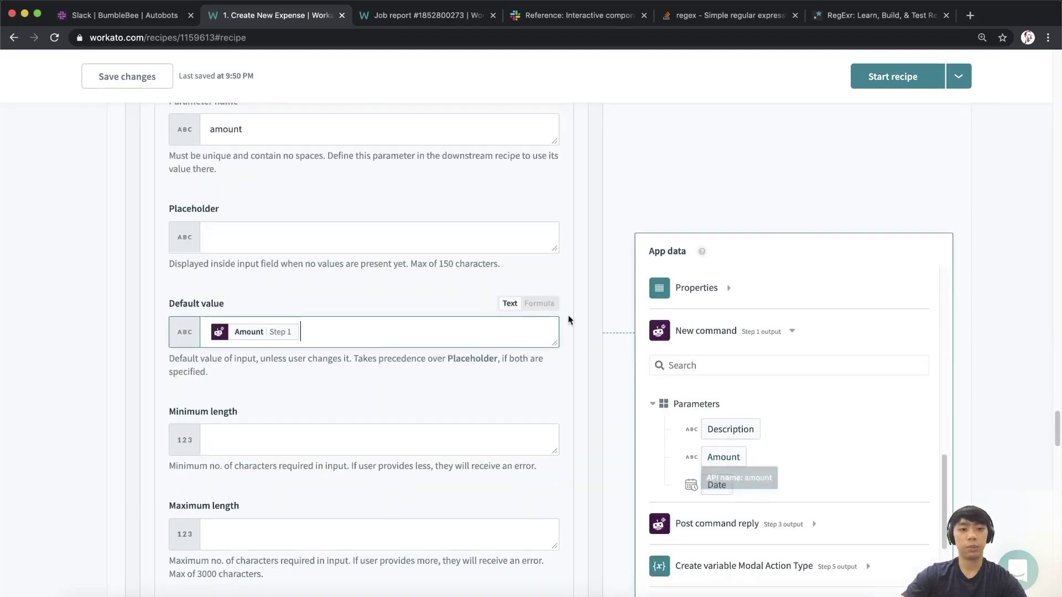
- Set the date block's initial date to the Date datapill from step 1, and start the recipe
{"action": "scroll", "coordinate": [476, 328], "scroll_direction": "down", "scroll_amount": 12}
{"action": "scroll", "coordinate": [476, 328], "scroll_direction": "down", "scroll_amount": 4}
{"action": "left_click", "coordinate": [251, 502]}
{"action": "scroll", "coordinate": [330, 387], "scroll_direction": "down", "scroll_amount": 1}
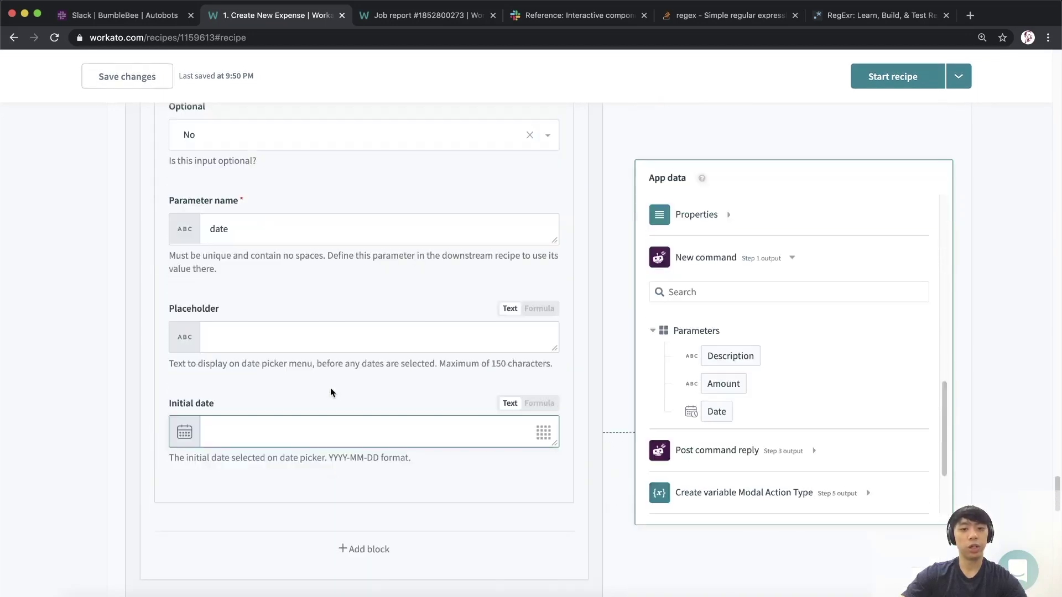
{"action": "left_click", "coordinate": [724, 414]}
{"action": "left_click", "coordinate": [910, 86]}
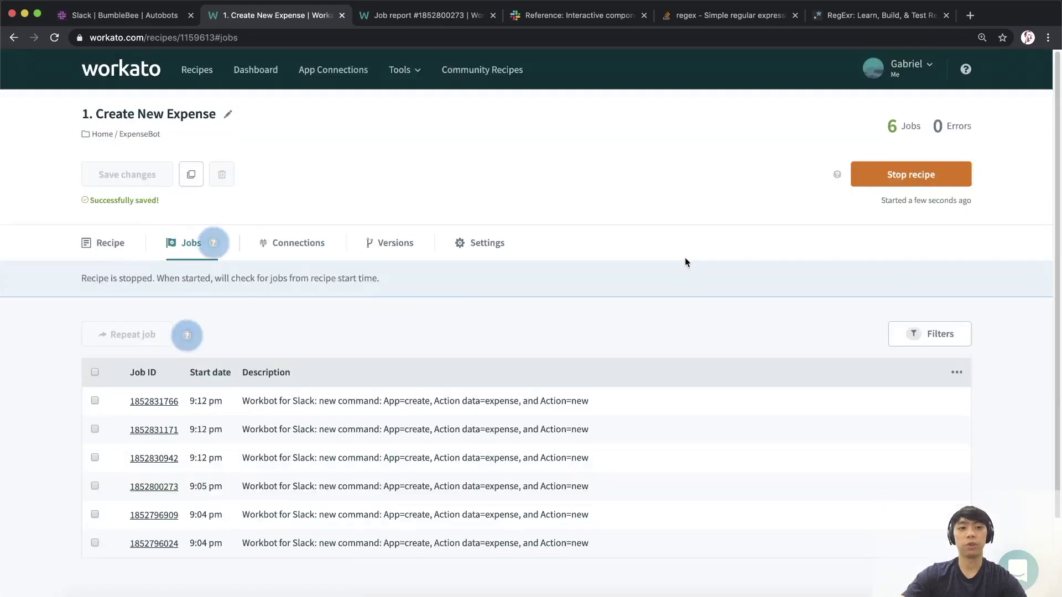
- Switch to Slack, send "create new expense" to BumbleBee, and try to open the expense form from its reply
{"action": "key", "text": "super+1"}
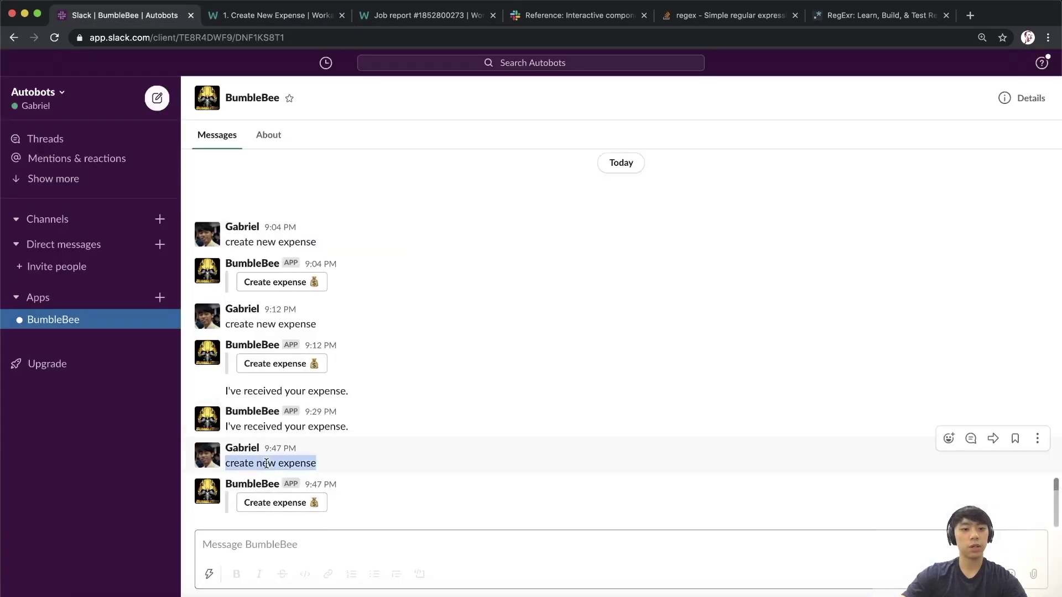
{"action": "left_click", "coordinate": [287, 538]}
{"action": "type", "text": "create new expense"}
{"action": "key", "text": "Return"}
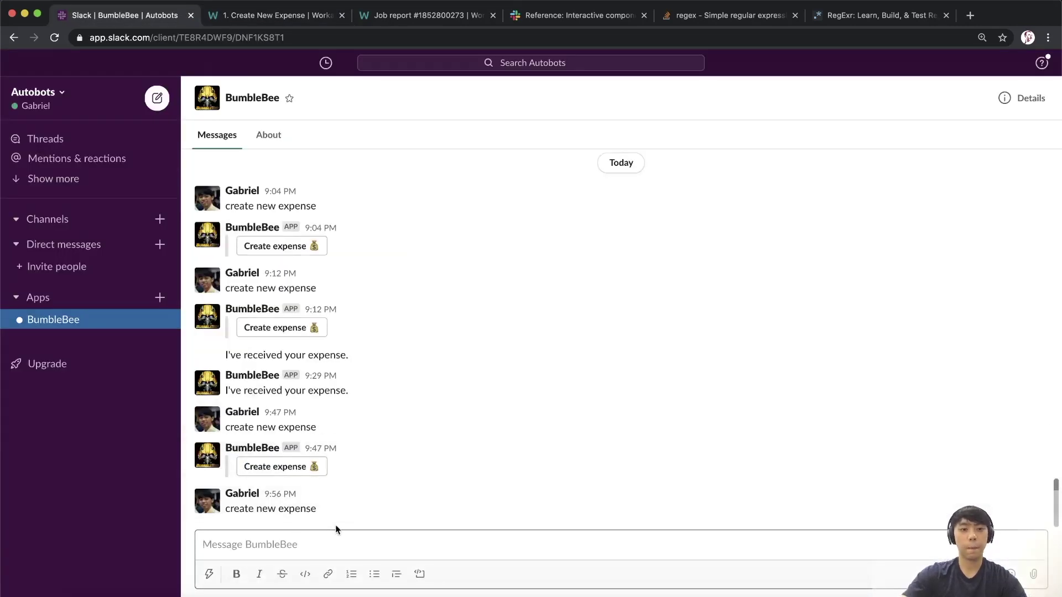
{"action": "left_click", "coordinate": [271, 505]}
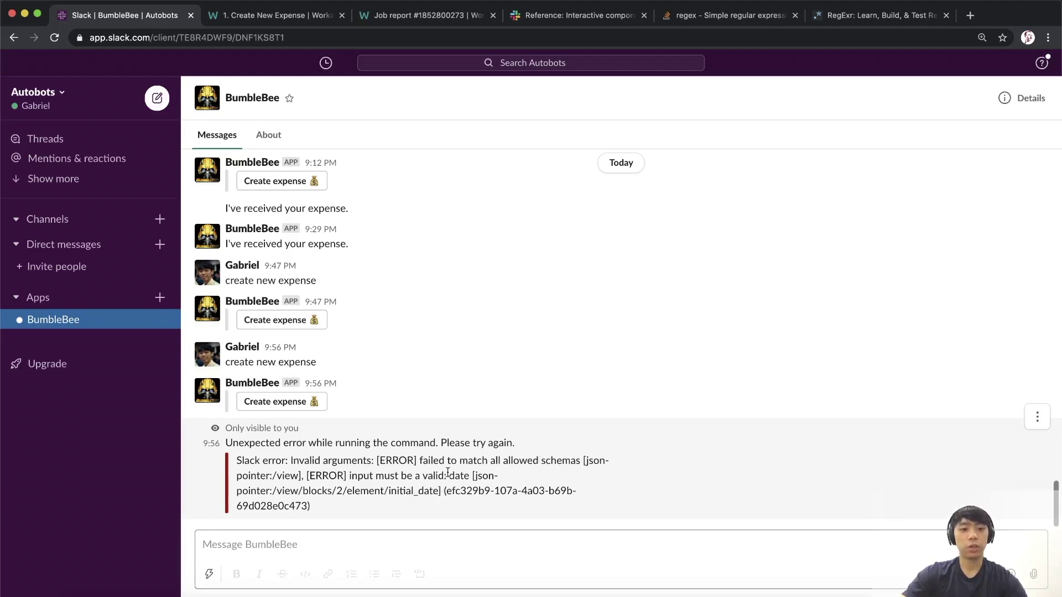
{"action": "left_click_drag", "start_coordinate": [349, 477], "coordinate": [434, 481]}
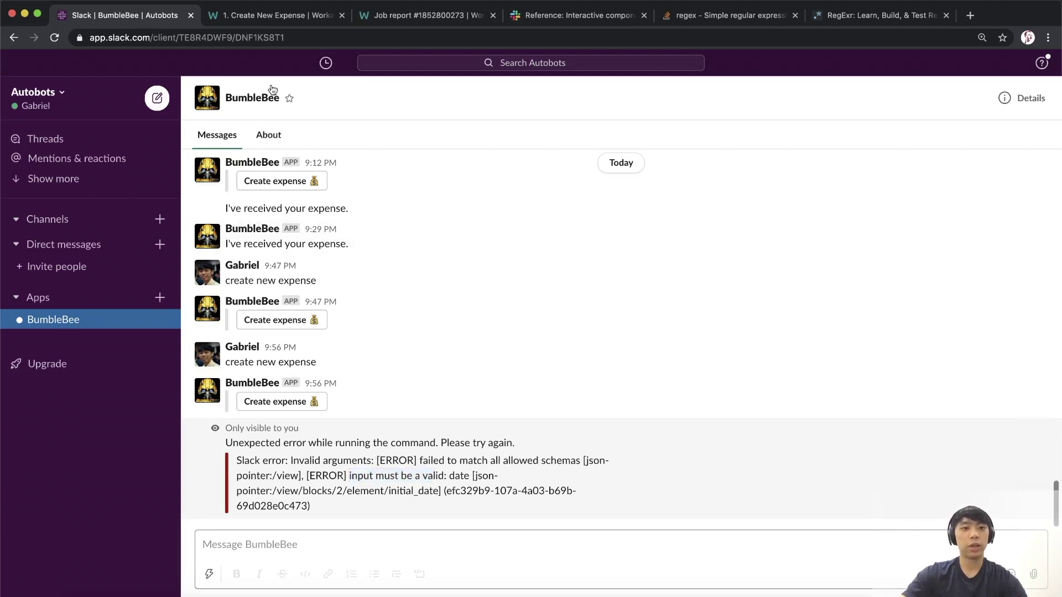
- Switch to Workato, reload the recipe's jobs, open the failed job, and expand step 15's input down to the datepicker block
{"action": "left_click", "coordinate": [54, 38]}
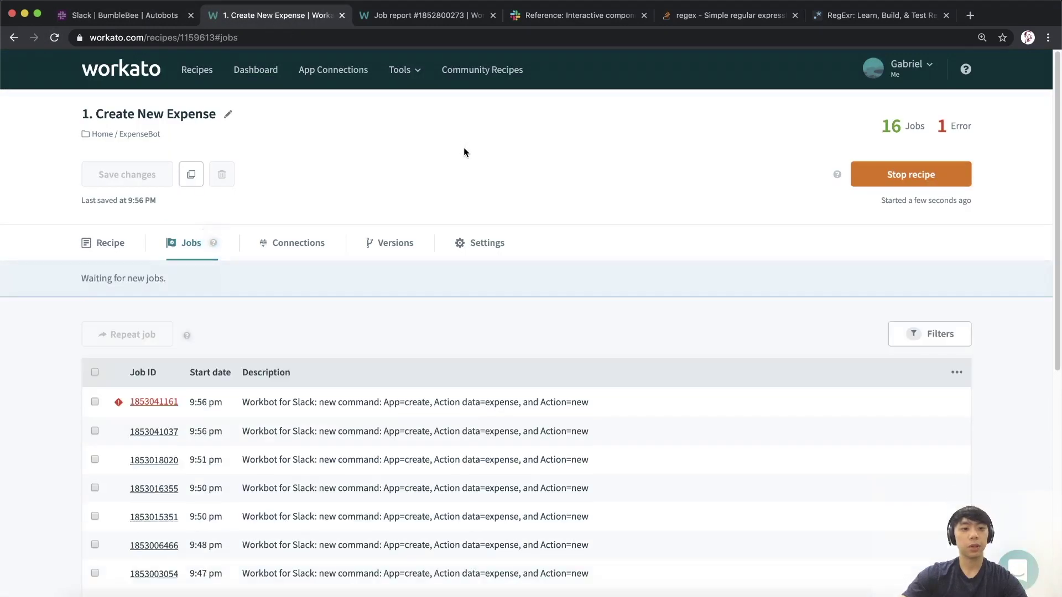
{"action": "left_click", "coordinate": [149, 401]}
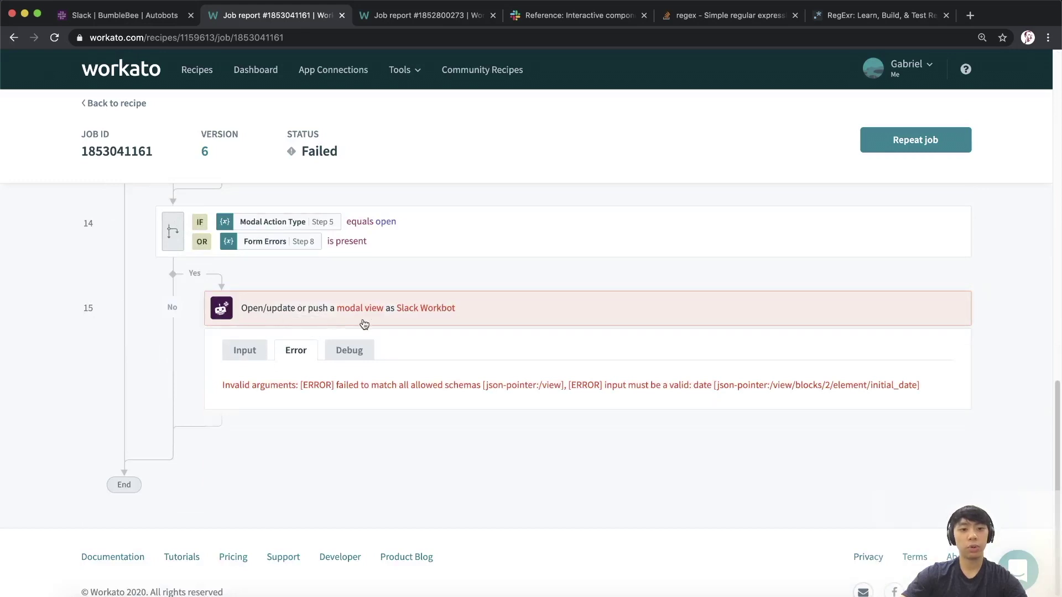
{"action": "left_click", "coordinate": [247, 356]}
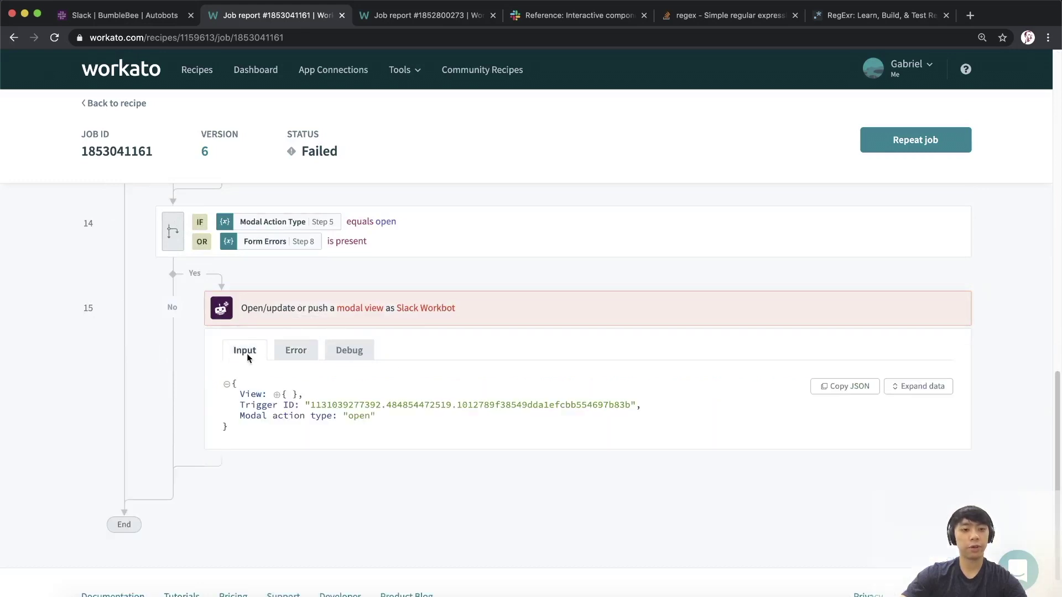
{"action": "left_click", "coordinate": [277, 395]}
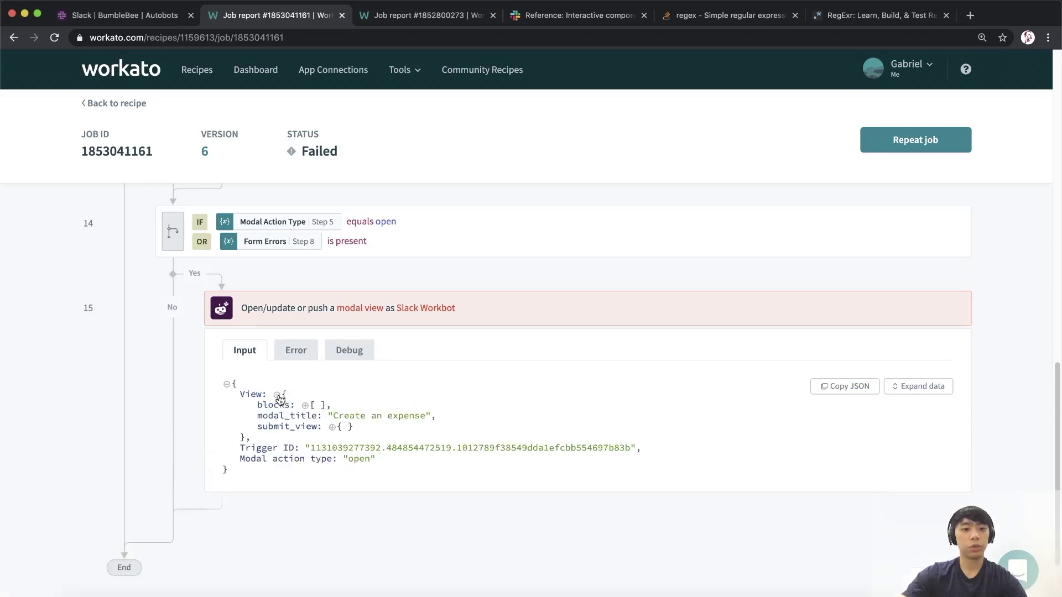
{"action": "left_click", "coordinate": [305, 406]}
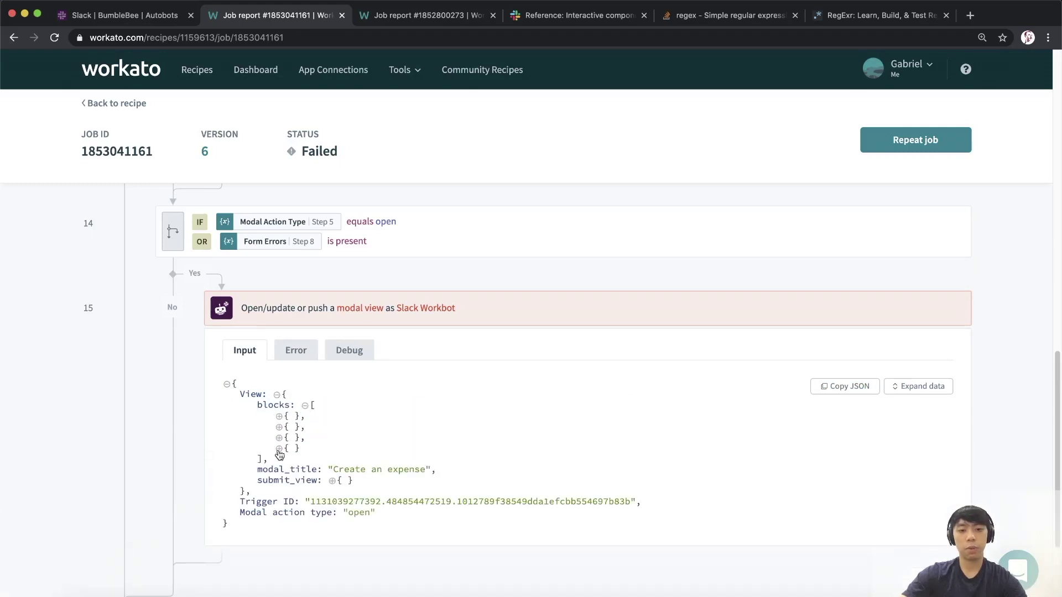
{"action": "left_click", "coordinate": [279, 449]}
{"action": "scroll", "coordinate": [246, 434], "scroll_direction": "down", "scroll_amount": 1}
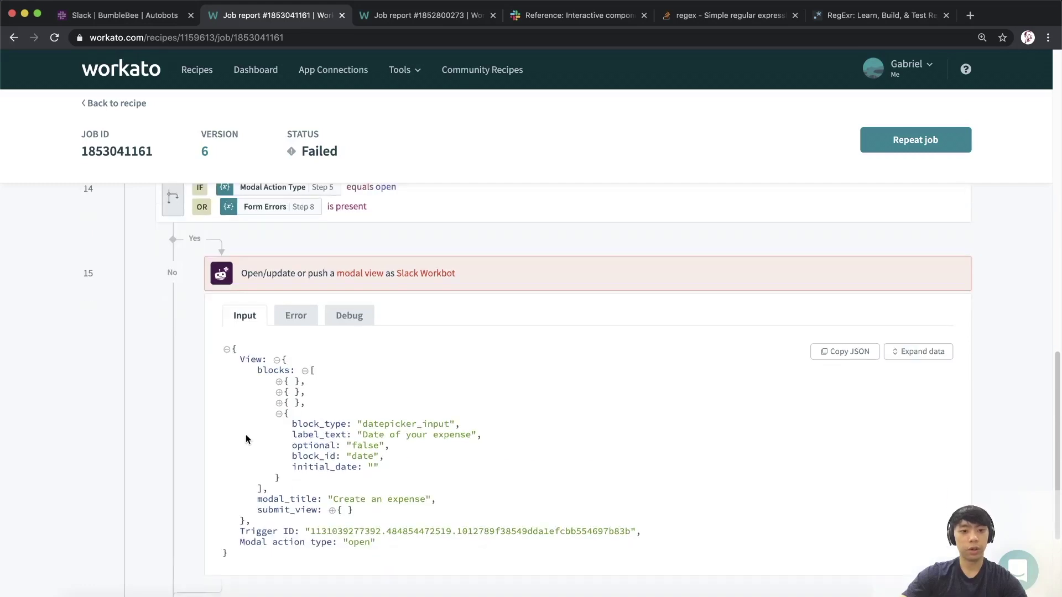
- Examine the initial_date value passed to the "Date of your expense" block in step 15's input
{"action": "left_click_drag", "start_coordinate": [363, 424], "coordinate": [449, 437]}
{"action": "left_click", "coordinate": [422, 435]}
{"action": "scroll", "coordinate": [388, 444], "scroll_direction": "down", "scroll_amount": 1}
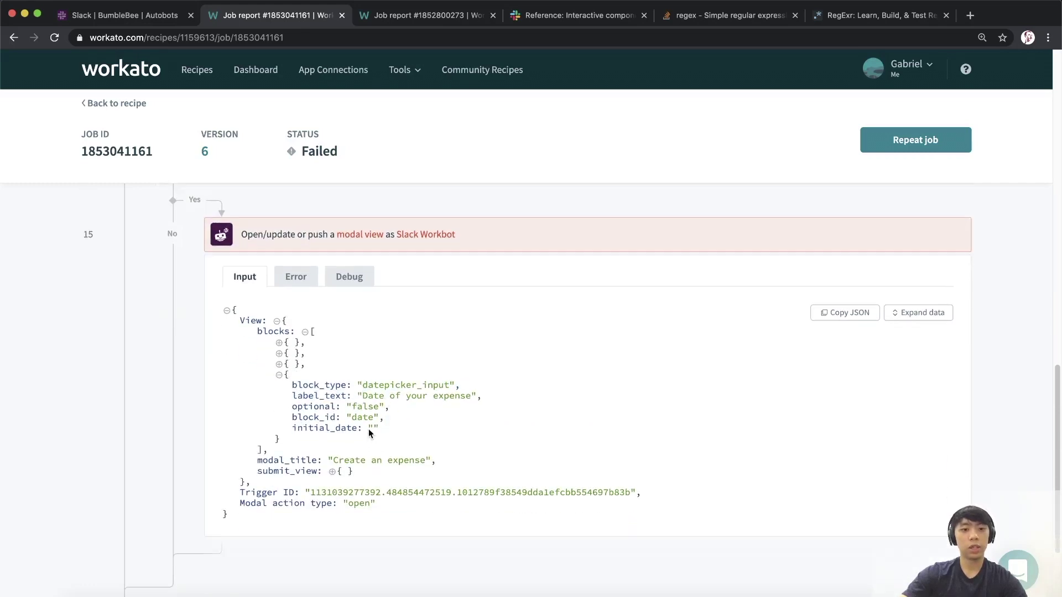
{"action": "left_click_drag", "start_coordinate": [368, 429], "coordinate": [293, 429]}
{"action": "left_click_drag", "start_coordinate": [371, 432], "coordinate": [292, 427]}
{"action": "left_click", "coordinate": [310, 433]}
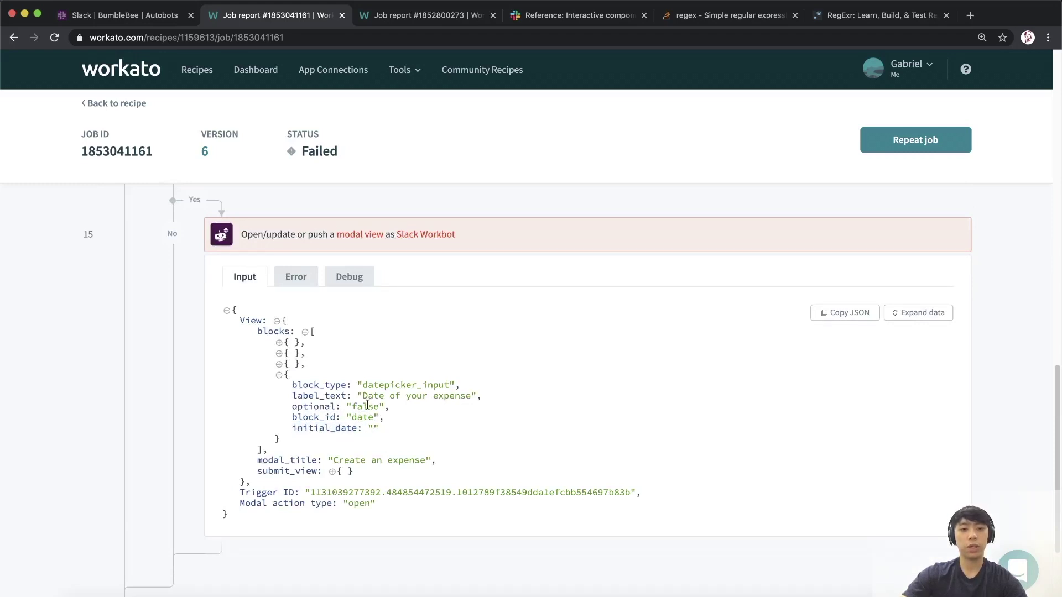
{"action": "left_click_drag", "start_coordinate": [366, 429], "coordinate": [294, 428]}
{"action": "left_click", "coordinate": [381, 427]}
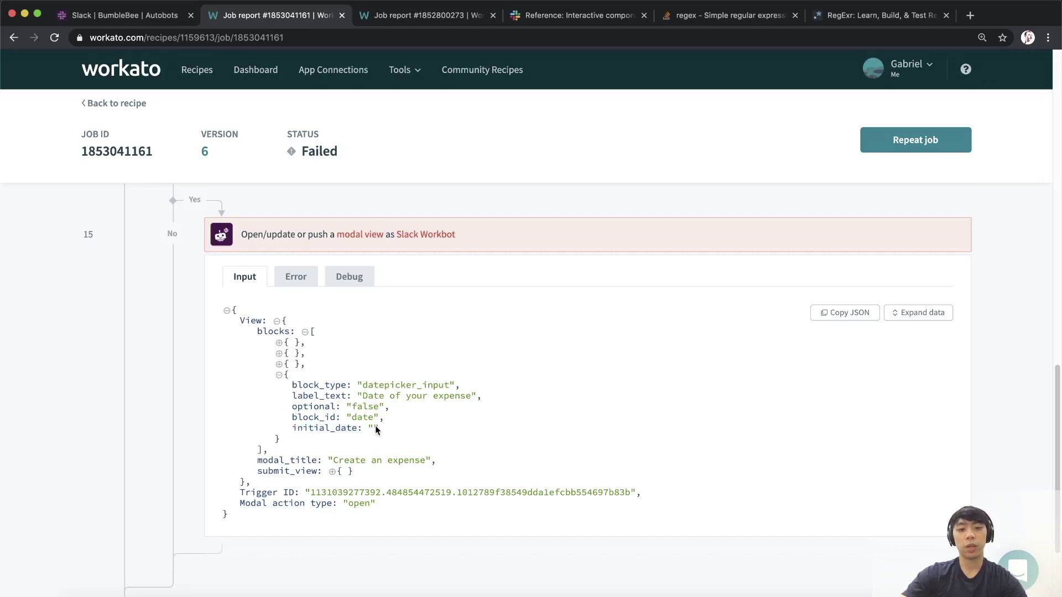
{"action": "left_click_drag", "start_coordinate": [297, 429], "coordinate": [316, 429]}
{"action": "left_click", "coordinate": [386, 434]}
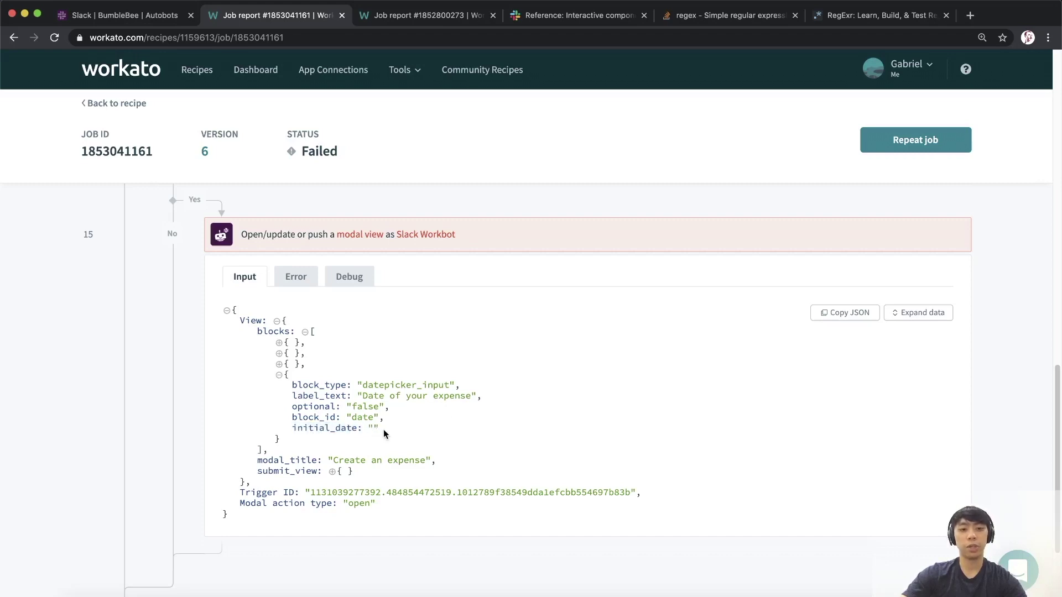
- Expand the description and amount blocks in step 15's input and compare their initial values with the date block's
{"action": "left_click", "coordinate": [279, 364]}
{"action": "left_click", "coordinate": [278, 353]}
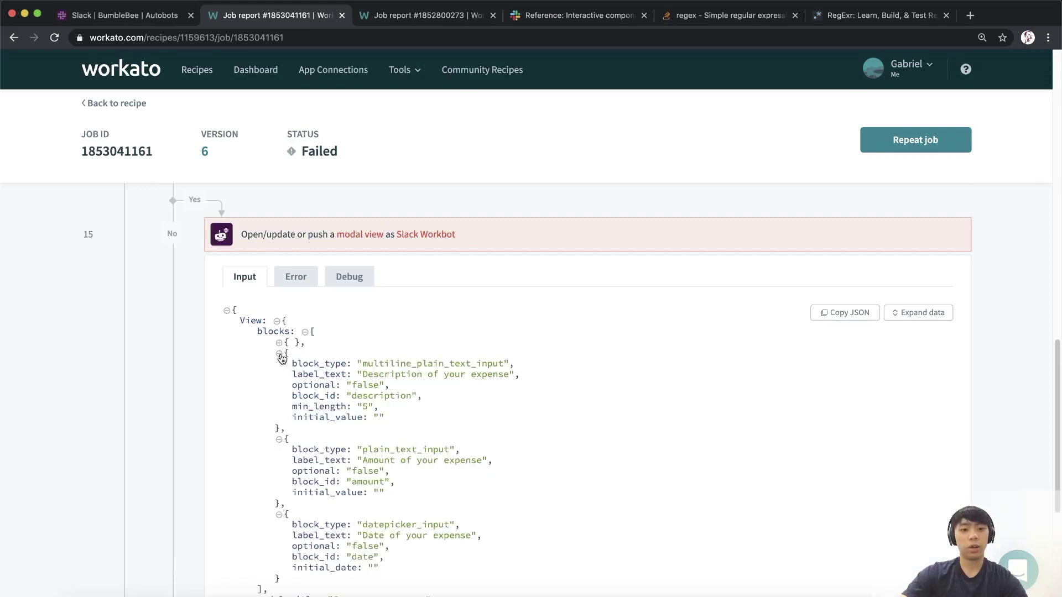
{"action": "left_click", "coordinate": [279, 343]}
{"action": "left_click", "coordinate": [278, 343]}
{"action": "double_click", "coordinate": [366, 396]}
{"action": "scroll", "coordinate": [382, 407], "scroll_direction": "down", "scroll_amount": 1}
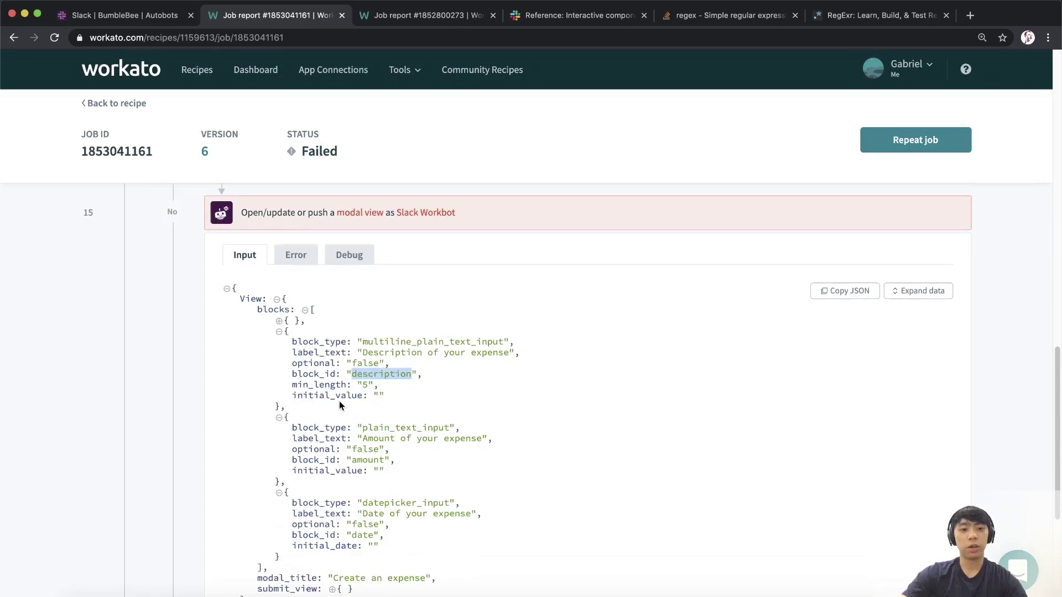
{"action": "left_click_drag", "start_coordinate": [303, 395], "coordinate": [292, 395]}
{"action": "scroll", "coordinate": [393, 399], "scroll_direction": "down", "scroll_amount": 5}
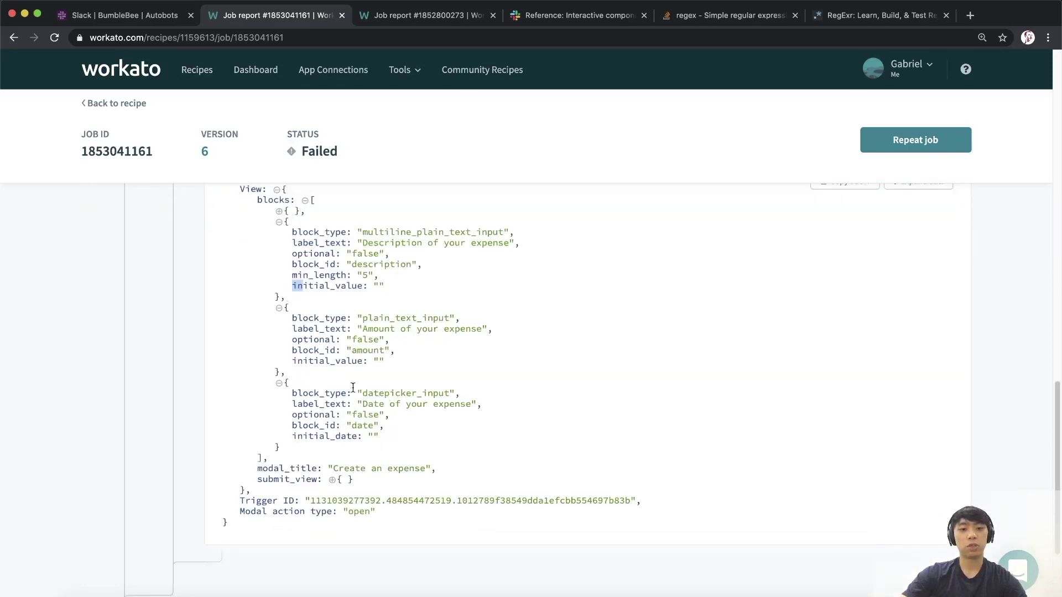
{"action": "left_click_drag", "start_coordinate": [324, 362], "coordinate": [292, 362]}
{"action": "left_click_drag", "start_coordinate": [304, 437], "coordinate": [374, 435]}
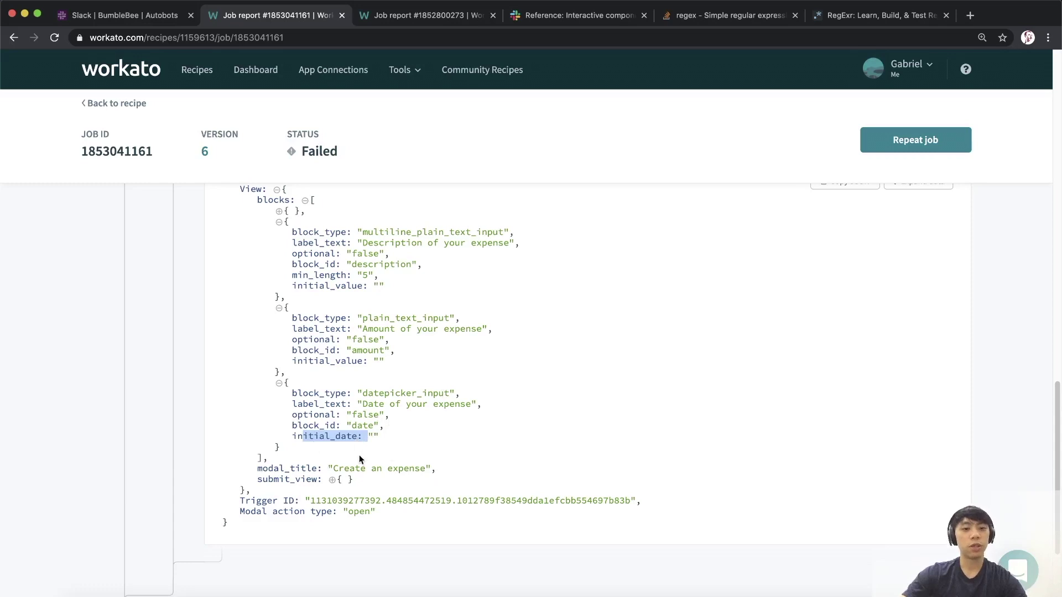
- Return to the recipe, stop it, and open step 15's modal view action for editing
{"action": "left_click", "coordinate": [111, 103]}
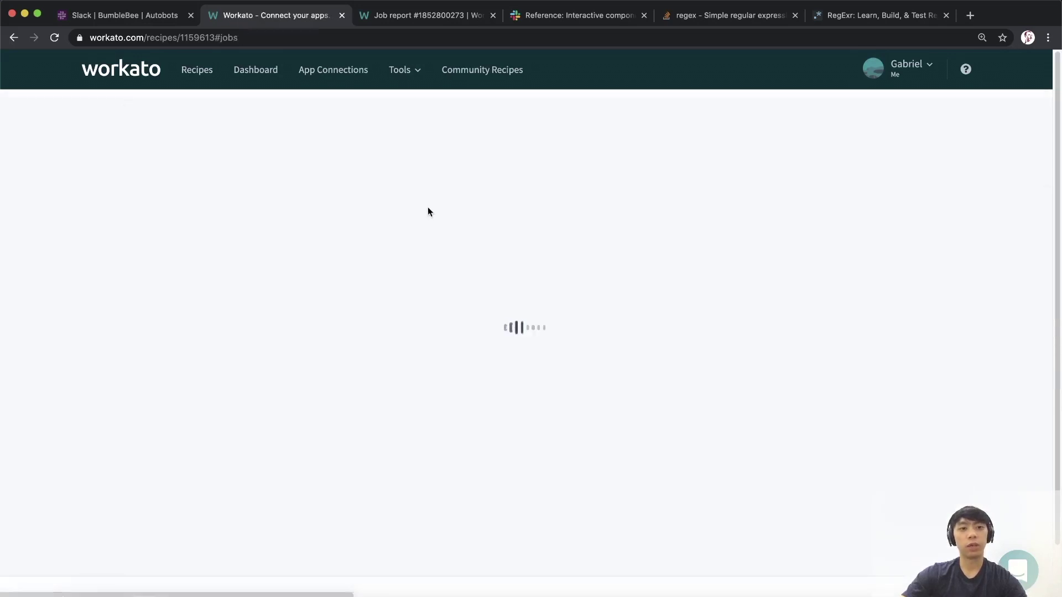
{"action": "left_click", "coordinate": [128, 252]}
{"action": "left_click", "coordinate": [909, 176]}
{"action": "scroll", "coordinate": [305, 324], "scroll_direction": "down", "scroll_amount": 20}
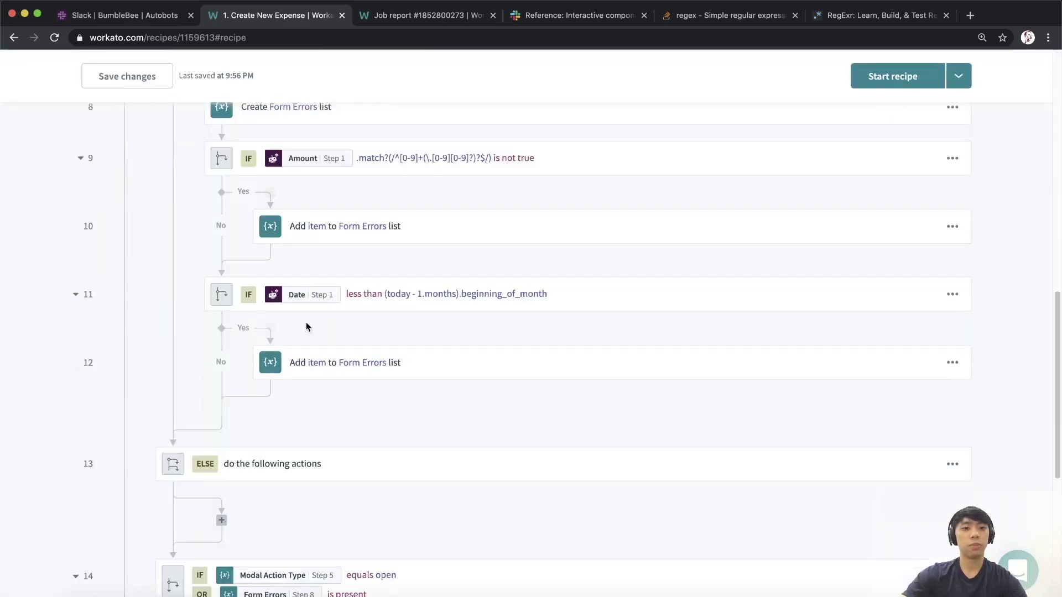
{"action": "left_click", "coordinate": [451, 336]}
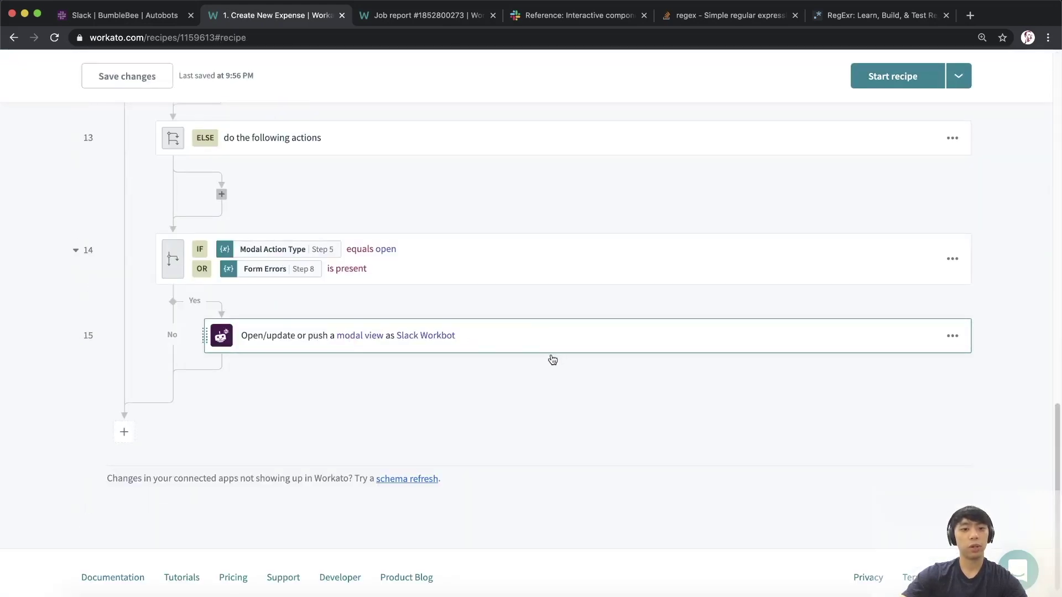
- Change the date block's initial date to the formula "presence or skip" applied to step 1's Date datapill (Date.presence or skip)
{"action": "scroll", "coordinate": [318, 408], "scroll_direction": "down", "scroll_amount": 20}
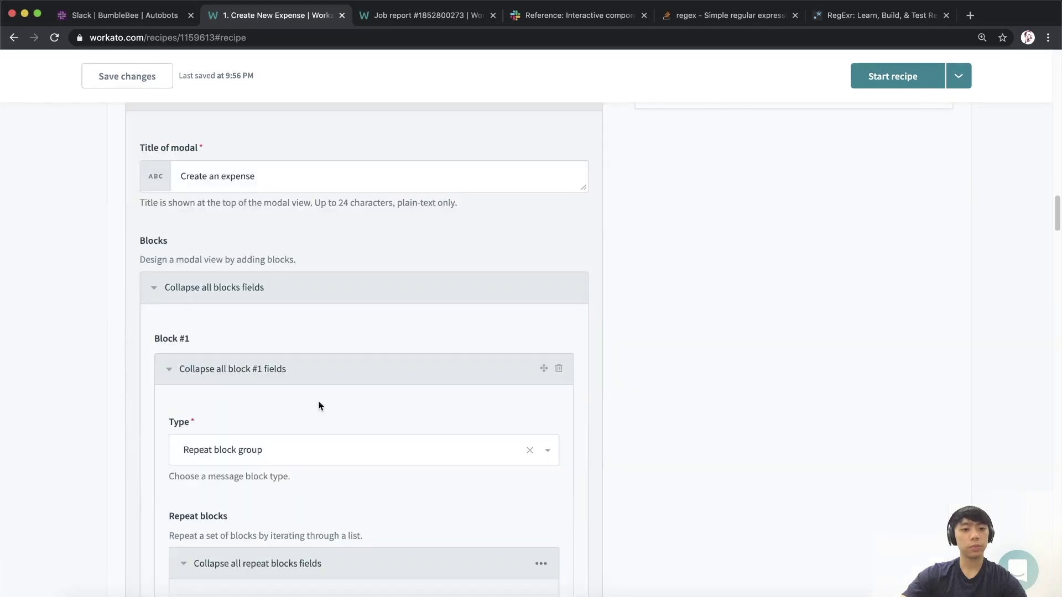
{"action": "scroll", "coordinate": [316, 401], "scroll_direction": "down", "scroll_amount": 20}
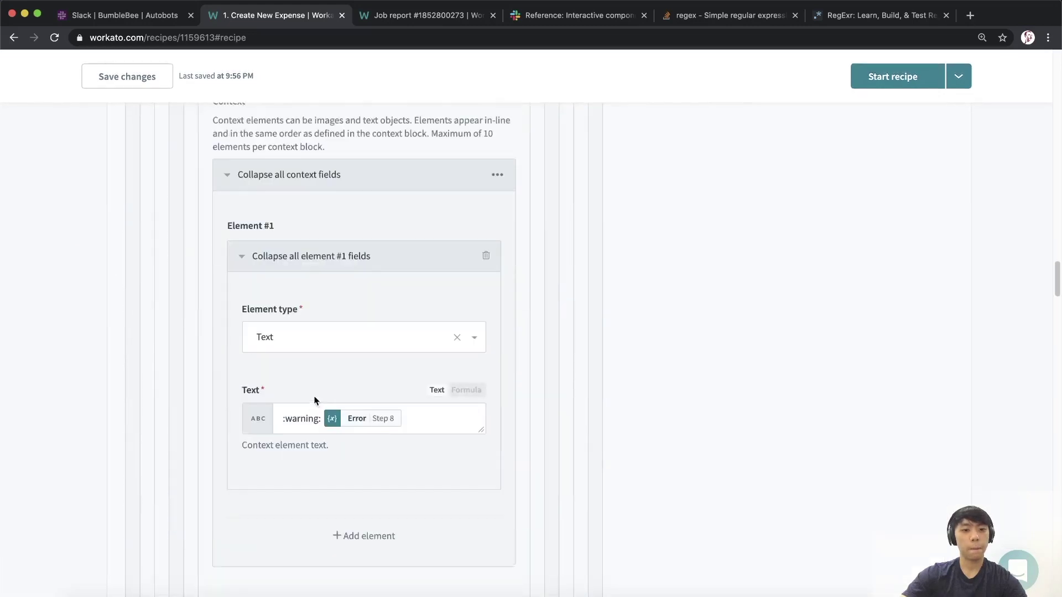
{"action": "scroll", "coordinate": [314, 401], "scroll_direction": "down", "scroll_amount": 20}
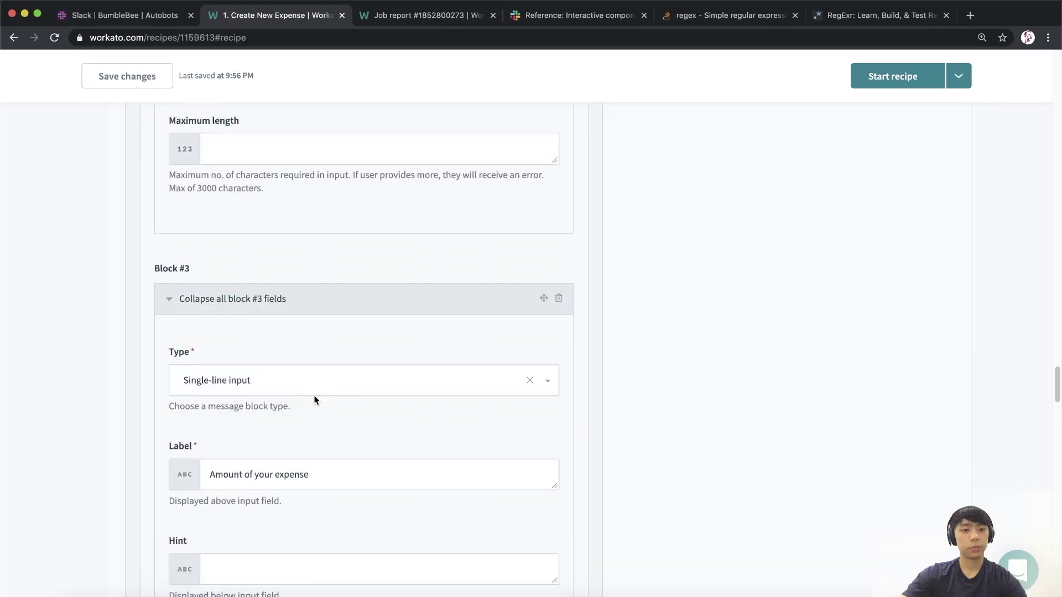
{"action": "scroll", "coordinate": [314, 399], "scroll_direction": "down", "scroll_amount": 20}
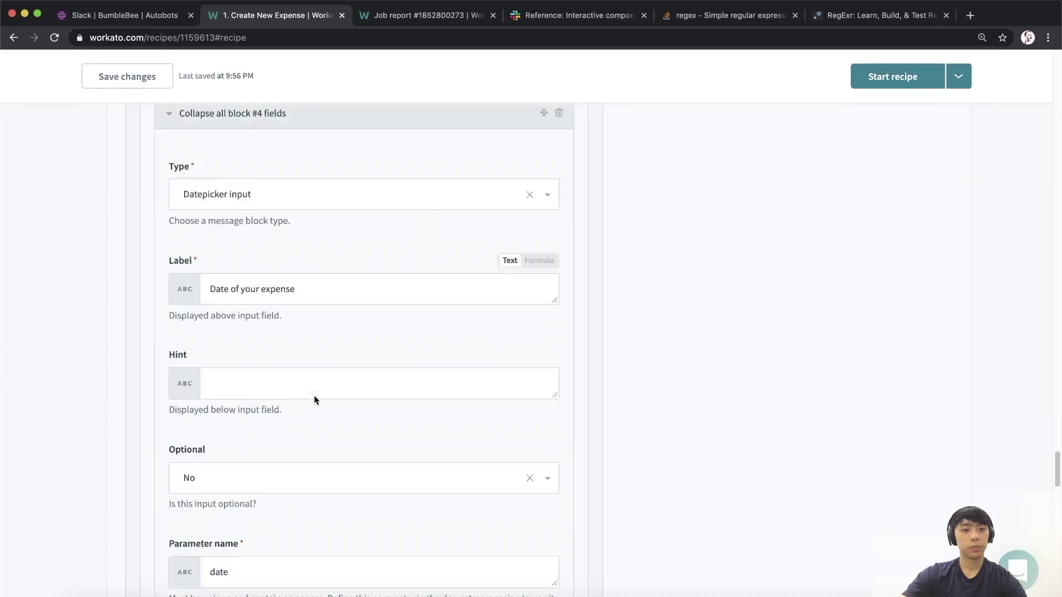
{"action": "scroll", "coordinate": [313, 400], "scroll_direction": "down", "scroll_amount": 3}
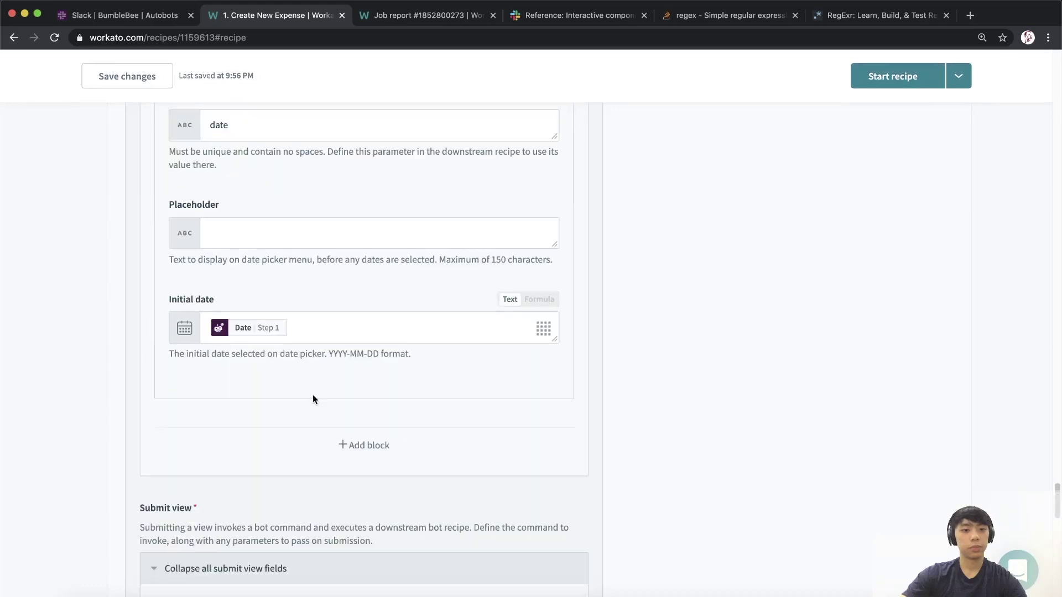
{"action": "left_click", "coordinate": [337, 330]}
{"action": "left_click", "coordinate": [520, 300]}
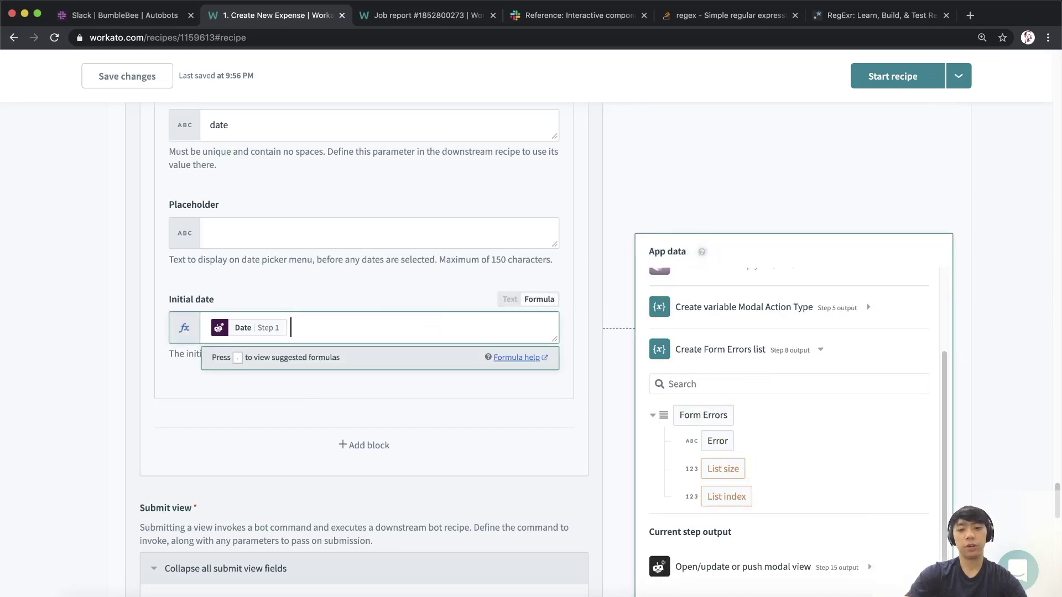
{"action": "key", "text": "period"}
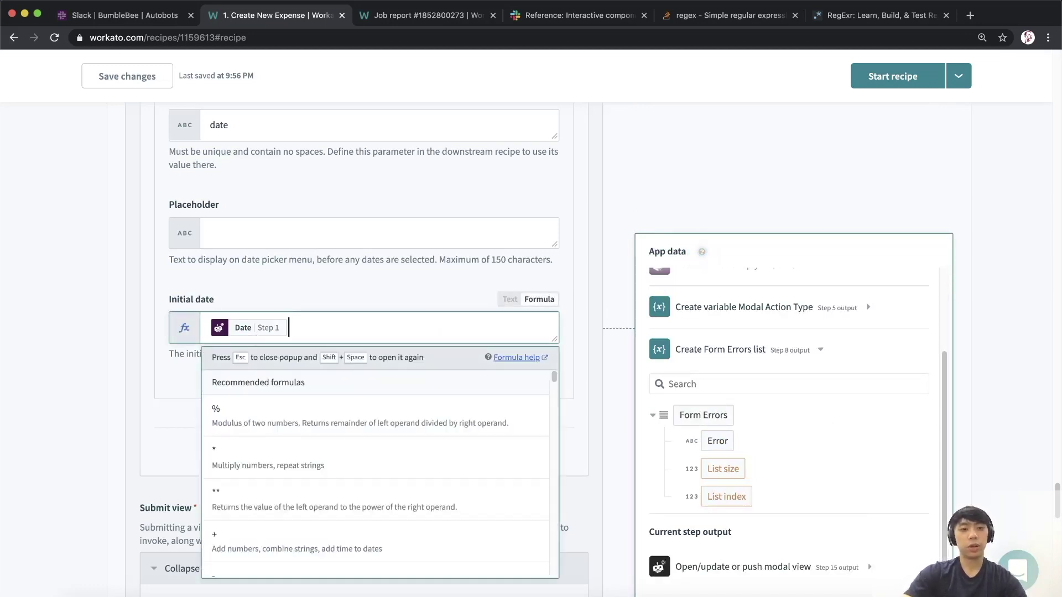
{"action": "type", "text": "presenc"}
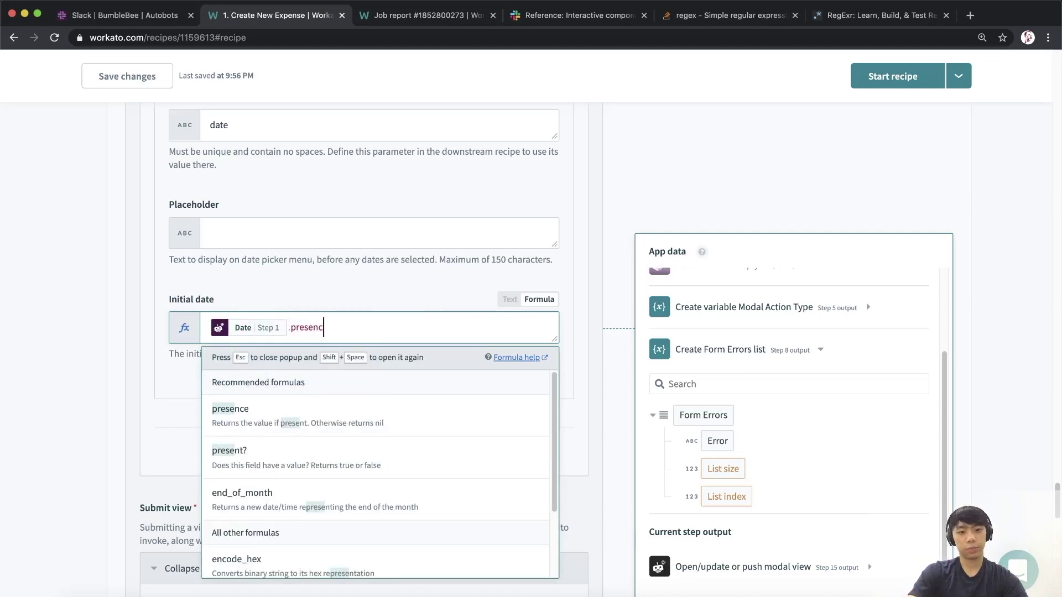
{"action": "type", "text": "e?"}
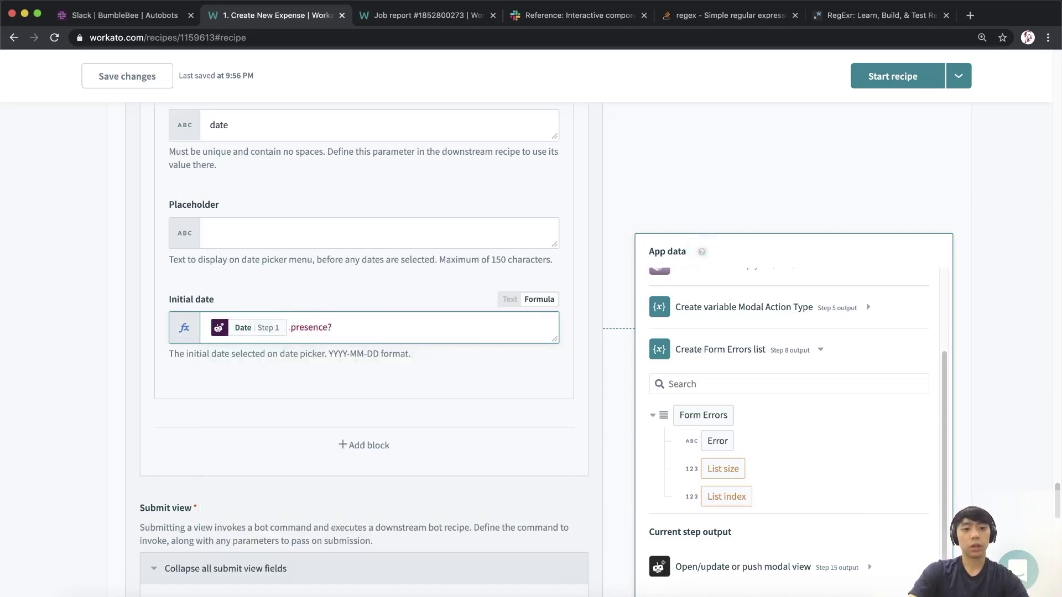
{"action": "key", "text": "BackSpace"}
{"action": "type", "text": " or skip"}
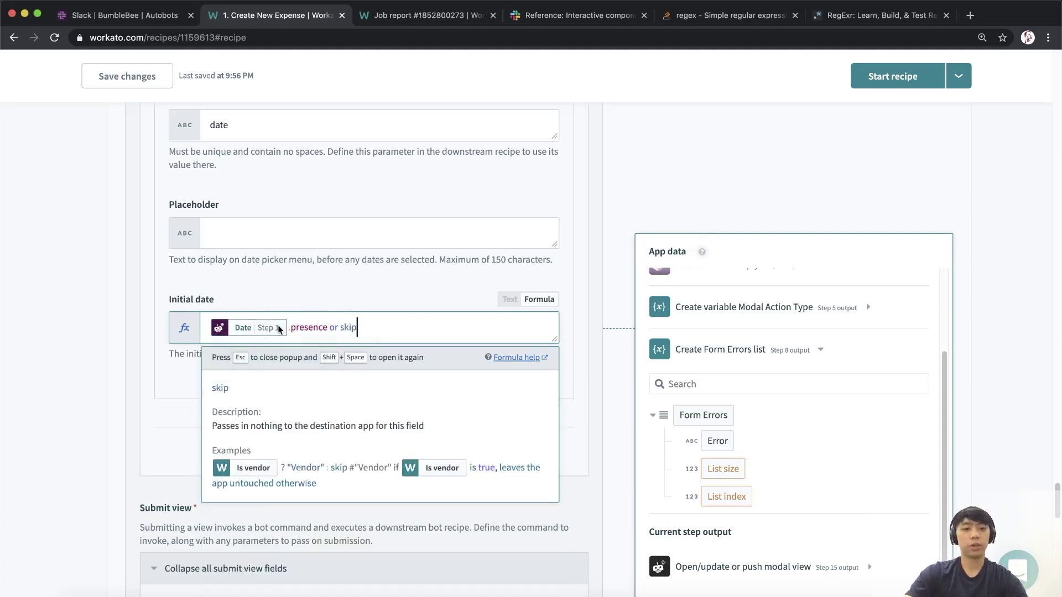
{"action": "left_click", "coordinate": [311, 327]}
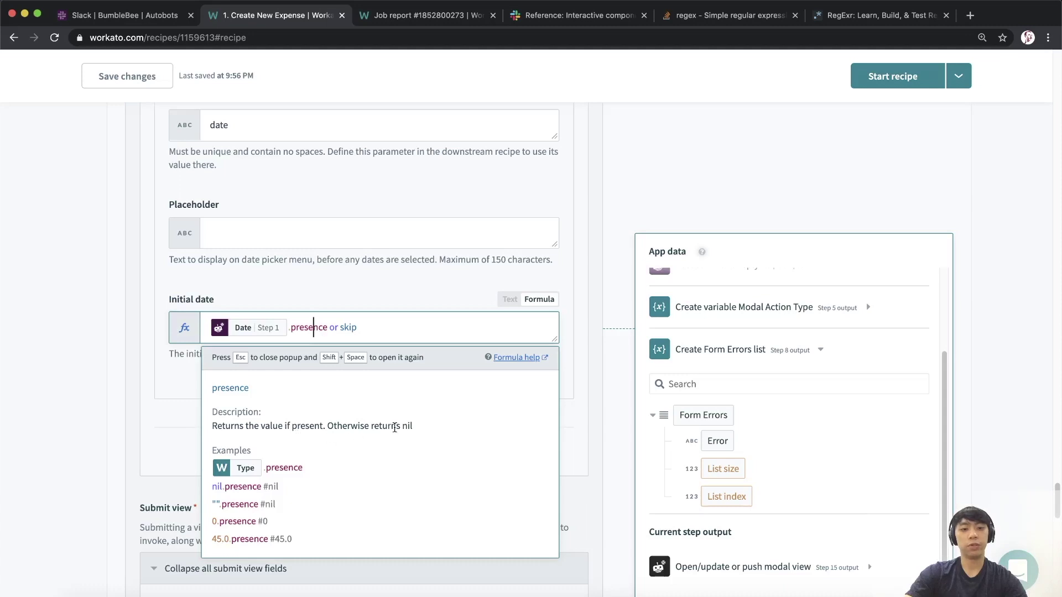
{"action": "double_click", "coordinate": [341, 327]}
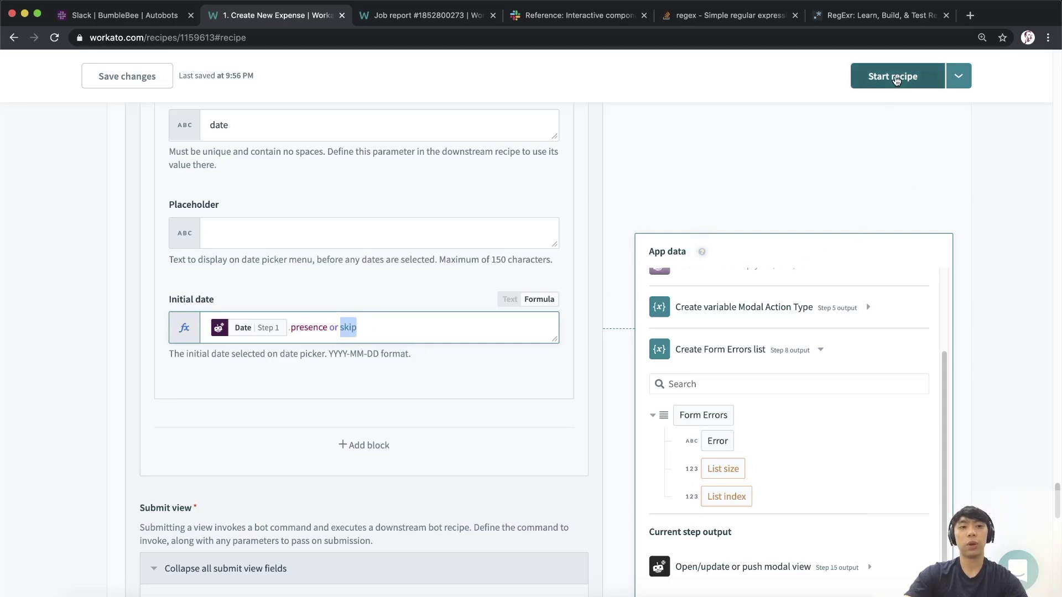
- Start the recipe and switch to the BumbleBee conversation in Slack
{"action": "left_click", "coordinate": [896, 80]}
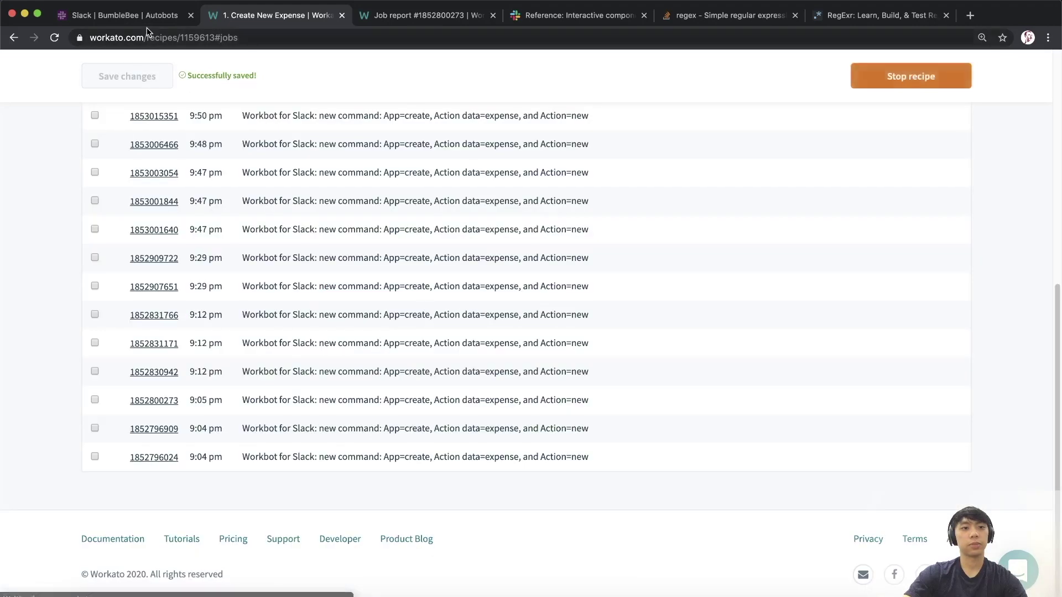
{"action": "left_click", "coordinate": [145, 22]}
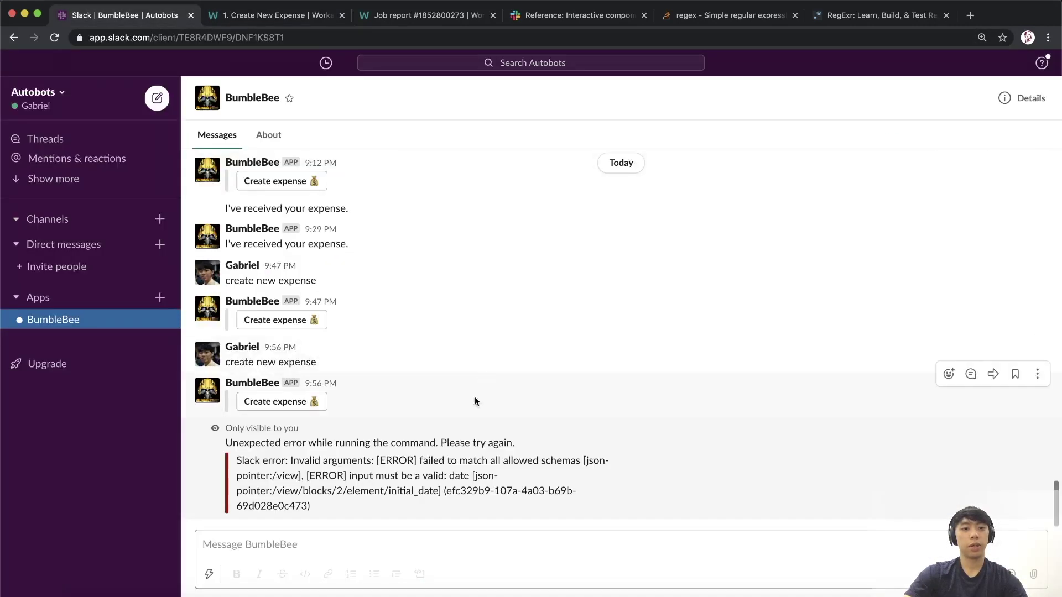
- Open the latest Create expense form and submit it with description "Test 6", amount "10s" and date May 5, 2020
{"action": "left_click", "coordinate": [277, 407]}
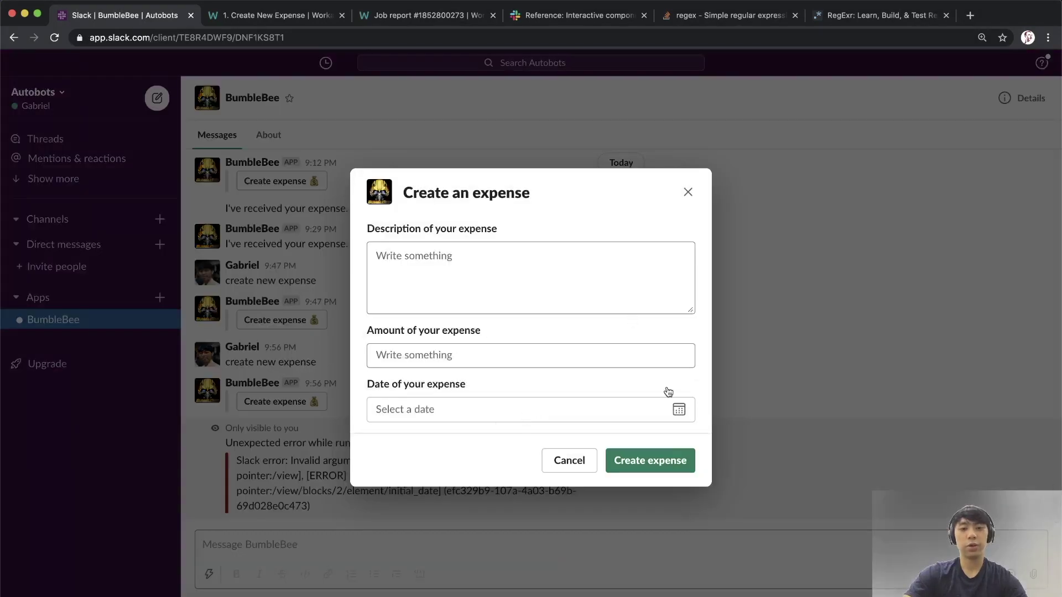
{"action": "left_click", "coordinate": [523, 282]}
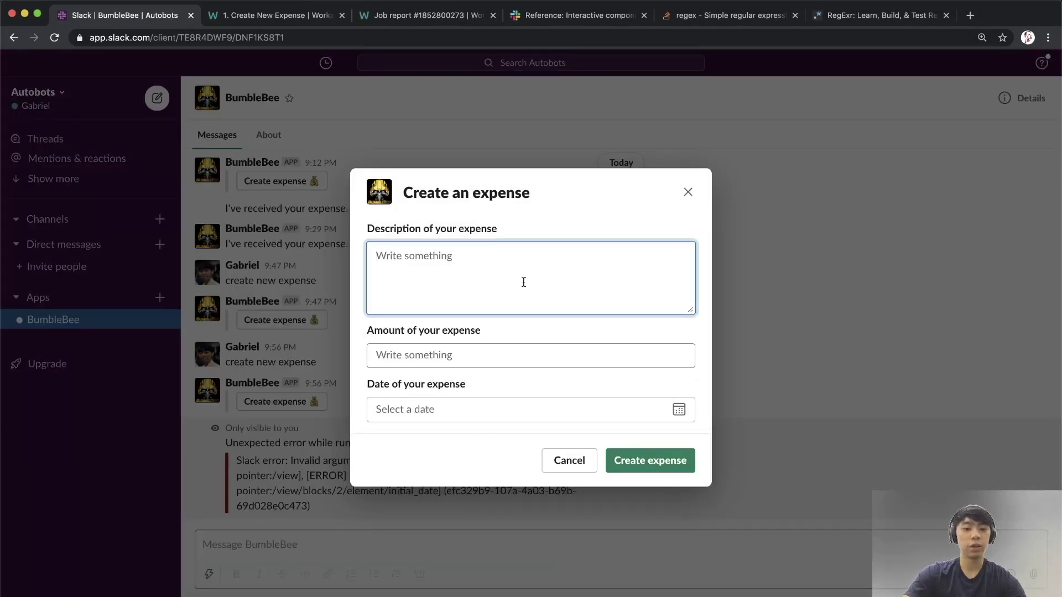
{"action": "type", "text": "Test 6"}
{"action": "key", "text": "Tab"}
{"action": "type", "text": "10s"}
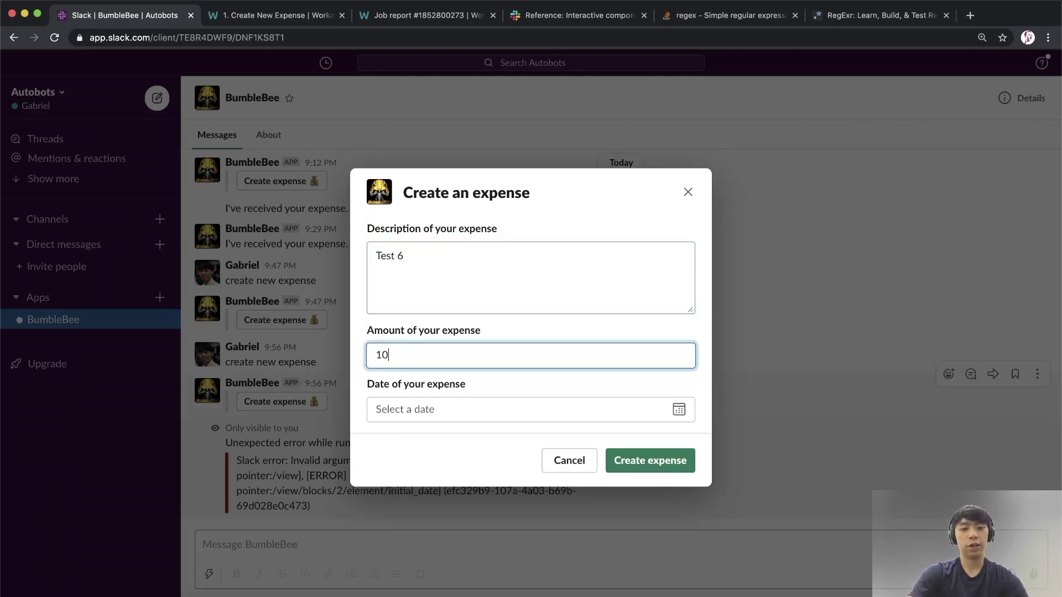
{"action": "left_click", "coordinate": [679, 411]}
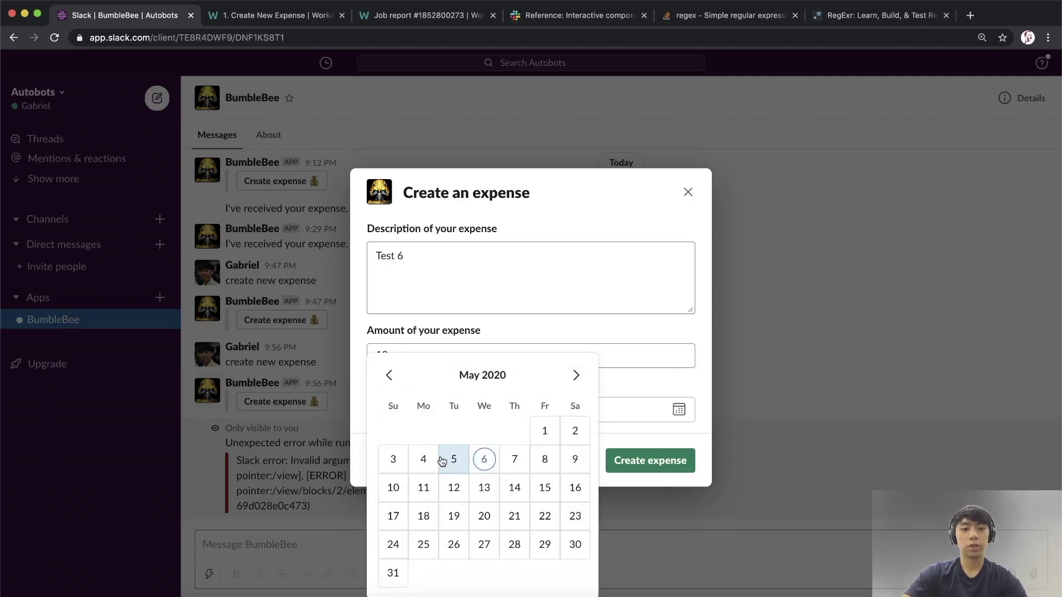
{"action": "left_click", "coordinate": [441, 461]}
{"action": "left_click", "coordinate": [669, 461]}
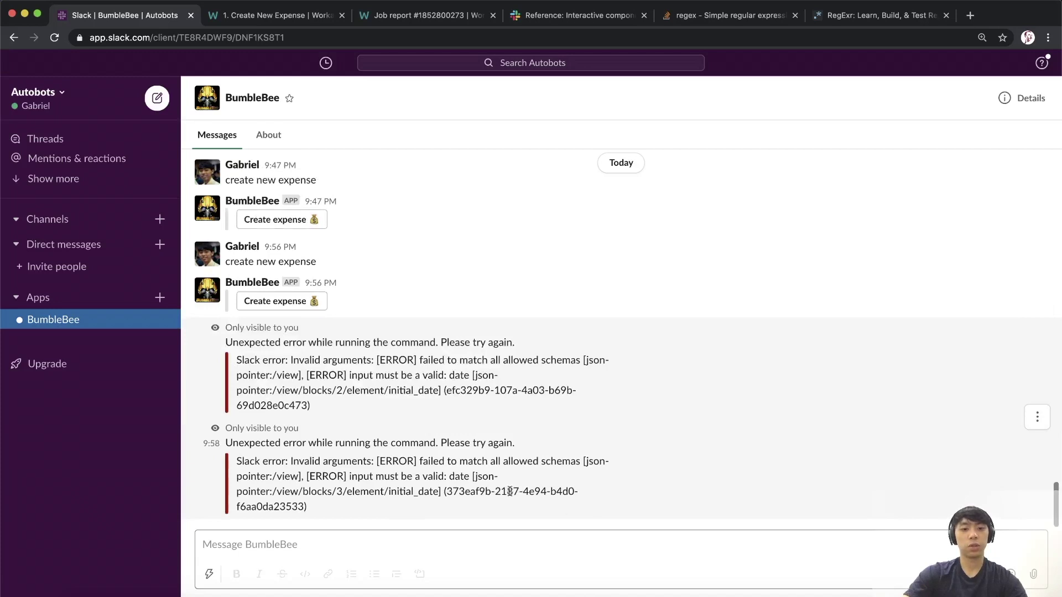
- Read the new Slack error message, then open the latest failed job of the Create New Expense recipe in Workato and examine its error
{"action": "left_click_drag", "start_coordinate": [267, 450], "coordinate": [445, 497]}
{"action": "left_click", "coordinate": [445, 494]}
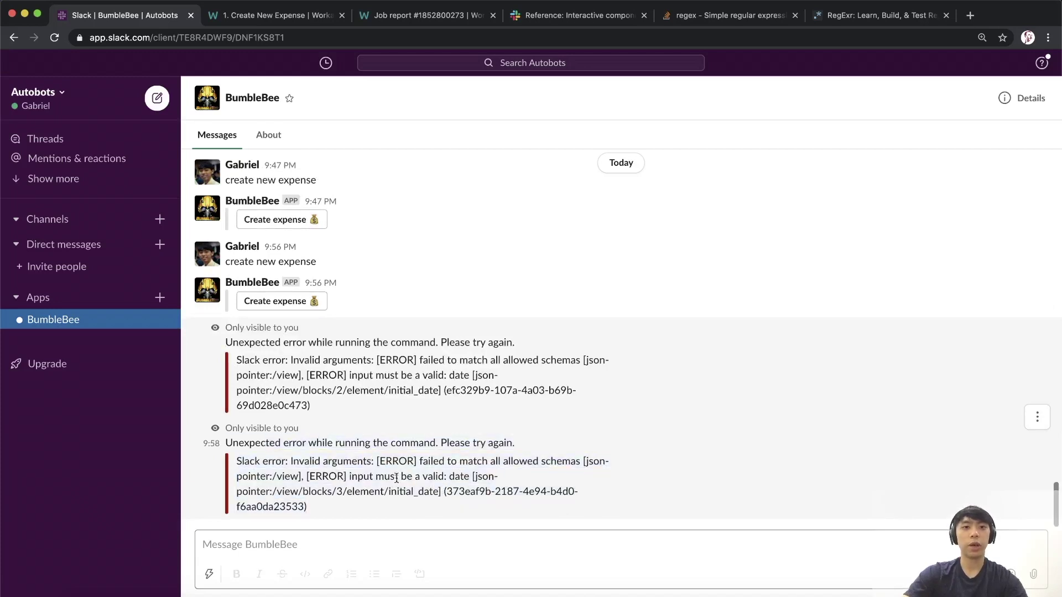
{"action": "left_click", "coordinate": [284, 16]}
{"action": "key", "text": "super+r"}
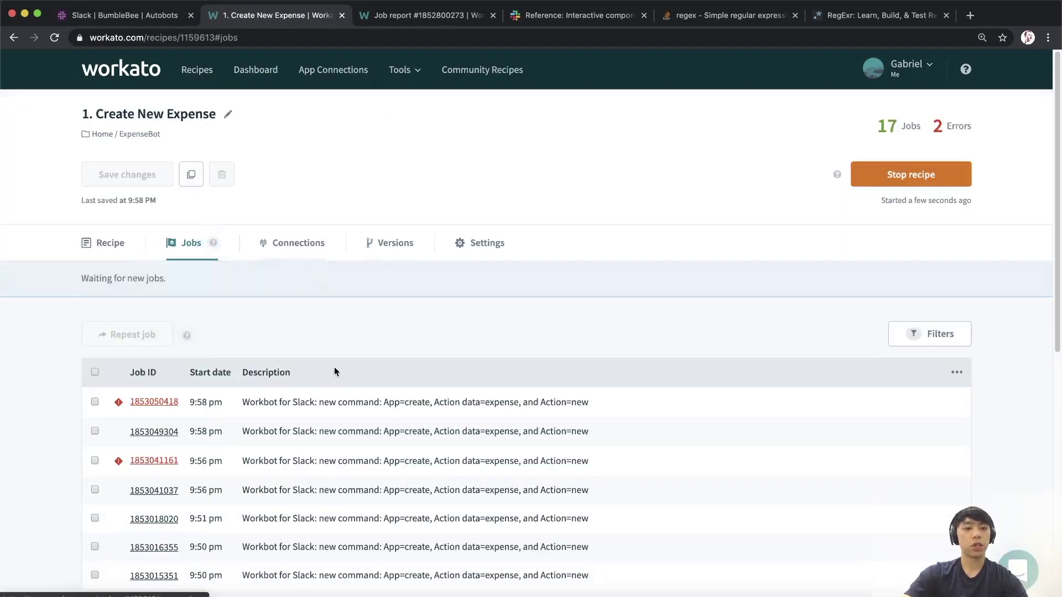
{"action": "left_click", "coordinate": [148, 403]}
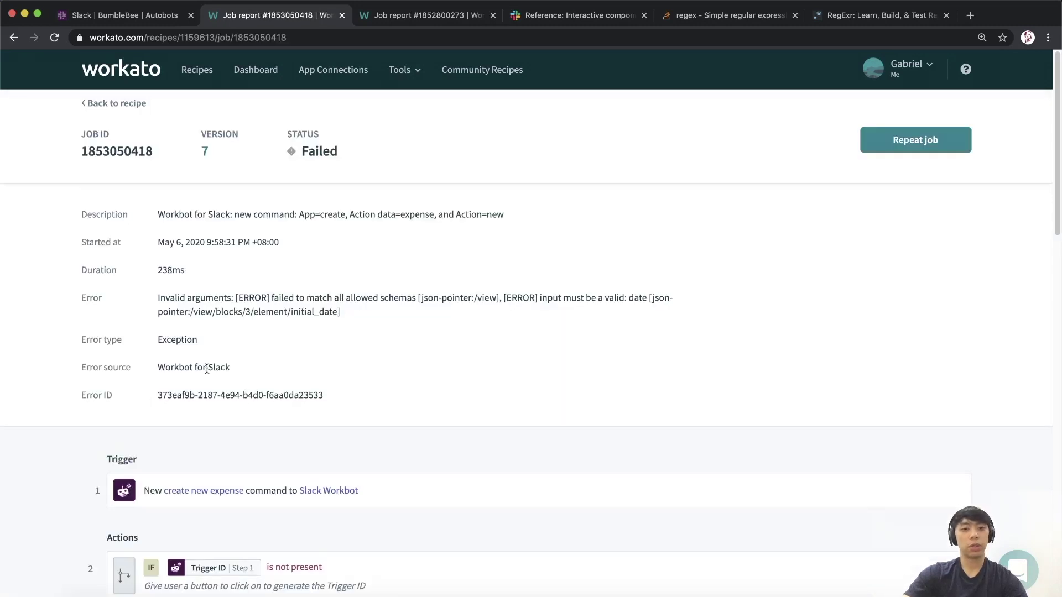
{"action": "left_click_drag", "start_coordinate": [530, 293], "coordinate": [651, 295]}
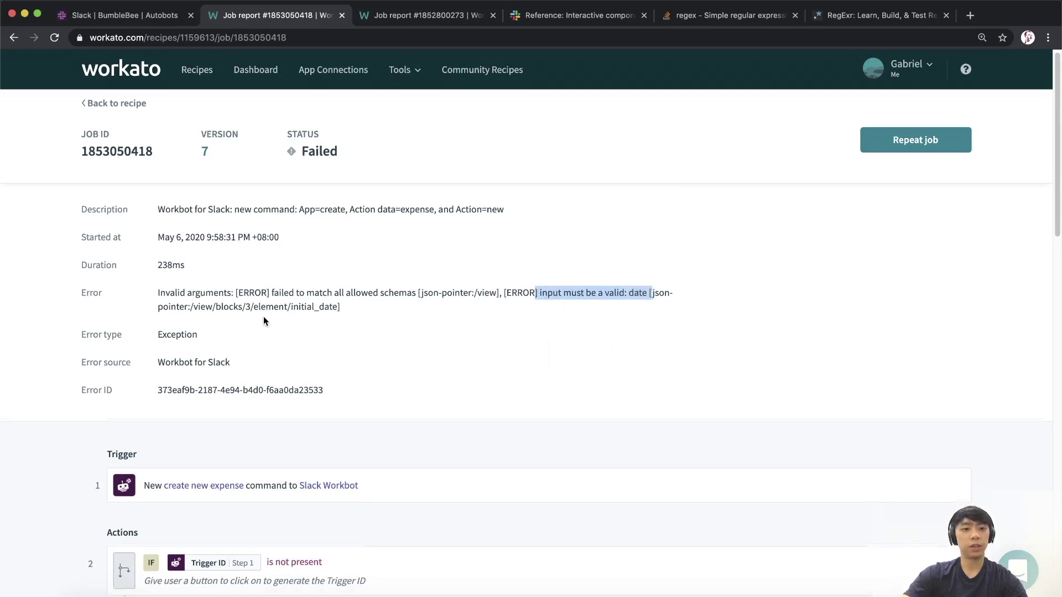
- Expand the view's date block in step 15's input and examine the format of its initial date
{"action": "scroll", "coordinate": [263, 316], "scroll_direction": "down", "scroll_amount": 20}
{"action": "left_click", "coordinate": [244, 337]}
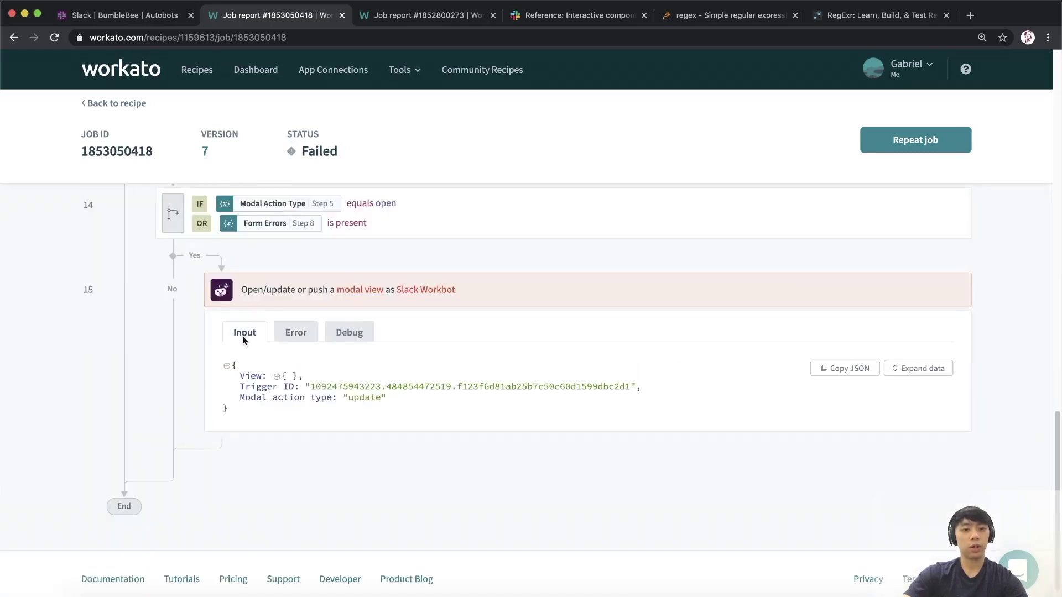
{"action": "left_click", "coordinate": [278, 377]}
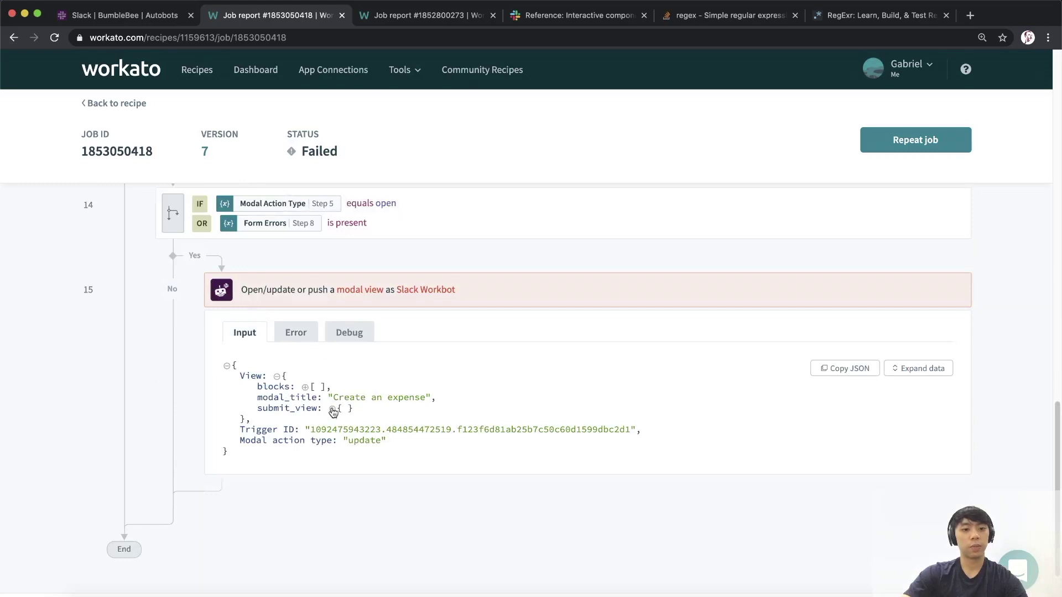
{"action": "left_click", "coordinate": [305, 387]}
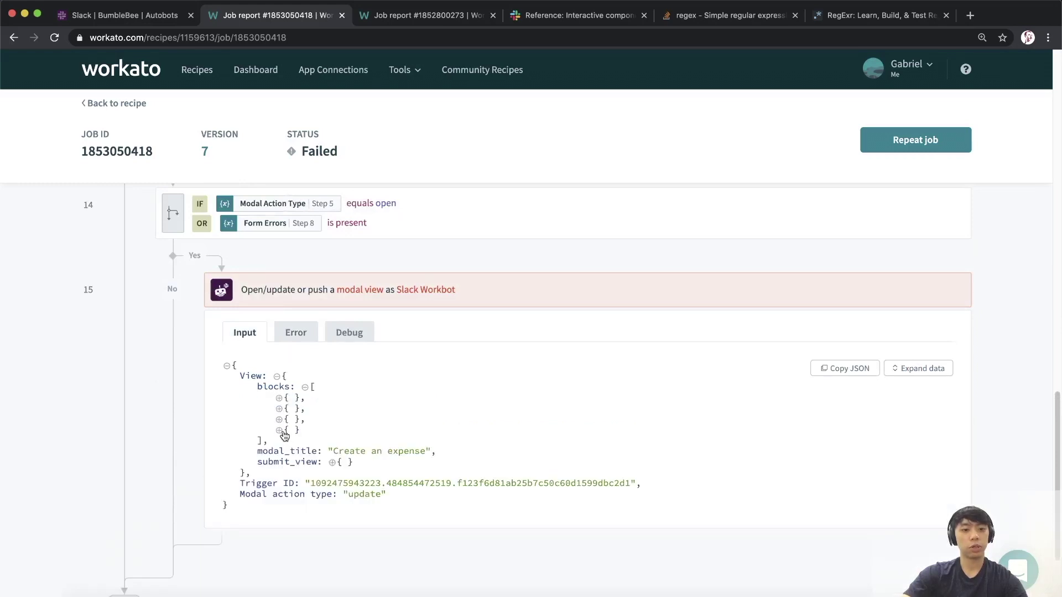
{"action": "left_click", "coordinate": [280, 432]}
{"action": "left_click_drag", "start_coordinate": [377, 487], "coordinate": [542, 485]}
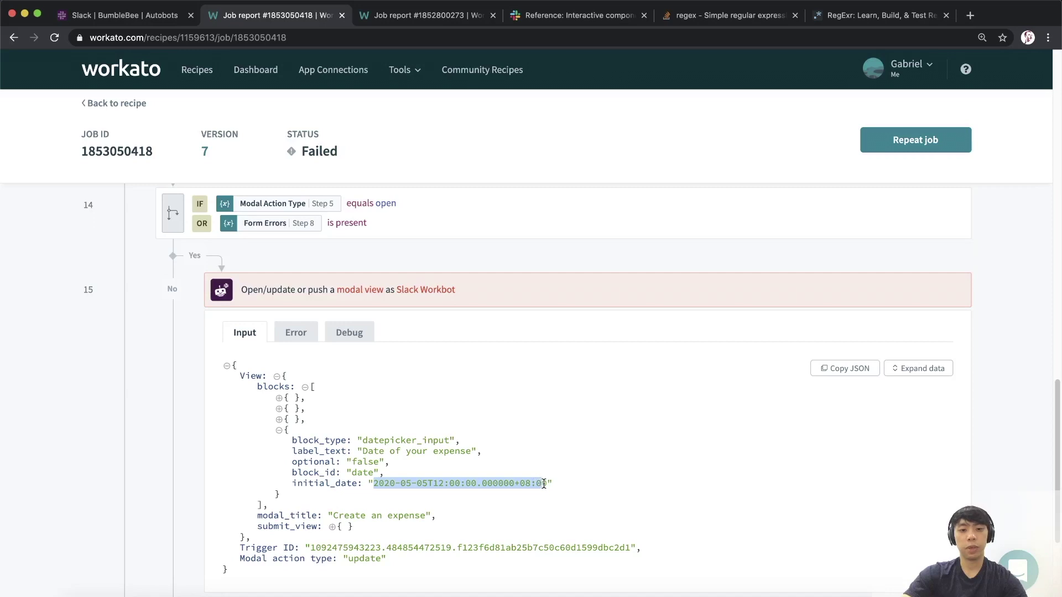
{"action": "left_click", "coordinate": [544, 484]}
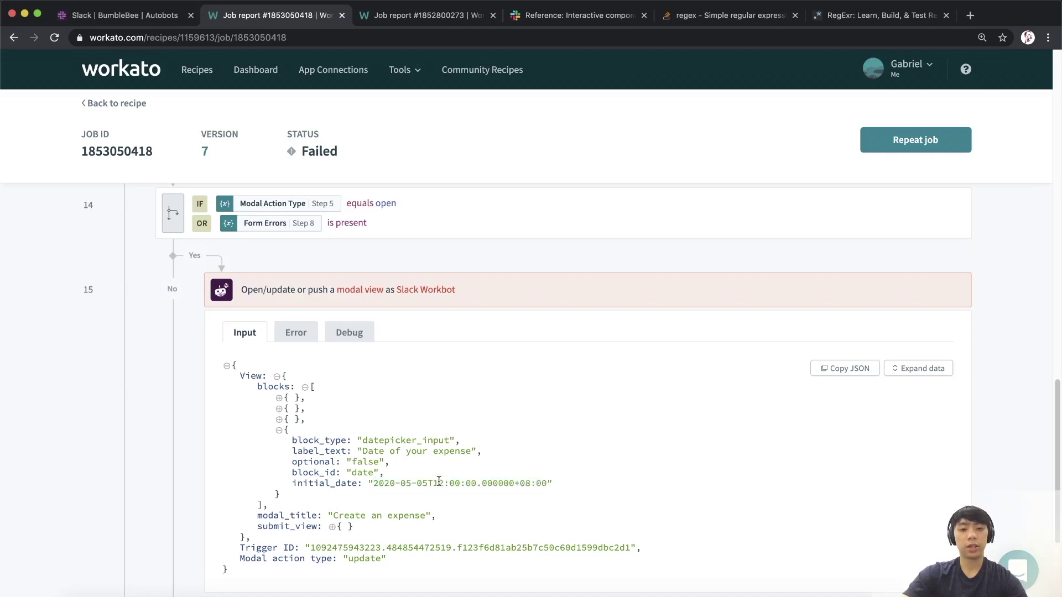
{"action": "left_click_drag", "start_coordinate": [377, 484], "coordinate": [425, 484]}
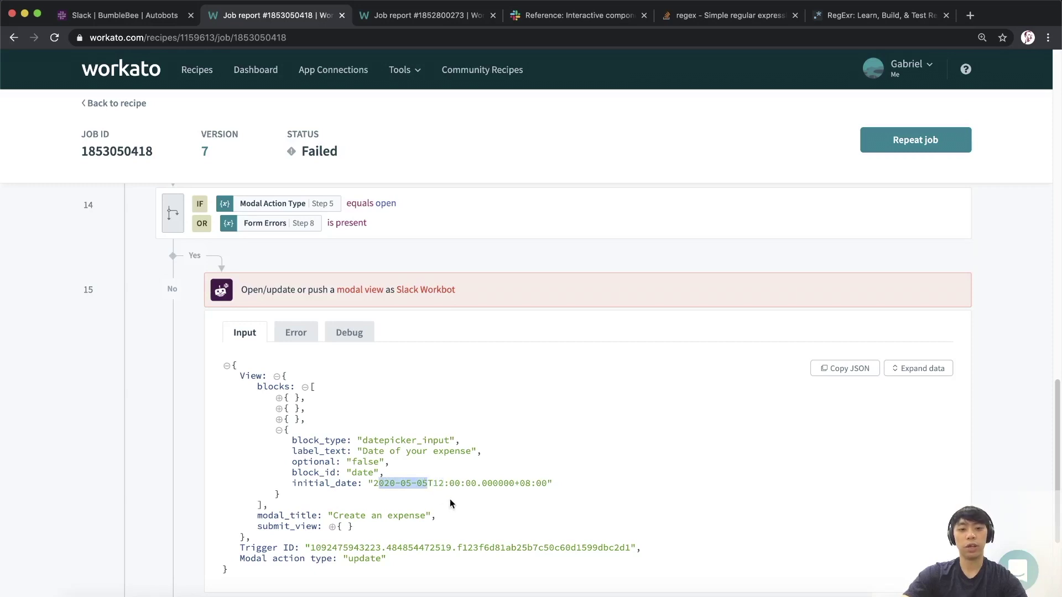
{"action": "left_click", "coordinate": [435, 478]}
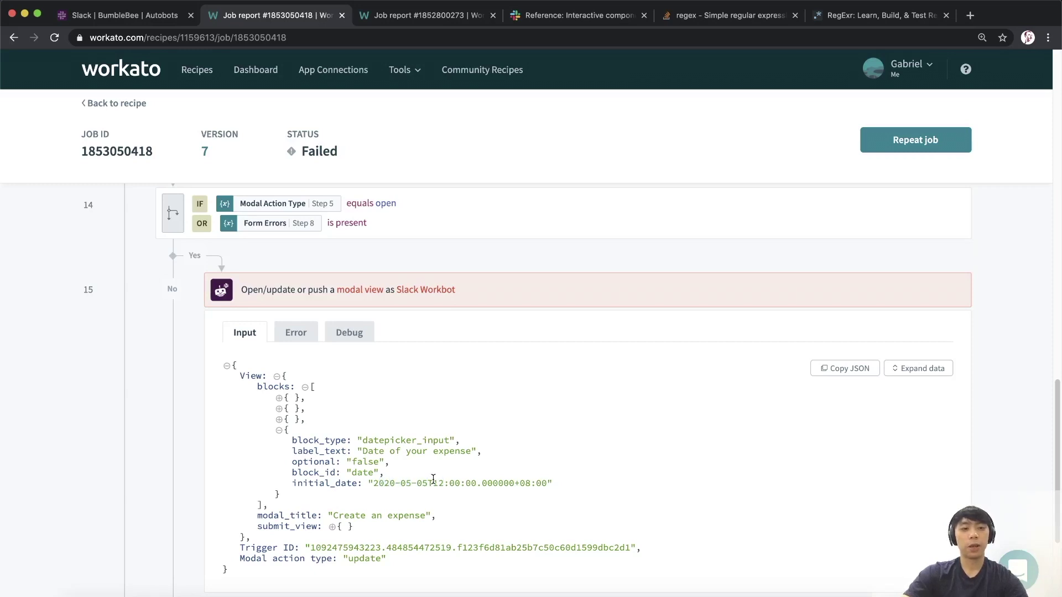
- Return to the recipe, stop it, and open the step 1 trigger's command input fields for editing
{"action": "left_click", "coordinate": [116, 103]}
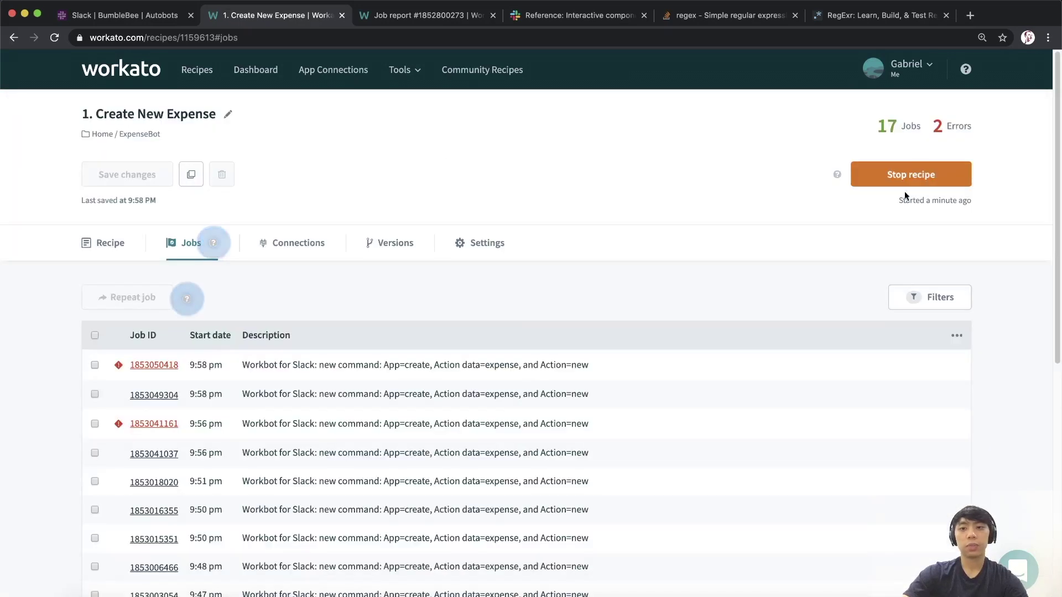
{"action": "left_click", "coordinate": [897, 178]}
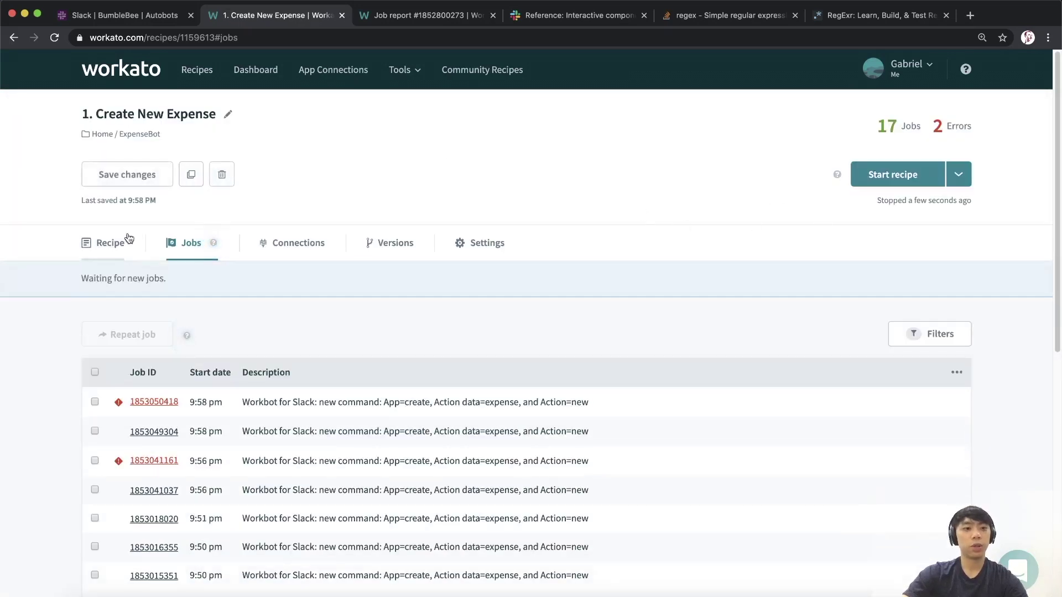
{"action": "left_click", "coordinate": [111, 243]}
{"action": "scroll", "coordinate": [221, 332], "scroll_direction": "down", "scroll_amount": 1}
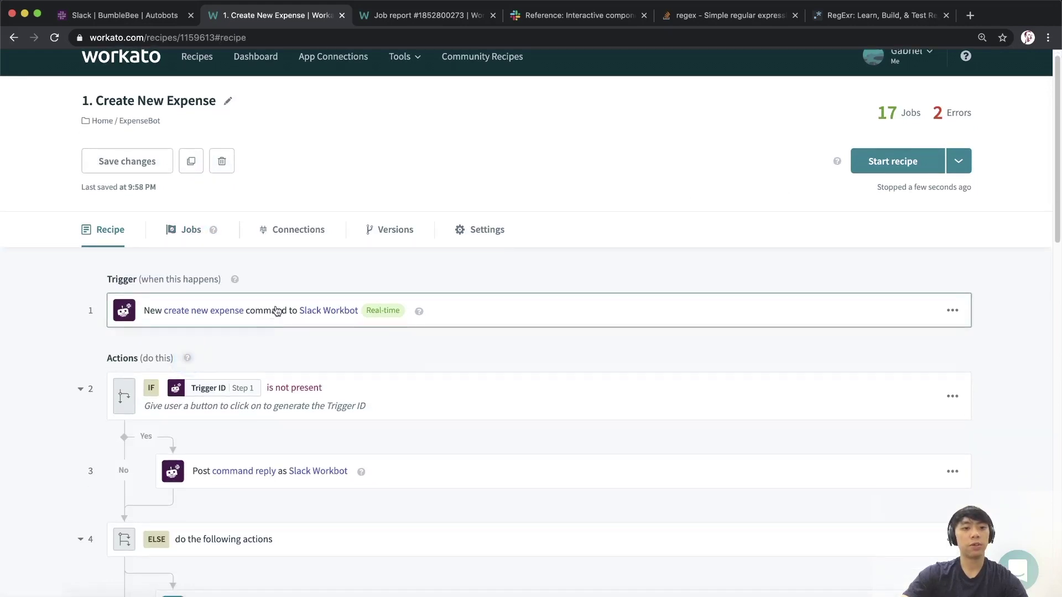
{"action": "left_click", "coordinate": [277, 311]}
{"action": "scroll", "coordinate": [249, 213], "scroll_direction": "down", "scroll_amount": 6}
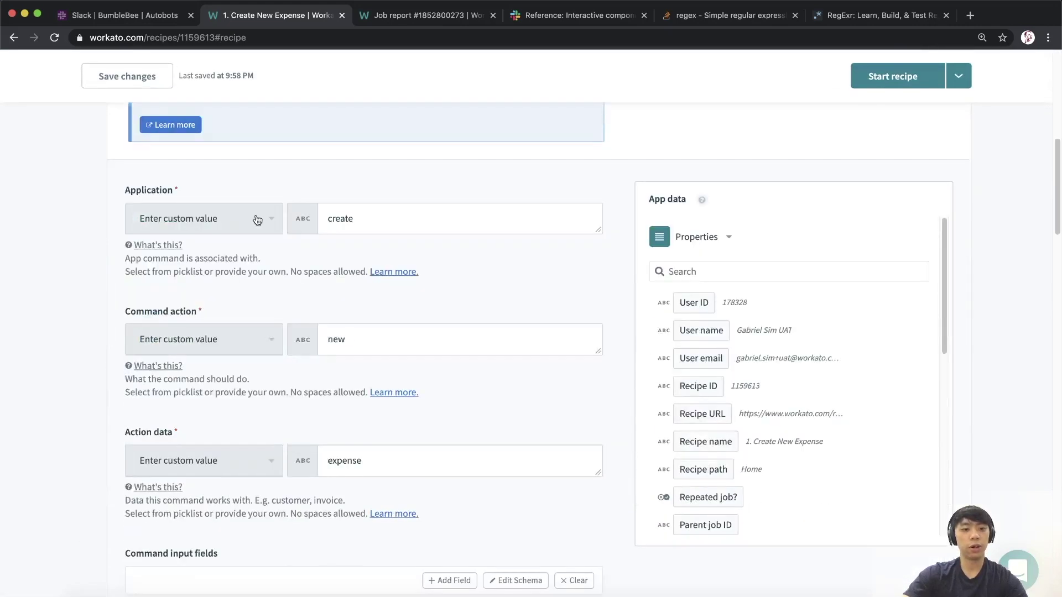
{"action": "scroll", "coordinate": [257, 218], "scroll_direction": "down", "scroll_amount": 6}
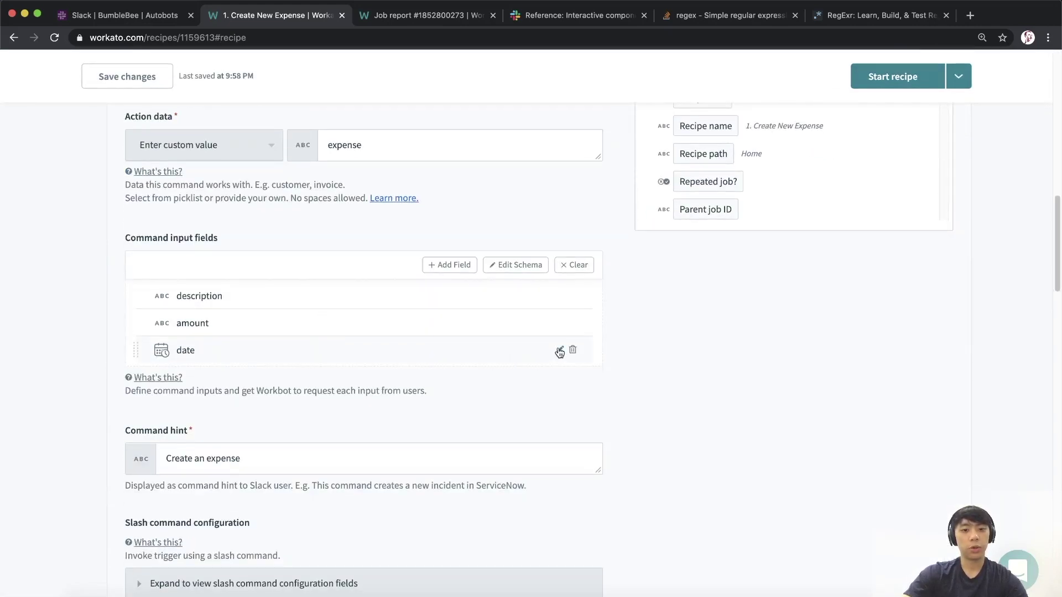
- Try to set the date command input's data type to Date and save the field
{"action": "left_click", "coordinate": [559, 351]}
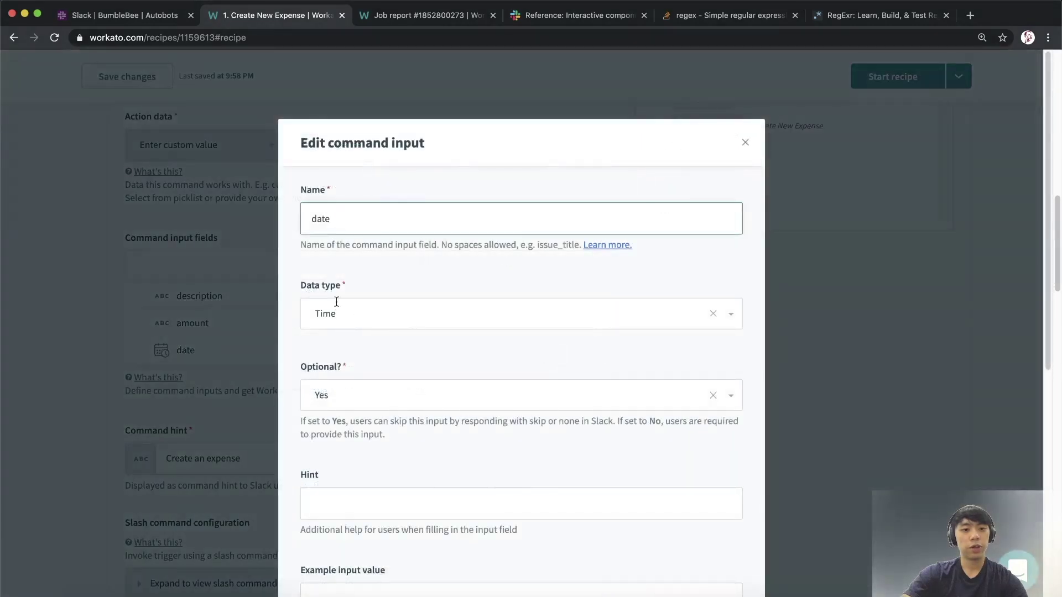
{"action": "left_click", "coordinate": [337, 306]}
{"action": "left_click", "coordinate": [353, 445]}
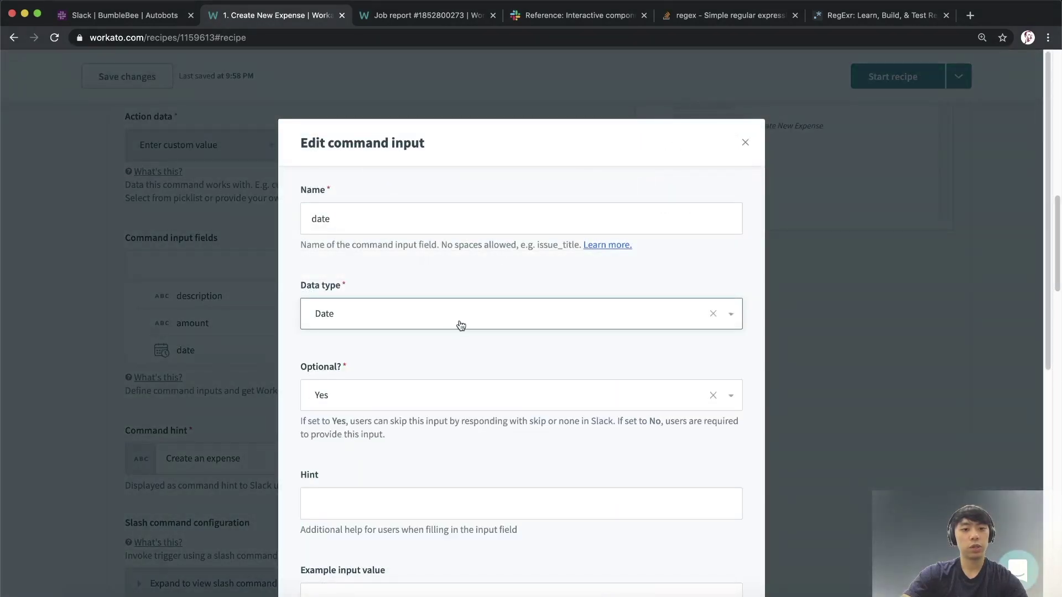
{"action": "scroll", "coordinate": [463, 325], "scroll_direction": "down", "scroll_amount": 5}
{"action": "left_click", "coordinate": [699, 509]}
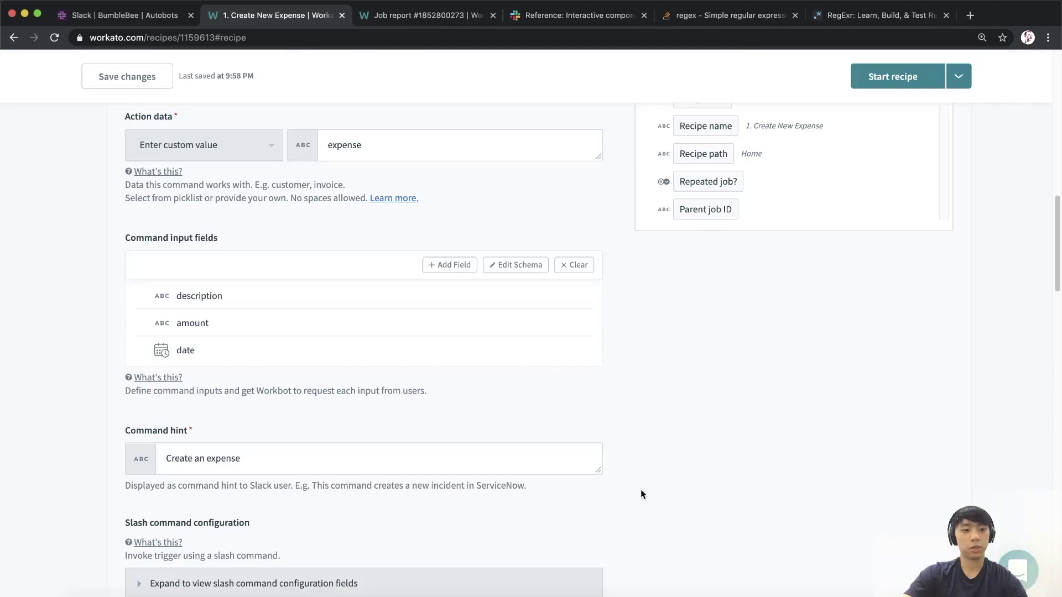
- Try to change the date field's type to "date" in the command input schema, then discard the schema edit
{"action": "left_click", "coordinate": [518, 266]}
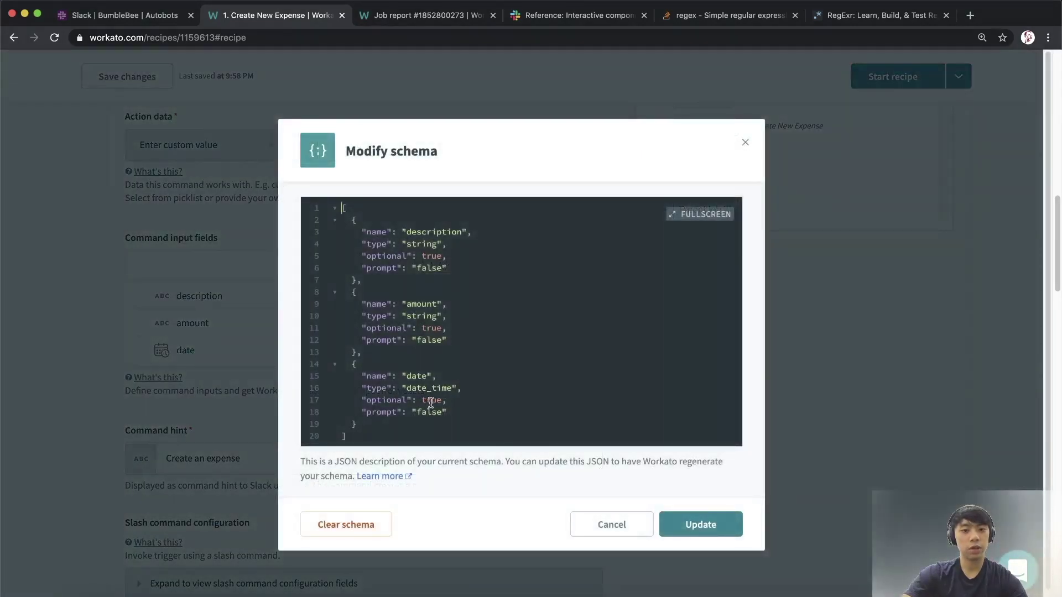
{"action": "left_click_drag", "start_coordinate": [432, 386], "coordinate": [448, 385]}
{"action": "key", "text": "Right"}
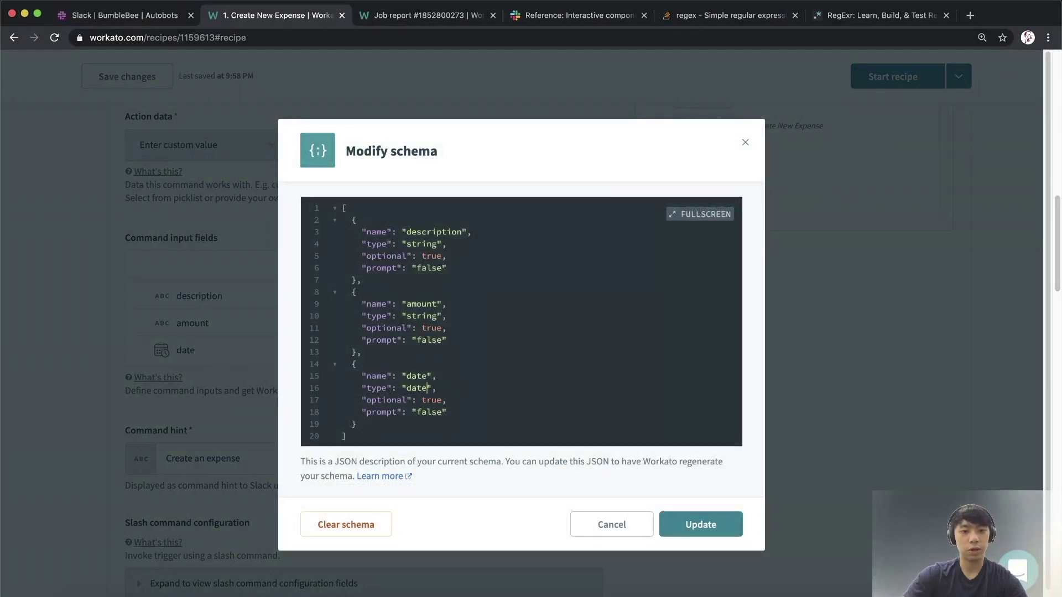
{"action": "left_click", "coordinate": [702, 524]}
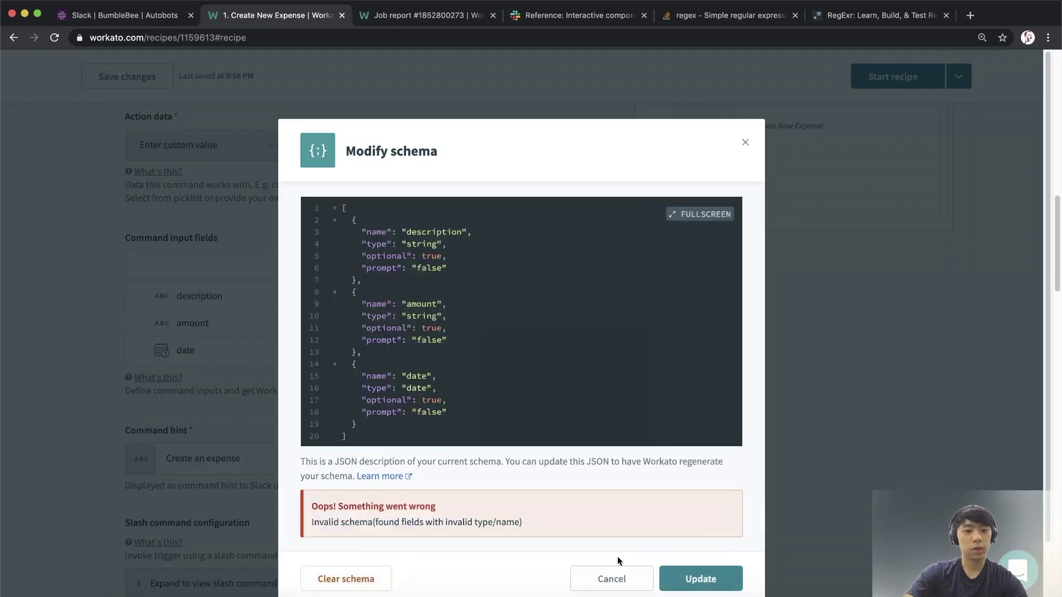
{"action": "scroll", "coordinate": [453, 487], "scroll_direction": "down", "scroll_amount": 2}
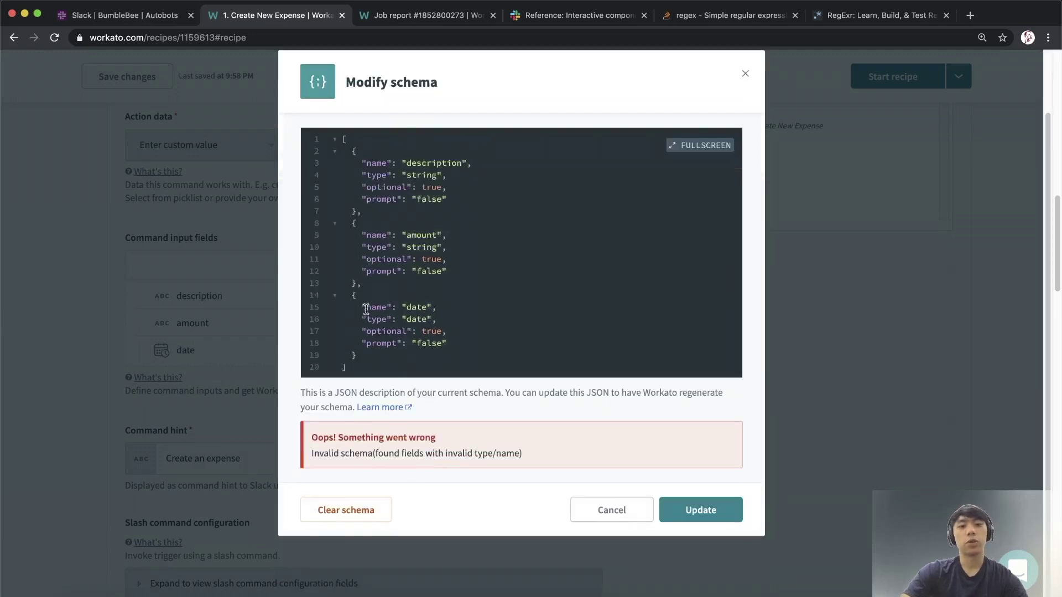
{"action": "double_click", "coordinate": [417, 319]}
{"action": "left_click", "coordinate": [487, 316]}
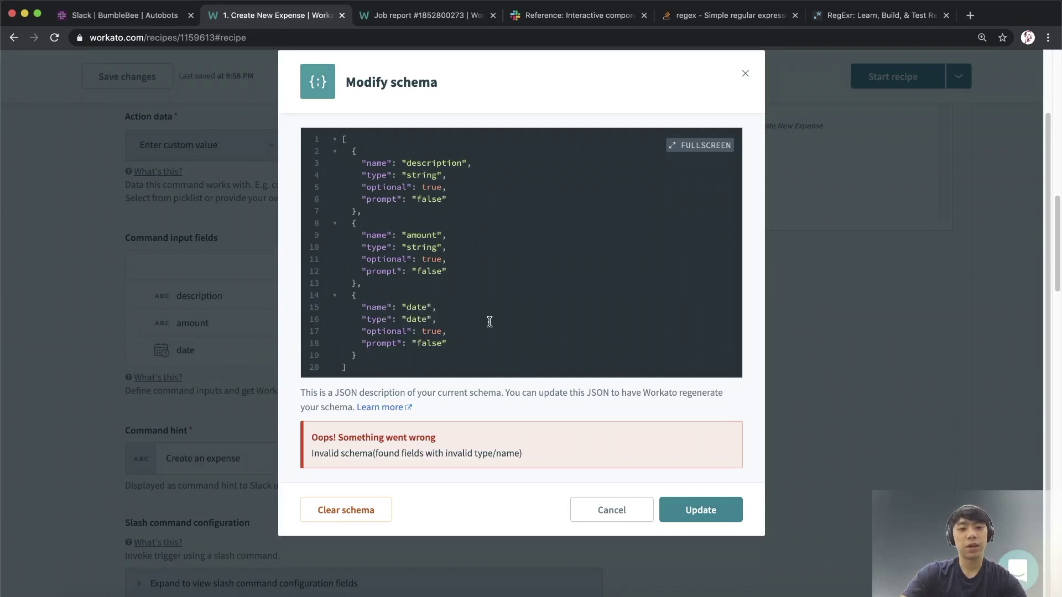
{"action": "left_click", "coordinate": [610, 510]}
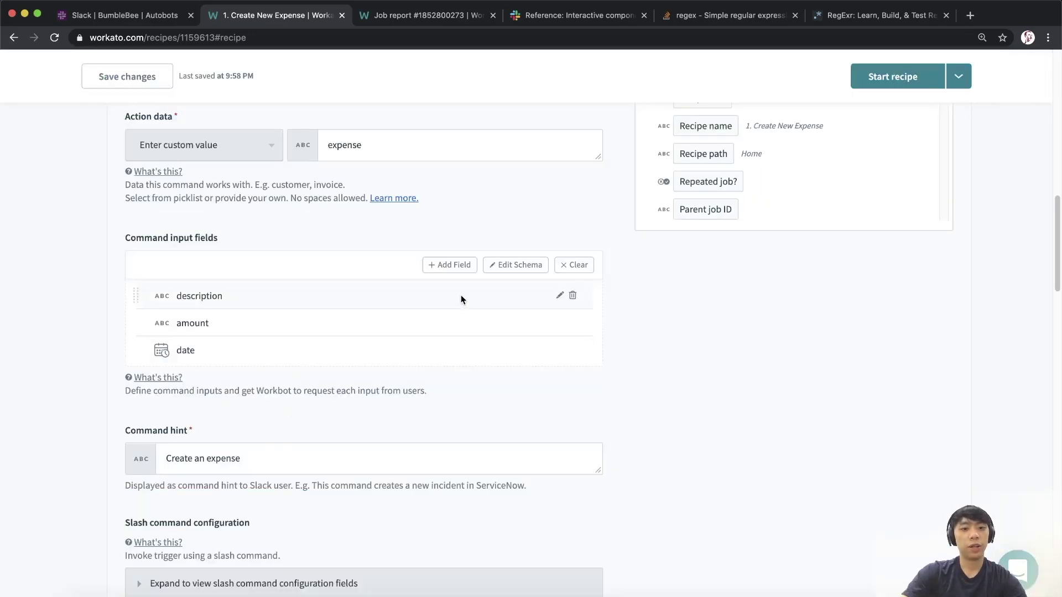
- Change the date command input's data type to a text string like the description and amount fields, and save the field
{"action": "left_click", "coordinate": [561, 352]}
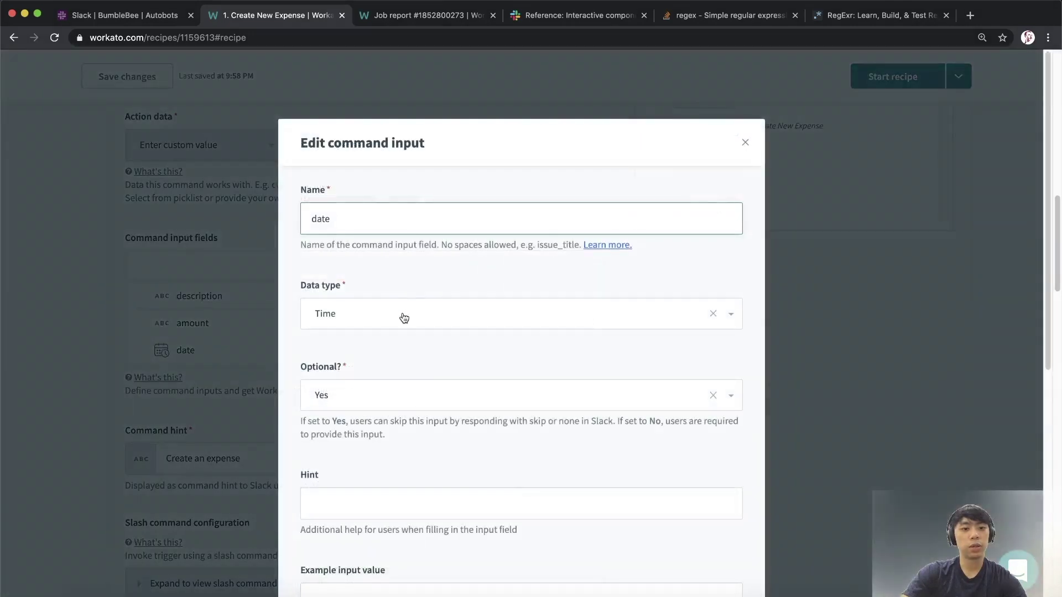
{"action": "left_click", "coordinate": [400, 313]}
{"action": "scroll", "coordinate": [404, 348], "scroll_direction": "down", "scroll_amount": 8}
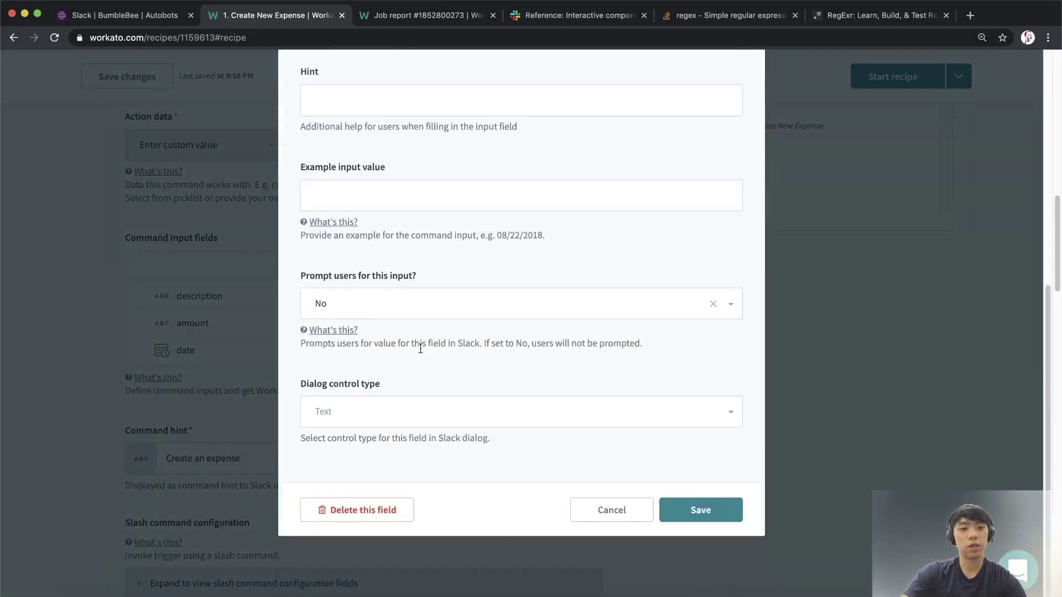
{"action": "left_click", "coordinate": [692, 510]}
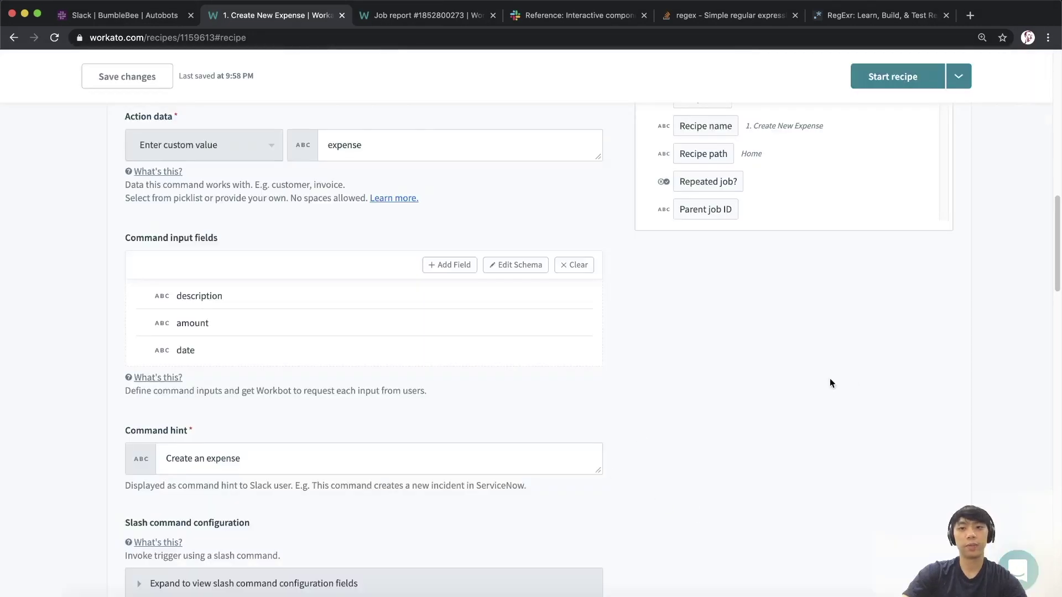
- Start the recipe with the changed trigger and switch back to the BumbleBee conversation in Slack
{"action": "scroll", "coordinate": [658, 354], "scroll_direction": "up", "scroll_amount": 2}
{"action": "left_click", "coordinate": [911, 65]}
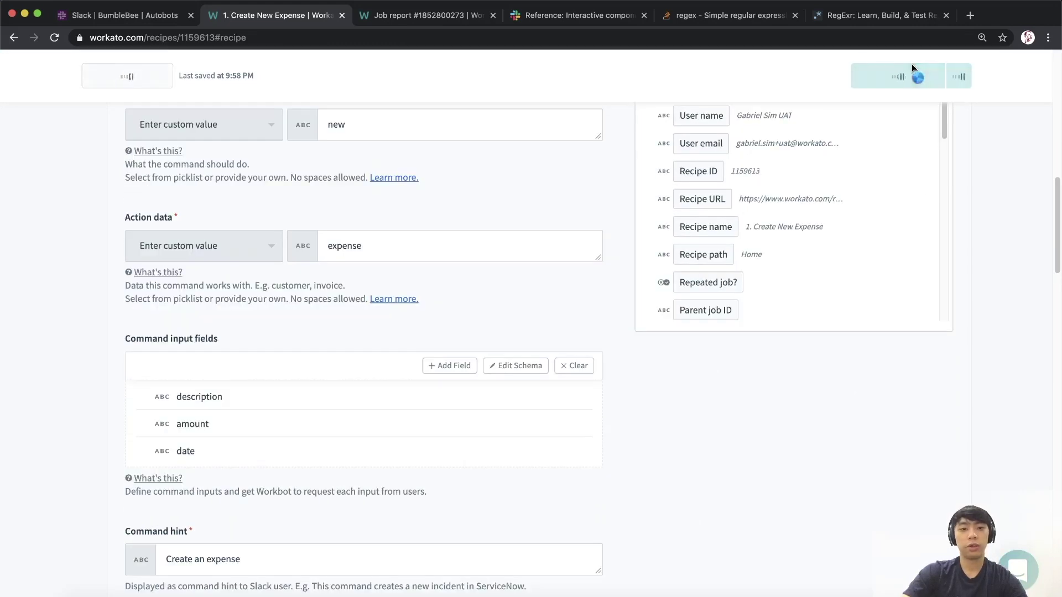
{"action": "left_click", "coordinate": [131, 16]}
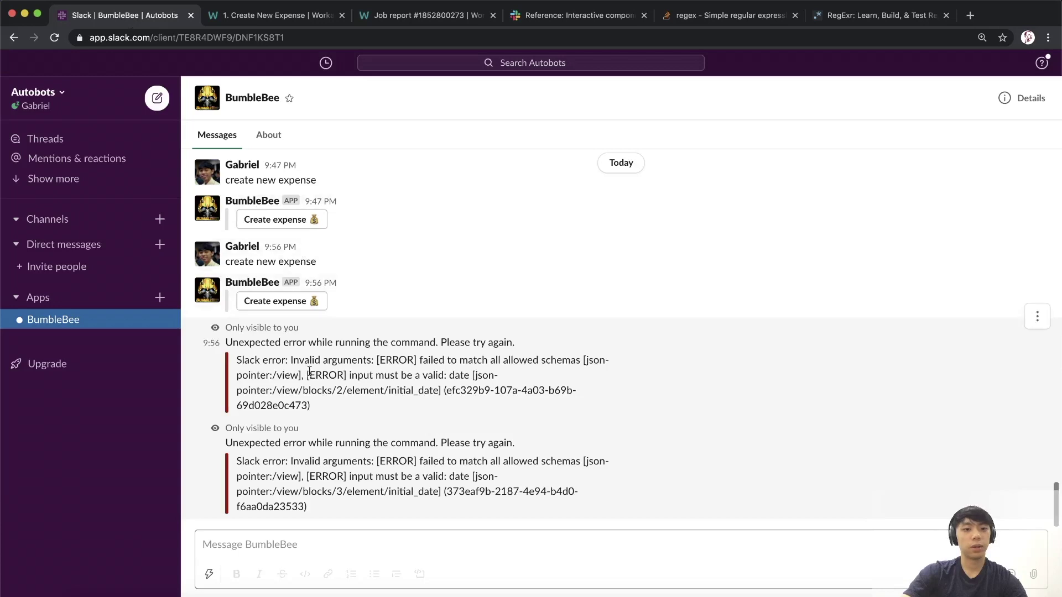
- Submit a test expense to BumbleBee with description "Test 7", amount "105a" and date May 4th, 2020, and read the bot's response
{"action": "left_click", "coordinate": [279, 302]}
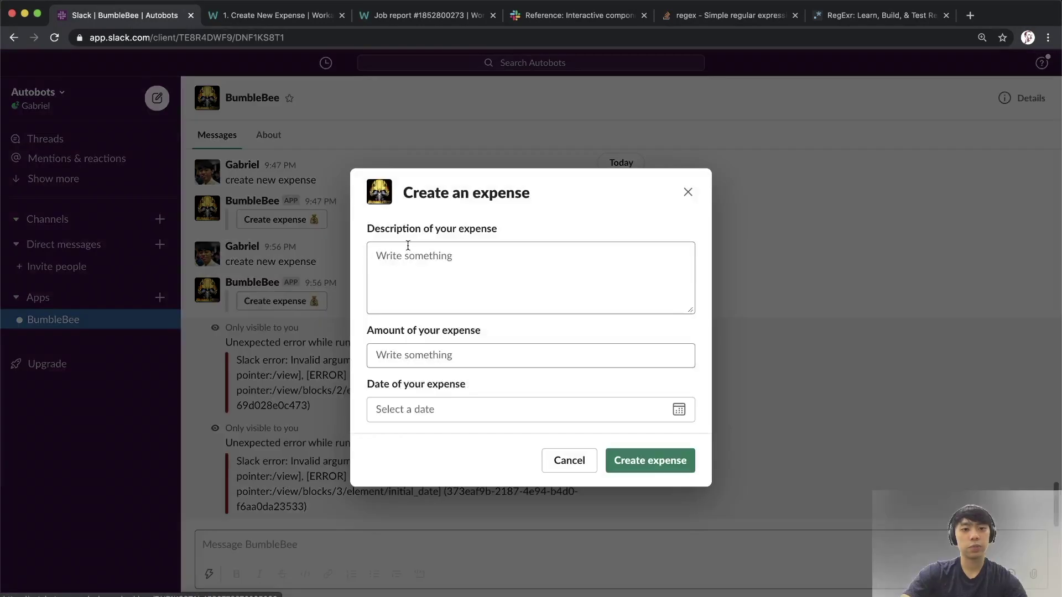
{"action": "left_click", "coordinate": [439, 261]}
{"action": "type", "text": "Test 7"}
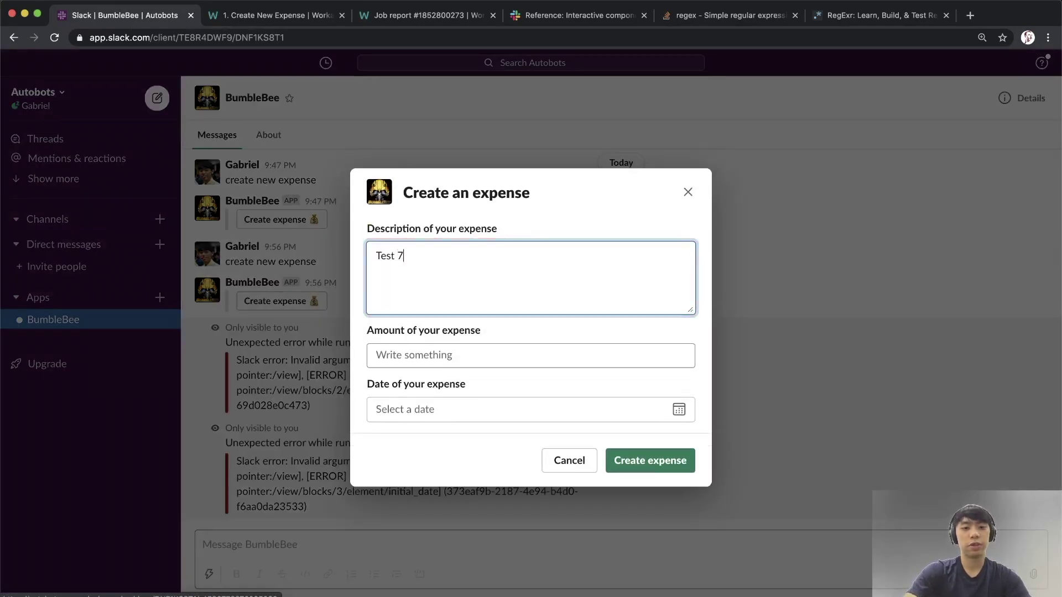
{"action": "key", "text": "Tab"}
{"action": "type", "text": "105a"}
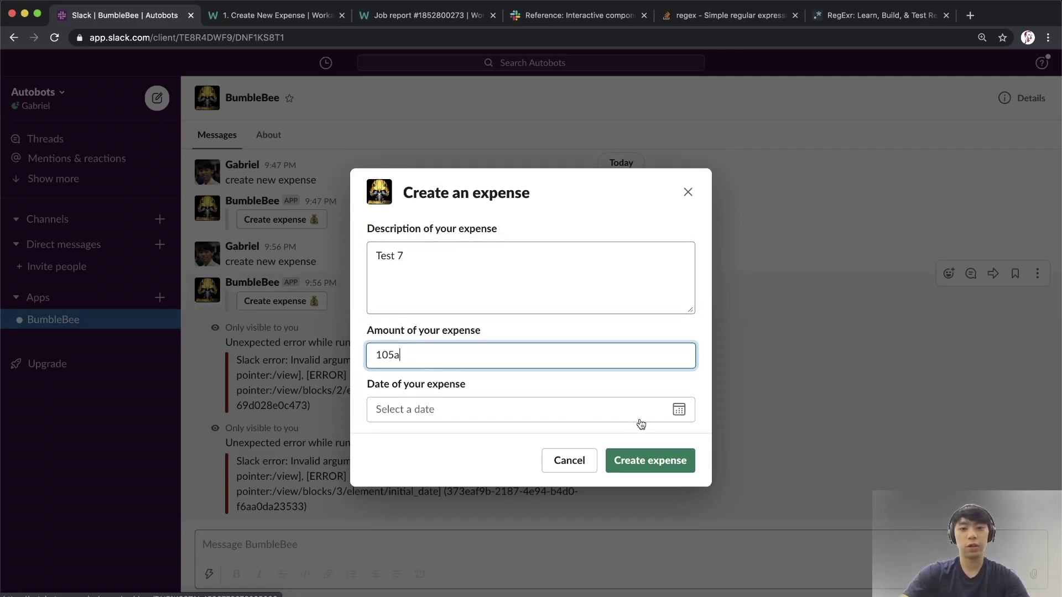
{"action": "left_click", "coordinate": [675, 410]}
{"action": "left_click", "coordinate": [424, 391]}
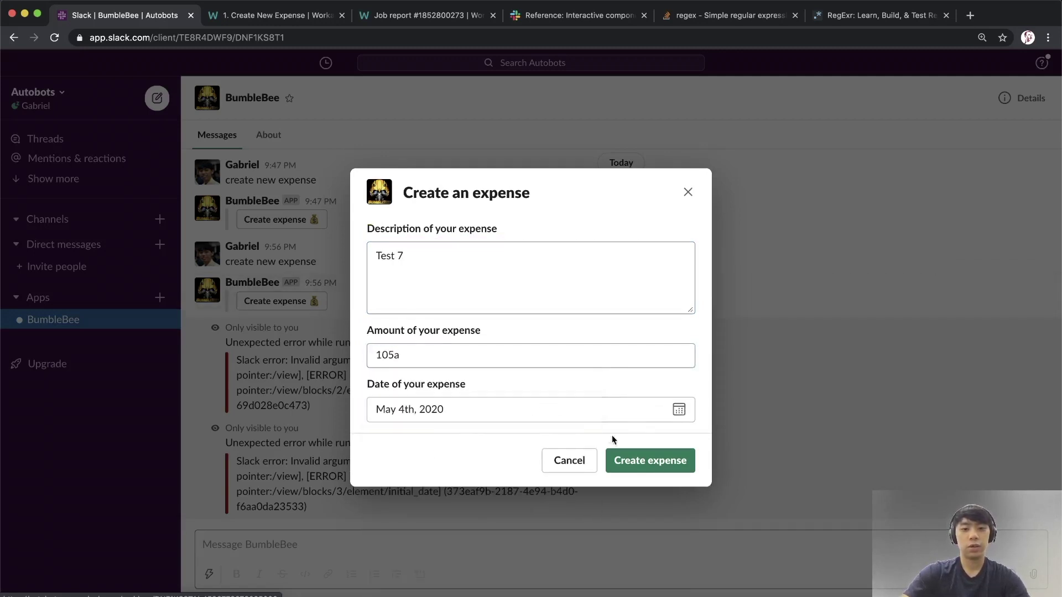
{"action": "left_click", "coordinate": [674, 465]}
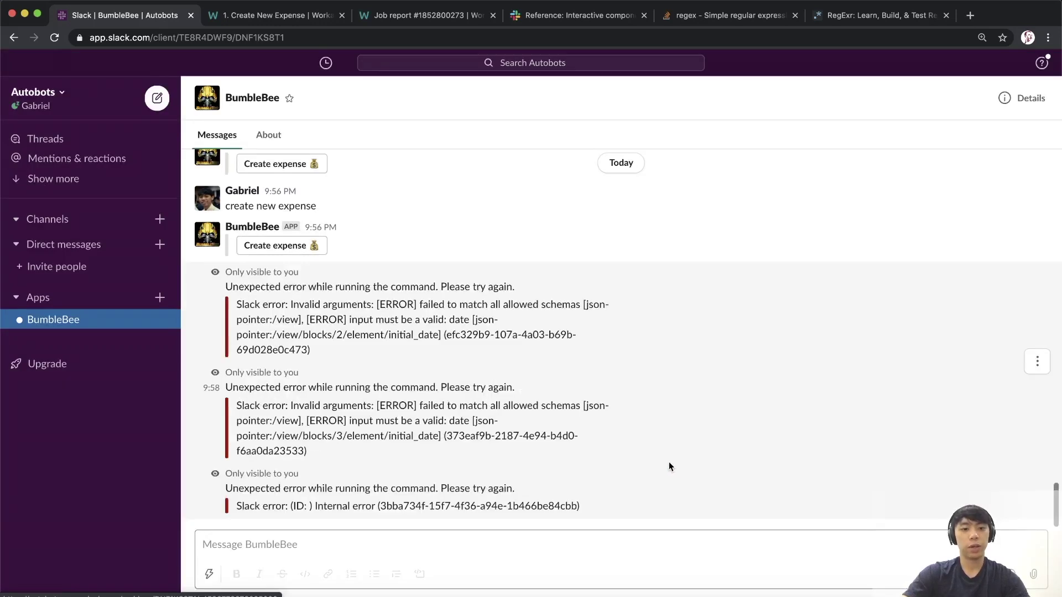
{"action": "left_click_drag", "start_coordinate": [260, 490], "coordinate": [489, 506]}
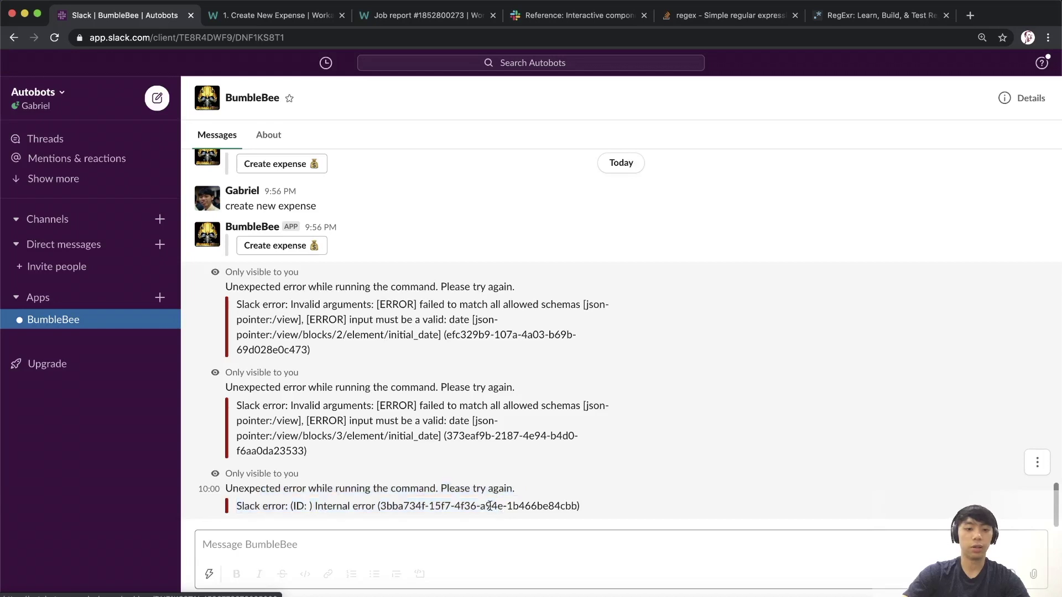
- Refresh the Create New Expense job list in Workato, open the latest failed job and examine the error at its date condition
{"action": "left_click", "coordinate": [279, 15]}
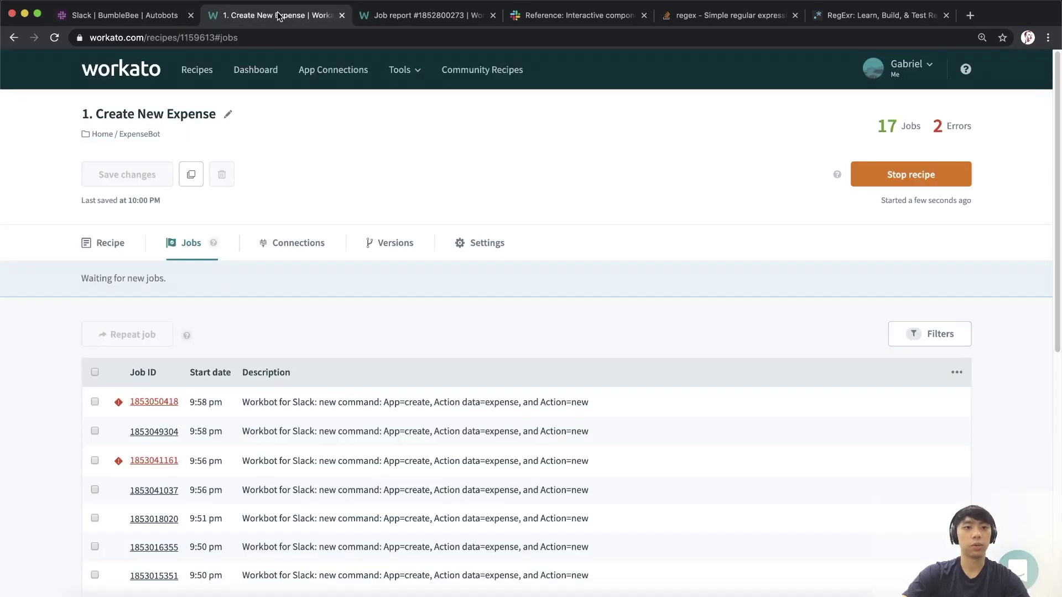
{"action": "key", "text": "super+r"}
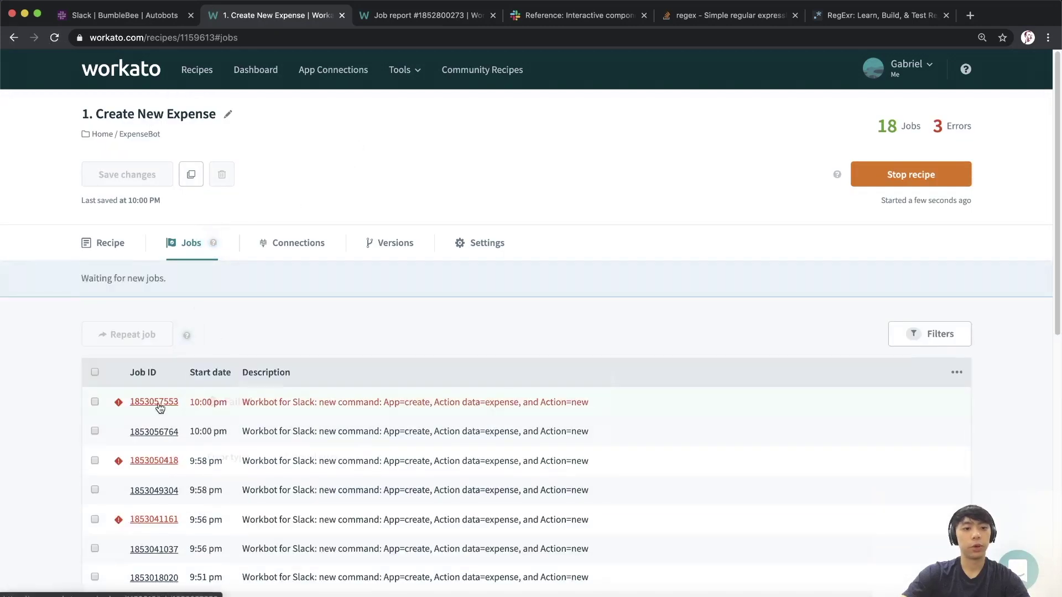
{"action": "left_click", "coordinate": [157, 402]}
{"action": "scroll", "coordinate": [251, 331], "scroll_direction": "down", "scroll_amount": 4}
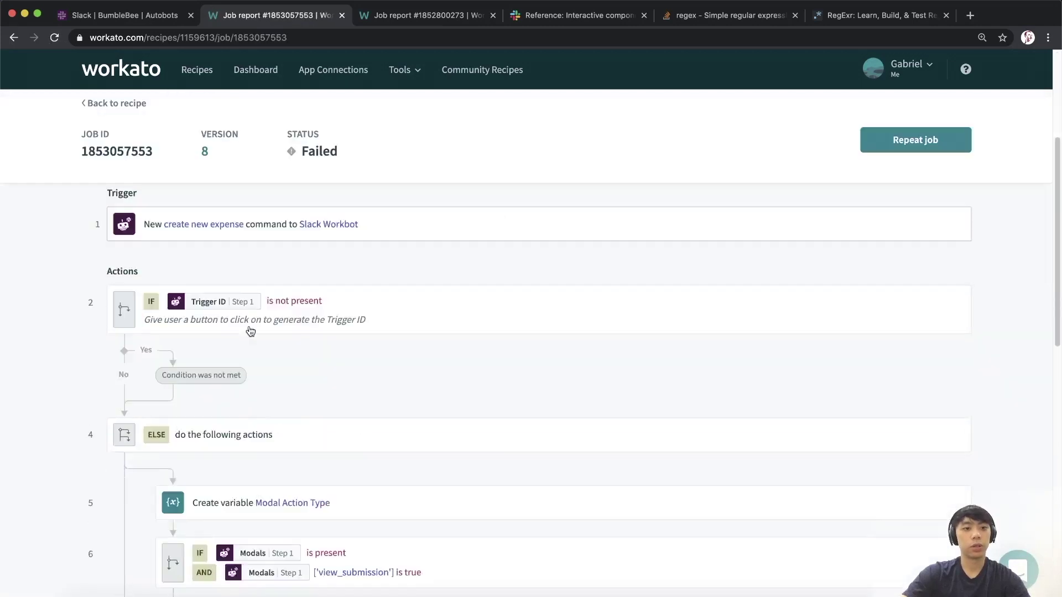
{"action": "scroll", "coordinate": [255, 331], "scroll_direction": "down", "scroll_amount": 10}
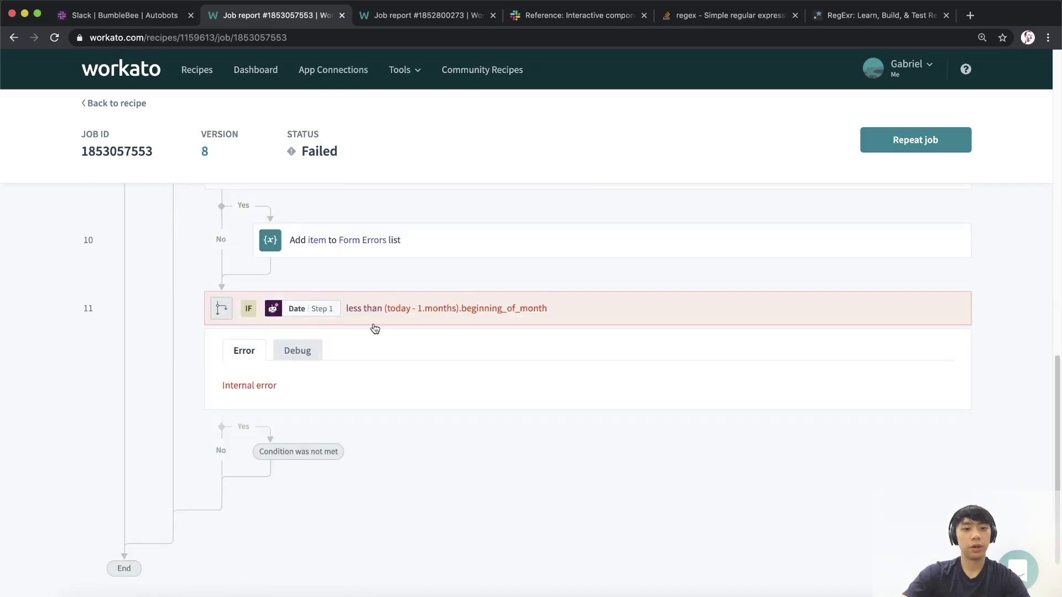
{"action": "scroll", "coordinate": [280, 308], "scroll_direction": "down", "scroll_amount": 3}
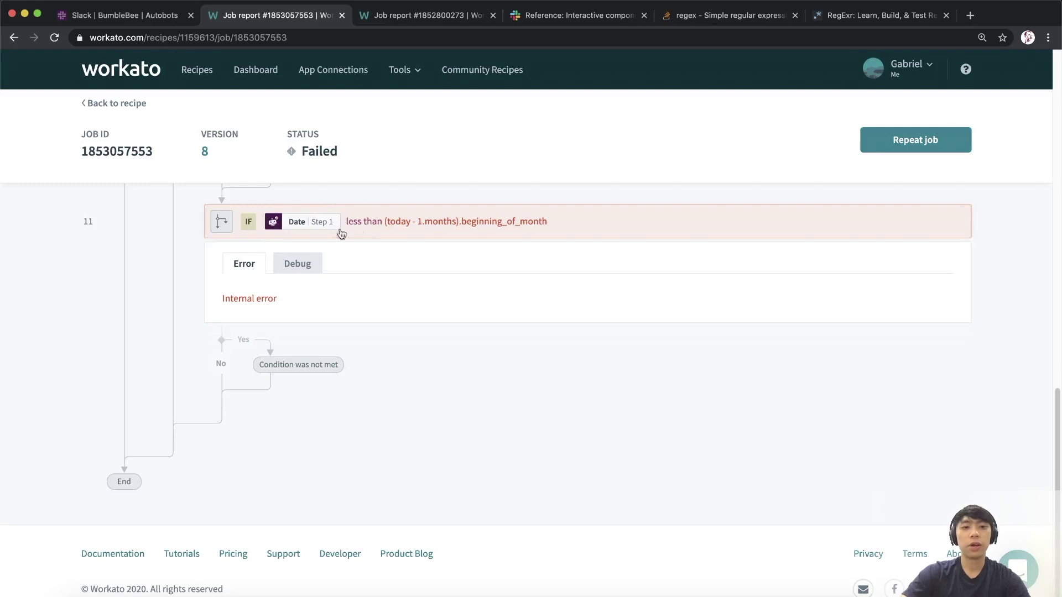
{"action": "scroll", "coordinate": [279, 242], "scroll_direction": "down", "scroll_amount": 1}
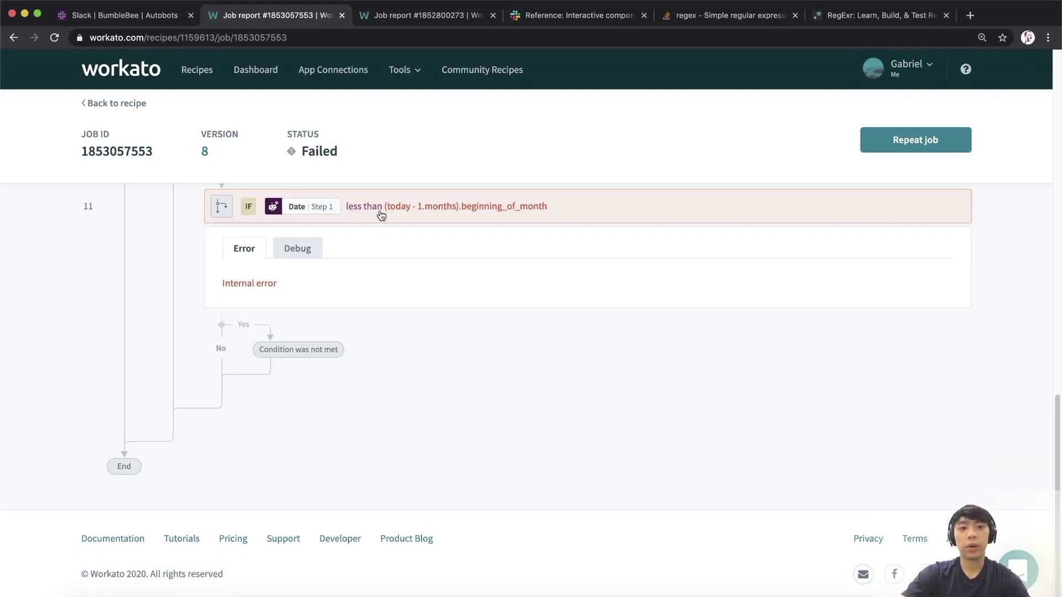
{"action": "left_click_drag", "start_coordinate": [390, 212], "coordinate": [545, 216]}
{"action": "scroll", "coordinate": [450, 232], "scroll_direction": "up", "scroll_amount": 2}
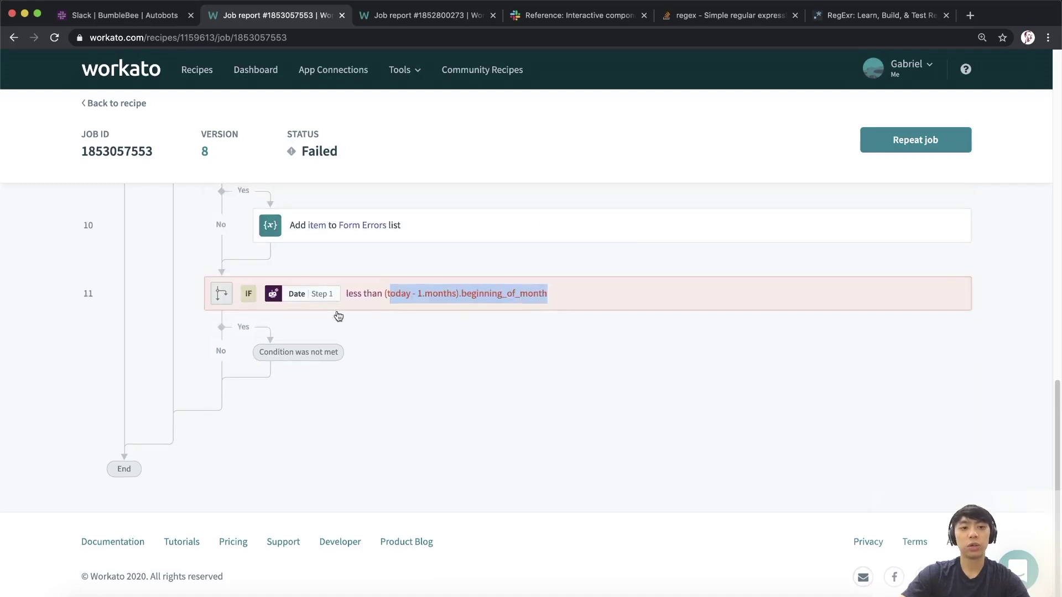
{"action": "left_click", "coordinate": [308, 297]}
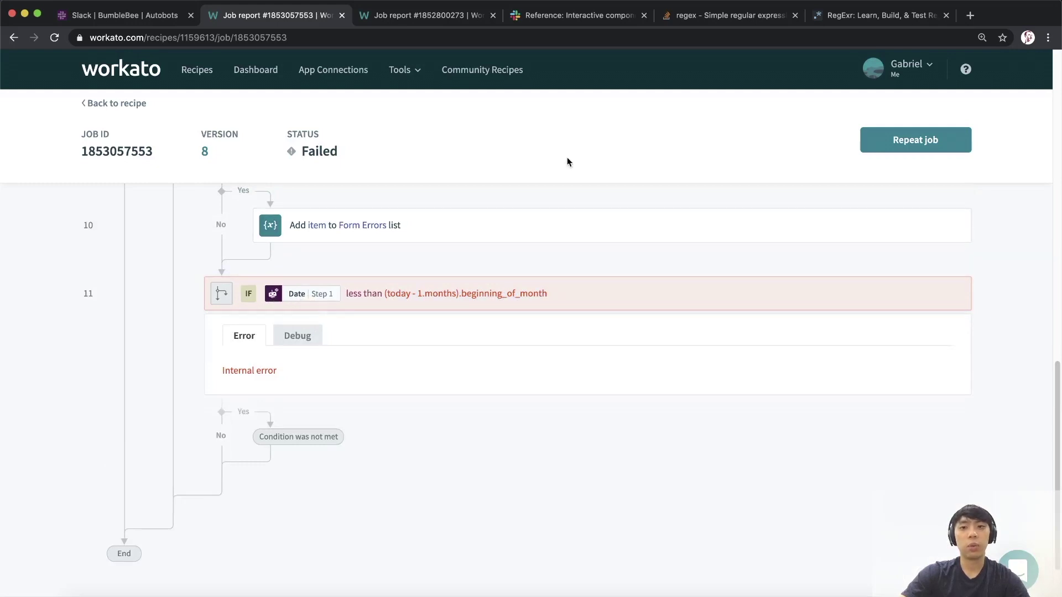
- Stop the recipe and open the data field of the step 11 date condition for editing
{"action": "left_click", "coordinate": [112, 104]}
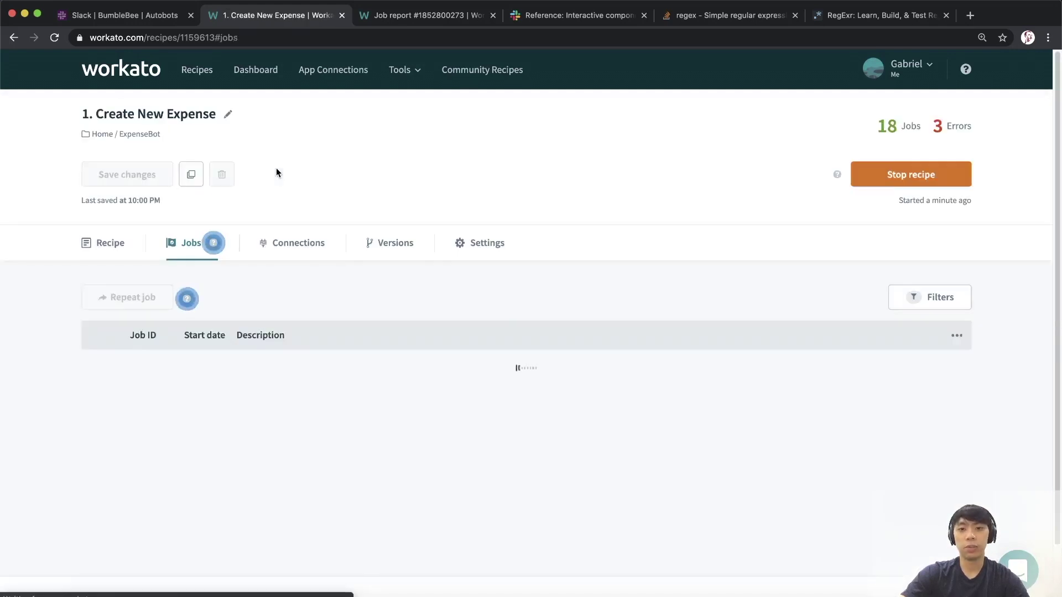
{"action": "left_click", "coordinate": [883, 177]}
{"action": "left_click", "coordinate": [105, 249]}
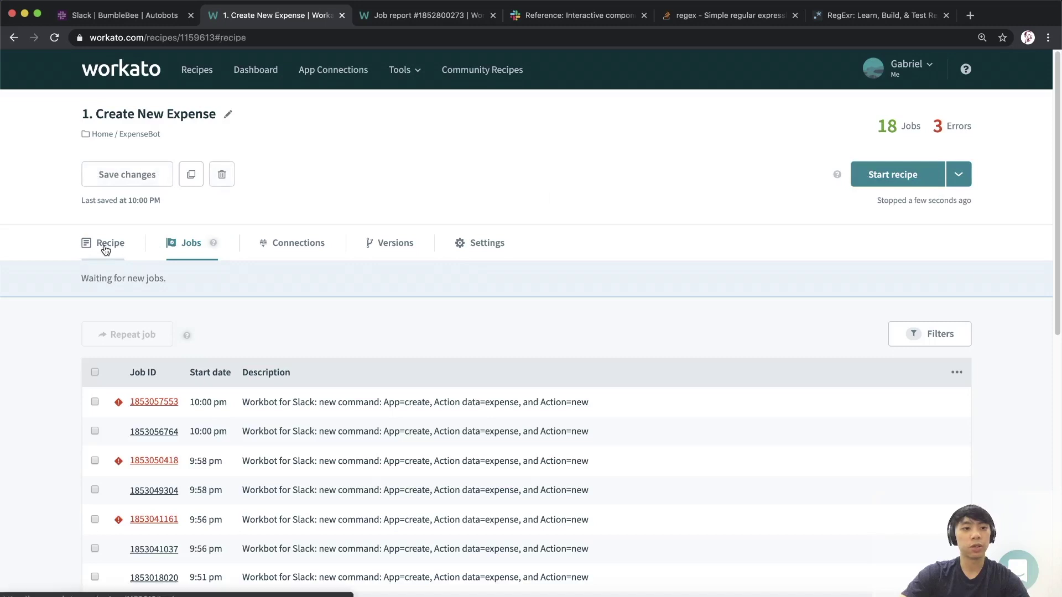
{"action": "scroll", "coordinate": [343, 257], "scroll_direction": "down", "scroll_amount": 15}
{"action": "scroll", "coordinate": [367, 282], "scroll_direction": "up", "scroll_amount": 6}
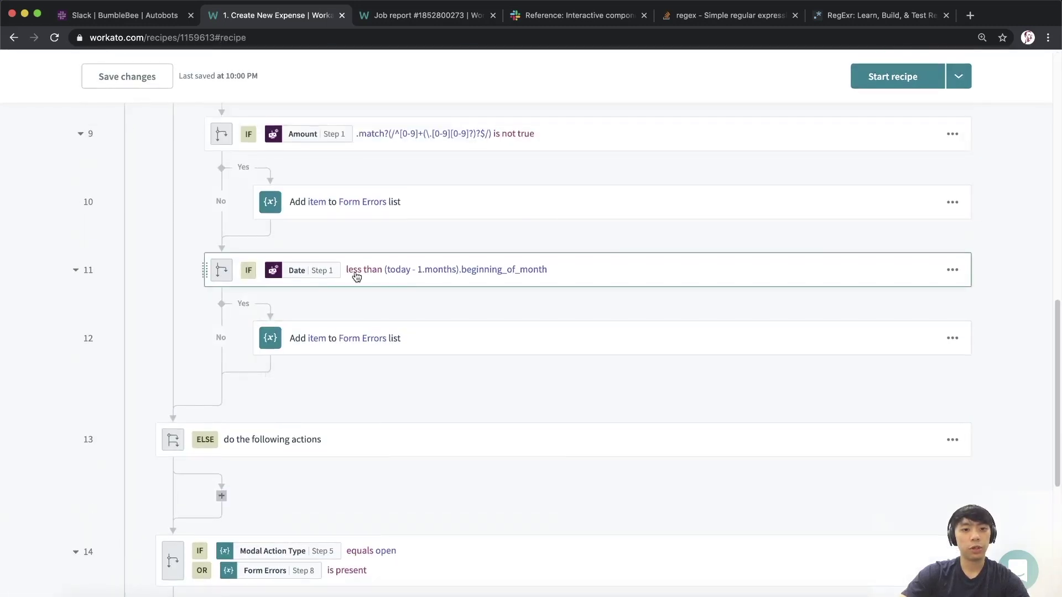
{"action": "left_click", "coordinate": [356, 277]}
{"action": "scroll", "coordinate": [294, 333], "scroll_direction": "down", "scroll_amount": 3}
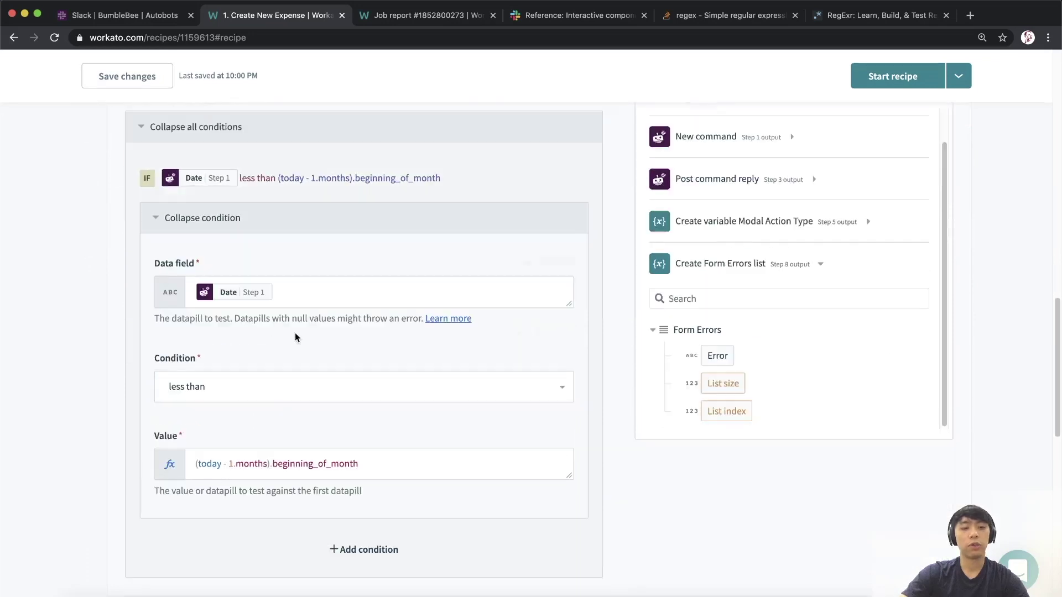
{"action": "left_click", "coordinate": [277, 300]}
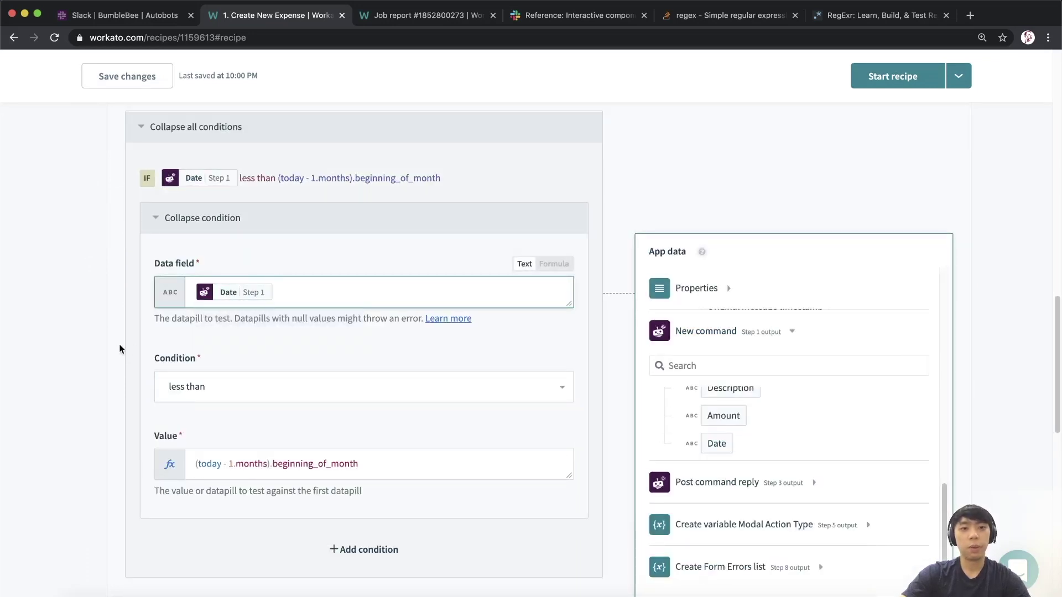
- Open the latest failed job in a separate tab and examine the date format in the trigger's output parameters
{"action": "scroll", "coordinate": [161, 350], "scroll_direction": "up", "scroll_amount": 15}
{"action": "left_click", "coordinate": [194, 248]}
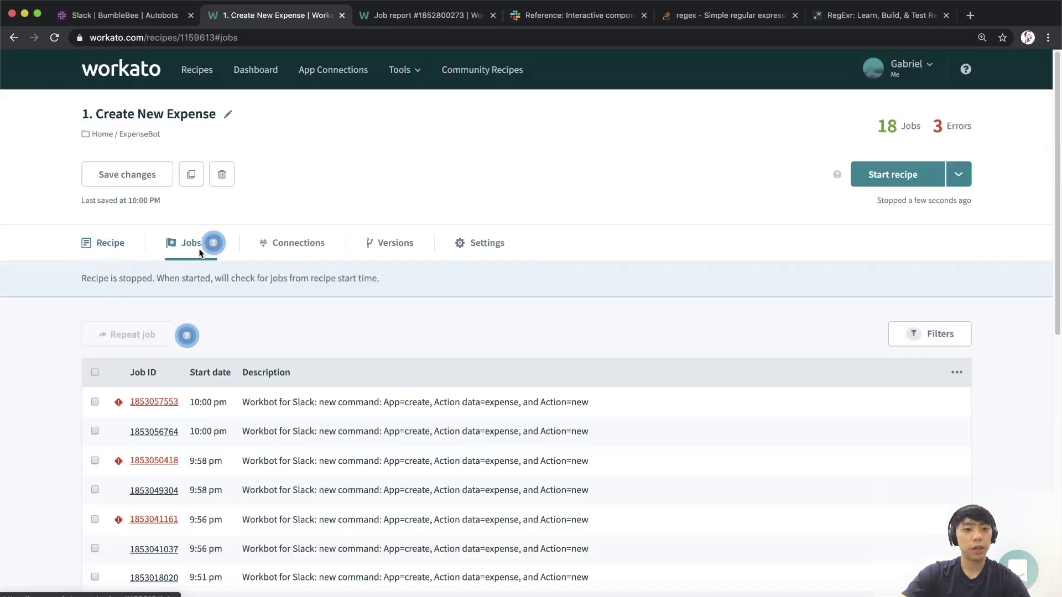
{"action": "left_click", "coordinate": [153, 402], "text": "super"}
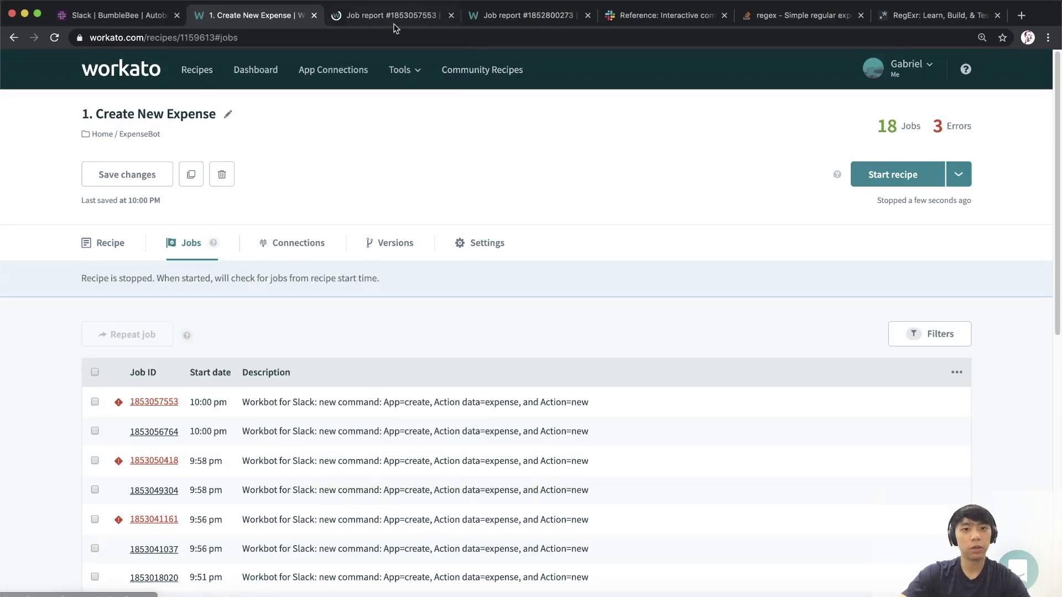
{"action": "left_click", "coordinate": [387, 21]}
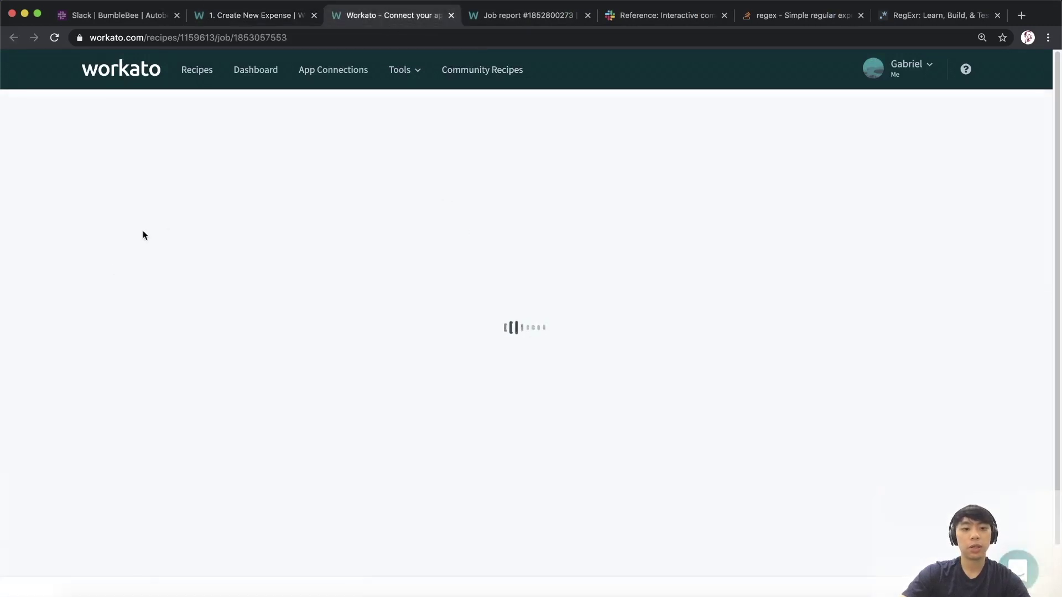
{"action": "scroll", "coordinate": [175, 229], "scroll_direction": "down", "scroll_amount": 3}
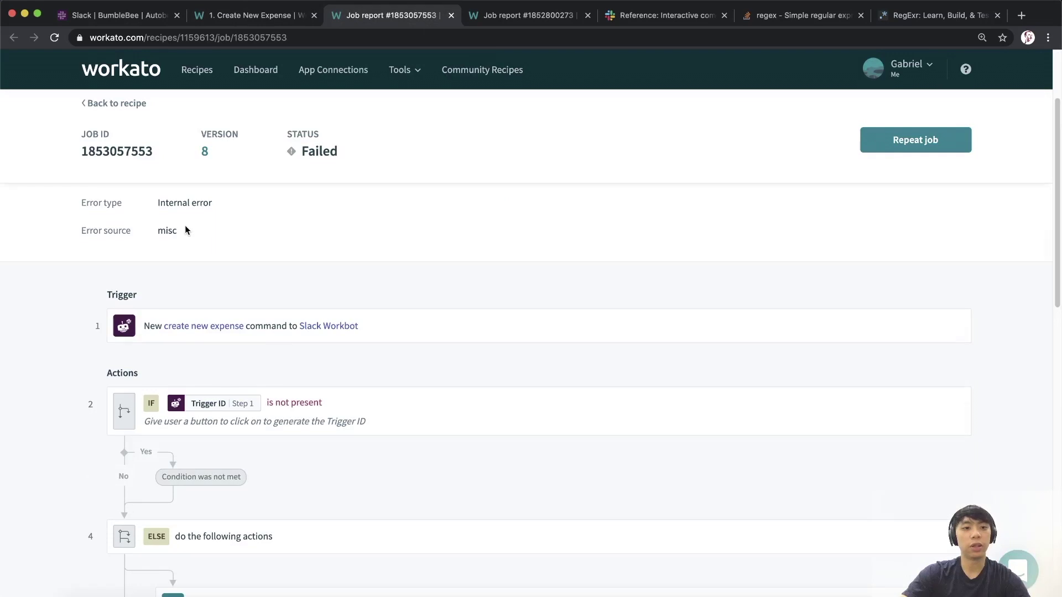
{"action": "scroll", "coordinate": [182, 232], "scroll_direction": "down", "scroll_amount": 1}
{"action": "left_click", "coordinate": [234, 305]}
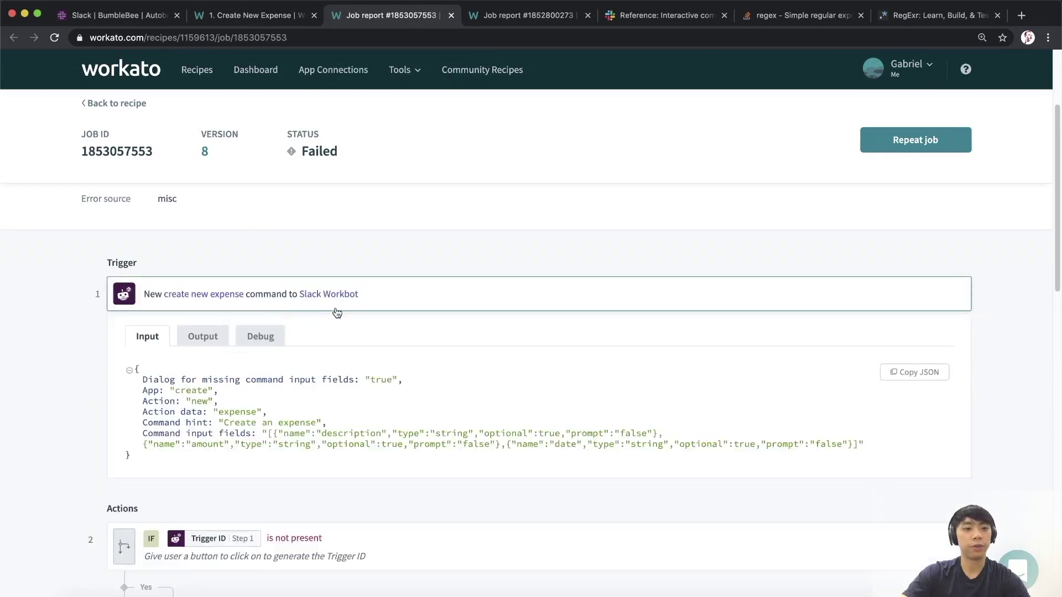
{"action": "left_click", "coordinate": [201, 338]}
{"action": "scroll", "coordinate": [201, 339], "scroll_direction": "down", "scroll_amount": 2}
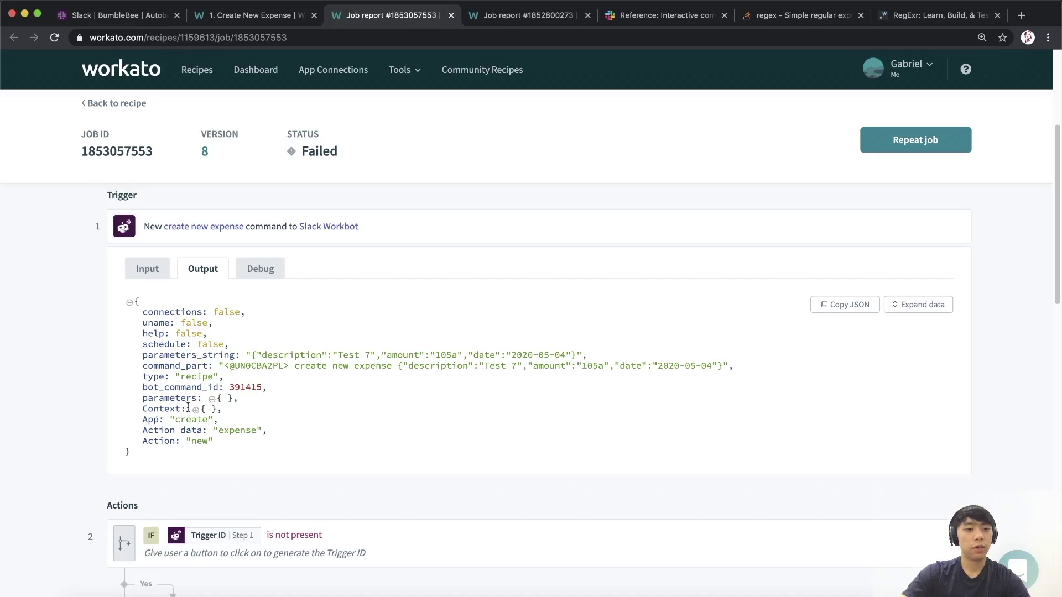
{"action": "left_click", "coordinate": [212, 399]}
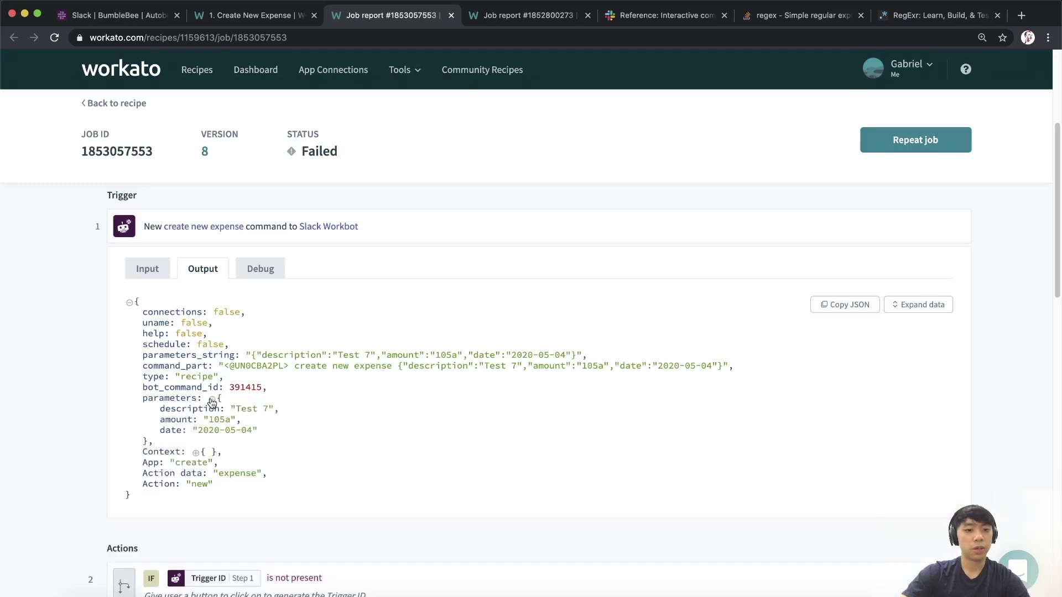
{"action": "double_click", "coordinate": [172, 430]}
{"action": "double_click", "coordinate": [214, 431]}
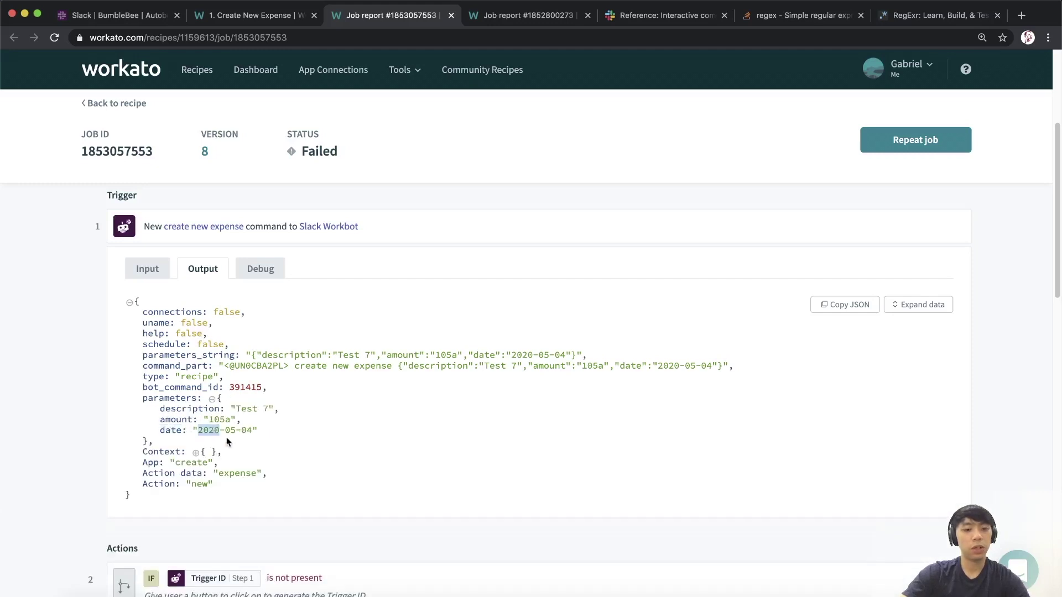
{"action": "left_click", "coordinate": [206, 432]}
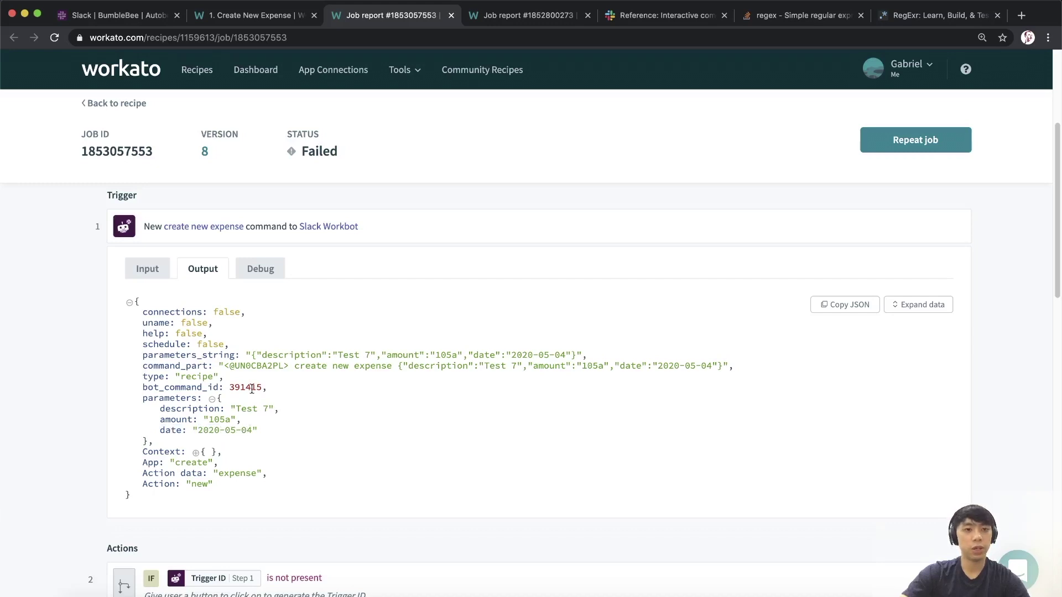
- Return to the step 11 condition and make its data field a formula, appending .to_date(format: "YYYY-MM-DD") to the Date datapill
{"action": "left_click", "coordinate": [248, 16]}
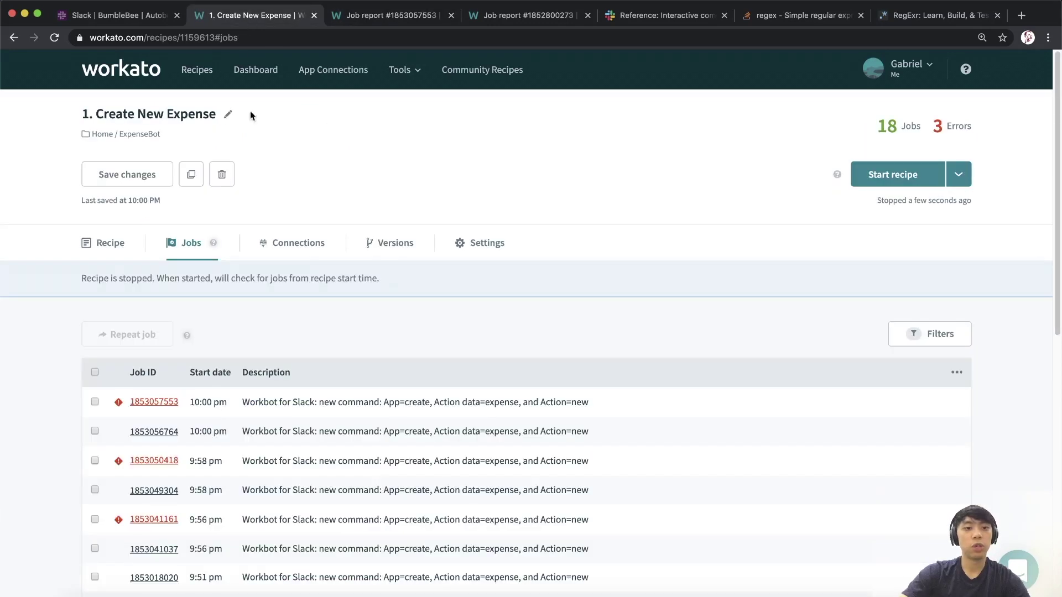
{"action": "left_click", "coordinate": [105, 245]}
{"action": "scroll", "coordinate": [64, 310], "scroll_direction": "down", "scroll_amount": 16}
{"action": "left_click", "coordinate": [316, 277]}
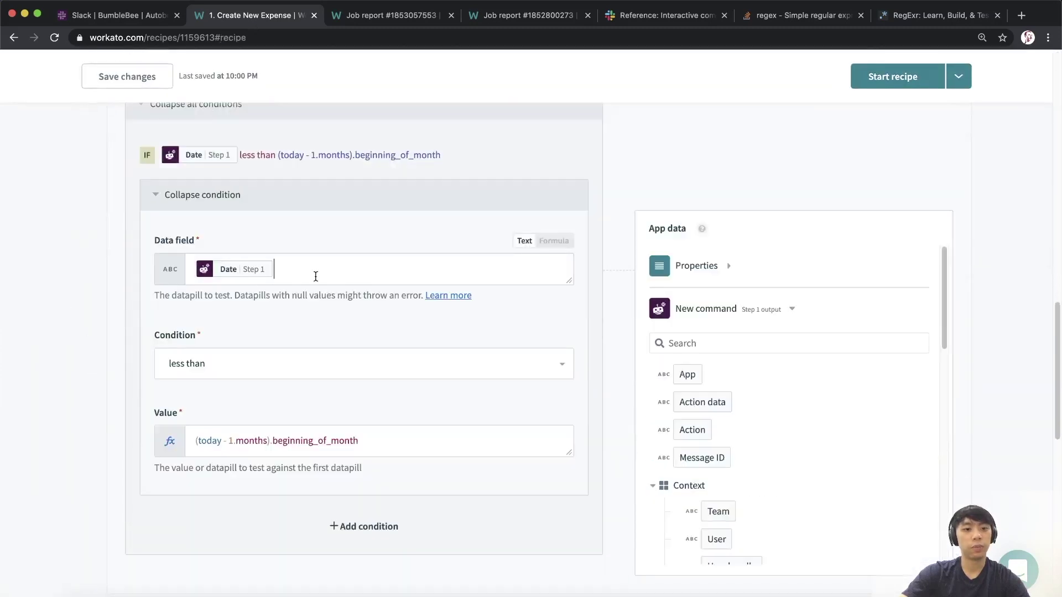
{"action": "left_click", "coordinate": [546, 246]}
{"action": "type", "text": ".to_dat"}
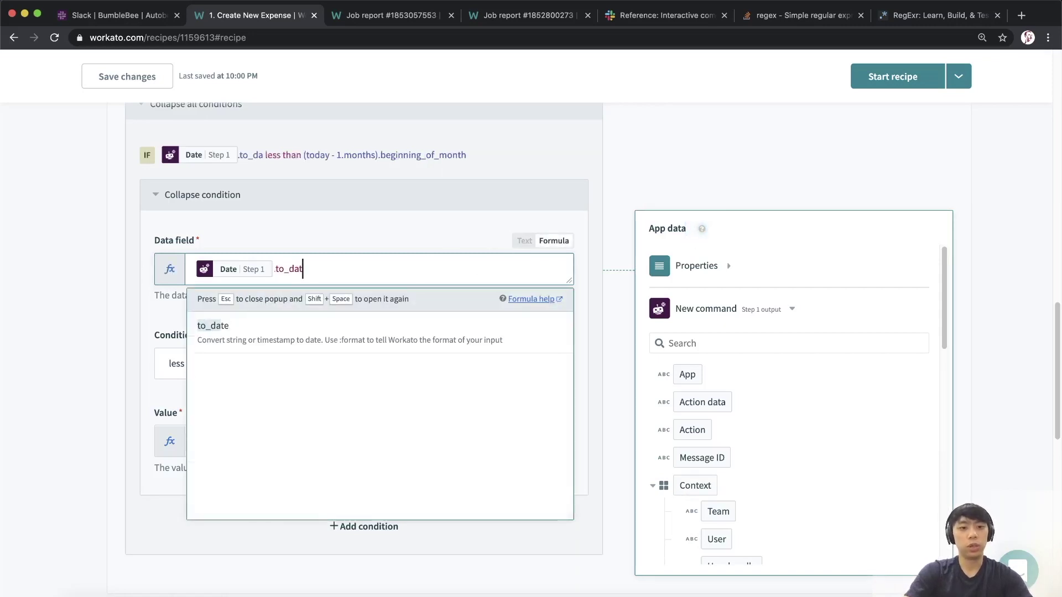
{"action": "type", "text": "e(fo"}
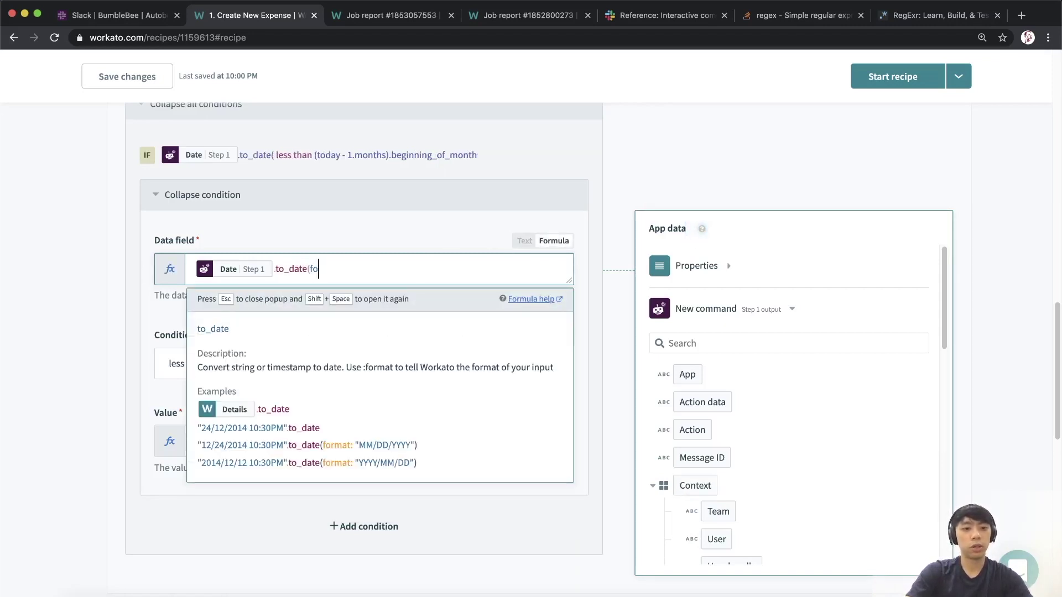
{"action": "type", "text": "rmat: \"YYYY"}
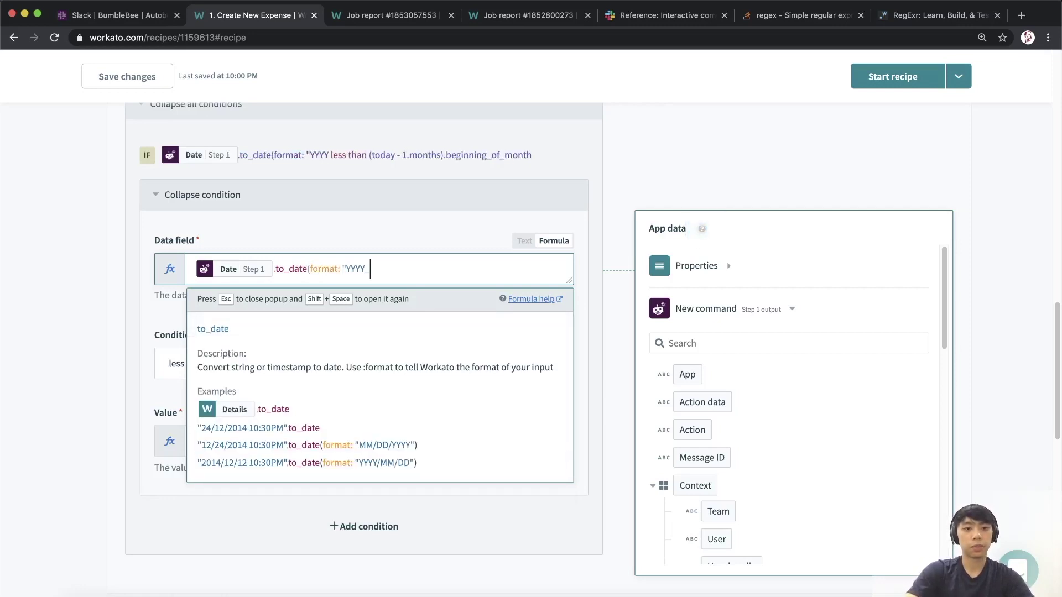
{"action": "type", "text": "-MM-DD\")"}
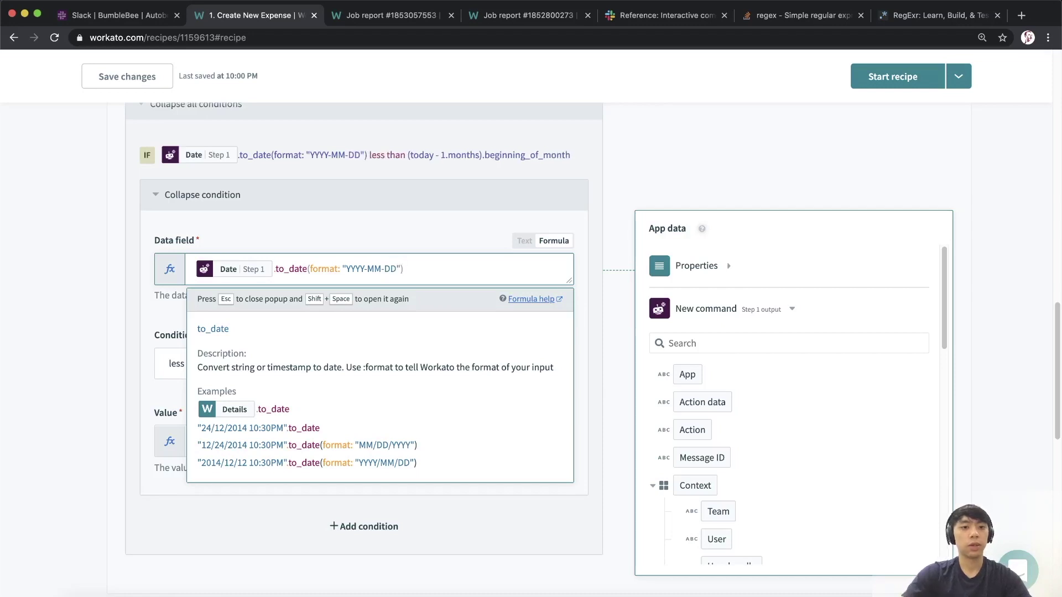
{"action": "left_click", "coordinate": [267, 296]}
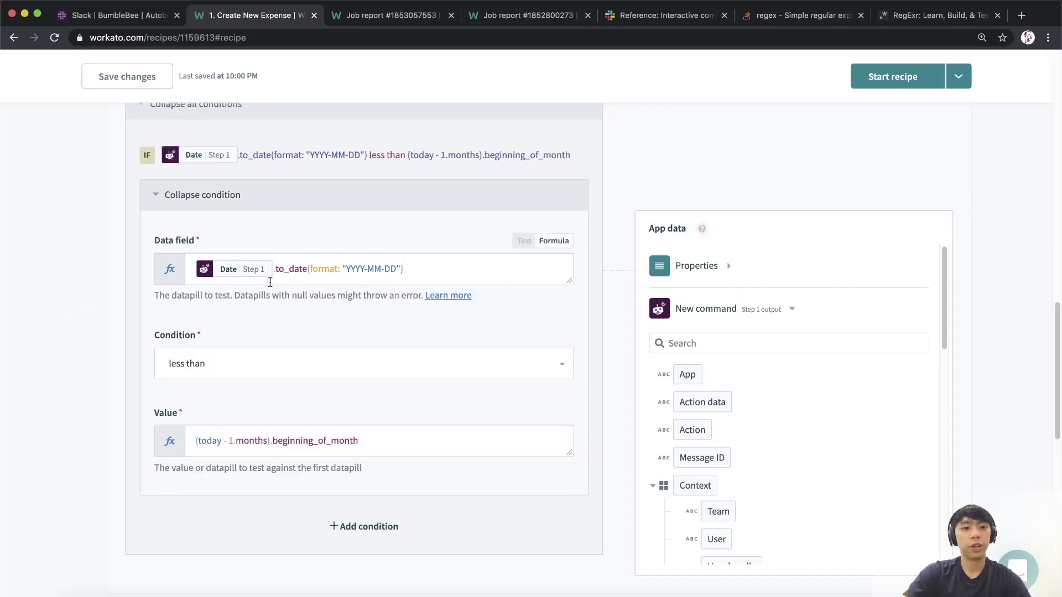
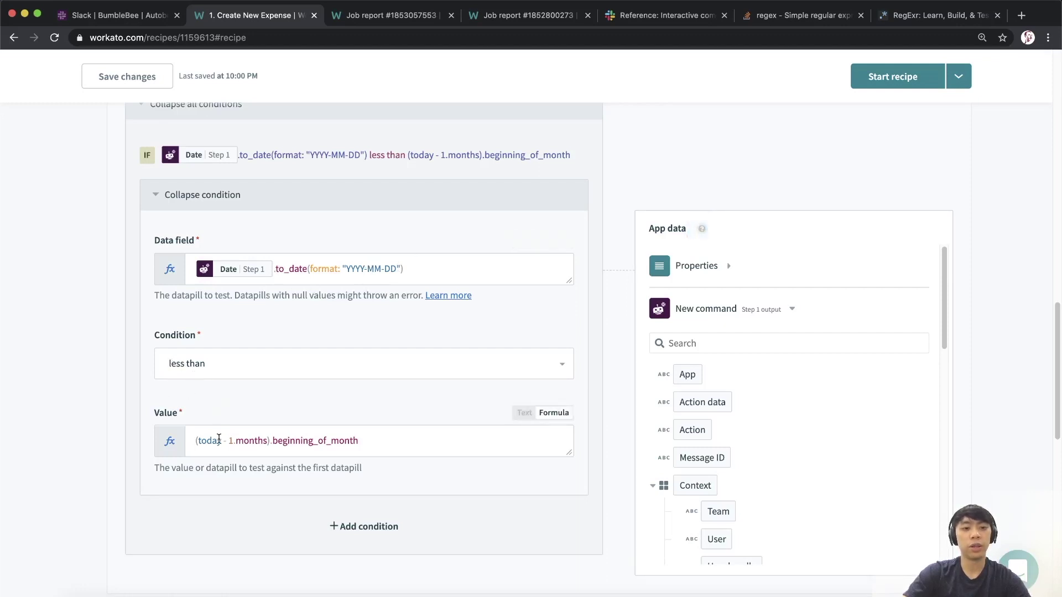
- Save and start the Create New Expense recipe, and open the expense form from BumbleBee's latest message in Slack
{"action": "triple_click", "coordinate": [400, 445]}
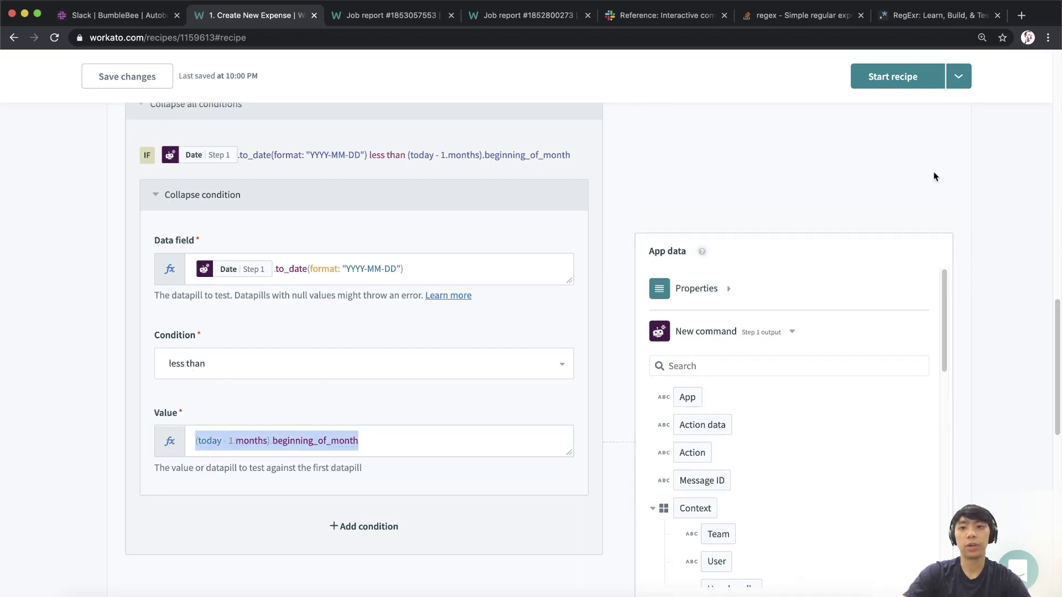
{"action": "left_click", "coordinate": [895, 76]}
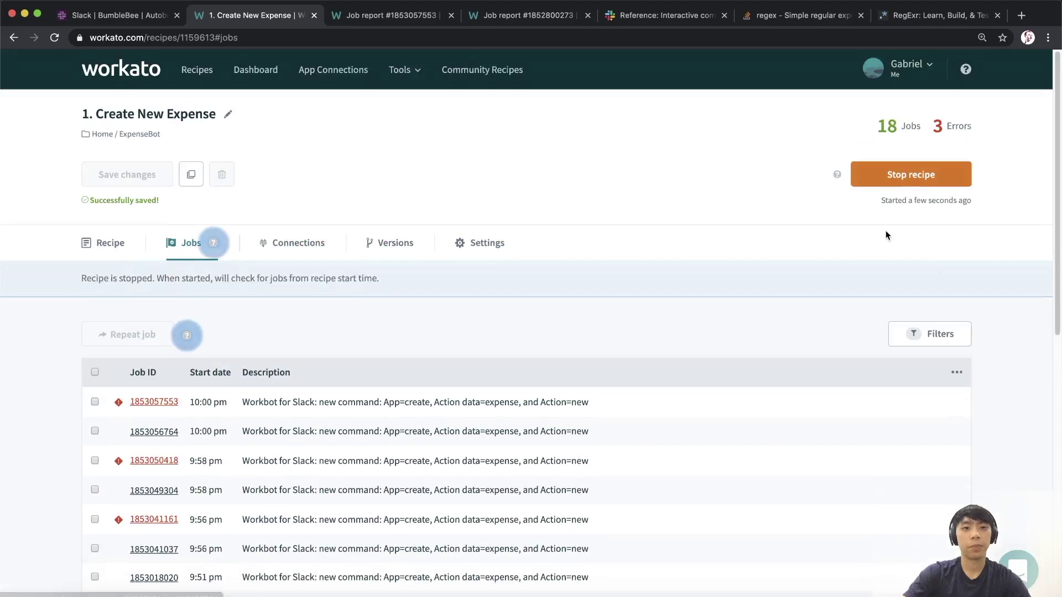
{"action": "left_click", "coordinate": [90, 16]}
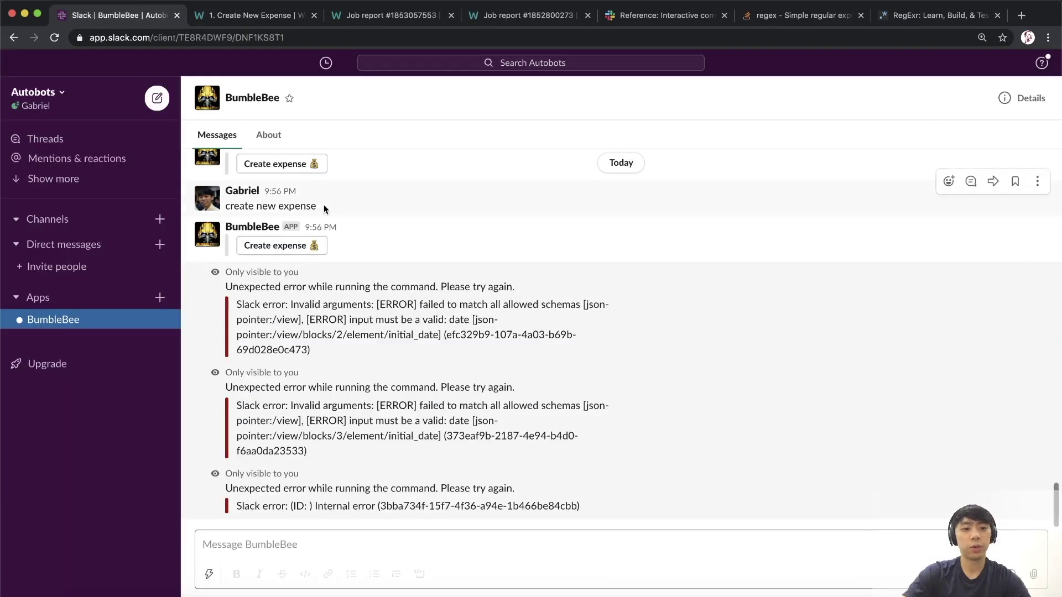
{"action": "left_click", "coordinate": [269, 250]}
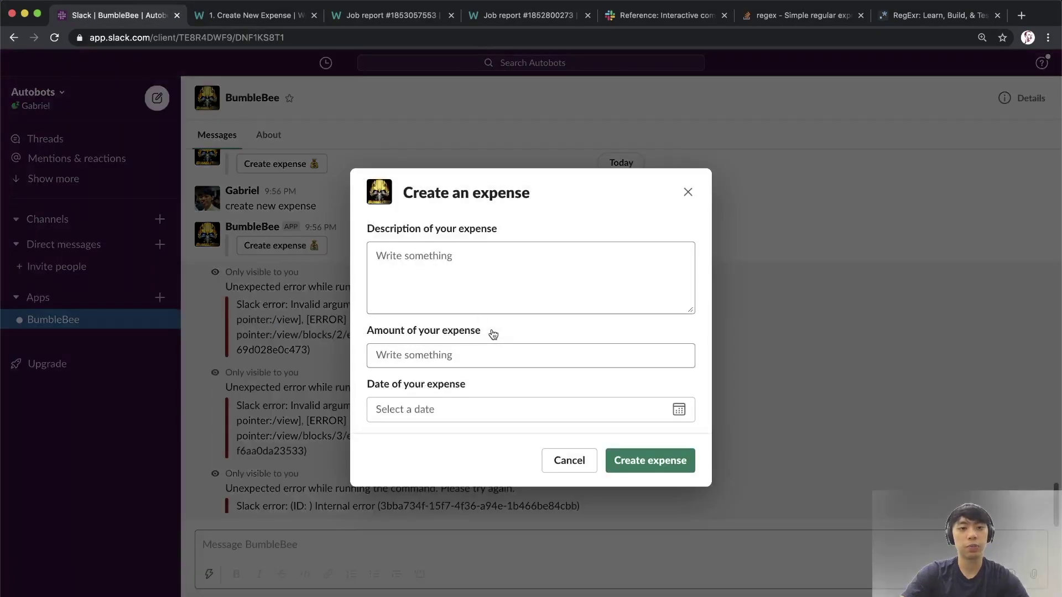
- Submit the expense form with description "Test 8", the invalid amount "104a" and the date May 4th, 2020
{"action": "left_click", "coordinate": [470, 292]}
{"action": "type", "text": "Test 8"}
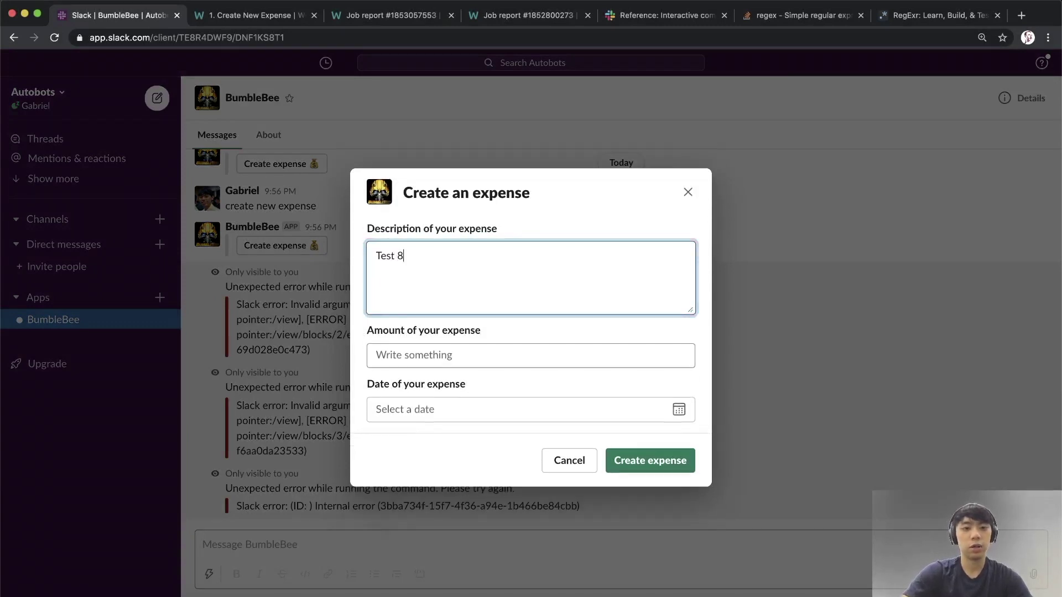
{"action": "key", "text": "Tab"}
{"action": "type", "text": "104"}
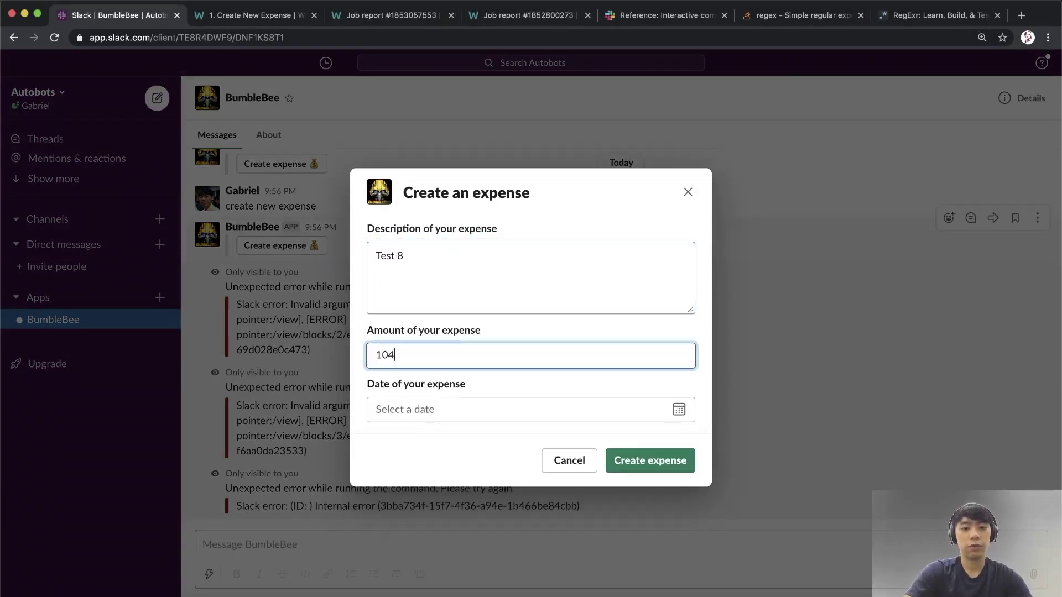
{"action": "type", "text": "a"}
{"action": "left_click", "coordinate": [679, 409]}
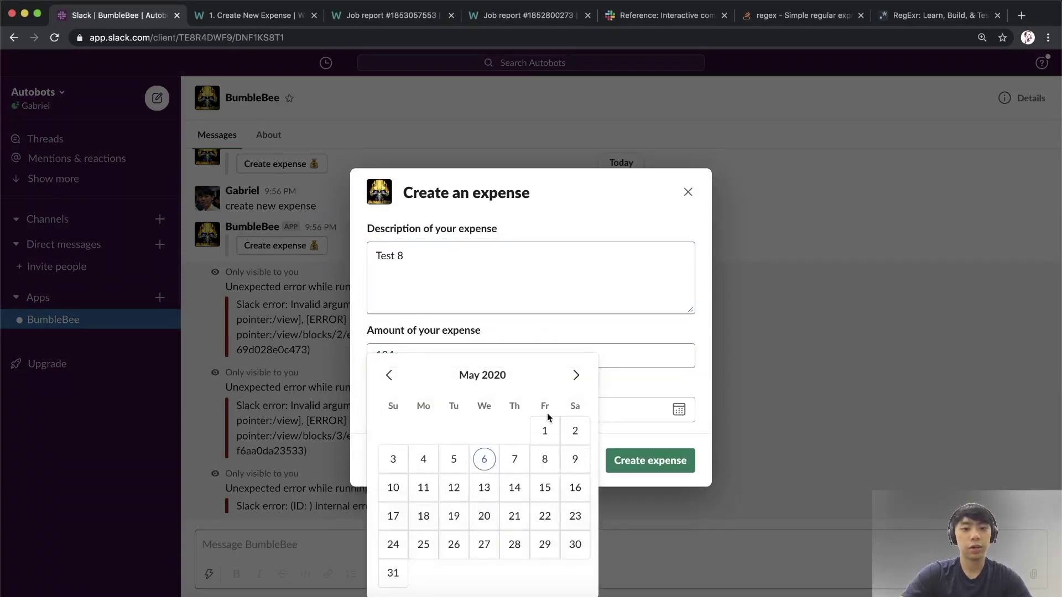
{"action": "left_click", "coordinate": [423, 459]}
{"action": "left_click", "coordinate": [686, 464]}
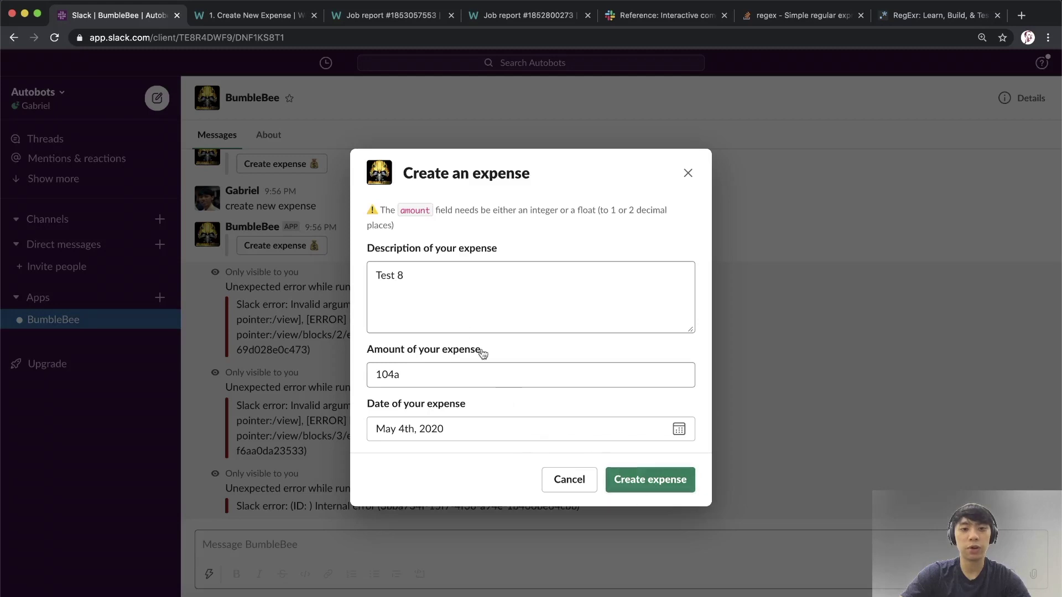
- Read the form's amount warning, correct the amount to 104, set the date to March 4th, 2020 and resubmit
{"action": "left_click_drag", "start_coordinate": [380, 206], "coordinate": [409, 221]}
{"action": "double_click", "coordinate": [412, 212]}
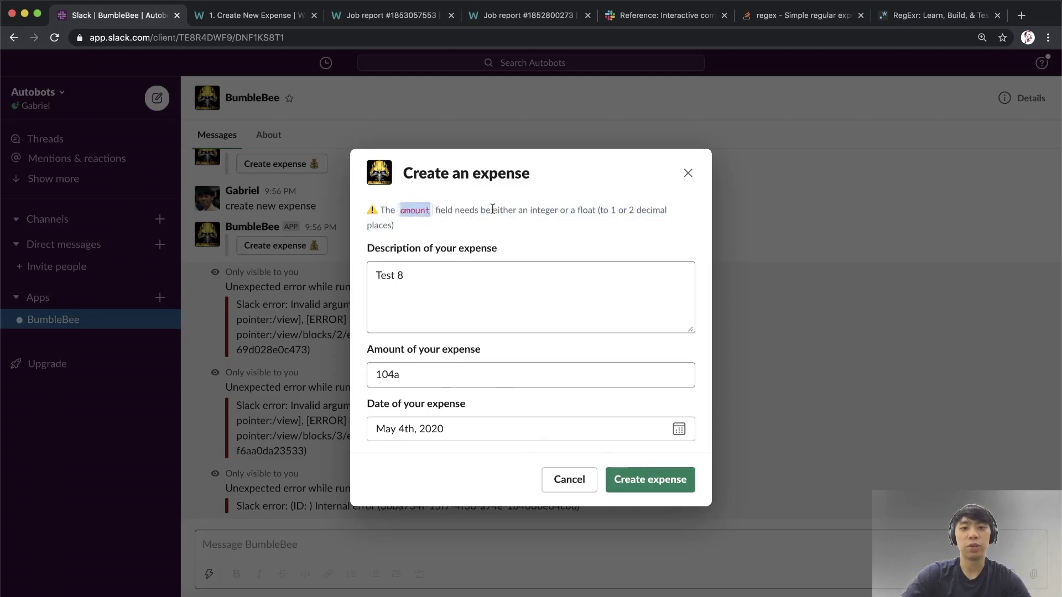
{"action": "left_click", "coordinate": [437, 376]}
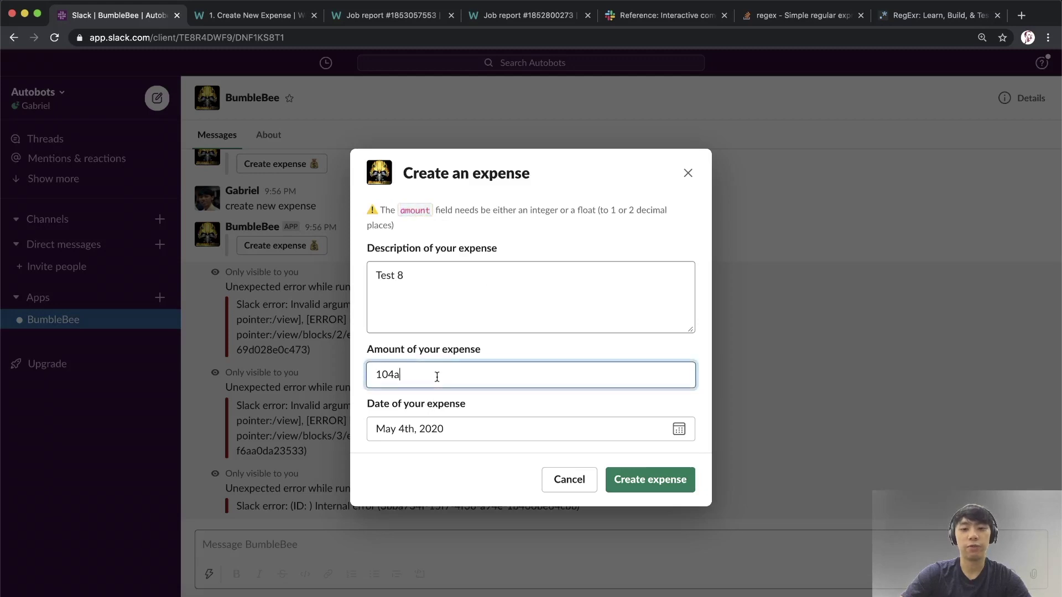
{"action": "key", "text": "BackSpace"}
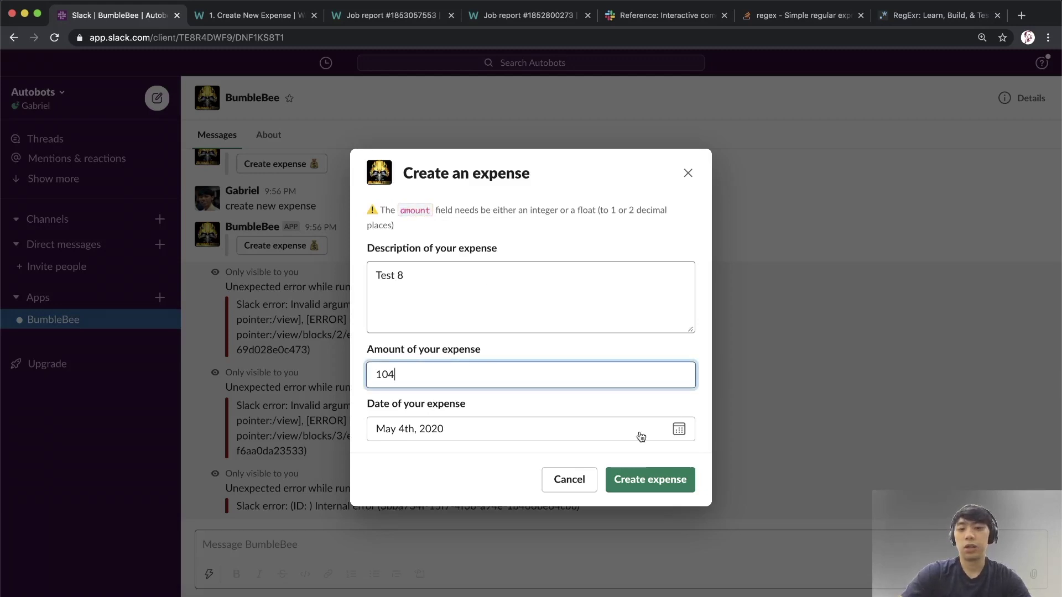
{"action": "left_click", "coordinate": [682, 430]}
{"action": "left_click", "coordinate": [389, 375]}
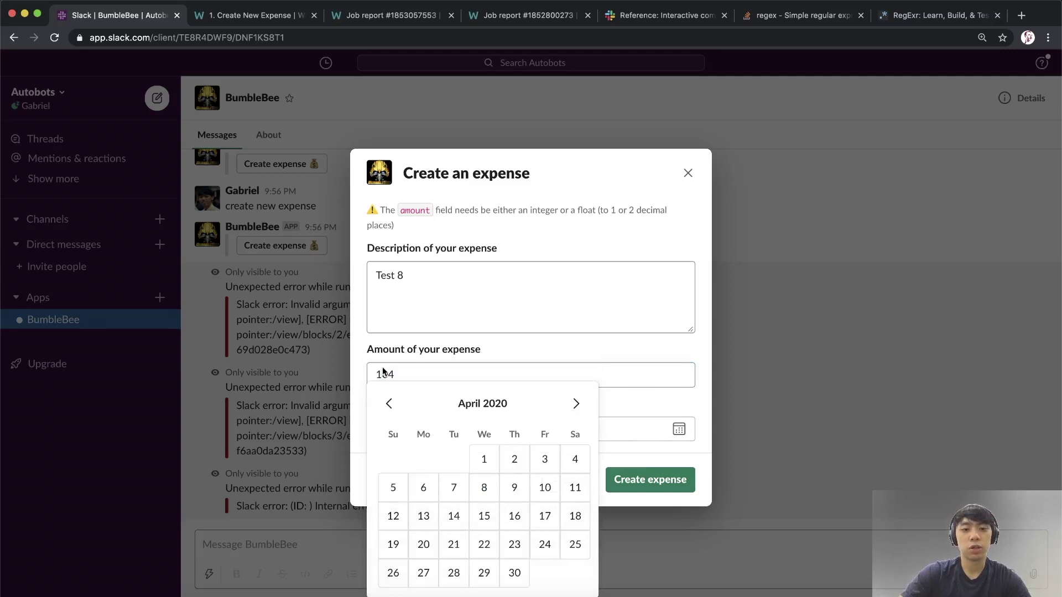
{"action": "left_click", "coordinate": [413, 393]}
{"action": "left_click", "coordinate": [457, 438]}
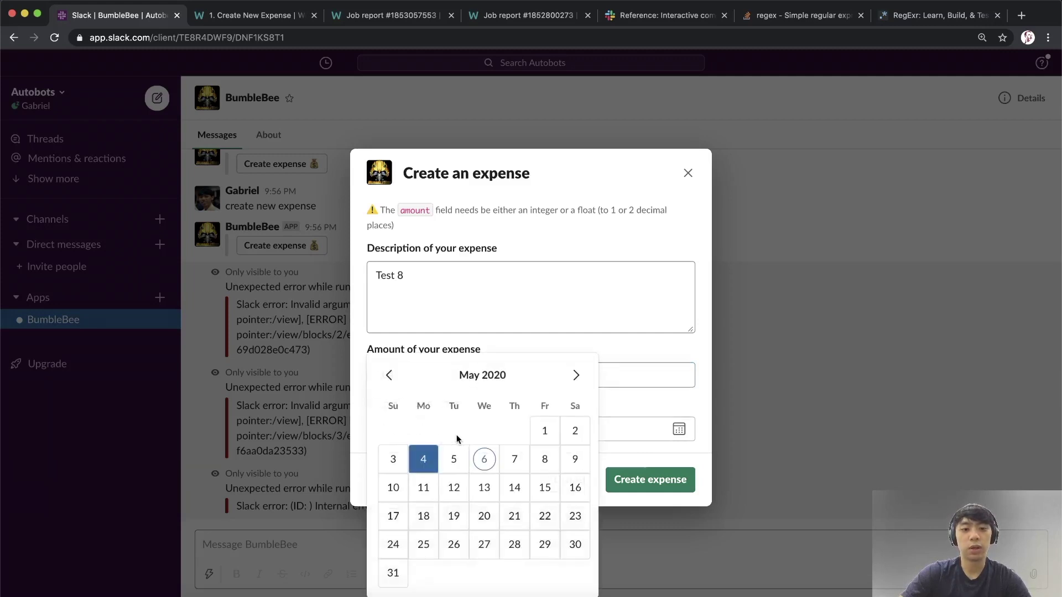
{"action": "left_click", "coordinate": [389, 376]}
{"action": "left_click", "coordinate": [389, 403]}
{"action": "left_click", "coordinate": [496, 464]}
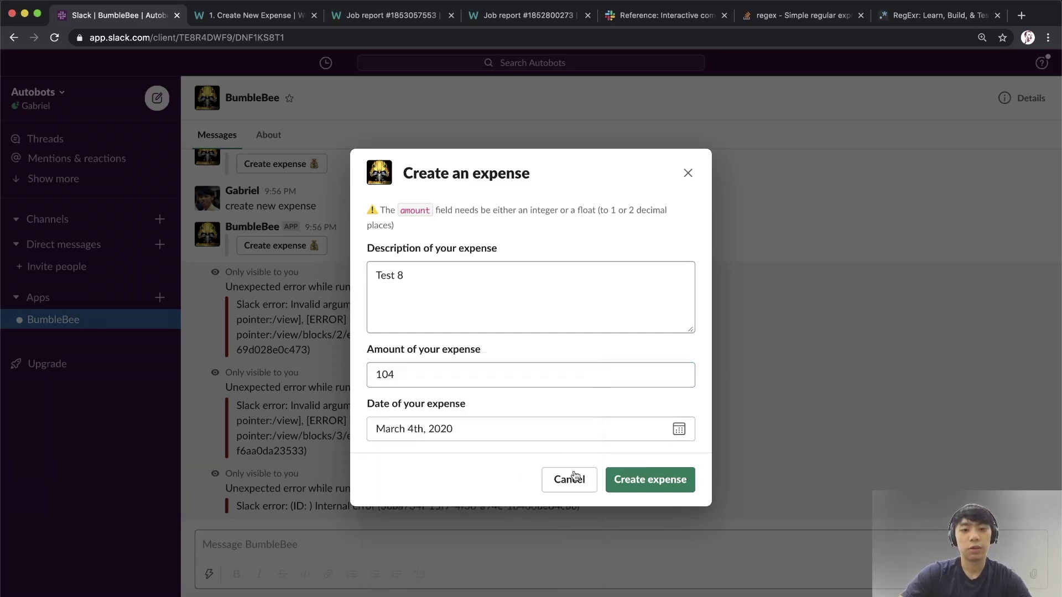
{"action": "left_click", "coordinate": [649, 481]}
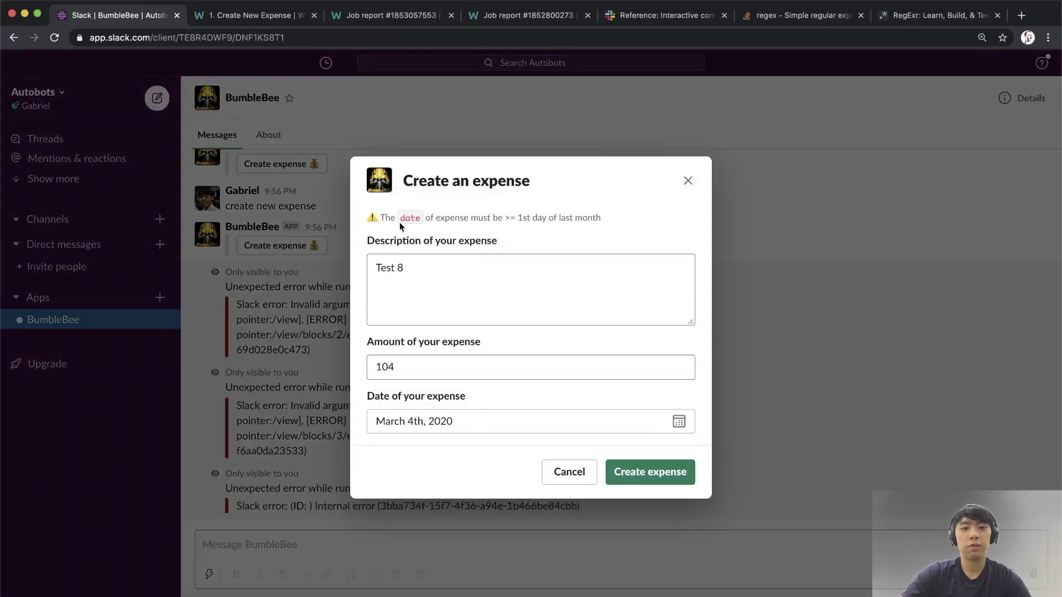
- Read the form's date warning, change the expense date to April 16th, 2020 and resubmit the form
{"action": "left_click_drag", "start_coordinate": [399, 223], "coordinate": [505, 218]}
{"action": "left_click", "coordinate": [501, 218]}
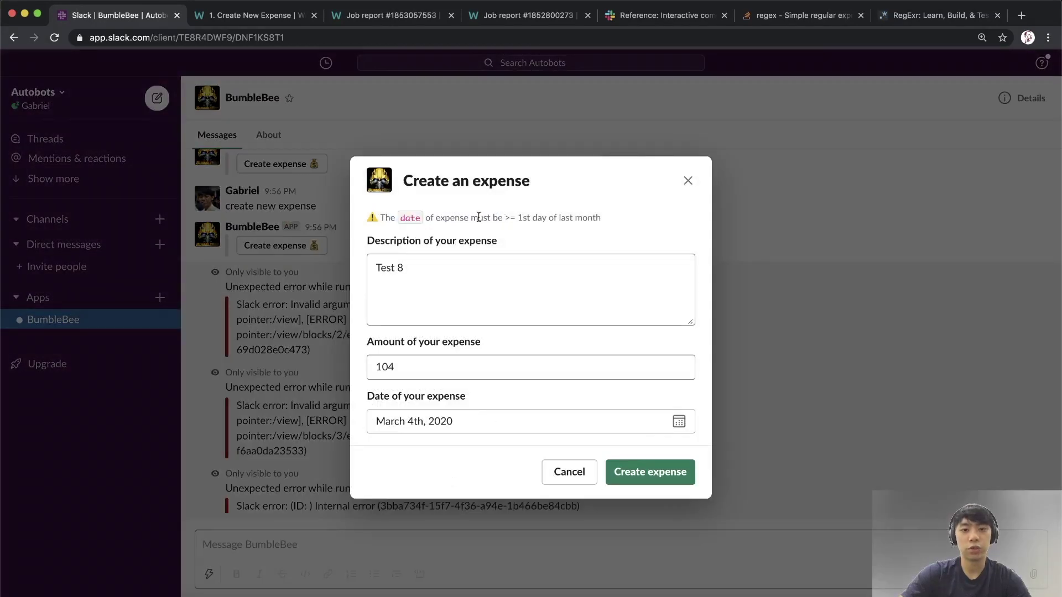
{"action": "left_click", "coordinate": [450, 422]}
{"action": "left_click", "coordinate": [574, 403]}
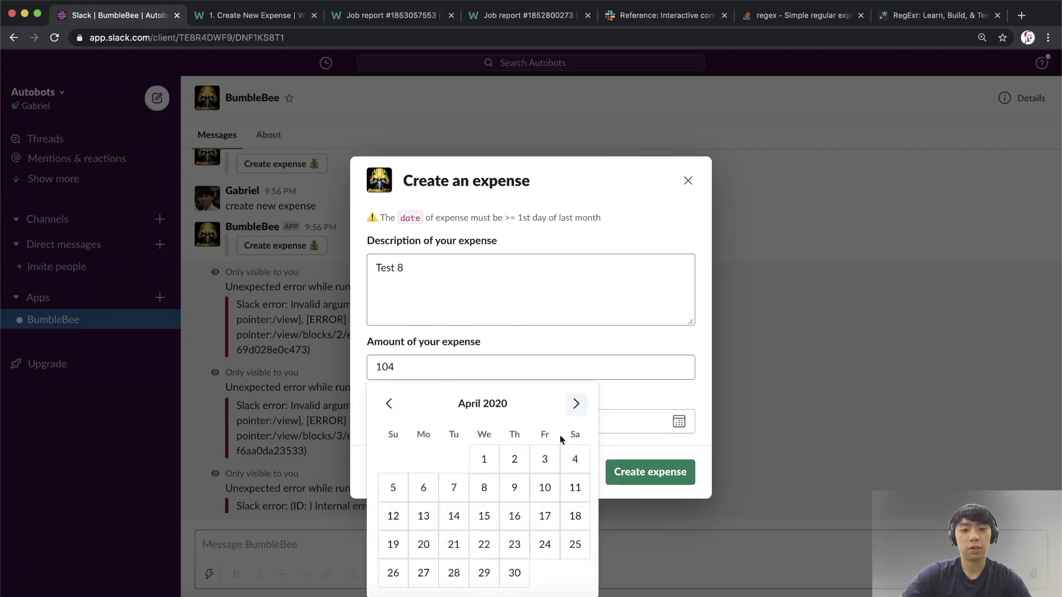
{"action": "left_click", "coordinate": [514, 516]}
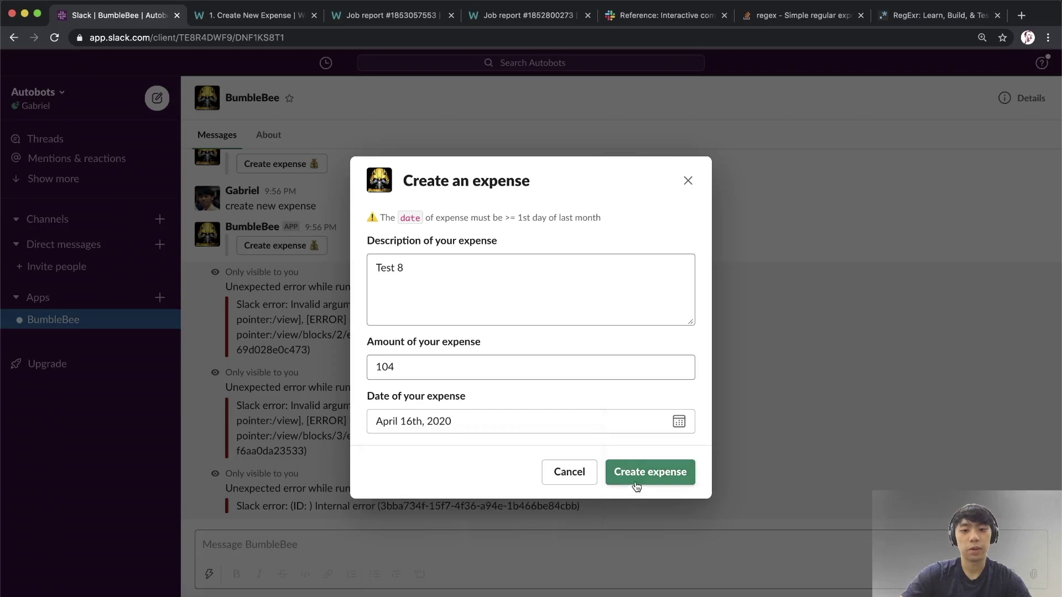
{"action": "left_click", "coordinate": [636, 485]}
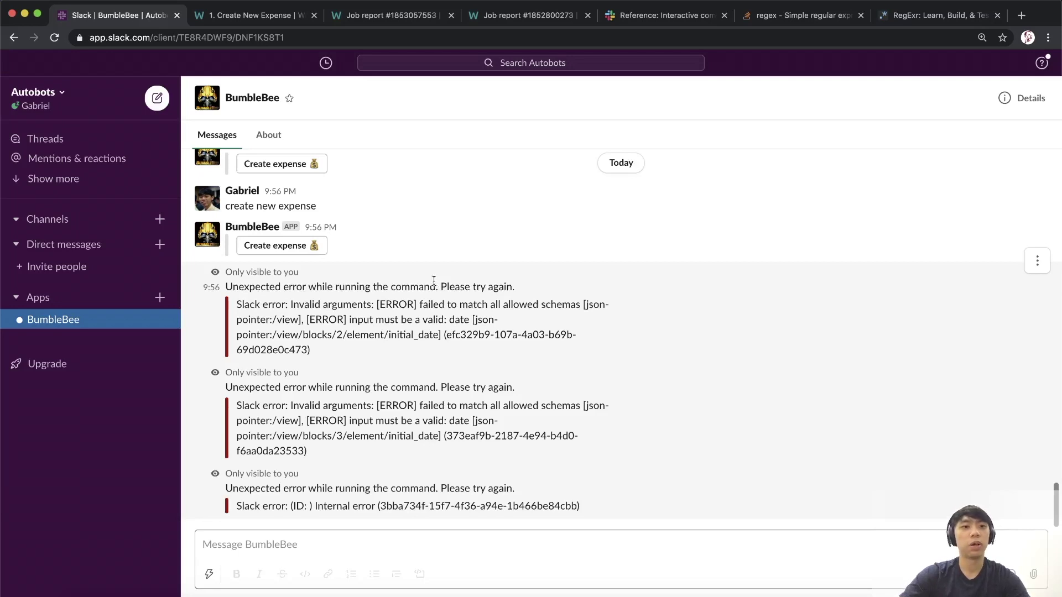
- Return to the Create New Expense job list in Workato, refresh it and open the latest job in a tab beside the recipe
{"action": "left_click", "coordinate": [249, 16]}
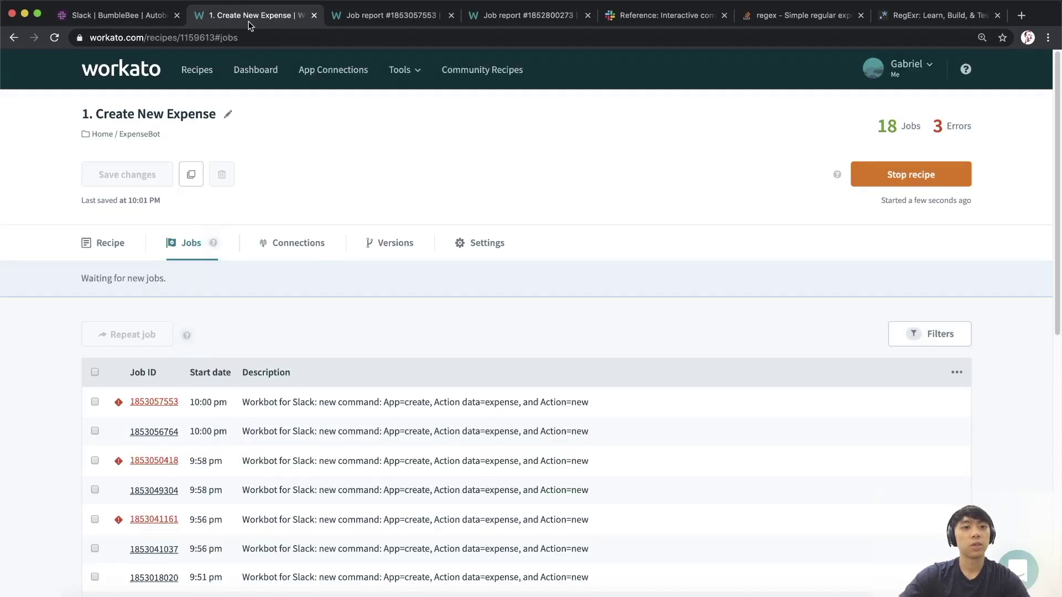
{"action": "key", "text": "super+r"}
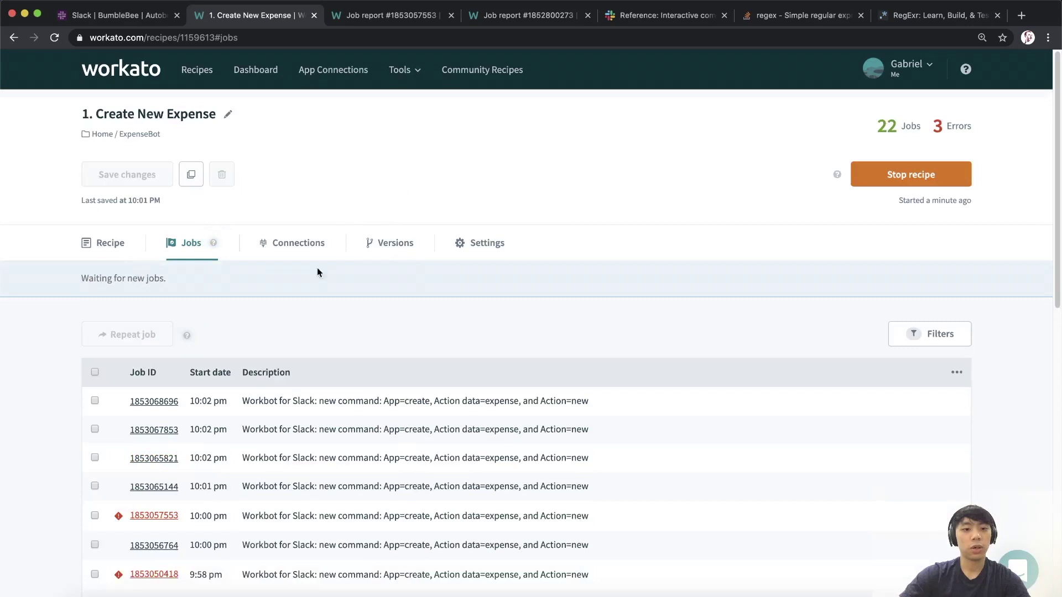
{"action": "right_click", "coordinate": [150, 399]}
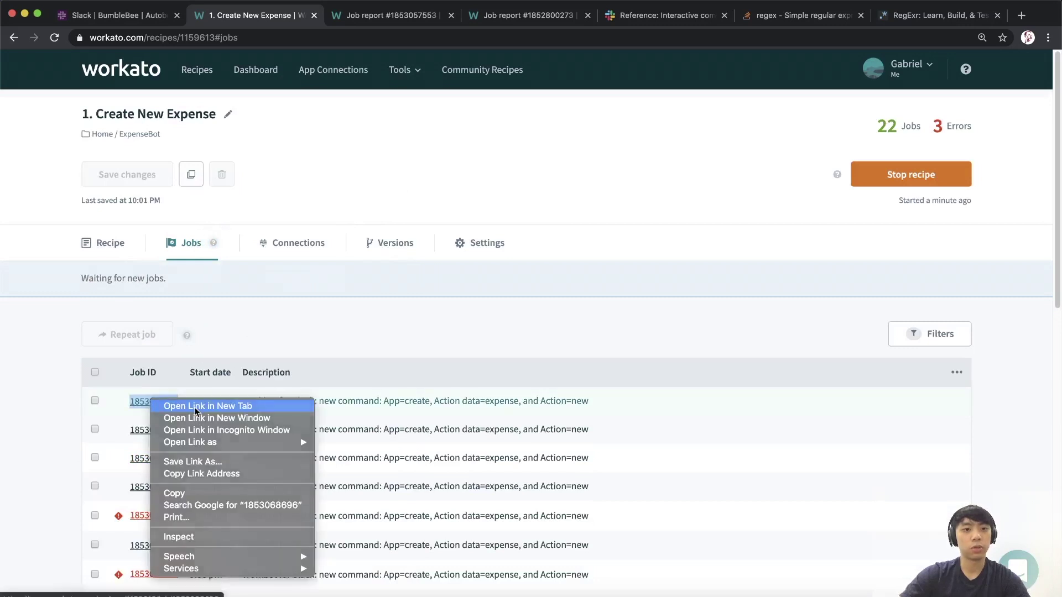
{"action": "left_click", "coordinate": [195, 407]}
{"action": "left_click", "coordinate": [474, 18]}
{"action": "left_click_drag", "start_coordinate": [474, 18], "coordinate": [357, 19]}
- Close the two older job reports and the Slack reference, regex and RegExr tabs, discarding RegExr's unsaved changes
{"action": "left_click", "coordinate": [467, 16]}
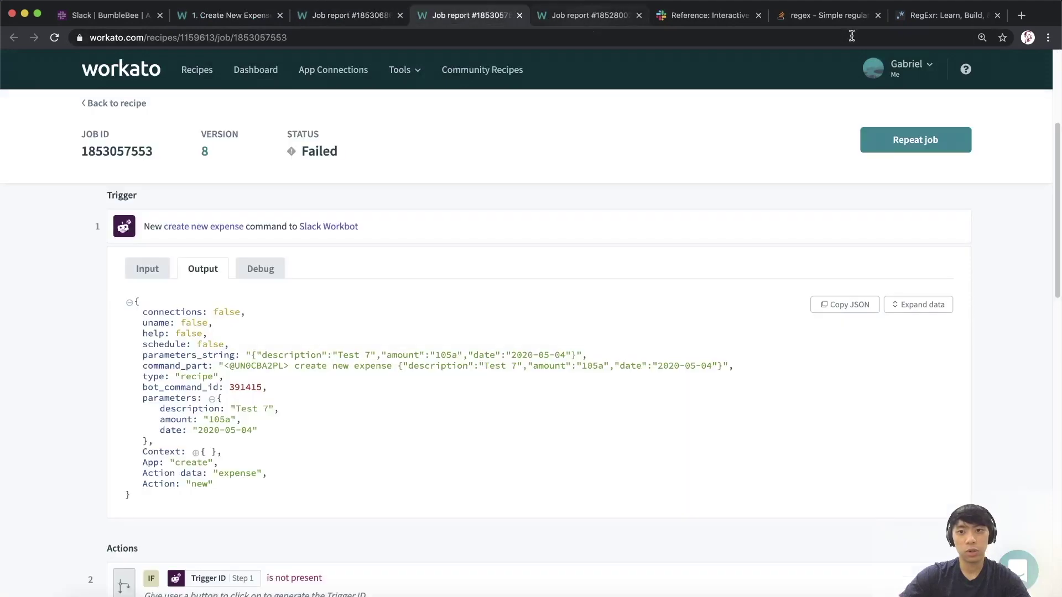
{"action": "left_click", "coordinate": [961, 18]}
{"action": "key", "text": "super+w"}
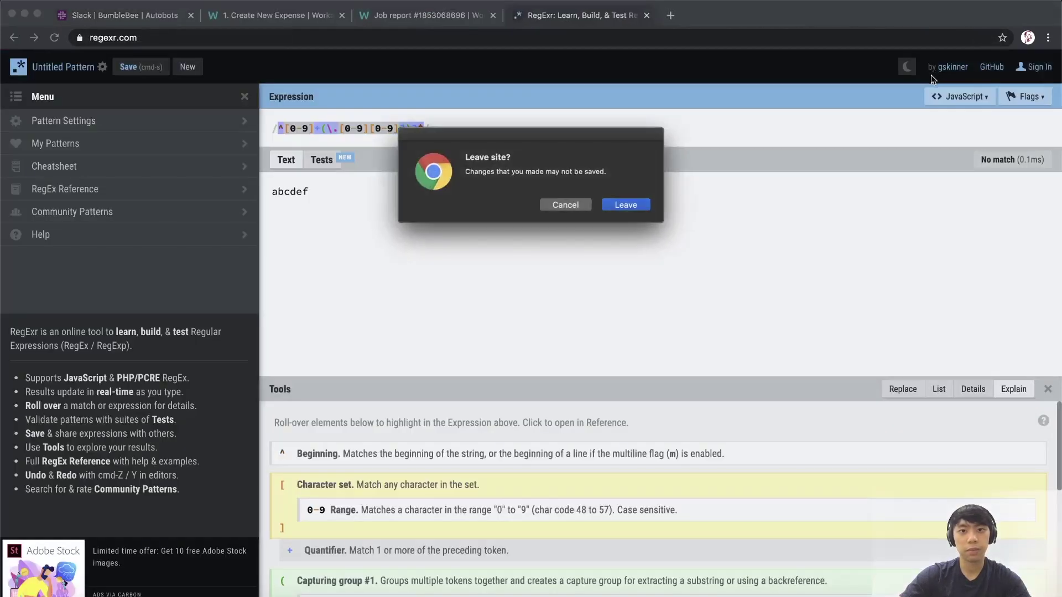
{"action": "left_click", "coordinate": [647, 202]}
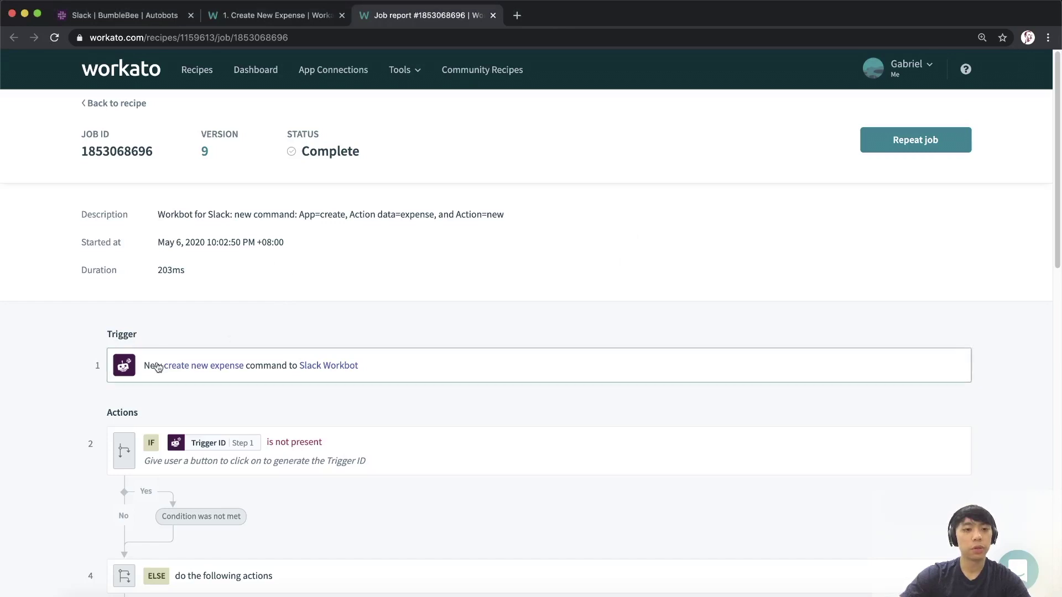
- Examine the description, amount and date in the trigger's output parameters of the latest job, then collapse the trigger
{"action": "left_click", "coordinate": [200, 371]}
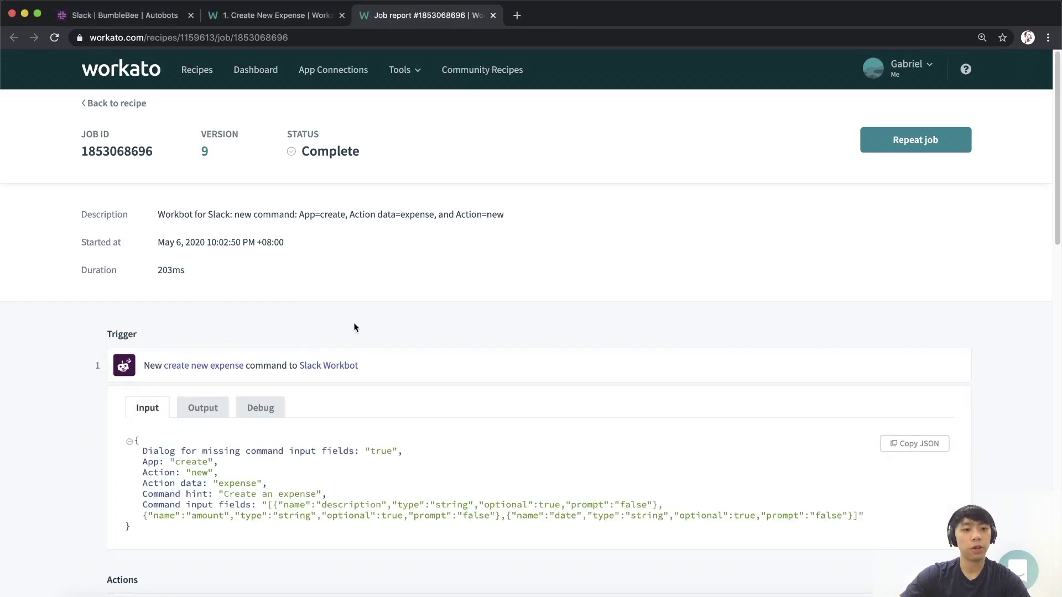
{"action": "left_click", "coordinate": [203, 420]}
{"action": "scroll", "coordinate": [297, 346], "scroll_direction": "down", "scroll_amount": 2}
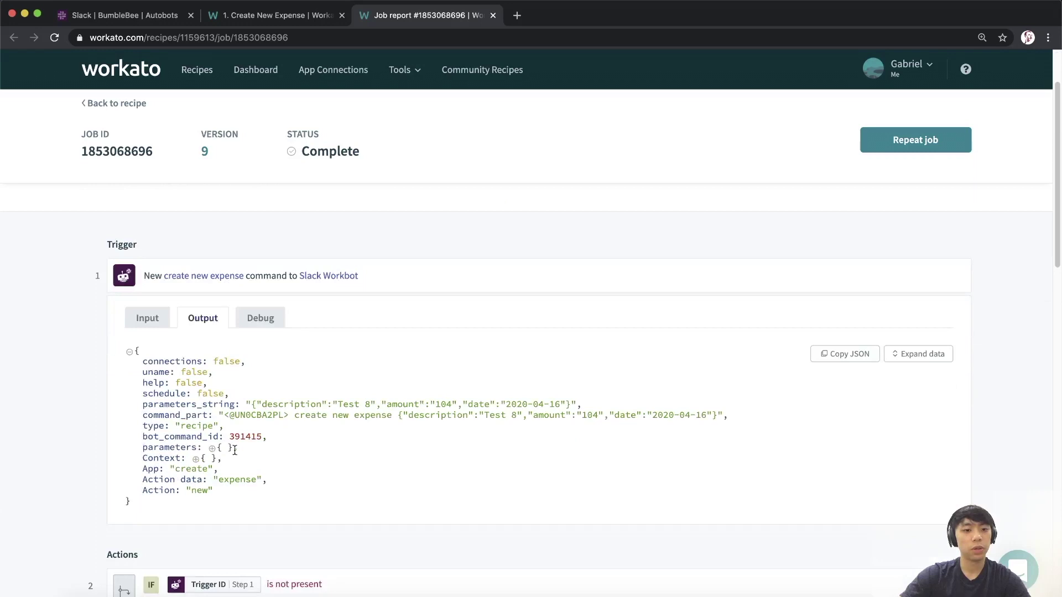
{"action": "left_click", "coordinate": [212, 448]}
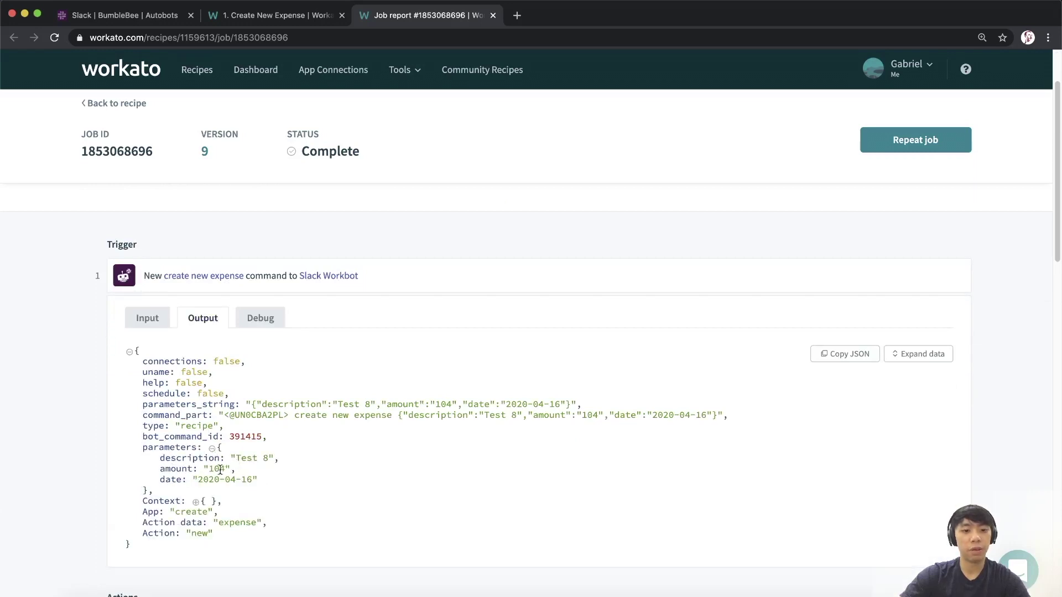
{"action": "left_click", "coordinate": [254, 288]}
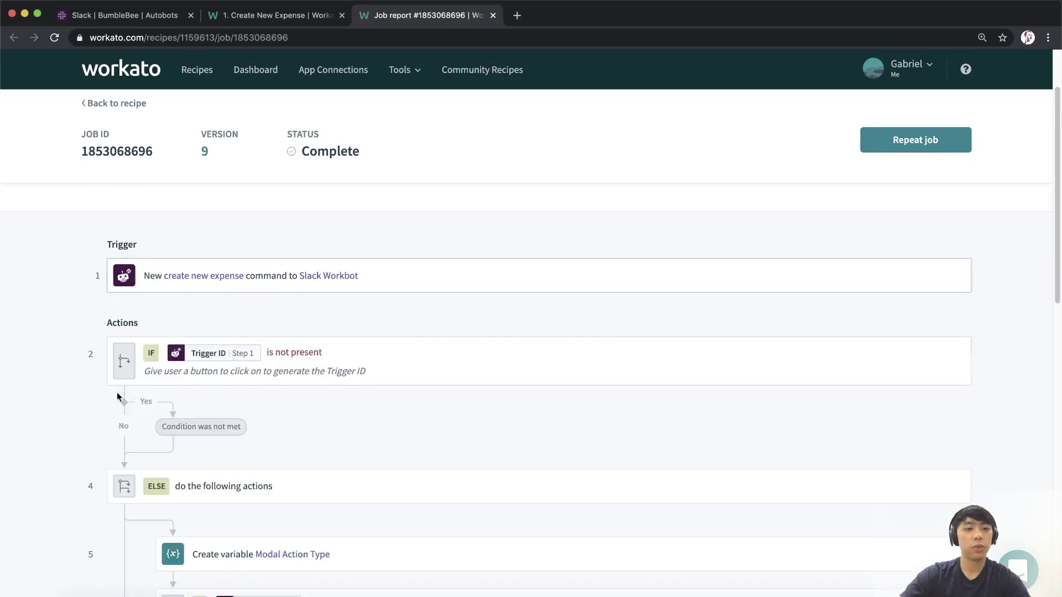
- Examine the Modal Action Type update in step 7 and the outcomes of the conditions in steps 9, 11 and 14
{"action": "scroll", "coordinate": [99, 384], "scroll_direction": "down", "scroll_amount": 3}
{"action": "scroll", "coordinate": [100, 389], "scroll_direction": "down", "scroll_amount": 5}
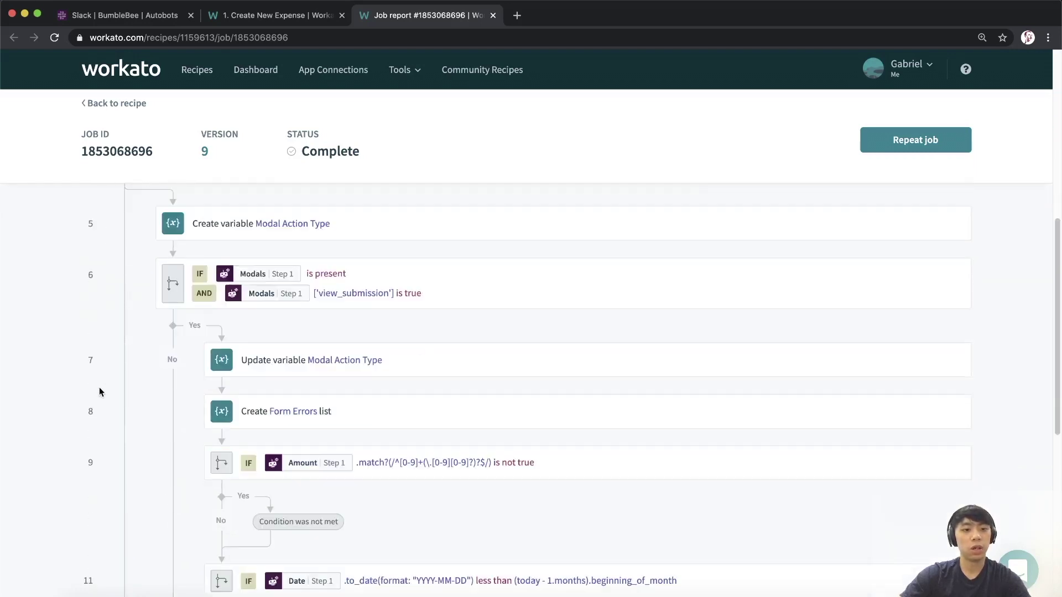
{"action": "scroll", "coordinate": [101, 392], "scroll_direction": "up", "scroll_amount": 2}
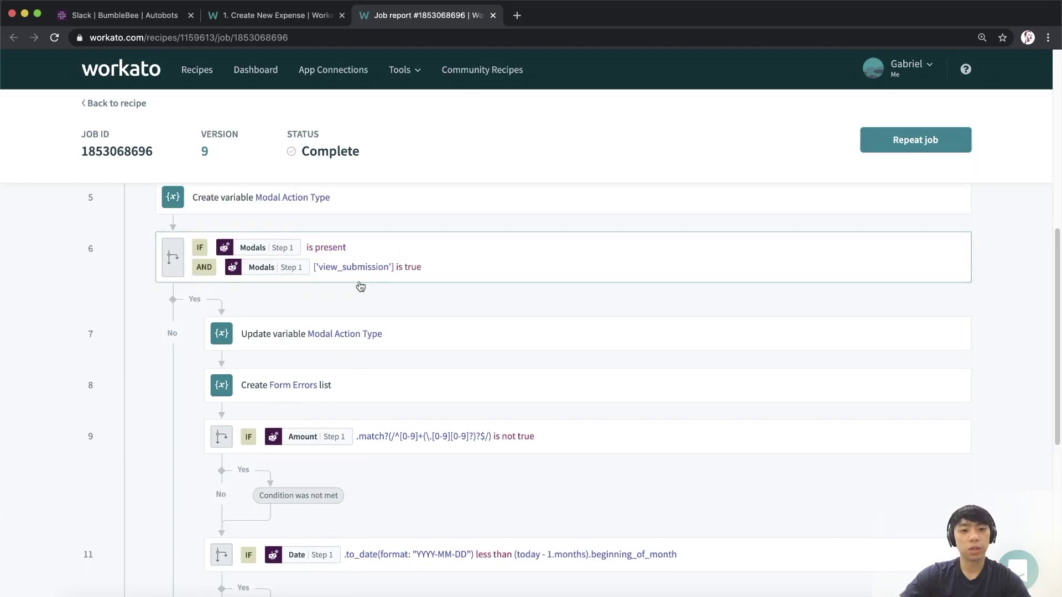
{"action": "left_click", "coordinate": [331, 338]}
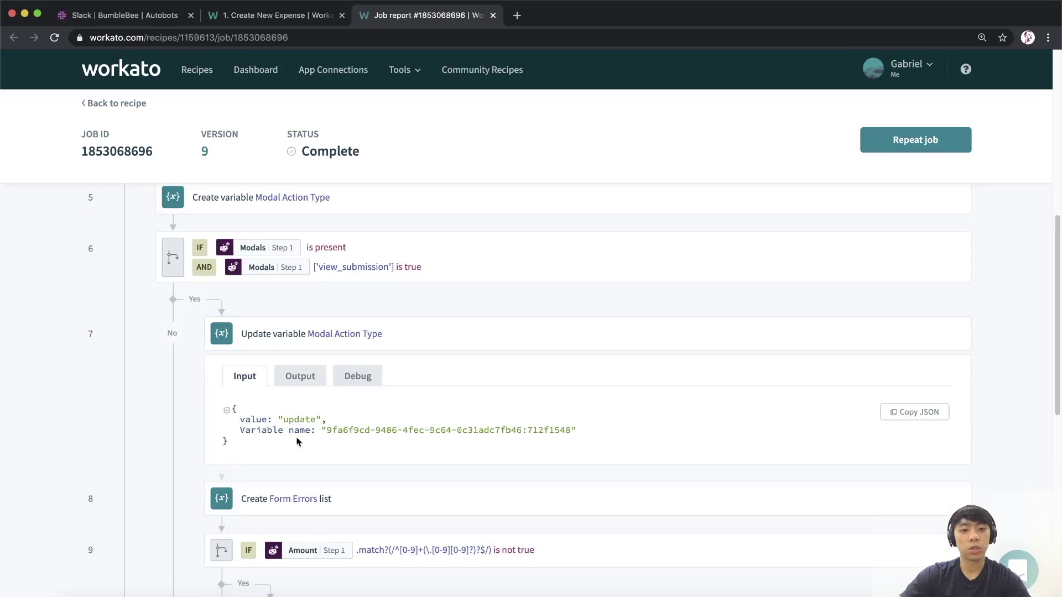
{"action": "double_click", "coordinate": [291, 420]}
{"action": "scroll", "coordinate": [328, 432], "scroll_direction": "down", "scroll_amount": 5}
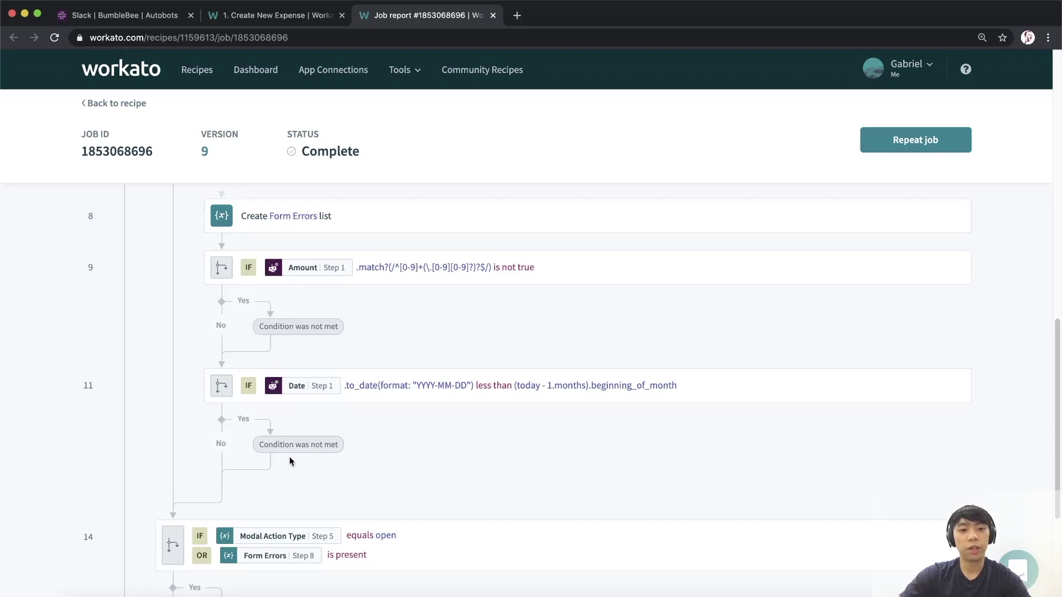
{"action": "scroll", "coordinate": [302, 435], "scroll_direction": "down", "scroll_amount": 3}
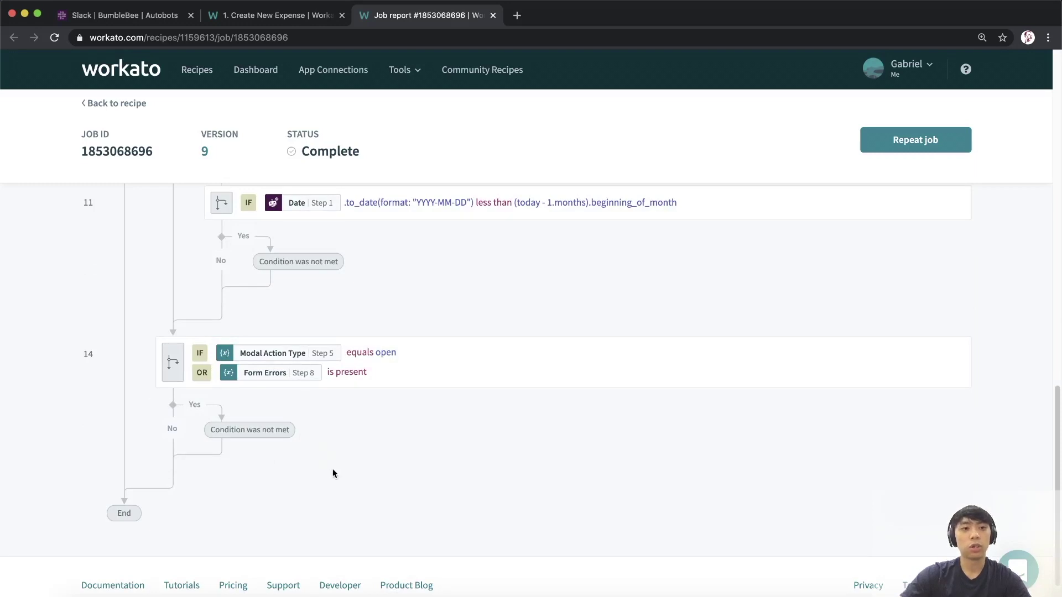
- Return to the Create New Expense recipe's step view and stop the running recipe
{"action": "left_click", "coordinate": [286, 18]}
{"action": "left_click", "coordinate": [108, 243]}
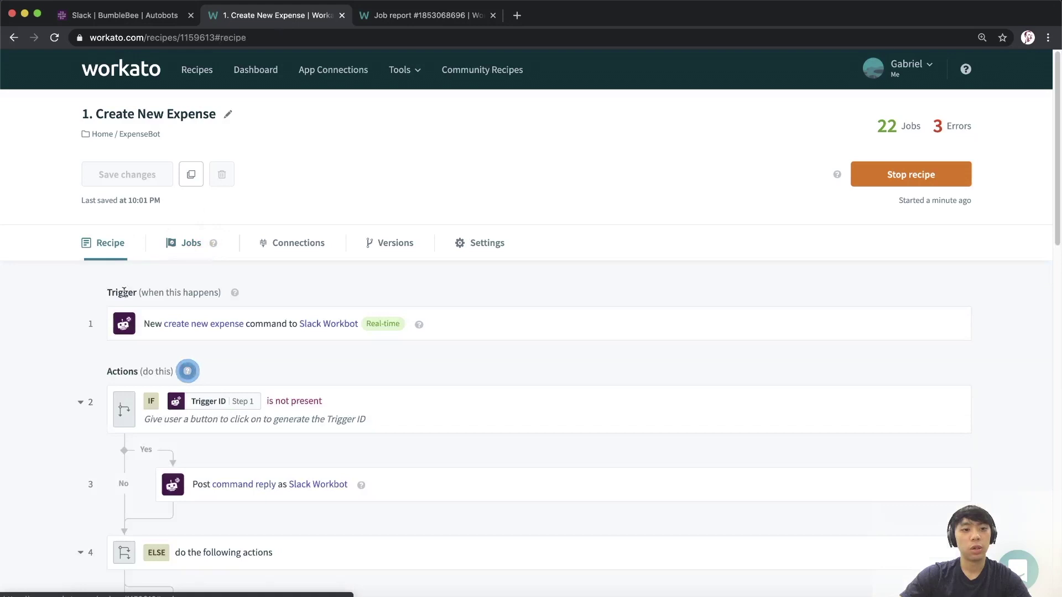
{"action": "scroll", "coordinate": [122, 308], "scroll_direction": "down", "scroll_amount": 10}
{"action": "left_click", "coordinate": [914, 75]}
- Add an IF/ELSE condition directly after the step 14 IF block, below the modal view action
{"action": "scroll", "coordinate": [564, 322], "scroll_direction": "down", "scroll_amount": 8}
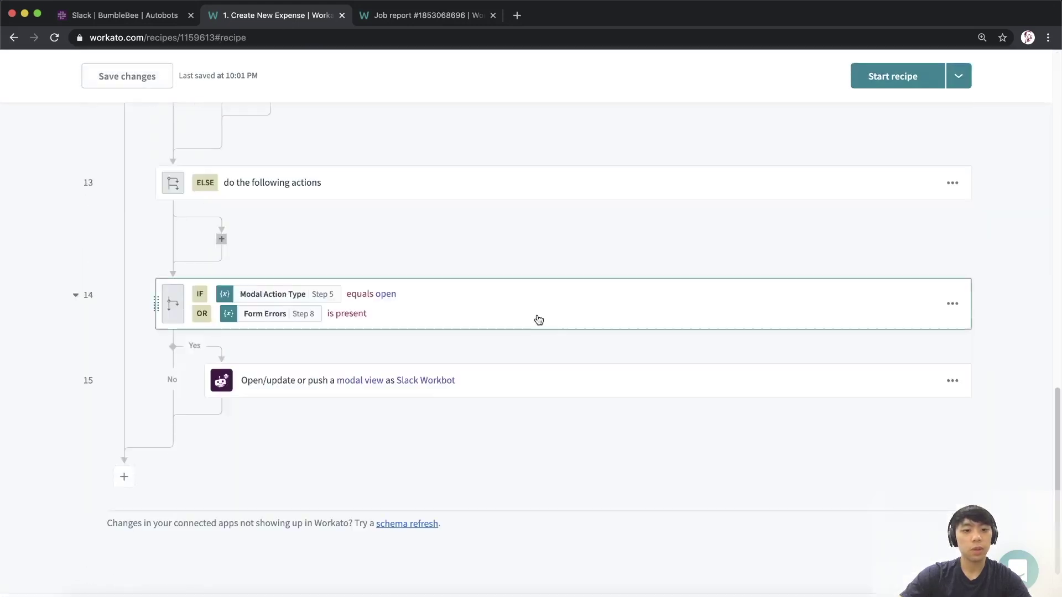
{"action": "scroll", "coordinate": [550, 320], "scroll_direction": "down", "scroll_amount": 1}
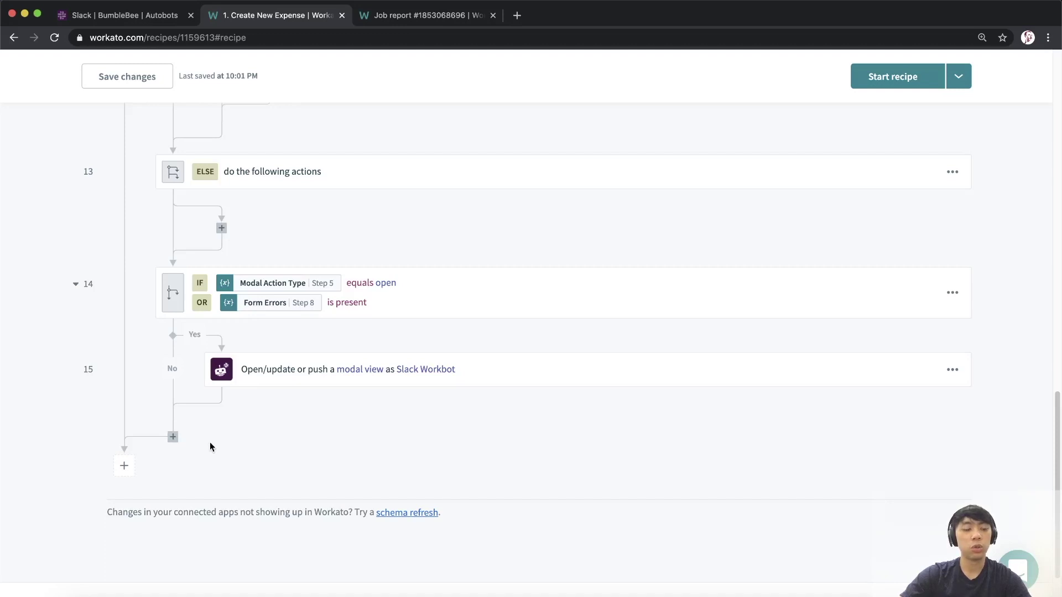
{"action": "scroll", "coordinate": [249, 409], "scroll_direction": "down", "scroll_amount": 1}
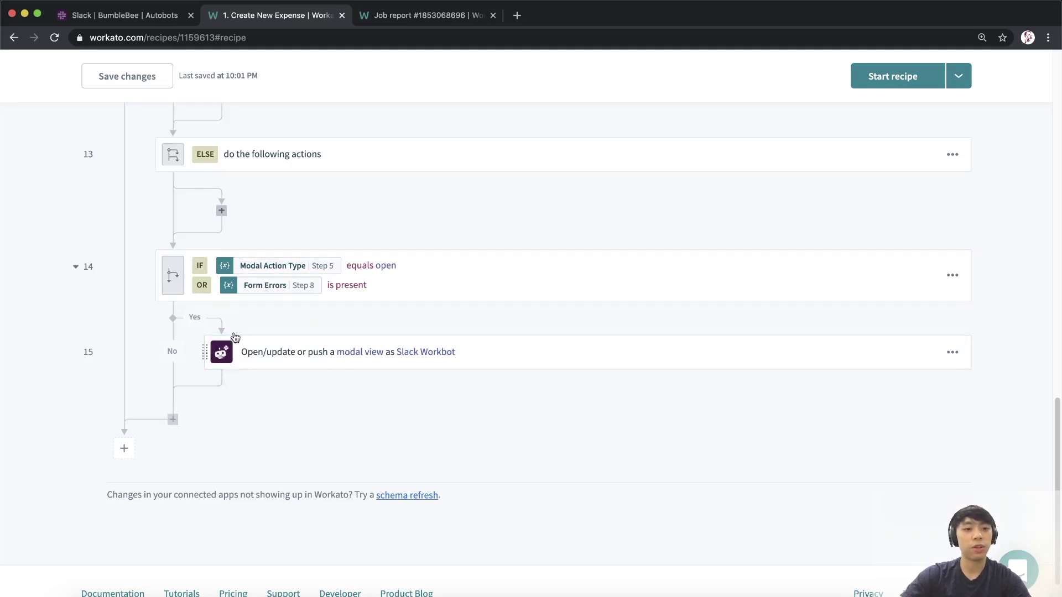
{"action": "scroll", "coordinate": [199, 387], "scroll_direction": "down", "scroll_amount": 1}
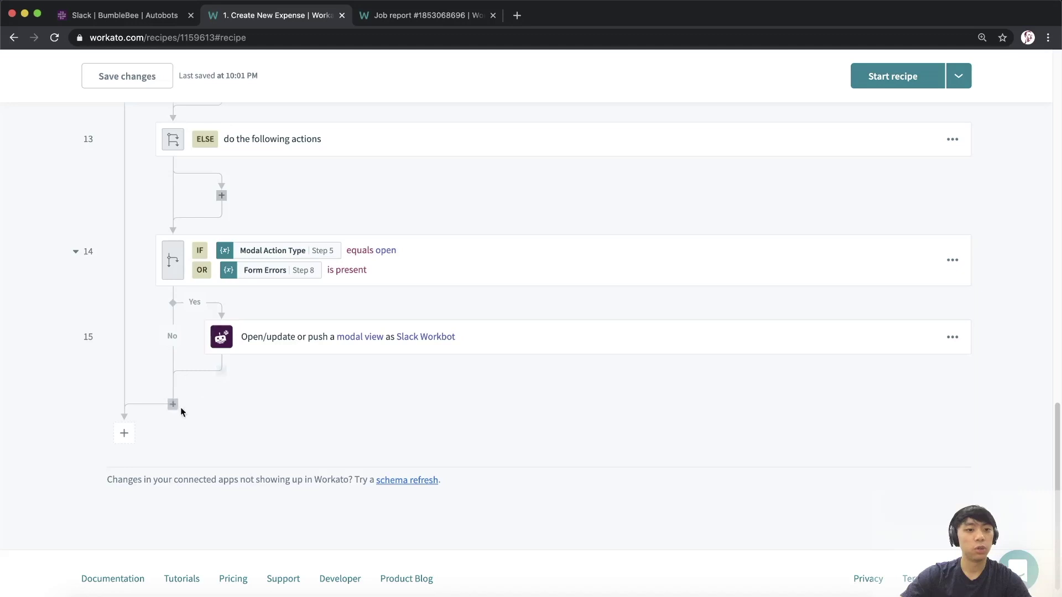
{"action": "left_click", "coordinate": [173, 405]}
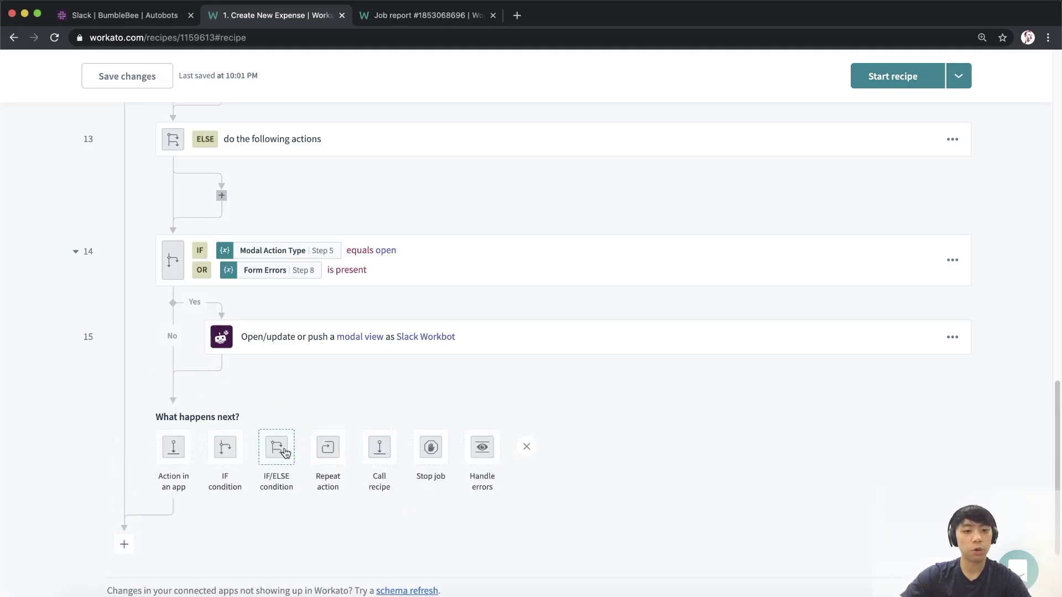
{"action": "left_click", "coordinate": [286, 453]}
{"action": "left_click", "coordinate": [299, 407]}
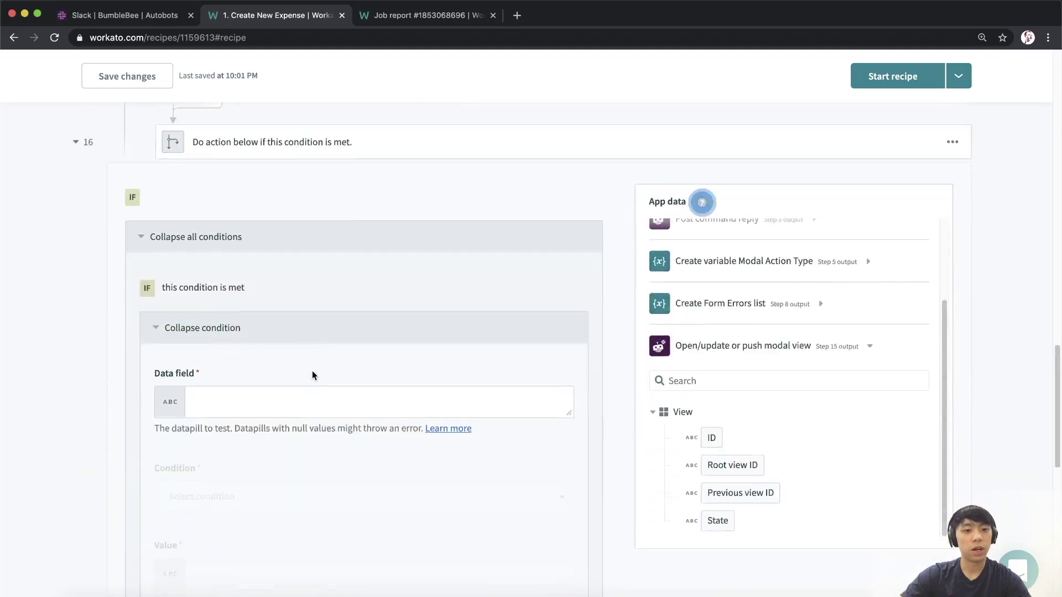
- Set the new step 16 IF condition to Modal Action Type from step 5 equals open, and collapse the step
{"action": "scroll", "coordinate": [268, 244], "scroll_direction": "up", "scroll_amount": 4}
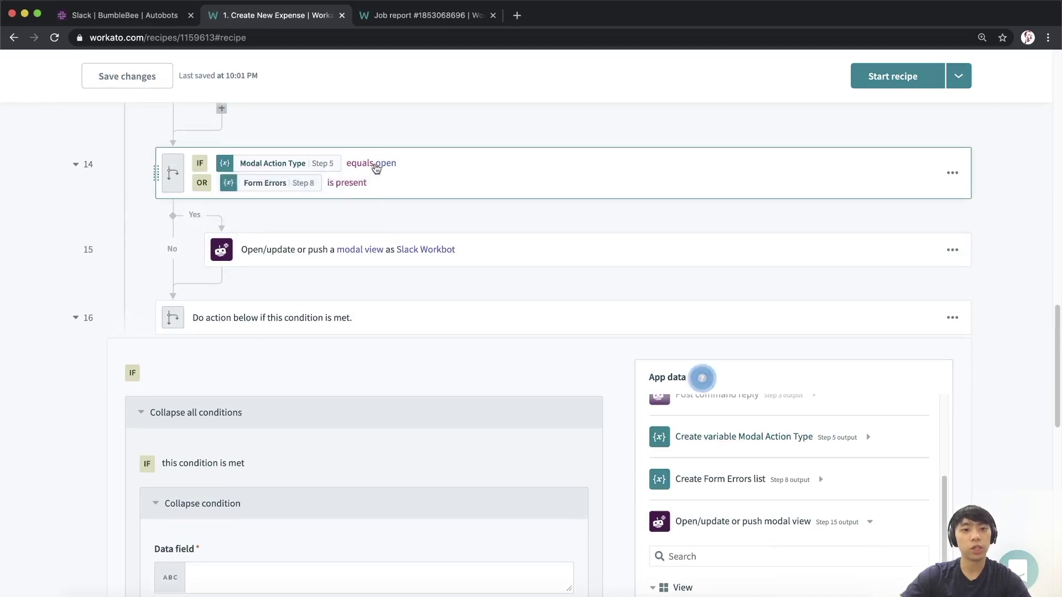
{"action": "scroll", "coordinate": [318, 304], "scroll_direction": "down", "scroll_amount": 3}
{"action": "left_click", "coordinate": [216, 413]}
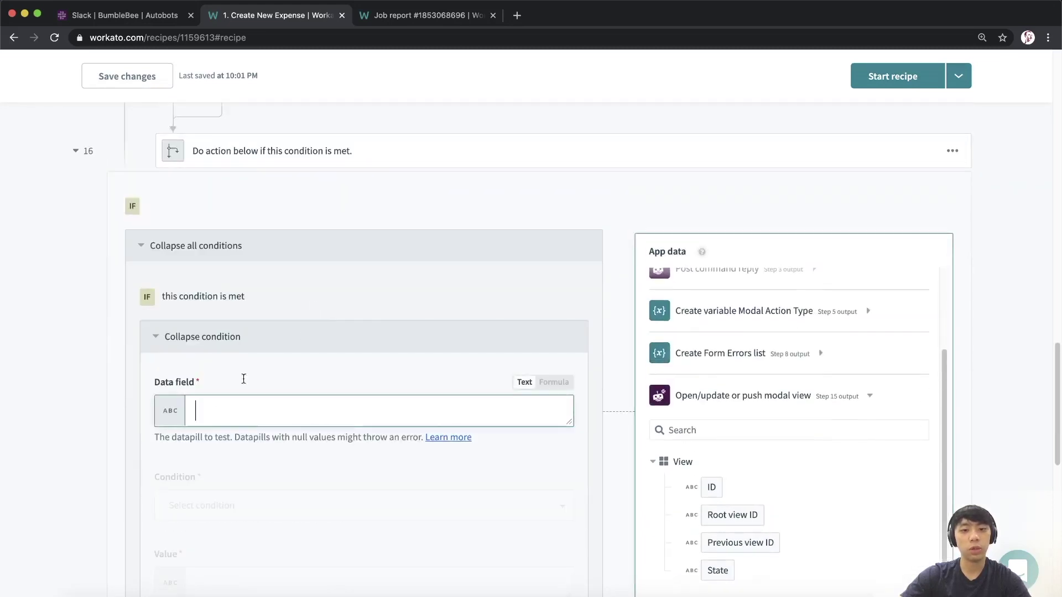
{"action": "scroll", "coordinate": [382, 297], "scroll_direction": "down", "scroll_amount": 2}
{"action": "left_click", "coordinate": [788, 245]}
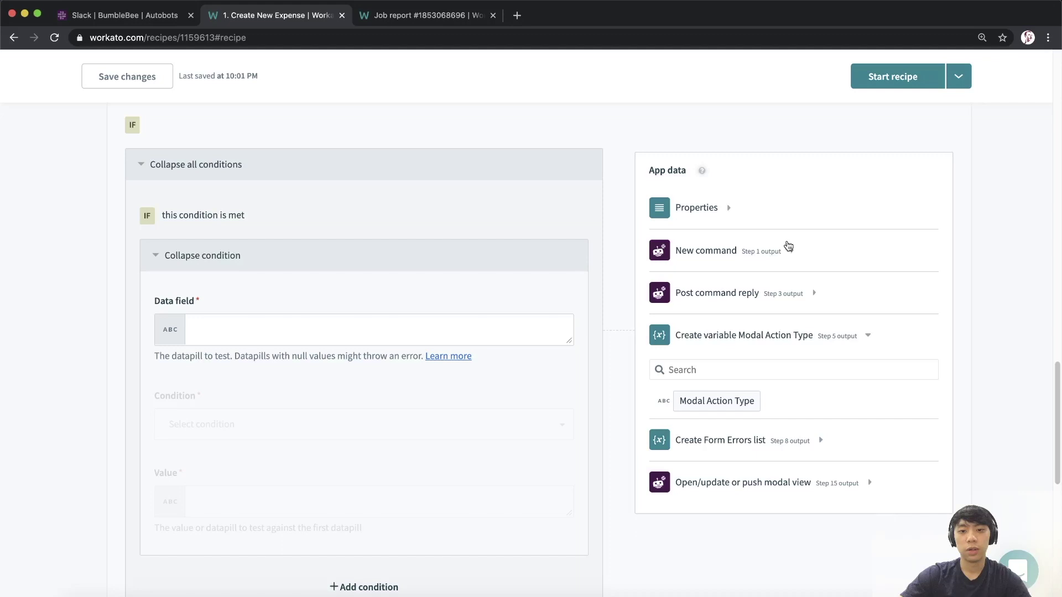
{"action": "left_click", "coordinate": [731, 402]}
{"action": "left_click", "coordinate": [334, 432]}
{"action": "type", "text": "equ"}
{"action": "left_click", "coordinate": [276, 465]}
{"action": "left_click", "coordinate": [268, 490]}
{"action": "type", "text": "open"}
{"action": "scroll", "coordinate": [366, 410], "scroll_direction": "up", "scroll_amount": 2}
{"action": "scroll", "coordinate": [427, 267], "scroll_direction": "up", "scroll_amount": 2}
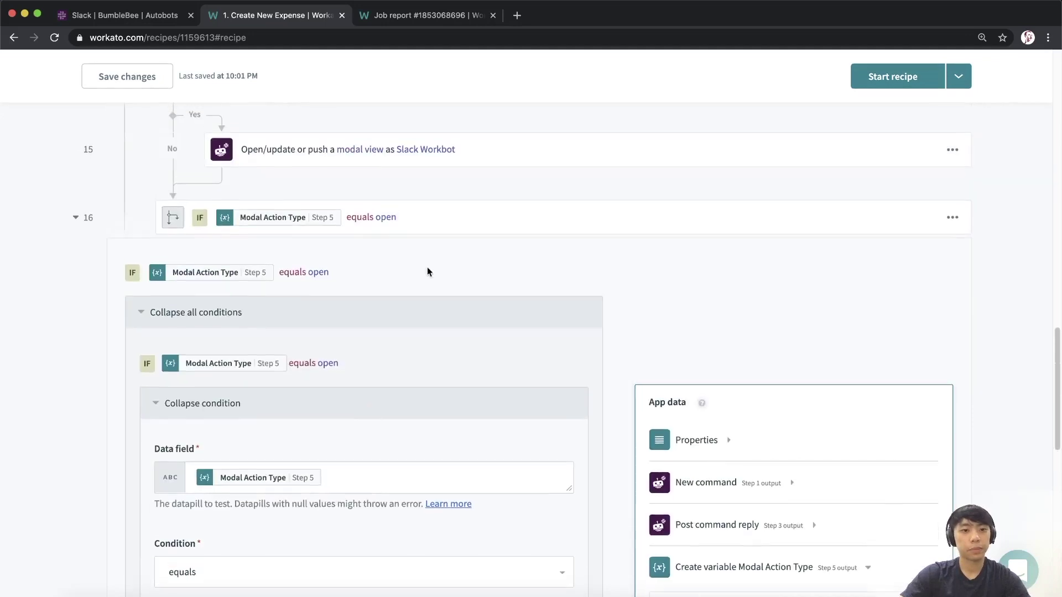
{"action": "left_click", "coordinate": [453, 224]}
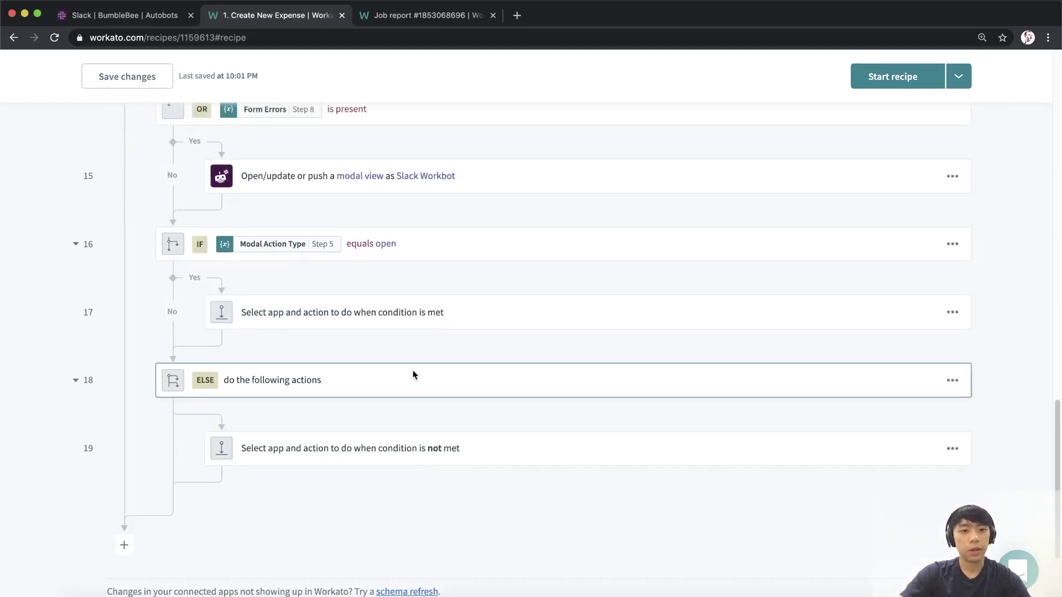
- Reopen step 16 and add an OR condition whose data field is a formula with the Form Errors list from step 8
{"action": "scroll", "coordinate": [412, 376], "scroll_direction": "up", "scroll_amount": 2}
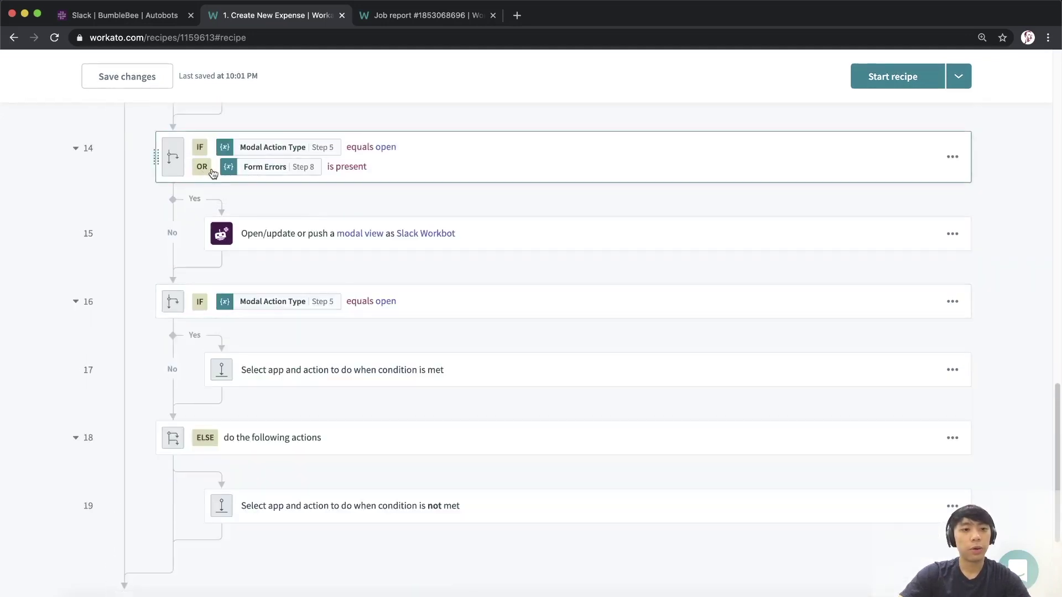
{"action": "left_click", "coordinate": [358, 310]}
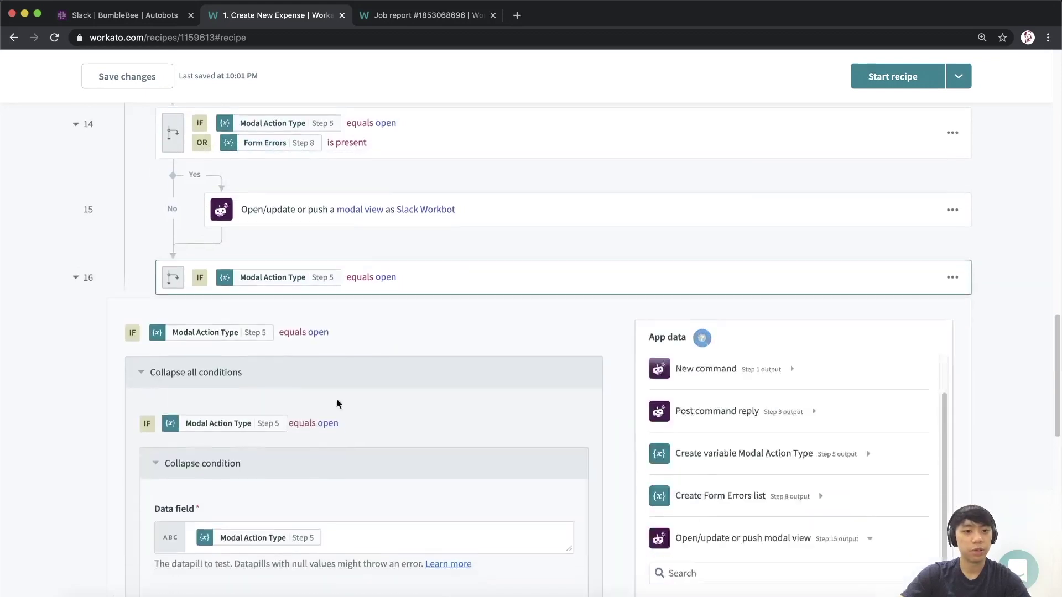
{"action": "scroll", "coordinate": [362, 369], "scroll_direction": "down", "scroll_amount": 10}
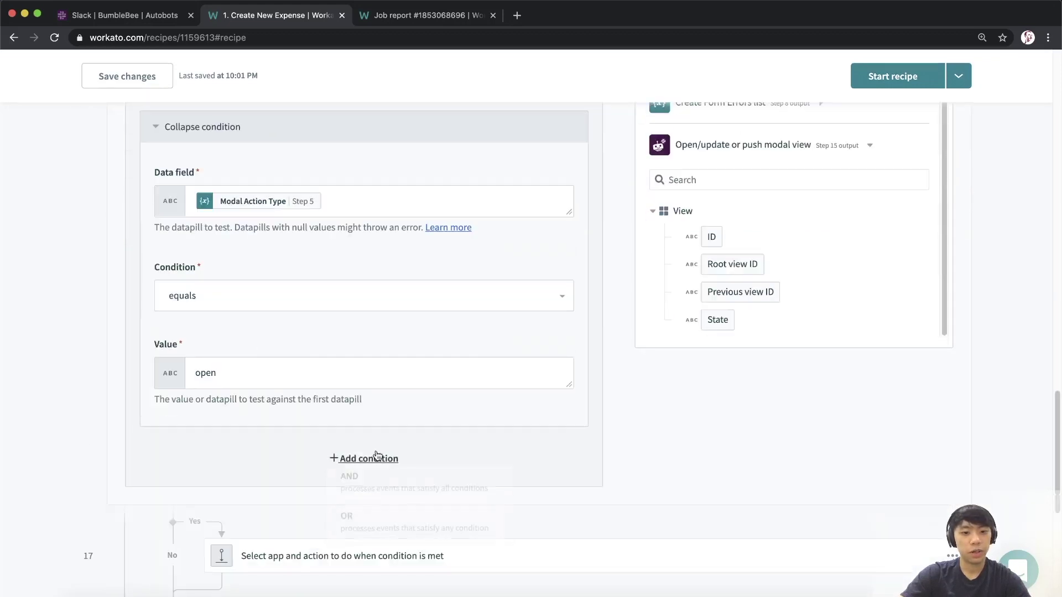
{"action": "left_click", "coordinate": [376, 456]}
{"action": "left_click", "coordinate": [405, 419]}
{"action": "left_click", "coordinate": [271, 458]}
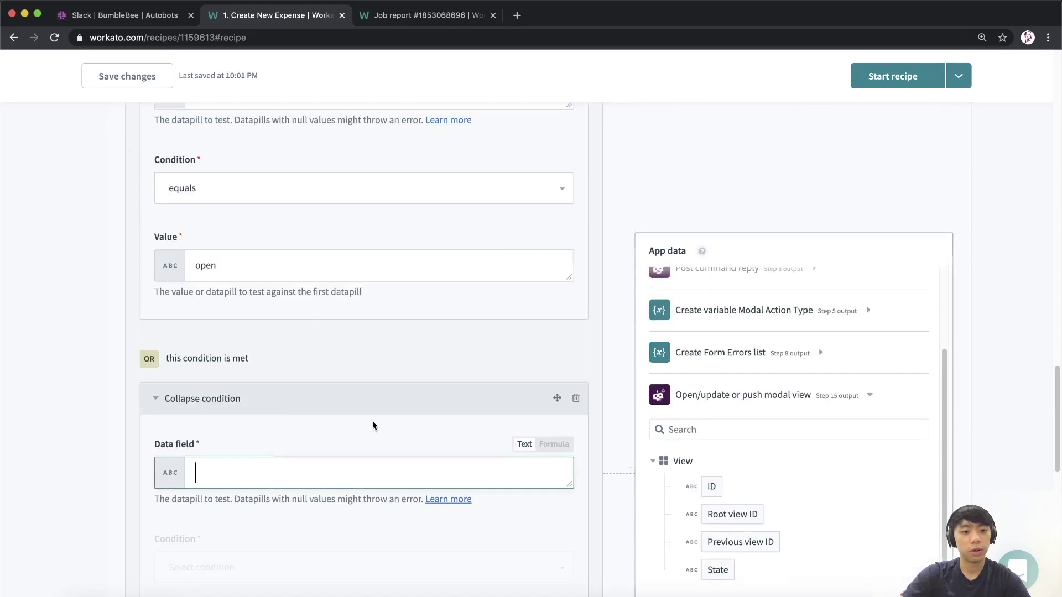
{"action": "left_click", "coordinate": [761, 332]}
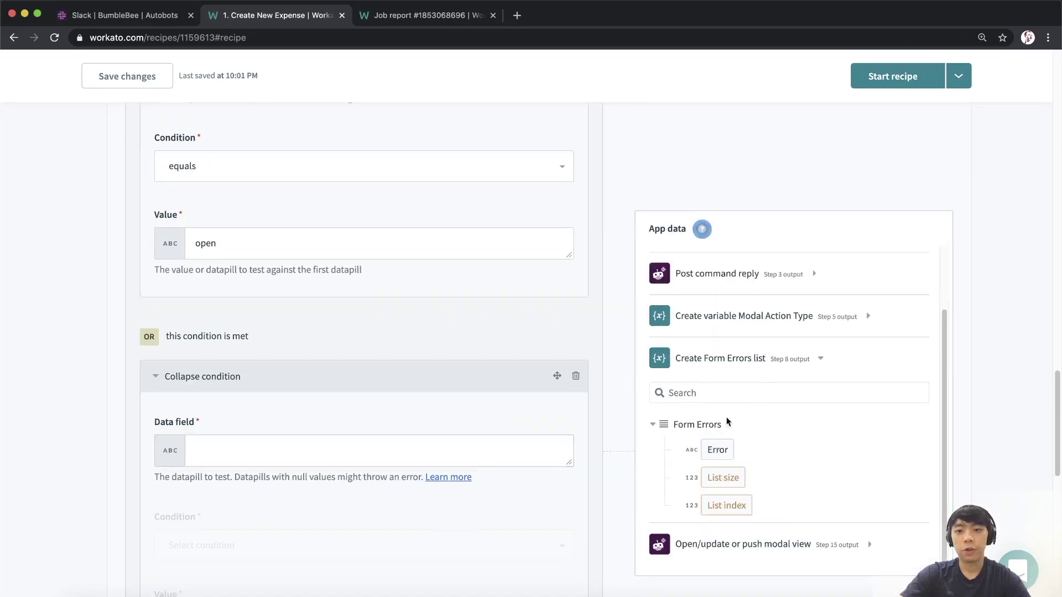
{"action": "type", "text": "="}
{"action": "left_click", "coordinate": [698, 424]}
- Set the Form Errors condition to is present and collapse step 16
{"action": "scroll", "coordinate": [372, 415], "scroll_direction": "down", "scroll_amount": 4}
{"action": "left_click", "coordinate": [234, 332]}
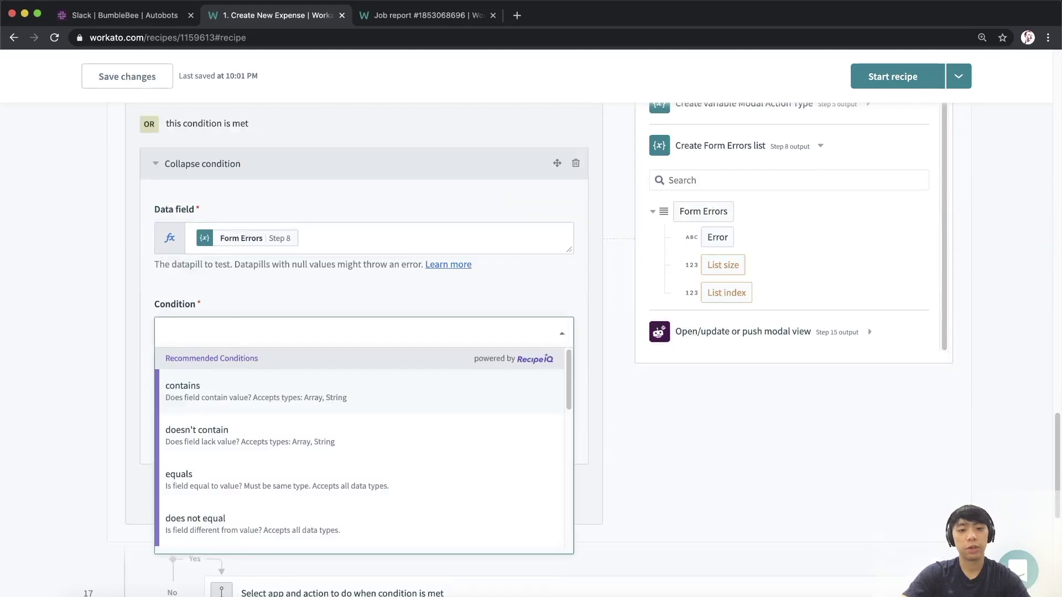
{"action": "type", "text": "is present"}
{"action": "key", "text": "Return"}
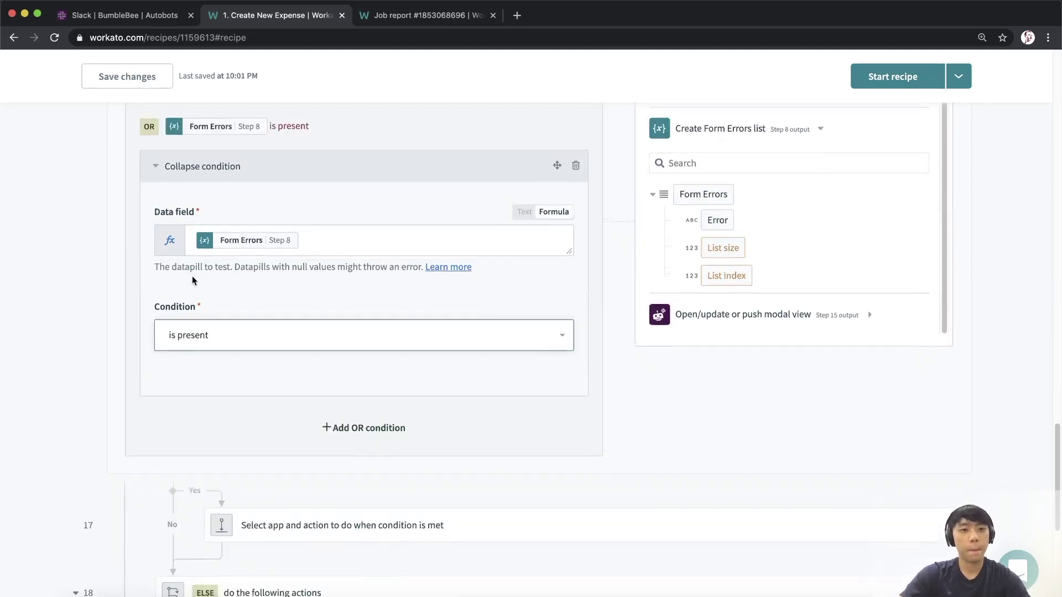
{"action": "scroll", "coordinate": [385, 296], "scroll_direction": "up", "scroll_amount": 10}
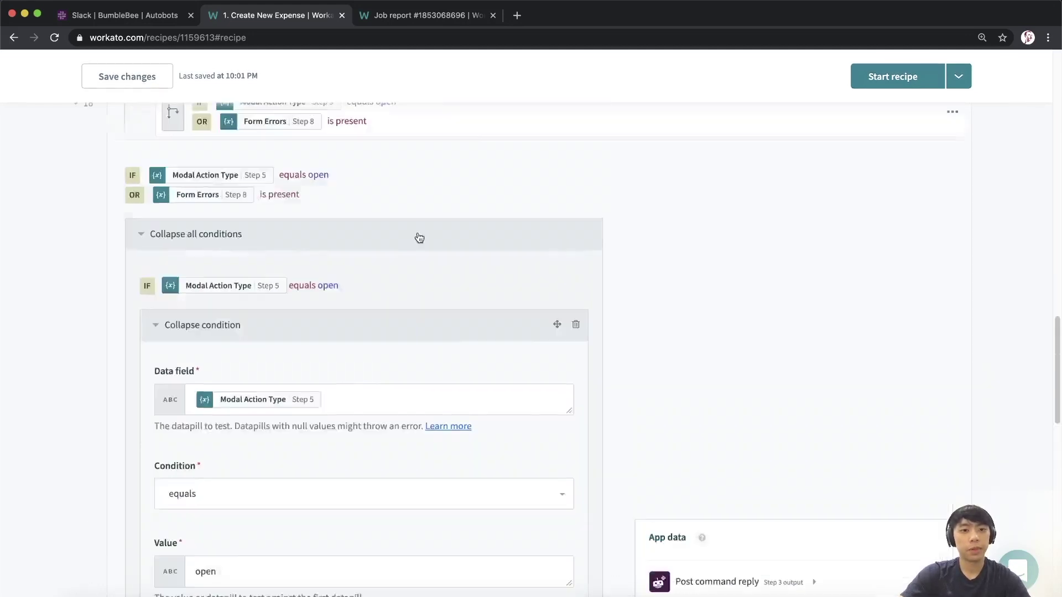
{"action": "scroll", "coordinate": [420, 238], "scroll_direction": "up", "scroll_amount": 5}
{"action": "left_click", "coordinate": [422, 362]}
- Move the Open/update or push modal view action into the new IF's Yes branch and delete the emptied step 14 IF condition
{"action": "scroll", "coordinate": [409, 354], "scroll_direction": "down", "scroll_amount": 2}
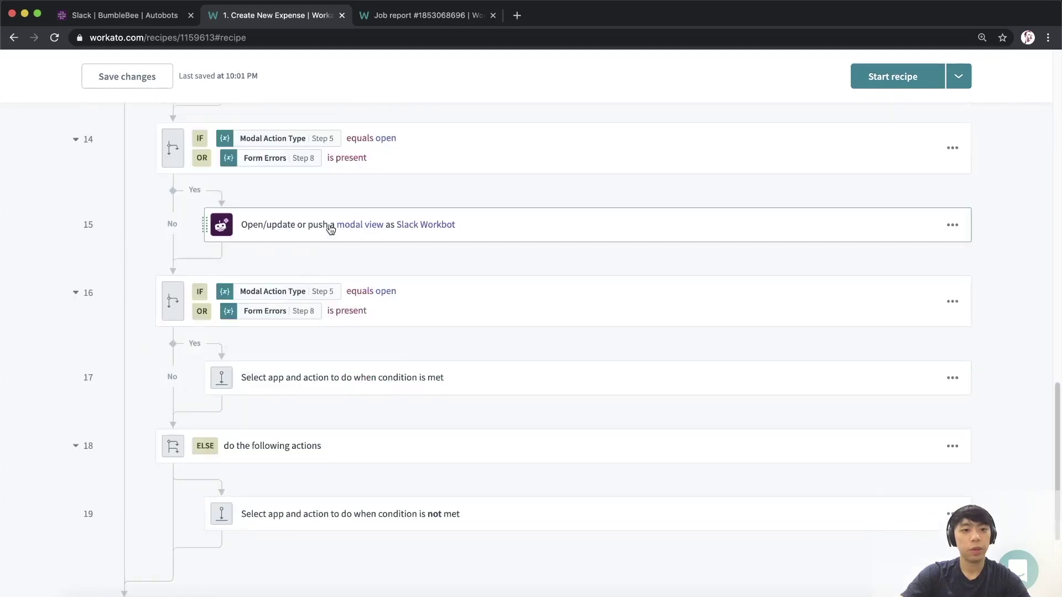
{"action": "left_click_drag", "start_coordinate": [330, 229], "coordinate": [437, 340]}
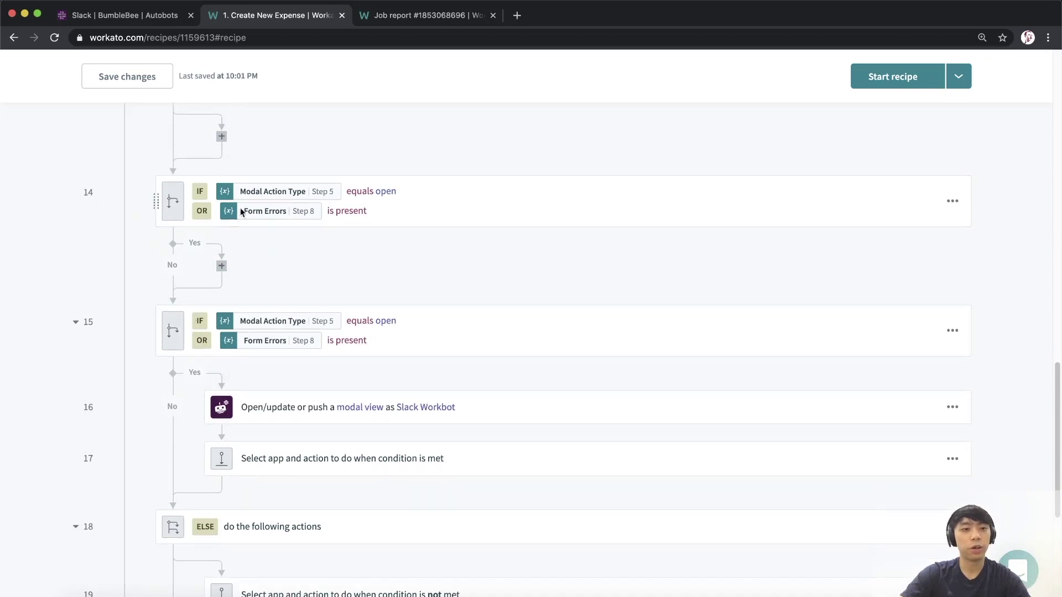
{"action": "left_click", "coordinate": [959, 205]}
{"action": "left_click", "coordinate": [908, 324]}
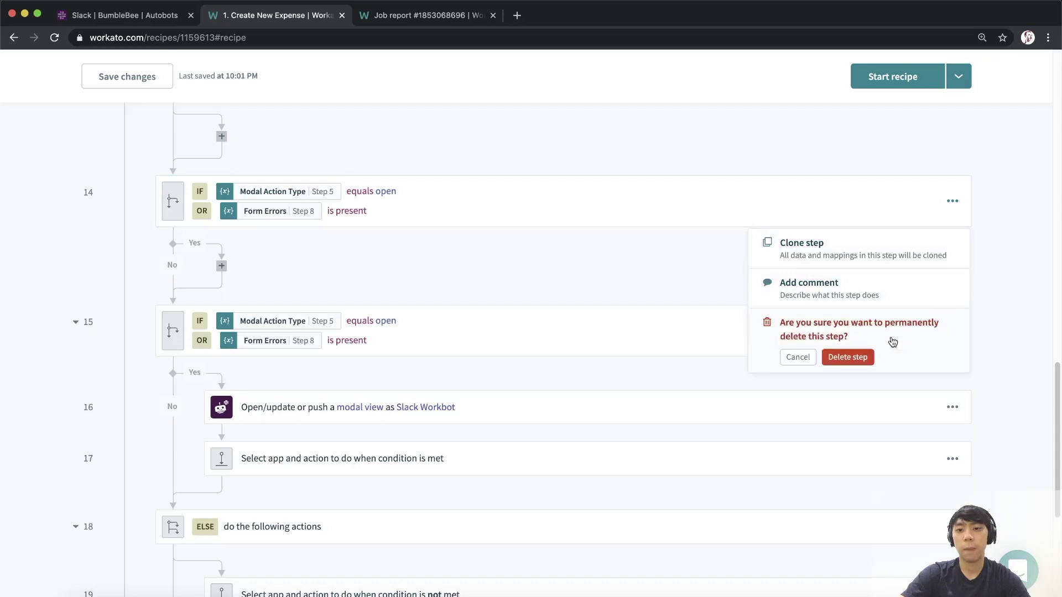
{"action": "left_click", "coordinate": [847, 357]}
- Delete the unconfigured placeholder action below the modal view action in the Yes branch
{"action": "left_click", "coordinate": [954, 330]}
{"action": "left_click", "coordinate": [858, 437]}
{"action": "left_click", "coordinate": [846, 477]}
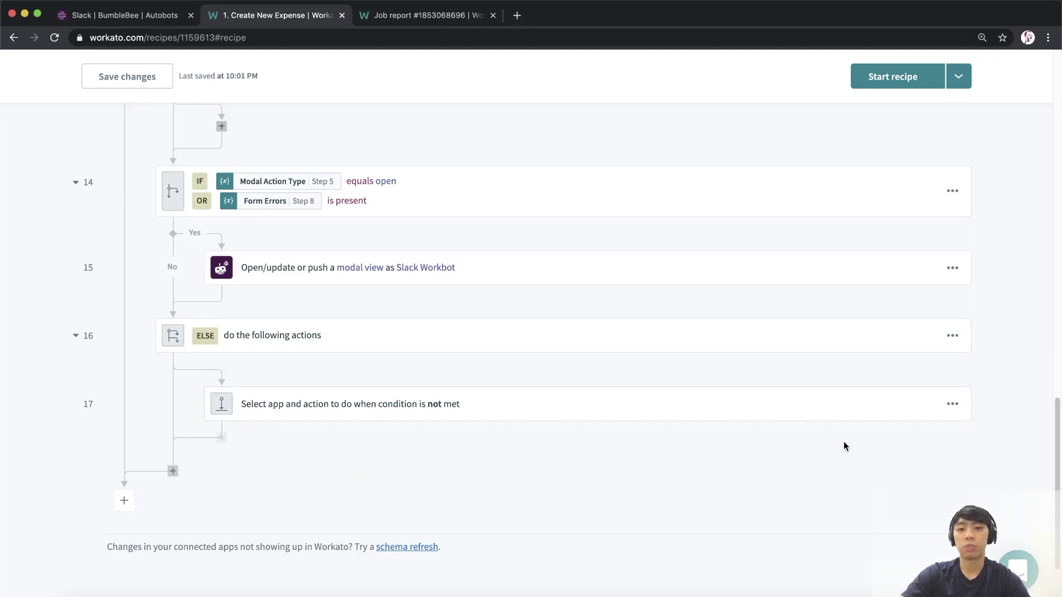
- Add the comment "All input fields are now validated, proceed" to the step 16 ELSE block
{"action": "left_click", "coordinate": [961, 337]}
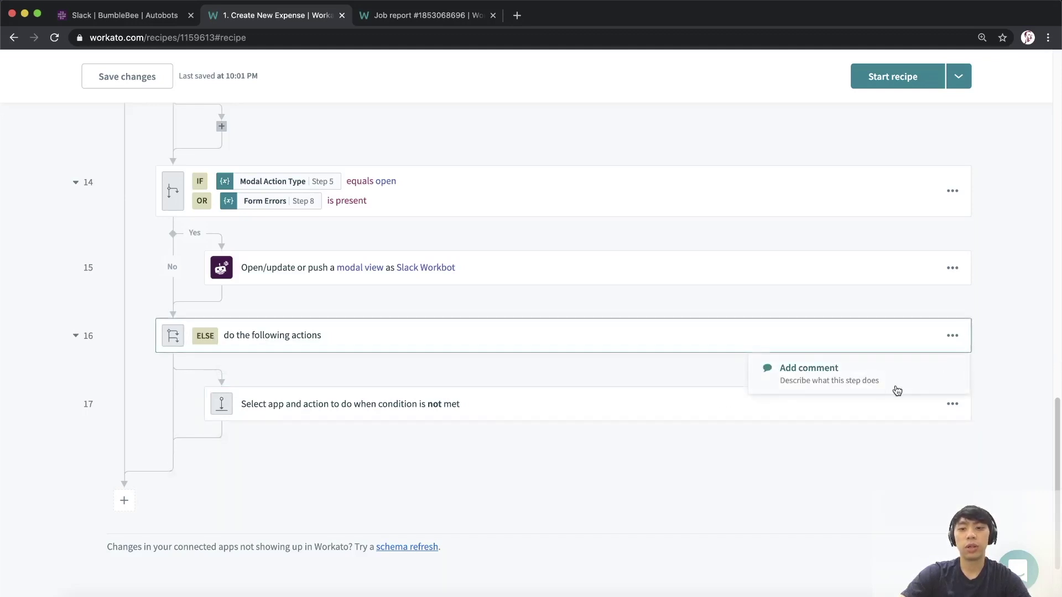
{"action": "left_click", "coordinate": [870, 379]}
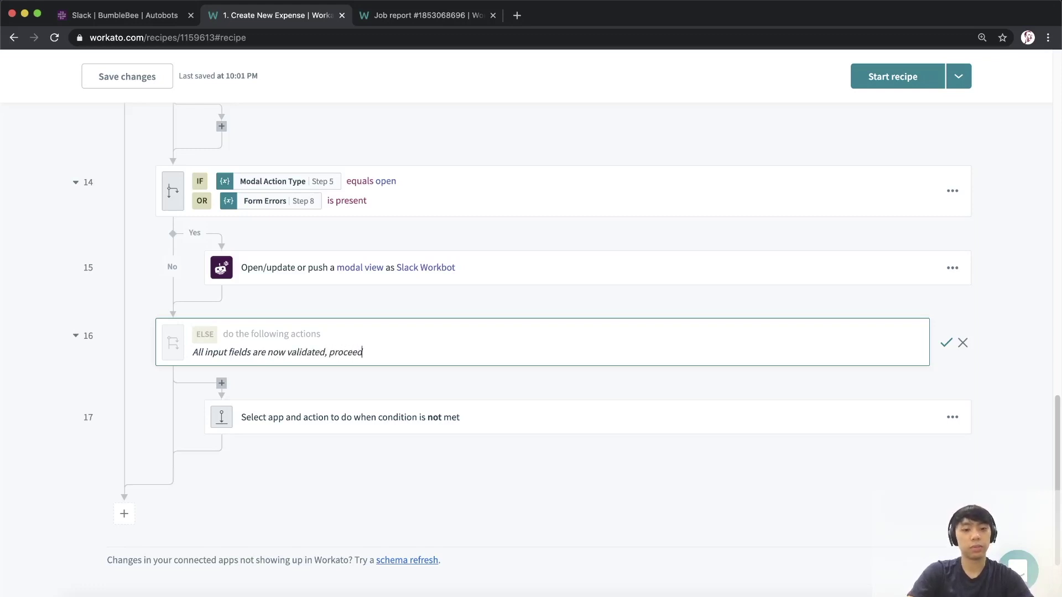
{"action": "key", "text": "Return"}
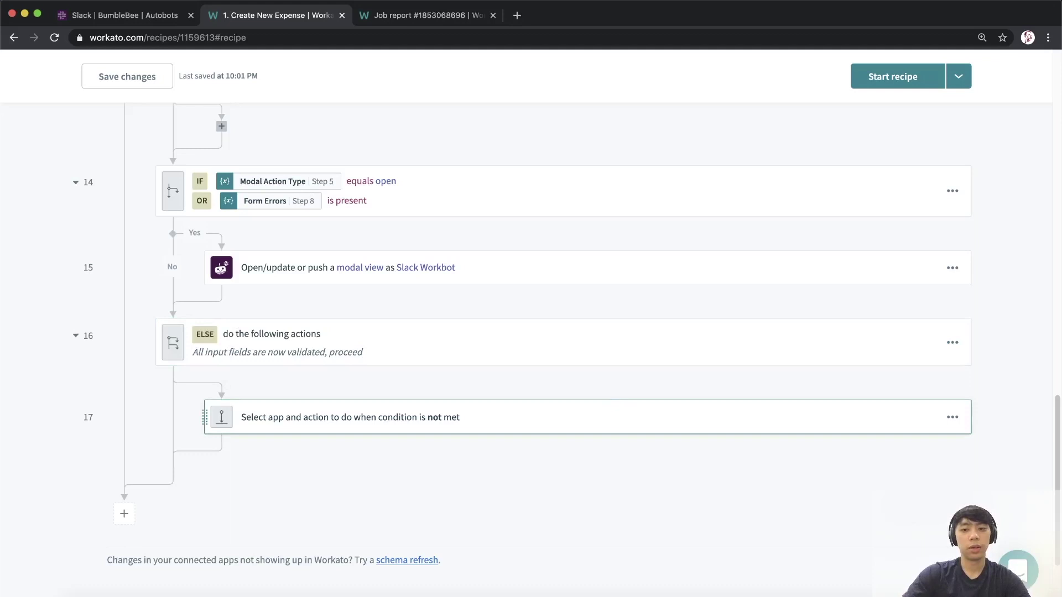
- Configure step 17 as a Workbot for Slack Post command reply action and remove its suggested data mappings
{"action": "scroll", "coordinate": [387, 393], "scroll_direction": "down", "scroll_amount": 2}
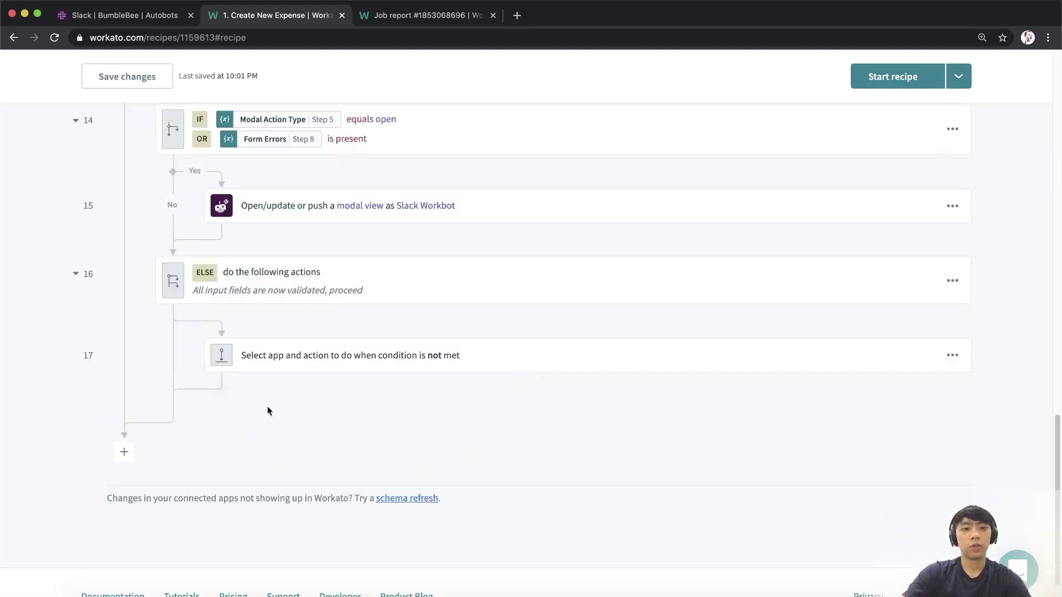
{"action": "left_click", "coordinate": [270, 357]}
{"action": "type", "text": "workbot"}
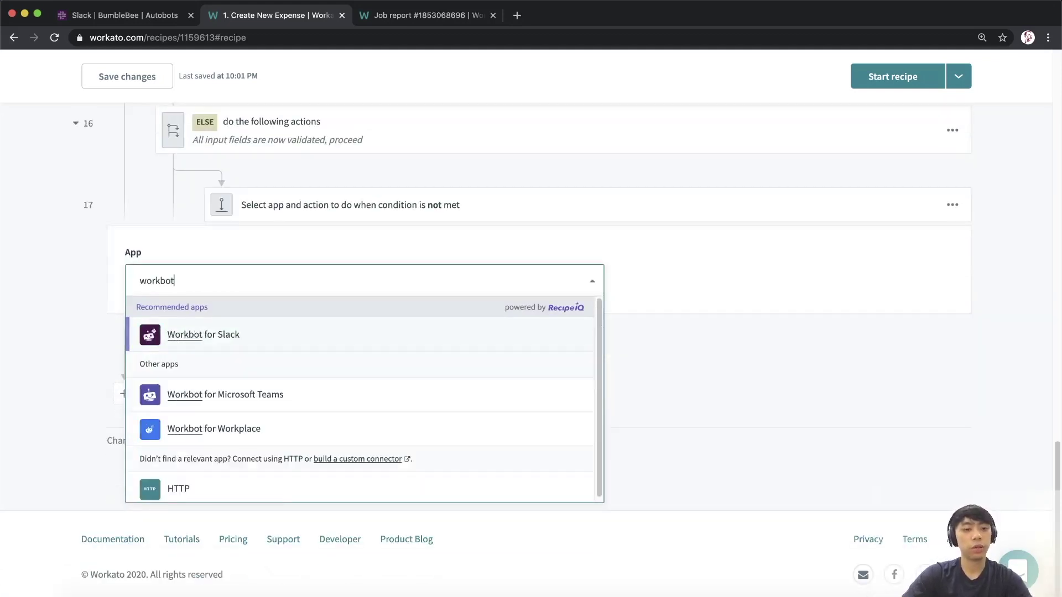
{"action": "key", "text": "Return"}
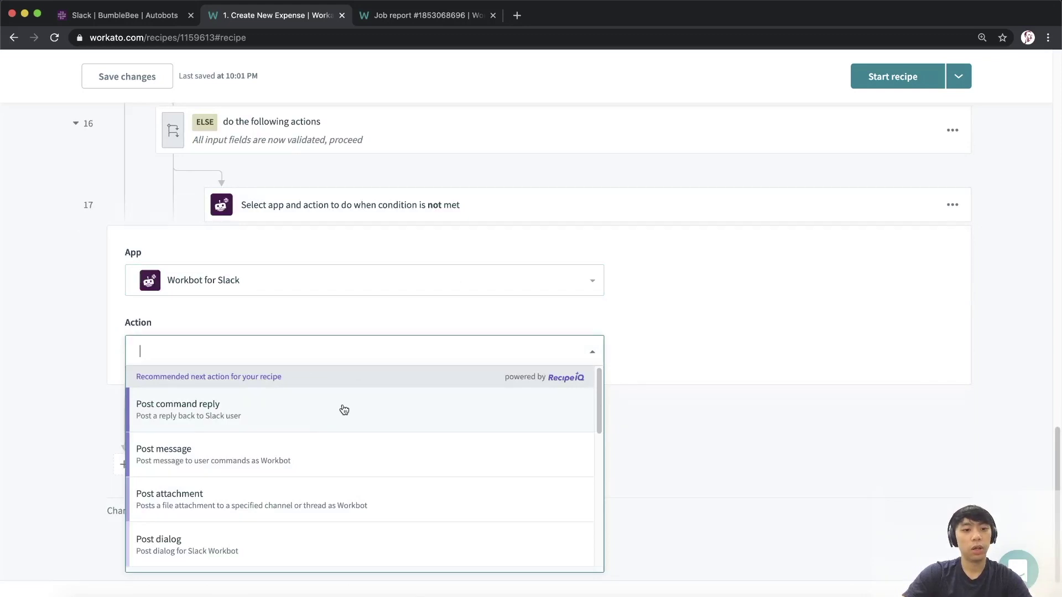
{"action": "left_click", "coordinate": [273, 422]}
{"action": "scroll", "coordinate": [327, 311], "scroll_direction": "down", "scroll_amount": 2}
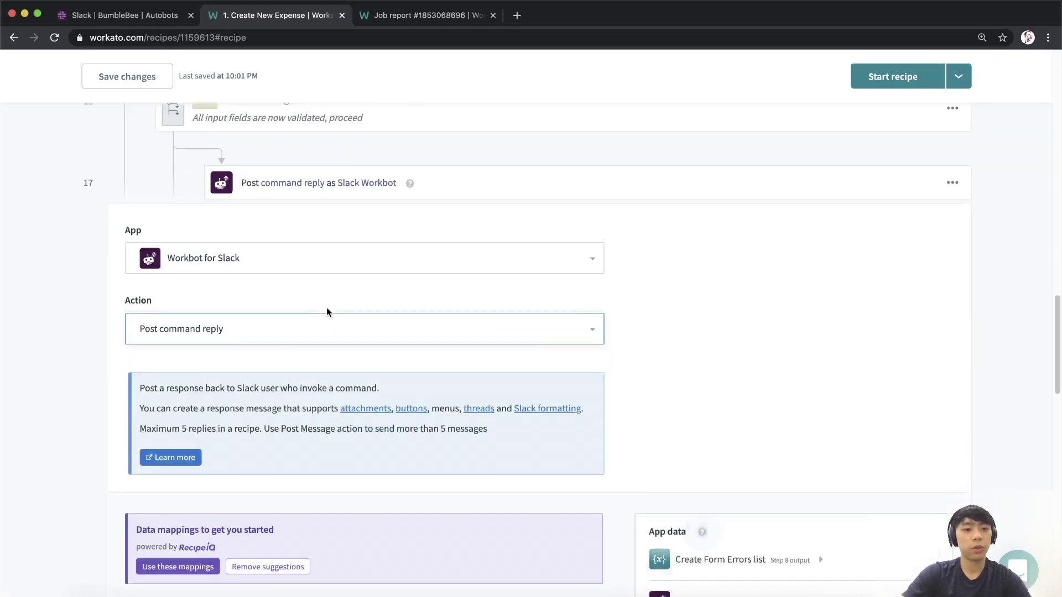
{"action": "left_click", "coordinate": [293, 501]}
- Add the optional Message text field to the step 17 command reply
{"action": "scroll", "coordinate": [299, 249], "scroll_direction": "down", "scroll_amount": 7}
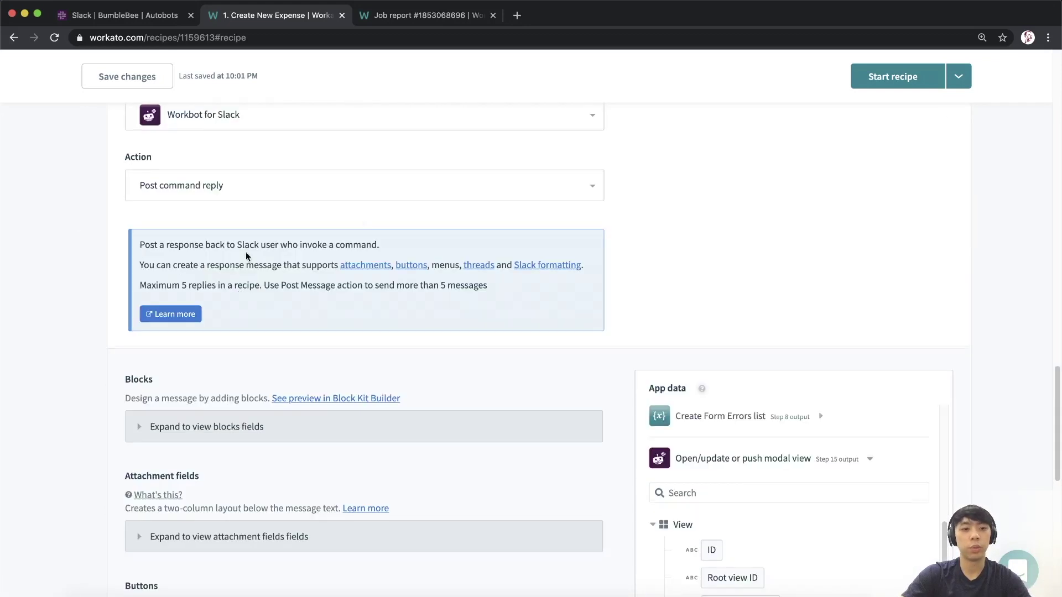
{"action": "scroll", "coordinate": [266, 255], "scroll_direction": "down", "scroll_amount": 1}
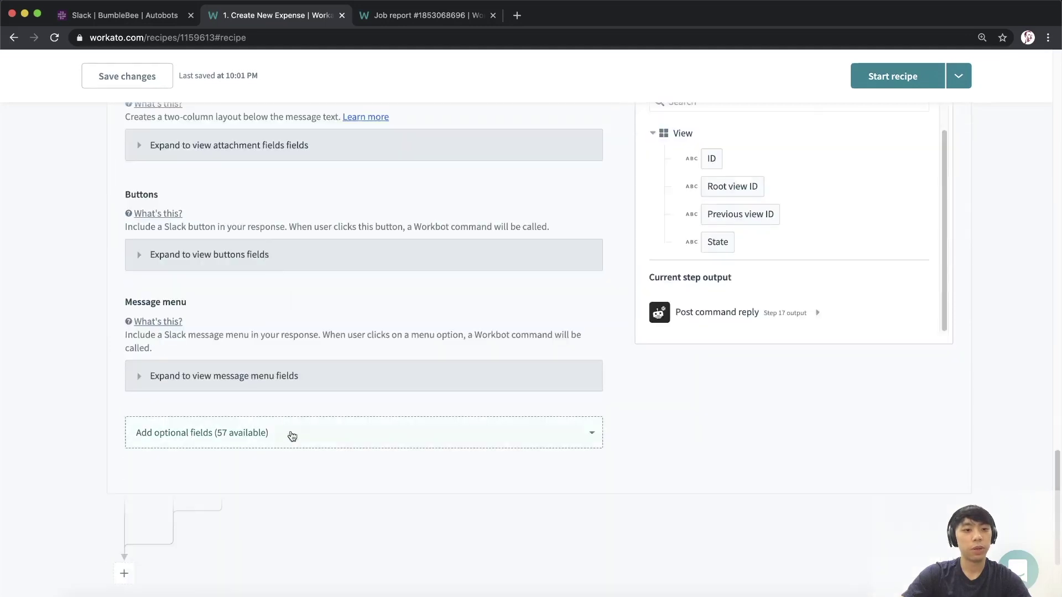
{"action": "left_click", "coordinate": [287, 425]}
{"action": "type", "text": "mess"}
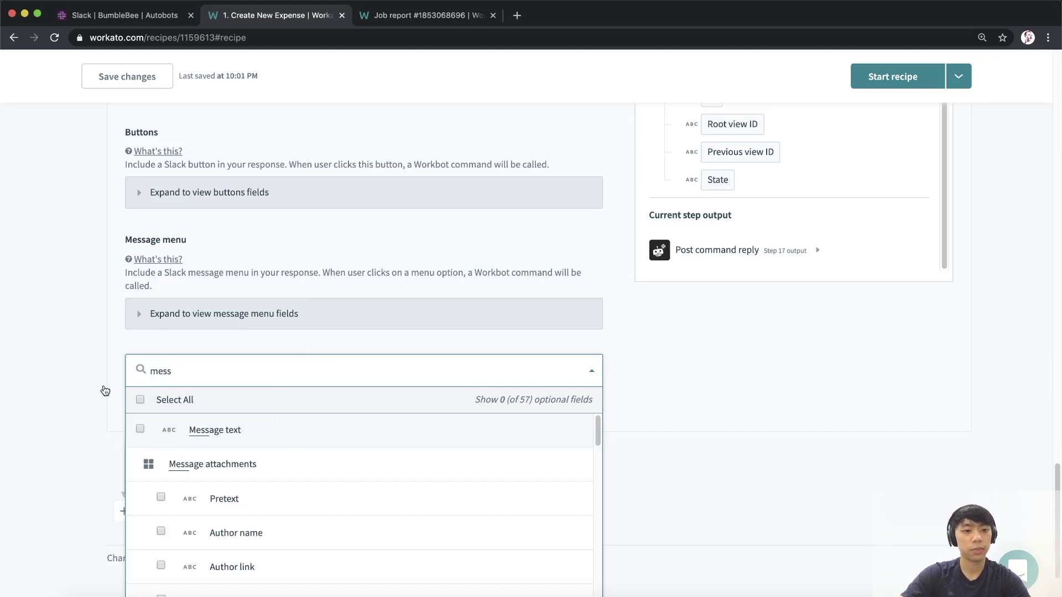
{"action": "left_click", "coordinate": [37, 323]}
{"action": "scroll", "coordinate": [166, 336], "scroll_direction": "up", "scroll_amount": 2}
{"action": "scroll", "coordinate": [171, 343], "scroll_direction": "up", "scroll_amount": 4}
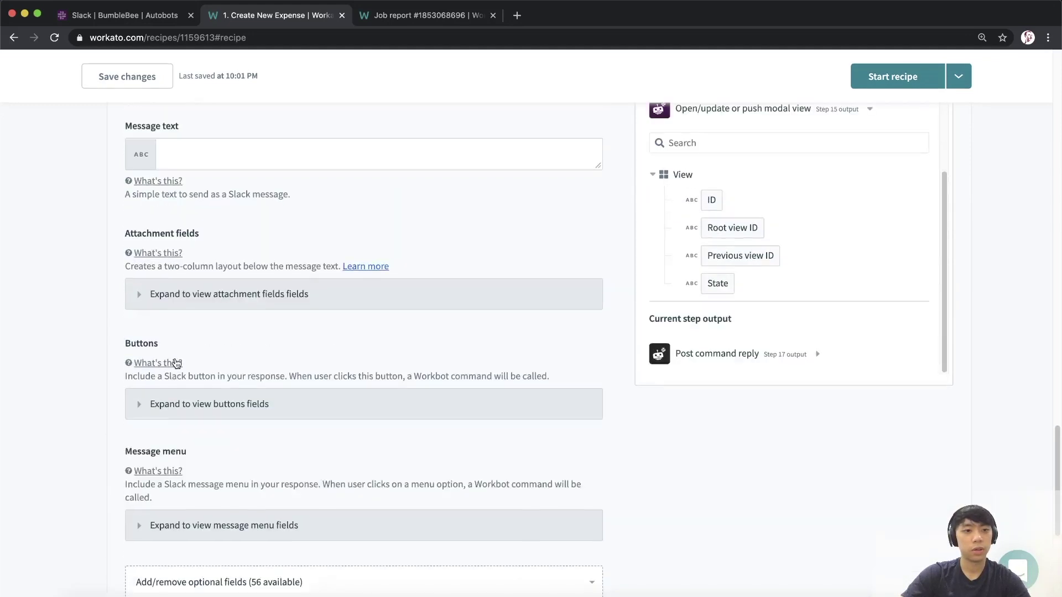
- Set the step 17 command reply's message text to "Your form has been validated. We'll now process your expense!" and collapse the step
{"action": "left_click", "coordinate": [301, 224]}
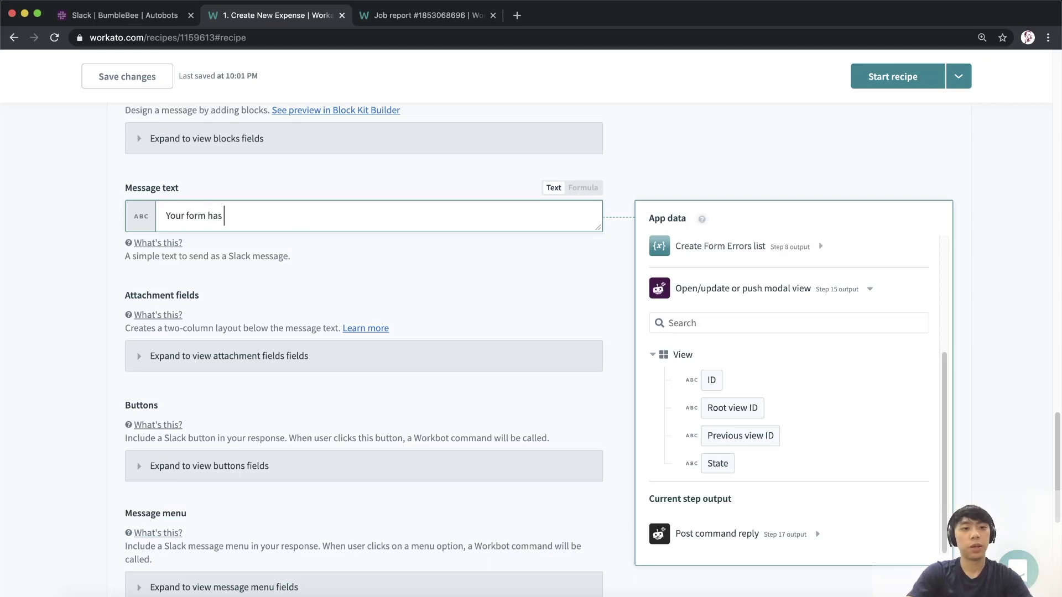
{"action": "type", "text": "validated. We'll now process your"}
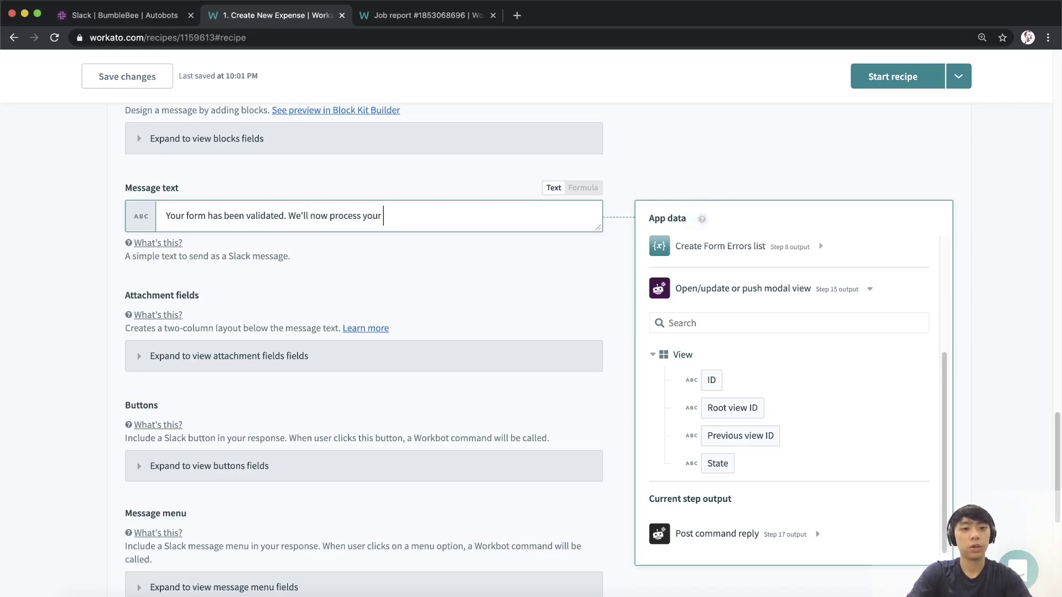
{"action": "type", "text": "ense!"}
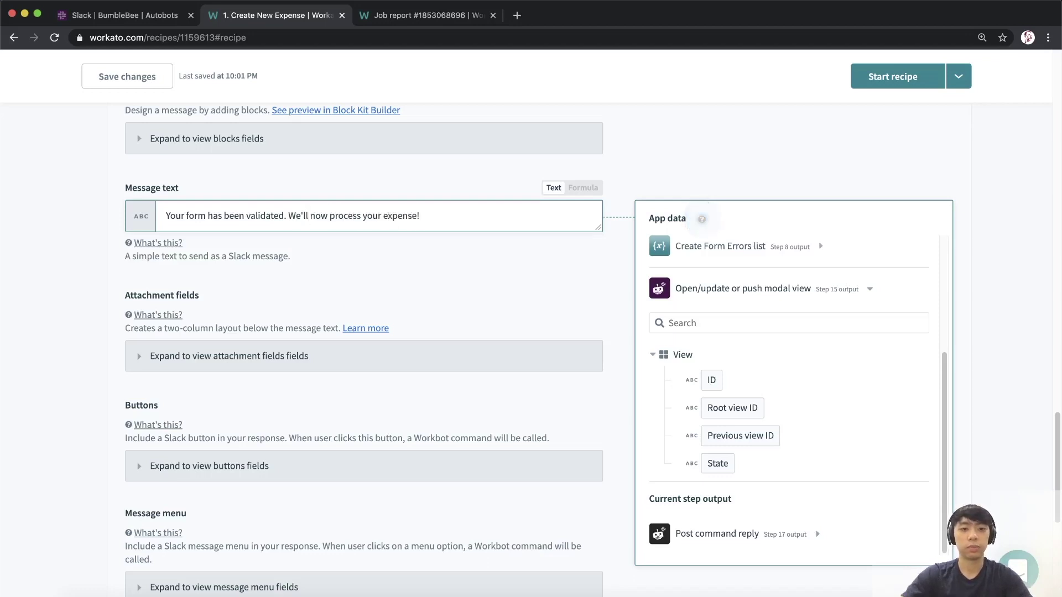
{"action": "scroll", "coordinate": [538, 313], "scroll_direction": "up", "scroll_amount": 9}
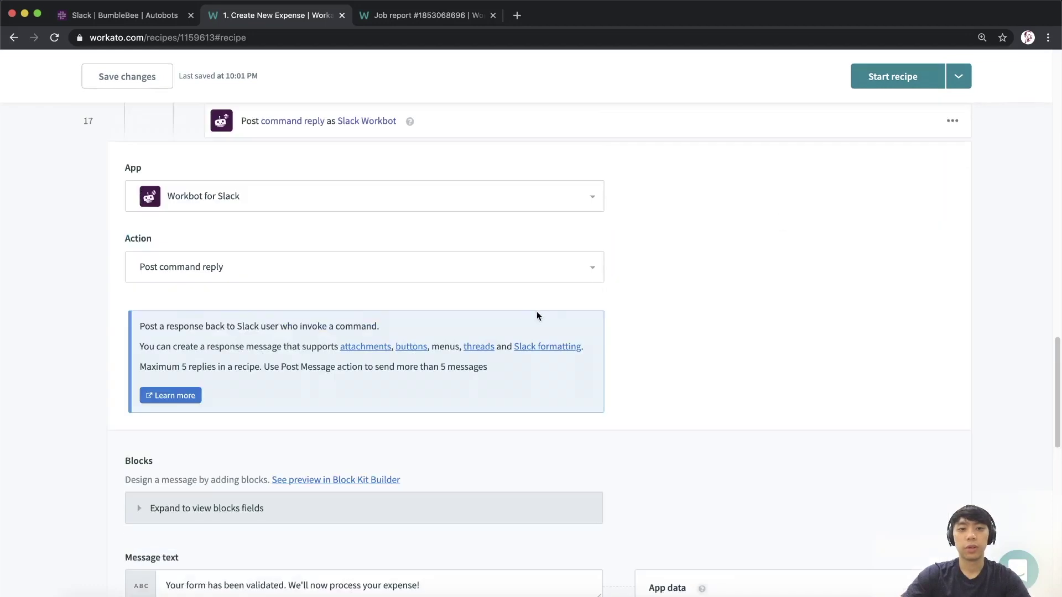
{"action": "left_click", "coordinate": [343, 238]}
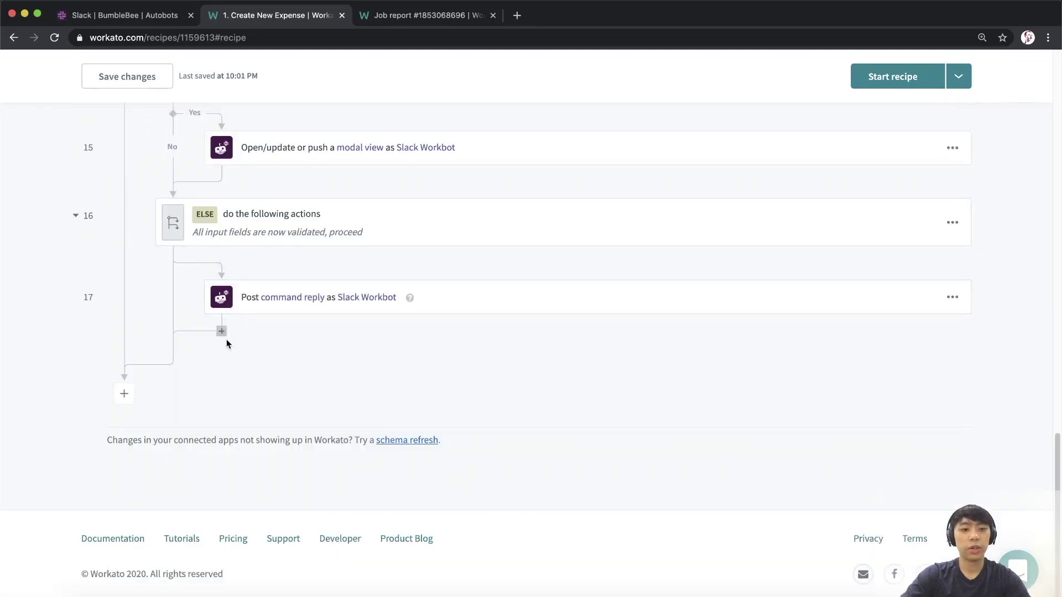
{"action": "left_click", "coordinate": [222, 331]}
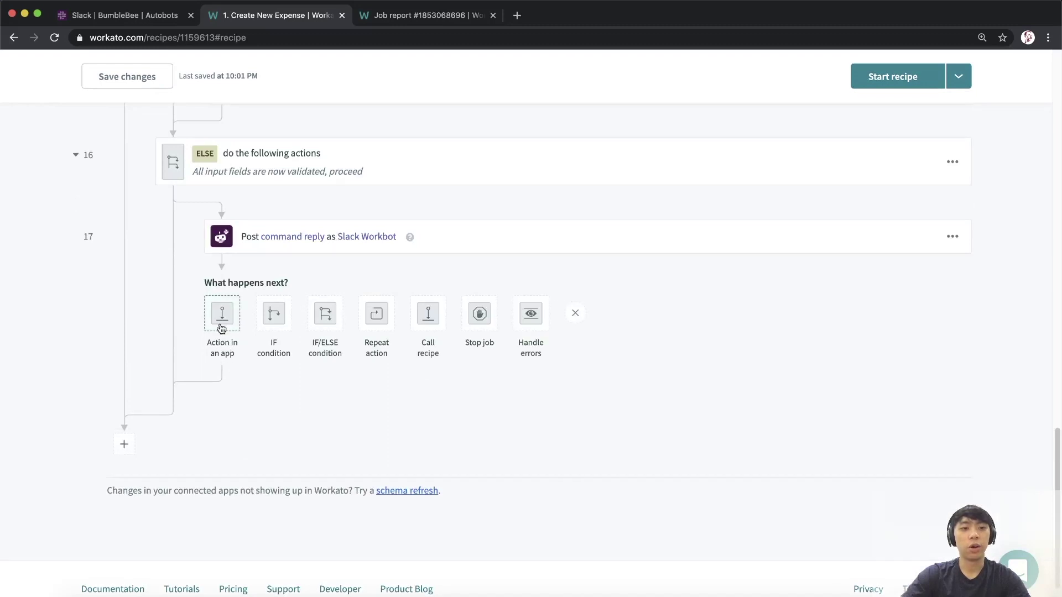
{"action": "left_click", "coordinate": [220, 325]}
{"action": "left_click", "coordinate": [314, 293]}
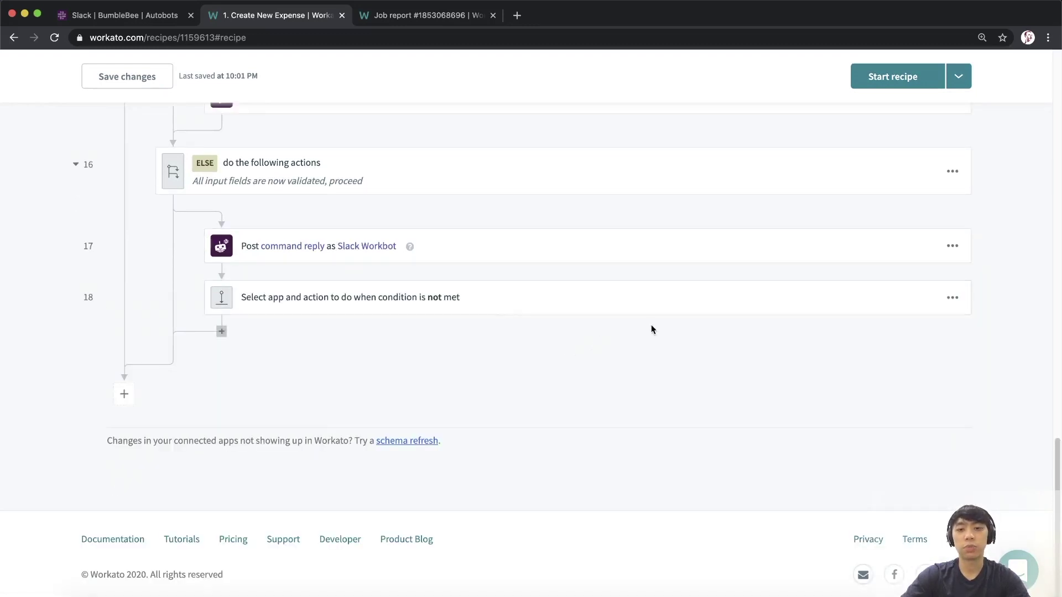
{"action": "left_click", "coordinate": [953, 297]}
{"action": "left_click", "coordinate": [872, 423]}
{"action": "left_click", "coordinate": [860, 447]}
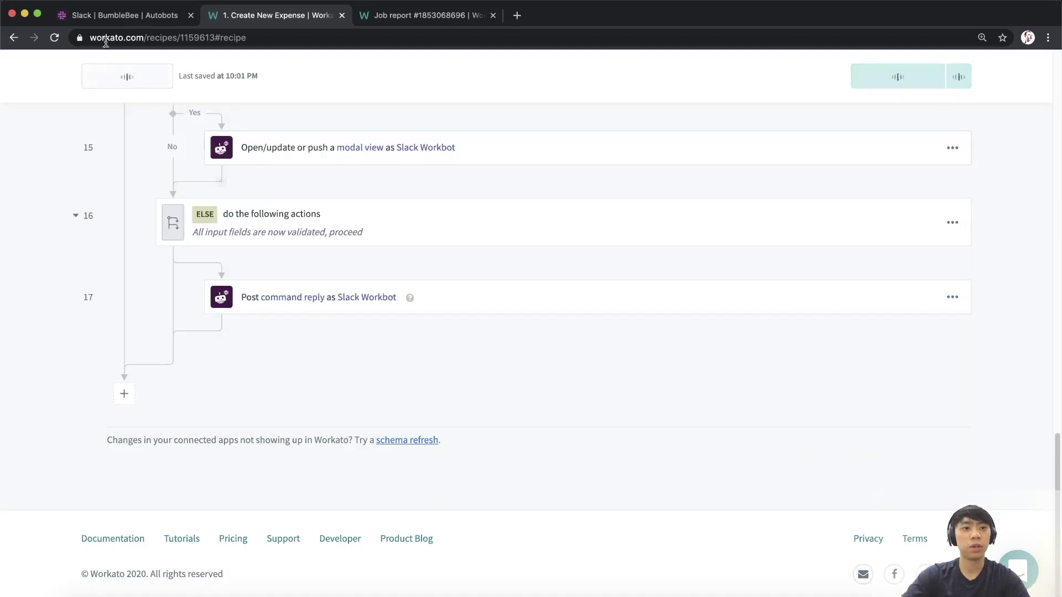
- Switch to Slack and send BumbleBee the message "create new expense", copied from the earlier command in the conversation
{"action": "left_click", "coordinate": [106, 23]}
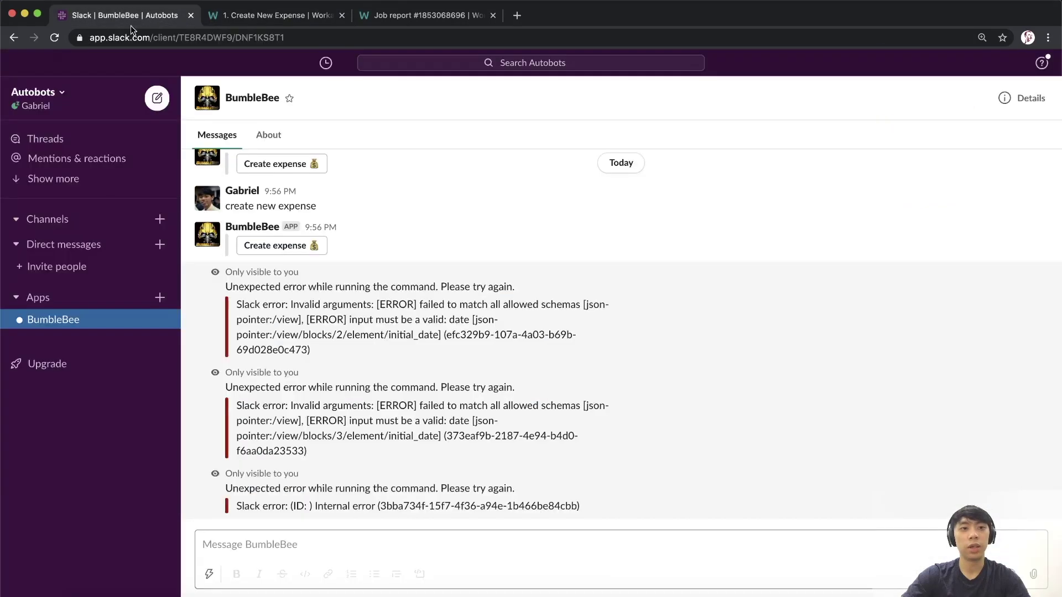
{"action": "triple_click", "coordinate": [286, 206]}
{"action": "key", "text": "super+c"}
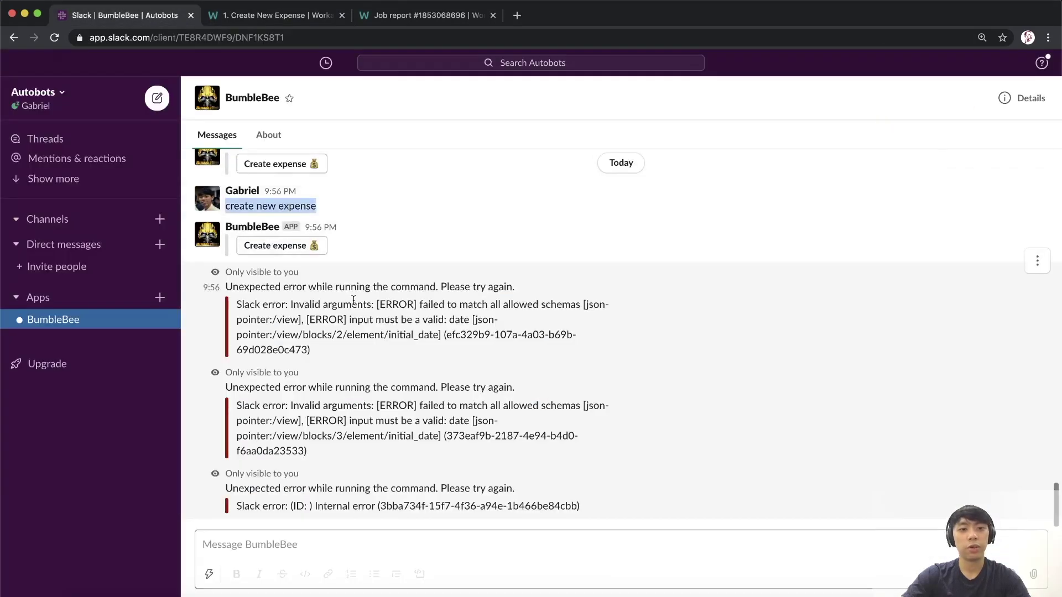
{"action": "left_click", "coordinate": [401, 550]}
{"action": "key", "text": "super+v"}
{"action": "key", "text": "Return"}
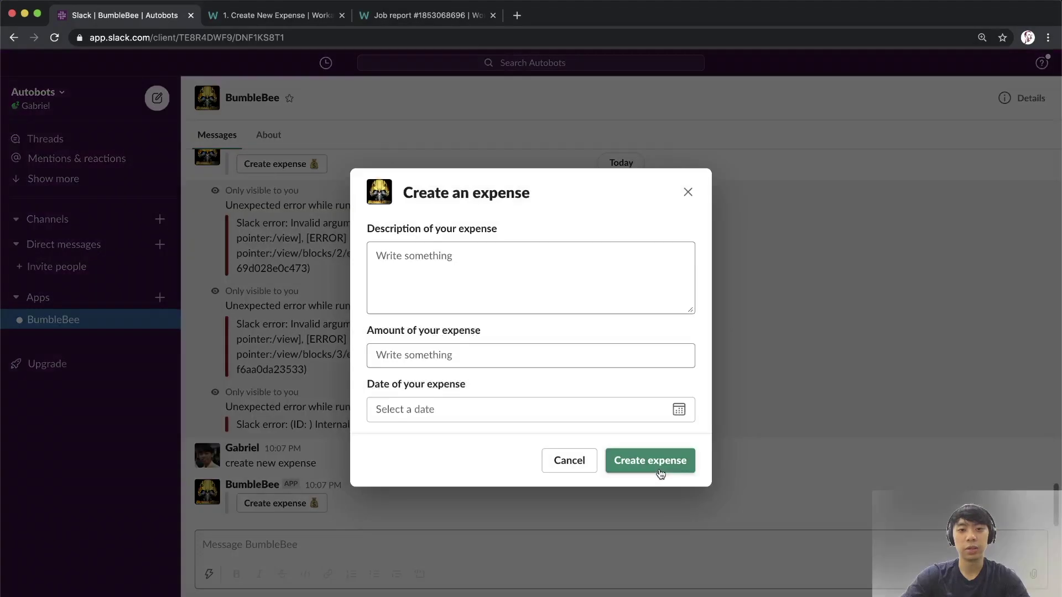
- Enter "Test 7" as the expense description and 12.504 as the amount in the Create an expense form
{"action": "left_click", "coordinate": [477, 271]}
{"action": "type", "text": "T"}
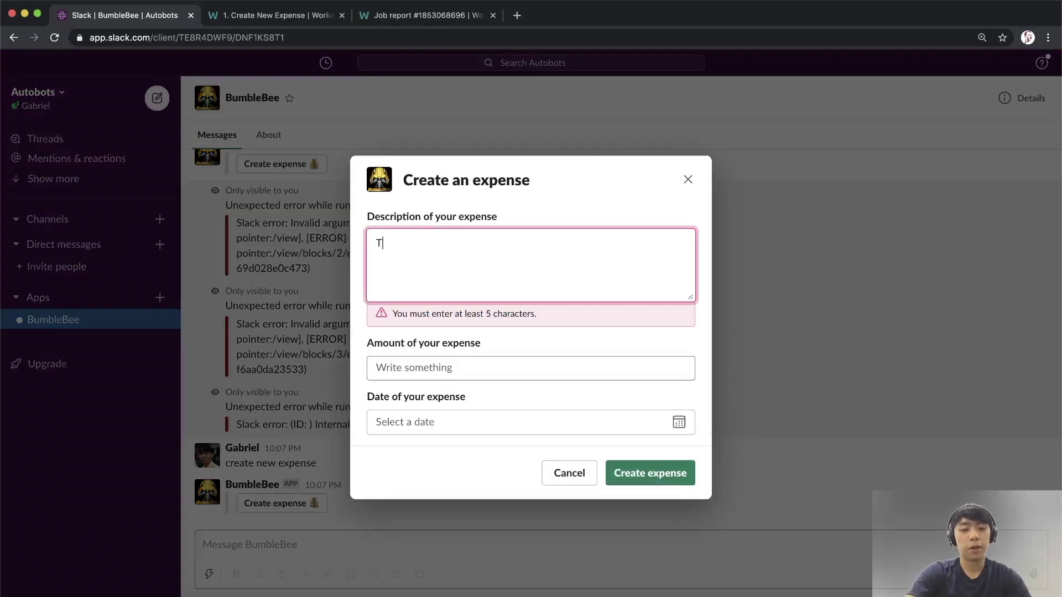
{"action": "type", "text": "est 7"}
{"action": "key", "text": "Tab"}
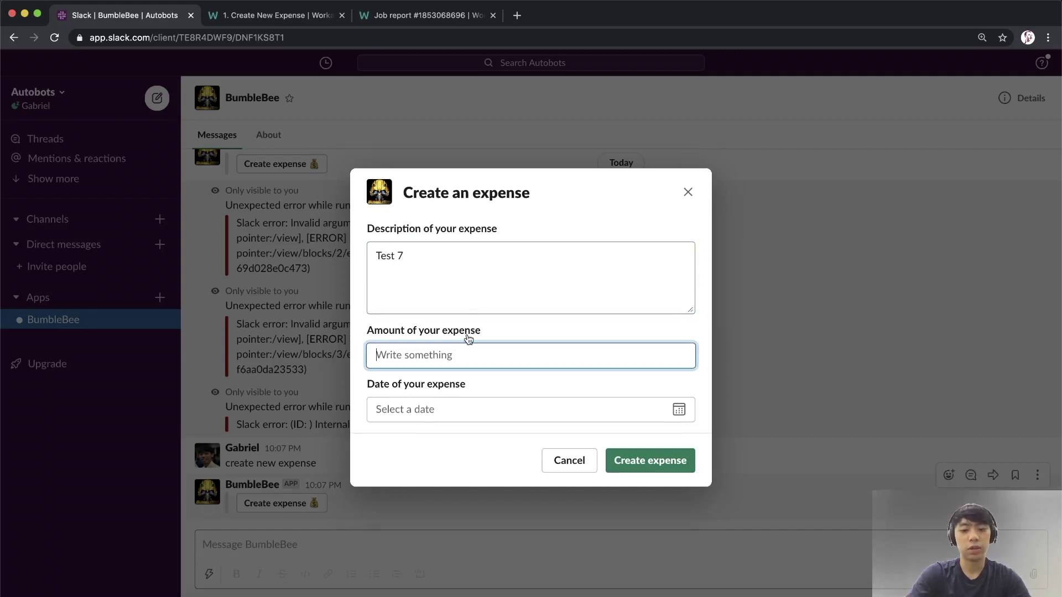
{"action": "type", "text": "10"}
{"action": "key", "text": "BackSpace"}
{"action": "type", "text": "2"}
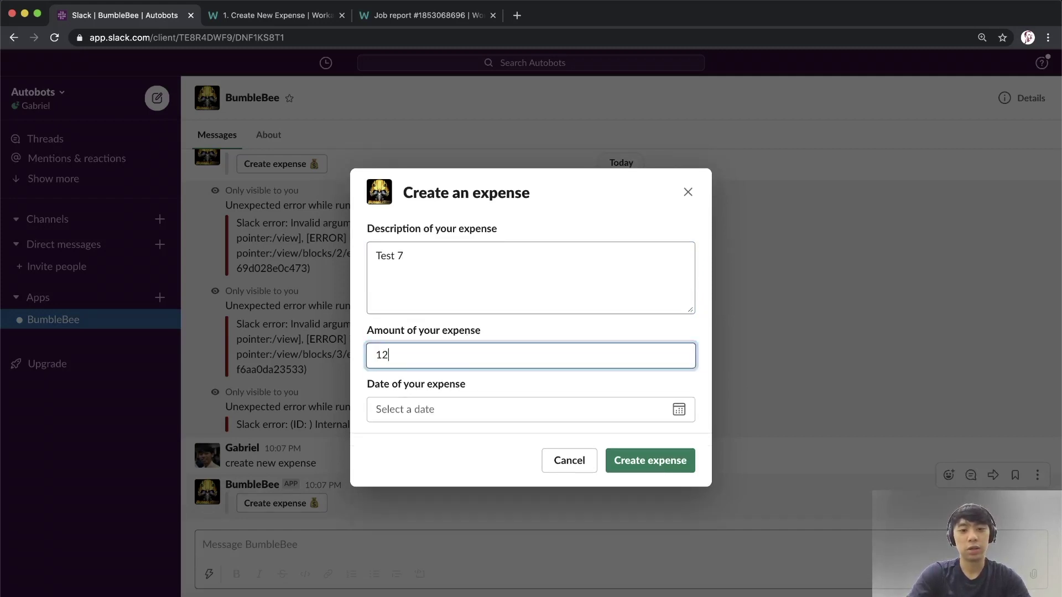
{"action": "type", "text": ".504"}
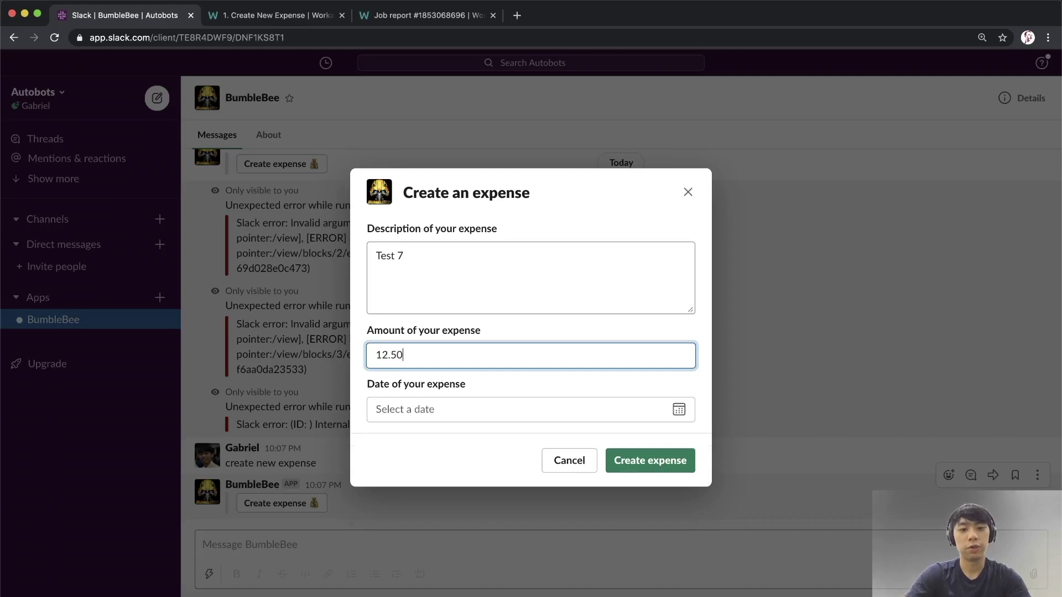
- Set the expense date to May 4th, 2020 and submit the expense form
{"action": "left_click", "coordinate": [684, 414]}
{"action": "left_click", "coordinate": [423, 458]}
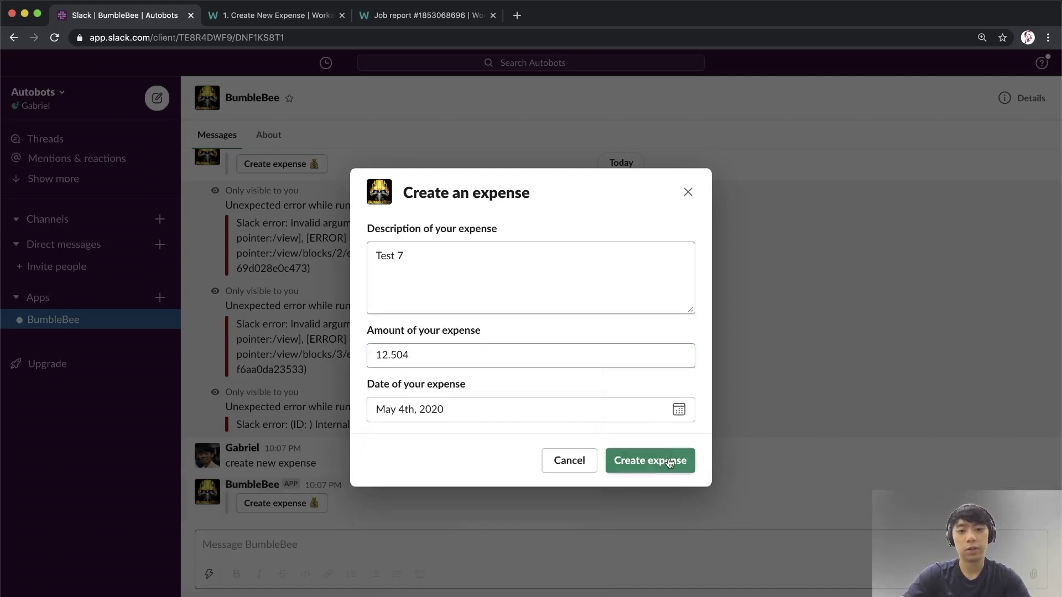
{"action": "left_click", "coordinate": [670, 462]}
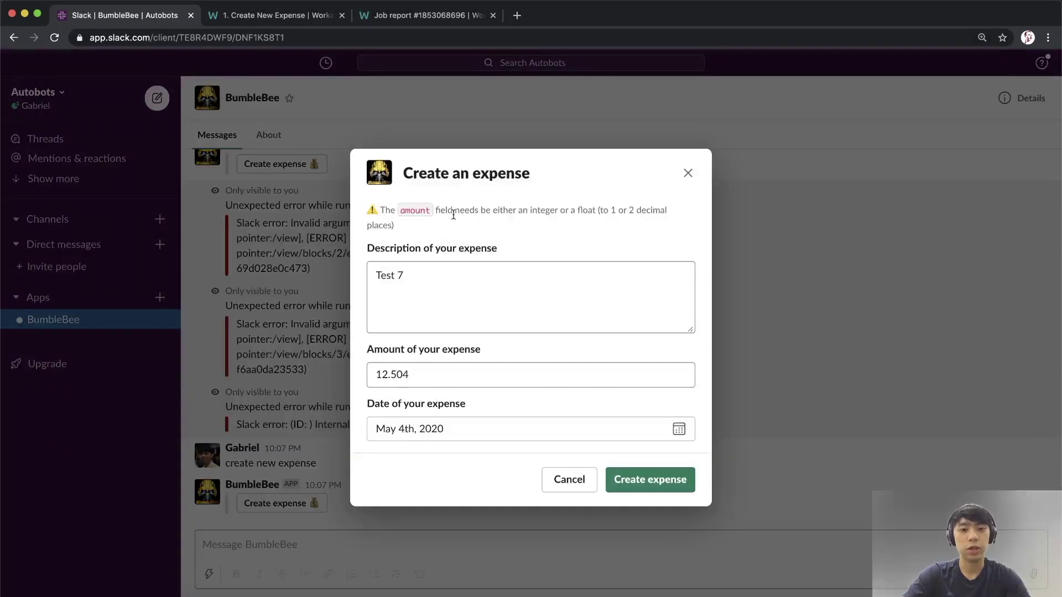
- Correct the expense amount to 12.50 and resubmit the form
{"action": "left_click", "coordinate": [477, 375]}
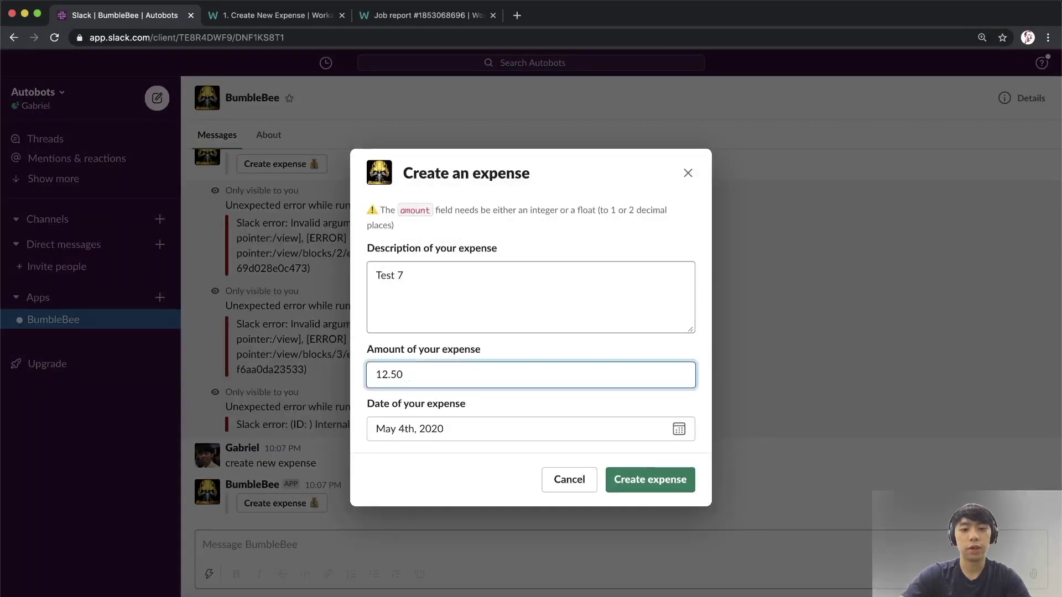
{"action": "left_click", "coordinate": [636, 479]}
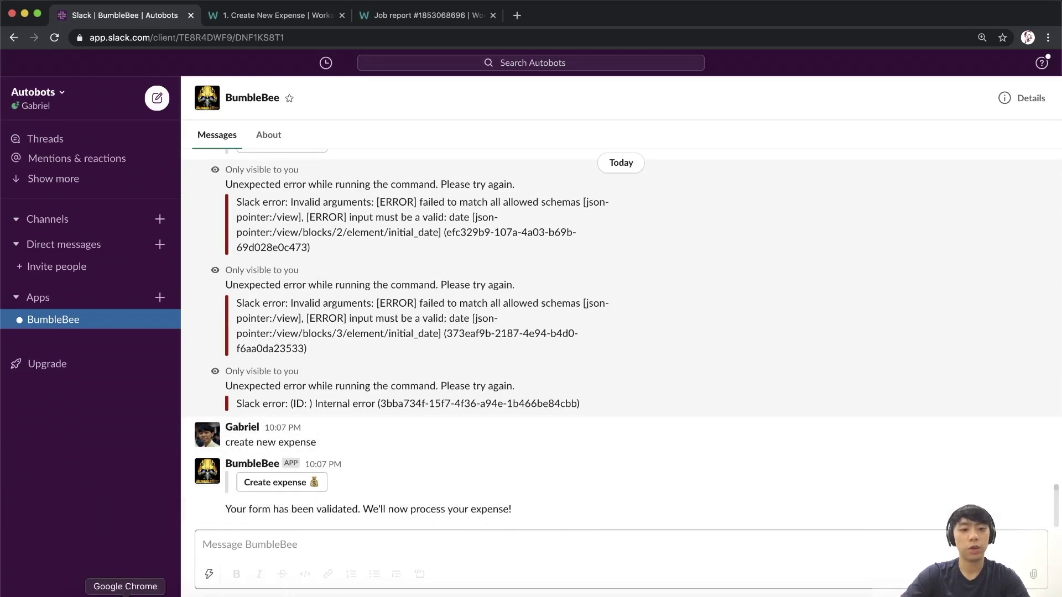
{"action": "left_click", "coordinate": [161, 590]}
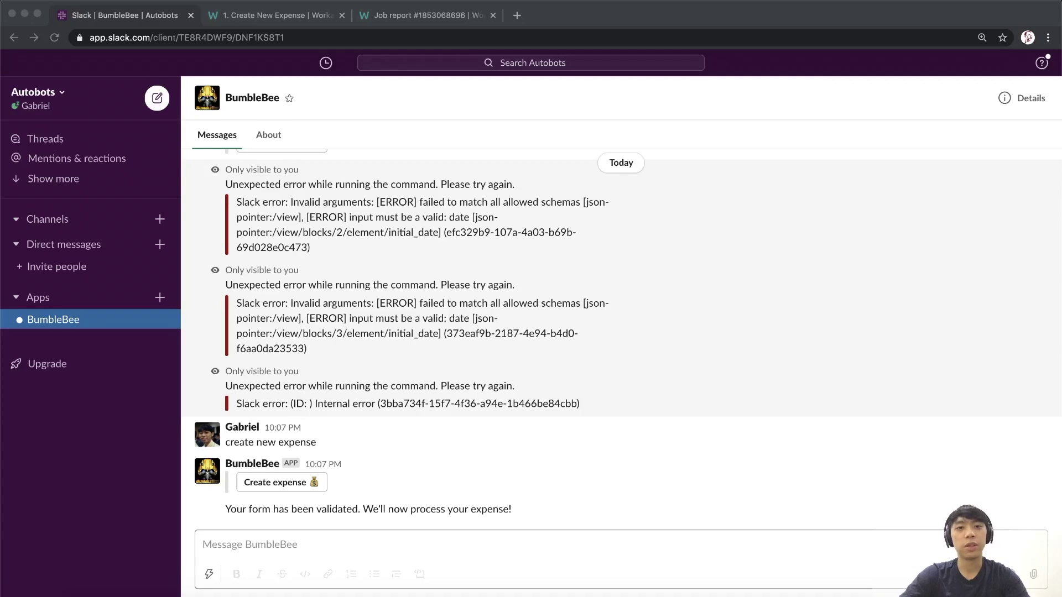
- Switch back to the Create New Expense recipe in Workato and review its steps, from the trigger through the validation conditions to the command reply
{"action": "left_click", "coordinate": [251, 17]}
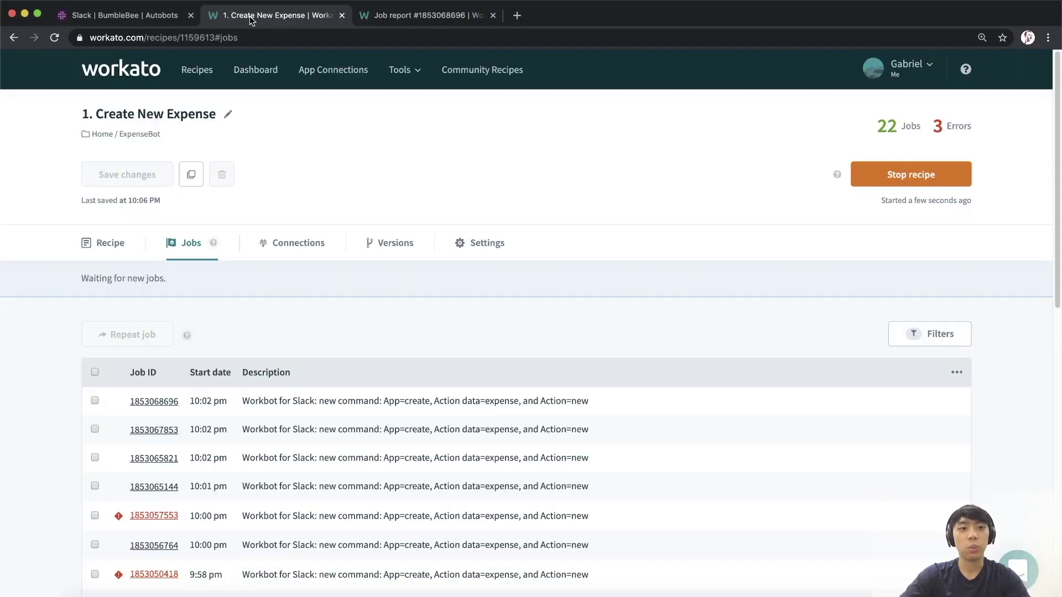
{"action": "left_click", "coordinate": [107, 245]}
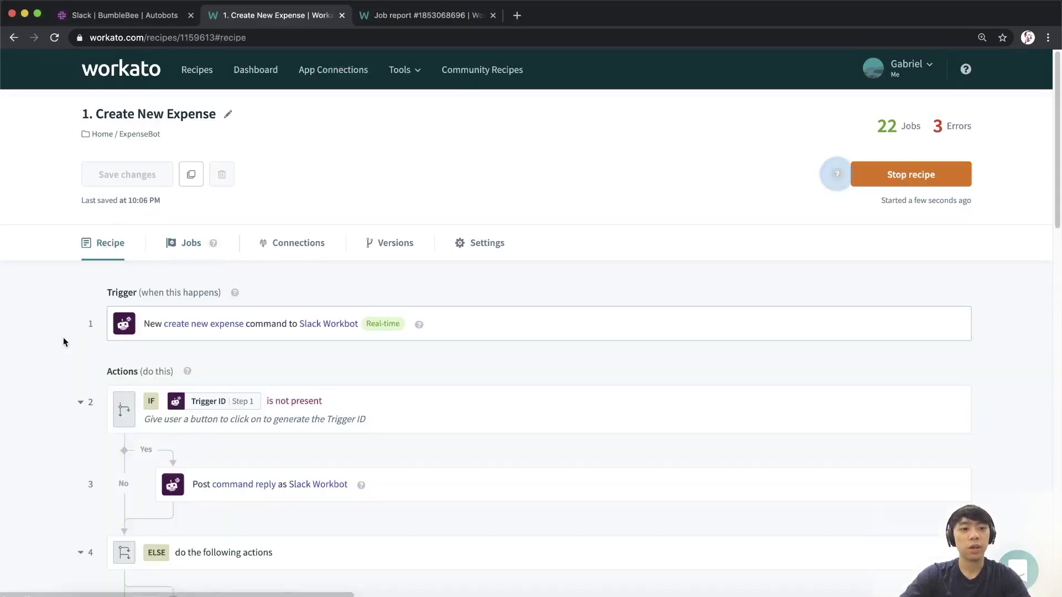
{"action": "scroll", "coordinate": [87, 323], "scroll_direction": "down", "scroll_amount": 3}
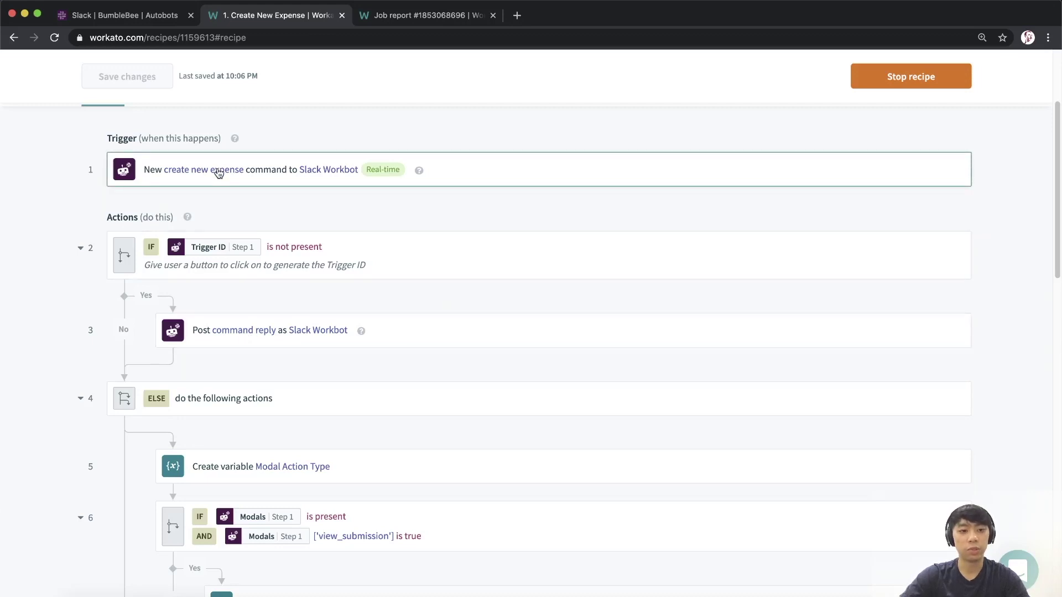
{"action": "scroll", "coordinate": [131, 171], "scroll_direction": "down", "scroll_amount": 3}
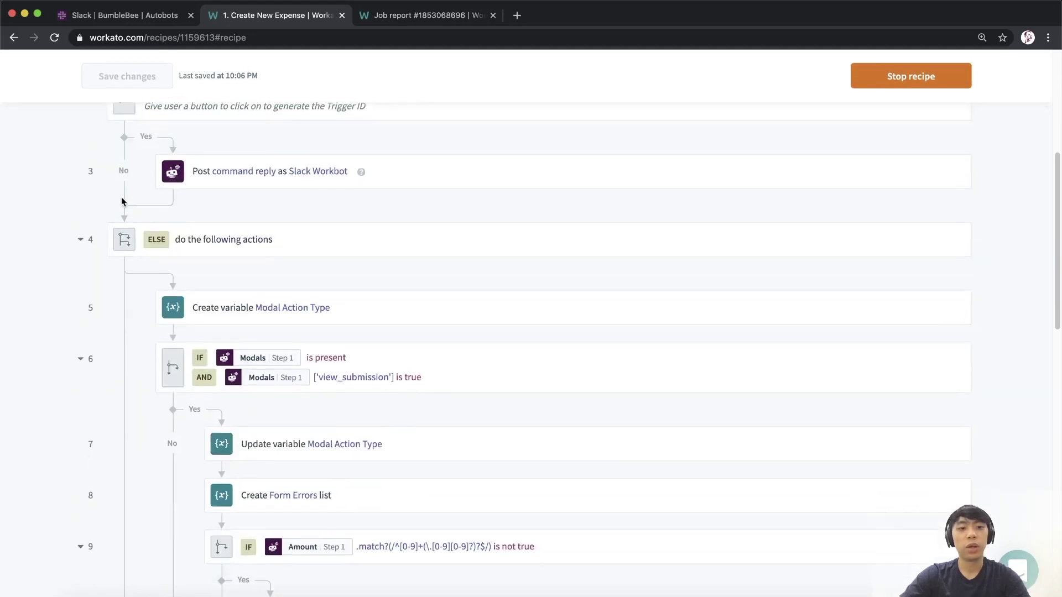
{"action": "scroll", "coordinate": [152, 237], "scroll_direction": "down", "scroll_amount": 2}
{"action": "scroll", "coordinate": [155, 227], "scroll_direction": "down", "scroll_amount": 2}
{"action": "scroll", "coordinate": [161, 208], "scroll_direction": "down", "scroll_amount": 8}
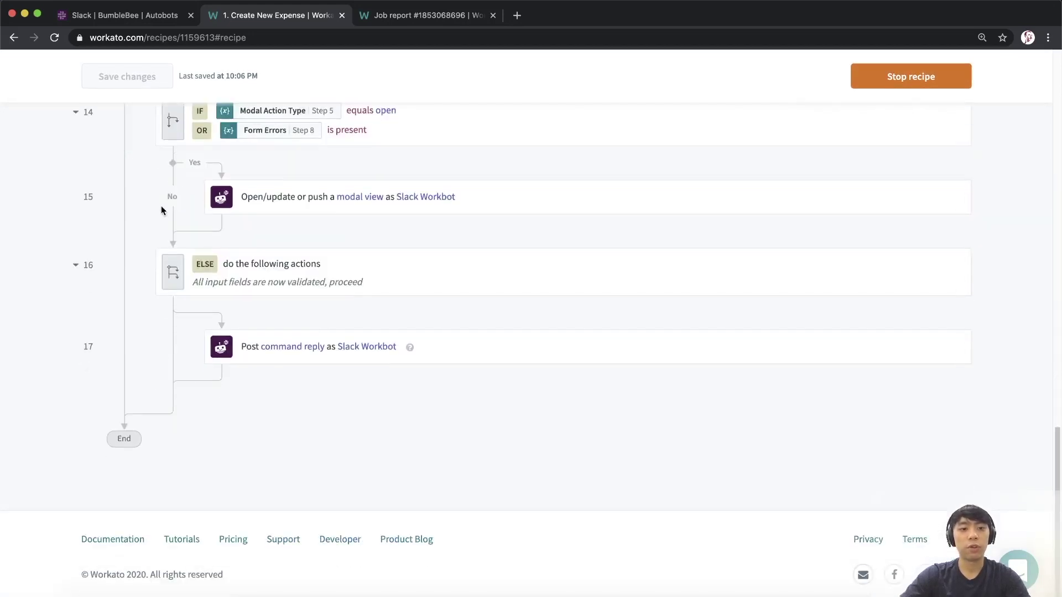
{"action": "scroll", "coordinate": [199, 221], "scroll_direction": "up", "scroll_amount": 1}
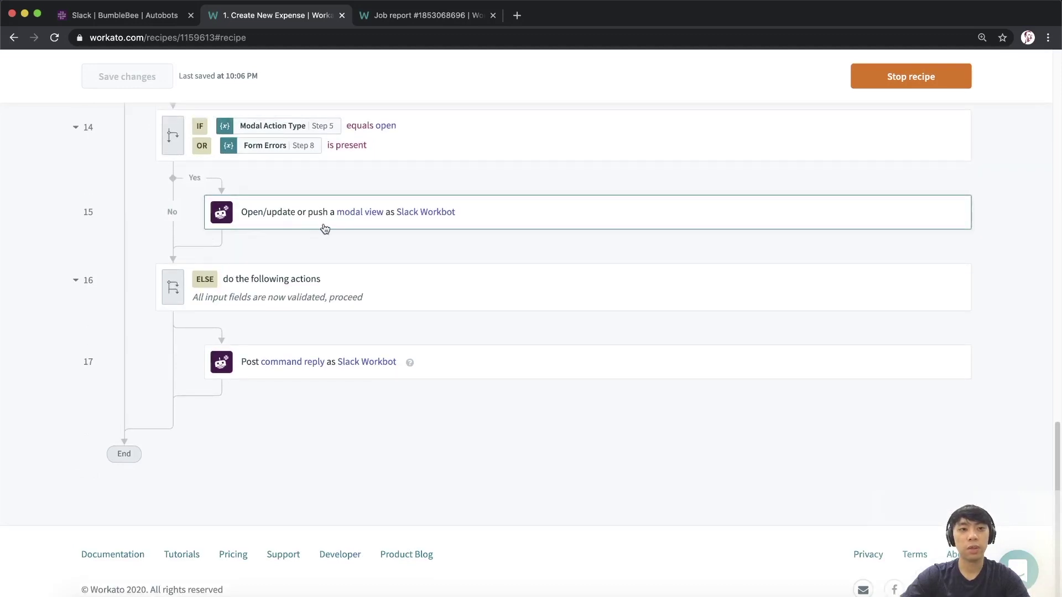
{"action": "scroll", "coordinate": [376, 248], "scroll_direction": "up", "scroll_amount": 1}
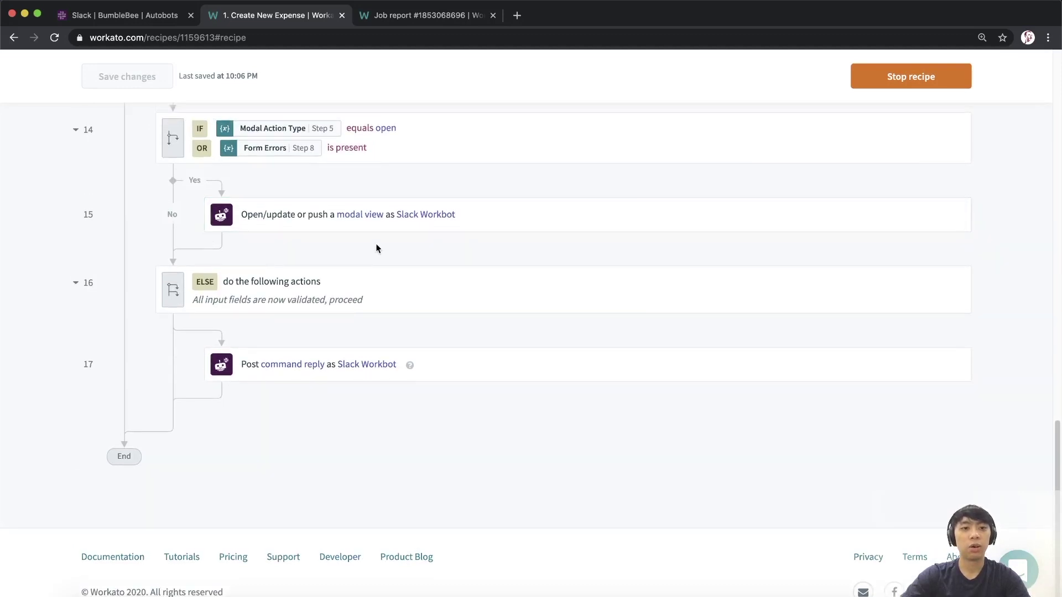
{"action": "scroll", "coordinate": [376, 248], "scroll_direction": "up", "scroll_amount": 10}
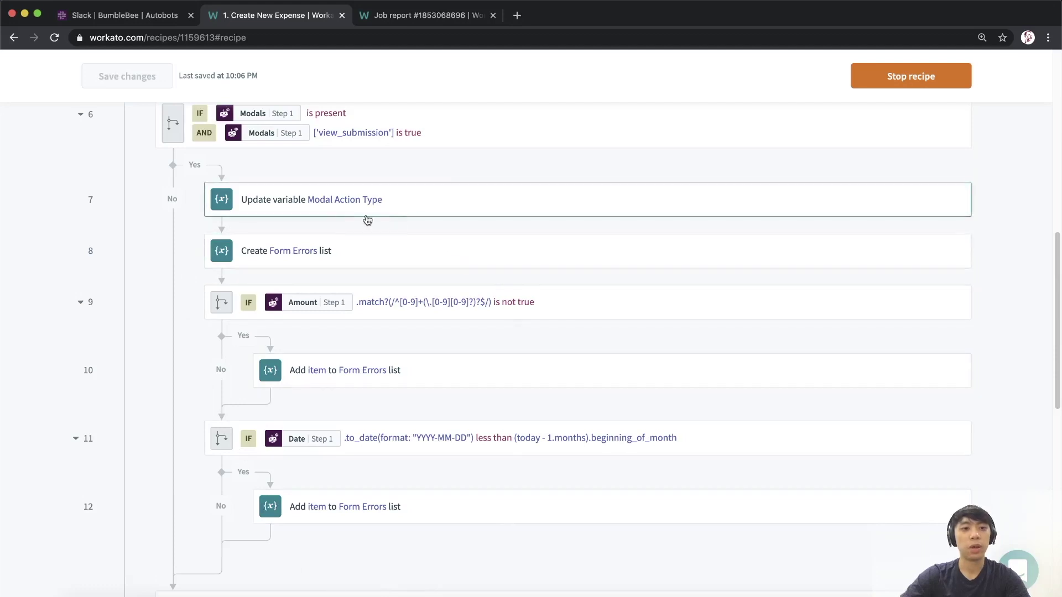
{"action": "scroll", "coordinate": [332, 230], "scroll_direction": "down", "scroll_amount": 5}
{"action": "scroll", "coordinate": [321, 232], "scroll_direction": "down", "scroll_amount": 5}
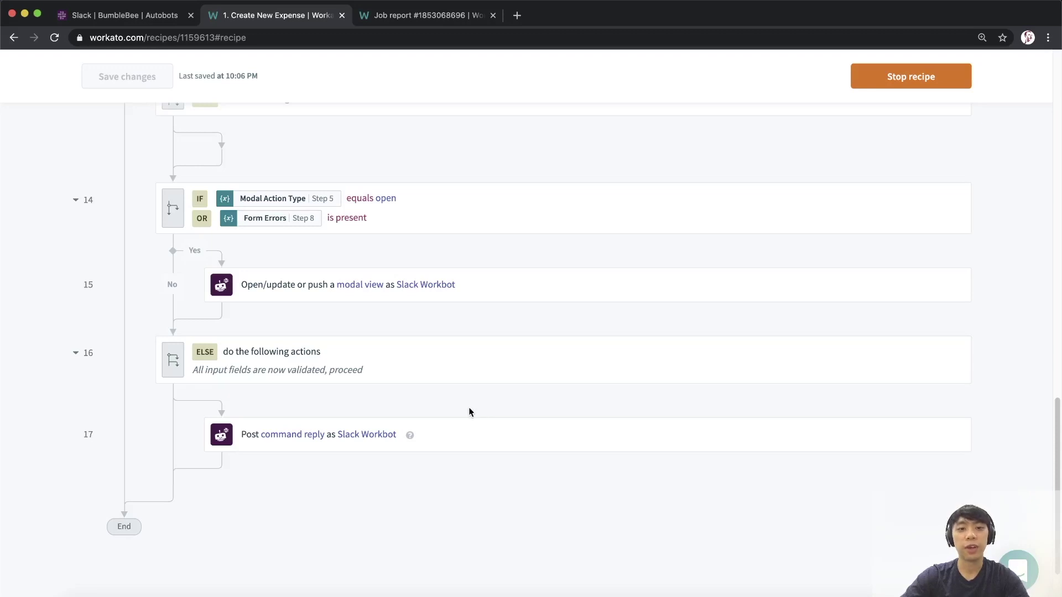
{"action": "scroll", "coordinate": [478, 413], "scroll_direction": "up", "scroll_amount": 5}
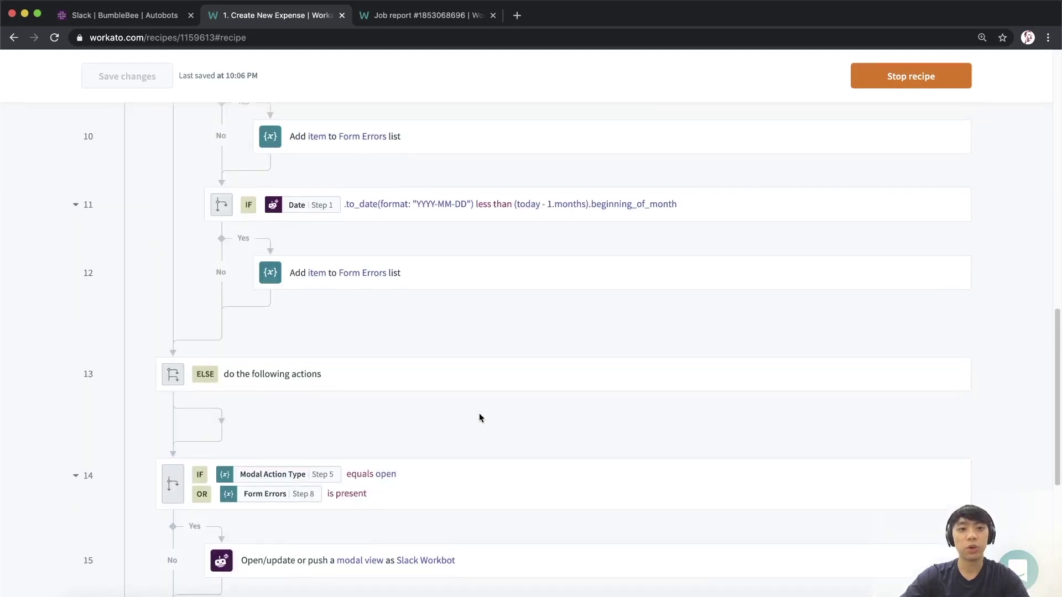
{"action": "scroll", "coordinate": [479, 413], "scroll_direction": "up", "scroll_amount": 2}
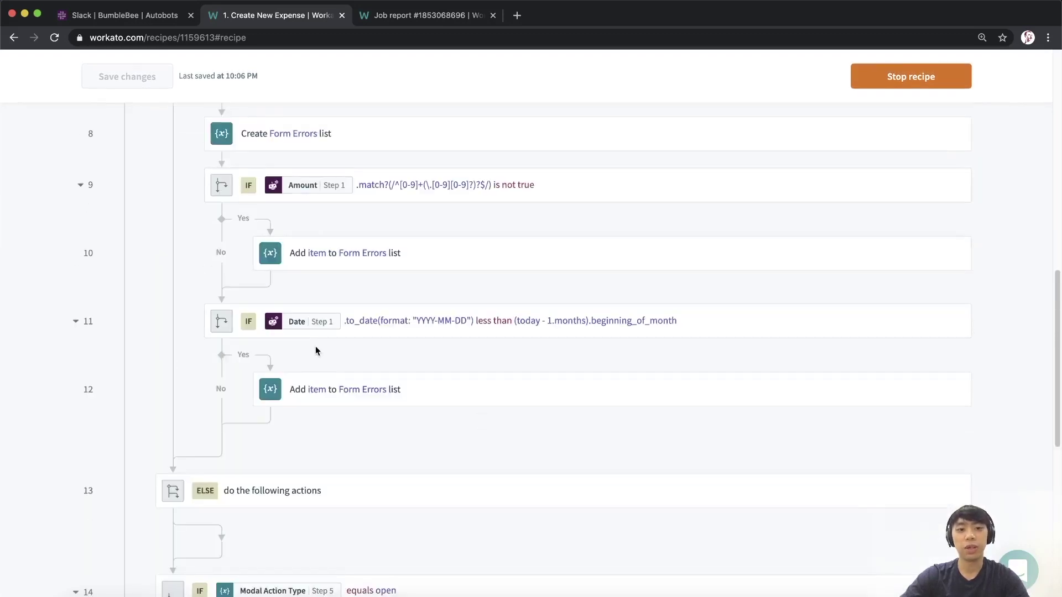